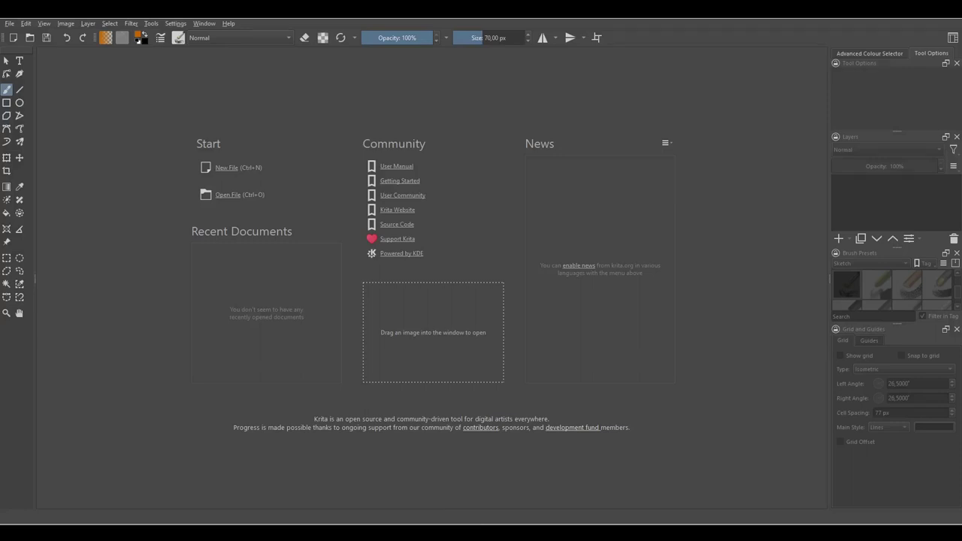
- Create a new document from the predefined Texture 1024x1024 size with a resolution of 72 pixels/inch
click(226, 168)
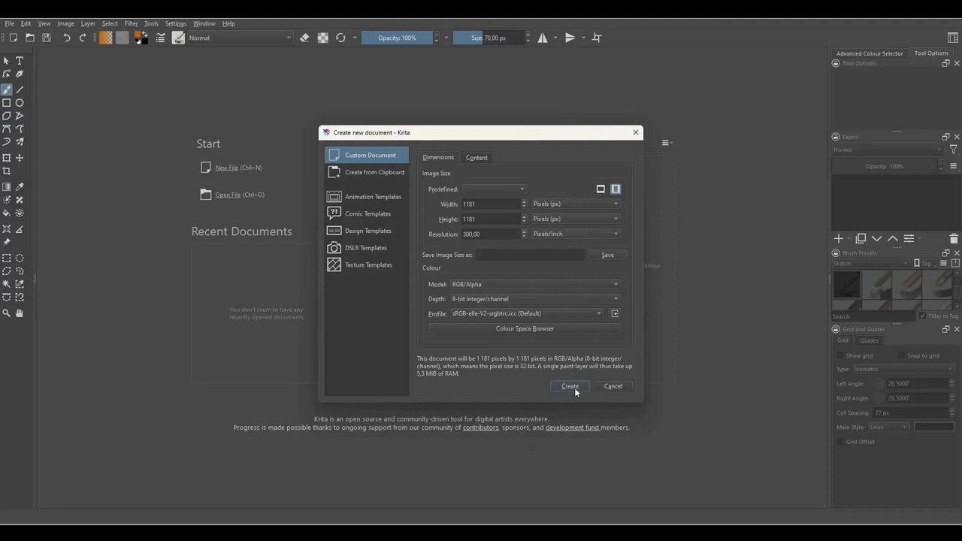
click(517, 189)
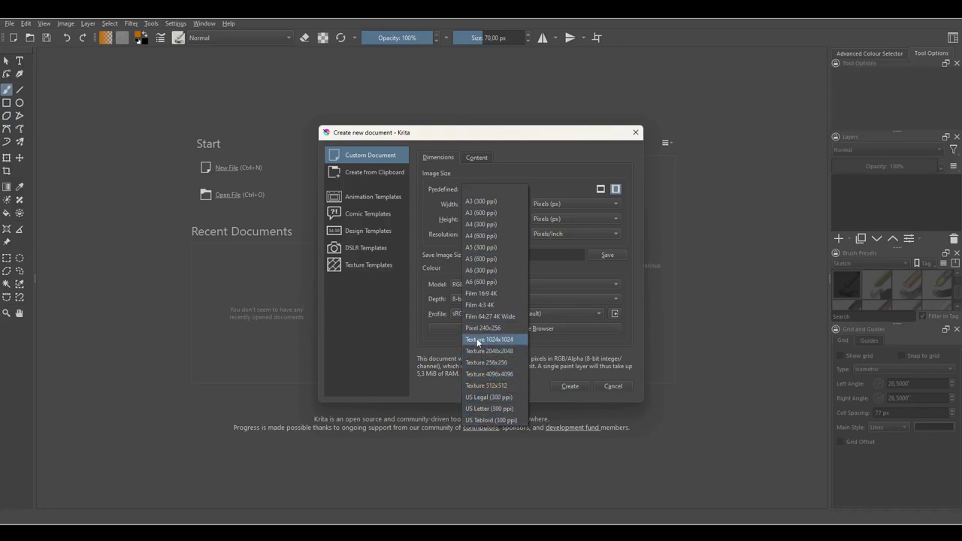
click(478, 341)
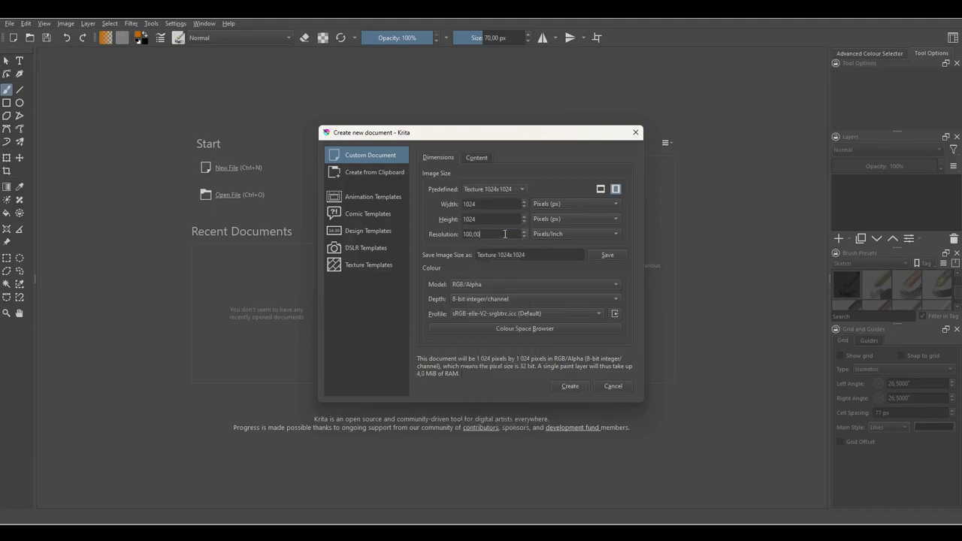
key(ctrl+a)
text(72)
click(571, 385)
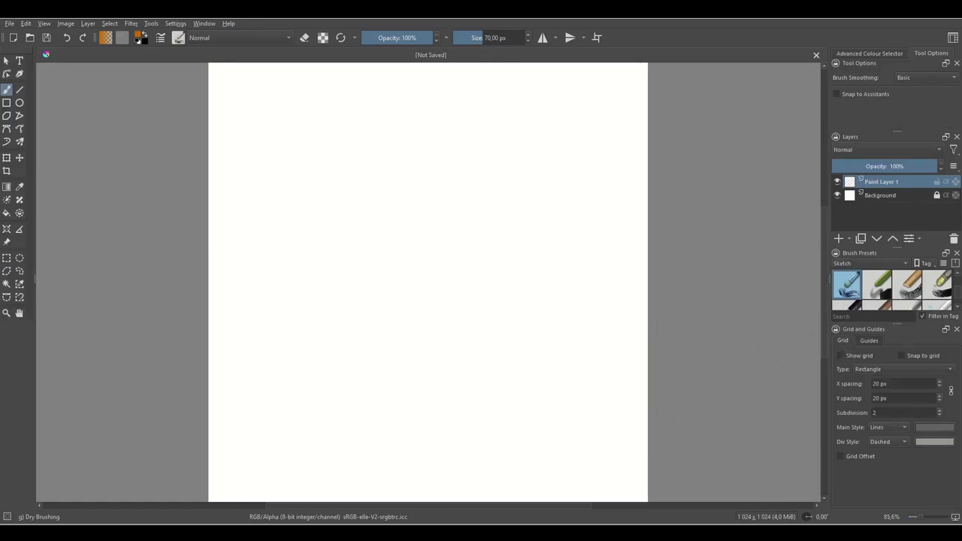
- Check in the list of available dockers whether Grid and Guides is enabled
click(204, 23)
mouse_move(233, 46)
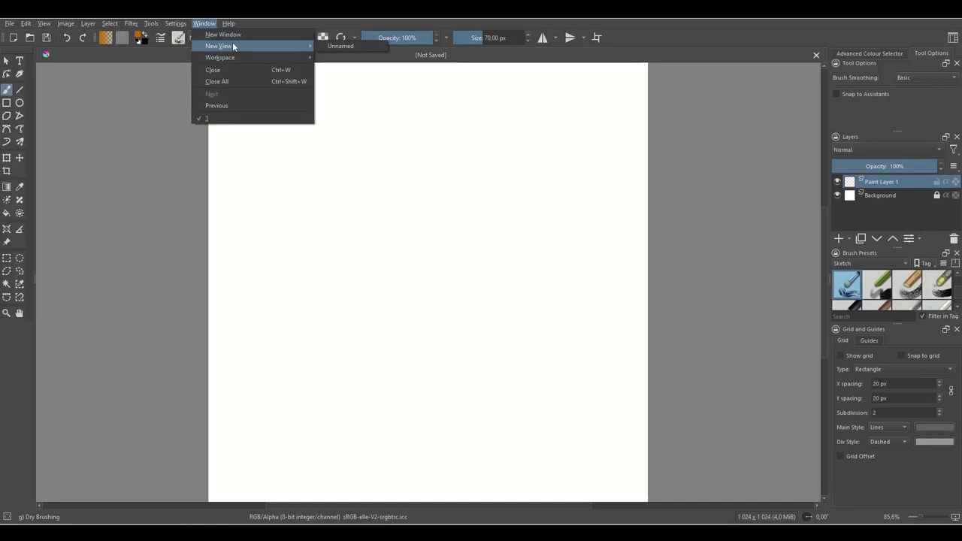
click(204, 23)
click(172, 24)
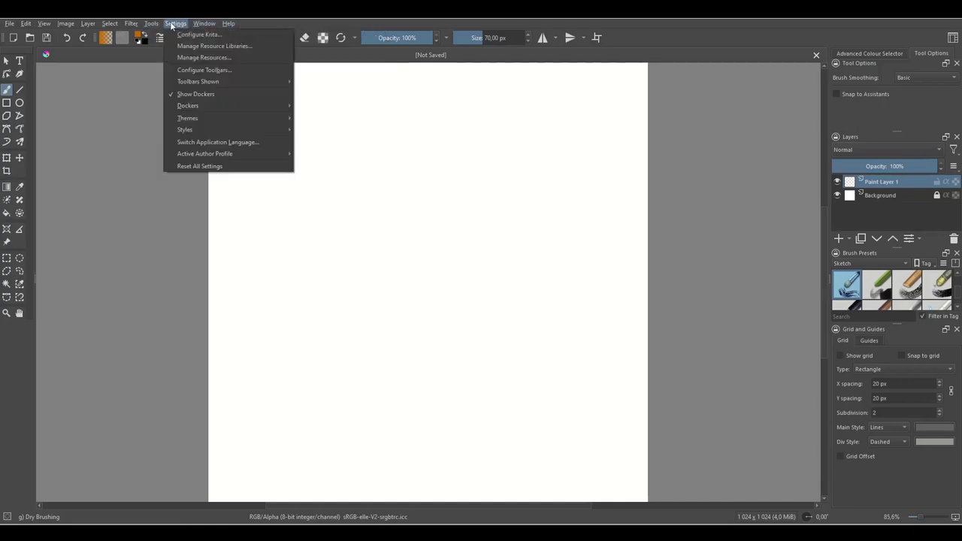
mouse_move(195, 110)
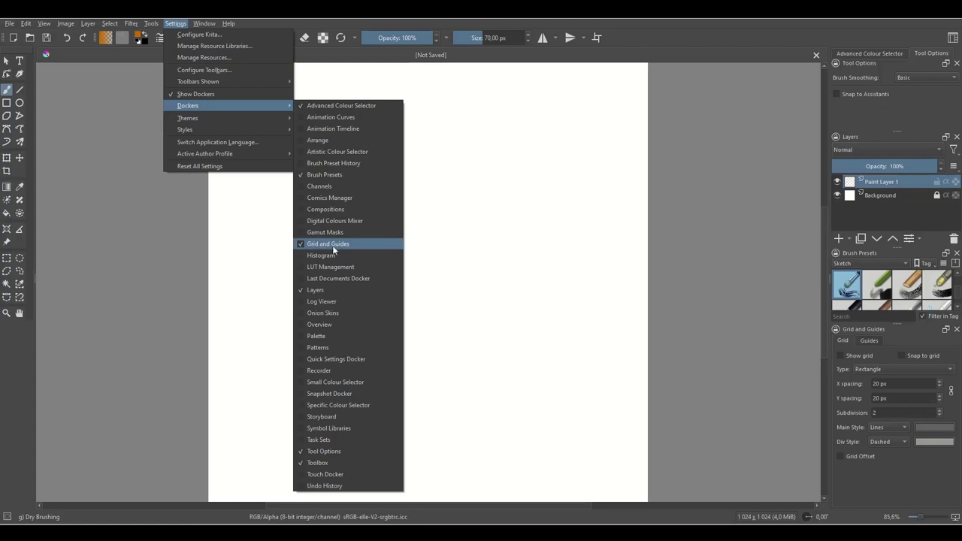
click(446, 199)
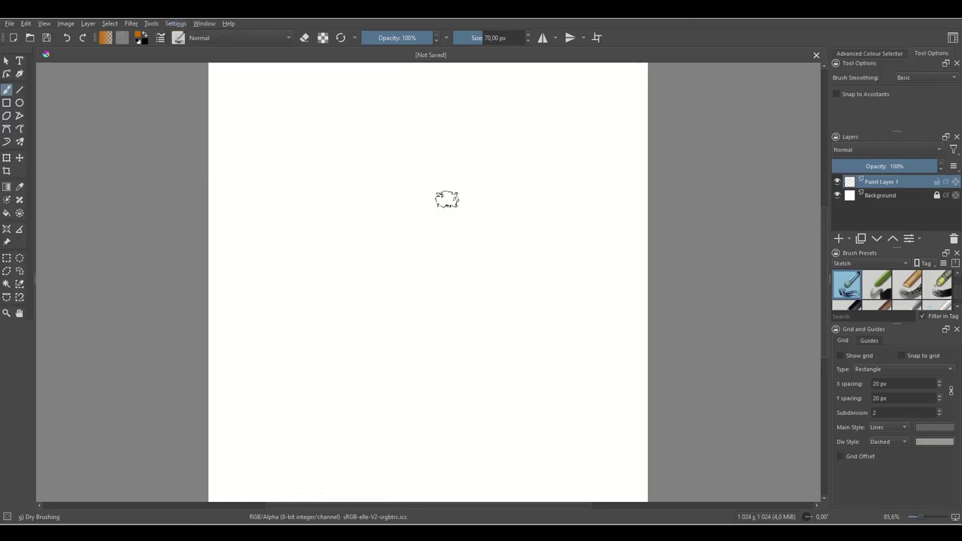
- Show the grid on the canvas and change its type to Isometric
click(840, 355)
click(888, 368)
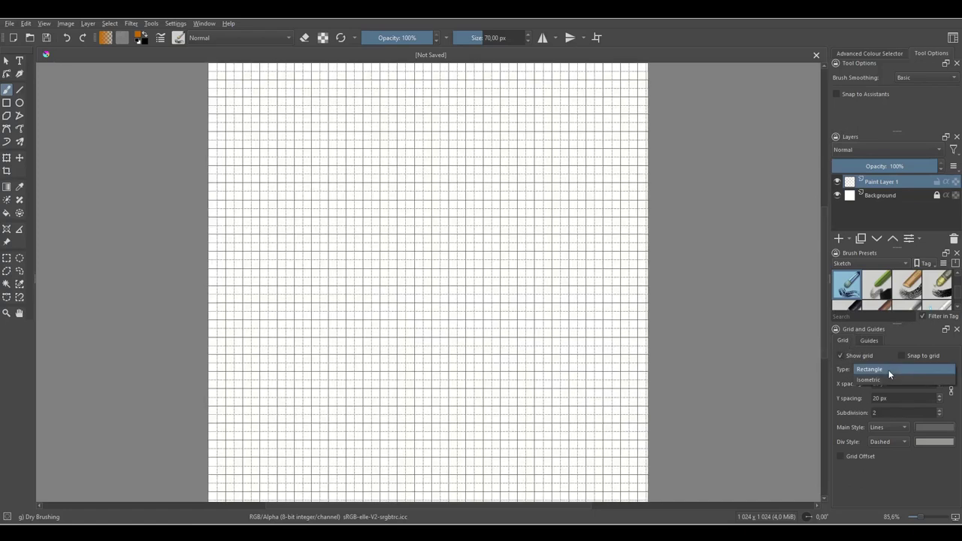
click(871, 380)
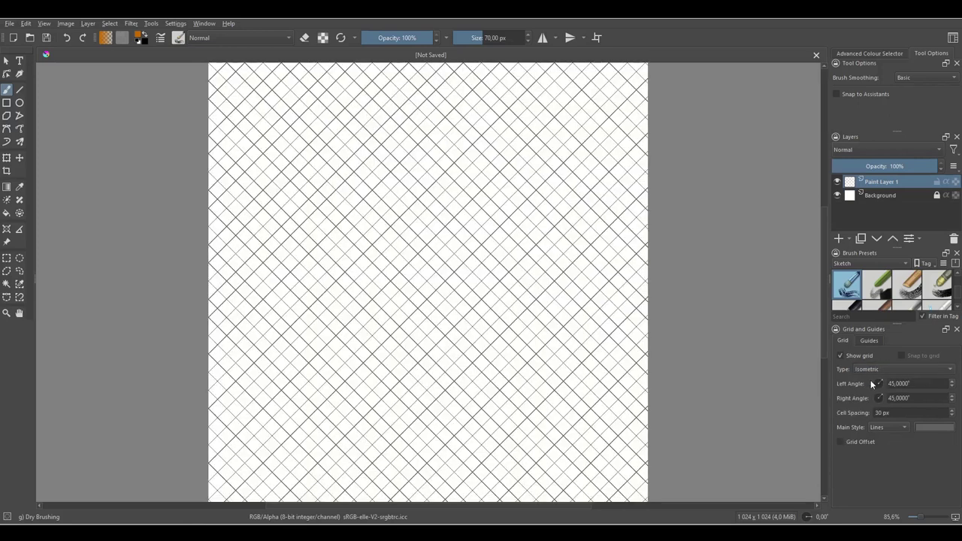
- Set both the left and right angles of the isometric grid to 26,5°
double_click(911, 385)
text(26,5)
key(Tab)
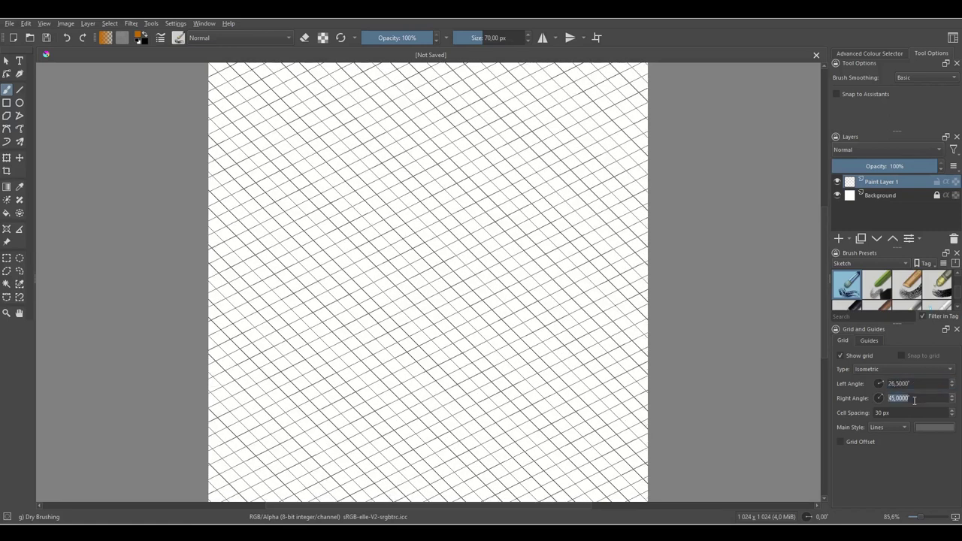
text(26,)
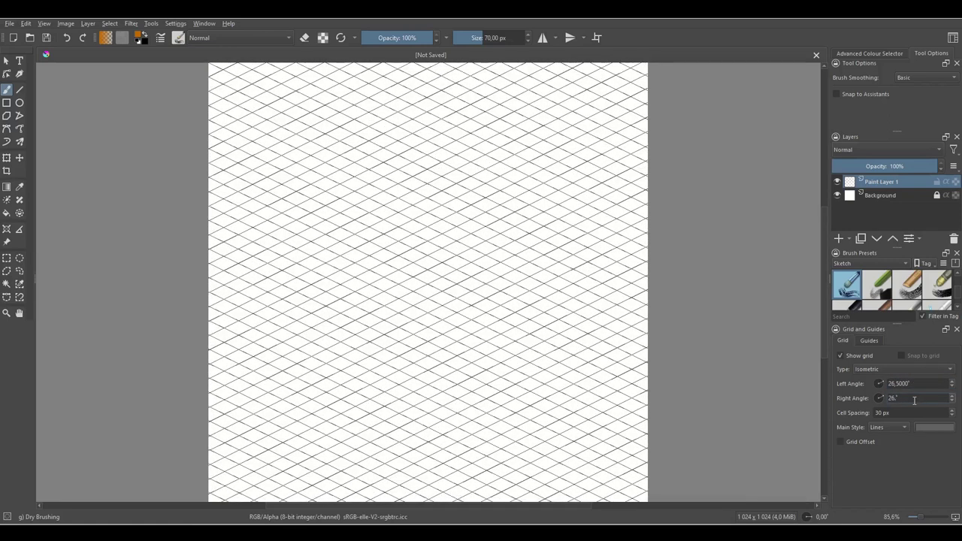
text(5)
key(Return)
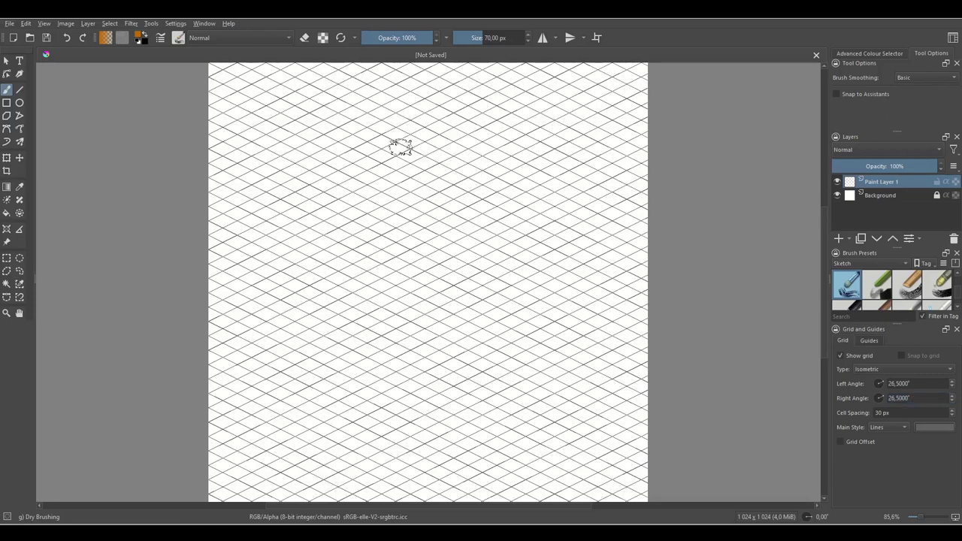
- Reduce the Dry Brushing brush to 13 px and make a test mark on the grid
key(bracketleft)
key(bracketleft)
key(bracketleft)
key(bracketleft)
key(bracketleft)
key(bracketleft)
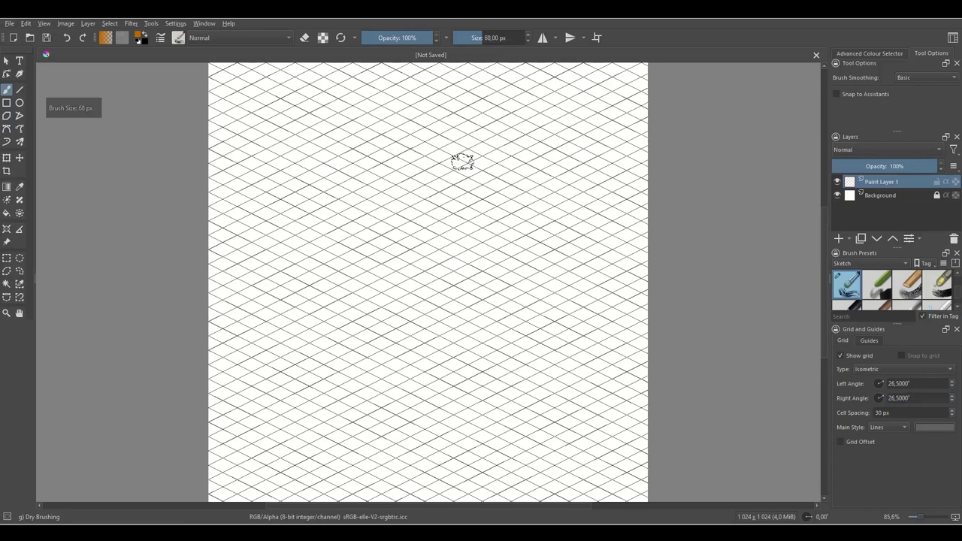
key(bracketleft)
key(bracketleft)
click(454, 164)
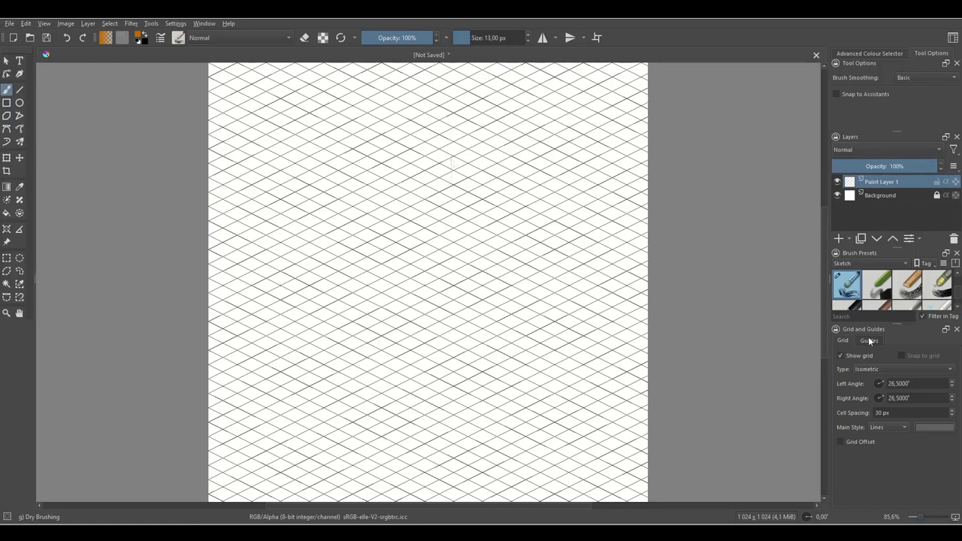
- Filter the brush presets by the Ink tag and choose the Basic-5 Size brush
click(871, 263)
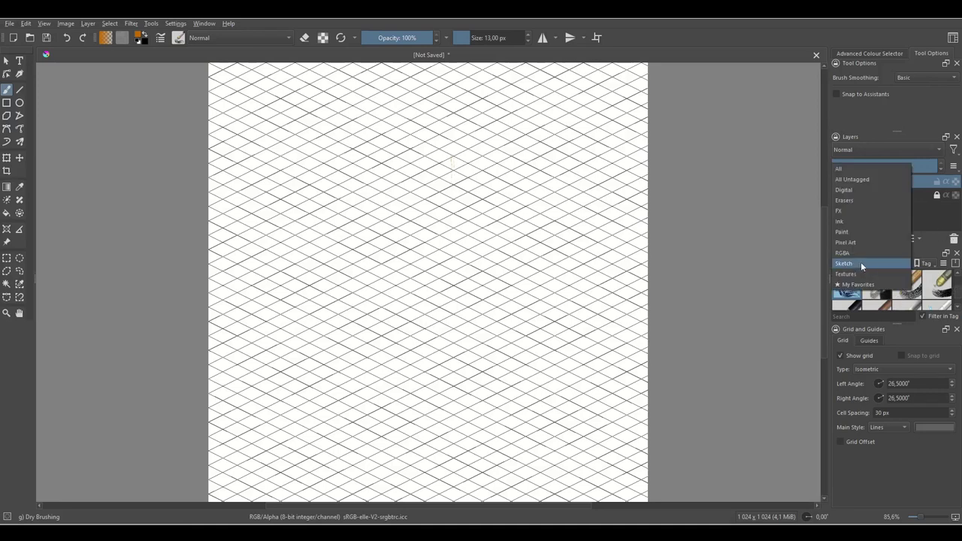
click(847, 225)
drag(957, 302, 957, 273)
click(948, 286)
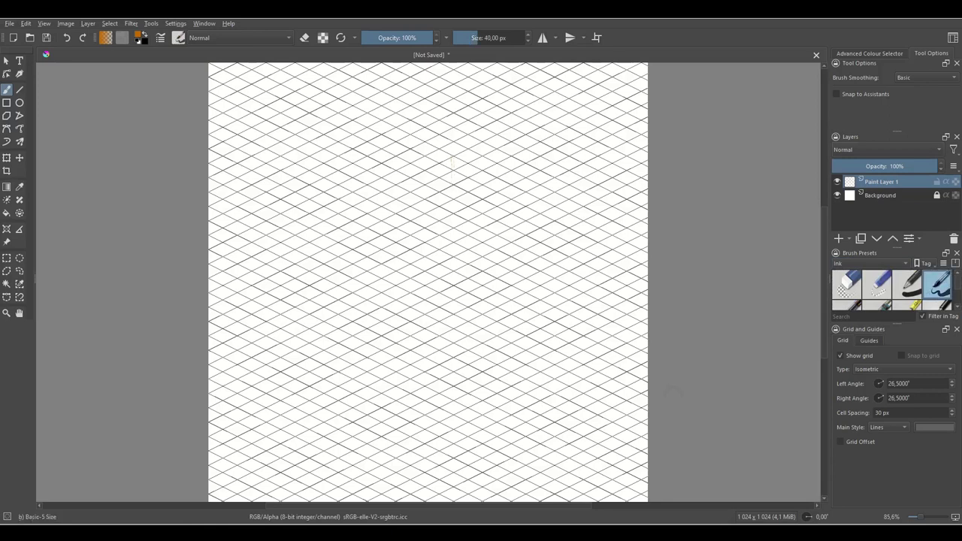
- Reduce the brush size to 5 px
key(bracketleft)
key(bracketleft)
key(bracketleft)
key(bracketleft)
key(bracketleft)
key(bracketleft)
key(bracketleft)
key(bracketleft)
key(bracketleft)
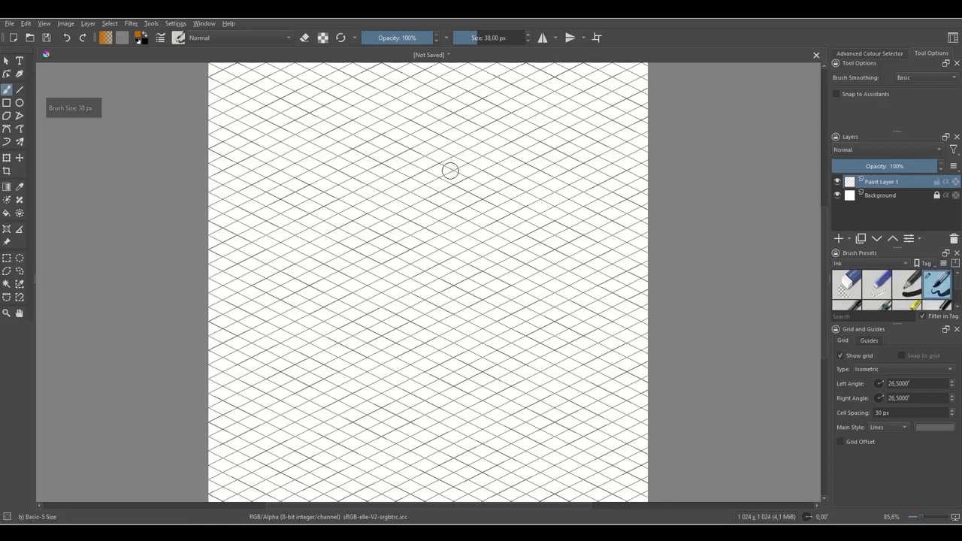
key(bracketleft)
- Sketch two adjacent squares with crossing diagonals over the grid cells, and clear the sketch from the paint layer
mouse_move(453, 159)
mouse_down()
mouse_move(454, 184)
mouse_move(485, 179)
mouse_move(484, 155)
mouse_move(485, 175)
mouse_move(456, 185)
mouse_up()
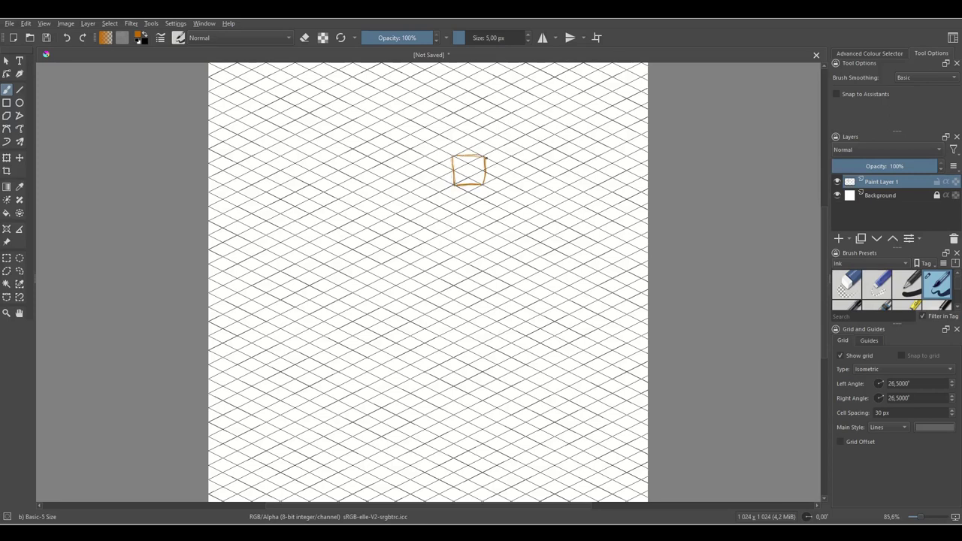
mouse_move(486, 157)
mouse_down()
mouse_move(514, 156)
mouse_move(514, 184)
mouse_move(485, 186)
mouse_up()
mouse_move(454, 157)
mouse_down()
mouse_move(512, 185)
mouse_move(510, 157)
mouse_move(456, 186)
mouse_up()
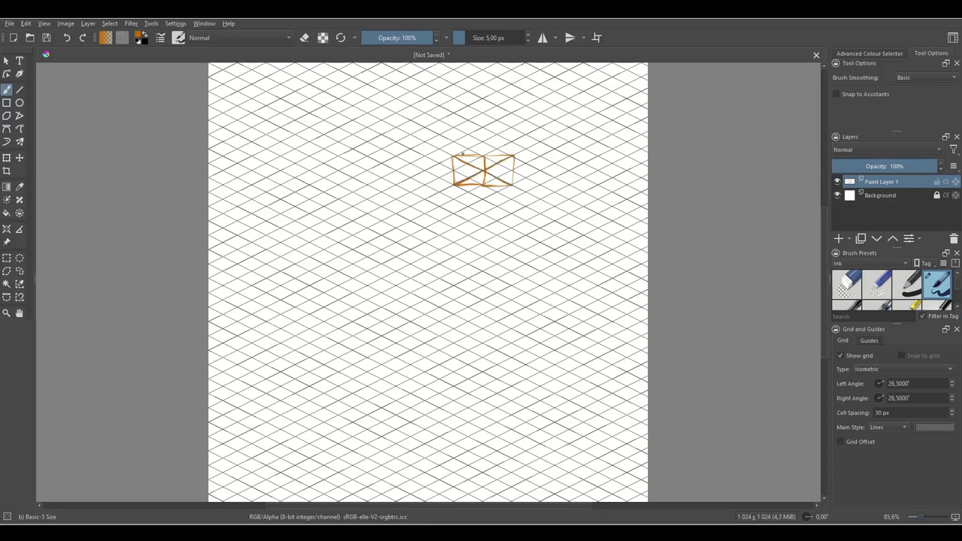
drag(467, 163, 503, 182)
key(ctrl+z)
key(Delete)
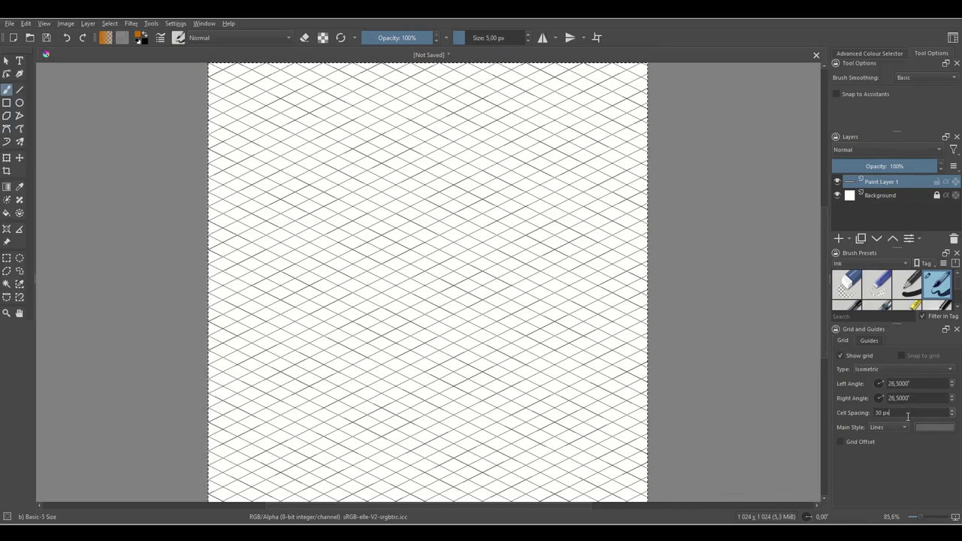
- Set the isometric grid's cell spacing to 40 px
scroll(907, 416, up, 14)
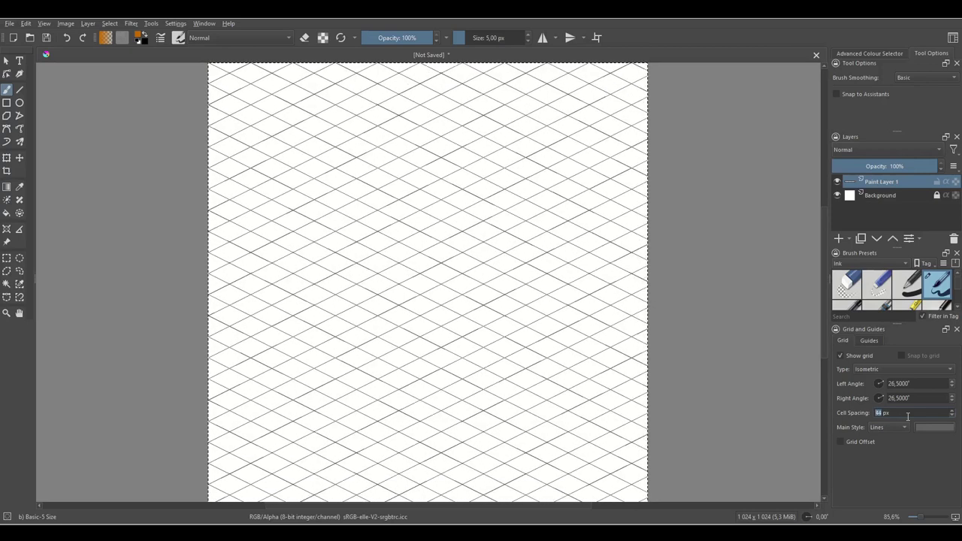
scroll(907, 416, up, 3)
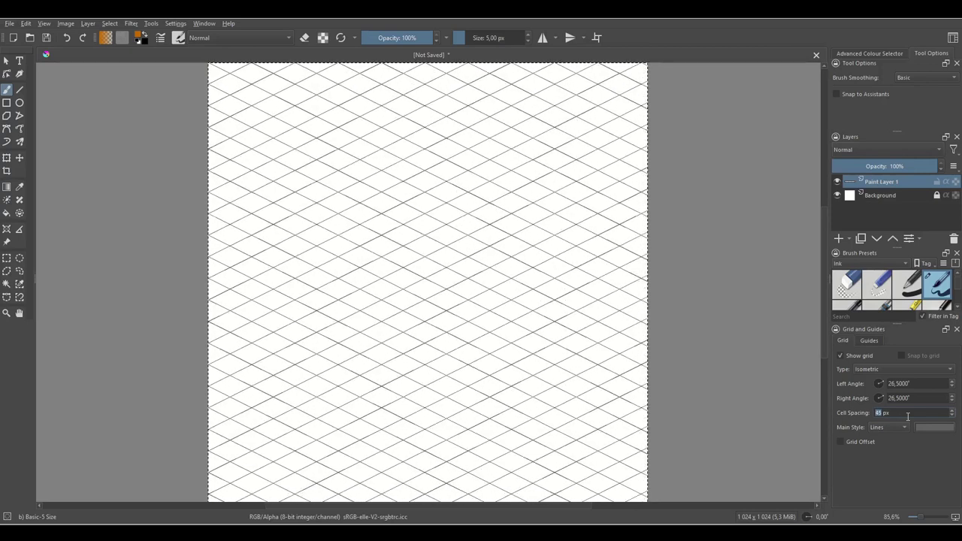
scroll(907, 415, down, 7)
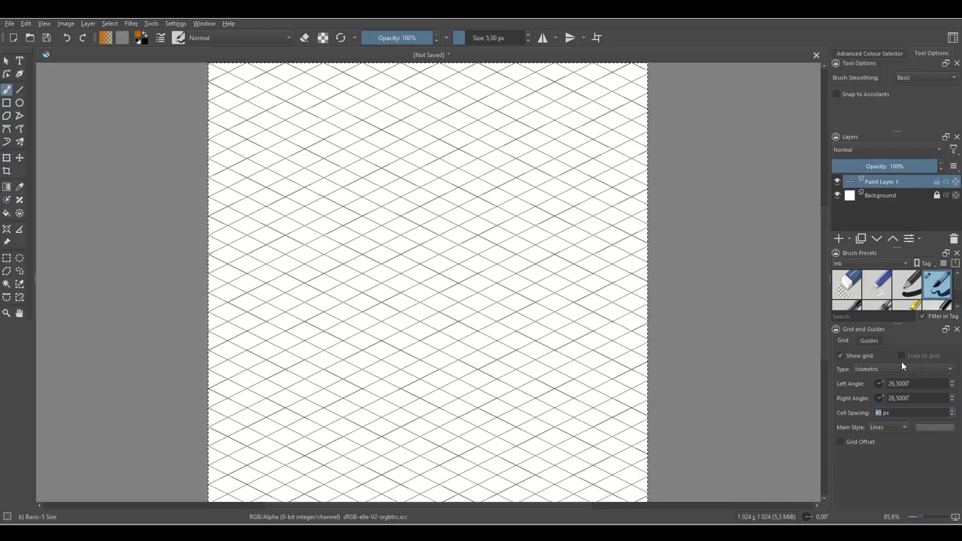
- Change the colour of the main grid lines to light grey #dfdfdf
click(935, 427)
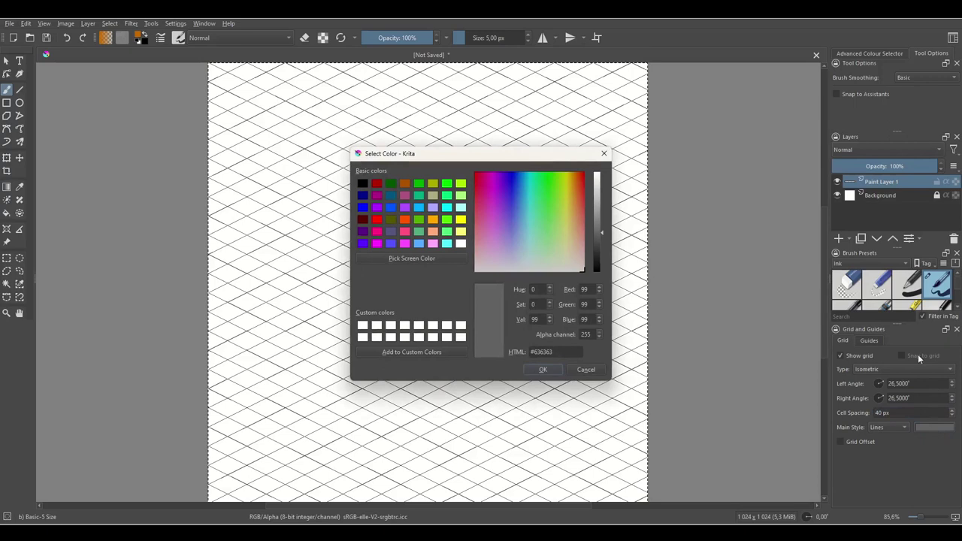
drag(601, 203, 601, 187)
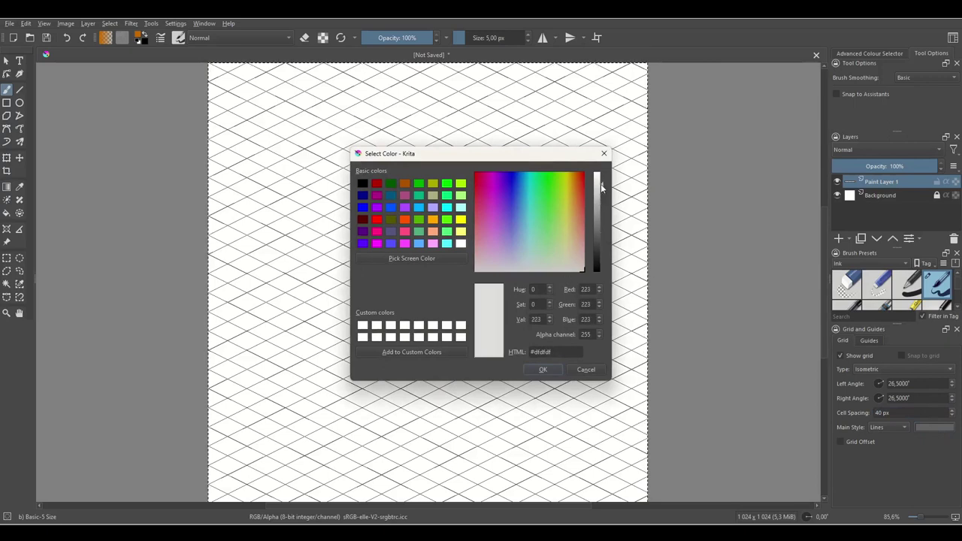
click(542, 368)
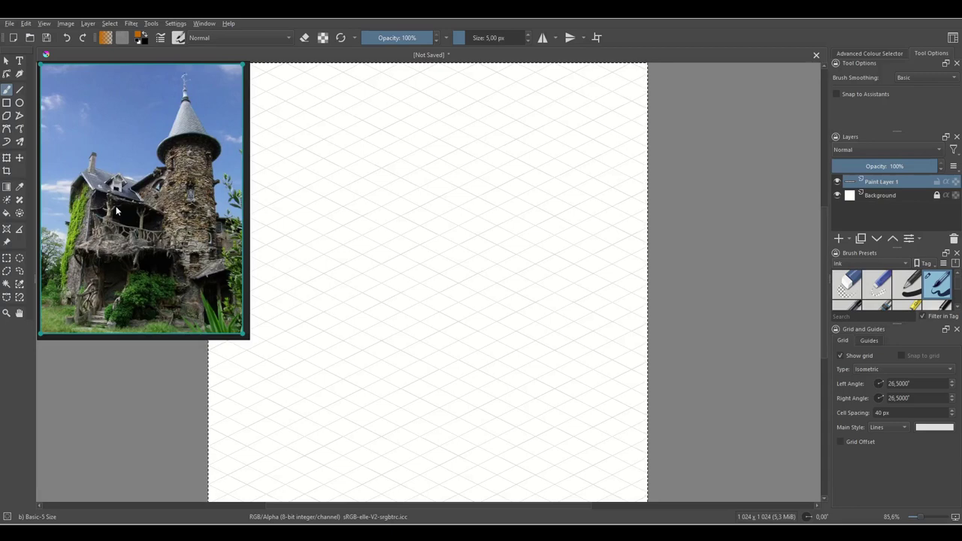
- Select the Background layer, bring up the stone tower house reference image, and set the reference window to stay always on top
click(887, 195)
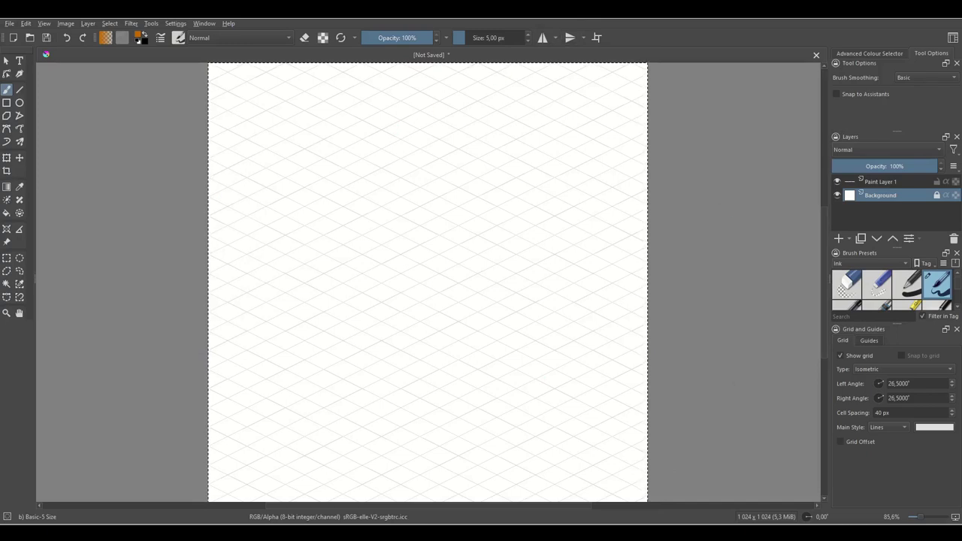
click(568, 527)
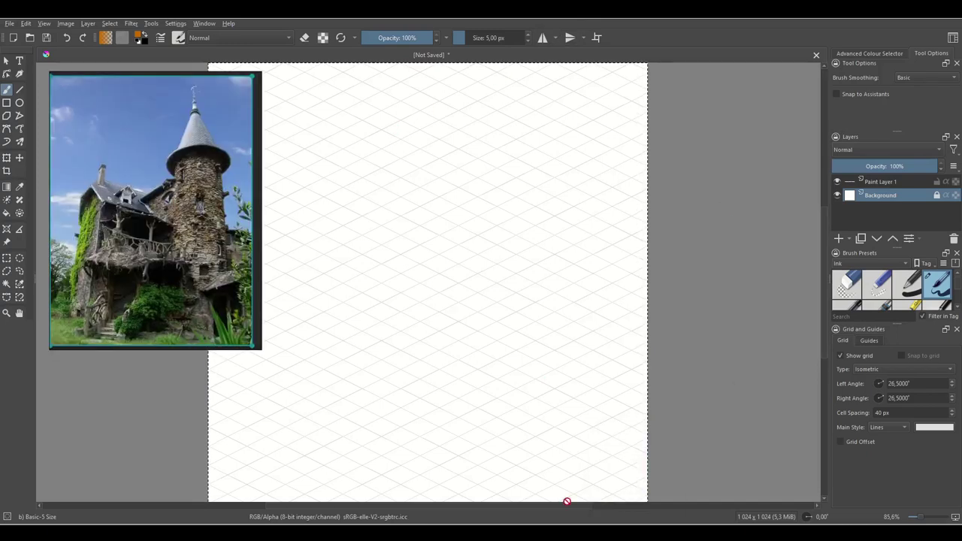
right_click(201, 182)
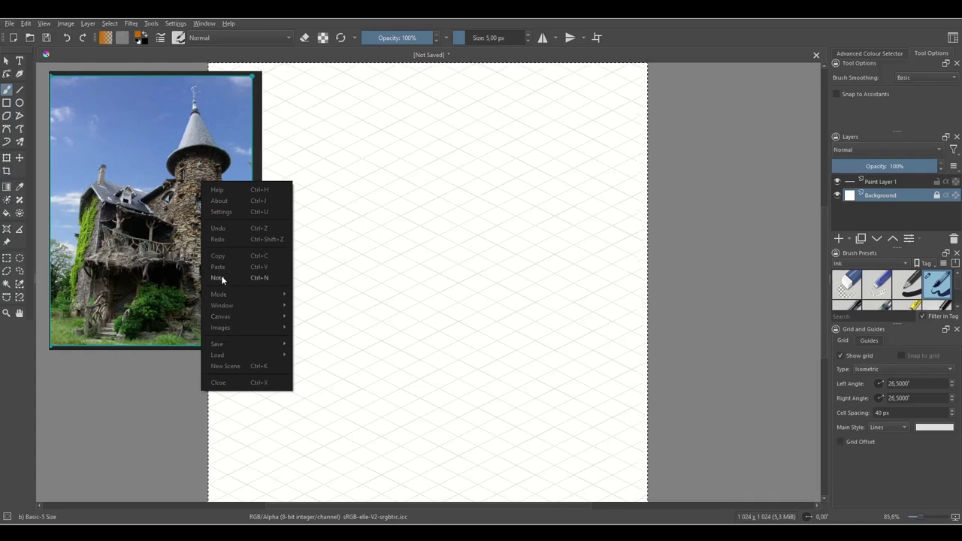
mouse_move(225, 294)
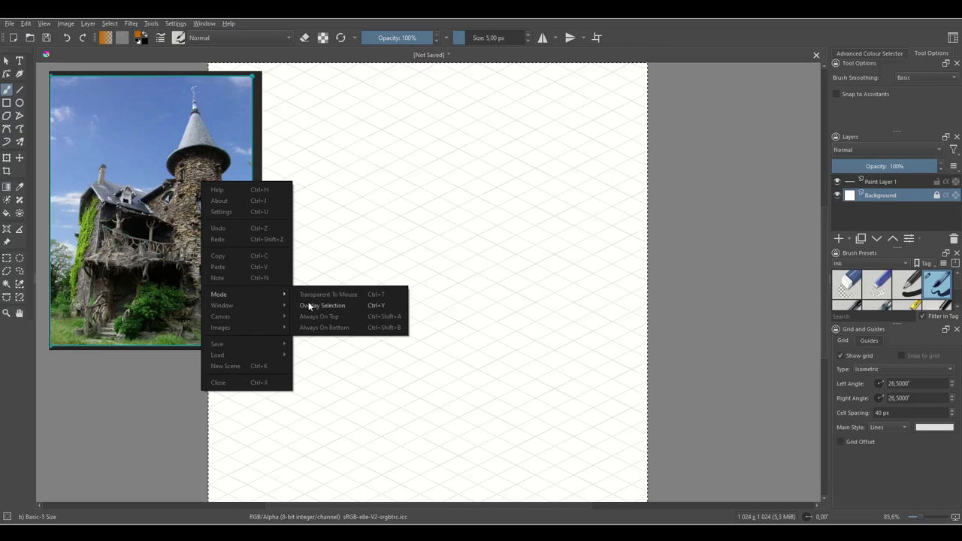
click(315, 316)
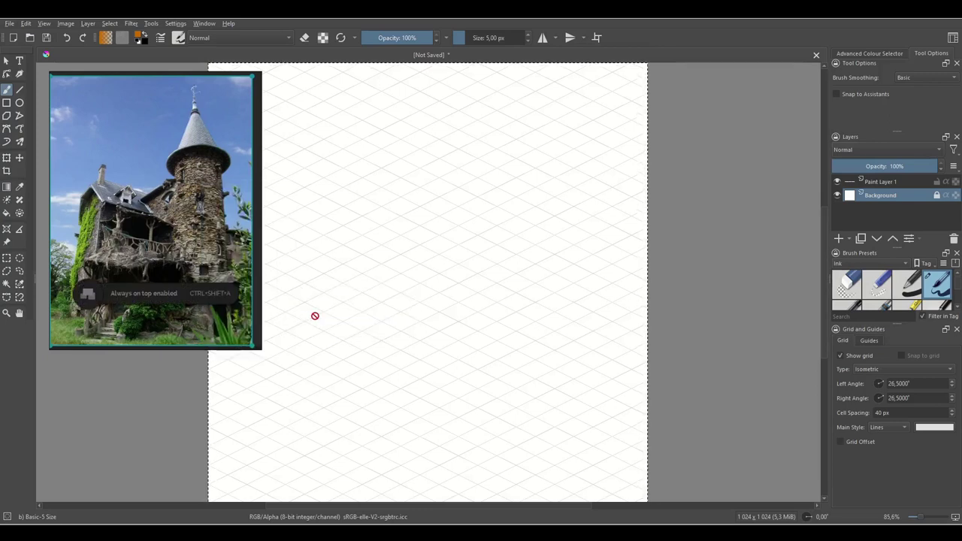
- Restore and re-maximize the Krita window behind the reference image, and shift the canvas clear of the reference
double_click(666, 18)
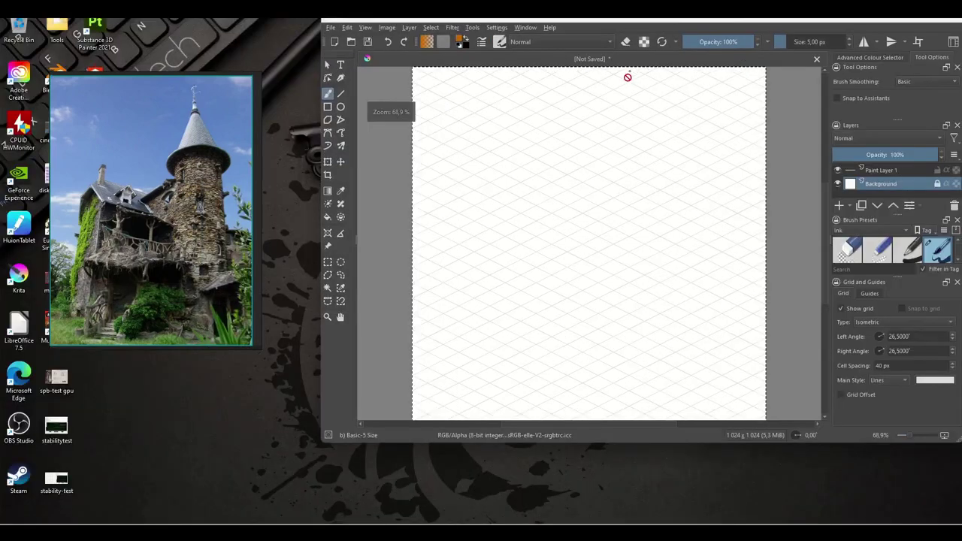
key(super+Up)
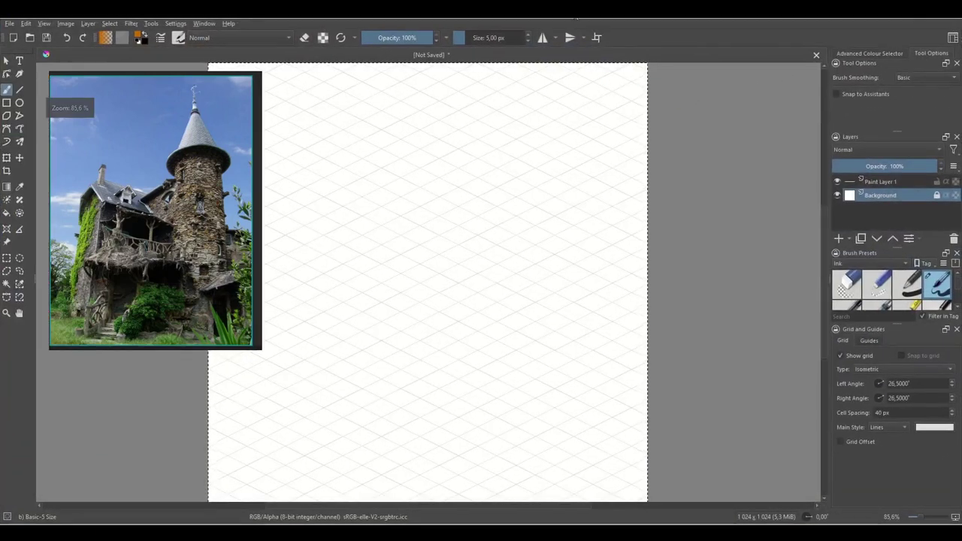
drag(450, 277, 540, 297)
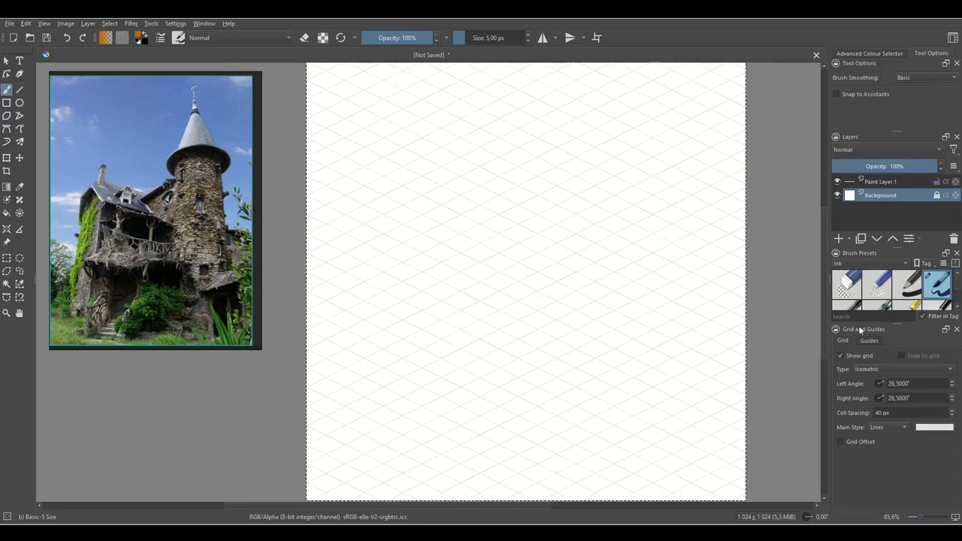
- Rename the Paint Layer 1 layer as "Rough drawing"
click(875, 186)
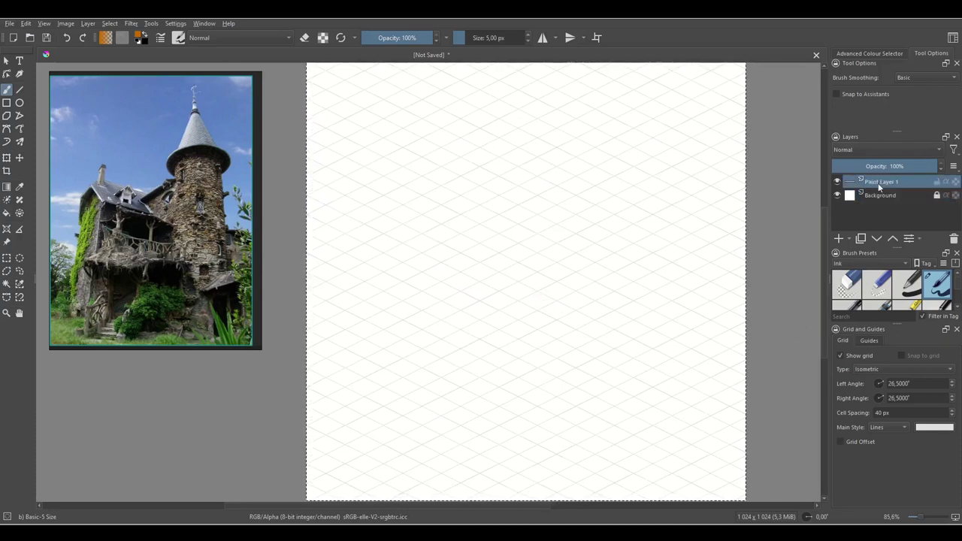
double_click(881, 183)
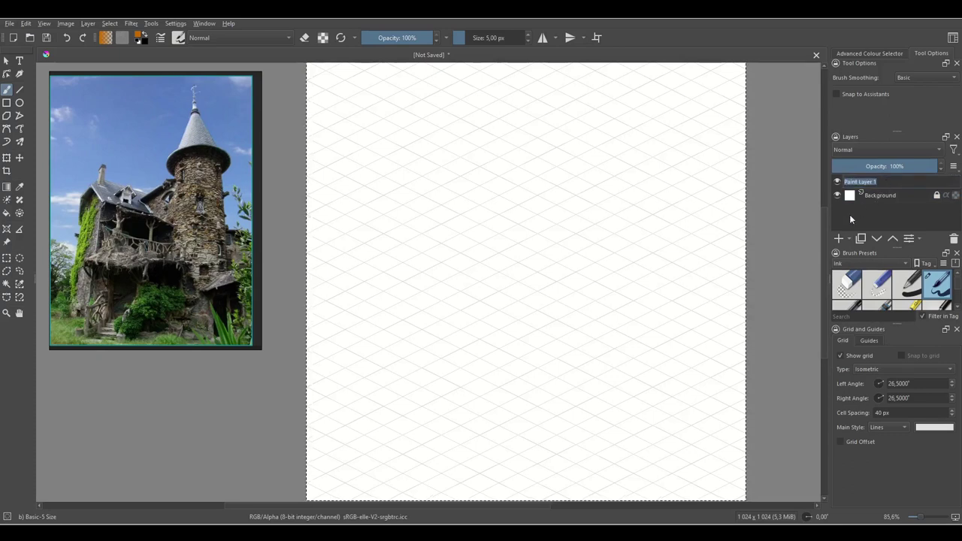
text(Bough dra)
key(BackSpace)
key(BackSpace)
key(BackSpace)
text(wing)
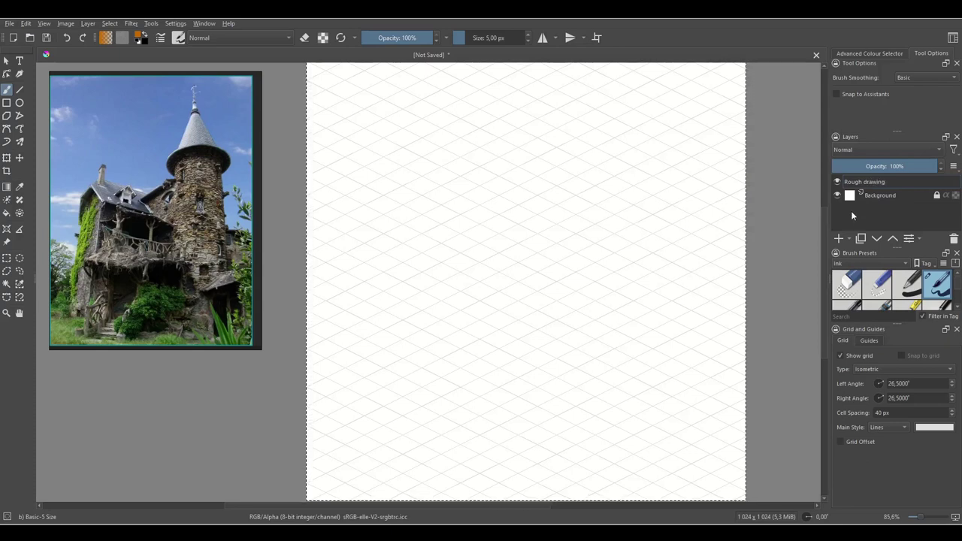
key(Return)
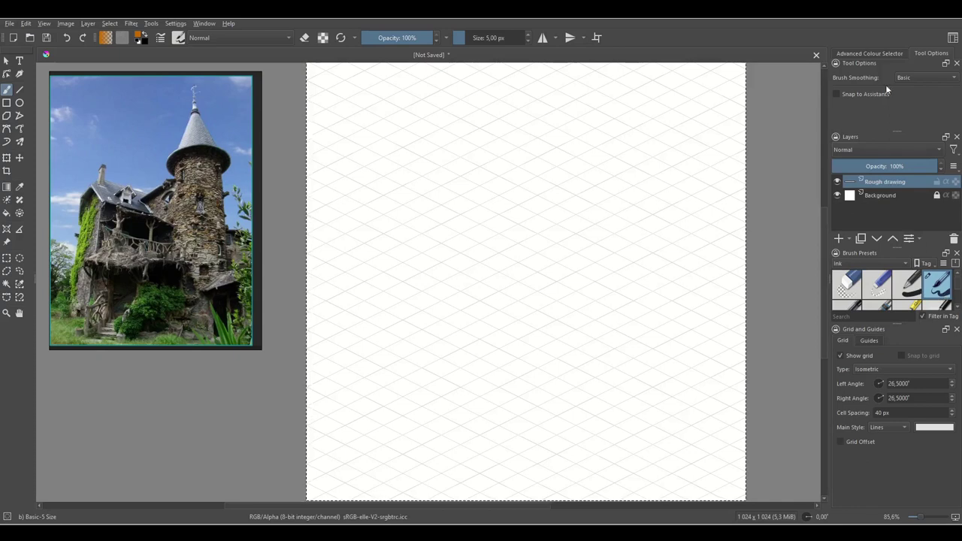
- Enlarge the advanced colour selector and set the brush colour to a muted reddish brown
click(876, 55)
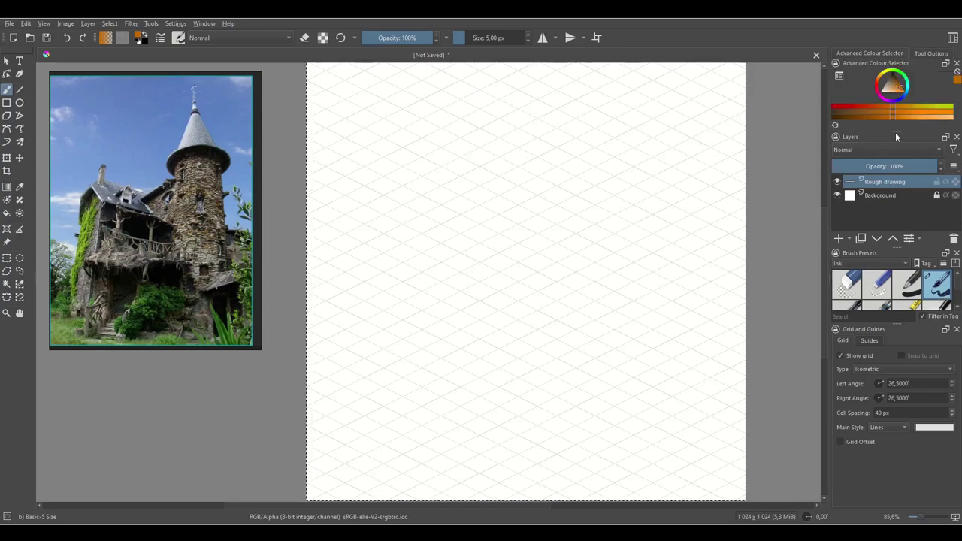
drag(901, 140, 901, 207)
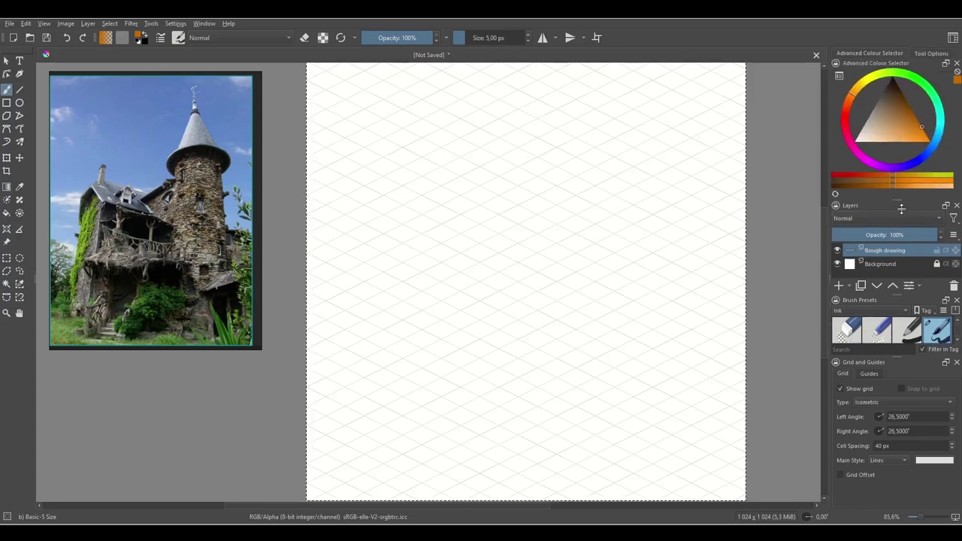
click(892, 118)
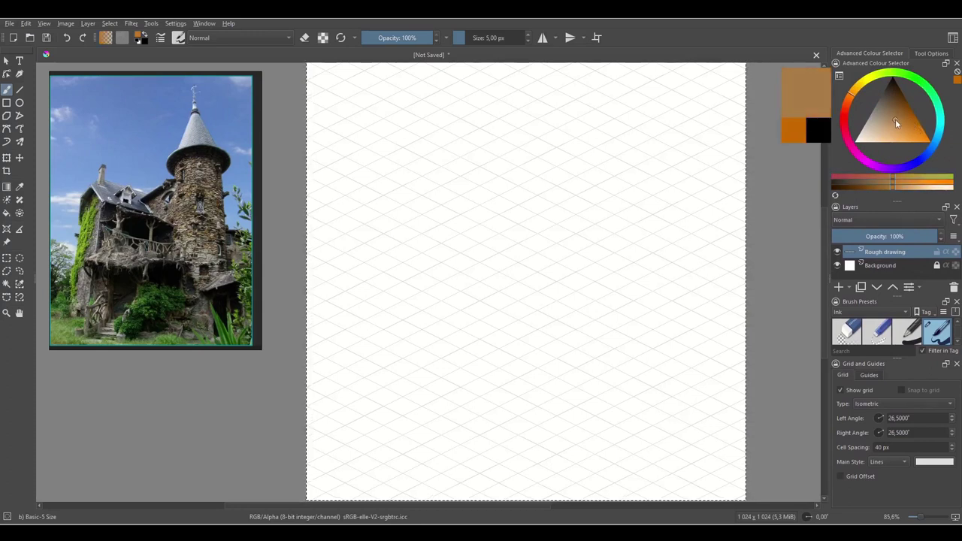
drag(852, 96, 851, 95)
drag(897, 119, 889, 108)
click(855, 95)
click(900, 118)
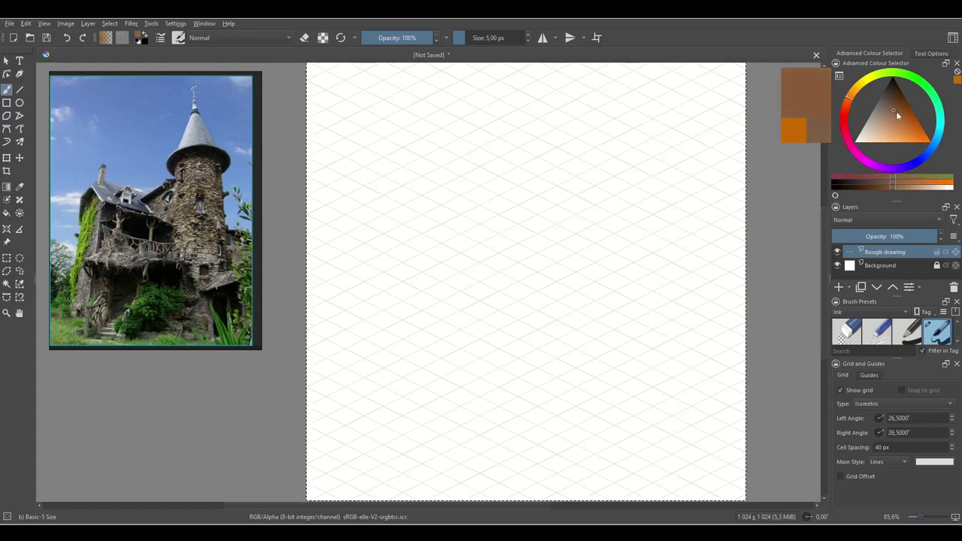
click(891, 118)
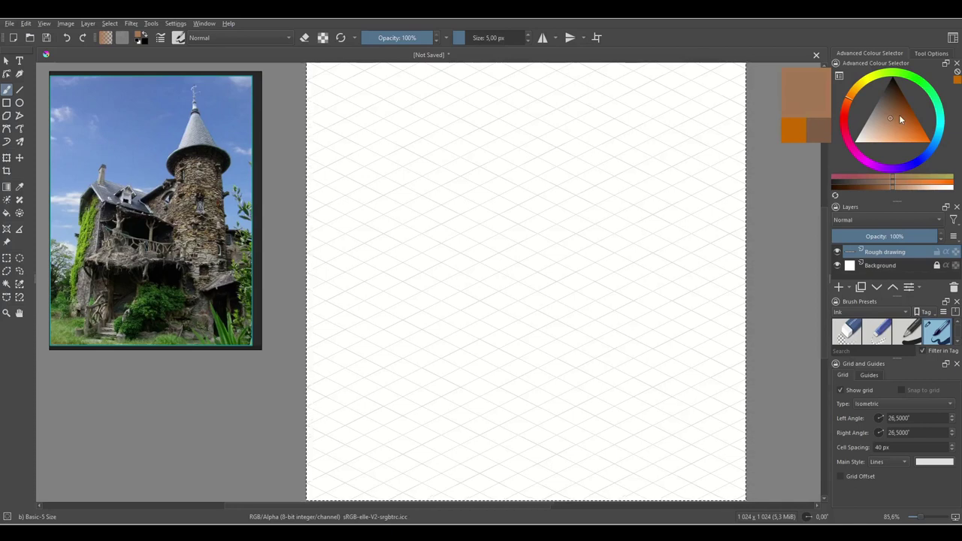
- Sketch the main building's isometric box along the grid: top face, left and front vertical edges, and right base edge
mouse_move(536, 150)
mouse_down()
mouse_move(533, 198)
mouse_move(472, 209)
mouse_move(556, 313)
mouse_up()
key(ctrl+z)
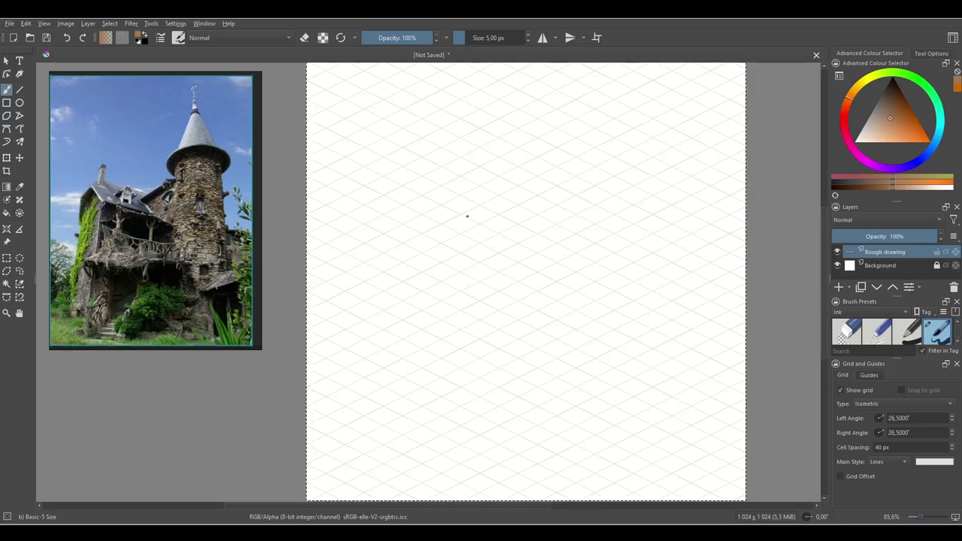
drag(460, 262, 460, 325)
mouse_move(462, 198)
mouse_down()
mouse_move(547, 159)
mouse_move(457, 197)
mouse_move(573, 143)
mouse_move(564, 145)
mouse_move(647, 173)
mouse_up()
mouse_move(593, 145)
mouse_down()
mouse_move(651, 176)
mouse_move(539, 232)
mouse_up()
drag(461, 197, 538, 233)
mouse_move(536, 345)
mouse_down()
mouse_move(541, 368)
mouse_move(638, 319)
mouse_up()
drag(540, 369, 628, 323)
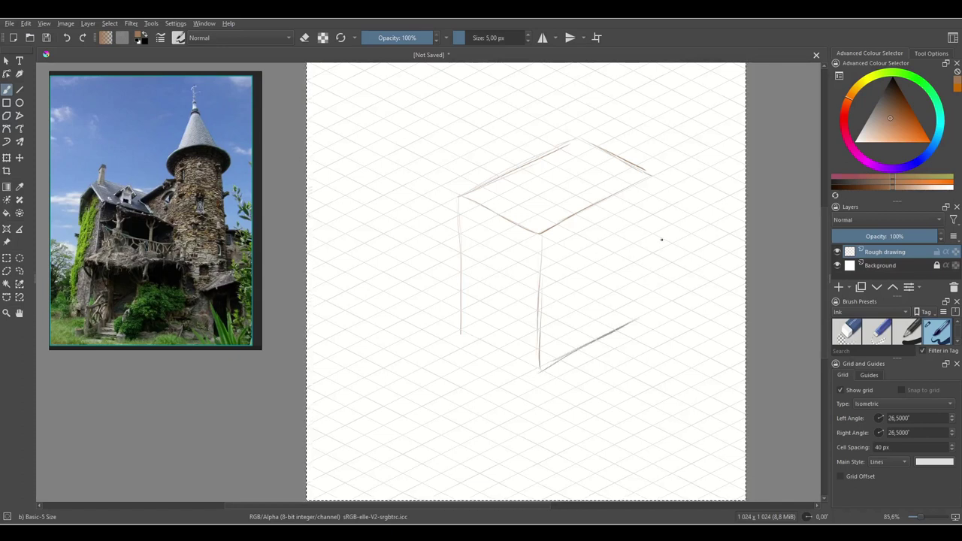
- Close the box with its right vertical edge and left base edge, and strengthen the front vertical edge
drag(652, 192, 646, 314)
mouse_move(652, 180)
mouse_down()
mouse_move(648, 313)
mouse_move(656, 229)
mouse_move(647, 313)
mouse_move(539, 374)
mouse_up()
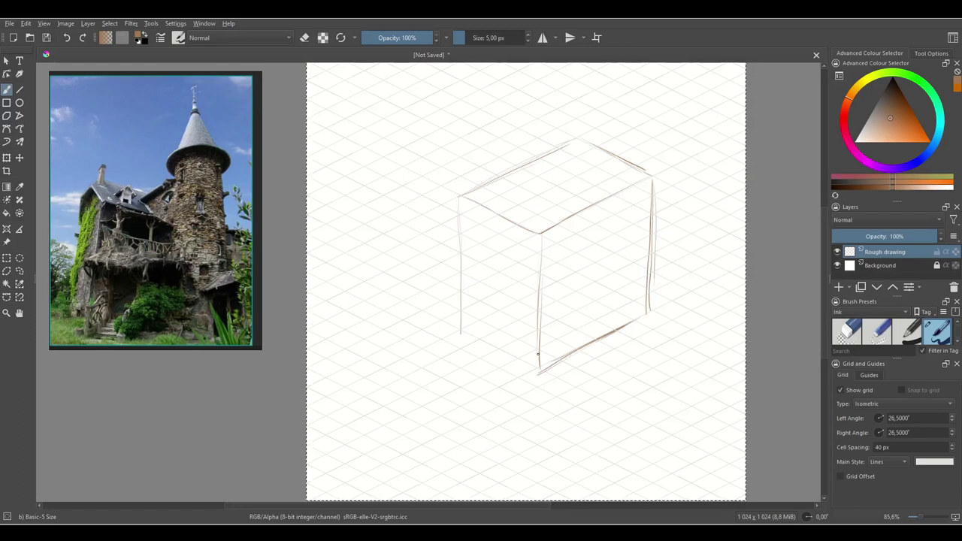
drag(460, 332, 528, 368)
key(ctrl+z)
drag(461, 331, 538, 373)
key(ctrl+z)
drag(460, 331, 539, 373)
drag(540, 233, 539, 353)
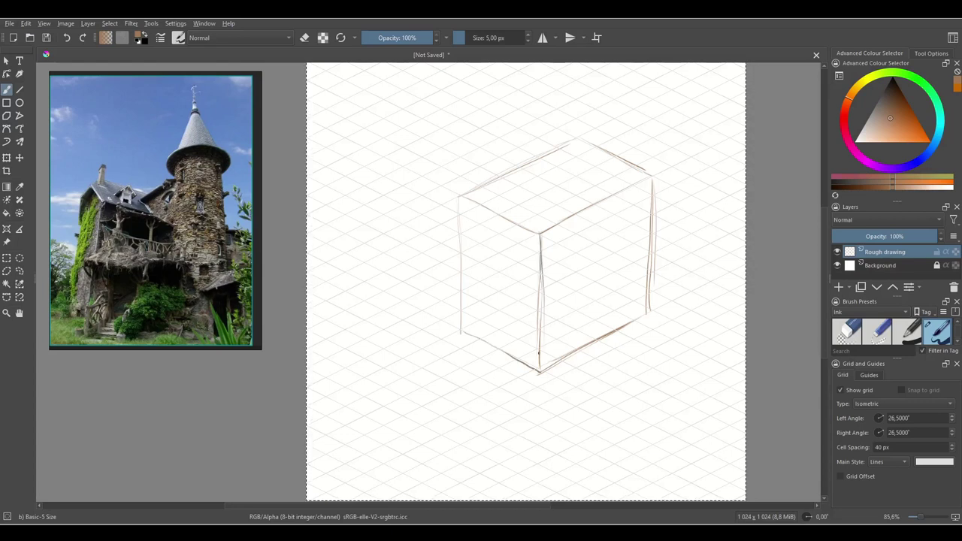
- Strengthen the box's left vertical edge and upper back edge with extra strokes
drag(458, 198, 459, 229)
drag(565, 143, 640, 169)
drag(458, 197, 458, 328)
key(ctrl+z)
drag(459, 205, 460, 331)
- Try a cylindrical tower with elliptical ends over the box's right corner, and undo its strokes
mouse_move(601, 353)
mouse_down()
mouse_move(647, 328)
mouse_move(600, 352)
mouse_up()
drag(669, 187, 669, 344)
mouse_move(599, 321)
mouse_down()
mouse_move(601, 149)
mouse_move(655, 161)
mouse_move(600, 148)
mouse_up()
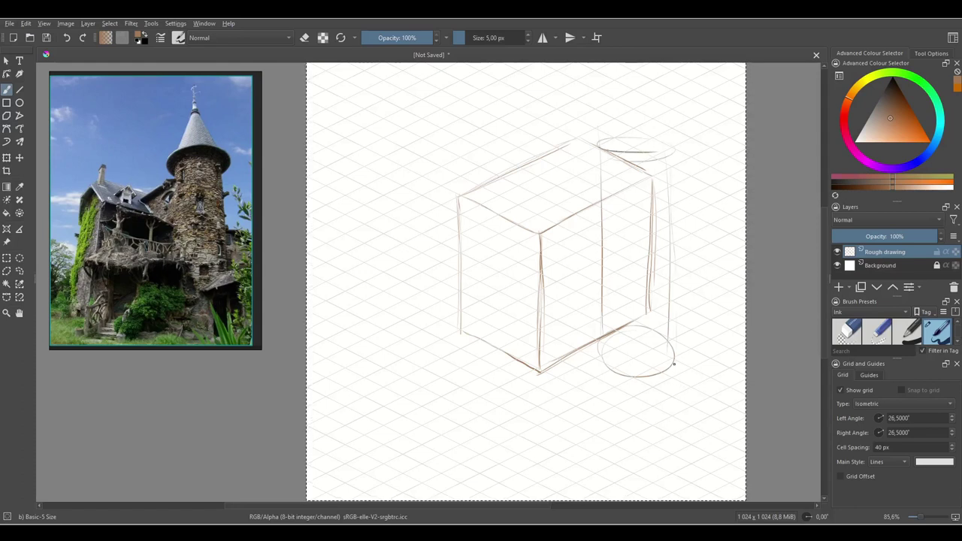
key(ctrl+z)
key(ctrl+z)
key(ctrl+z)
key(ctrl+z)
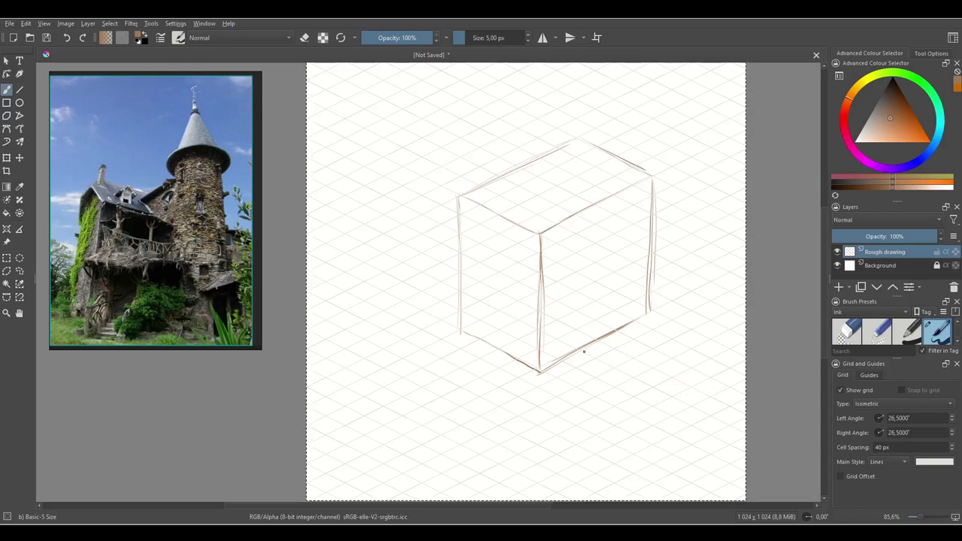
- Sketch a diamond-shaped tower base against the box's right wall, with a vertical line rising from its front corner above the box
mouse_move(583, 355)
mouse_down()
mouse_move(635, 384)
mouse_move(593, 356)
mouse_move(629, 374)
mouse_move(674, 359)
mouse_up()
drag(648, 325, 696, 350)
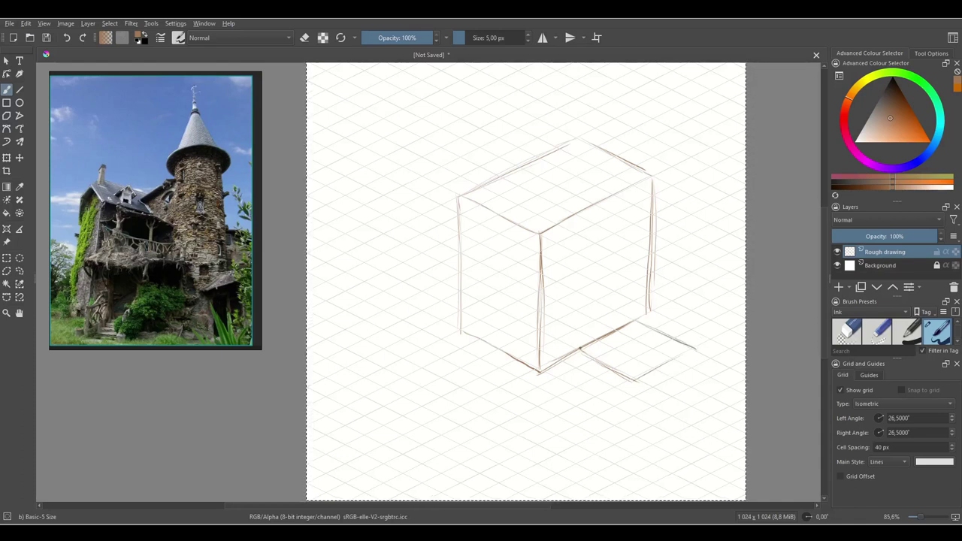
drag(634, 146, 635, 378)
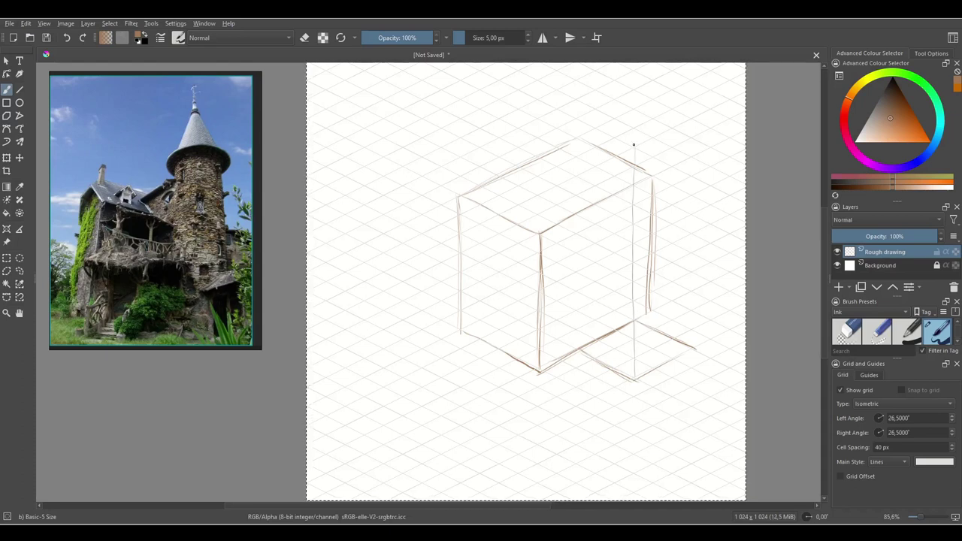
drag(634, 148, 636, 339)
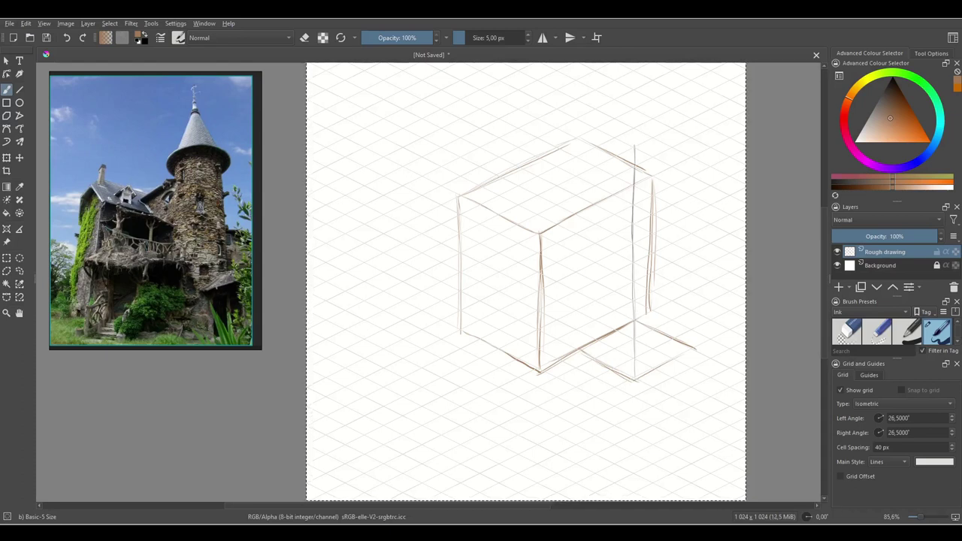
drag(633, 128, 634, 174)
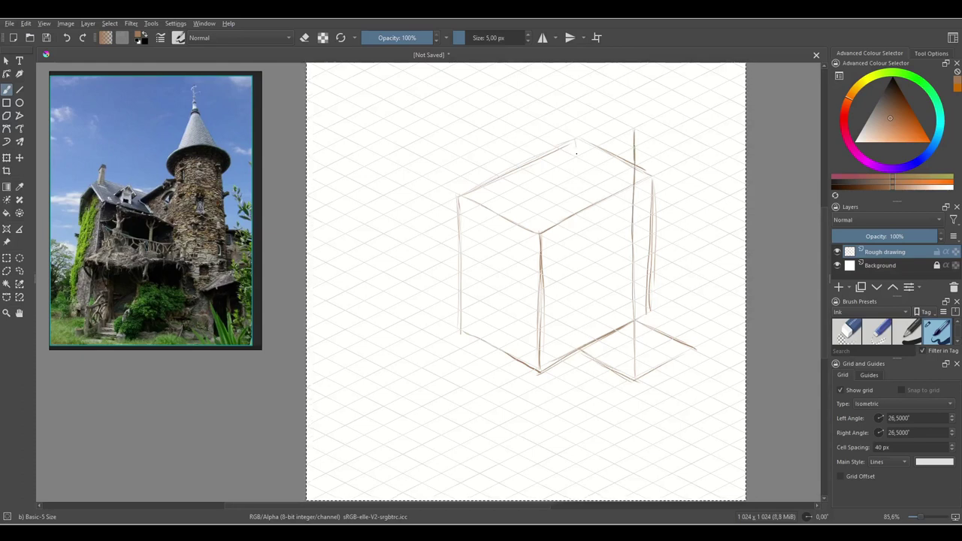
- Draw the tower's left and right vertical edges and its upper outline, rising above the main box
drag(575, 118, 580, 353)
drag(576, 102, 580, 185)
drag(579, 287, 581, 314)
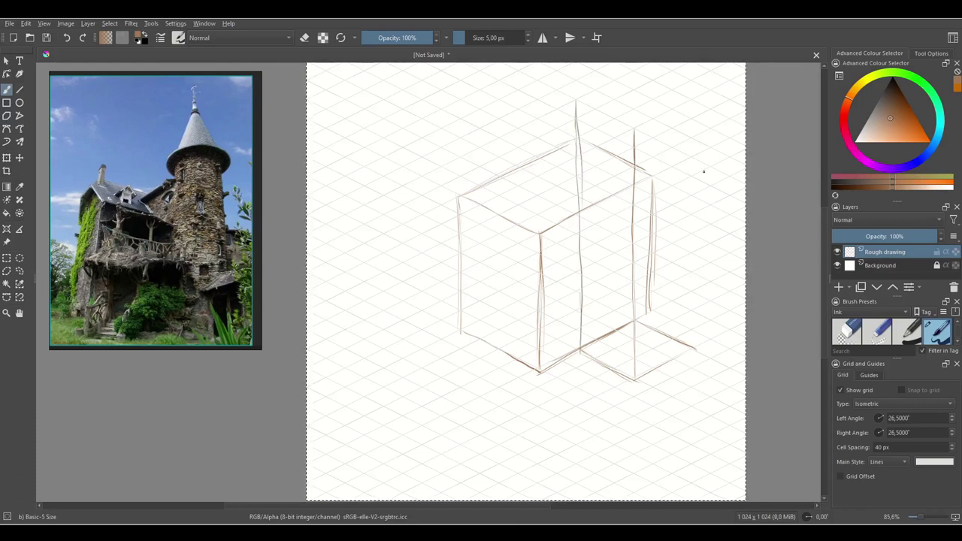
drag(636, 128, 687, 105)
mouse_move(582, 96)
mouse_down()
mouse_move(635, 72)
mouse_move(703, 101)
mouse_move(698, 108)
mouse_move(692, 99)
mouse_move(696, 349)
mouse_up()
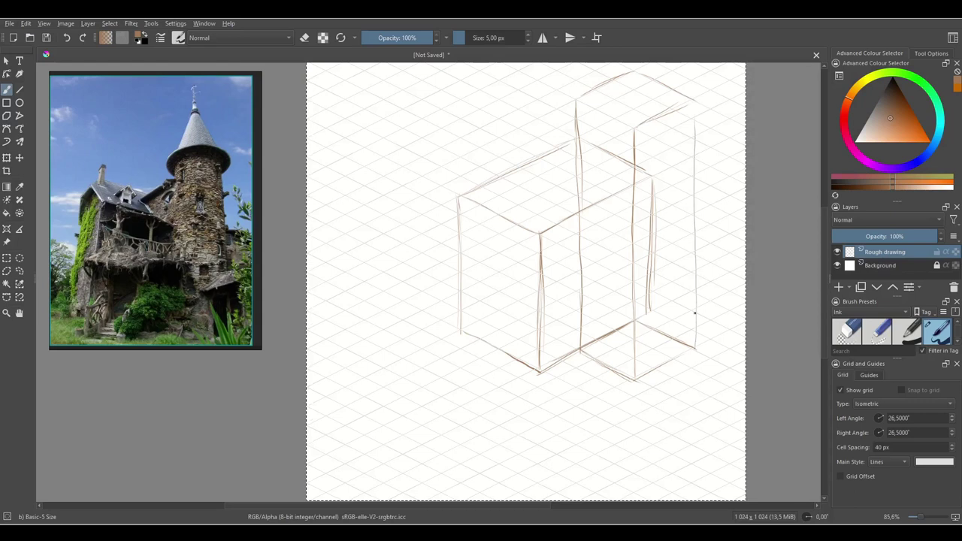
drag(695, 100, 695, 327)
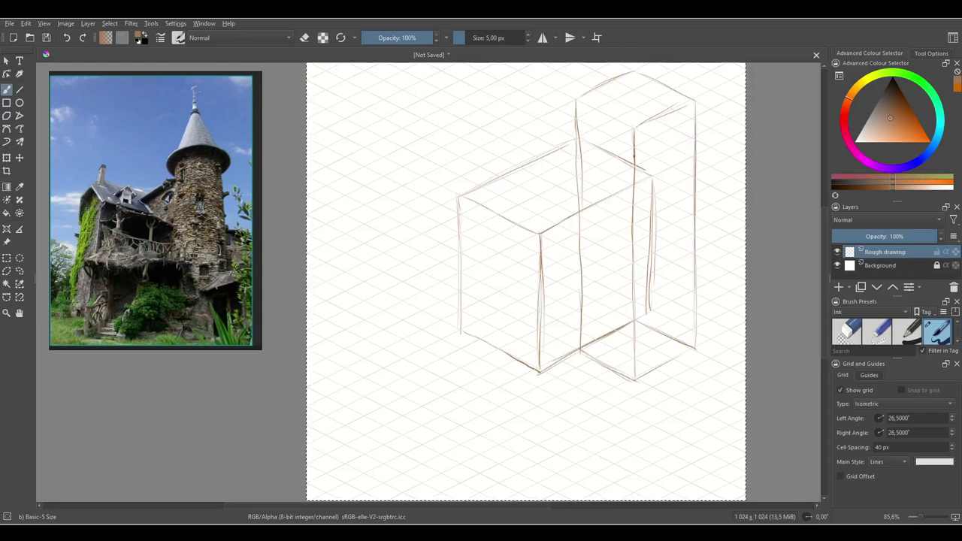
- Close the tower's top face along its front left edge and strengthen the tower's outer edges
drag(590, 107, 629, 125)
drag(585, 96, 630, 72)
drag(583, 154, 584, 339)
drag(639, 194, 640, 297)
drag(696, 160, 698, 346)
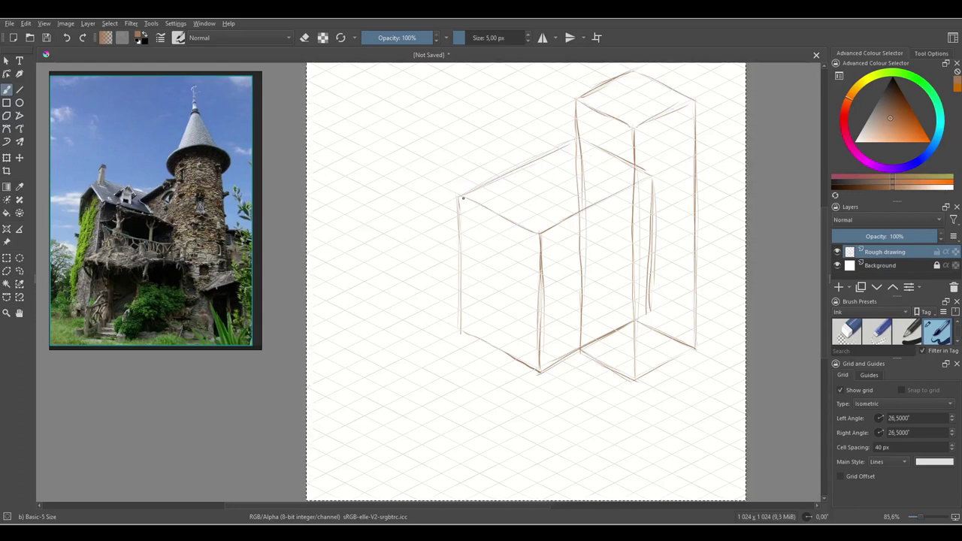
- Extend the box's corners upward for the roof height, add parallel upper guide lines, and darken the back roof edge
drag(458, 198, 457, 157)
drag(538, 231, 538, 197)
drag(652, 174, 652, 137)
drag(575, 97, 575, 141)
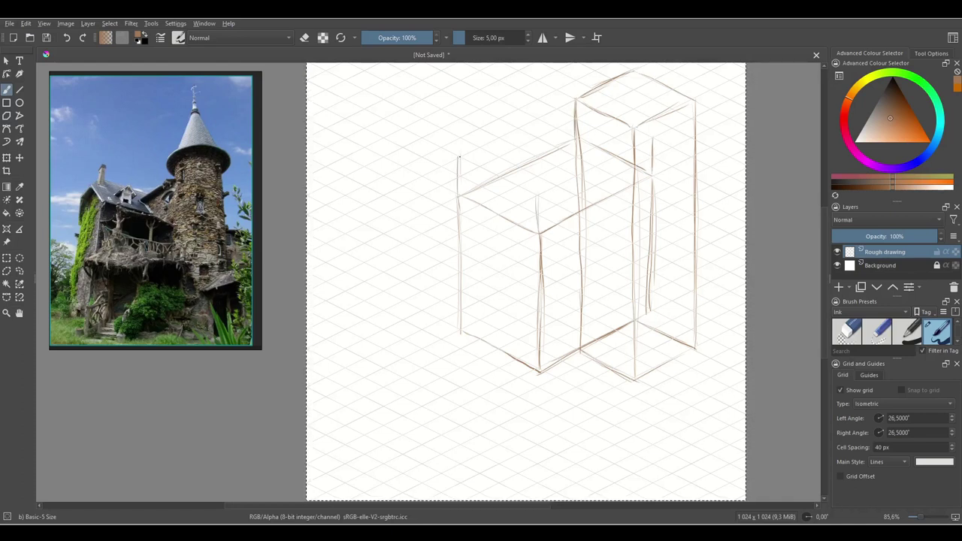
drag(633, 155, 666, 141)
drag(593, 128, 488, 178)
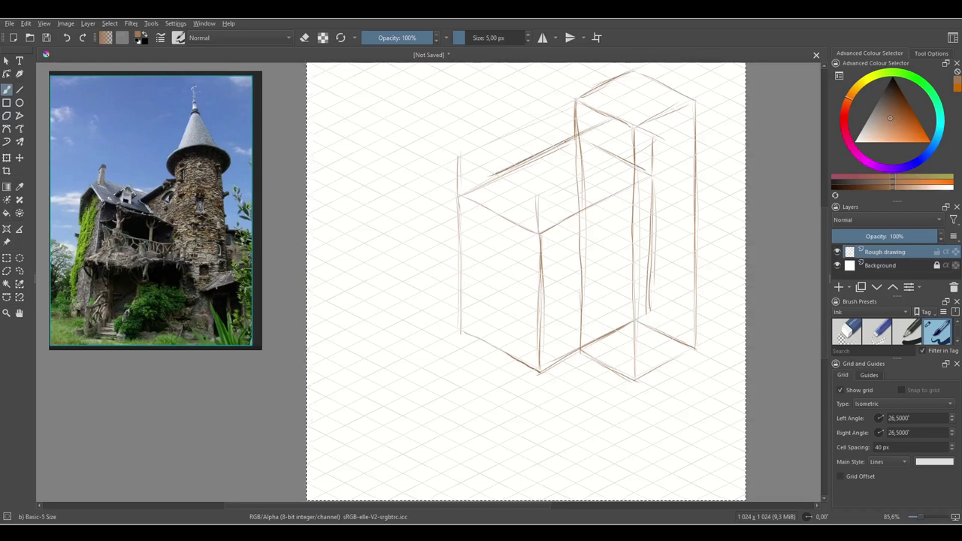
- Sketch the sloping roof end above the box's left wall, joining its corners to the back roof edge
mouse_move(489, 173)
mouse_down()
mouse_move(451, 198)
mouse_move(540, 236)
mouse_up()
drag(512, 193, 542, 232)
mouse_move(530, 157)
mouse_down()
mouse_move(518, 202)
mouse_move(530, 161)
mouse_up()
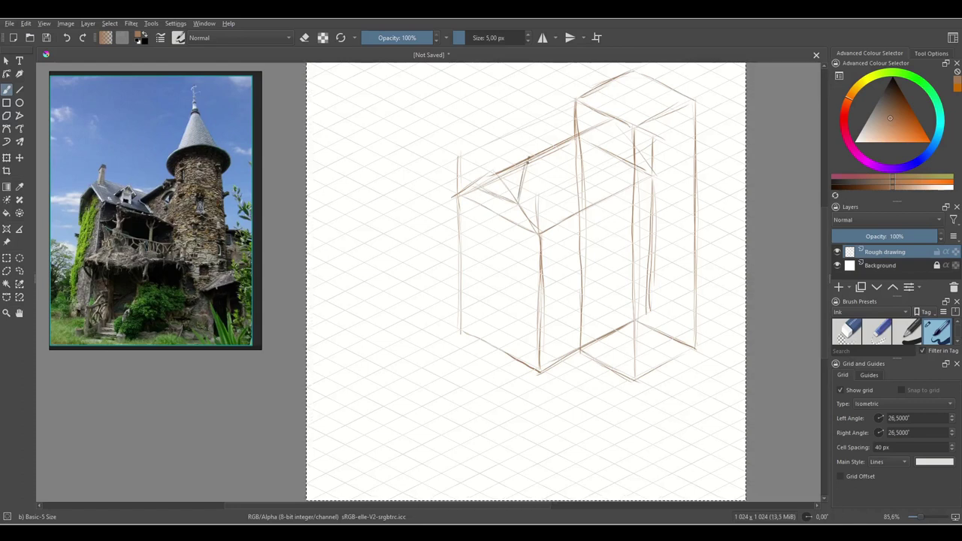
mouse_move(482, 184)
mouse_down()
mouse_move(496, 174)
mouse_move(477, 181)
mouse_up()
mouse_move(528, 159)
mouse_down()
mouse_move(478, 183)
mouse_move(510, 173)
mouse_up()
- Erase stray construction lines around the sloping roof end, and return to painting with the brush
key(x)
key(ctrl+z)
ctrl+click(507, 188)
key(e)
drag(484, 180, 476, 176)
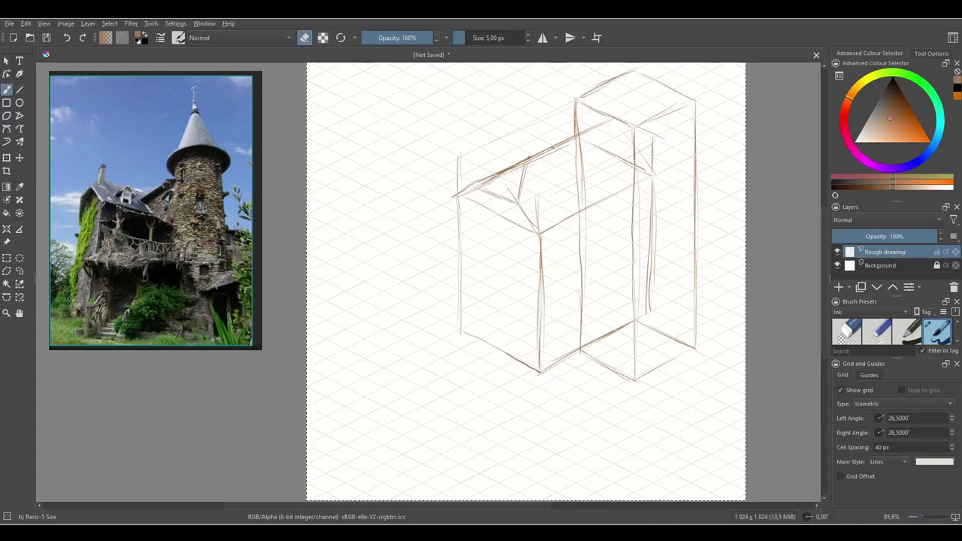
key(ctrl+z)
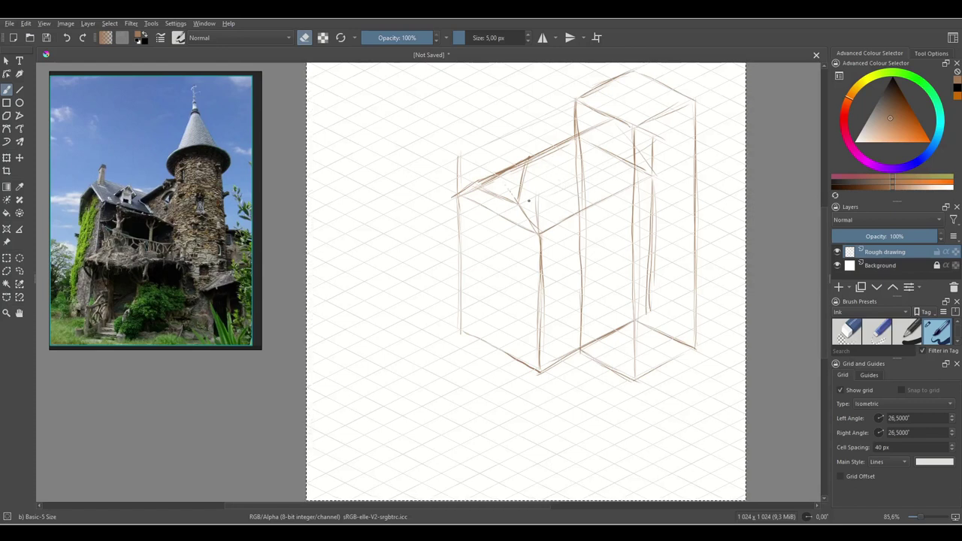
key(e)
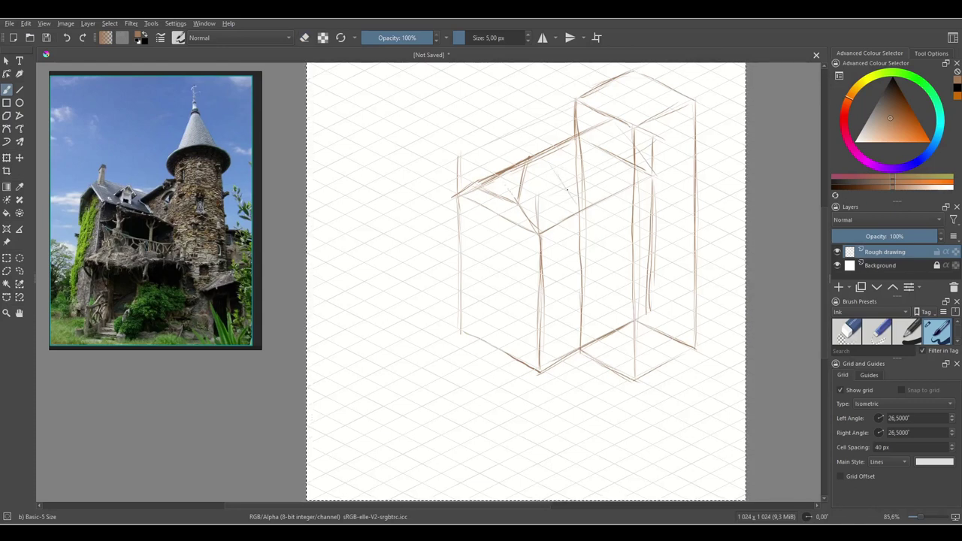
- Sketch a small isometric diamond on the roof beside the tower, with a slanted roof line running down from its left corner
drag(555, 163, 576, 198)
drag(563, 169, 619, 194)
drag(556, 167, 582, 181)
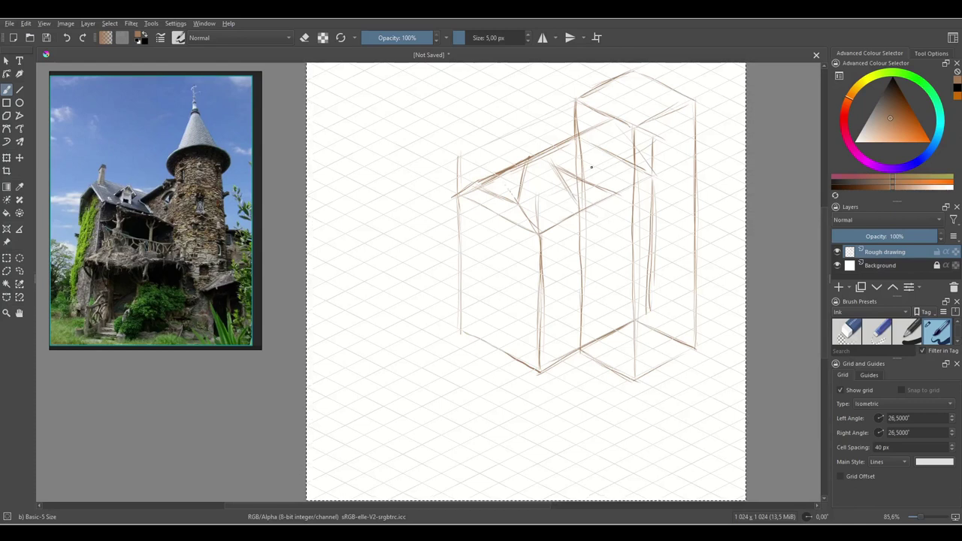
mouse_move(550, 164)
mouse_down()
mouse_move(599, 144)
mouse_move(651, 173)
mouse_up()
drag(606, 144, 649, 167)
mouse_move(653, 176)
mouse_down()
mouse_move(625, 192)
mouse_move(611, 167)
mouse_move(616, 198)
mouse_up()
- Raise the small roof diamond into a low block with short verticals and upper edges, and darken its outline
drag(552, 140, 551, 164)
mouse_move(599, 132)
mouse_down()
mouse_move(599, 146)
mouse_move(581, 134)
mouse_up()
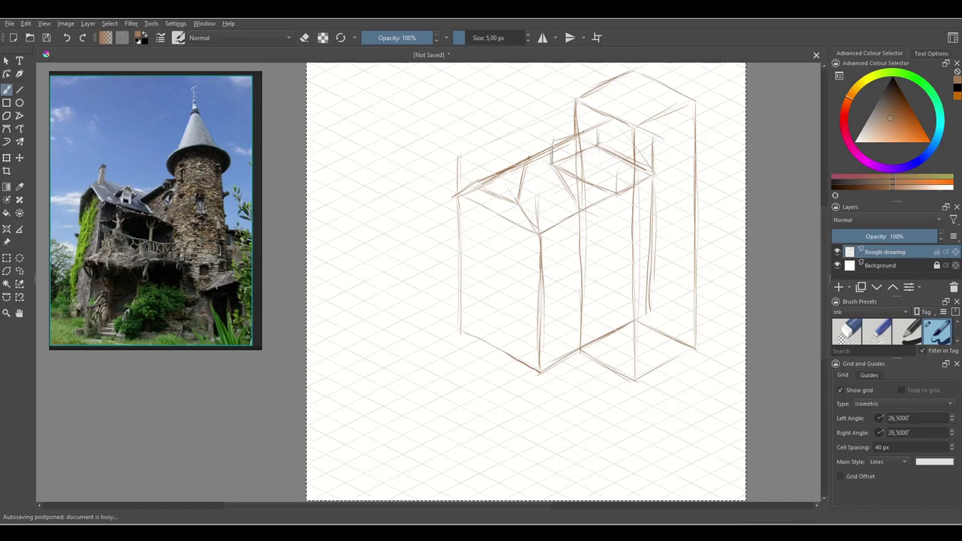
drag(615, 176, 651, 158)
mouse_move(556, 147)
mouse_down()
mouse_move(622, 176)
mouse_move(633, 162)
mouse_move(633, 188)
mouse_move(623, 192)
mouse_move(624, 182)
mouse_up()
mouse_move(554, 164)
mouse_down()
mouse_move(569, 144)
mouse_move(557, 163)
mouse_move(603, 143)
mouse_move(552, 144)
mouse_move(554, 162)
mouse_move(579, 138)
mouse_move(634, 166)
mouse_up()
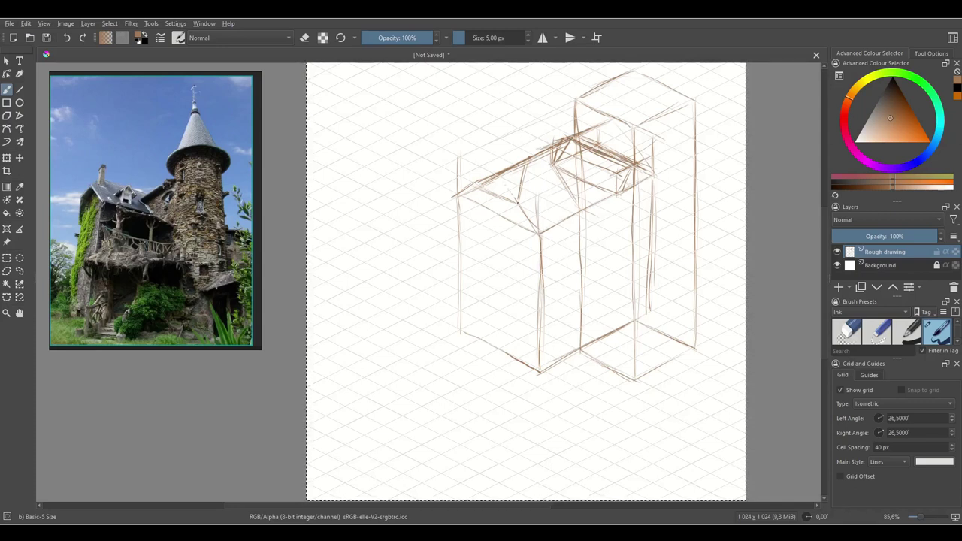
click(7, 259)
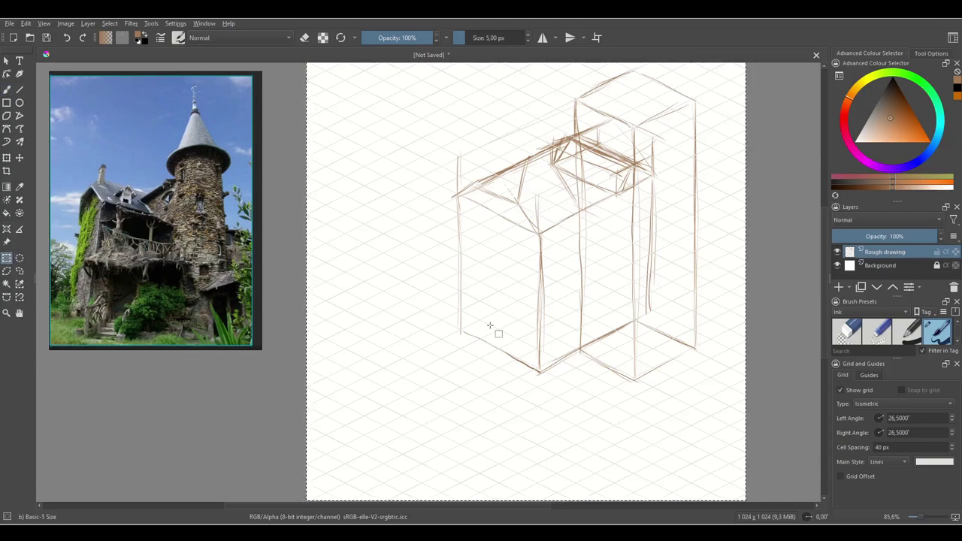
mouse_move(447, 176)
mouse_down()
mouse_move(502, 160)
mouse_move(454, 185)
mouse_move(451, 344)
mouse_move(539, 384)
mouse_move(550, 369)
mouse_move(549, 239)
mouse_move(533, 194)
mouse_move(489, 162)
mouse_up()
key(ctrl+z)
- Select the box's left wall and roof end with a freehand selection, and move them down and left, away from the tower
click(22, 273)
click(20, 271)
key(t)
drag(552, 309, 486, 337)
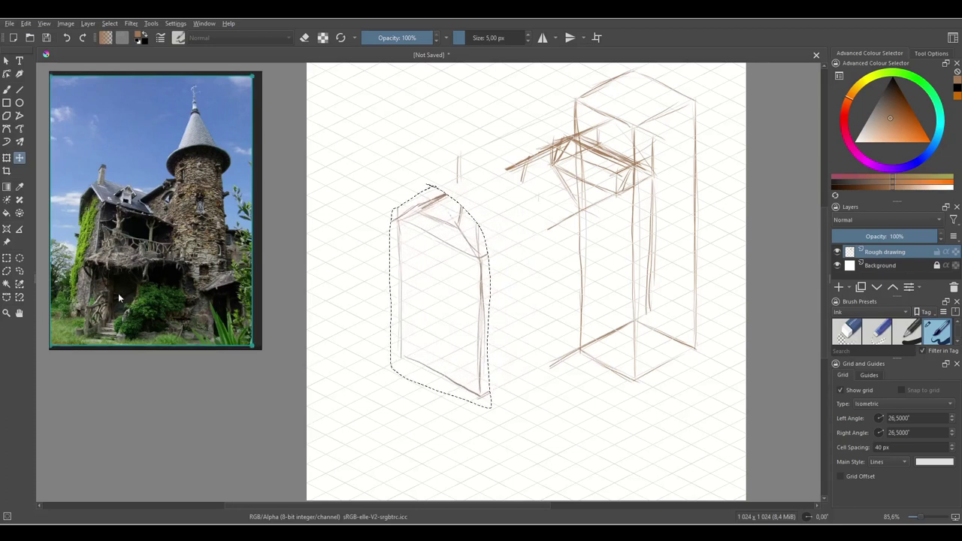
drag(478, 394, 475, 393)
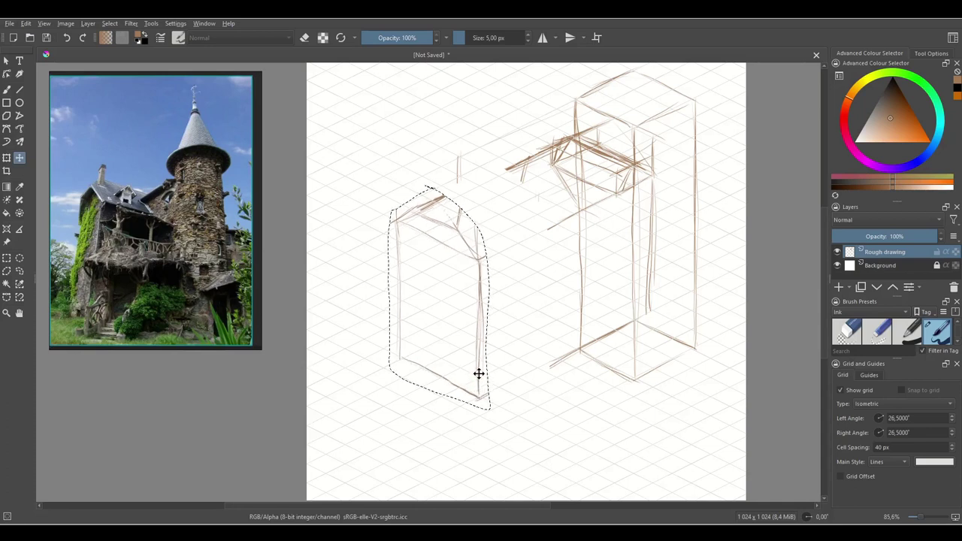
- Deselect the moved wall and extend the ridge, eave and base lines with the brush to join it to the tower
key(ctrl+shift+a)
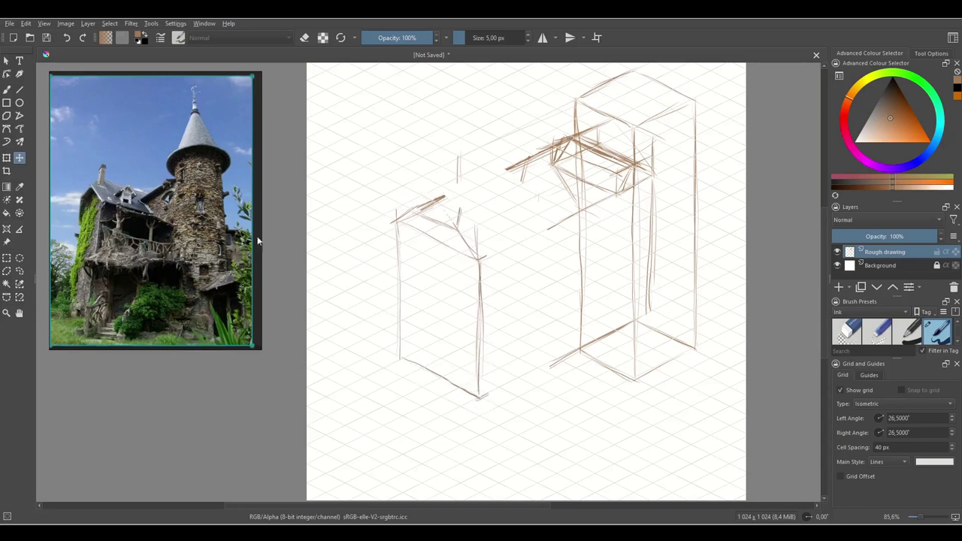
key(b)
drag(451, 195, 510, 167)
drag(485, 262, 558, 221)
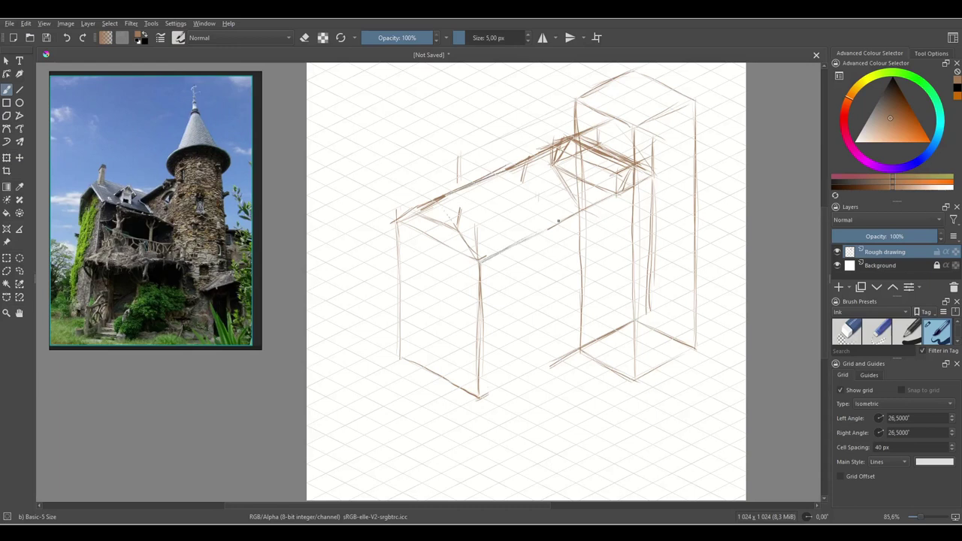
drag(478, 397, 549, 362)
- Sketch the ground outline of a low porch block in front of the tower, with a vertical rising from its front corner
drag(557, 400, 614, 374)
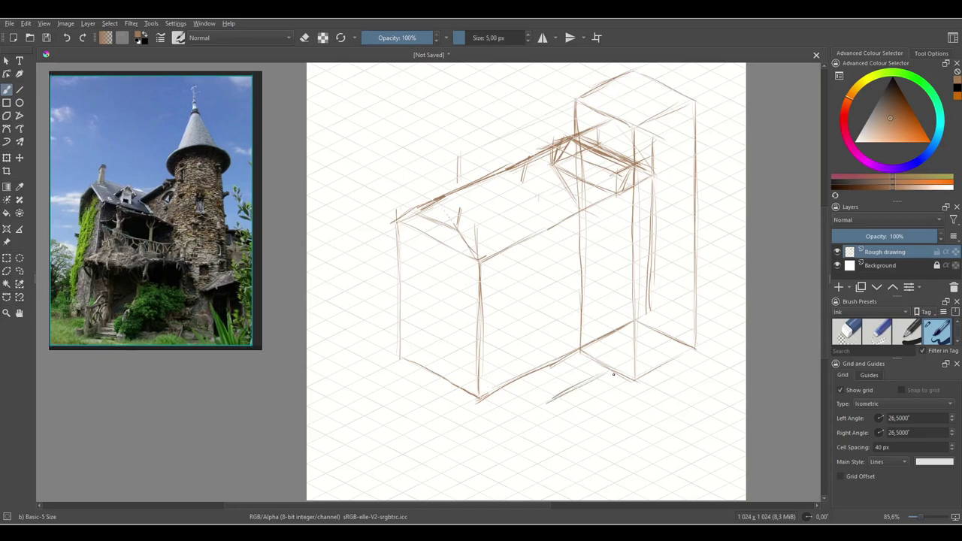
key(ctrl+z)
mouse_move(569, 410)
mouse_down()
mouse_move(612, 385)
mouse_move(600, 392)
mouse_up()
mouse_move(529, 381)
mouse_down()
mouse_move(575, 403)
mouse_move(572, 346)
mouse_up()
drag(573, 400, 572, 369)
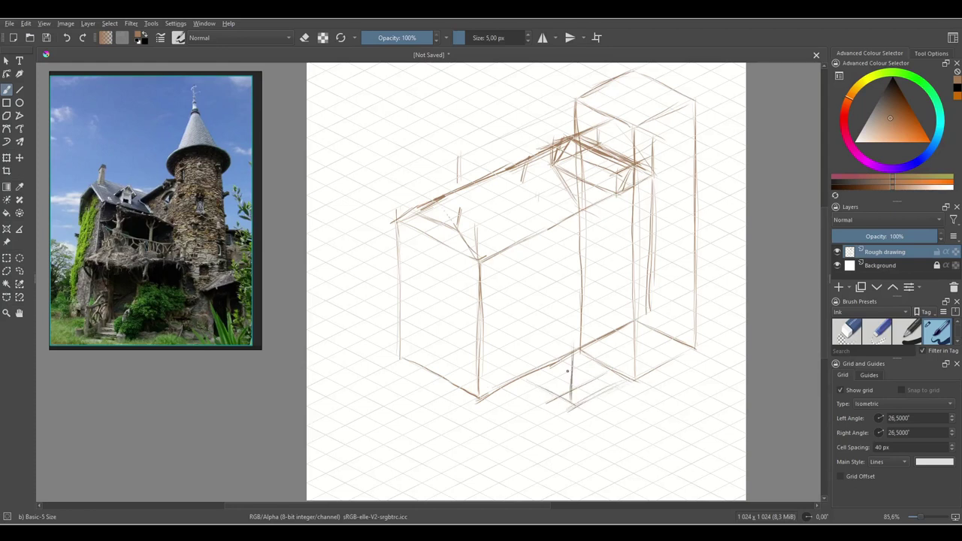
- Complete the low porch block with its side verticals and the diamond outline of its top face
mouse_move(528, 325)
mouse_down()
mouse_move(560, 343)
mouse_move(524, 340)
mouse_move(520, 371)
mouse_up()
mouse_move(524, 325)
mouse_down()
mouse_move(522, 343)
mouse_move(521, 328)
mouse_move(579, 307)
mouse_move(579, 298)
mouse_move(617, 325)
mouse_up()
mouse_move(579, 299)
mouse_down()
mouse_move(633, 325)
mouse_move(568, 350)
mouse_up()
drag(625, 329, 594, 342)
mouse_move(632, 325)
mouse_down()
mouse_move(630, 385)
mouse_move(633, 363)
mouse_up()
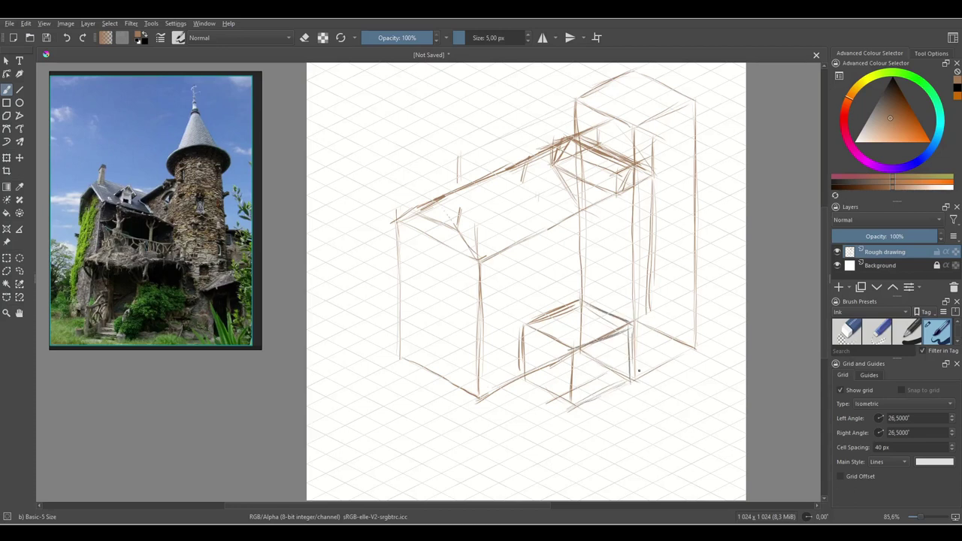
- Round the front of the porch block with curved strokes along its top and ground edges, undoing the last stroke
mouse_move(558, 340)
mouse_down()
mouse_move(603, 334)
mouse_move(585, 337)
mouse_up()
drag(566, 399, 620, 382)
drag(578, 341, 602, 336)
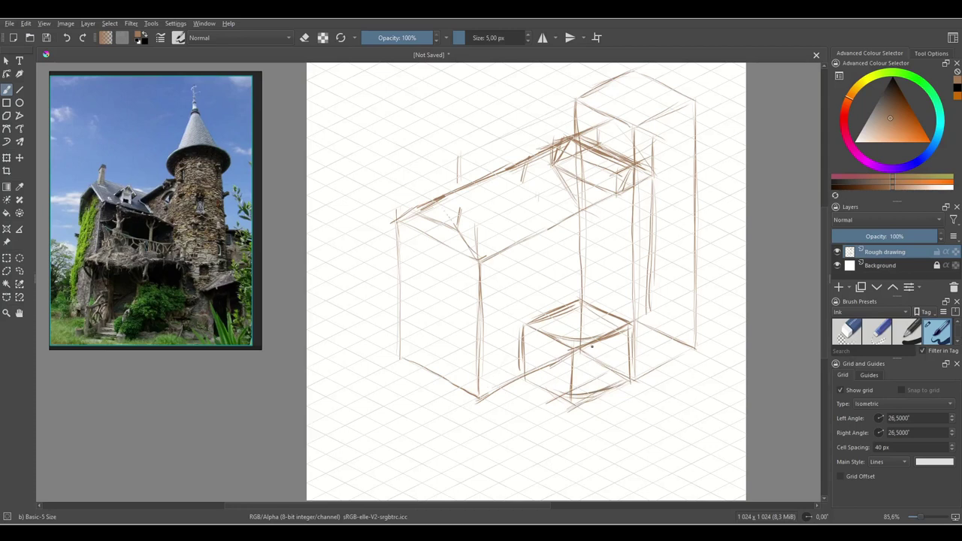
key(ctrl+z)
- Select the porch block's top face with a freehand selection, move it down to lower the block, and deselect it
click(19, 271)
mouse_move(526, 335)
mouse_down()
mouse_move(566, 357)
mouse_move(603, 352)
mouse_move(625, 336)
mouse_move(626, 317)
mouse_move(594, 301)
mouse_move(550, 302)
mouse_move(521, 331)
mouse_up()
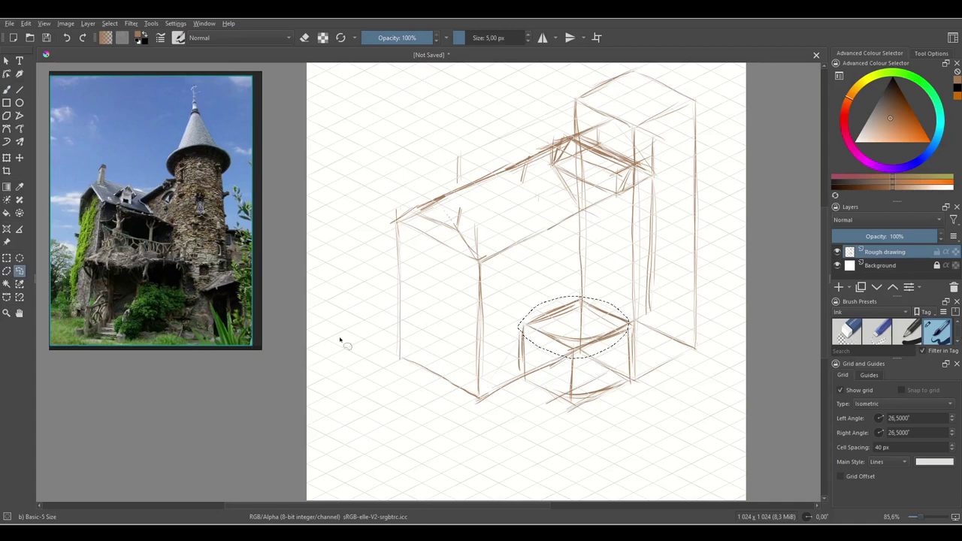
key(t)
drag(596, 326, 594, 344)
key(ctrl+shift+a)
- Erase the house's base line between the porch and the front wall corner, and return to painting
key(b)
key(e)
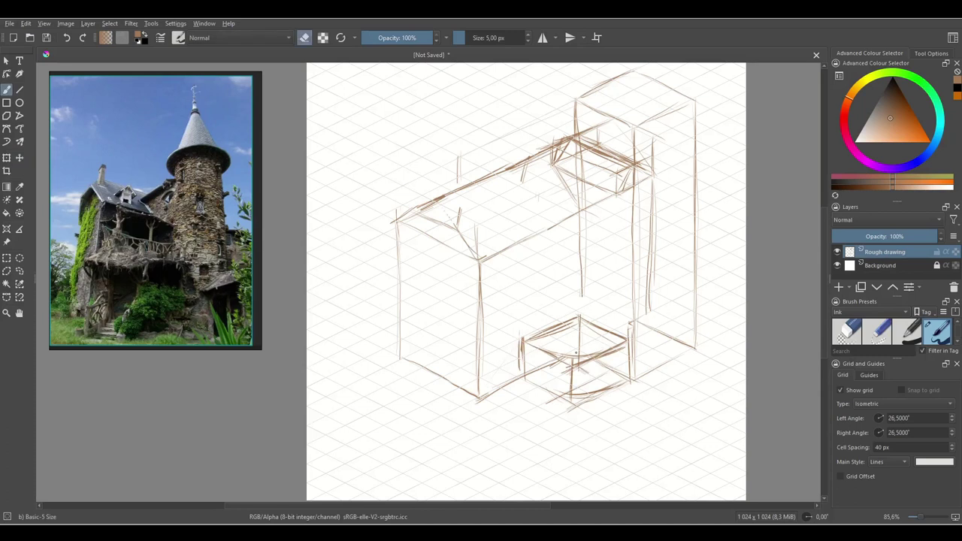
drag(557, 363, 481, 395)
key(e)
- Sketch the two sloping sides of a staircase running down from the porch to the ground
drag(519, 347, 481, 396)
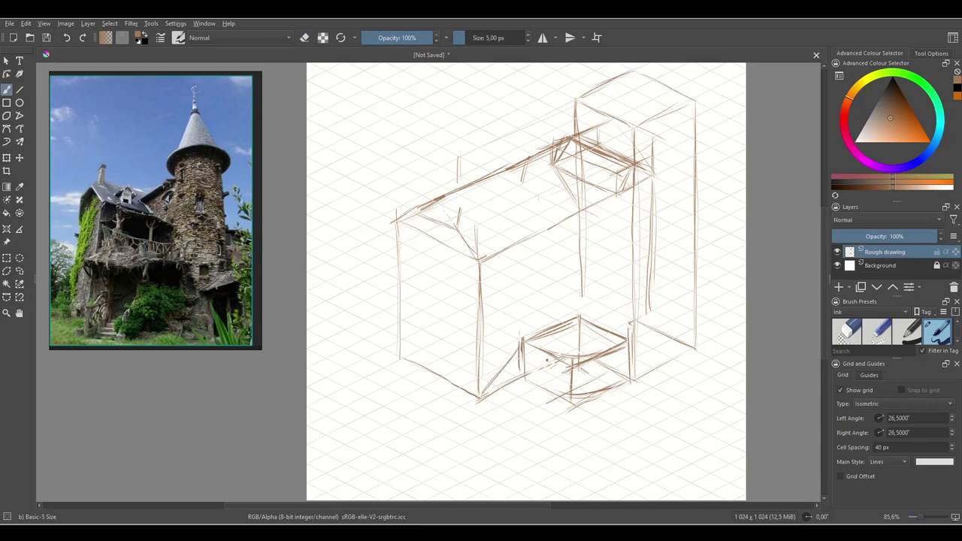
drag(555, 366, 518, 418)
mouse_move(560, 365)
mouse_down()
mouse_move(514, 424)
mouse_move(533, 397)
mouse_move(499, 408)
mouse_move(489, 399)
mouse_move(518, 417)
mouse_up()
- Draw the stepped treads and risers down the staircase, and strengthen the roof's lower edge
drag(525, 341, 512, 347)
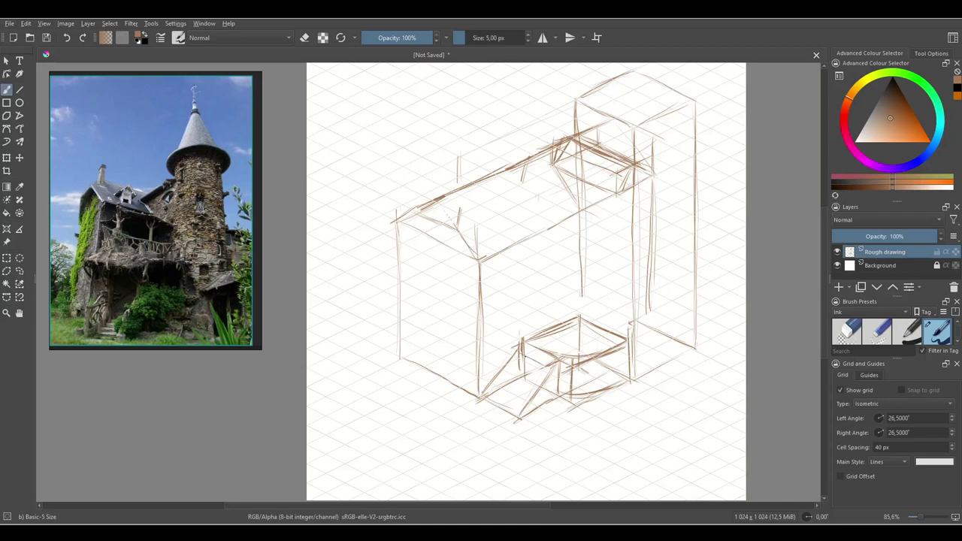
drag(544, 375, 511, 360)
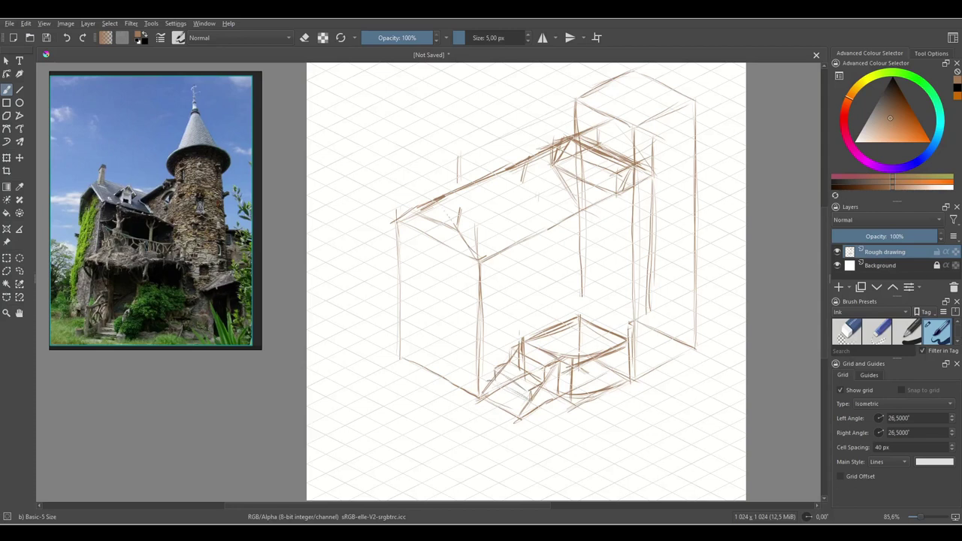
mouse_move(482, 383)
mouse_down()
mouse_move(481, 397)
mouse_move(510, 389)
mouse_move(517, 419)
mouse_move(513, 403)
mouse_up()
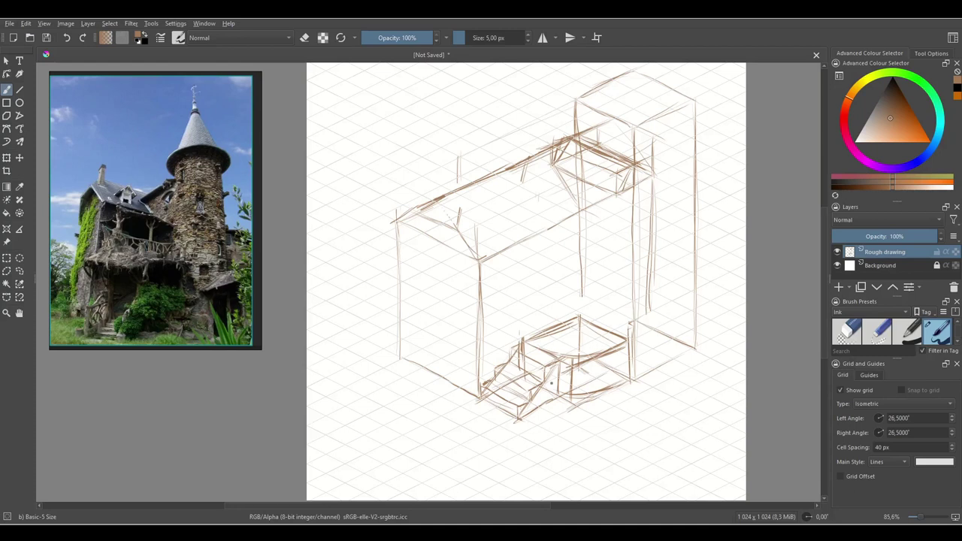
drag(484, 259, 564, 224)
drag(517, 245, 583, 213)
- Sketch a small isometric diamond with a vertical diagonal in the empty area near the canvas's lower-left corner
drag(700, 224, 694, 235)
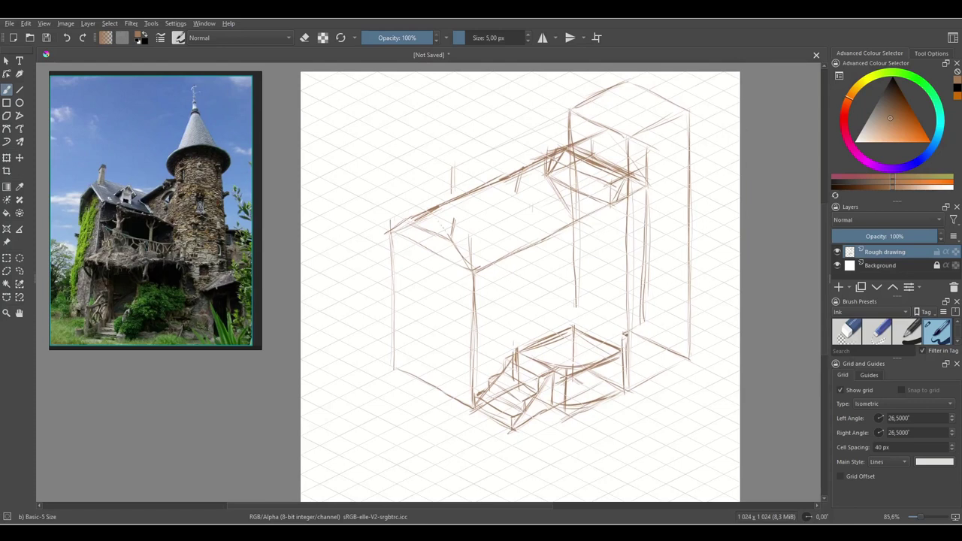
drag(477, 451, 574, 307)
drag(504, 315, 540, 330)
drag(506, 291, 452, 318)
mouse_move(508, 290)
mouse_down()
mouse_move(568, 318)
mouse_move(509, 348)
mouse_up()
drag(454, 319, 505, 345)
key(ctrl+z)
drag(509, 291, 509, 348)
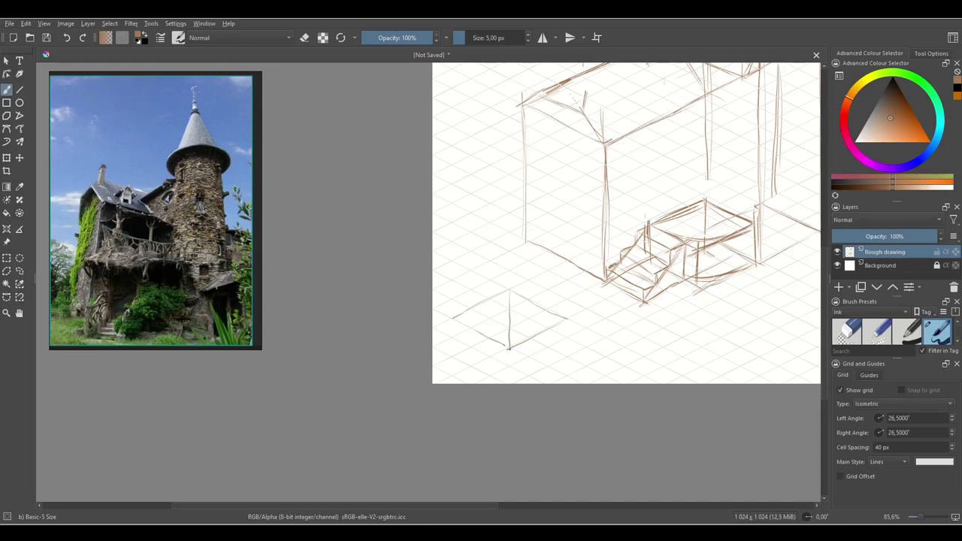
- Divide the practice diamond with its horizontal diagonal and side-to-side midlines, and mark divisions along the diagonals
drag(455, 318, 566, 317)
mouse_move(480, 301)
mouse_down()
mouse_move(537, 336)
mouse_move(533, 302)
mouse_move(488, 332)
mouse_up()
drag(531, 308, 483, 334)
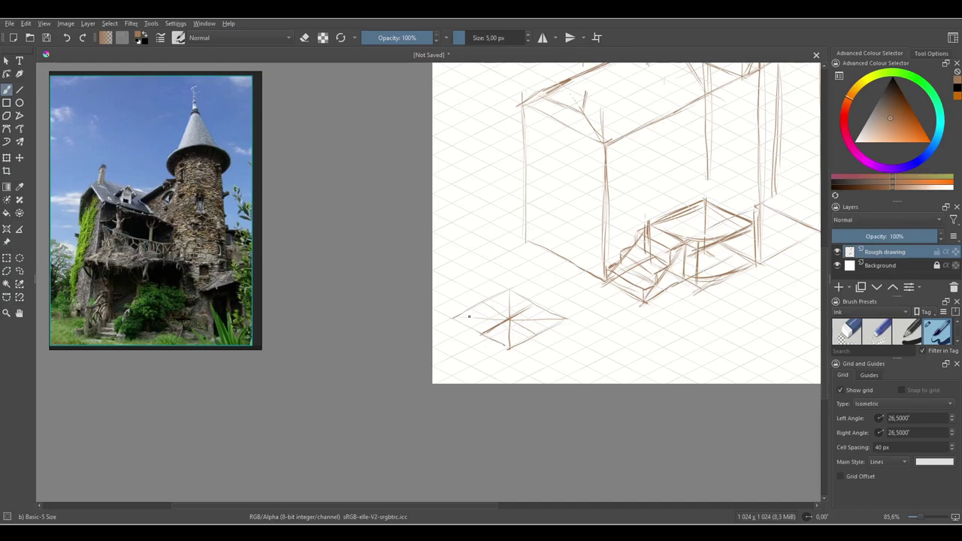
drag(453, 316, 508, 318)
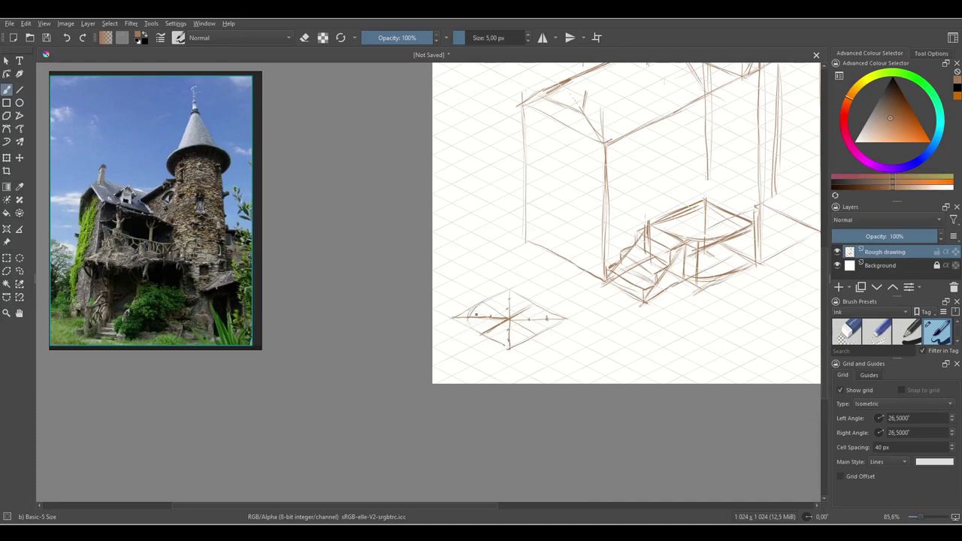
- Draw an isometric circle inside the practice diamond, guided by the diagonal marks and side midpoints
mouse_move(480, 305)
mouse_down()
mouse_move(471, 326)
mouse_move(506, 342)
mouse_move(525, 340)
mouse_move(546, 320)
mouse_up()
mouse_move(482, 305)
mouse_down()
mouse_move(534, 301)
mouse_move(544, 313)
mouse_move(482, 306)
mouse_move(489, 335)
mouse_move(515, 341)
mouse_up()
key(ctrl+z)
mouse_move(471, 318)
mouse_down()
mouse_move(496, 342)
mouse_move(518, 344)
mouse_up()
- Draw the diagonals of the tower's square base and sketch an isometric circle inside it
drag(706, 351, 475, 447)
drag(541, 304, 542, 349)
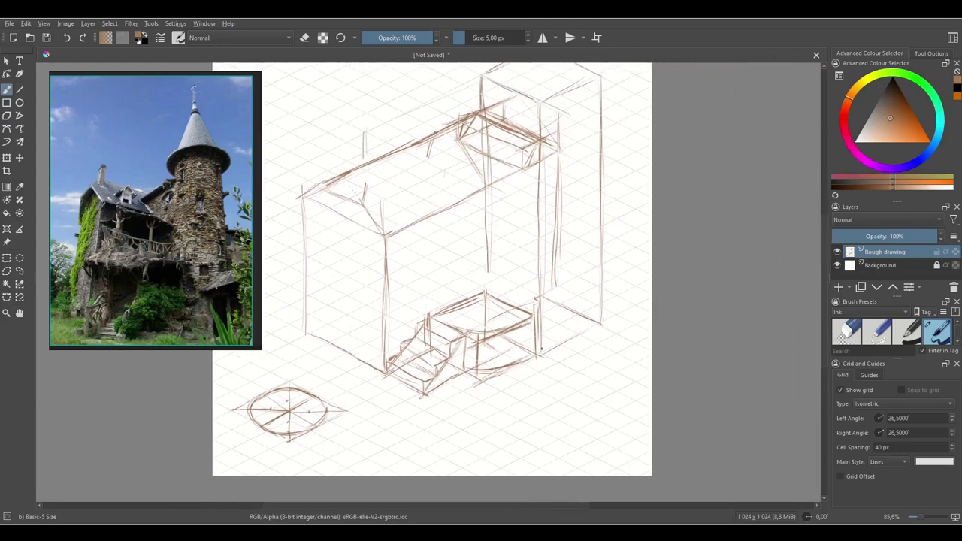
drag(603, 322, 509, 338)
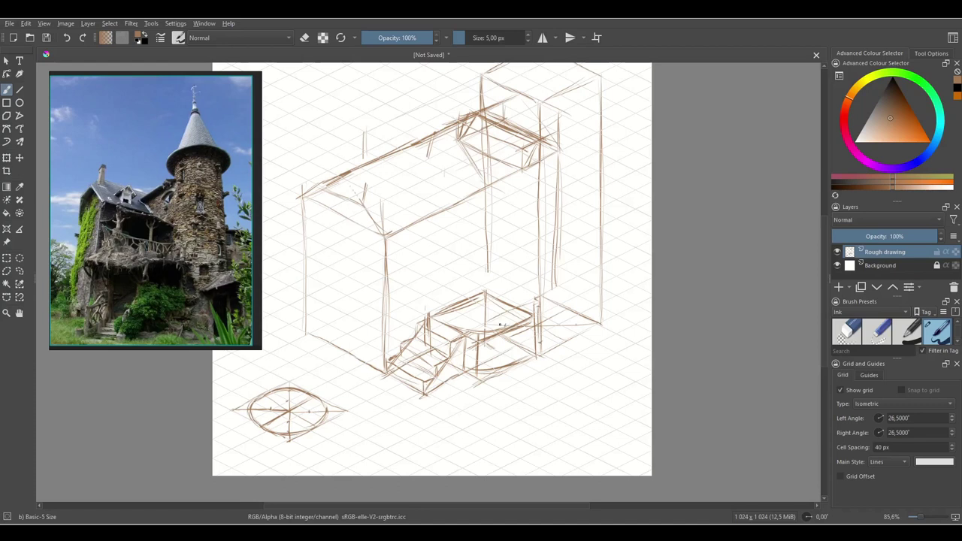
mouse_move(539, 302)
mouse_down()
mouse_move(521, 305)
mouse_move(569, 311)
mouse_move(552, 347)
mouse_up()
mouse_move(514, 310)
mouse_down()
mouse_move(501, 326)
mouse_move(535, 349)
mouse_move(577, 338)
mouse_up()
- Sketch a wider outer curve around the circle at the tower's base
drag(622, 354, 609, 404)
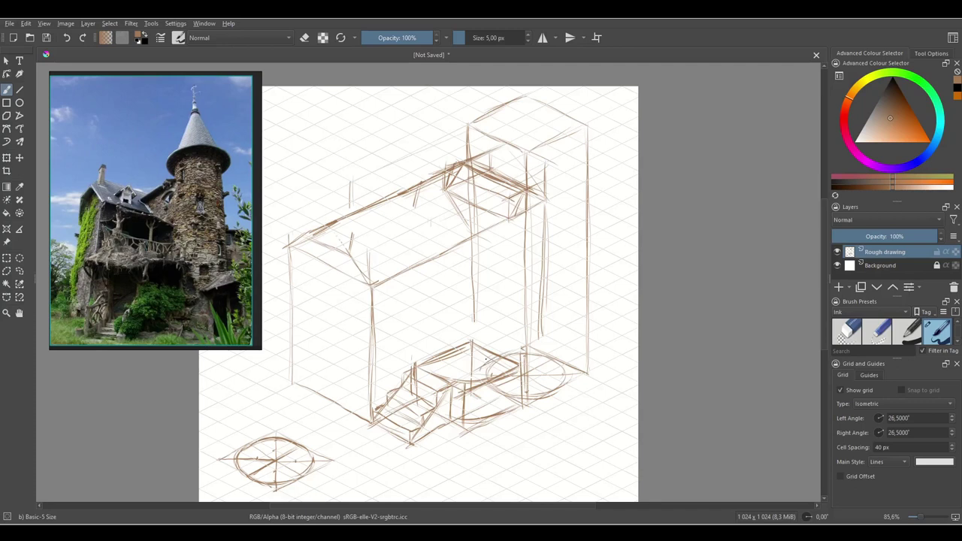
mouse_move(485, 385)
mouse_down()
mouse_move(517, 402)
mouse_move(551, 399)
mouse_up()
mouse_move(485, 387)
mouse_down()
mouse_move(503, 403)
mouse_move(573, 391)
mouse_up()
mouse_move(508, 353)
mouse_down()
mouse_move(577, 372)
mouse_move(555, 398)
mouse_up()
- Construct a diamond with diagonals near the tower's top, below its upper face, and sketch an isometric circle inside it
drag(573, 263, 583, 327)
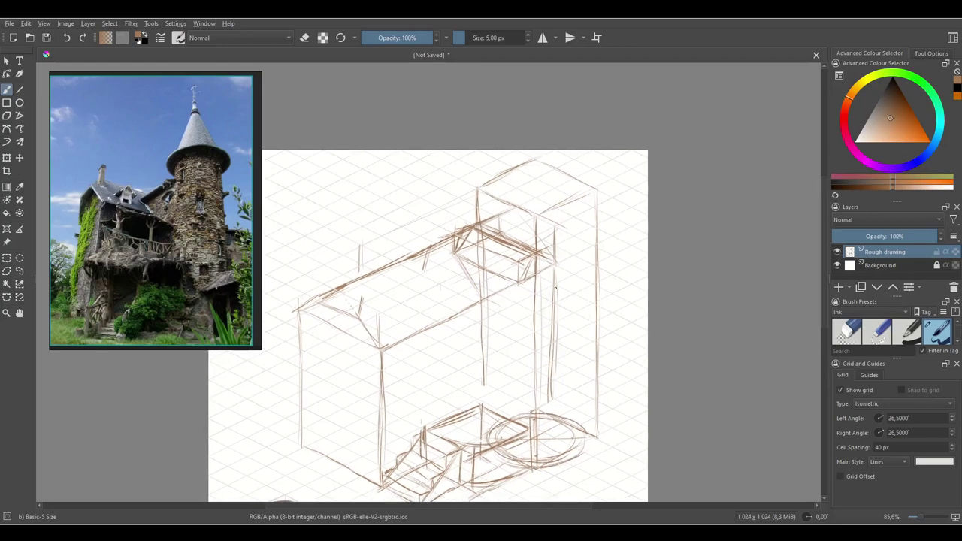
drag(536, 293, 590, 267)
key(ctrl+z)
drag(540, 254, 596, 227)
drag(511, 209, 494, 217)
mouse_move(582, 212)
mouse_down()
mouse_move(572, 244)
mouse_move(566, 207)
mouse_move(534, 196)
mouse_move(533, 236)
mouse_move(532, 226)
mouse_move(600, 223)
mouse_up()
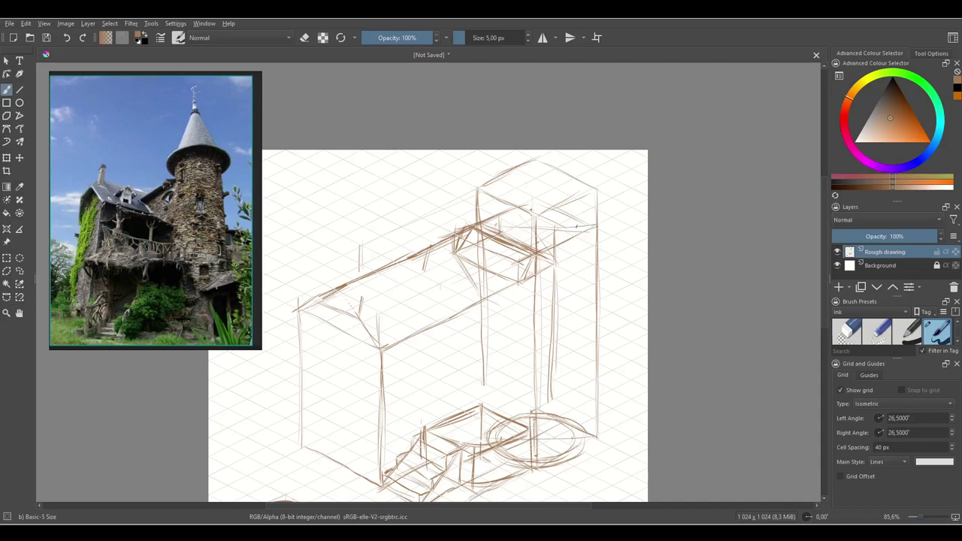
mouse_move(498, 218)
mouse_down()
mouse_move(495, 233)
mouse_move(553, 242)
mouse_up()
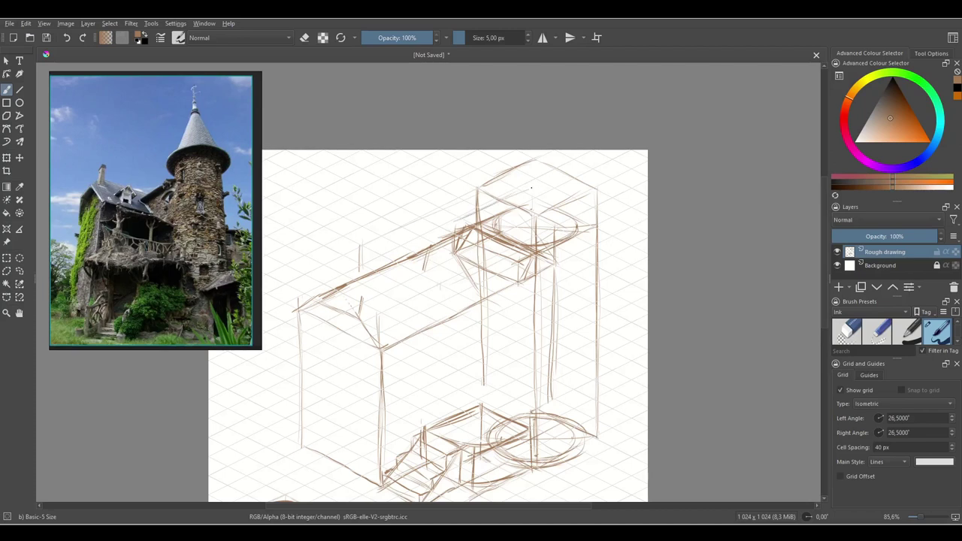
- Sketch a larger diamond and circle around the tower's upper circle for the overhanging edge of its roof
drag(535, 188, 619, 231)
drag(561, 256, 601, 235)
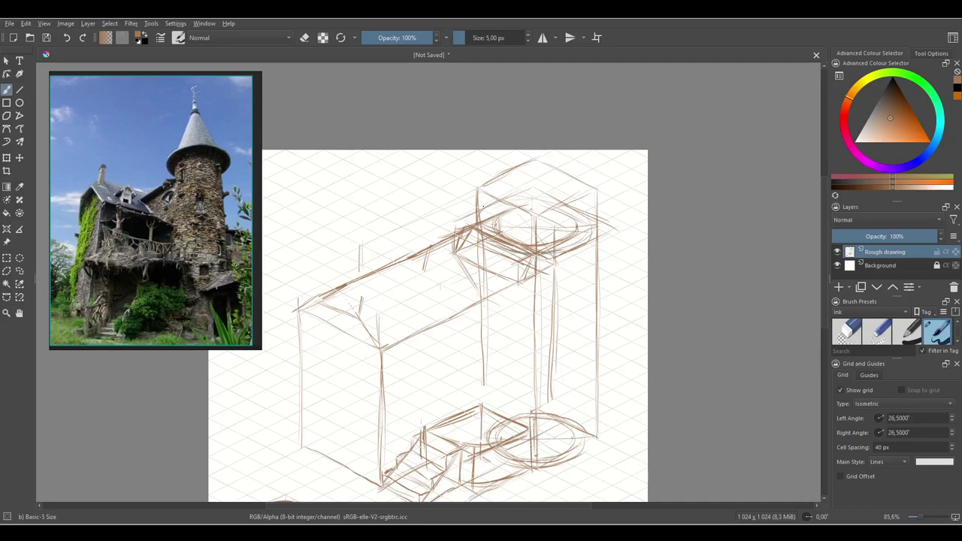
drag(490, 239, 557, 244)
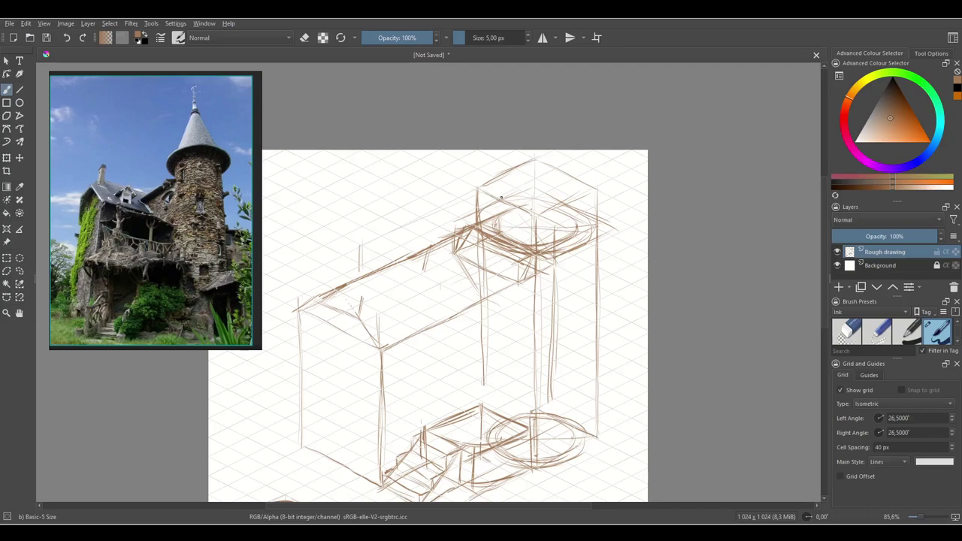
- Draw the conical tower roof with slightly curved sides from the apex down to the edges of the overhang circle
drag(528, 166, 493, 209)
drag(529, 164, 481, 214)
drag(531, 161, 476, 215)
drag(555, 186, 571, 206)
drag(540, 165, 587, 218)
drag(539, 164, 593, 224)
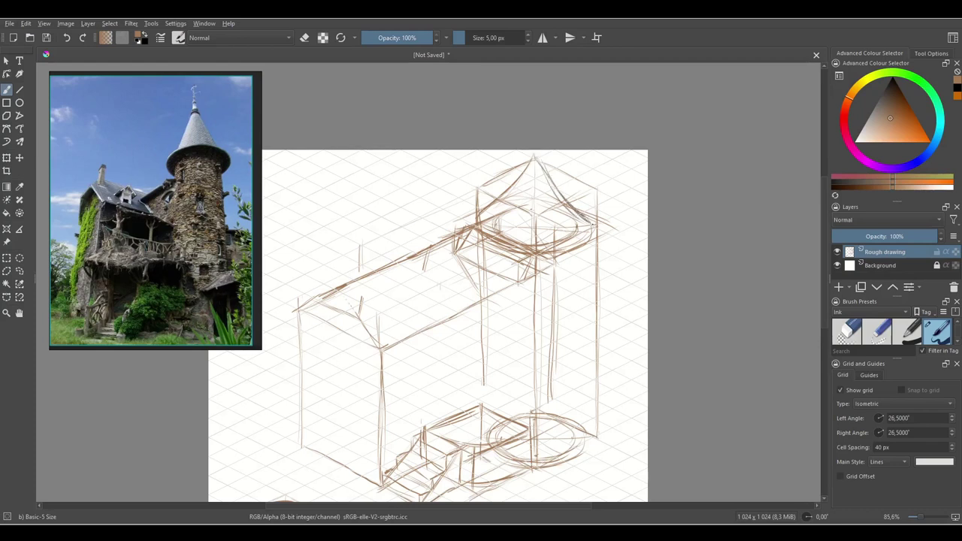
- Draw and darken the round tower's two side walls, from the circle under the roof down to the base circle
drag(555, 322, 562, 275)
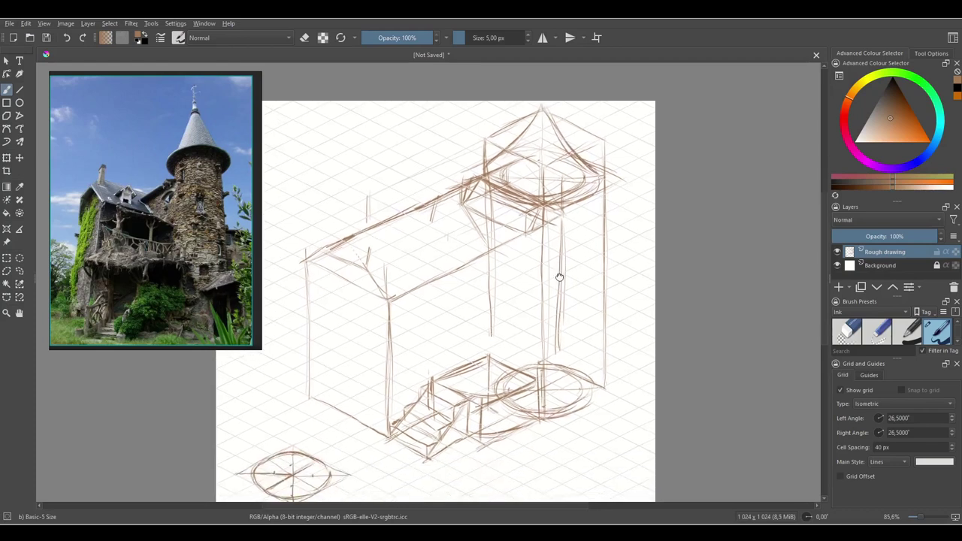
drag(497, 206, 500, 308)
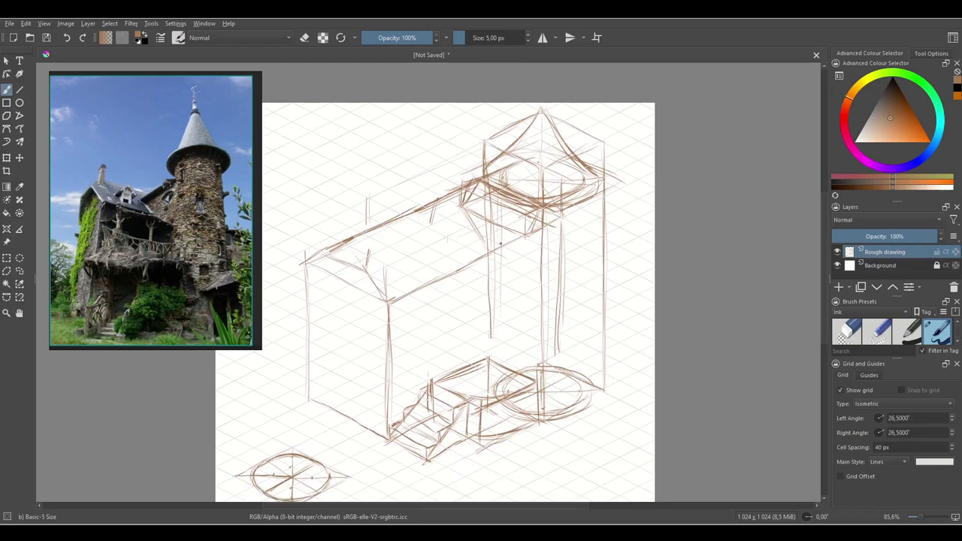
drag(495, 199, 491, 317)
drag(498, 206, 497, 379)
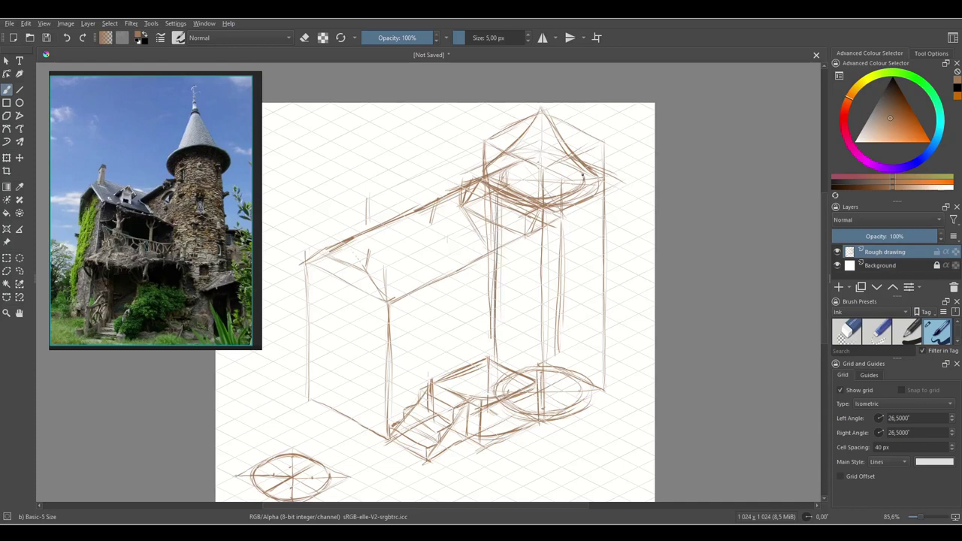
drag(587, 169, 589, 270)
drag(588, 214, 589, 355)
drag(591, 299, 590, 397)
drag(587, 198, 589, 399)
drag(495, 204, 497, 391)
drag(494, 210, 491, 360)
drag(590, 304, 589, 367)
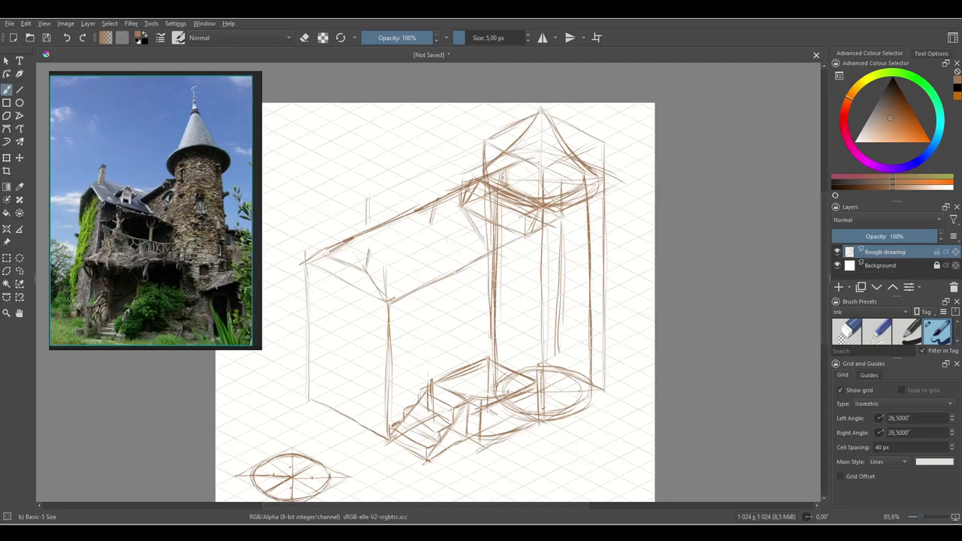
- Mark floor-level lines across the house's left and front walls, and sketch the balcony's curved front edge toward the tower
drag(485, 361, 454, 376)
key(ctrl+z)
drag(317, 365, 380, 393)
drag(367, 335, 385, 344)
drag(409, 342, 485, 304)
drag(390, 352, 448, 324)
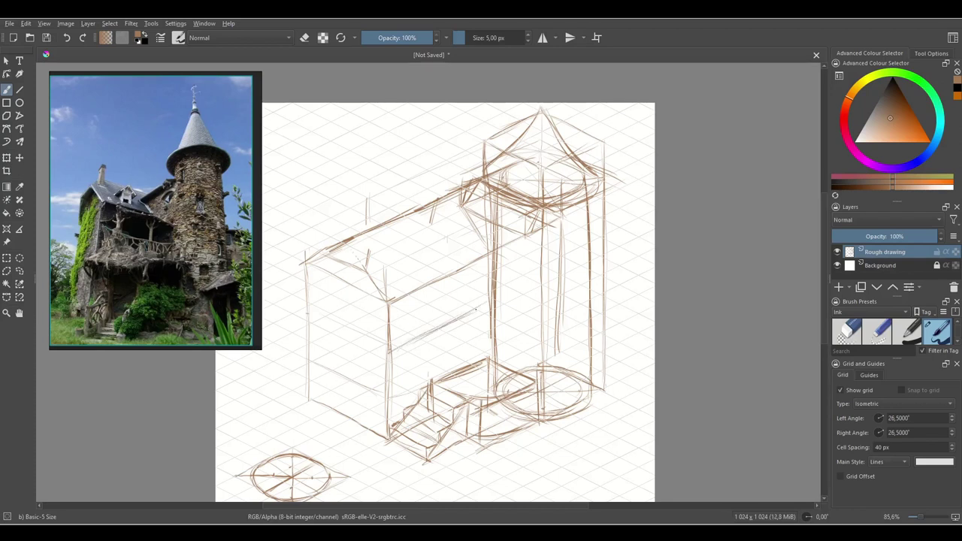
drag(356, 336, 388, 351)
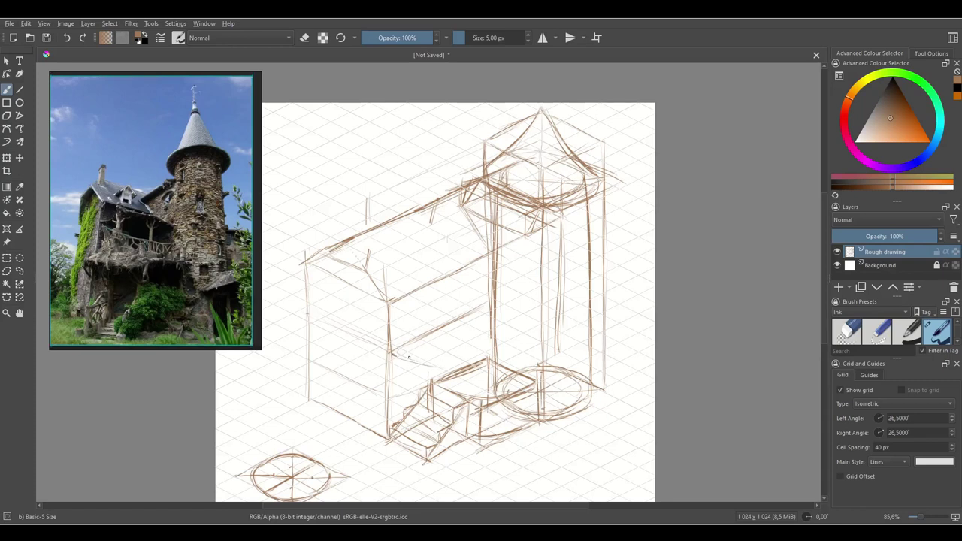
mouse_move(536, 327)
mouse_down()
mouse_move(484, 358)
mouse_move(418, 363)
mouse_move(448, 367)
mouse_move(430, 360)
mouse_move(456, 365)
mouse_move(517, 341)
mouse_move(514, 349)
mouse_move(535, 334)
mouse_move(505, 326)
mouse_move(553, 319)
mouse_move(517, 322)
mouse_move(519, 344)
mouse_move(392, 355)
mouse_move(472, 357)
mouse_up()
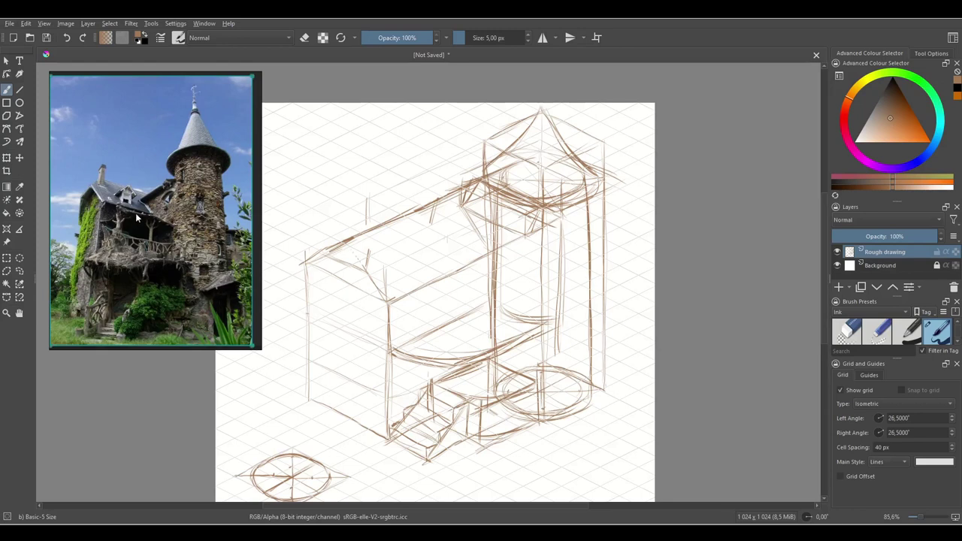
- Sketch a roof canopy over the balcony, with sloping sides from the eave and a front edge parallel to it
drag(399, 300, 432, 317)
drag(498, 257, 519, 276)
mouse_move(409, 303)
mouse_down()
mouse_move(450, 332)
mouse_move(526, 287)
mouse_up()
mouse_move(454, 327)
mouse_down()
mouse_move(532, 283)
mouse_move(519, 290)
mouse_up()
drag(499, 259, 521, 275)
drag(397, 303, 450, 331)
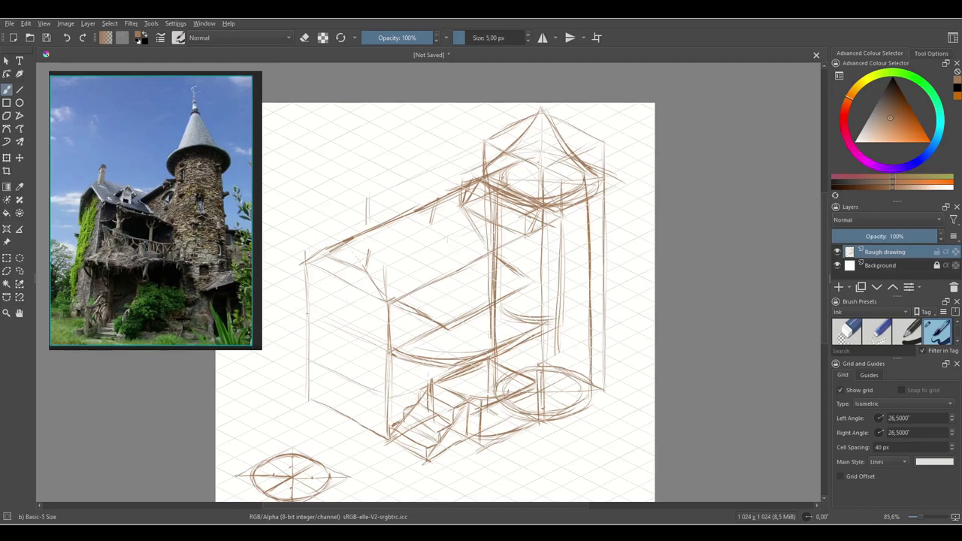
- Add posts and railing lines between the canopy and balcony, and sketch supporting strokes below on the porch and stairs
drag(433, 326, 438, 342)
drag(519, 297, 518, 335)
mouse_move(454, 329)
mouse_down()
mouse_move(455, 357)
mouse_move(442, 354)
mouse_up()
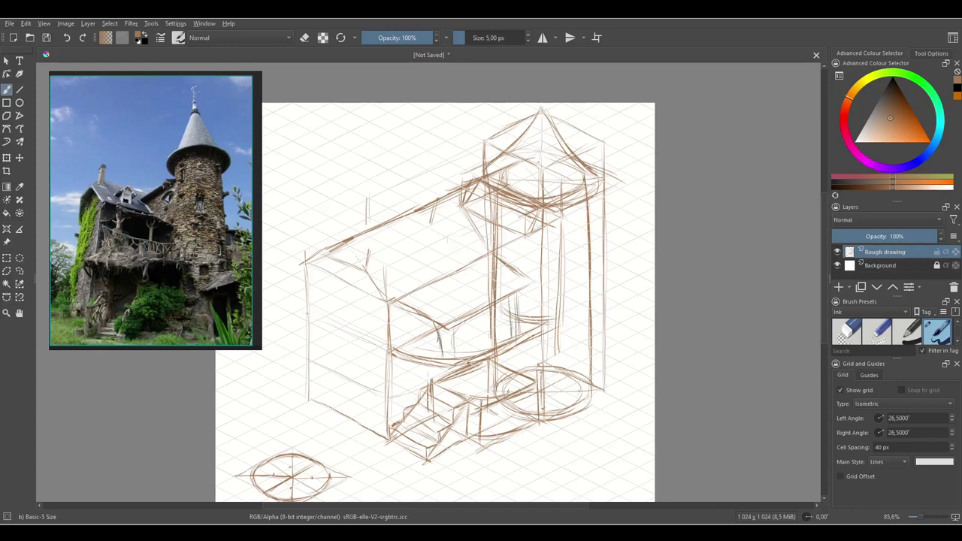
drag(519, 305, 511, 322)
mouse_move(397, 331)
mouse_down()
mouse_move(467, 339)
mouse_move(517, 317)
mouse_up()
drag(482, 369, 483, 397)
mouse_move(487, 361)
mouse_down()
mouse_move(485, 409)
mouse_move(463, 381)
mouse_move(418, 443)
mouse_up()
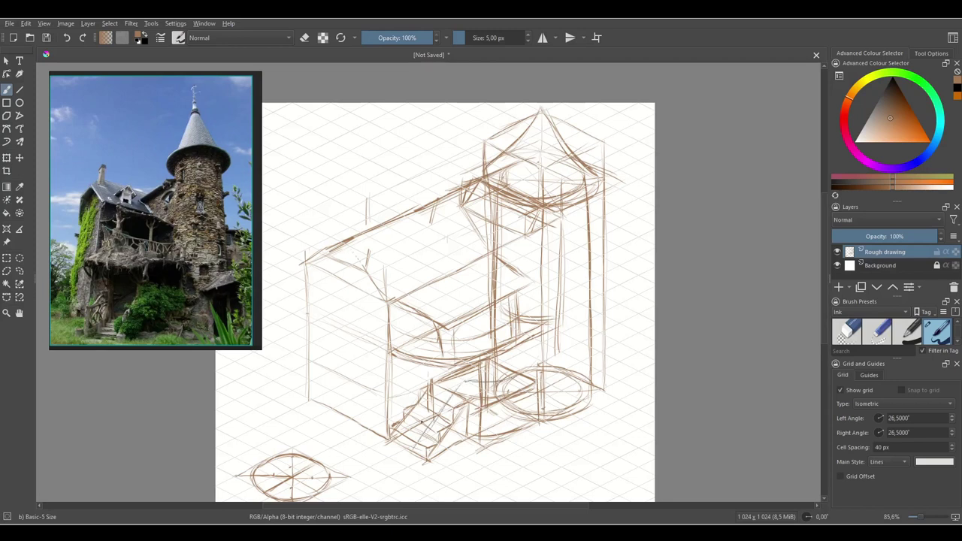
- Partially erase the tangled construction lines of the front staircase so the steps can be redrawn cleanly over them
mouse_move(416, 373)
mouse_down()
mouse_move(381, 410)
mouse_move(381, 444)
mouse_up()
key(ctrl+plus)
key(ctrl+plus)
key(ctrl+plus)
drag(564, 358, 638, 140)
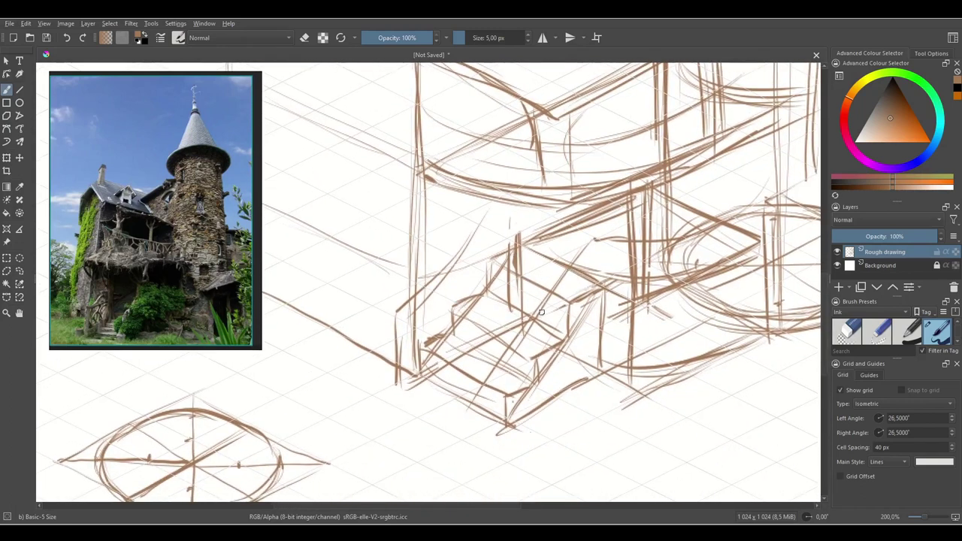
key(e)
mouse_move(509, 260)
mouse_down()
mouse_move(493, 264)
mouse_move(419, 357)
mouse_move(487, 292)
mouse_up()
mouse_move(588, 290)
mouse_down()
mouse_move(513, 397)
mouse_move(521, 367)
mouse_move(511, 383)
mouse_up()
mouse_move(542, 309)
mouse_down()
mouse_move(487, 362)
mouse_move(521, 267)
mouse_up()
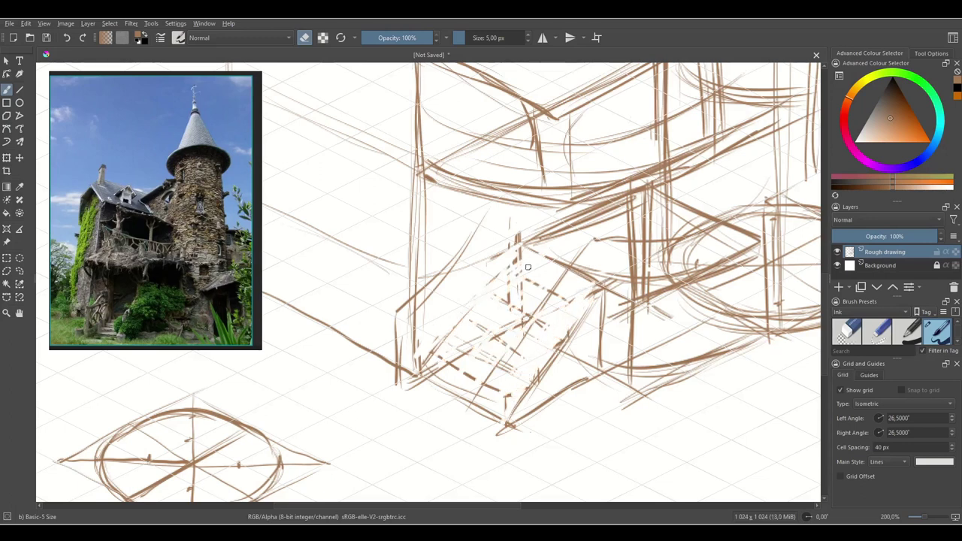
key(e)
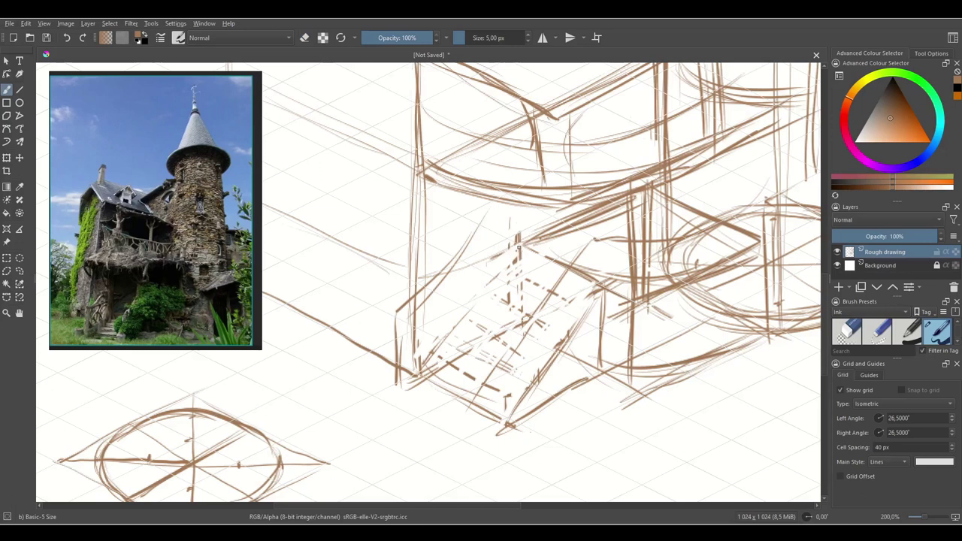
- Sketch the upper stair steps descending from the porch, outlining each riser and tread edge parallel to the isometric grid
mouse_move(504, 252)
mouse_down()
mouse_move(590, 295)
mouse_move(585, 318)
mouse_move(506, 275)
mouse_move(567, 323)
mouse_up()
mouse_move(494, 285)
mouse_down()
mouse_move(581, 321)
mouse_move(562, 344)
mouse_move(485, 306)
mouse_move(522, 310)
mouse_move(556, 344)
mouse_up()
mouse_move(490, 304)
mouse_down()
mouse_move(557, 341)
mouse_move(462, 307)
mouse_move(461, 329)
mouse_move(538, 351)
mouse_up()
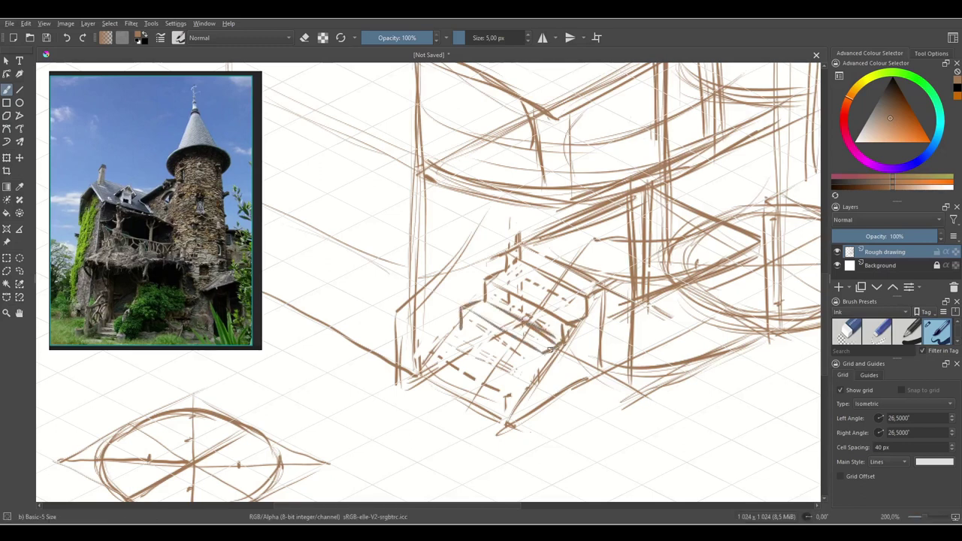
mouse_move(464, 331)
mouse_down()
mouse_move(523, 367)
mouse_move(438, 337)
mouse_up()
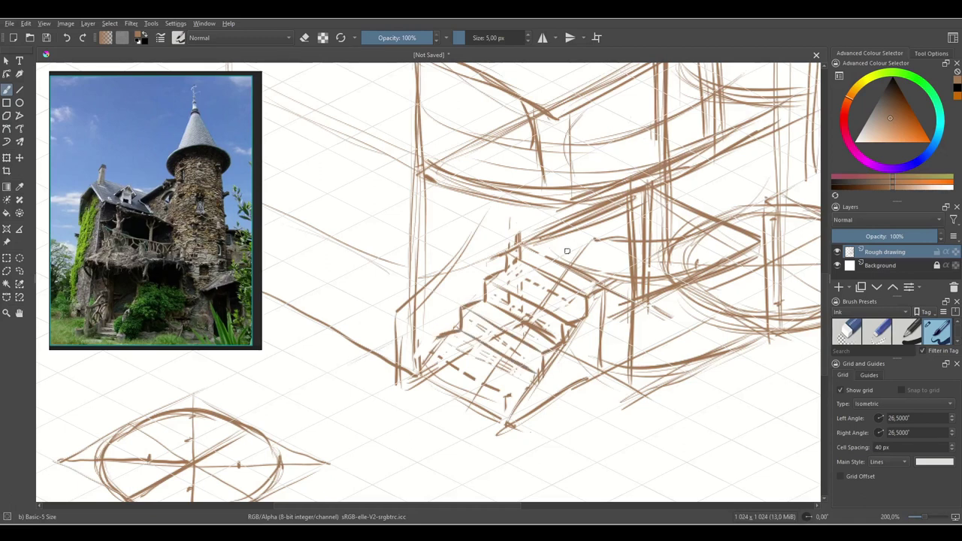
mouse_move(537, 375)
mouse_down()
mouse_move(519, 388)
mouse_move(535, 378)
mouse_up()
- Sketch the lowest stair step down to the ground and draw the base edge at the foot of the staircase
drag(442, 342, 522, 385)
drag(465, 367, 474, 305)
drag(440, 275, 441, 297)
drag(529, 323, 529, 347)
drag(442, 292, 525, 346)
drag(420, 304, 439, 296)
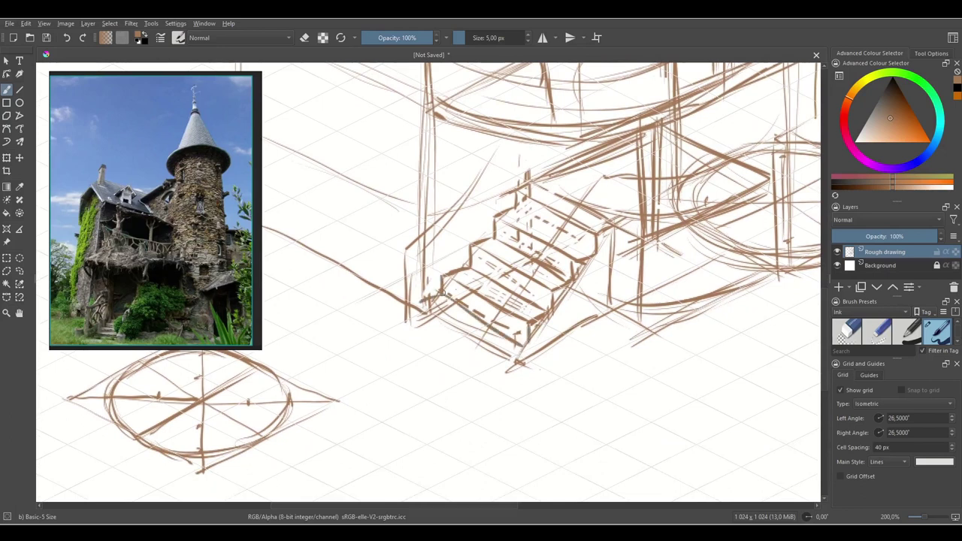
mouse_move(522, 345)
mouse_down()
mouse_move(507, 353)
mouse_move(507, 371)
mouse_up()
mouse_move(424, 301)
mouse_down()
mouse_move(418, 327)
mouse_move(515, 375)
mouse_up()
drag(426, 327, 480, 361)
- Start a small annex beside the tower's base with a vertical wall edge and a top edge receding along the isometric grid
drag(720, 308, 640, 387)
drag(418, 393, 420, 440)
drag(503, 281, 448, 366)
mouse_move(607, 324)
mouse_down()
mouse_move(660, 399)
mouse_move(663, 437)
mouse_up()
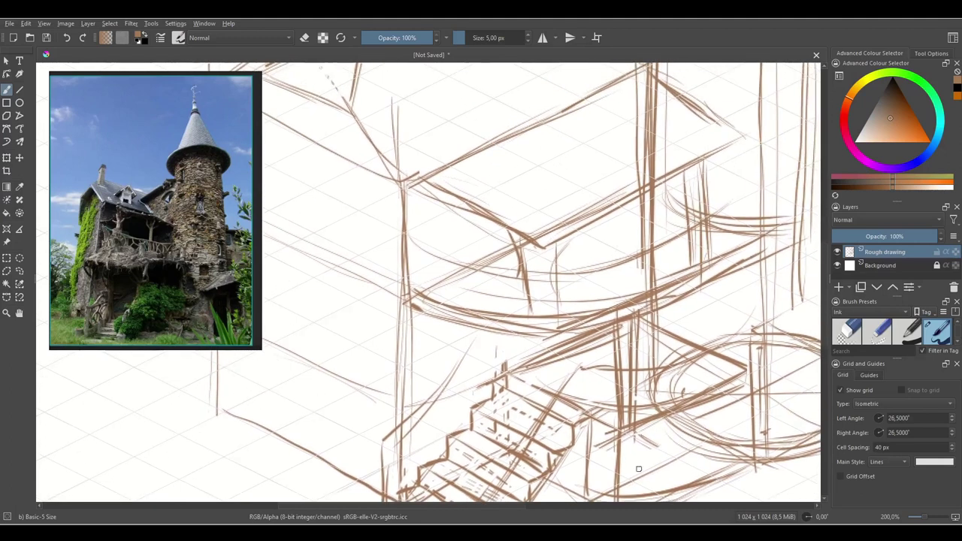
key(ctrl+minus)
key(ctrl+minus)
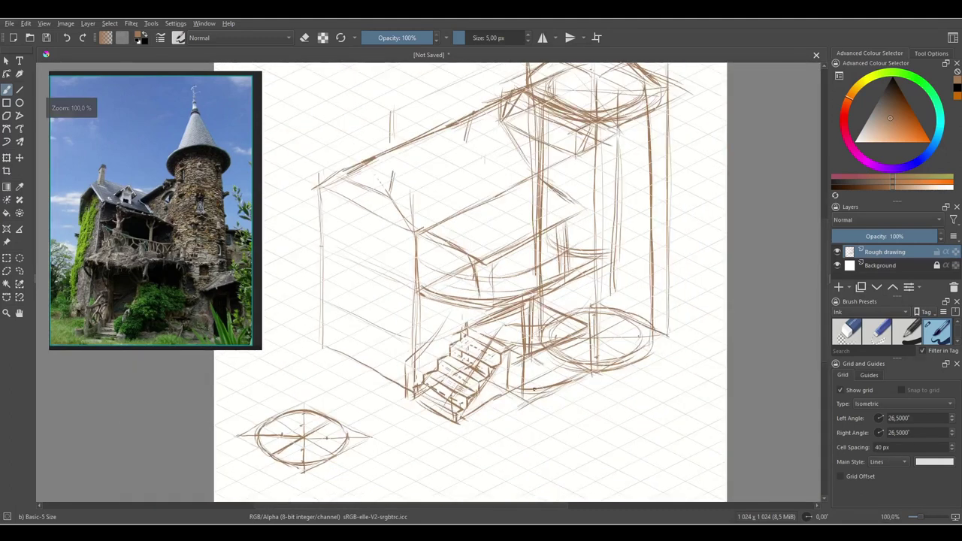
drag(619, 149, 640, 229)
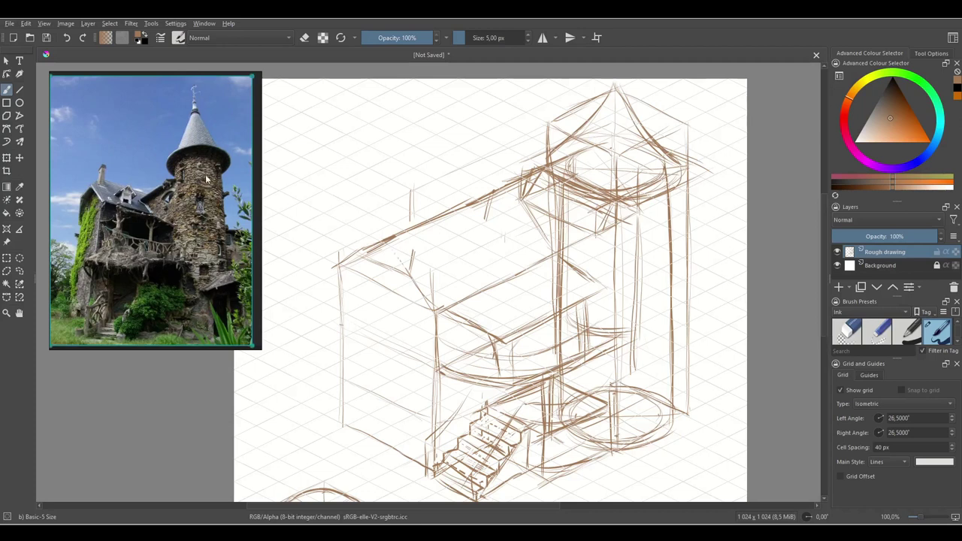
drag(736, 356, 716, 313)
drag(711, 369, 686, 348)
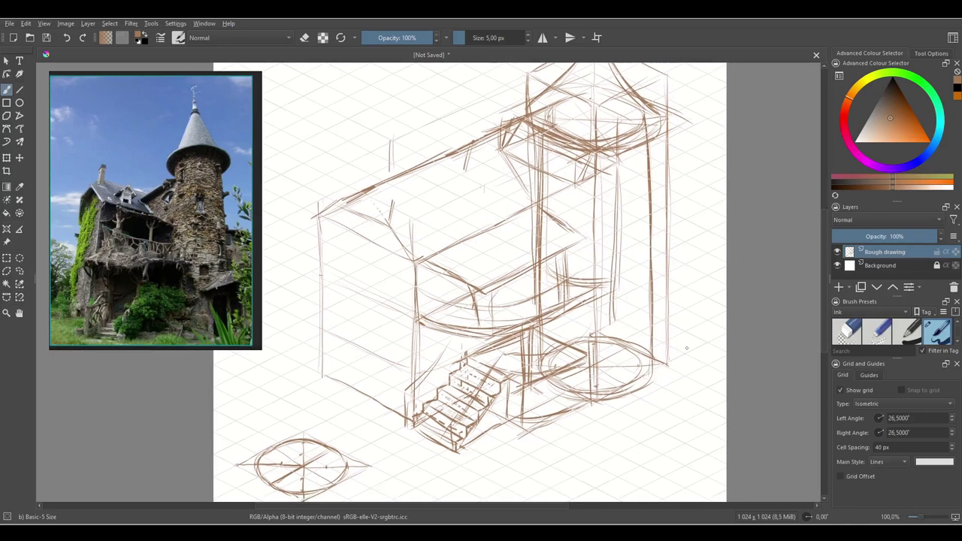
drag(613, 319, 613, 400)
drag(611, 338, 610, 401)
drag(611, 341, 610, 360)
drag(618, 320, 655, 300)
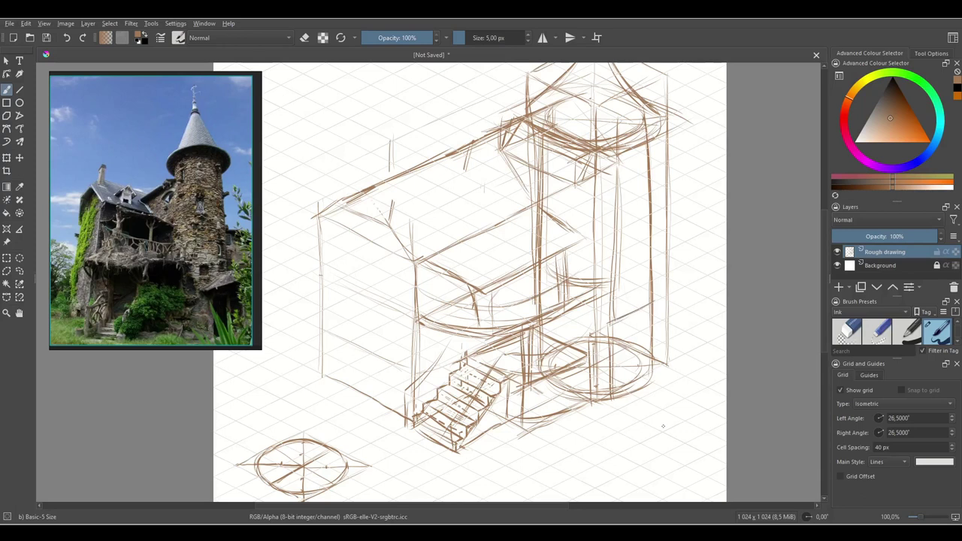
- Complete the annex box with its remaining top edges, ground edges and vertical corners, following the isometric grid
drag(615, 400, 652, 421)
drag(609, 325, 650, 347)
drag(655, 298, 697, 324)
mouse_move(648, 350)
mouse_down()
mouse_move(679, 333)
mouse_move(694, 385)
mouse_up()
mouse_move(695, 329)
mouse_down()
mouse_move(696, 387)
mouse_move(649, 421)
mouse_up()
mouse_move(652, 359)
mouse_down()
mouse_move(652, 415)
mouse_move(651, 382)
mouse_up()
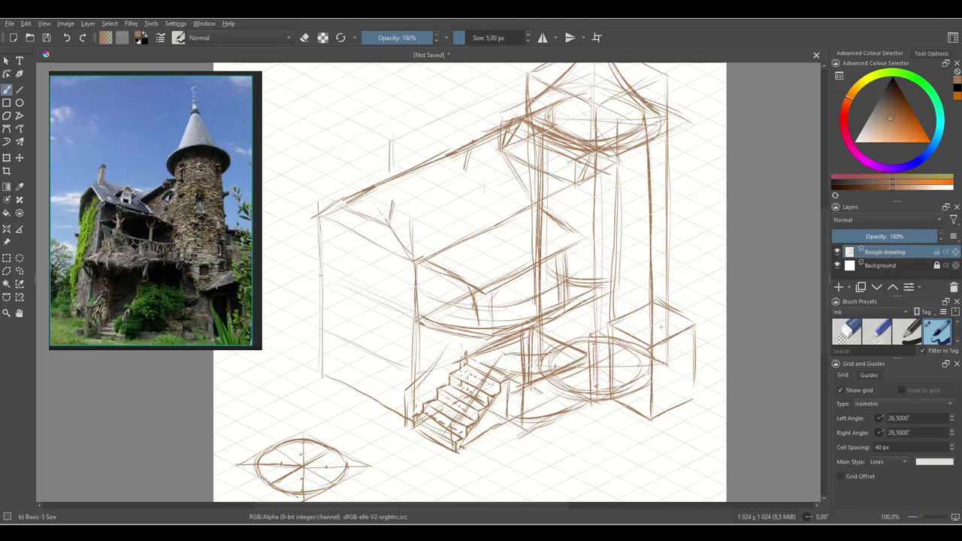
- Sketch a pitched roof on the annex, with its ridge and sloping sides meeting the tops of the walls
drag(639, 313, 674, 335)
drag(669, 301, 669, 336)
drag(638, 277, 634, 317)
drag(633, 282, 606, 321)
mouse_move(631, 283)
mouse_down()
mouse_move(694, 325)
mouse_move(654, 344)
mouse_move(666, 408)
mouse_up()
- Draw an arched doorway with a double outline on the annex's outer front wall
mouse_move(666, 356)
mouse_down()
mouse_move(685, 345)
mouse_move(686, 396)
mouse_move(664, 410)
mouse_move(686, 406)
mouse_up()
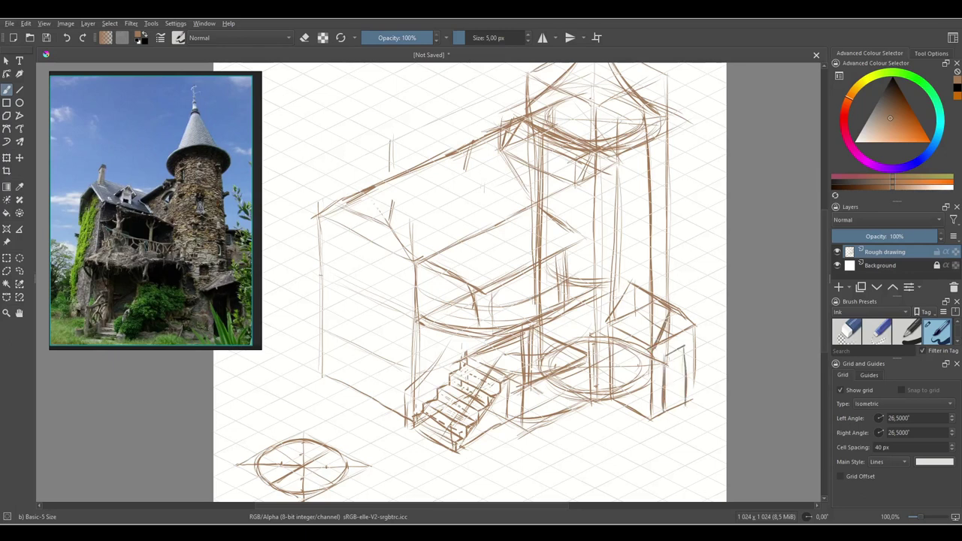
drag(682, 351, 681, 395)
drag(679, 351, 674, 397)
mouse_move(667, 361)
mouse_down()
mouse_move(682, 347)
mouse_move(670, 349)
mouse_up()
mouse_move(669, 360)
mouse_down()
mouse_move(683, 344)
mouse_move(668, 379)
mouse_move(680, 352)
mouse_up()
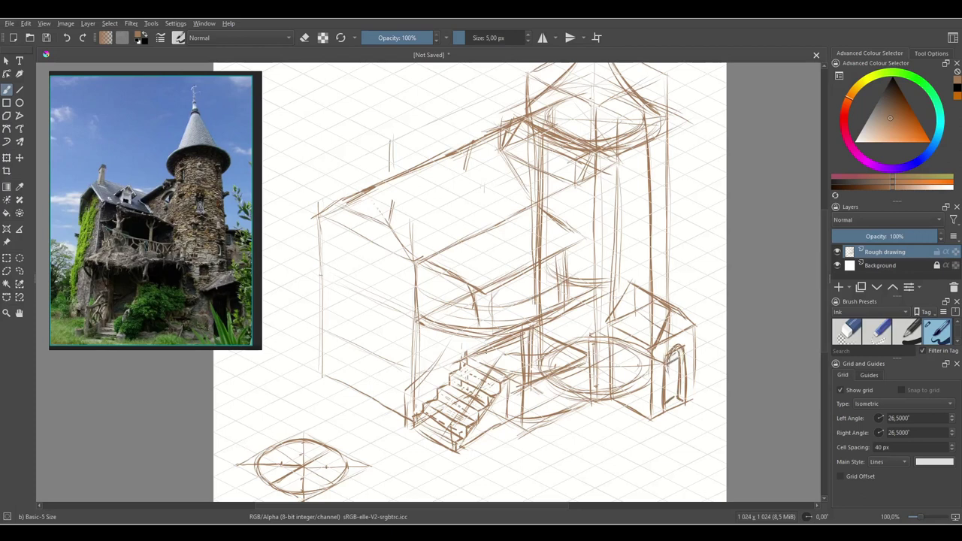
- Add a short support stroke under the balcony, and outline the ivy hanging irregularly over the house's side wall from the roof
drag(483, 337, 483, 350)
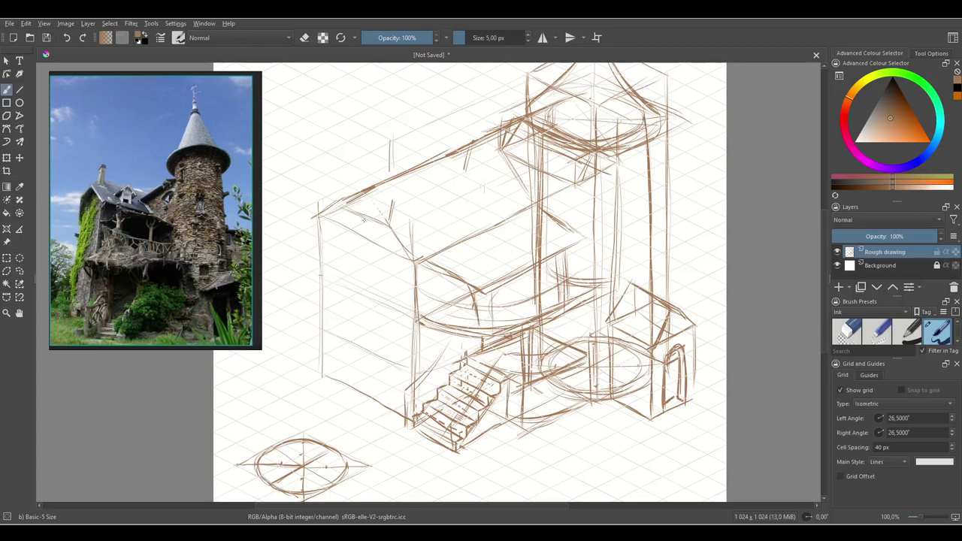
mouse_move(392, 181)
mouse_down()
mouse_move(388, 222)
mouse_move(361, 189)
mouse_move(362, 199)
mouse_up()
mouse_move(315, 220)
mouse_down()
mouse_move(349, 193)
mouse_move(325, 211)
mouse_move(320, 338)
mouse_up()
drag(343, 307, 357, 237)
drag(367, 203, 346, 271)
drag(349, 207, 396, 228)
drag(397, 180, 390, 219)
drag(347, 289, 312, 351)
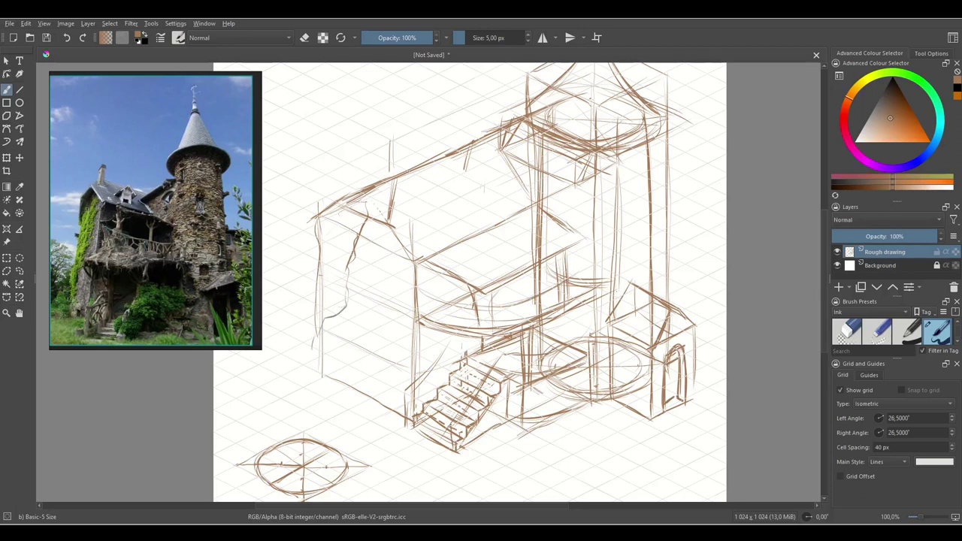
- Sketch an irregular bush outline beside the stairs, spreading along the foot of the porch and the tower
mouse_move(570, 332)
mouse_down()
mouse_move(549, 360)
mouse_move(584, 341)
mouse_move(589, 358)
mouse_move(512, 360)
mouse_up()
mouse_move(506, 403)
mouse_down()
mouse_move(493, 409)
mouse_move(498, 442)
mouse_up()
drag(551, 398, 541, 417)
drag(610, 418, 628, 359)
drag(579, 323, 552, 363)
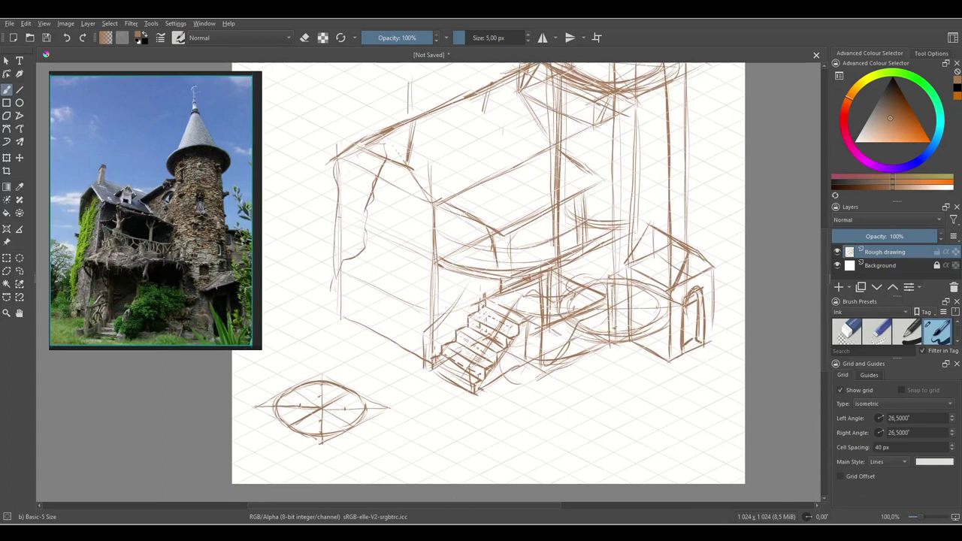
drag(633, 336, 649, 348)
drag(653, 356, 564, 372)
mouse_move(608, 344)
mouse_down()
mouse_move(576, 374)
mouse_move(546, 378)
mouse_move(559, 385)
mouse_up()
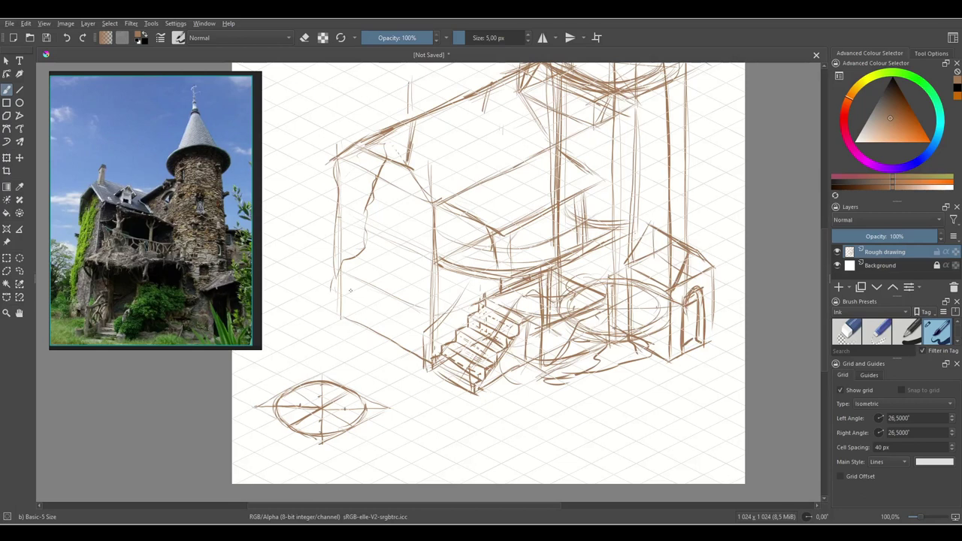
- Redraw the side wall's ground edge with thicker lines, and sketch wavy ground contours around the front of the house
drag(474, 314, 546, 305)
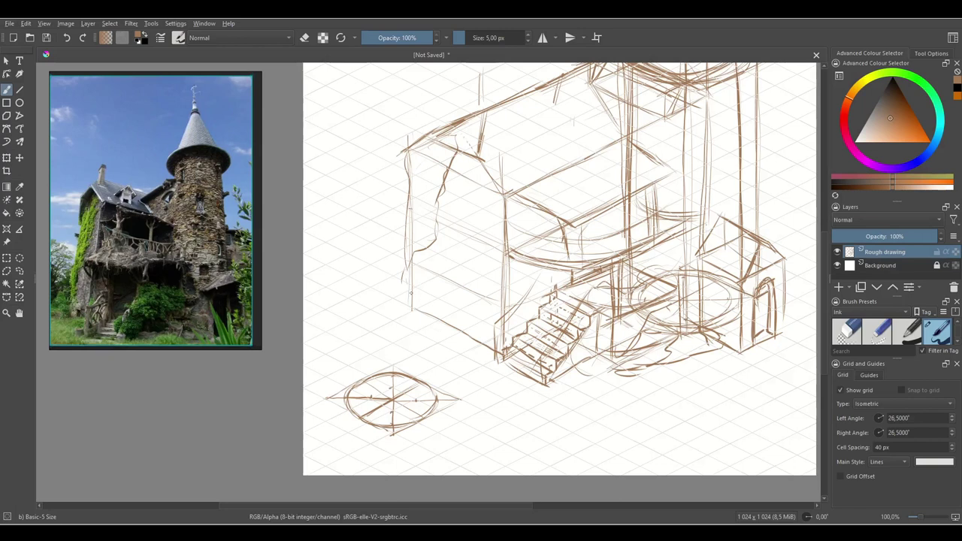
mouse_move(421, 299)
mouse_down()
mouse_move(494, 354)
mouse_move(404, 291)
mouse_move(473, 336)
mouse_up()
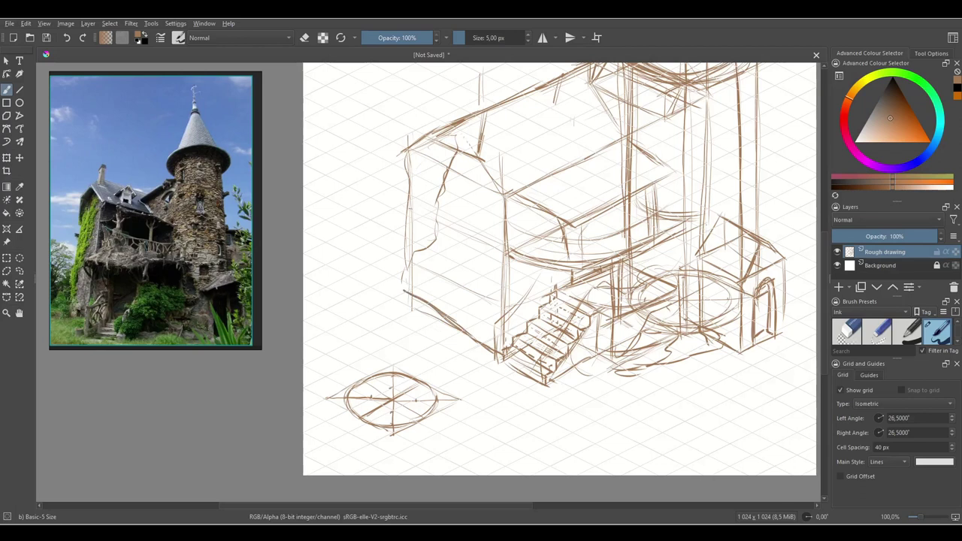
mouse_move(391, 287)
mouse_down()
mouse_move(352, 305)
mouse_move(369, 304)
mouse_up()
drag(399, 327, 414, 369)
drag(424, 377, 545, 419)
drag(577, 418, 609, 412)
drag(722, 387, 627, 388)
mouse_move(695, 300)
mouse_down()
mouse_move(705, 331)
mouse_move(691, 357)
mouse_move(616, 394)
mouse_move(530, 408)
mouse_up()
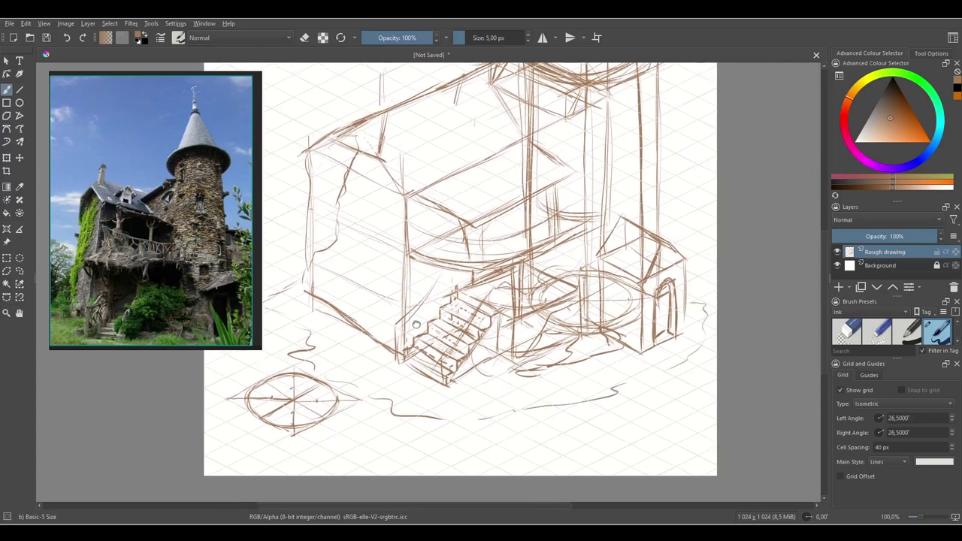
- Move the whole rough drawing slightly down and to the left on the canvas
drag(417, 325, 412, 328)
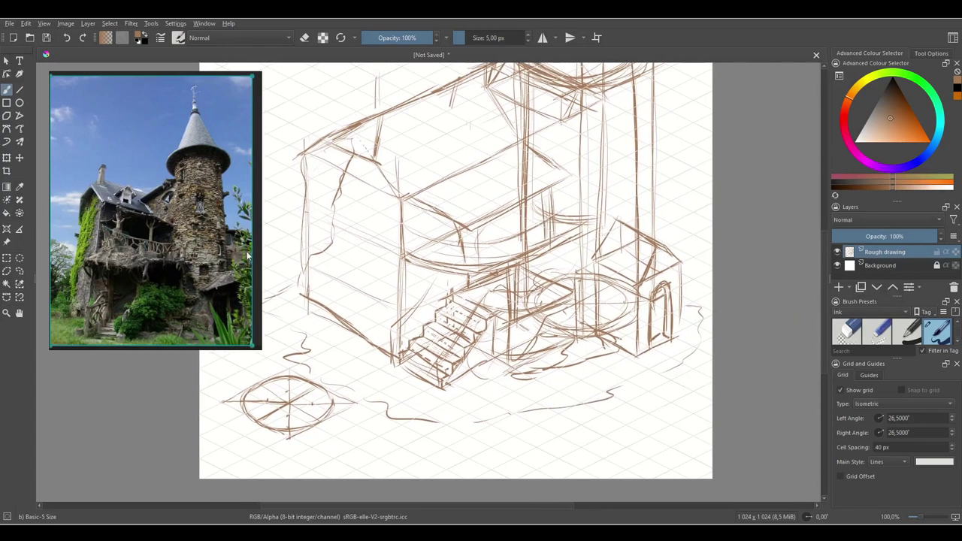
drag(645, 226, 656, 289)
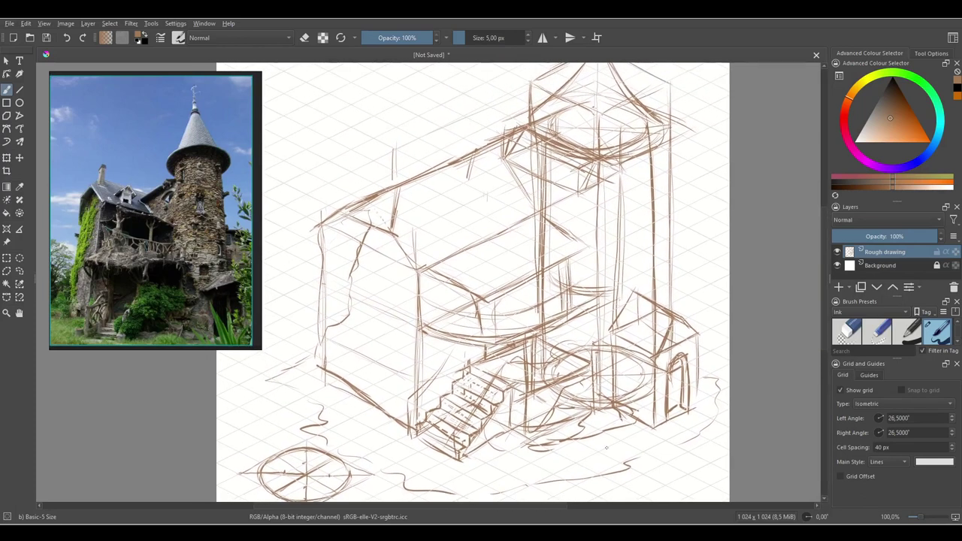
mouse_move(666, 163)
mouse_down()
mouse_move(656, 241)
mouse_move(675, 171)
mouse_up()
key(minus)
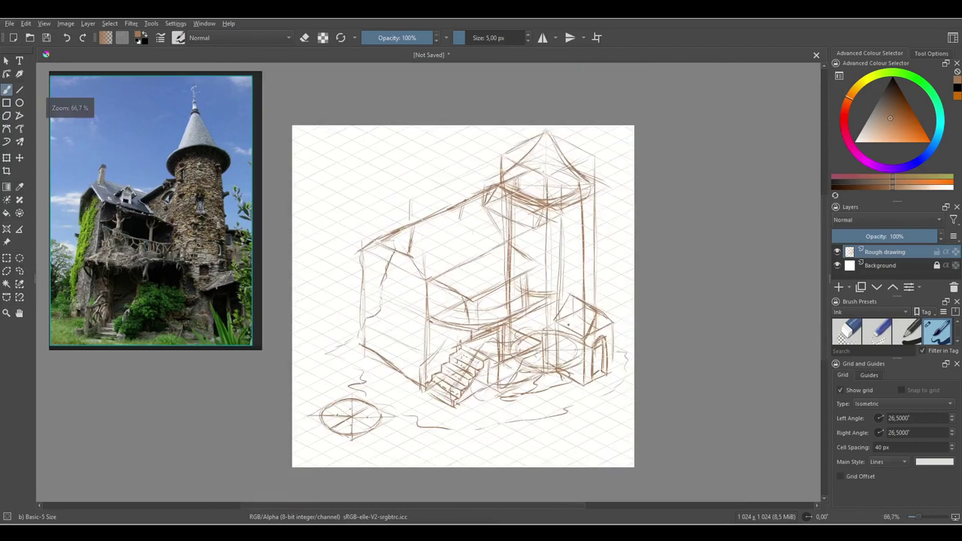
key(ctrl+t)
mouse_move(548, 262)
mouse_down()
mouse_move(542, 284)
mouse_move(556, 322)
mouse_up()
drag(592, 386, 591, 389)
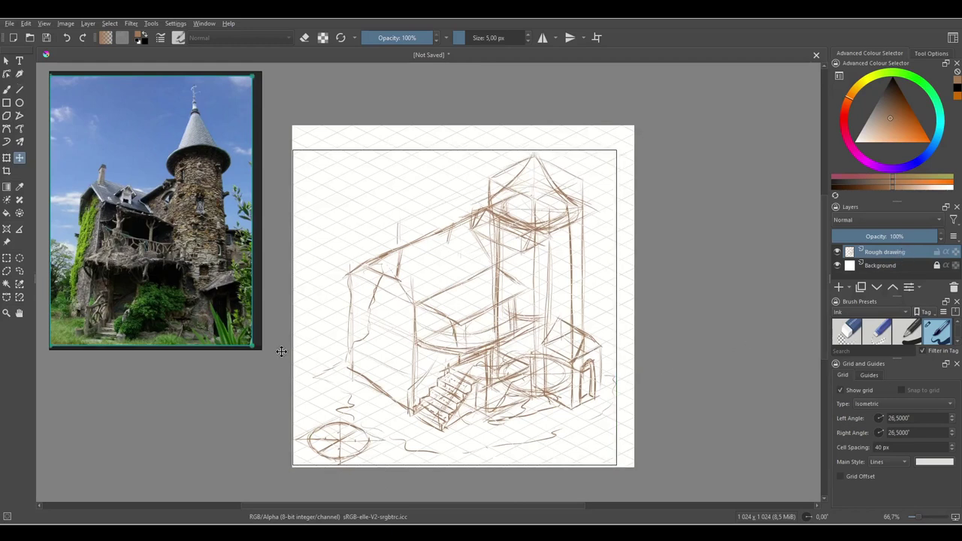
click(6, 61)
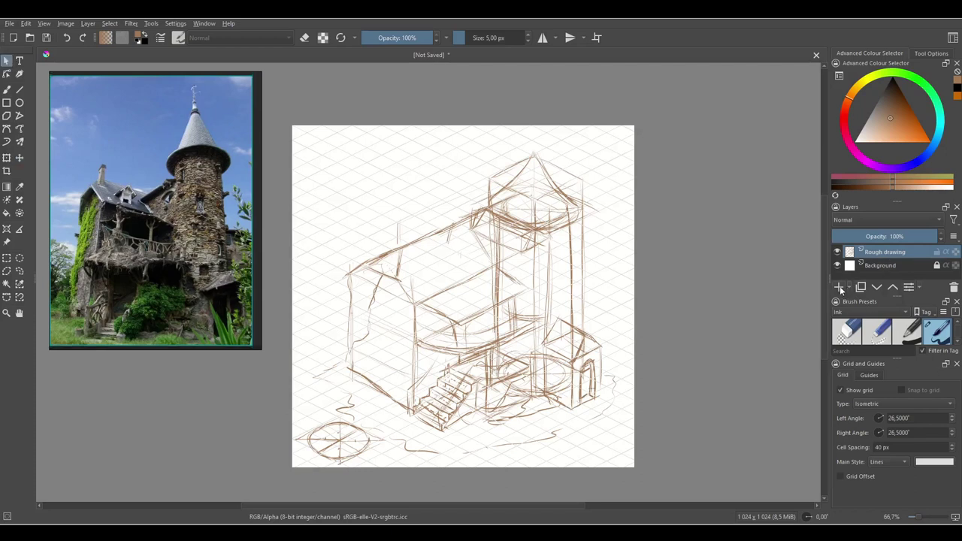
- Add a paint layer named "Refined rough" above the rough drawing and choose a darker brown for the brush
click(842, 286)
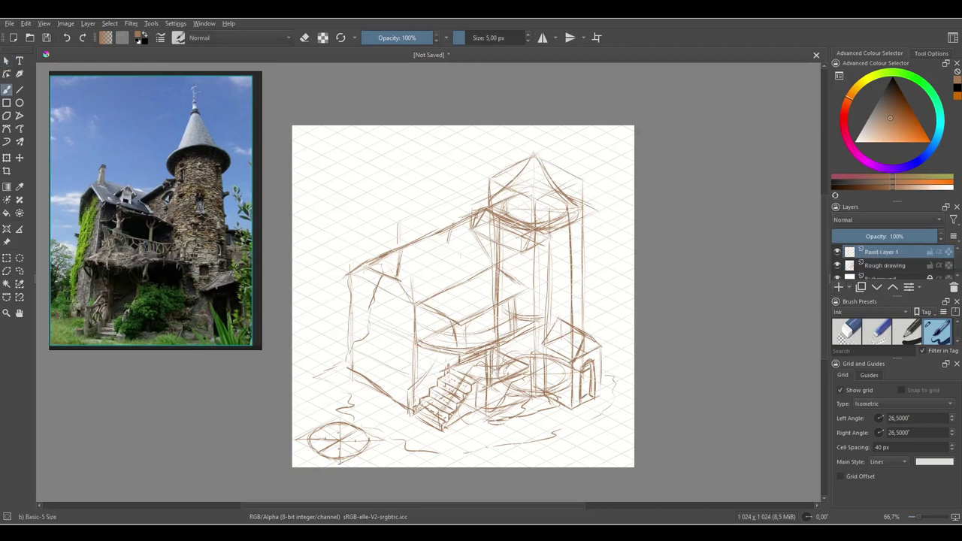
double_click(884, 253)
text(B)
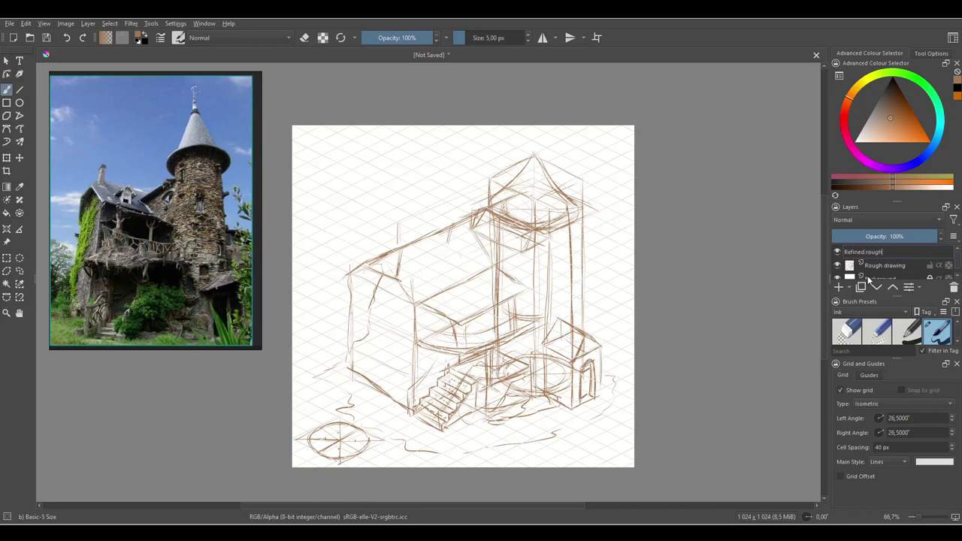
key(Return)
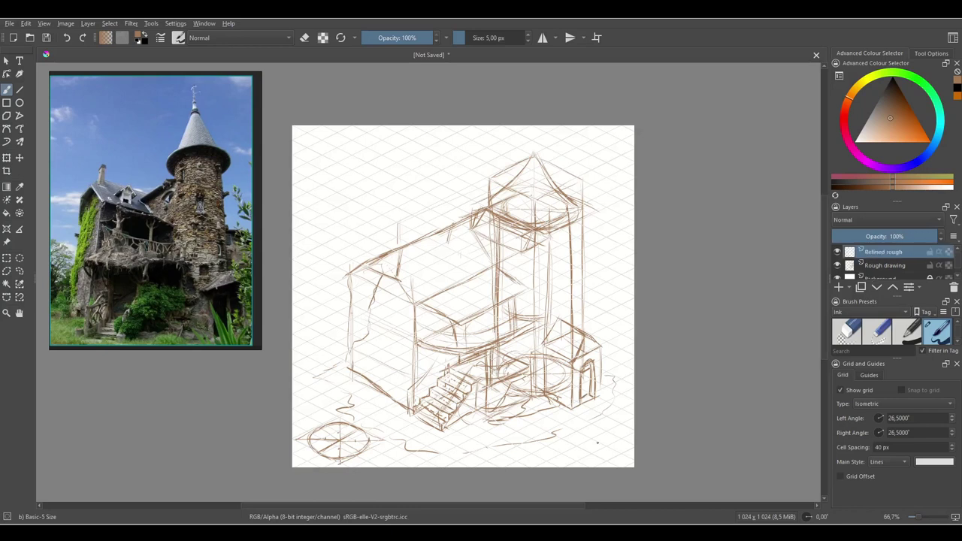
drag(894, 116, 895, 104)
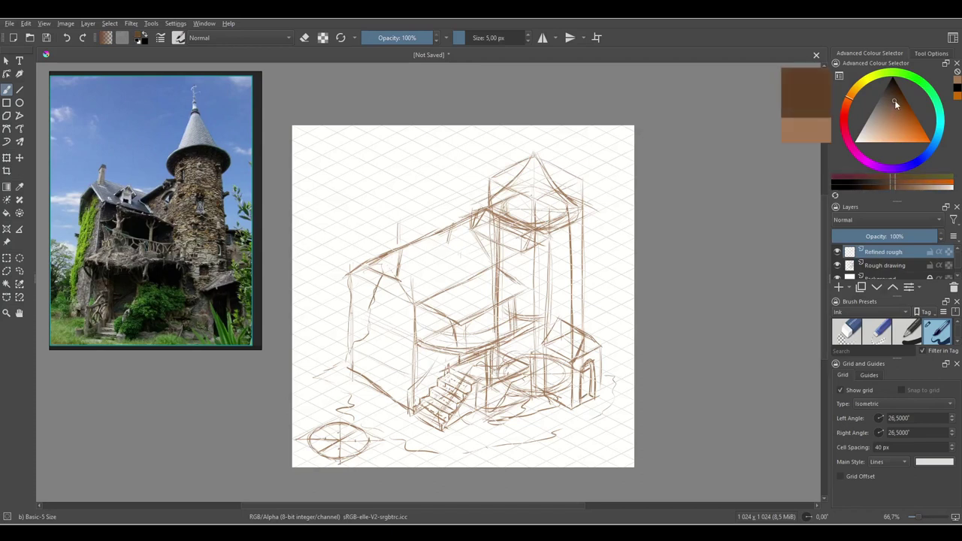
- Lower the Rough drawing layer's opacity to 33% and make the Refined rough layer active again
click(891, 264)
drag(915, 229, 869, 236)
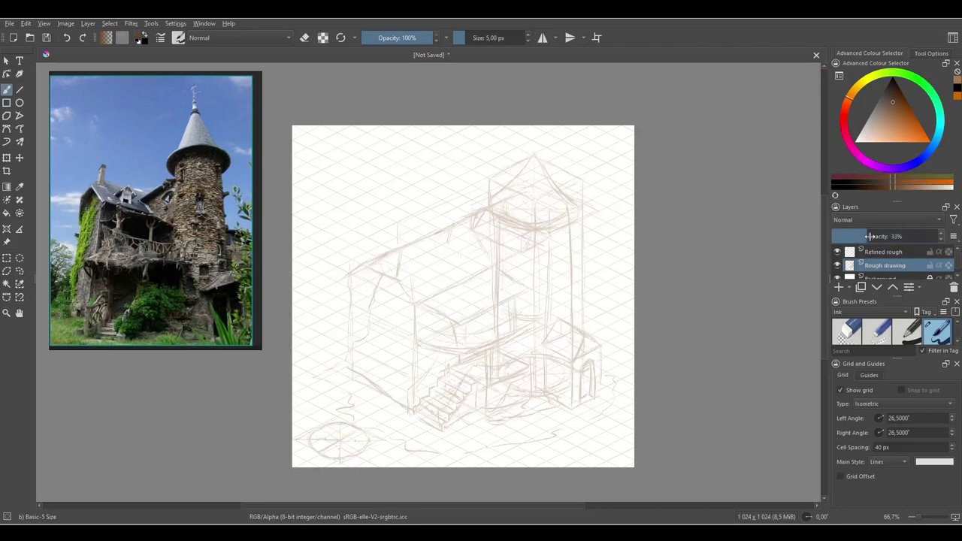
click(884, 254)
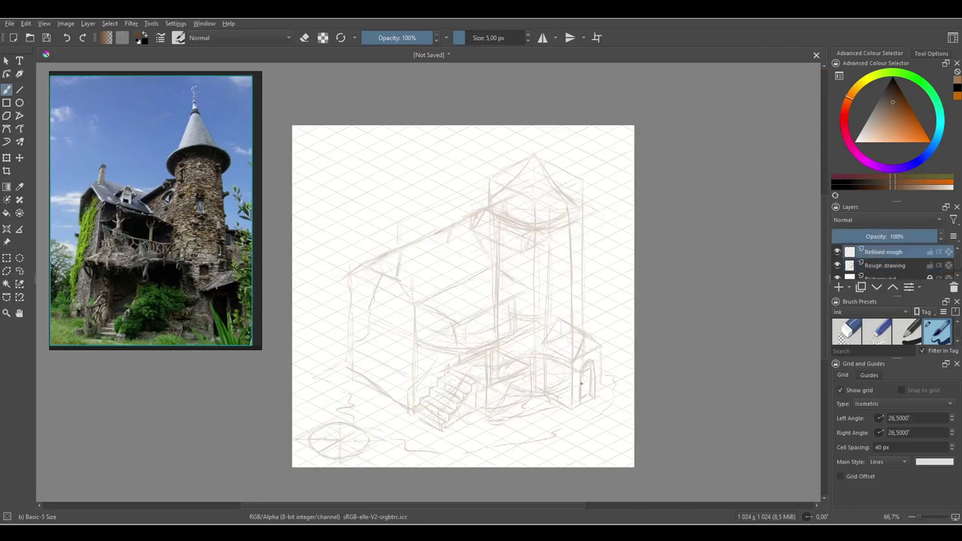
drag(513, 284, 537, 261)
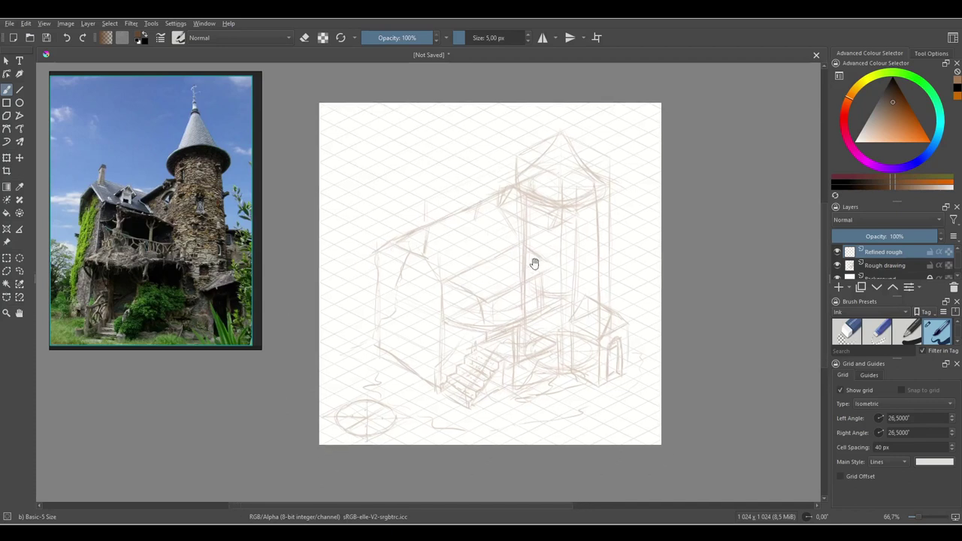
key(plus)
key(plus)
drag(639, 386, 626, 263)
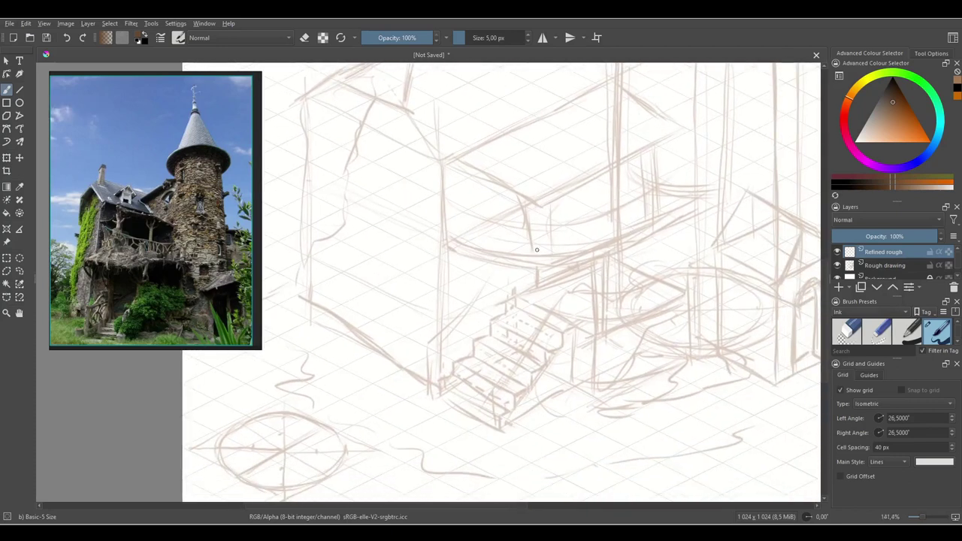
drag(718, 297, 717, 293)
drag(719, 206, 729, 223)
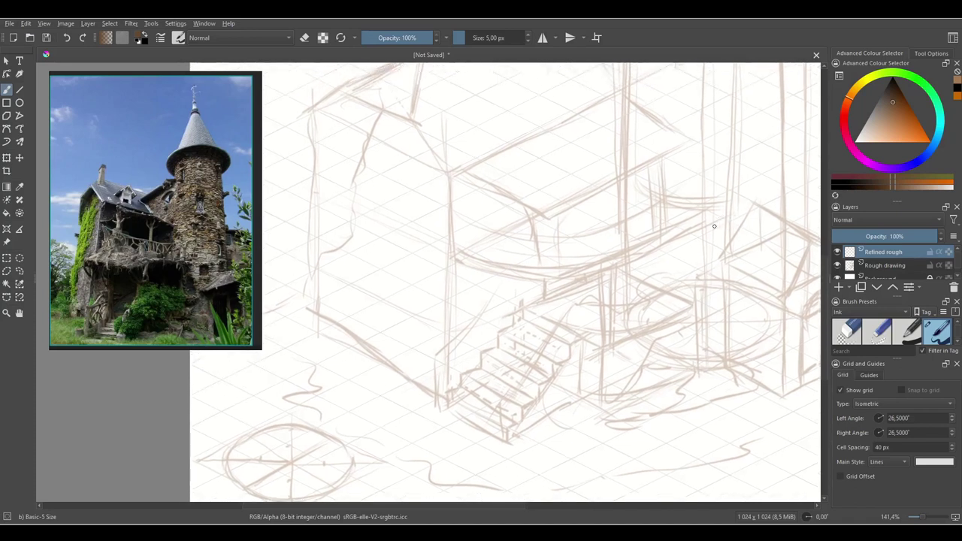
- Draw the balcony roof's two side edges and front edge in dark brown and hide the isometric grid
drag(681, 189, 693, 206)
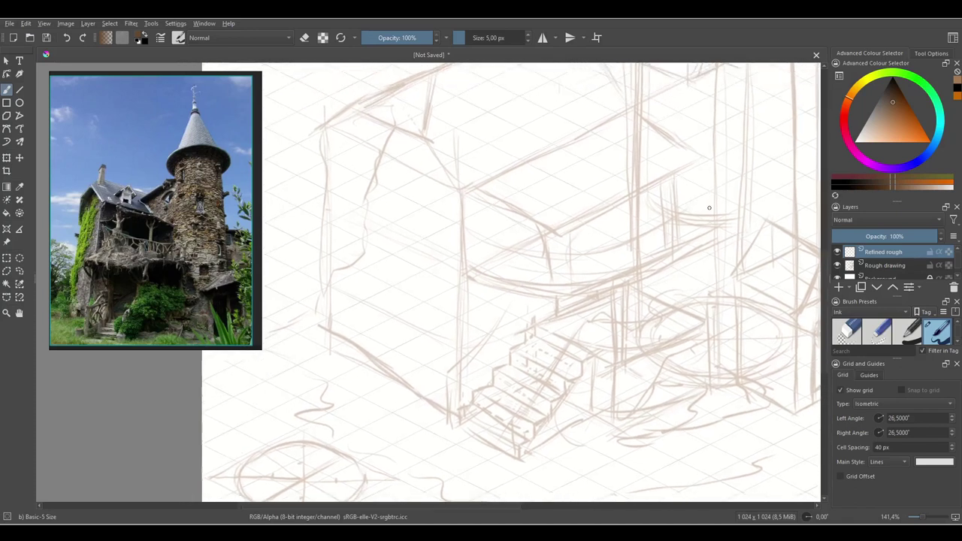
mouse_move(636, 114)
mouse_down()
mouse_move(693, 158)
mouse_move(690, 171)
mouse_move(605, 209)
mouse_up()
drag(474, 189, 556, 235)
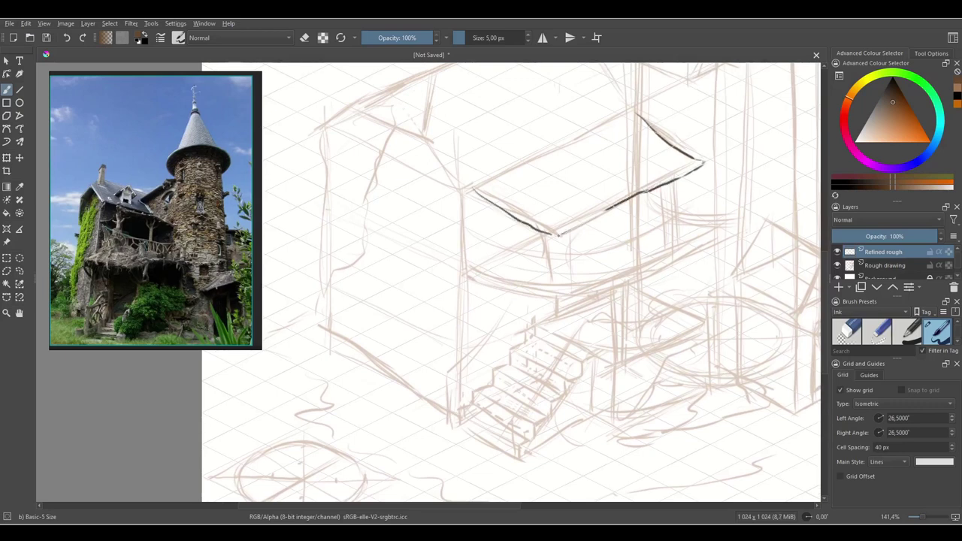
click(841, 390)
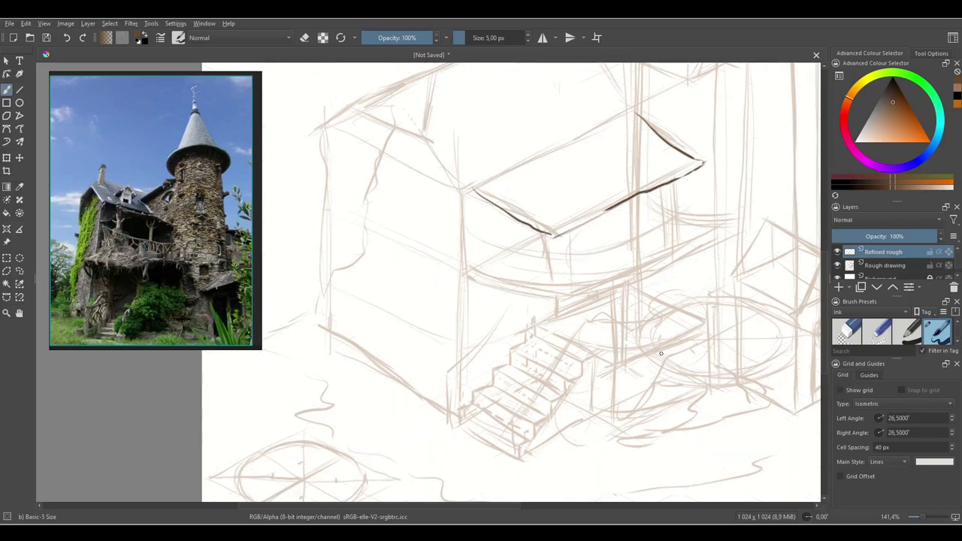
drag(593, 218, 556, 235)
drag(650, 214, 637, 258)
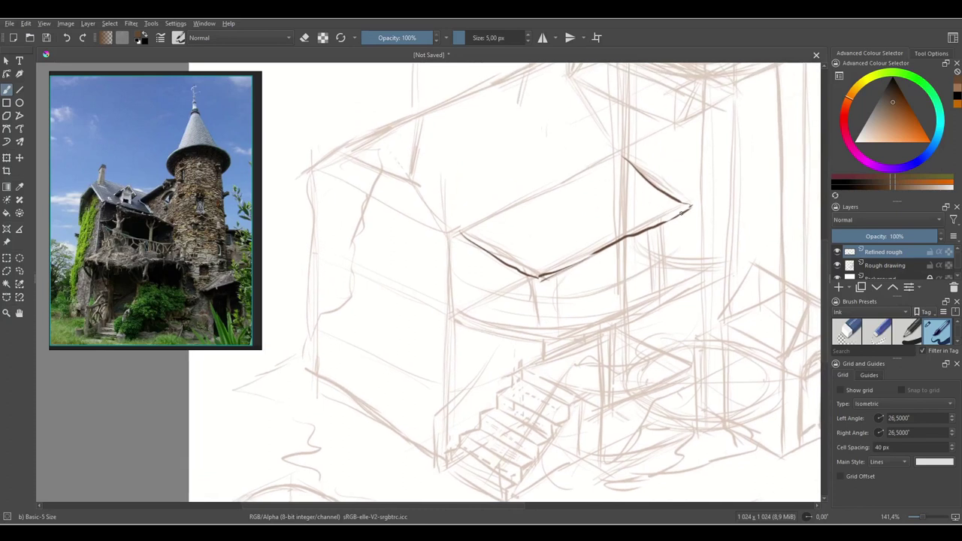
- Erase the balcony roof's straight front edge and redraw it as an uneven, sagging curve
key(e)
drag(554, 280, 675, 223)
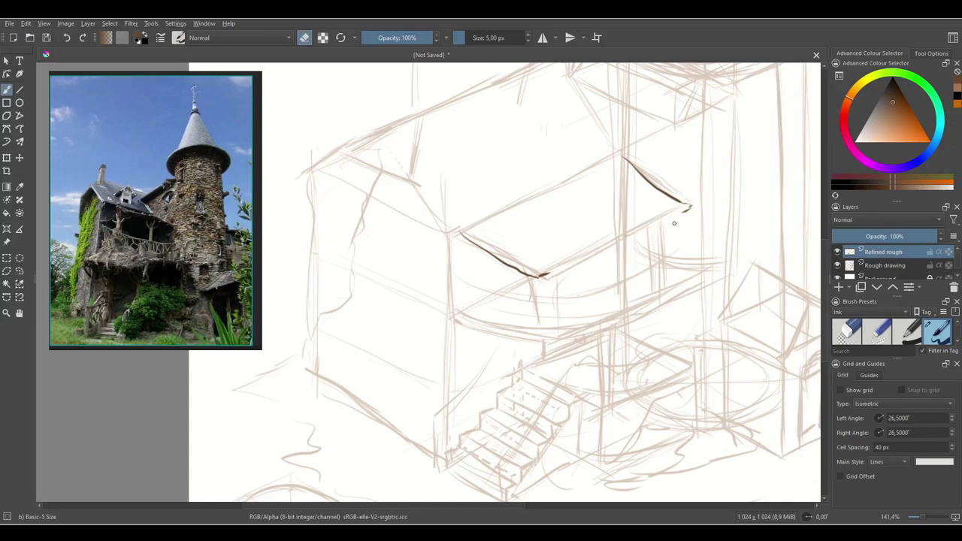
key(e)
drag(686, 206, 541, 275)
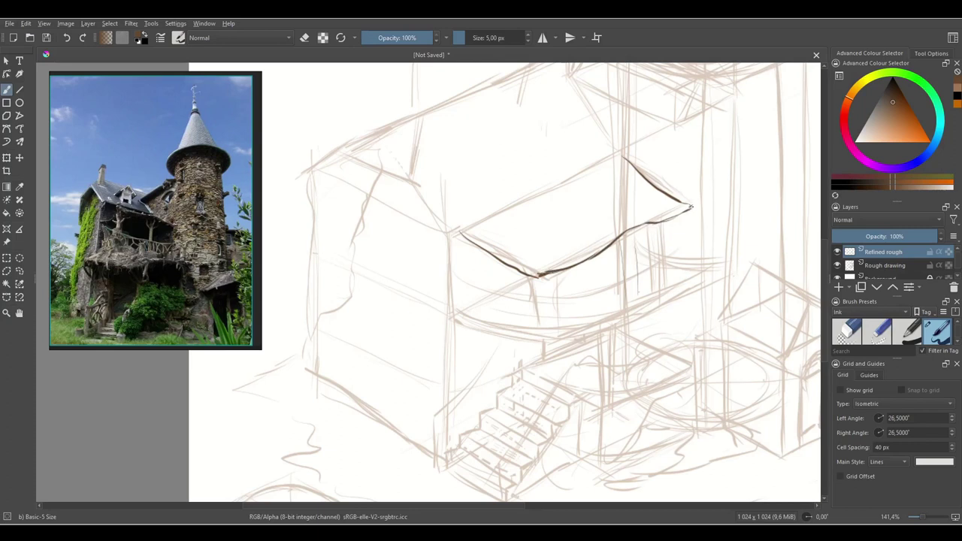
- Draw two trunk-like posts with forked, branching tops supporting the balcony roof
mouse_move(625, 159)
mouse_down()
mouse_move(690, 205)
mouse_move(638, 247)
mouse_move(639, 304)
mouse_up()
mouse_move(637, 231)
mouse_down()
mouse_move(632, 254)
mouse_move(626, 244)
mouse_move(628, 256)
mouse_move(621, 251)
mouse_move(627, 311)
mouse_up()
mouse_move(569, 268)
mouse_down()
mouse_move(559, 315)
mouse_move(556, 273)
mouse_move(551, 285)
mouse_move(517, 277)
mouse_move(541, 328)
mouse_up()
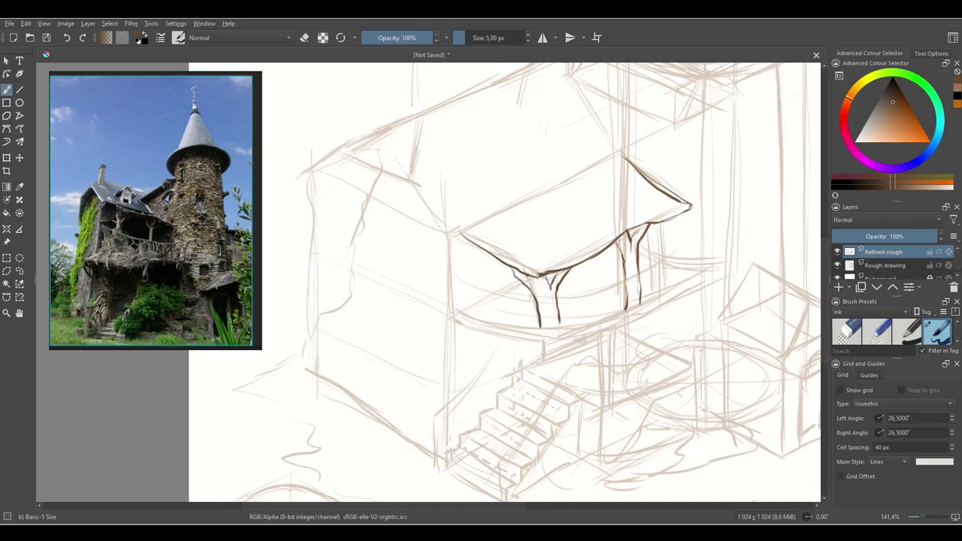
drag(536, 283, 543, 334)
- Extend the post nearest the tower down to the ground, and add splayed roots at the other post's base
drag(622, 303, 619, 311)
drag(644, 301, 639, 382)
drag(625, 322, 618, 391)
mouse_move(626, 312)
mouse_down()
mouse_move(617, 391)
mouse_move(626, 364)
mouse_move(639, 403)
mouse_up()
drag(644, 355, 638, 427)
drag(621, 381, 617, 439)
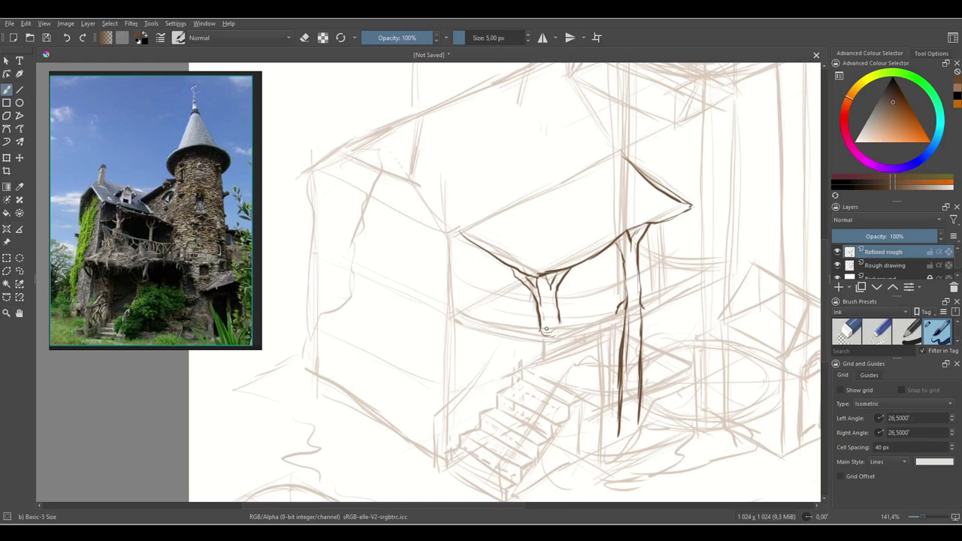
mouse_move(543, 323)
mouse_down()
mouse_move(539, 342)
mouse_move(548, 327)
mouse_move(575, 327)
mouse_move(580, 340)
mouse_move(559, 328)
mouse_move(563, 347)
mouse_move(535, 330)
mouse_move(530, 352)
mouse_move(535, 335)
mouse_move(545, 339)
mouse_move(553, 366)
mouse_move(560, 330)
mouse_move(588, 347)
mouse_up()
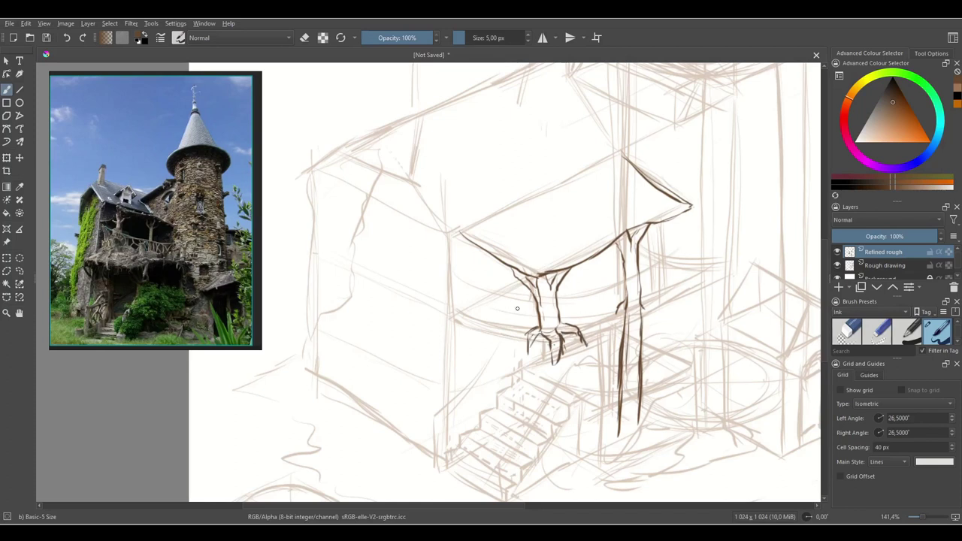
- Draw the curved double-line handrail around the balcony, passing between the two trunk posts
mouse_move(696, 230)
mouse_down()
mouse_move(637, 273)
mouse_move(663, 262)
mouse_move(639, 275)
mouse_up()
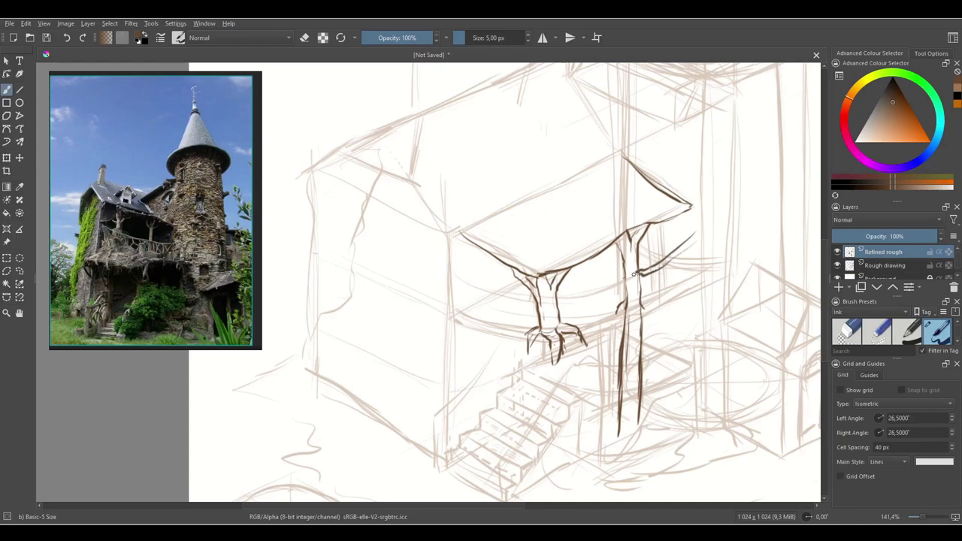
mouse_move(624, 284)
mouse_down()
mouse_move(575, 294)
mouse_move(640, 274)
mouse_up()
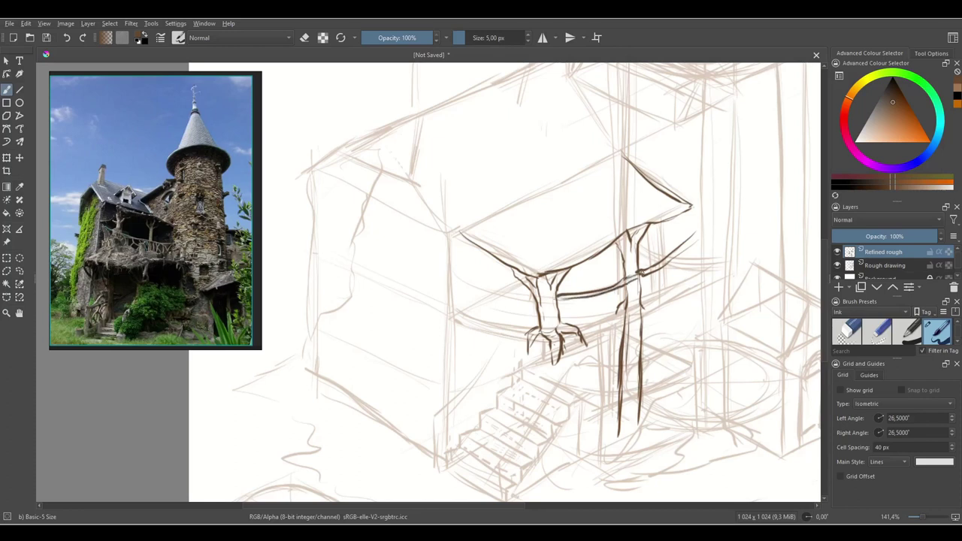
mouse_move(530, 296)
mouse_down()
mouse_move(458, 276)
mouse_move(543, 304)
mouse_up()
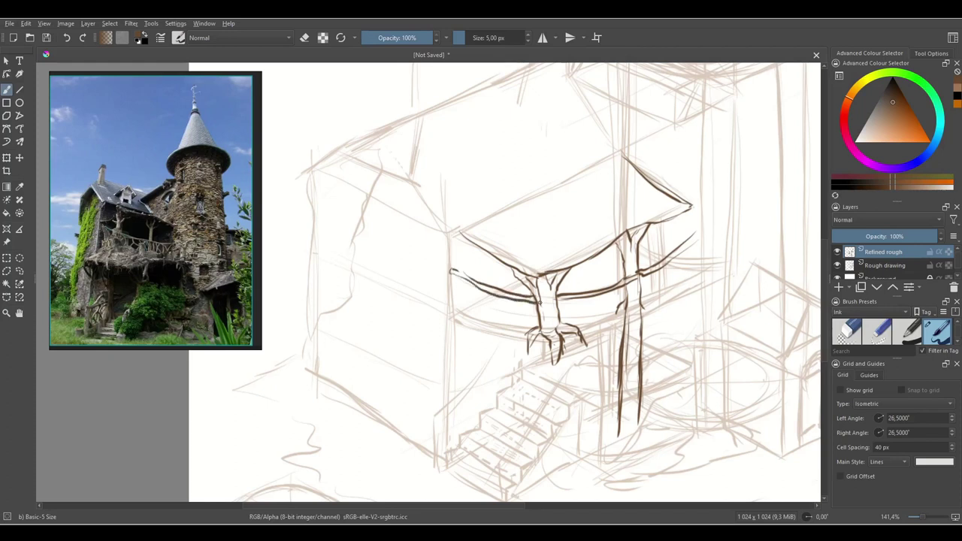
- Sketch irregular, branch-like balusters between the balcony's handrail and floor
mouse_move(677, 260)
mouse_down()
mouse_move(673, 293)
mouse_move(674, 282)
mouse_move(606, 320)
mouse_up()
drag(602, 297, 595, 318)
mouse_move(594, 310)
mouse_down()
mouse_move(592, 323)
mouse_move(580, 315)
mouse_up()
drag(570, 301, 567, 320)
drag(579, 314, 568, 331)
mouse_move(516, 301)
mouse_down()
mouse_move(512, 333)
mouse_move(525, 327)
mouse_up()
drag(489, 296, 485, 321)
mouse_move(463, 282)
mouse_down()
mouse_move(467, 306)
mouse_move(450, 332)
mouse_move(487, 337)
mouse_move(514, 326)
mouse_move(511, 358)
mouse_move(521, 336)
mouse_up()
- Add a ragged fringe of hanging roots along the balcony floor's curved edge, continuing towards the tower
mouse_move(521, 343)
mouse_down()
mouse_move(525, 359)
mouse_move(537, 340)
mouse_move(548, 356)
mouse_up()
mouse_move(571, 340)
mouse_down()
mouse_move(567, 353)
mouse_move(575, 354)
mouse_up()
mouse_move(591, 322)
mouse_down()
mouse_move(602, 338)
mouse_move(616, 338)
mouse_up()
mouse_move(621, 316)
mouse_down()
mouse_move(624, 329)
mouse_move(630, 311)
mouse_move(654, 334)
mouse_move(632, 347)
mouse_up()
mouse_move(641, 328)
mouse_down()
mouse_move(639, 341)
mouse_move(648, 336)
mouse_up()
drag(665, 298, 659, 321)
drag(669, 291, 667, 312)
drag(682, 293, 682, 303)
drag(680, 288, 700, 276)
drag(699, 279, 703, 297)
drag(628, 188, 640, 207)
drag(495, 253, 529, 272)
mouse_move(512, 240)
mouse_down()
mouse_move(553, 268)
mouse_move(594, 272)
mouse_up()
drag(554, 226, 583, 245)
drag(573, 213, 628, 241)
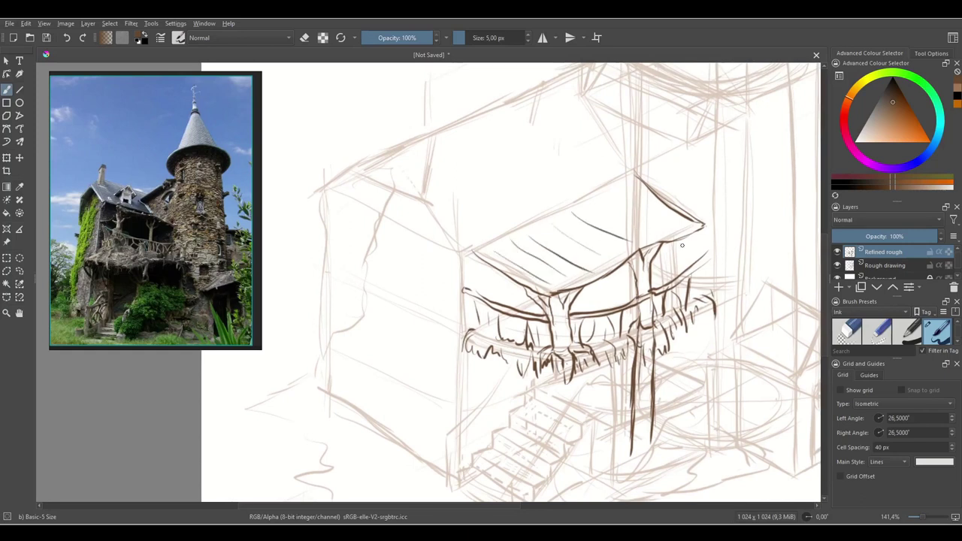
key(ctrl+z)
key(ctrl+z)
key(ctrl+z)
key(ctrl+z)
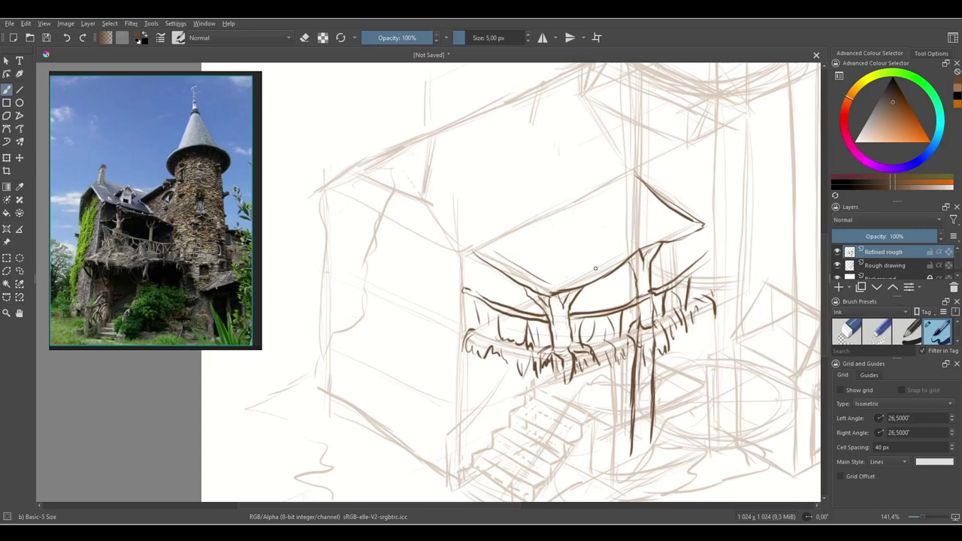
- Draw short curved slope lines on the balcony roof and a ragged fringe beneath its eaves
drag(615, 206, 662, 230)
mouse_move(626, 189)
mouse_down()
mouse_move(683, 221)
mouse_move(680, 246)
mouse_move(659, 255)
mouse_up()
mouse_move(659, 243)
mouse_down()
mouse_move(617, 275)
mouse_move(585, 284)
mouse_up()
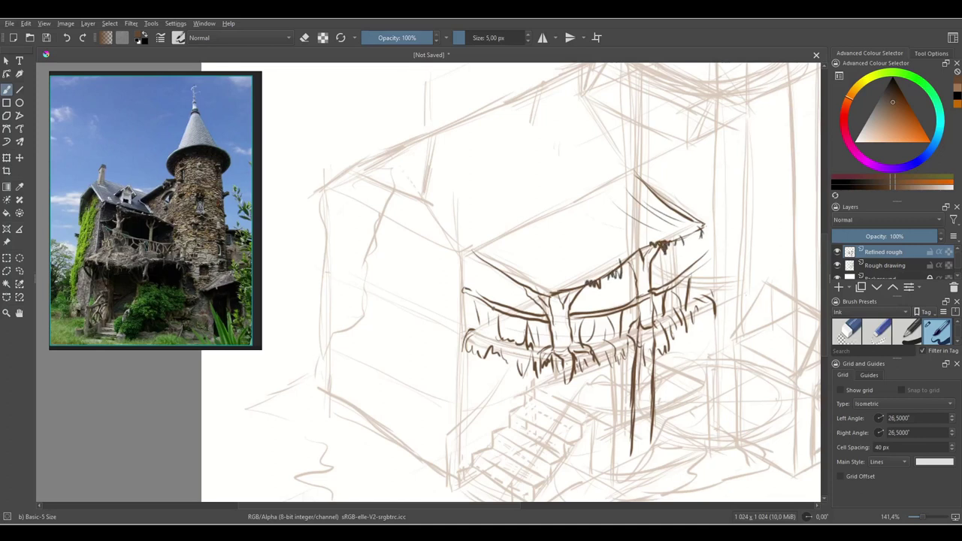
mouse_move(472, 254)
mouse_down()
mouse_move(488, 286)
mouse_move(507, 278)
mouse_move(528, 295)
mouse_up()
drag(543, 247, 588, 269)
mouse_move(566, 219)
mouse_down()
mouse_move(608, 251)
mouse_move(623, 235)
mouse_up()
- Trace the main roof's bowed ridge, curled outer corner and gable edge, with ragged fringe along the gable's eave
scroll(577, 299, up, 3)
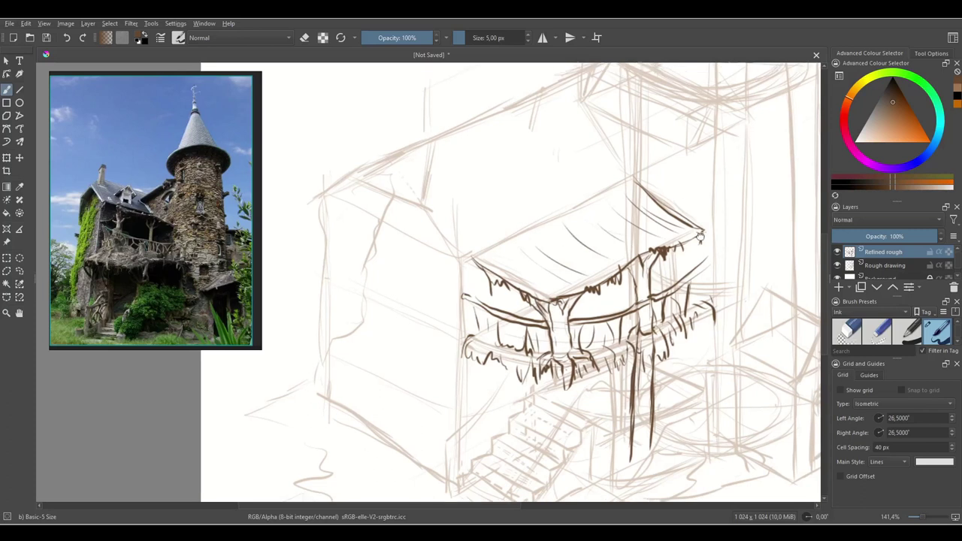
drag(561, 277, 630, 294)
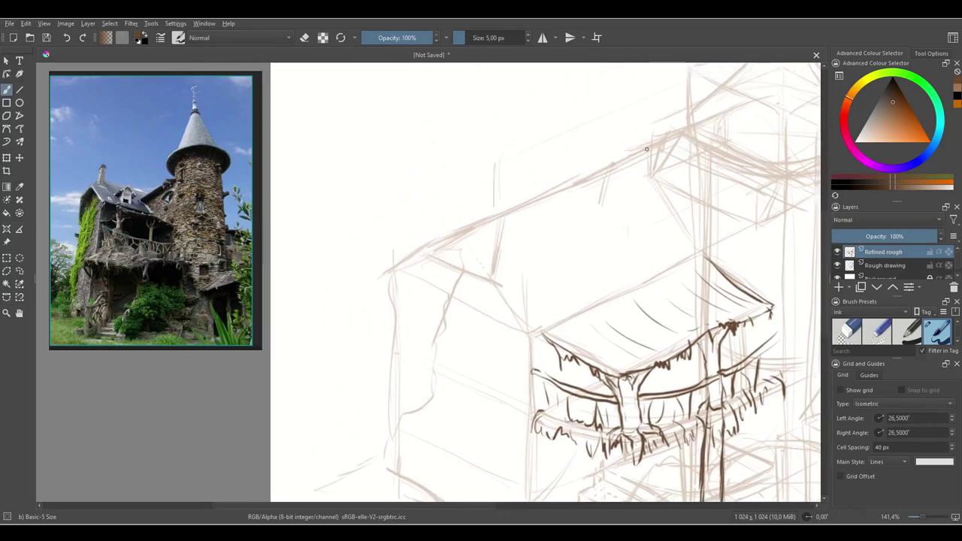
mouse_move(661, 134)
mouse_down()
mouse_move(497, 204)
mouse_move(395, 265)
mouse_move(384, 293)
mouse_up()
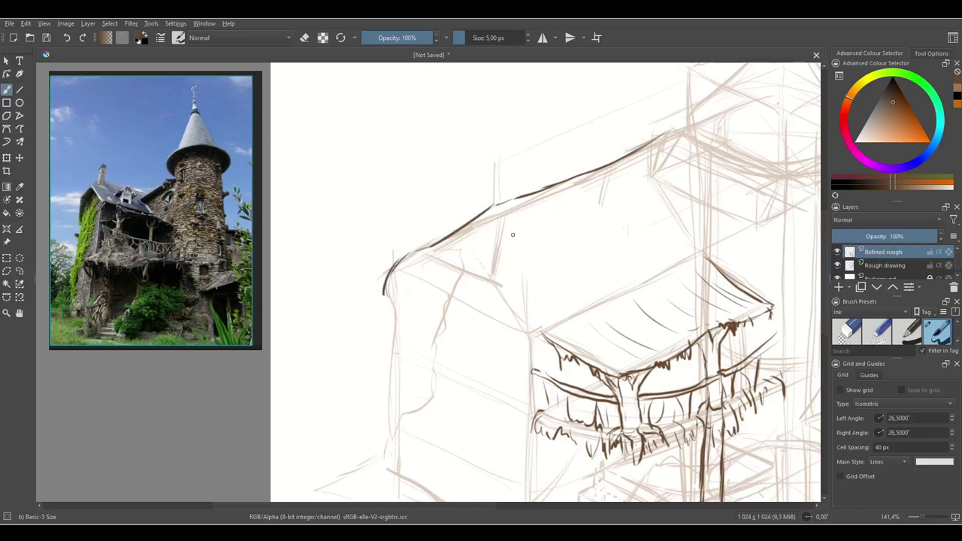
drag(506, 205, 501, 285)
mouse_move(393, 290)
mouse_down()
mouse_move(385, 302)
mouse_move(394, 293)
mouse_up()
drag(418, 263, 436, 268)
mouse_move(439, 269)
mouse_down()
mouse_move(442, 280)
mouse_move(463, 279)
mouse_up()
drag(534, 294, 513, 227)
- Hatch the gable end and draw the main roof's end beside the tower with a ragged lower edge
mouse_move(449, 213)
mouse_down()
mouse_move(471, 214)
mouse_move(511, 283)
mouse_move(528, 280)
mouse_up()
drag(601, 197, 623, 255)
mouse_move(484, 215)
mouse_down()
mouse_move(471, 241)
mouse_move(504, 197)
mouse_move(483, 231)
mouse_up()
drag(497, 217, 491, 233)
drag(690, 198, 637, 234)
mouse_move(615, 161)
mouse_down()
mouse_move(599, 198)
mouse_move(651, 237)
mouse_up()
drag(692, 248, 636, 290)
mouse_move(578, 201)
mouse_down()
mouse_move(592, 208)
mouse_move(588, 190)
mouse_up()
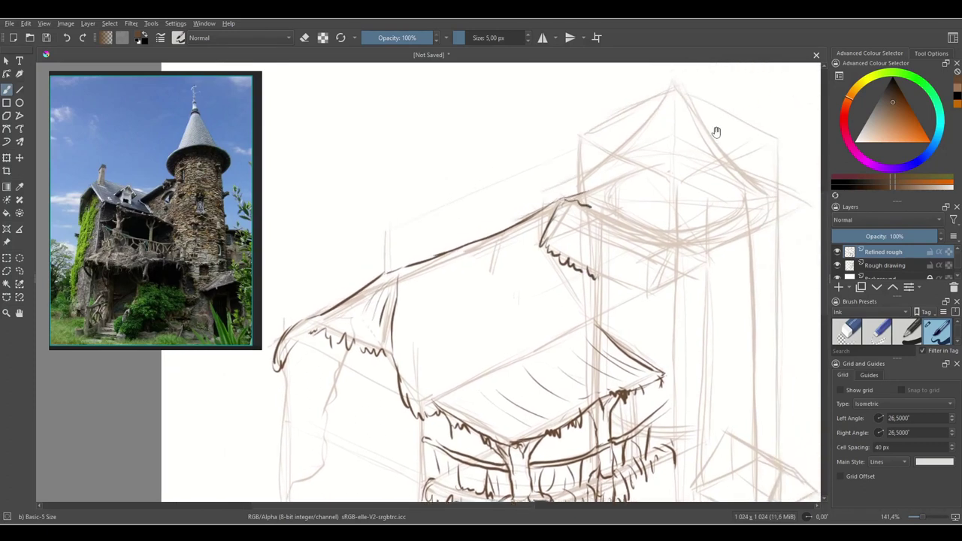
- Outline the tower's flared conical roof and give its curved lower rim a ragged fringe
drag(717, 134, 706, 162)
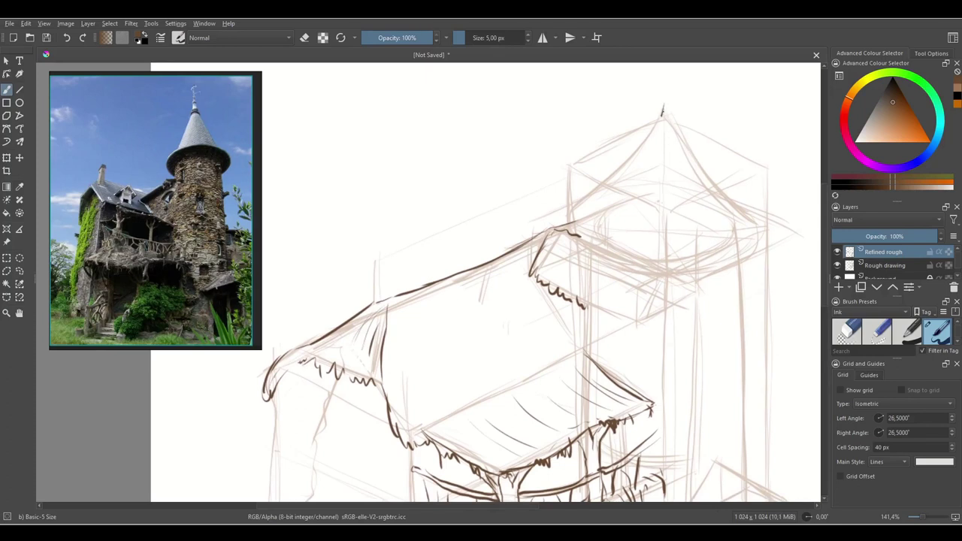
mouse_move(662, 105)
mouse_down()
mouse_move(628, 163)
mouse_move(583, 200)
mouse_move(571, 230)
mouse_move(594, 243)
mouse_up()
drag(715, 226, 673, 231)
mouse_move(621, 111)
mouse_down()
mouse_move(670, 186)
mouse_move(643, 148)
mouse_move(662, 182)
mouse_move(696, 211)
mouse_move(711, 263)
mouse_up()
mouse_move(566, 255)
mouse_down()
mouse_move(588, 277)
mouse_move(608, 259)
mouse_move(625, 286)
mouse_up()
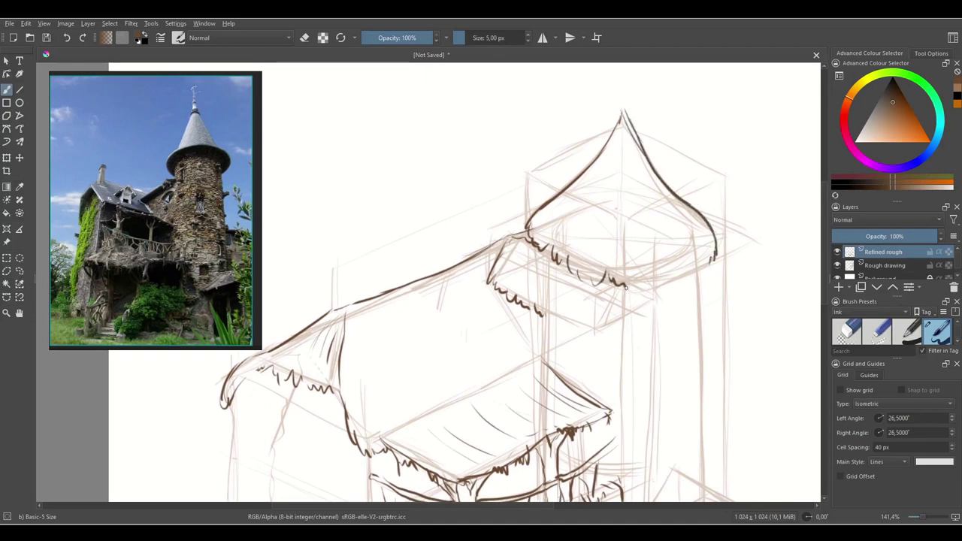
mouse_move(699, 252)
mouse_down()
mouse_move(690, 279)
mouse_move(663, 286)
mouse_up()
mouse_move(622, 118)
mouse_down()
mouse_move(606, 147)
mouse_move(639, 151)
mouse_move(628, 149)
mouse_up()
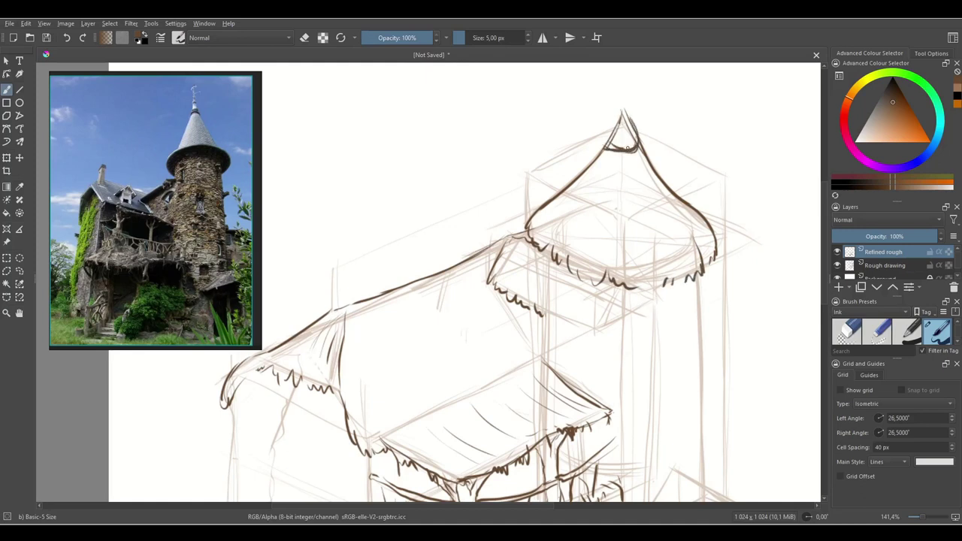
key(ctrl+z)
key(ctrl+z)
key(ctrl+z)
- Draw a small cap at the tip of the tower roof and add flowing lines down the cone
drag(623, 111, 609, 143)
drag(610, 143, 638, 146)
mouse_move(626, 109)
mouse_down()
mouse_move(640, 143)
mouse_move(613, 134)
mouse_up()
mouse_move(627, 103)
mouse_down()
mouse_move(616, 139)
mouse_move(630, 152)
mouse_move(578, 201)
mouse_up()
mouse_move(610, 159)
mouse_down()
mouse_move(549, 218)
mouse_move(611, 187)
mouse_move(591, 261)
mouse_up()
drag(630, 175, 652, 211)
drag(633, 161, 680, 239)
drag(661, 237, 664, 248)
drag(656, 292, 676, 202)
drag(662, 158, 666, 176)
- Draw the tower's two long vertical wall edges below its conical roof
drag(723, 296, 670, 245)
drag(517, 129, 512, 216)
drag(676, 165, 658, 130)
mouse_move(647, 98)
mouse_down()
mouse_move(652, 309)
mouse_move(601, 326)
mouse_move(579, 349)
mouse_move(626, 381)
mouse_up()
- Outline the annex's peaked roof with ragged eaves, its outer wall edge and the doorstep
mouse_move(624, 295)
mouse_down()
mouse_move(691, 329)
mouse_move(720, 358)
mouse_up()
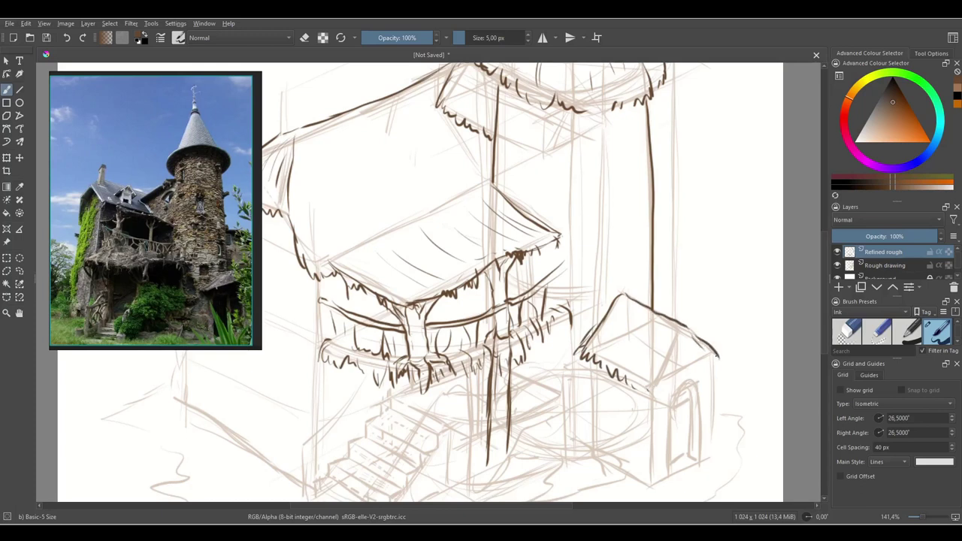
drag(686, 331, 708, 368)
mouse_move(679, 331)
mouse_down()
mouse_move(673, 373)
mouse_move(651, 390)
mouse_move(696, 370)
mouse_move(713, 282)
mouse_move(705, 353)
mouse_move(679, 354)
mouse_move(694, 365)
mouse_move(672, 380)
mouse_up()
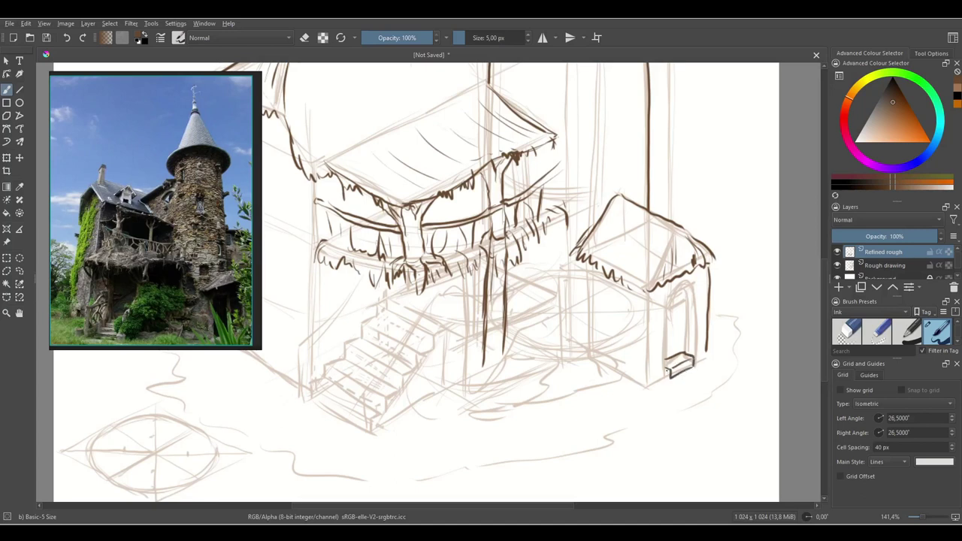
- Draw the annex's arched doorway with an inner edge, and trace the wall's front corner and base
mouse_move(665, 368)
mouse_down()
mouse_move(679, 283)
mouse_move(692, 289)
mouse_move(696, 350)
mouse_up()
drag(681, 285, 687, 353)
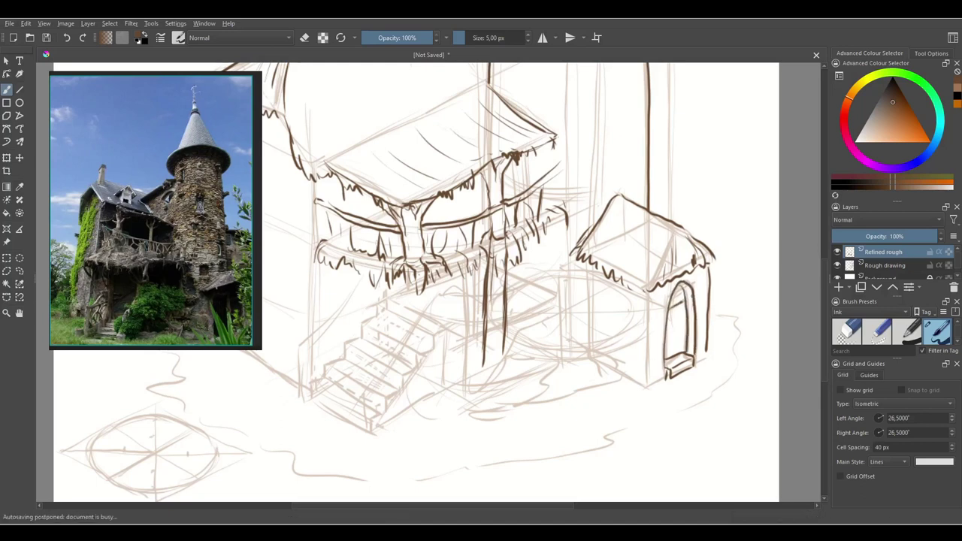
drag(647, 294, 647, 387)
- Outline an irregular shrub mass in front of the annex and tower base, with a few inner contour lines
drag(588, 287, 588, 315)
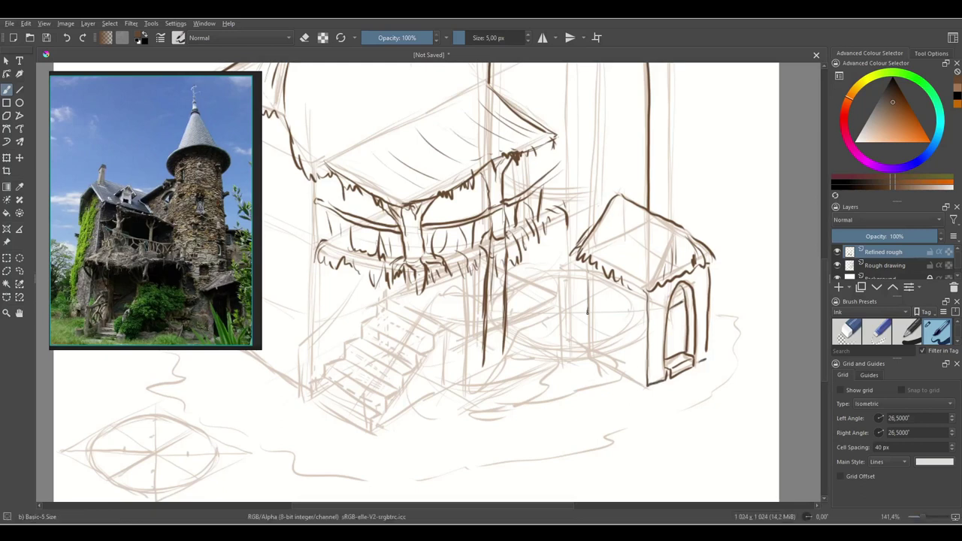
drag(615, 396, 652, 351)
mouse_move(619, 281)
mouse_down()
mouse_move(669, 342)
mouse_move(588, 364)
mouse_move(535, 358)
mouse_up()
drag(549, 324, 543, 354)
drag(542, 340, 539, 354)
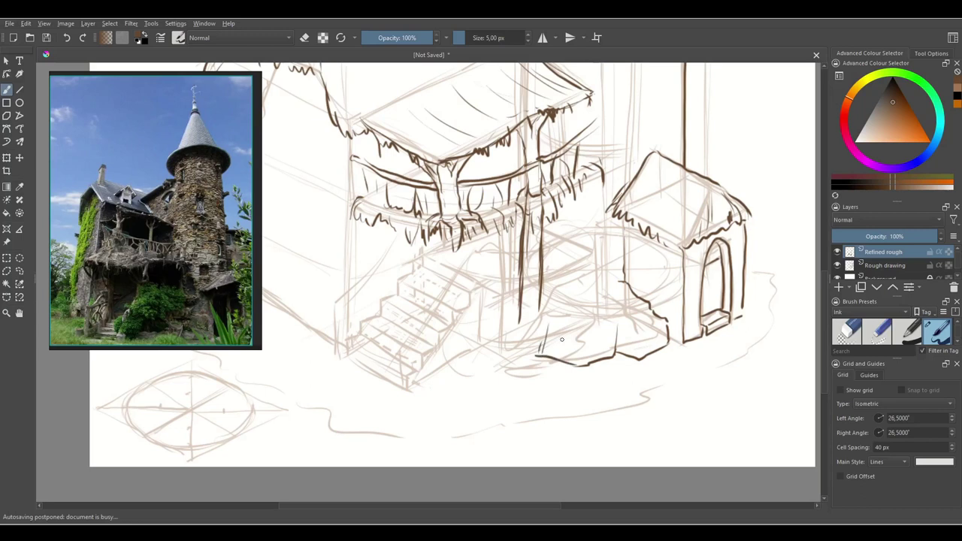
mouse_move(619, 307)
mouse_down()
mouse_move(609, 323)
mouse_move(610, 312)
mouse_up()
drag(616, 264, 580, 271)
drag(575, 277, 558, 302)
drag(516, 266, 573, 265)
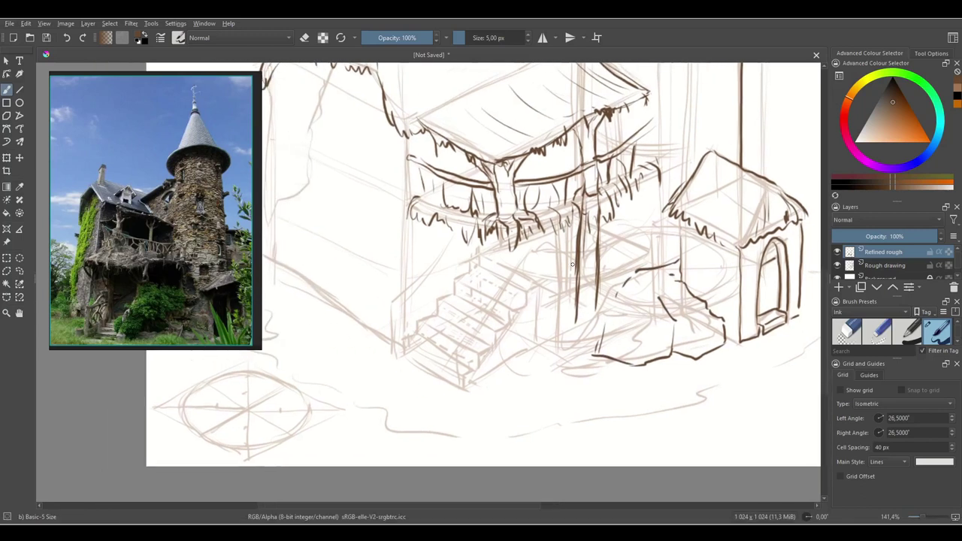
- Outline a second, rounded shrub around the foot of the balcony post, joining the first one
mouse_move(636, 241)
mouse_down()
mouse_move(650, 236)
mouse_move(673, 254)
mouse_move(675, 275)
mouse_move(621, 233)
mouse_move(610, 248)
mouse_move(539, 251)
mouse_move(517, 267)
mouse_move(537, 342)
mouse_up()
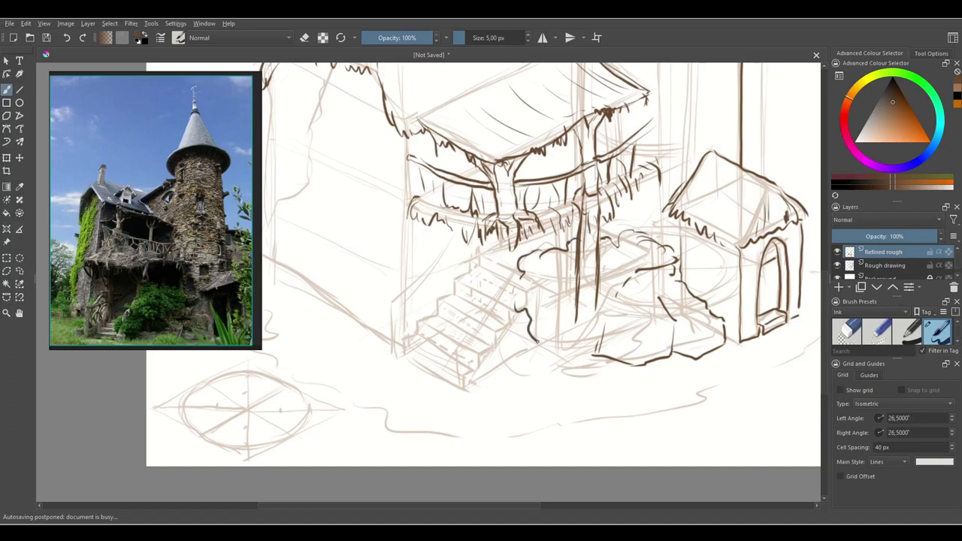
drag(621, 305, 604, 342)
mouse_move(533, 340)
mouse_down()
mouse_move(530, 349)
mouse_move(575, 362)
mouse_move(594, 354)
mouse_up()
- Erase the long balcony post's lines where the shrub and the balcony's fringed edge overlap it
key(e)
mouse_move(566, 305)
mouse_down()
mouse_move(592, 284)
mouse_move(594, 301)
mouse_up()
mouse_move(587, 227)
mouse_down()
mouse_move(591, 200)
mouse_move(583, 226)
mouse_up()
key(e)
mouse_move(587, 210)
mouse_down()
mouse_move(585, 228)
mouse_move(596, 219)
mouse_up()
key(x)
key(ctrl+z)
key(e)
key(e)
key(e)
drag(600, 200, 597, 215)
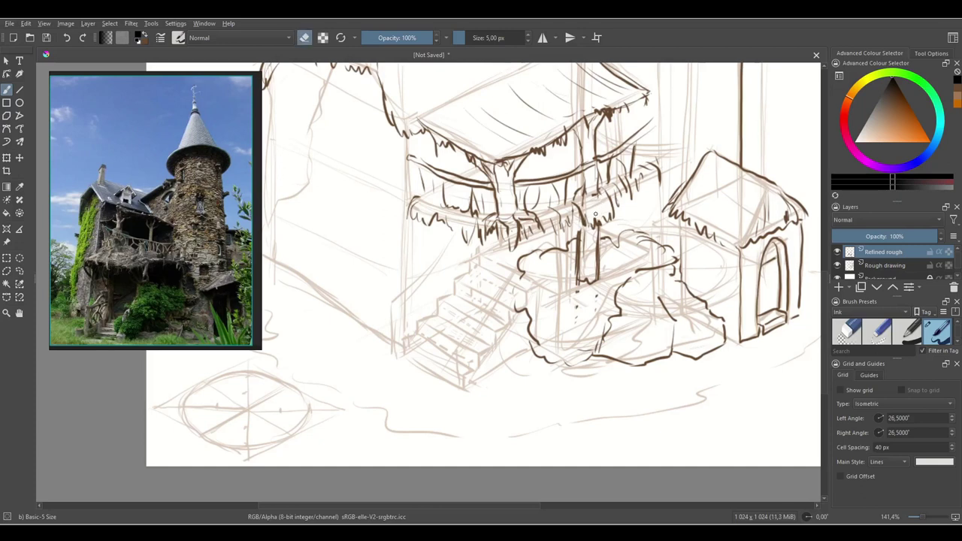
key(e)
drag(593, 195, 558, 206)
key(ctrl+z)
key(x)
drag(473, 357, 587, 346)
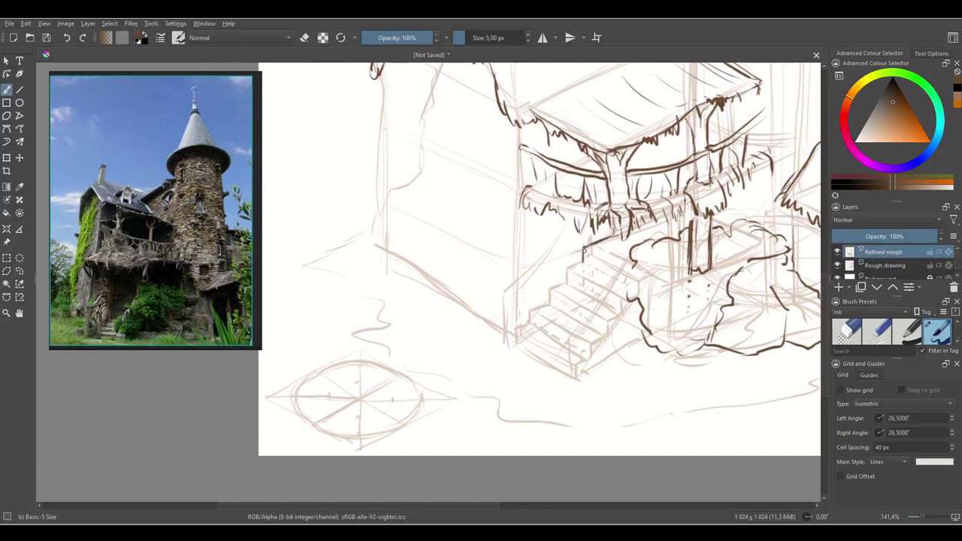
mouse_move(587, 253)
mouse_down()
mouse_move(629, 271)
mouse_move(615, 280)
mouse_move(634, 287)
mouse_up()
key(ctrl+z)
key(ctrl+z)
key(ctrl+z)
key(ctrl+z)
- Draw the stair landing beneath the balcony with a thick front edge, and the first step below it
mouse_move(584, 253)
mouse_down()
mouse_move(640, 283)
mouse_move(675, 267)
mouse_up()
drag(645, 282, 671, 274)
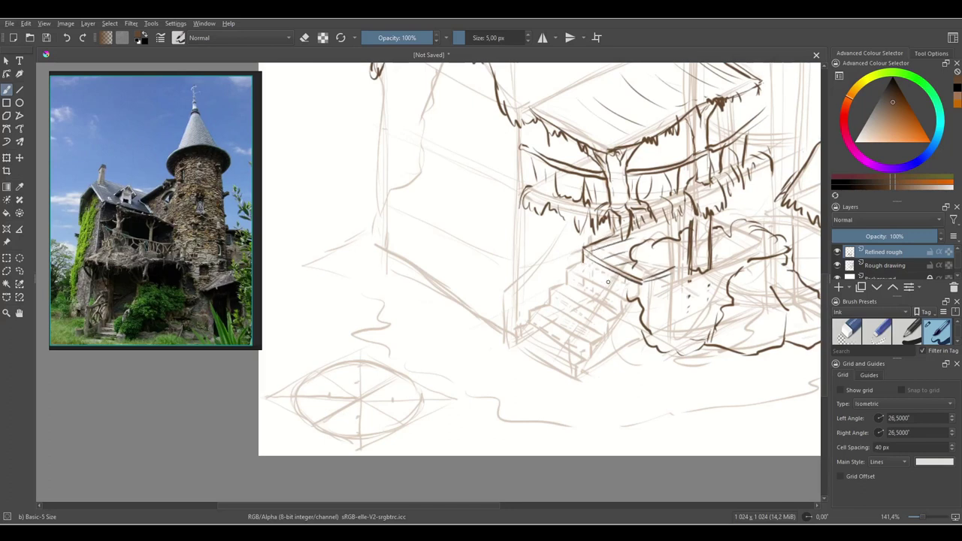
mouse_move(581, 260)
mouse_down()
mouse_move(639, 289)
mouse_move(618, 297)
mouse_up()
drag(569, 278, 621, 302)
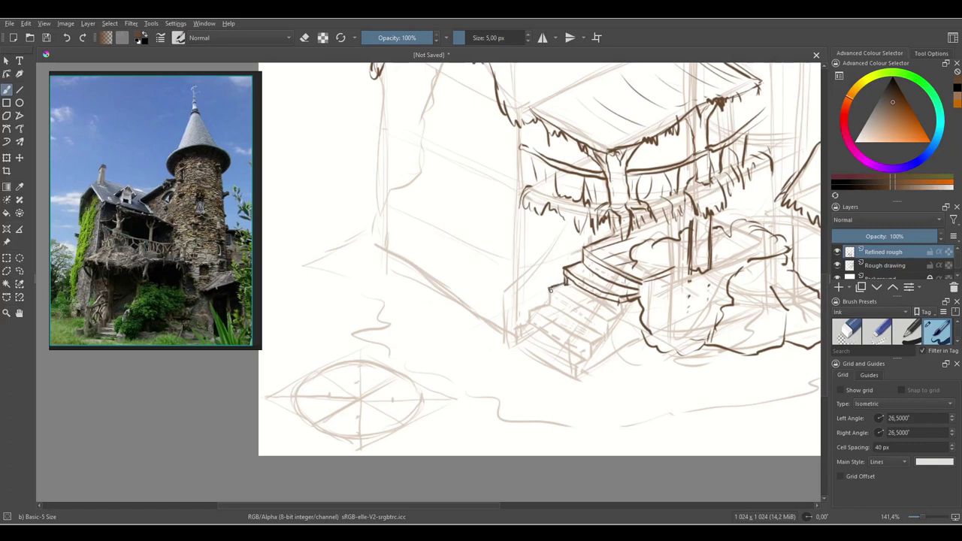
- Draw the next curved steps of the staircase below the first one, each with a thick front edge
drag(558, 294, 612, 321)
key(ctrl+z)
mouse_move(553, 290)
mouse_down()
mouse_move(594, 315)
mouse_move(610, 321)
mouse_move(577, 293)
mouse_move(621, 316)
mouse_up()
mouse_move(552, 293)
mouse_down()
mouse_move(609, 324)
mouse_move(557, 290)
mouse_move(557, 274)
mouse_up()
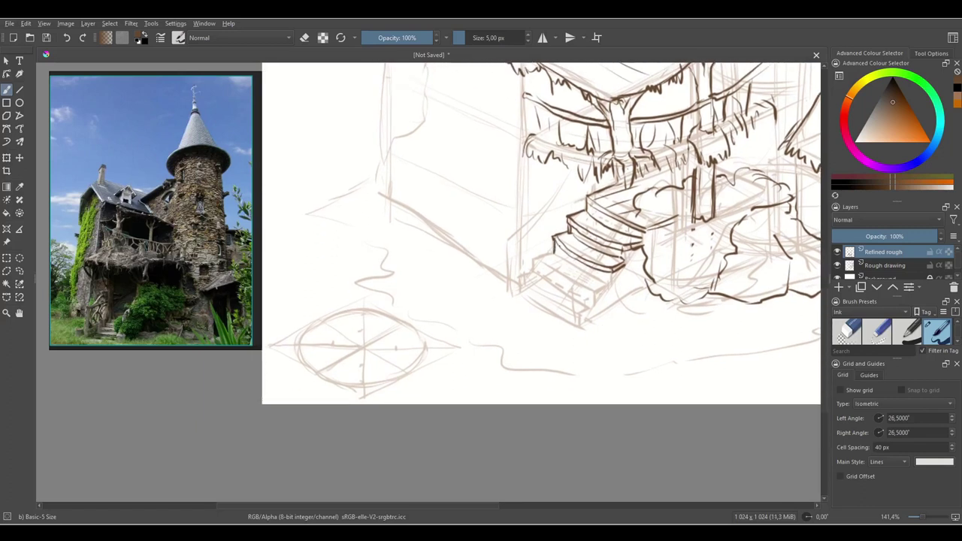
drag(566, 263, 614, 289)
drag(540, 261, 608, 287)
mouse_move(535, 264)
mouse_down()
mouse_move(586, 290)
mouse_move(607, 285)
mouse_move(568, 258)
mouse_up()
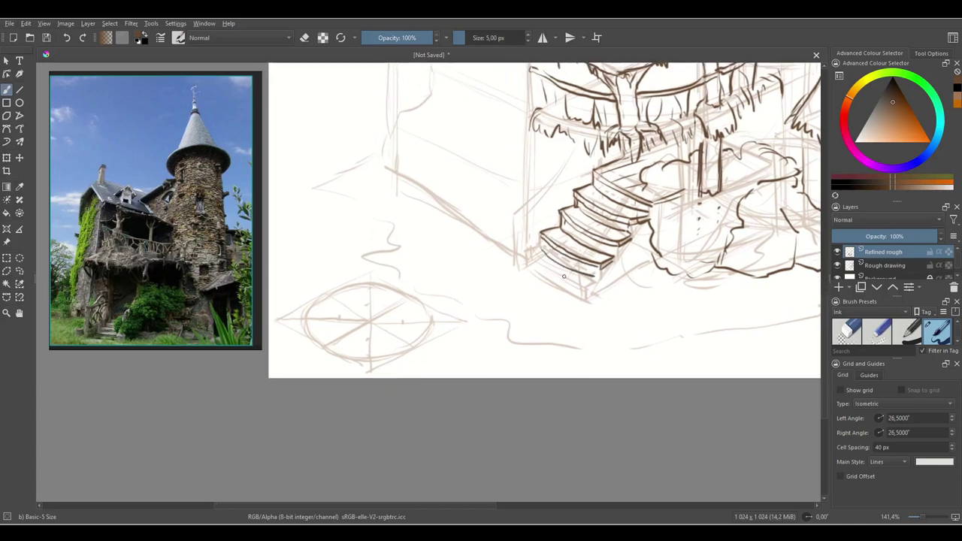
- Complete the bottom stair step and draw the staircase's slanted side support down to the ground
mouse_move(523, 252)
mouse_down()
mouse_move(587, 287)
mouse_move(568, 278)
mouse_move(587, 288)
mouse_move(583, 302)
mouse_move(587, 291)
mouse_up()
mouse_move(587, 288)
mouse_down()
mouse_move(588, 298)
mouse_move(598, 279)
mouse_up()
drag(622, 246, 615, 261)
mouse_move(637, 223)
mouse_down()
mouse_move(639, 245)
mouse_move(604, 289)
mouse_up()
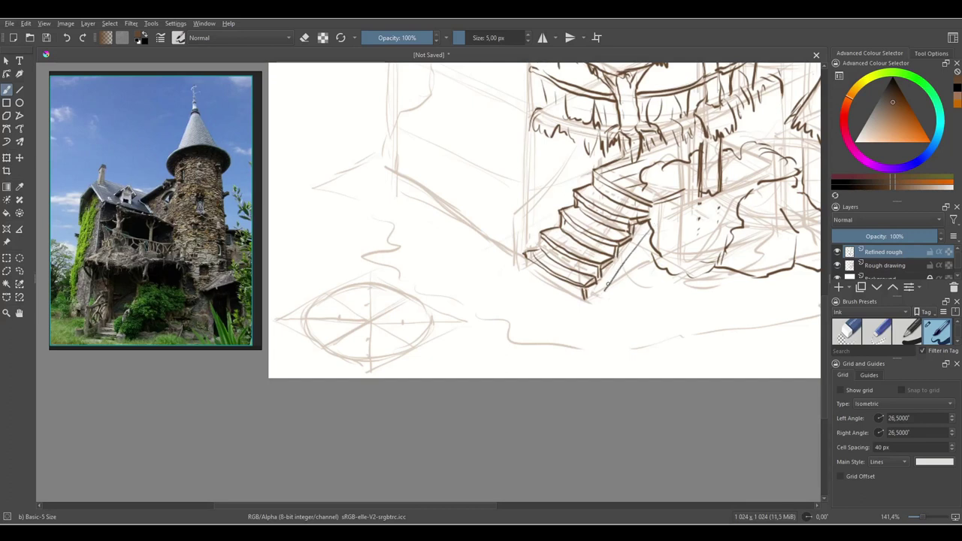
drag(525, 255, 528, 267)
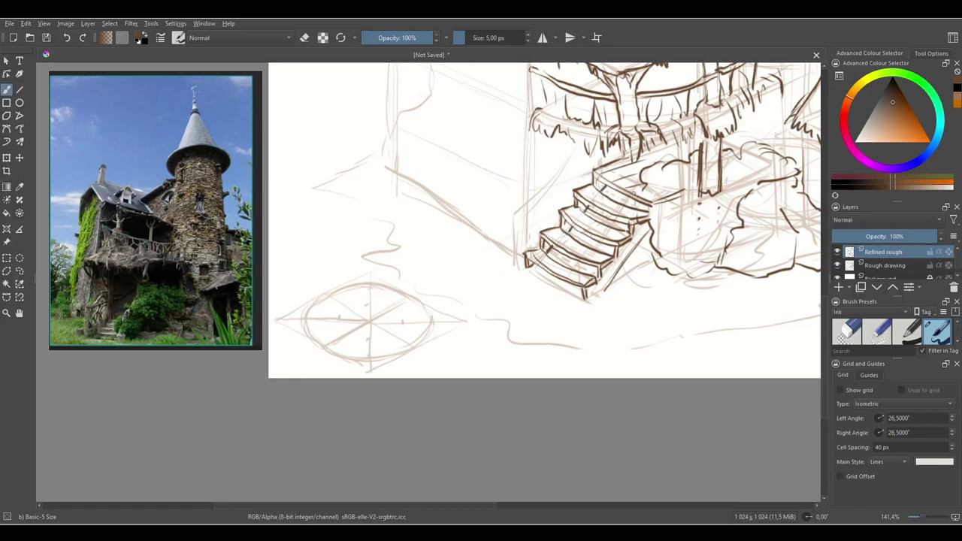
drag(677, 326, 674, 325)
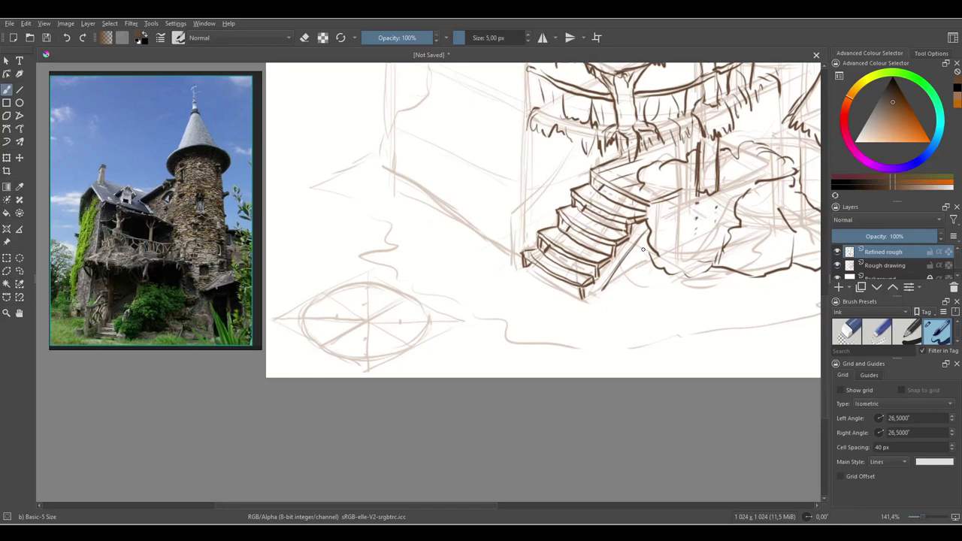
mouse_move(651, 249)
mouse_down()
mouse_move(619, 266)
mouse_move(650, 250)
mouse_move(642, 239)
mouse_move(640, 254)
mouse_move(603, 287)
mouse_move(649, 264)
mouse_move(592, 293)
mouse_move(608, 272)
mouse_move(690, 340)
mouse_move(635, 409)
mouse_up()
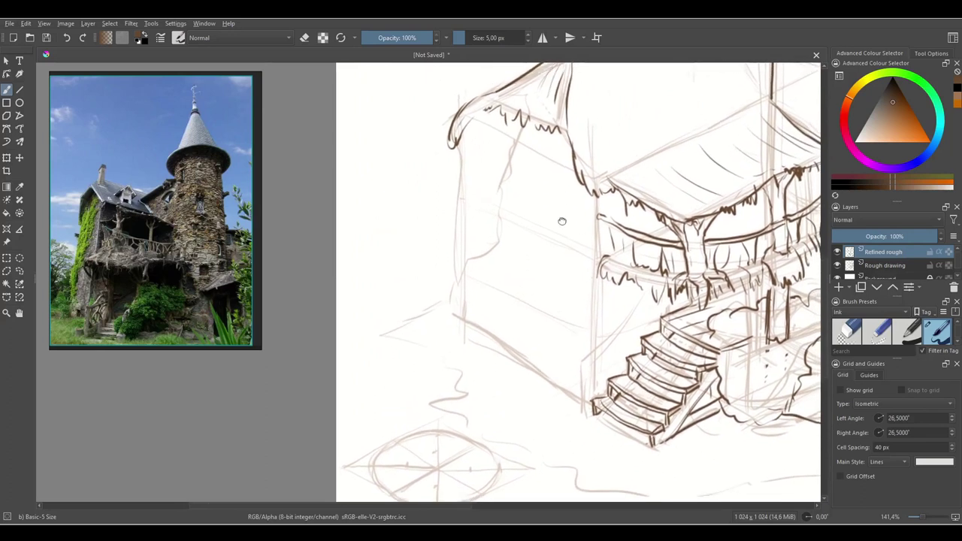
- Outline the hanging ivy on the left wall with a wavy edge from the eaves down to a pointed tip
drag(563, 221, 571, 264)
drag(470, 183, 462, 309)
mouse_move(530, 176)
mouse_down()
mouse_move(522, 216)
mouse_move(505, 233)
mouse_move(506, 279)
mouse_move(479, 308)
mouse_up()
mouse_move(595, 266)
mouse_down()
mouse_move(584, 234)
mouse_move(559, 216)
mouse_up()
- Draw a slim chimney shaft with a rounded foot on the front slope of the main roof
mouse_move(743, 312)
mouse_down()
mouse_move(682, 319)
mouse_move(653, 373)
mouse_move(626, 387)
mouse_move(600, 443)
mouse_up()
drag(569, 293, 649, 298)
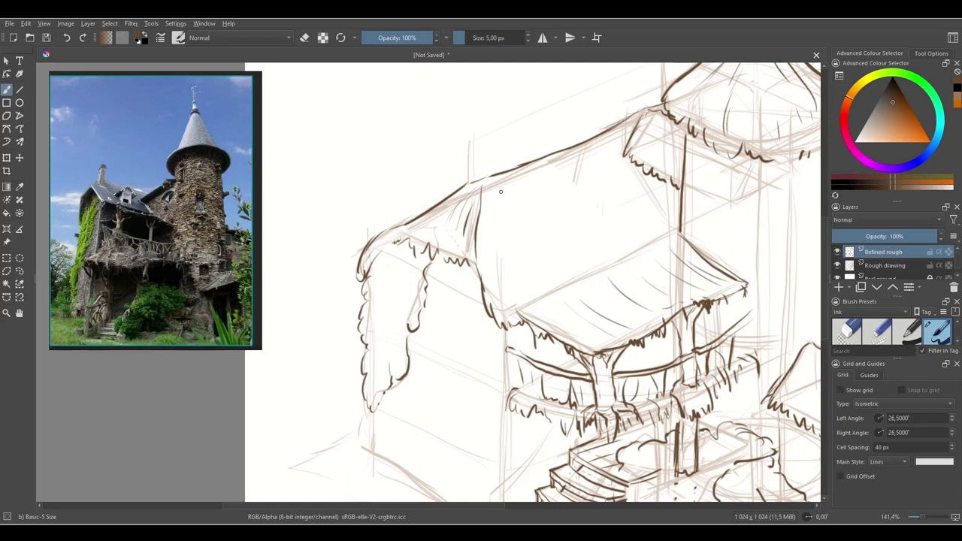
drag(500, 158, 501, 226)
drag(527, 145, 529, 222)
drag(527, 164, 531, 237)
drag(539, 182, 528, 249)
mouse_move(504, 187)
mouse_down()
mouse_move(504, 230)
mouse_move(531, 239)
mouse_up()
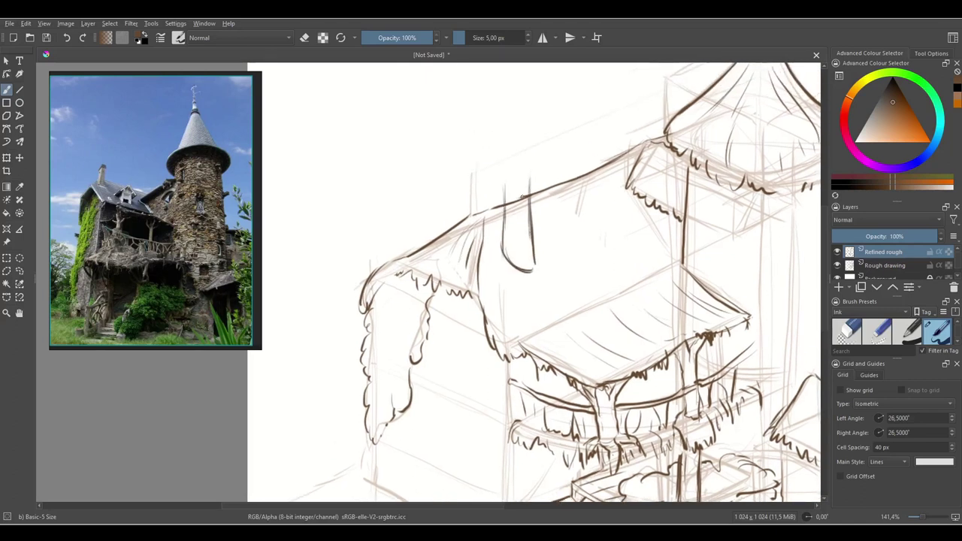
- Top the chimney with a small pointed cone cap and reinforce the shaft and cap outlines
drag(513, 159, 497, 182)
drag(518, 146, 534, 175)
mouse_move(522, 151)
mouse_down()
mouse_move(542, 182)
mouse_move(535, 187)
mouse_move(540, 179)
mouse_up()
mouse_move(516, 148)
mouse_down()
mouse_move(498, 182)
mouse_move(538, 182)
mouse_move(502, 223)
mouse_move(501, 244)
mouse_up()
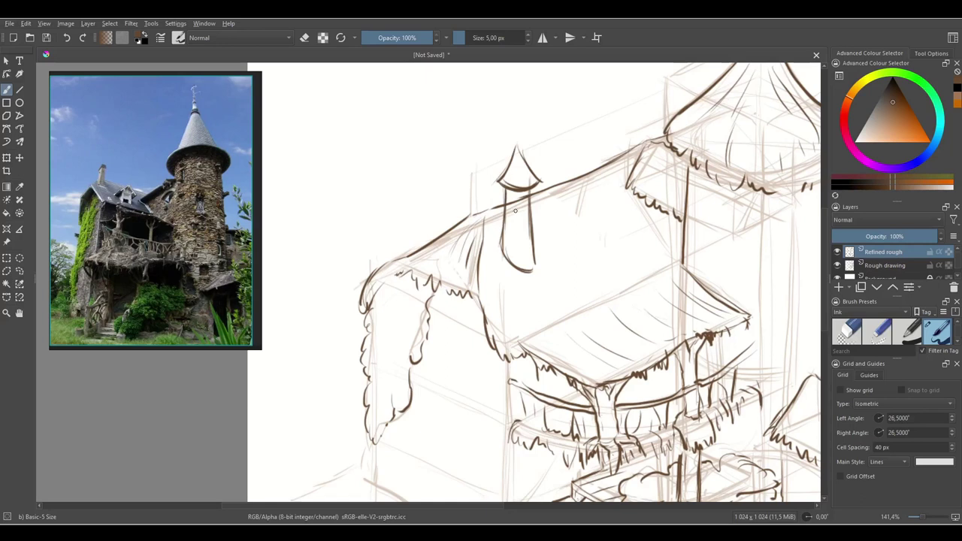
mouse_move(506, 190)
mouse_down()
mouse_move(501, 236)
mouse_move(528, 251)
mouse_up()
drag(528, 197, 534, 269)
drag(497, 183, 527, 198)
mouse_move(517, 147)
mouse_down()
mouse_move(556, 156)
mouse_move(558, 202)
mouse_up()
drag(524, 184, 536, 214)
- Draw two narrow upright windows with inner frame lines on the tower, below its fringed roof
drag(723, 346, 505, 285)
mouse_move(624, 272)
mouse_down()
mouse_move(655, 229)
mouse_move(655, 204)
mouse_up()
drag(573, 172, 590, 226)
mouse_move(538, 164)
mouse_down()
mouse_move(537, 229)
mouse_move(537, 221)
mouse_up()
drag(554, 171, 555, 225)
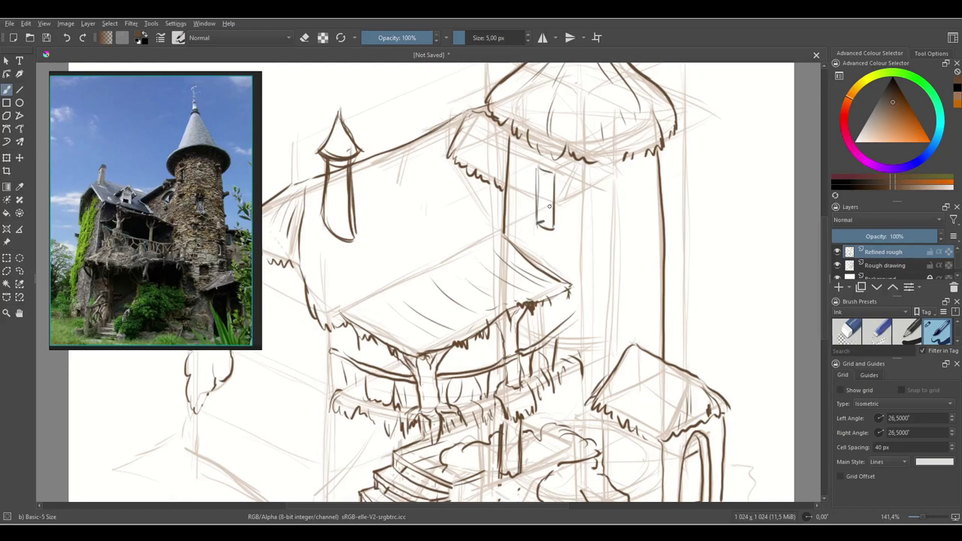
drag(547, 187, 546, 219)
drag(628, 204, 630, 253)
mouse_move(629, 202)
mouse_down()
mouse_move(640, 198)
mouse_move(644, 248)
mouse_move(633, 256)
mouse_up()
drag(636, 205, 639, 256)
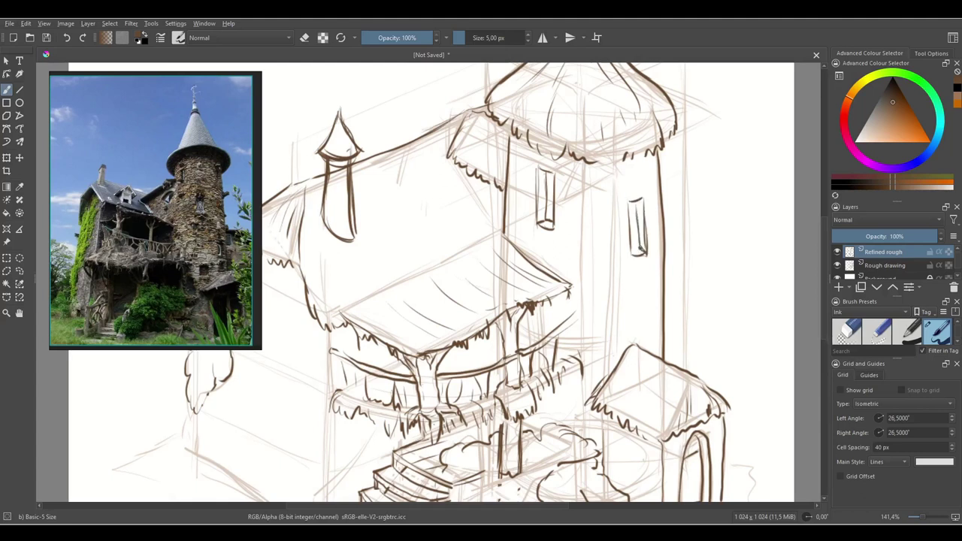
- Draw a wider framed window lower on the tower, between the balcony and the annex, with an inner ornament
drag(639, 335, 641, 201)
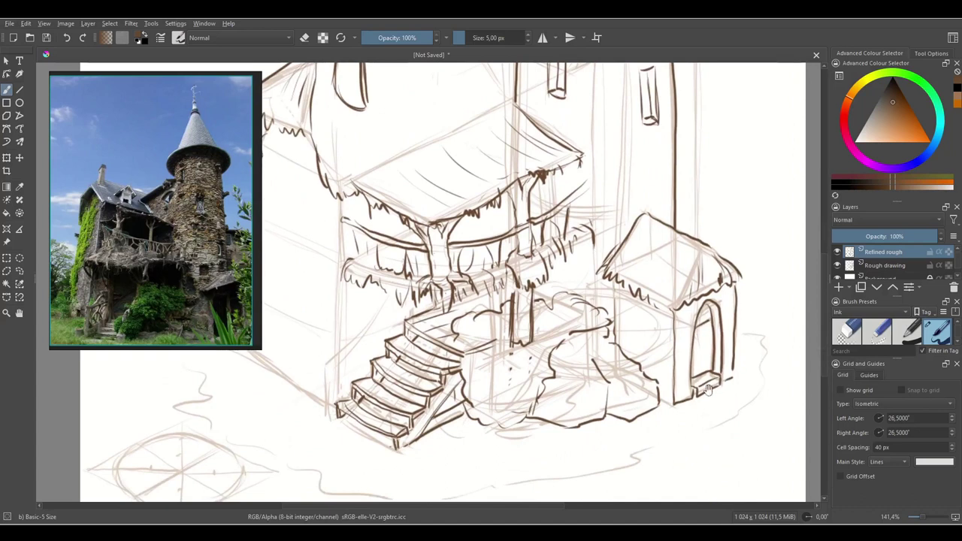
drag(643, 344, 661, 346)
scroll(659, 346, up, 2)
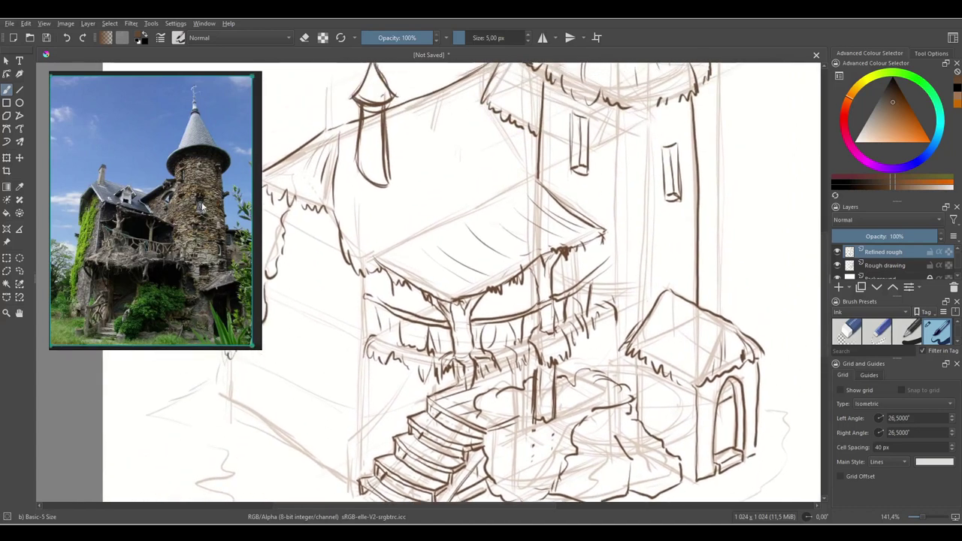
mouse_move(617, 261)
mouse_down()
mouse_move(616, 211)
mouse_move(635, 205)
mouse_move(642, 268)
mouse_up()
mouse_move(616, 235)
mouse_down()
mouse_move(617, 267)
mouse_move(650, 262)
mouse_move(630, 274)
mouse_move(635, 213)
mouse_move(641, 267)
mouse_up()
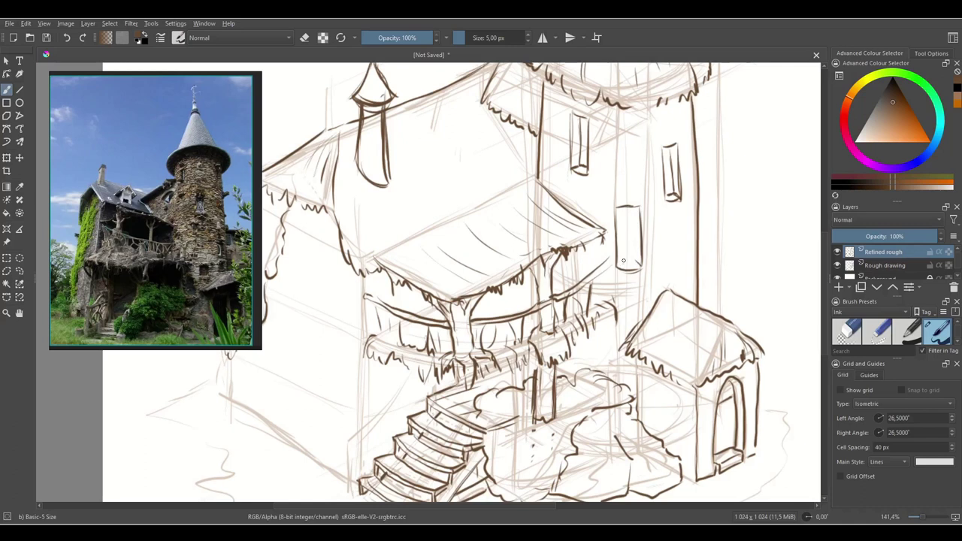
mouse_move(633, 209)
mouse_down()
mouse_move(637, 261)
mouse_move(624, 252)
mouse_up()
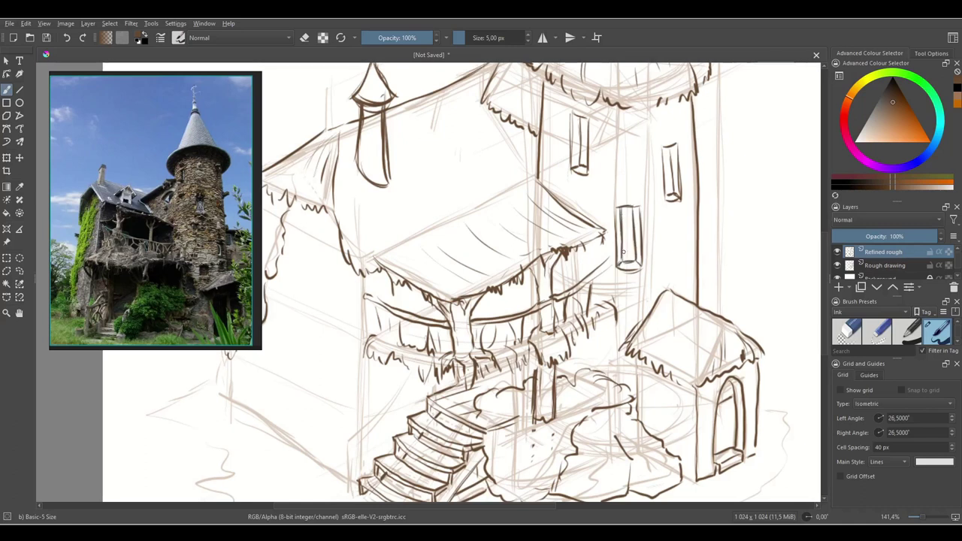
drag(636, 207, 637, 255)
drag(626, 221, 627, 249)
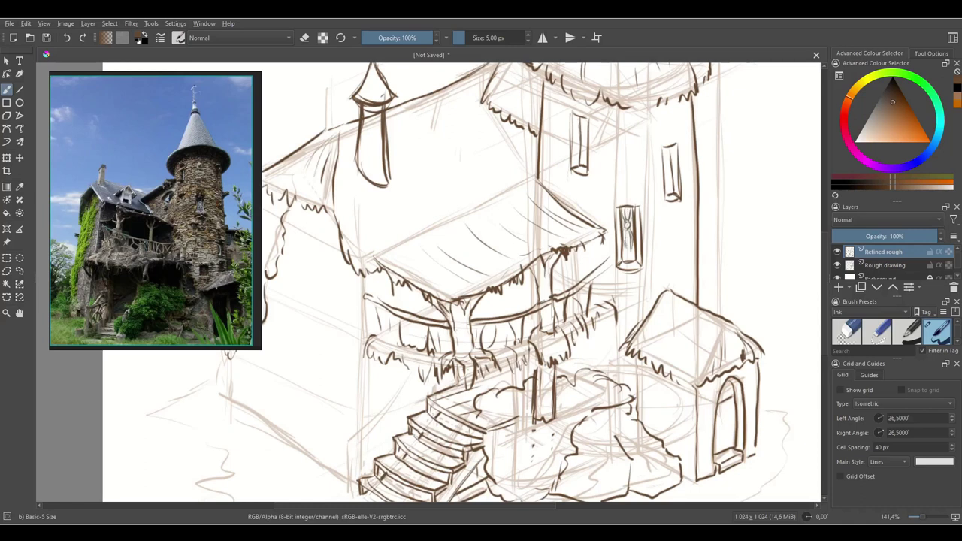
drag(628, 228, 632, 257)
- Trace the left wall's slanted base line and its vertical corner edges down to the foot of the stairs
mouse_move(775, 416)
mouse_down()
mouse_move(716, 471)
mouse_move(724, 409)
mouse_move(776, 264)
mouse_up()
mouse_move(675, 365)
mouse_down()
mouse_move(632, 372)
mouse_move(674, 375)
mouse_up()
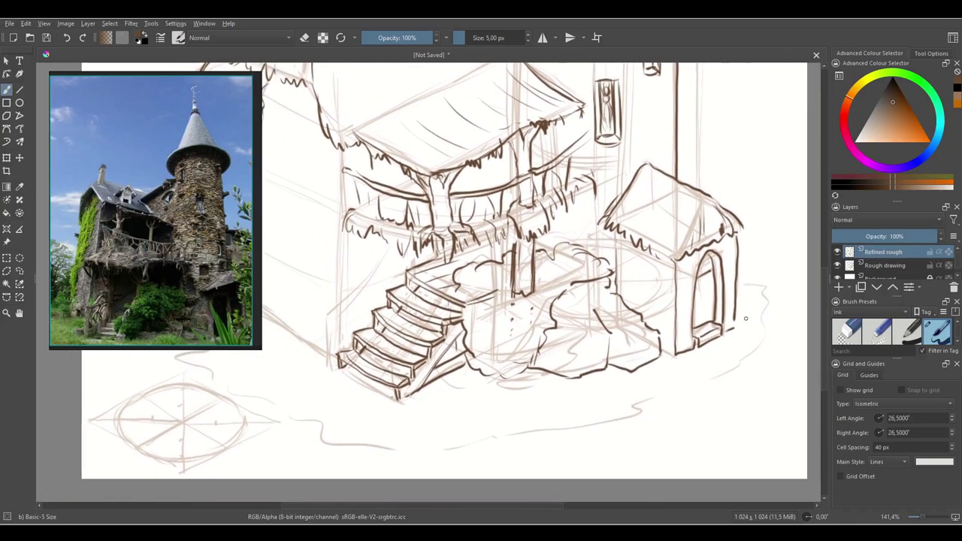
drag(542, 399, 812, 388)
mouse_move(481, 219)
mouse_down()
mouse_move(481, 259)
mouse_move(607, 340)
mouse_up()
drag(612, 197, 612, 327)
drag(613, 226, 613, 293)
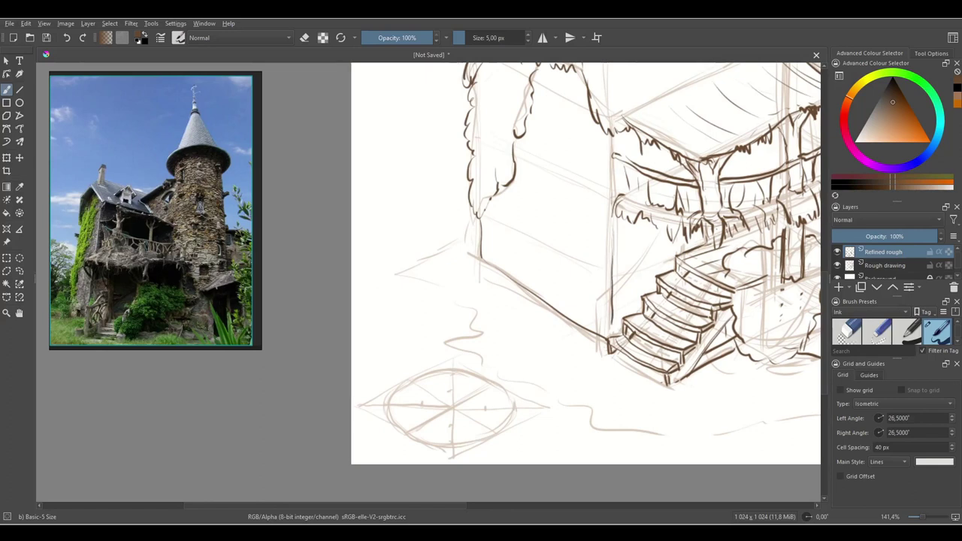
- Draw a branch-like handrail with supporting posts along the wall side of the staircase
drag(670, 322, 637, 333)
mouse_move(624, 250)
mouse_down()
mouse_move(561, 323)
mouse_move(641, 253)
mouse_up()
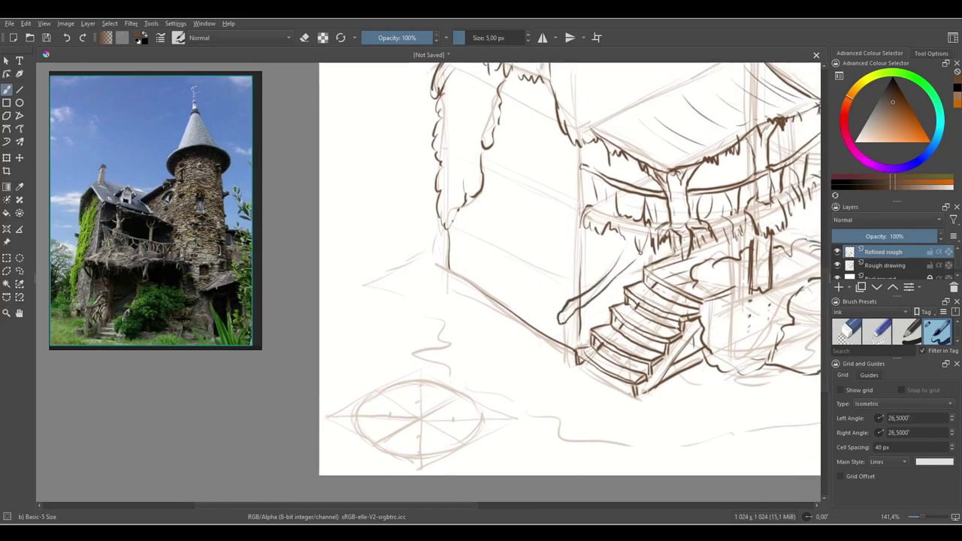
mouse_move(573, 322)
mouse_down()
mouse_move(571, 358)
mouse_move(574, 351)
mouse_up()
mouse_move(596, 301)
mouse_down()
mouse_move(599, 328)
mouse_move(621, 268)
mouse_up()
drag(622, 267, 622, 291)
- Draw the outer handrail across the stairs, with uneven branch-like posts beneath it
mouse_move(722, 302)
mouse_down()
mouse_move(659, 276)
mouse_move(591, 302)
mouse_move(568, 341)
mouse_up()
mouse_move(629, 255)
mouse_down()
mouse_move(580, 320)
mouse_move(581, 376)
mouse_up()
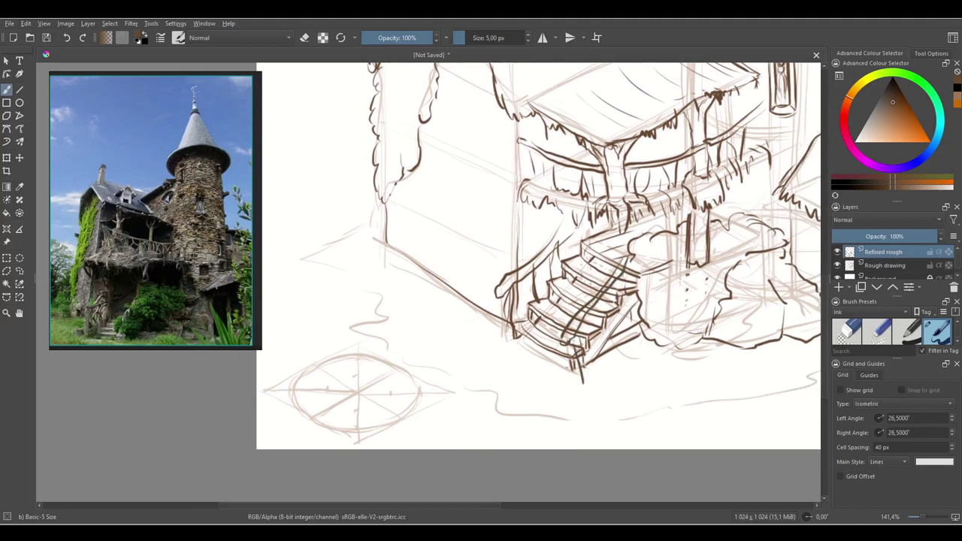
drag(599, 299, 592, 355)
drag(599, 317, 595, 352)
drag(618, 280, 596, 366)
drag(606, 328, 603, 349)
drag(623, 279, 618, 355)
drag(625, 302, 621, 358)
- Hide the Rough drawing layer to check the refined lines on their own, and show it again
drag(698, 317, 603, 334)
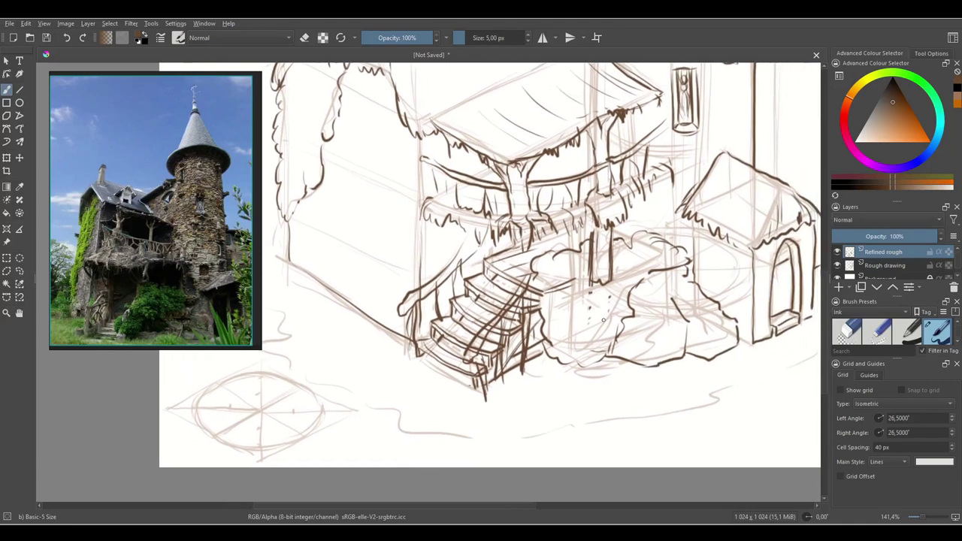
mouse_move(662, 103)
mouse_down()
mouse_move(583, 208)
mouse_move(578, 300)
mouse_move(652, 237)
mouse_up()
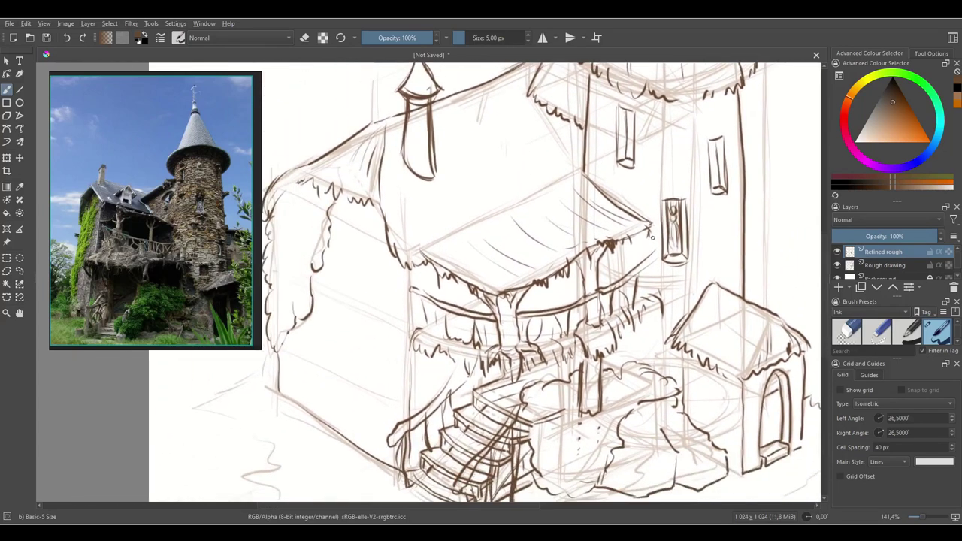
key(1)
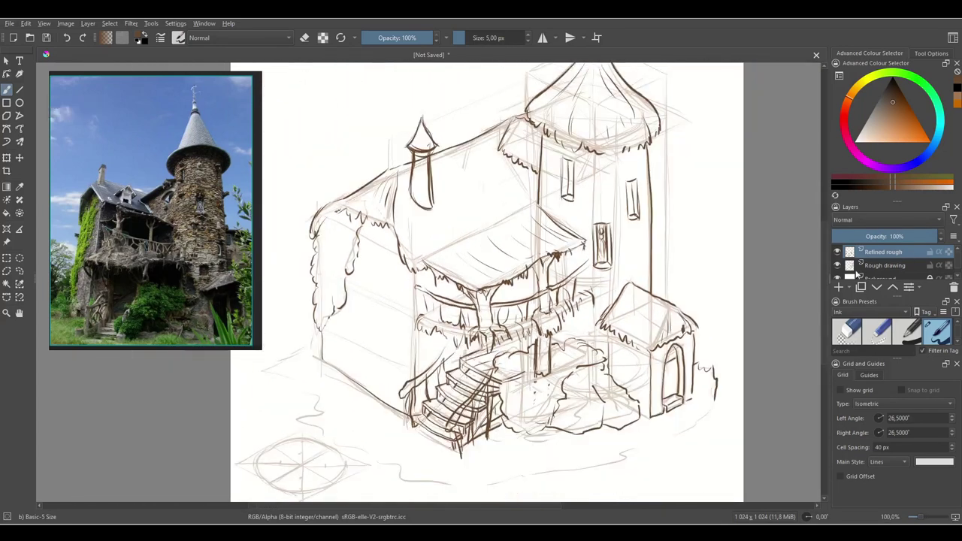
click(838, 266)
drag(674, 492, 686, 467)
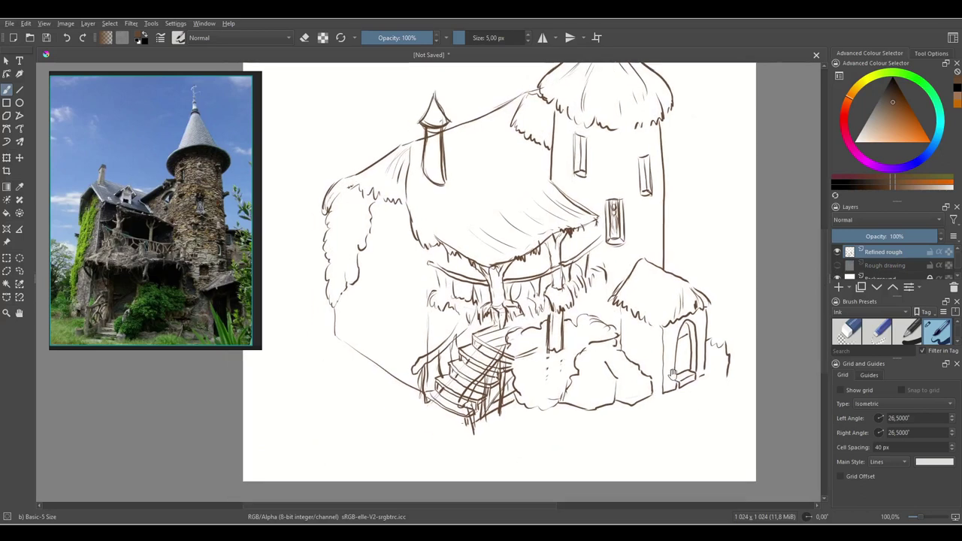
click(837, 266)
- Draw two small openings along the left wall's base and a taller framed window above them
drag(411, 261, 409, 299)
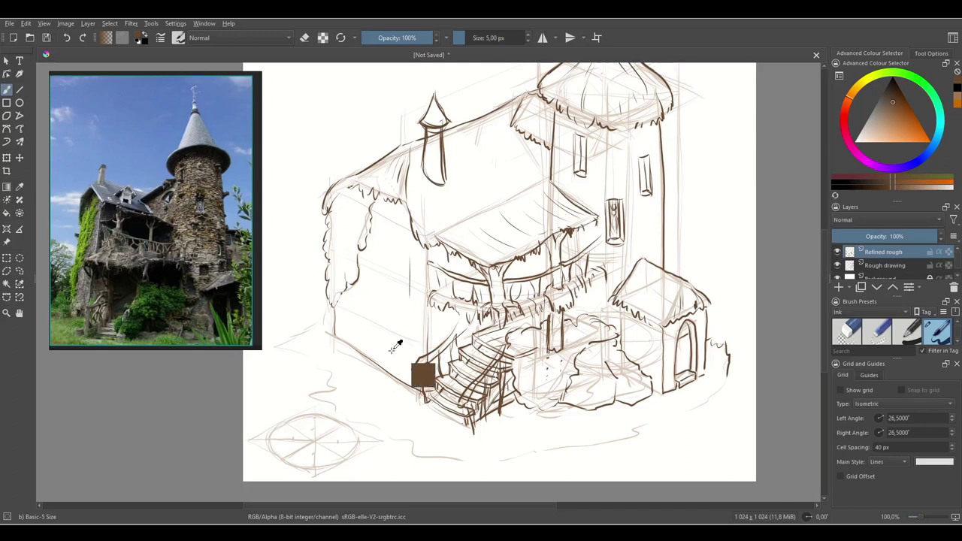
key(ctrl+z)
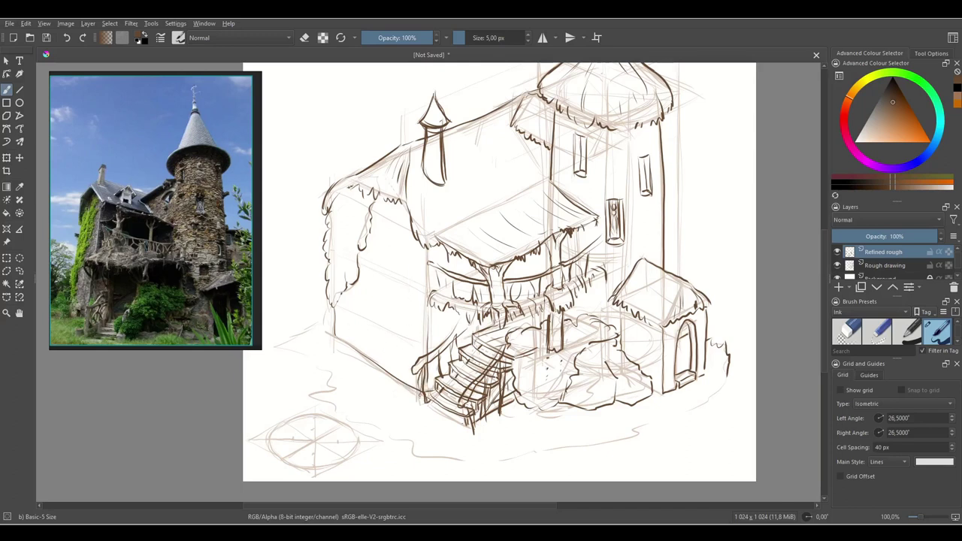
mouse_move(352, 329)
mouse_down()
mouse_move(352, 349)
mouse_move(403, 376)
mouse_up()
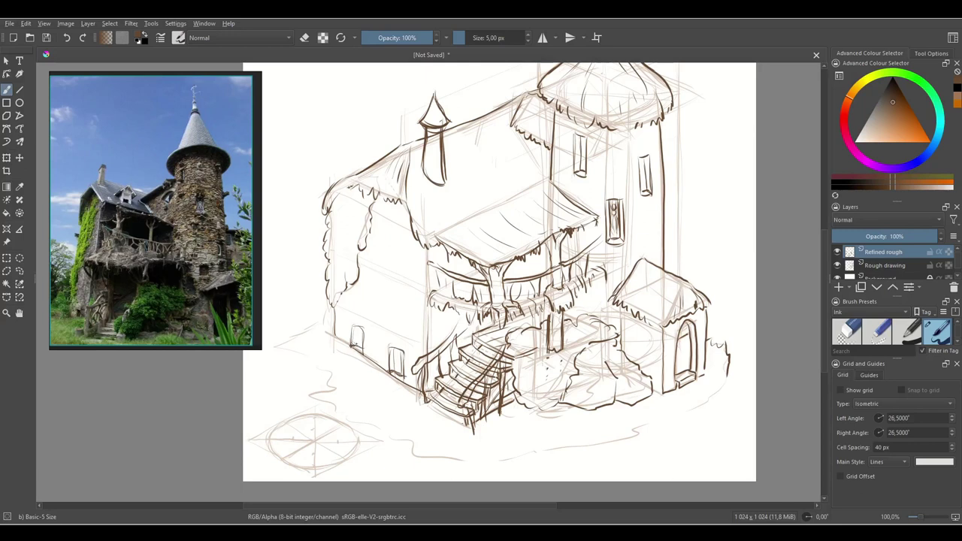
drag(352, 342, 359, 333)
mouse_move(382, 283)
mouse_down()
mouse_move(380, 319)
mouse_move(393, 326)
mouse_up()
mouse_move(380, 289)
mouse_down()
mouse_move(379, 320)
mouse_move(395, 323)
mouse_move(387, 287)
mouse_up()
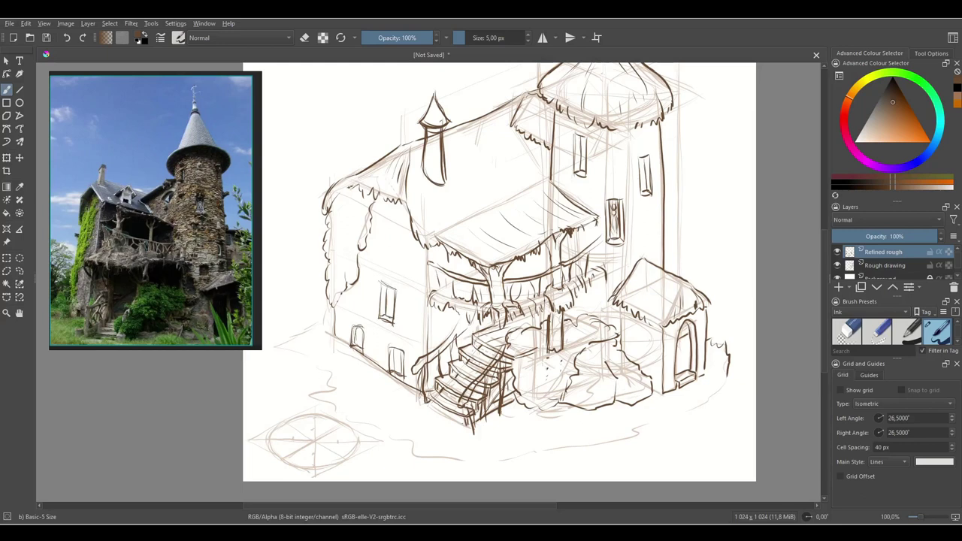
- Draw two small framed windows under the left wall's eaves, one of them beside the ivy edge
drag(401, 247, 402, 228)
drag(406, 246, 413, 250)
scroll(320, 249, up, 3)
mouse_move(492, 162)
mouse_down()
mouse_move(493, 229)
mouse_move(494, 212)
mouse_up()
drag(464, 146, 491, 162)
drag(457, 219, 487, 228)
drag(465, 147, 493, 157)
mouse_move(468, 212)
mouse_down()
mouse_move(493, 220)
mouse_move(467, 213)
mouse_up()
drag(467, 161, 468, 203)
drag(493, 163, 490, 226)
drag(494, 163, 492, 235)
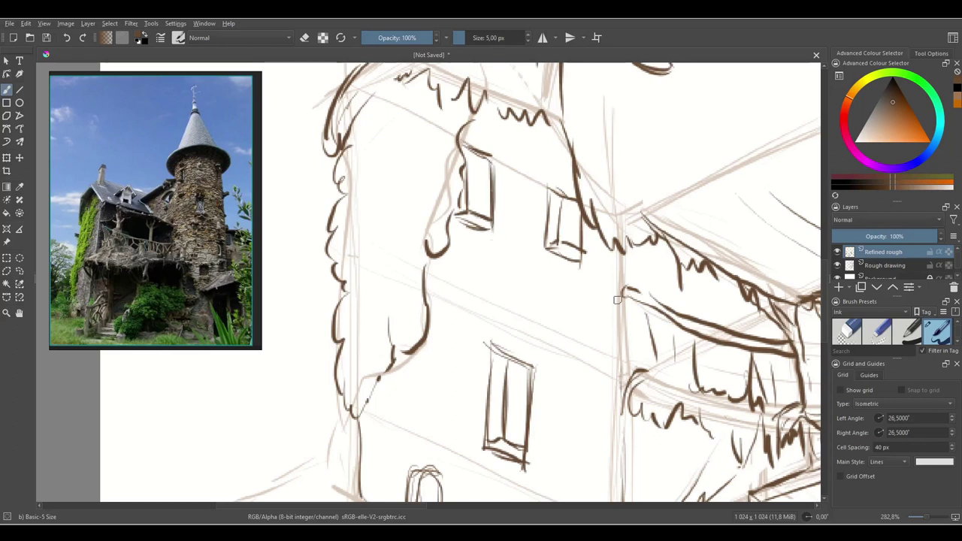
- View the whole drawing with the Rough drawing layer switched off and on to compare both versions
key(minus)
key(minus)
key(minus)
key(minus)
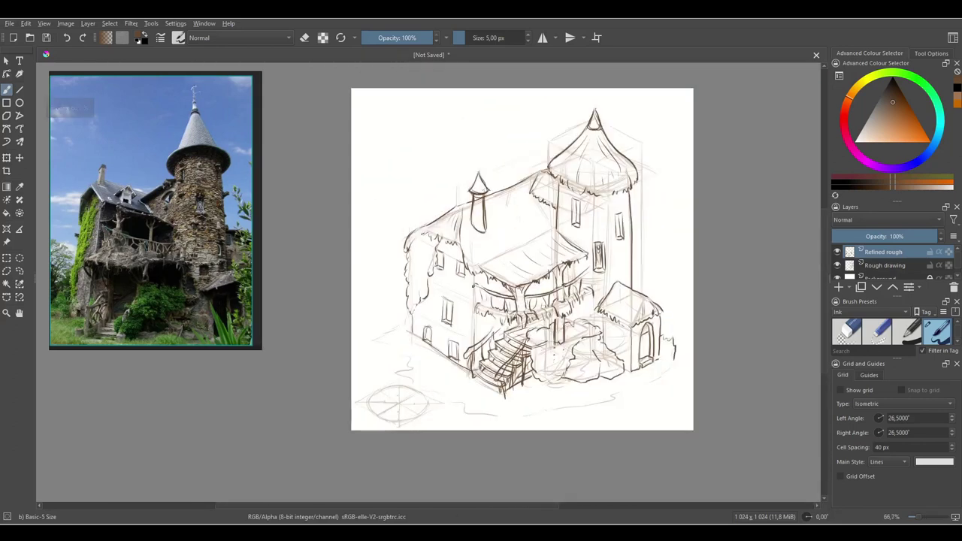
click(838, 265)
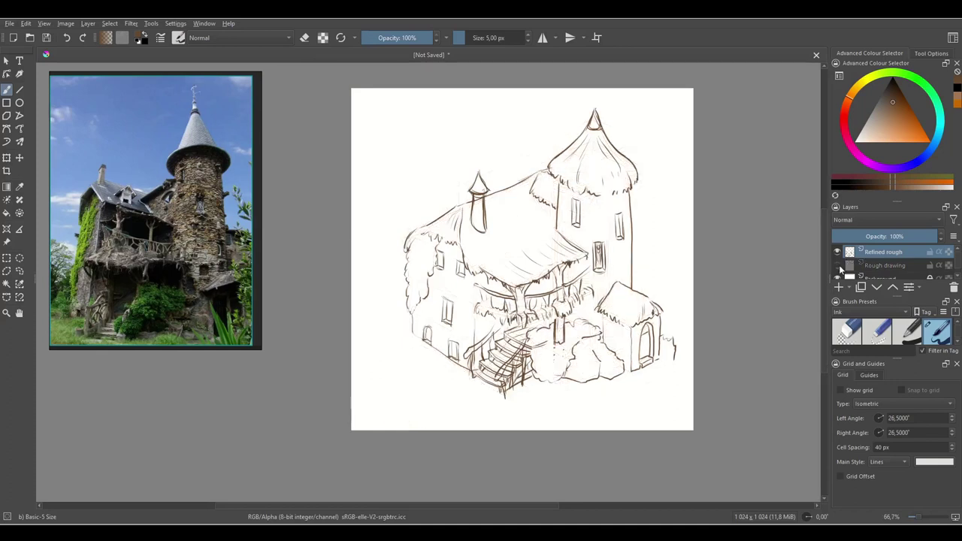
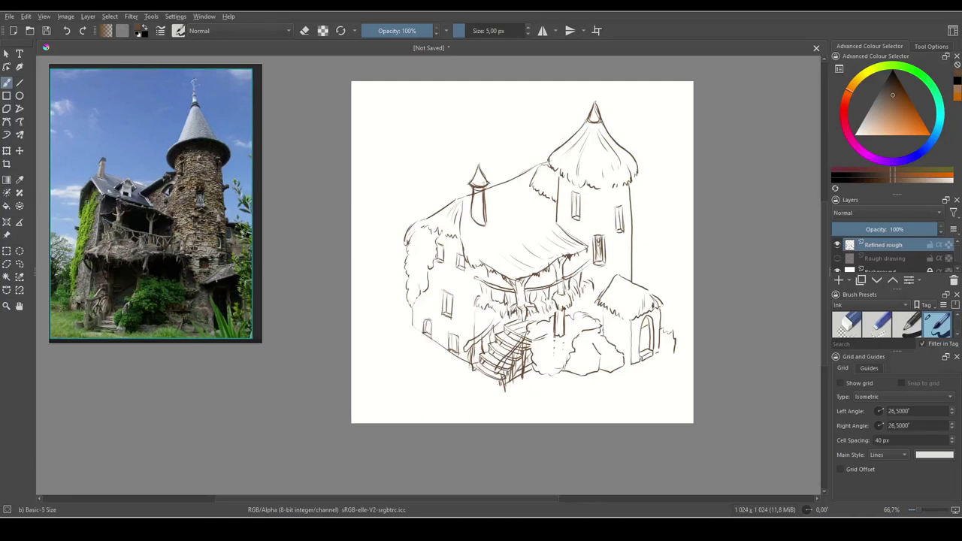
click(837, 258)
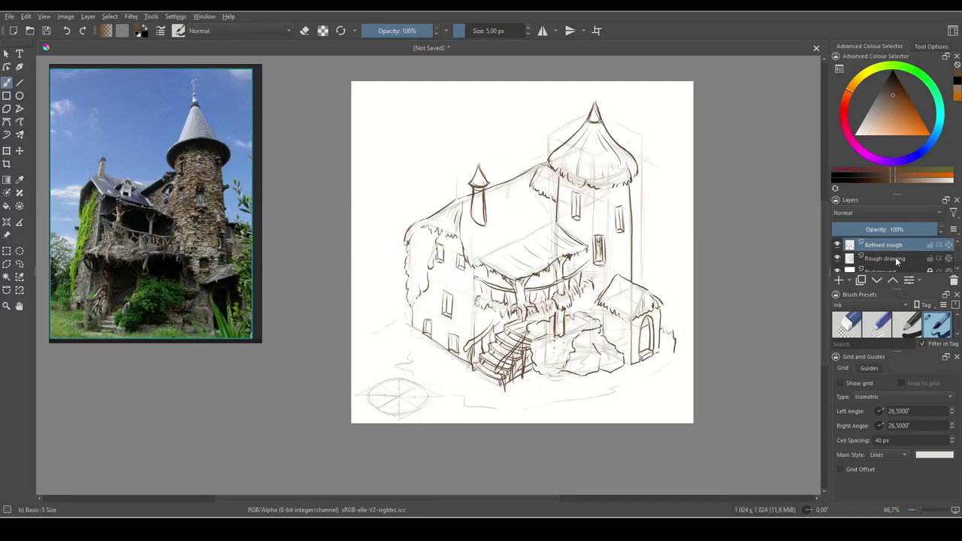
click(887, 258)
click(885, 245)
click(839, 258)
click(839, 259)
- Draw a small gable window with a slanted roof edge beside the tower, and a scalloped upper edge on the balcony roof
key(ctrl+plus)
key(ctrl+plus)
drag(726, 199, 663, 235)
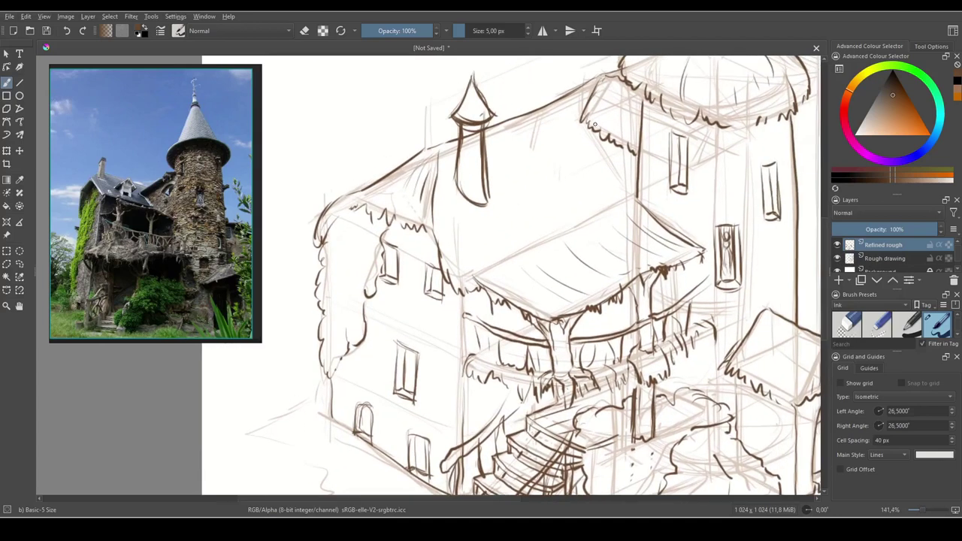
drag(589, 129, 626, 193)
mouse_move(499, 270)
mouse_down()
mouse_move(624, 209)
mouse_move(614, 172)
mouse_move(628, 177)
mouse_move(616, 194)
mouse_move(629, 201)
mouse_move(613, 166)
mouse_move(631, 199)
mouse_up()
- Erase the narrow window near the tower's right edge with an enlarged eraser, then return to a 5 px drawing brush
scroll(646, 191, up, 1)
mouse_move(707, 241)
mouse_down()
mouse_move(529, 175)
mouse_move(534, 220)
mouse_up()
key(e)
mouse_move(606, 203)
mouse_down()
mouse_move(606, 183)
mouse_move(601, 218)
mouse_move(606, 204)
mouse_up()
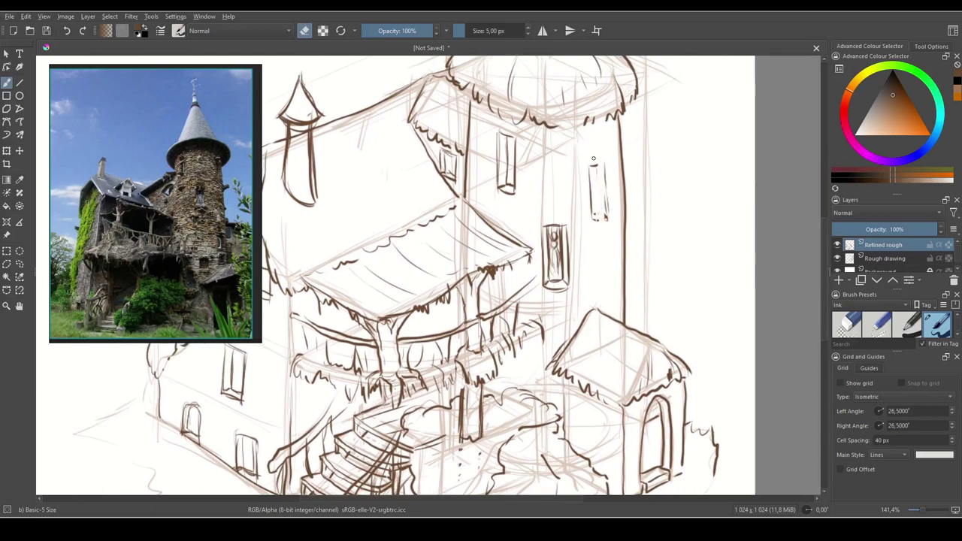
key(bracketright)
key(bracketright)
key(bracketright)
key(bracketright)
key(bracketright)
key(bracketright)
key(bracketright)
key(bracketright)
key(bracketright)
key(bracketright)
key(bracketright)
mouse_move(593, 166)
mouse_down()
mouse_move(605, 230)
mouse_move(602, 154)
mouse_up()
key(e)
key(bracketleft)
key(bracketleft)
key(bracketleft)
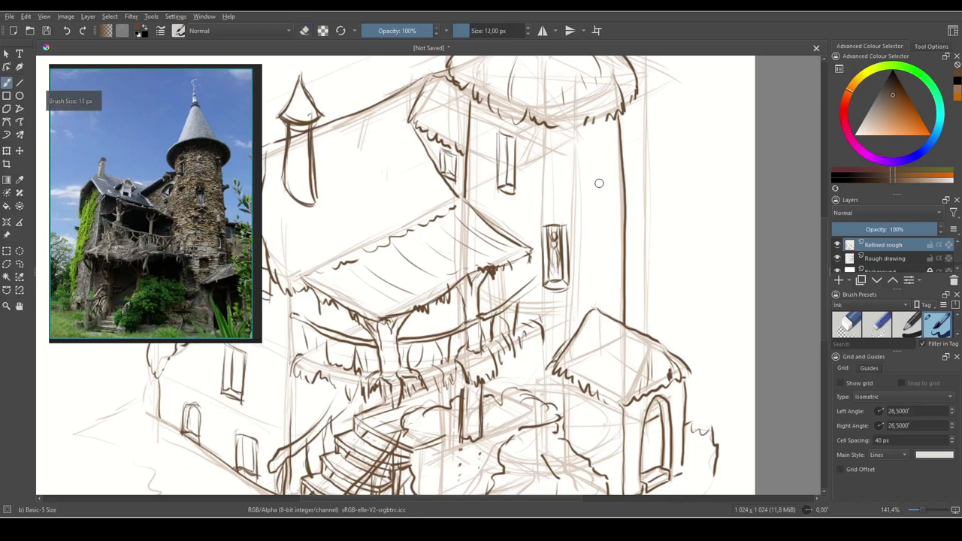
key(bracketleft)
key(bracketleft)
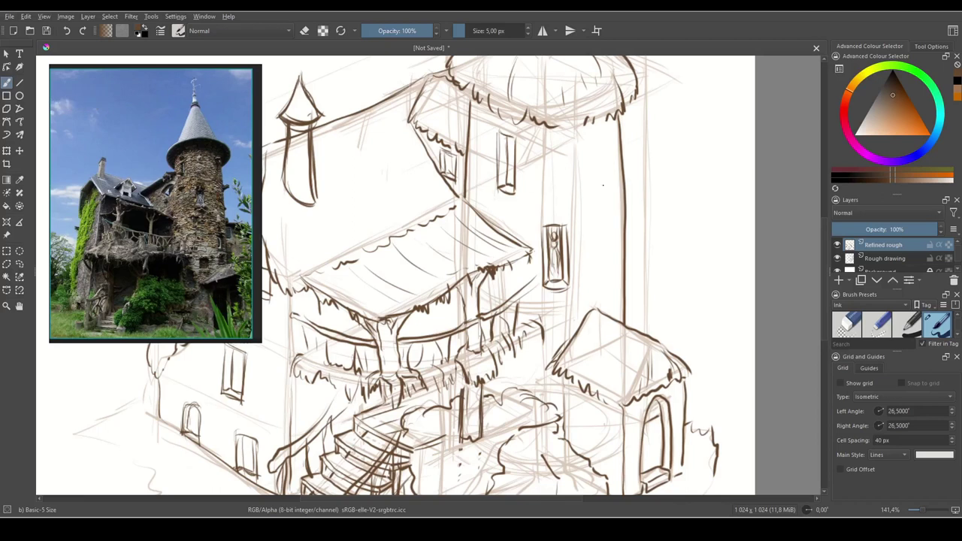
- Sketch thin curved guide lines around the tower at the heights of its windows
drag(467, 178, 584, 193)
drag(482, 145, 514, 151)
mouse_move(471, 246)
mouse_down()
mouse_move(599, 265)
mouse_move(615, 240)
mouse_move(518, 237)
mouse_up()
- Draw a tall, narrow framed window near the tower's right edge between the guide curves, and touch up the upper window
drag(606, 192, 609, 263)
mouse_move(585, 209)
mouse_down()
mouse_move(589, 258)
mouse_move(592, 247)
mouse_up()
mouse_move(590, 192)
mouse_down()
mouse_move(591, 226)
mouse_move(601, 182)
mouse_up()
drag(589, 269, 609, 263)
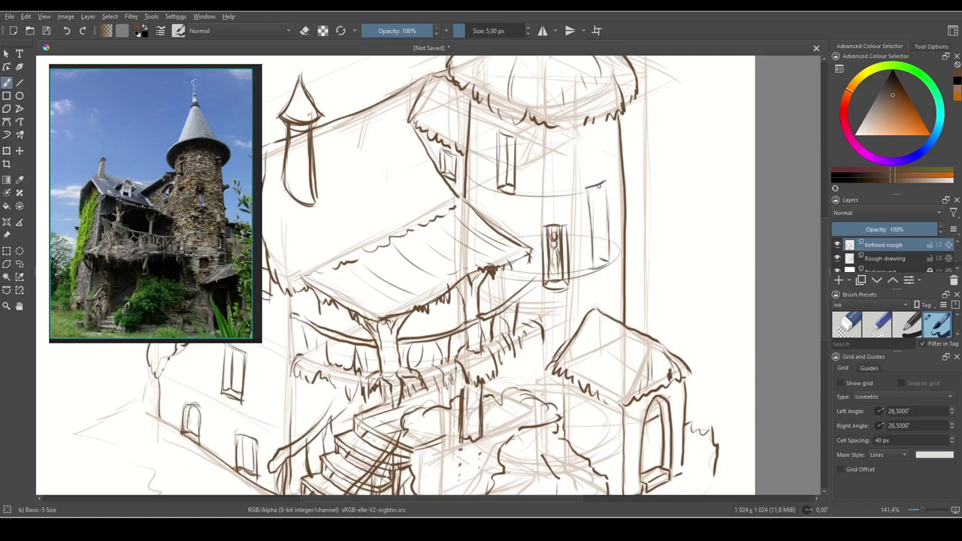
drag(595, 186, 598, 256)
drag(598, 205, 600, 251)
mouse_move(606, 181)
mouse_down()
mouse_move(593, 268)
mouse_move(607, 255)
mouse_up()
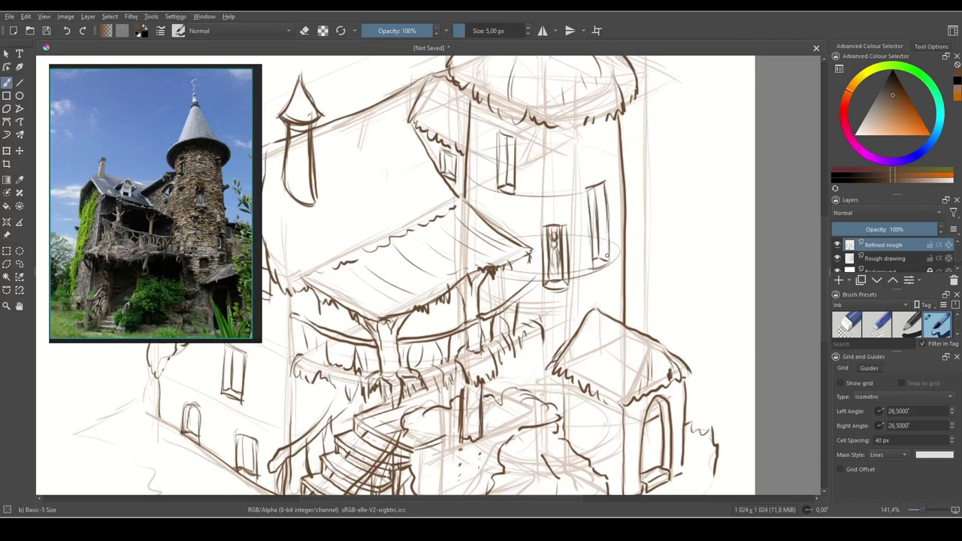
drag(499, 144, 498, 188)
- Draw the wavy, grassy ground edge from beside the left wall around to the foot of the stairs
mouse_move(681, 344)
mouse_down()
mouse_move(681, 303)
mouse_move(739, 222)
mouse_move(952, 216)
mouse_up()
mouse_move(428, 249)
mouse_down()
mouse_move(432, 288)
mouse_move(403, 267)
mouse_move(346, 305)
mouse_move(403, 329)
mouse_move(375, 379)
mouse_up()
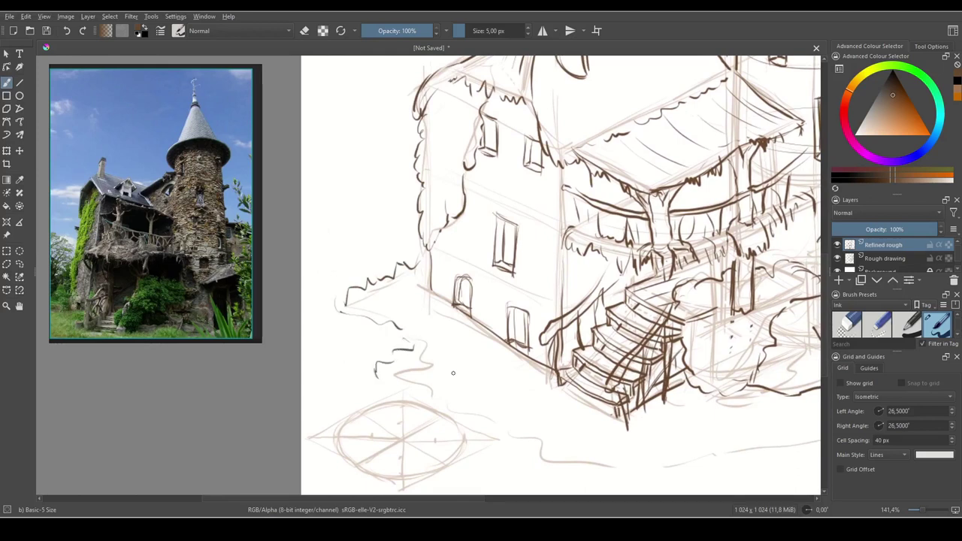
scroll(454, 373, down, 2)
drag(392, 315, 438, 328)
mouse_move(446, 319)
mouse_down()
mouse_move(457, 344)
mouse_move(481, 356)
mouse_up()
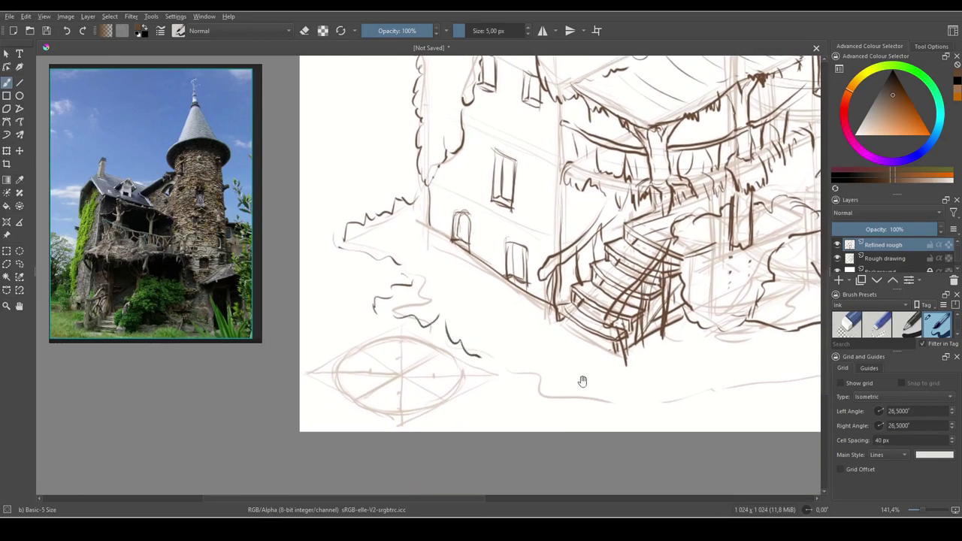
drag(582, 381, 484, 352)
drag(457, 302, 394, 327)
mouse_move(523, 324)
mouse_down()
mouse_move(496, 345)
mouse_move(507, 363)
mouse_move(539, 368)
mouse_up()
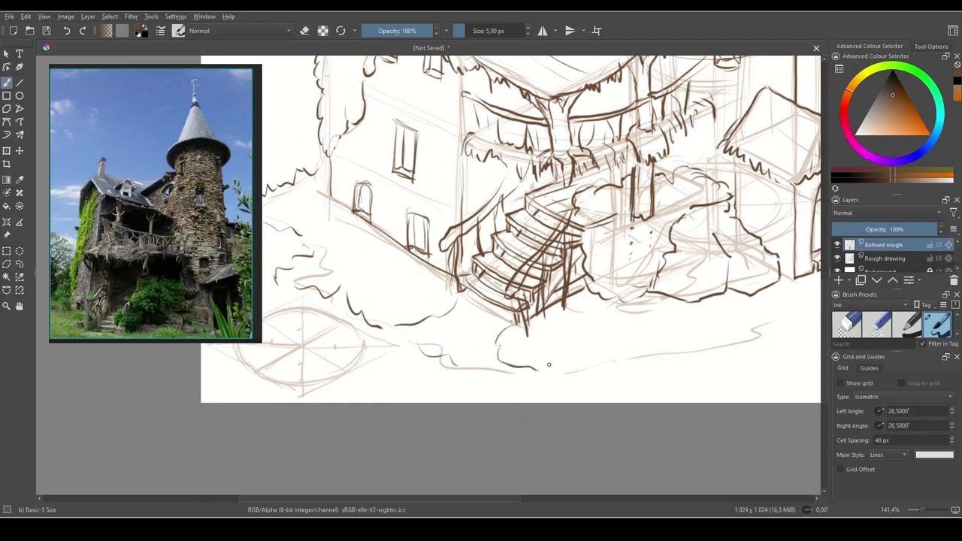
- Show the isometric grid and draw a path of large and small elliptical stepping stones at the foot of the stairs
drag(553, 335, 655, 309)
mouse_move(549, 282)
mouse_down()
mouse_move(603, 306)
mouse_move(567, 313)
mouse_move(545, 287)
mouse_move(589, 298)
mouse_move(545, 293)
mouse_up()
click(840, 384)
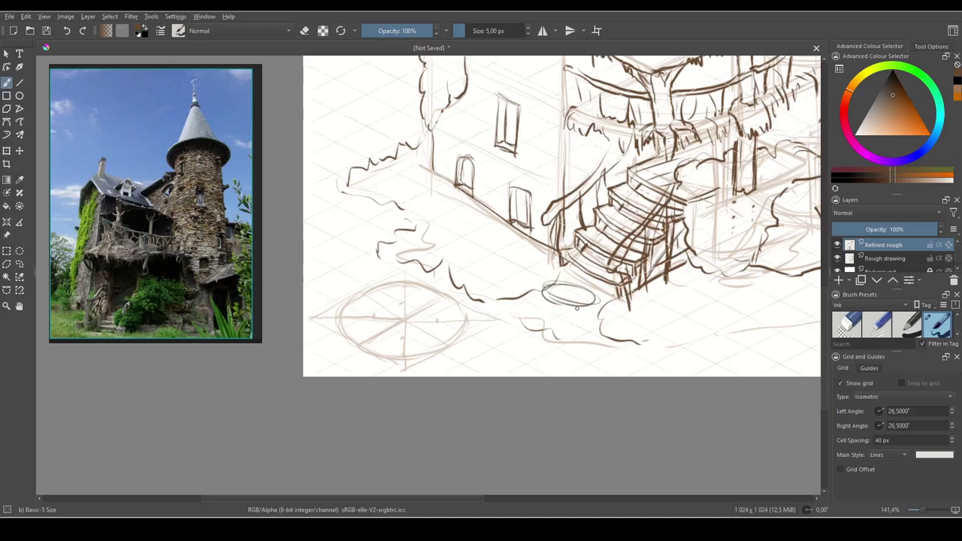
mouse_move(581, 300)
mouse_down()
mouse_move(566, 292)
mouse_move(610, 300)
mouse_move(570, 328)
mouse_move(547, 300)
mouse_move(528, 312)
mouse_up()
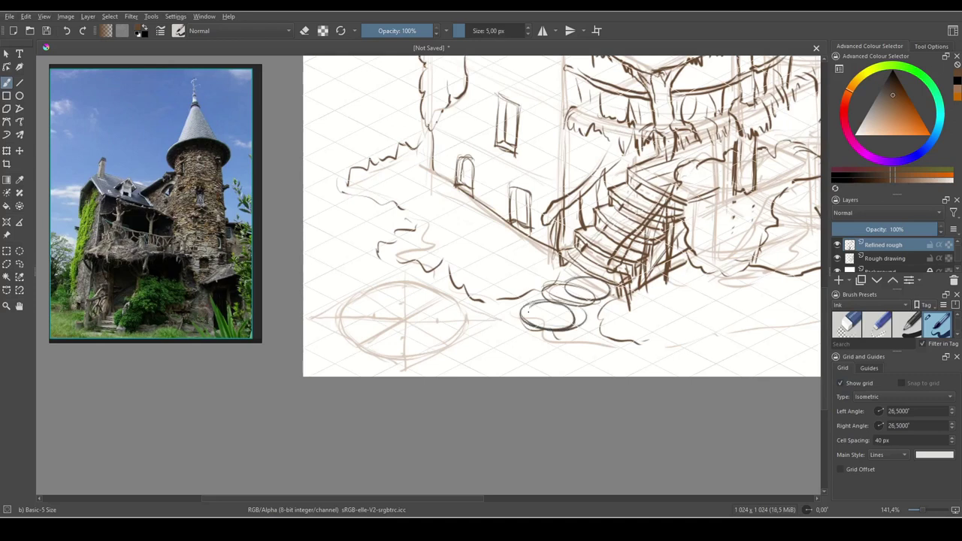
mouse_move(484, 347)
mouse_down()
mouse_move(506, 327)
mouse_move(535, 345)
mouse_move(507, 321)
mouse_move(491, 325)
mouse_up()
key(ctrl+z)
drag(562, 341, 543, 336)
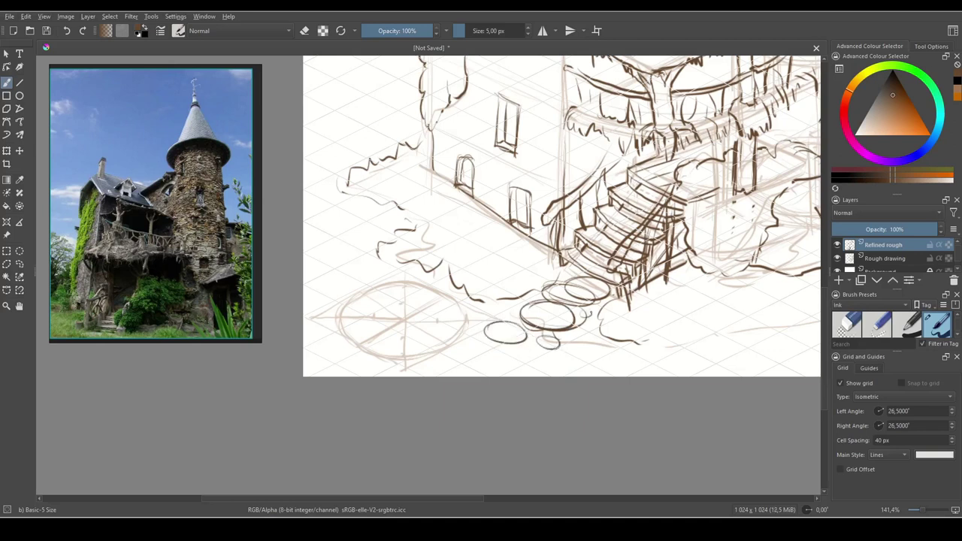
drag(570, 275, 562, 270)
drag(578, 330, 592, 332)
- Hide the Rough drawing layer and the isometric grid to check the whole refined drawing by itself
drag(728, 337, 664, 337)
mouse_move(602, 287)
mouse_down()
mouse_move(641, 358)
mouse_move(568, 341)
mouse_up()
mouse_move(679, 473)
mouse_down()
mouse_move(725, 394)
mouse_move(707, 390)
mouse_move(709, 333)
mouse_up()
click(838, 258)
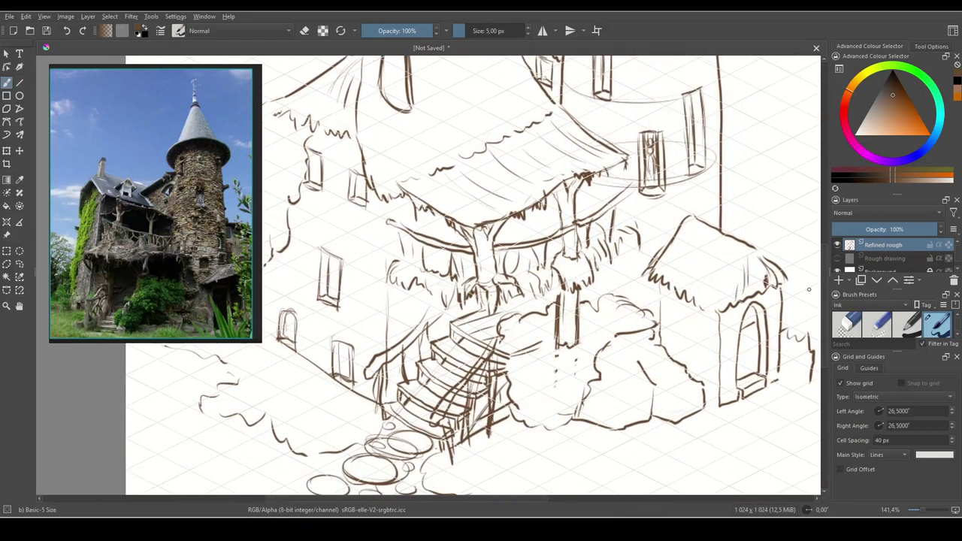
mouse_move(626, 305)
mouse_down()
mouse_move(643, 269)
mouse_move(687, 330)
mouse_up()
key(minus)
key(minus)
click(841, 383)
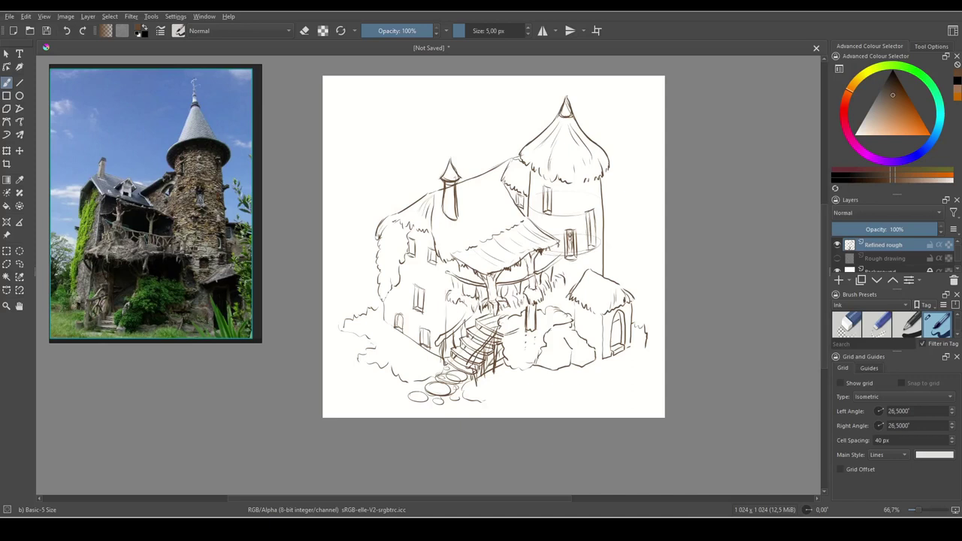
- Select the staircase and its railings with a freehand outline, scale them down toward the left wall, and clear the selection
key(ctrl+plus)
key(ctrl+plus)
key(ctrl+plus)
key(ctrl+plus)
drag(704, 338, 657, 161)
drag(710, 441, 685, 340)
scroll(686, 340, up, 2)
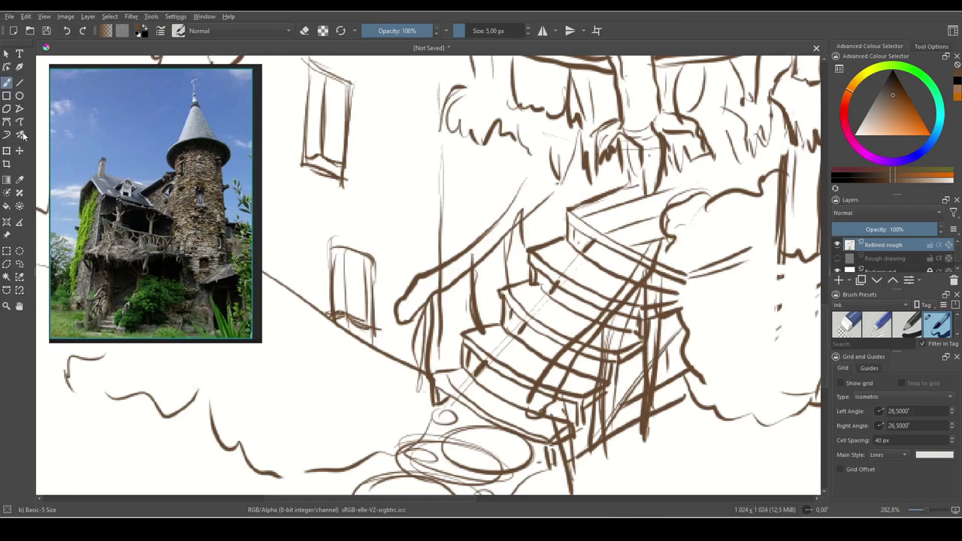
click(20, 264)
mouse_move(526, 182)
mouse_down()
mouse_move(407, 274)
mouse_move(401, 323)
mouse_move(413, 383)
mouse_move(441, 414)
mouse_move(543, 478)
mouse_move(588, 471)
mouse_move(646, 438)
mouse_move(661, 408)
mouse_move(666, 288)
mouse_move(652, 226)
mouse_move(570, 186)
mouse_up()
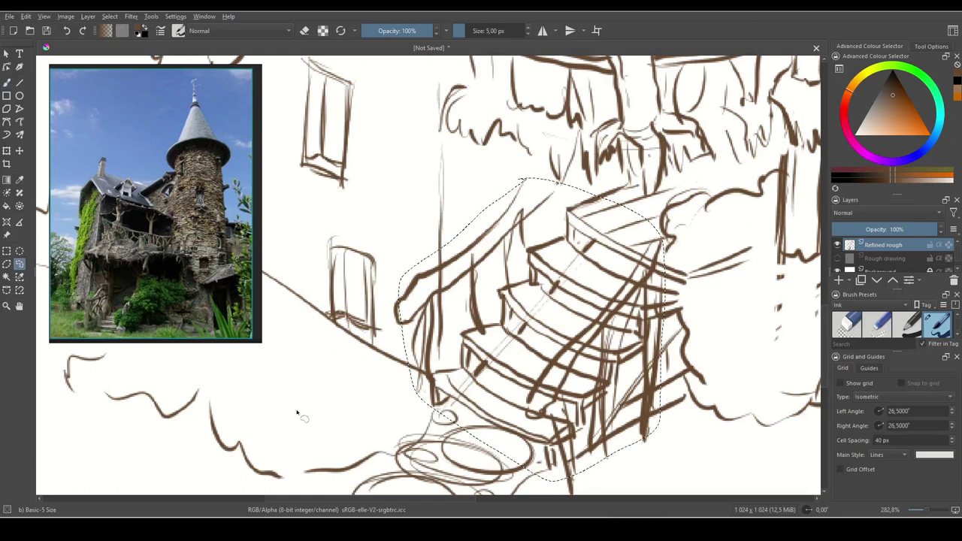
click(6, 151)
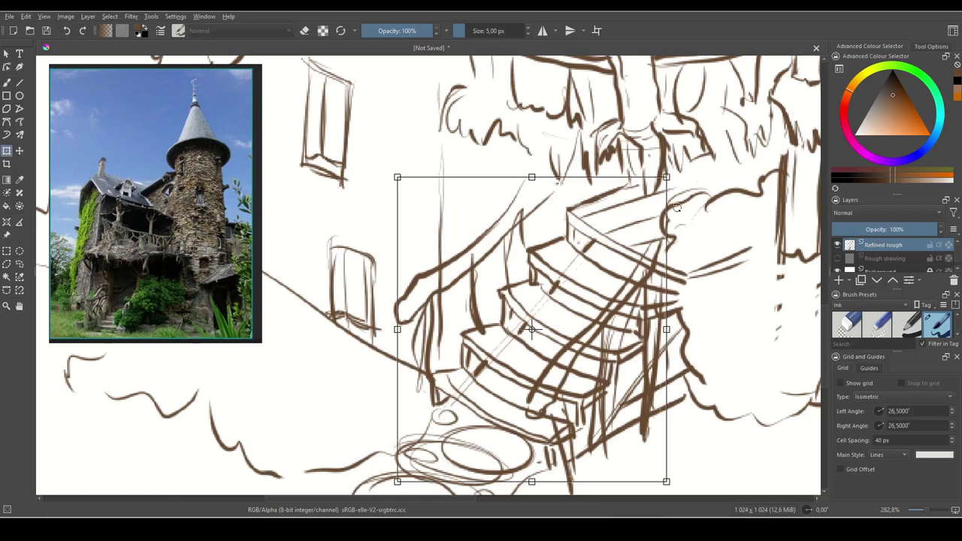
drag(667, 176, 570, 285)
drag(519, 376, 517, 367)
drag(589, 387, 583, 325)
drag(521, 348, 533, 340)
drag(648, 296, 628, 324)
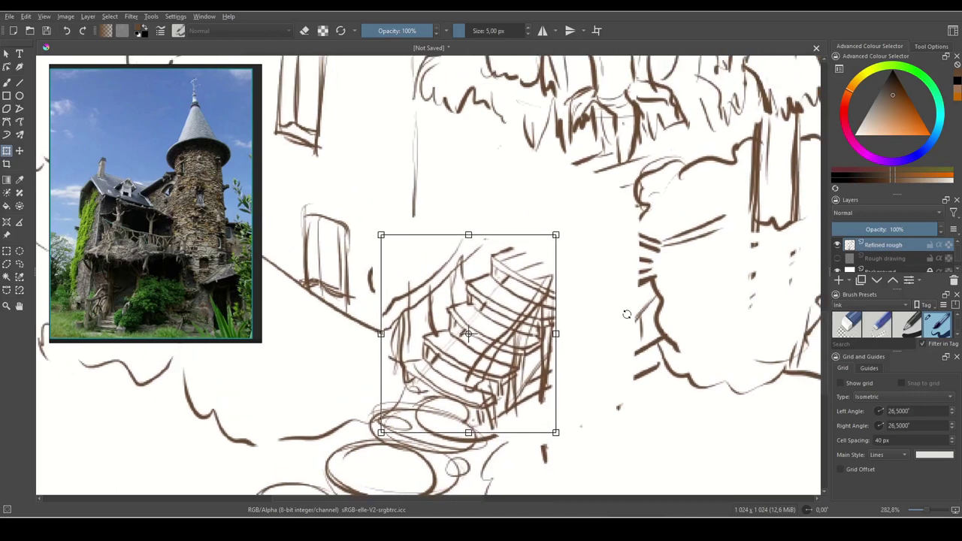
key(ctrl+minus)
key(minus)
scroll(622, 315, up, 2)
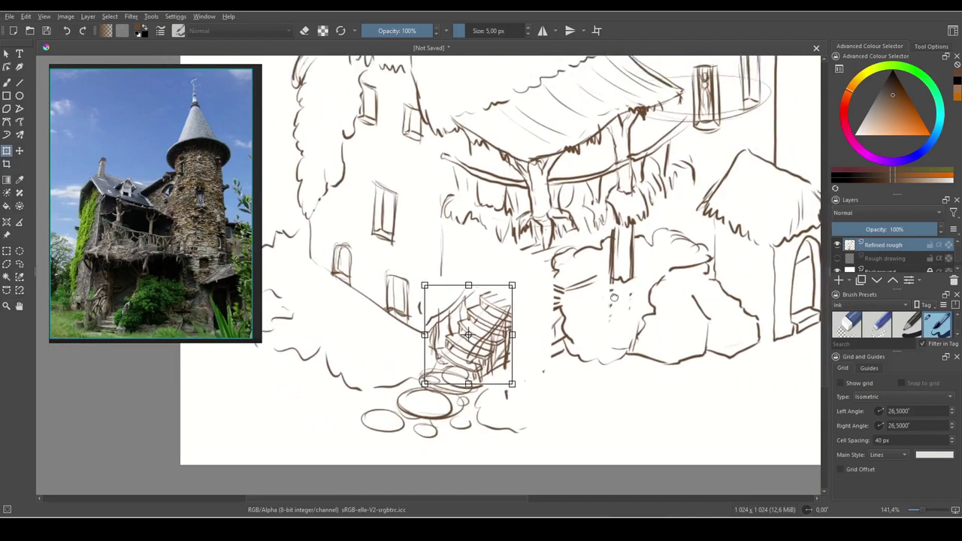
drag(617, 316, 615, 314)
drag(493, 370, 496, 366)
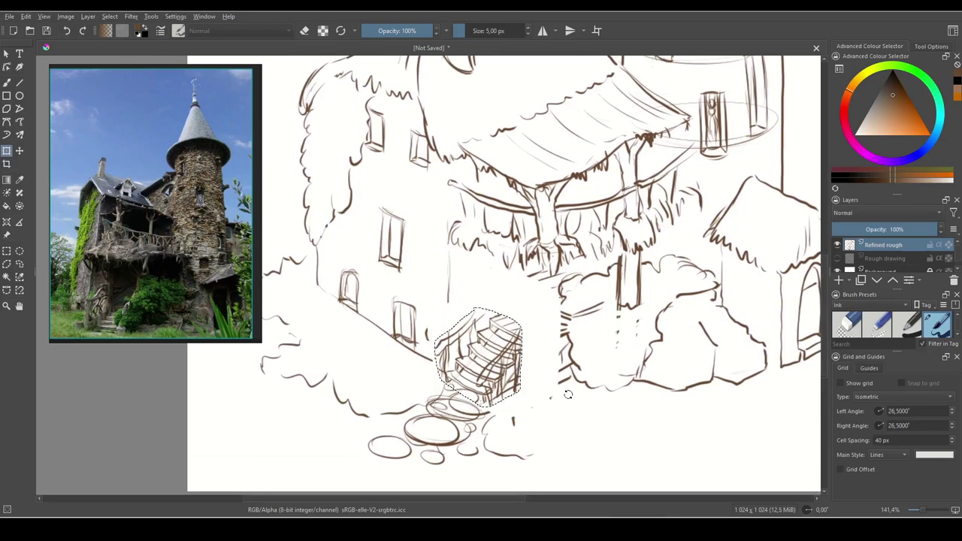
key(plus)
key(plus)
key(plus)
drag(568, 395, 600, 293)
key(ctrl+shift+a)
- Show the isometric grid and add another step outline at the head of the reduced staircase
key(b)
mouse_move(523, 156)
mouse_down()
mouse_move(525, 188)
mouse_move(601, 228)
mouse_up()
mouse_move(527, 188)
mouse_down()
mouse_move(621, 236)
mouse_move(606, 314)
mouse_up()
click(843, 384)
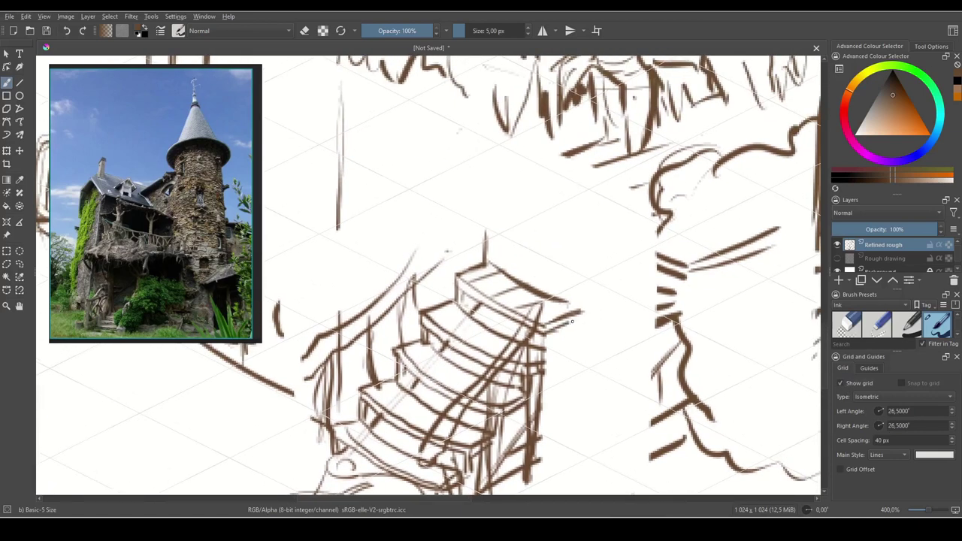
drag(752, 320, 608, 395)
key(minus)
key(minus)
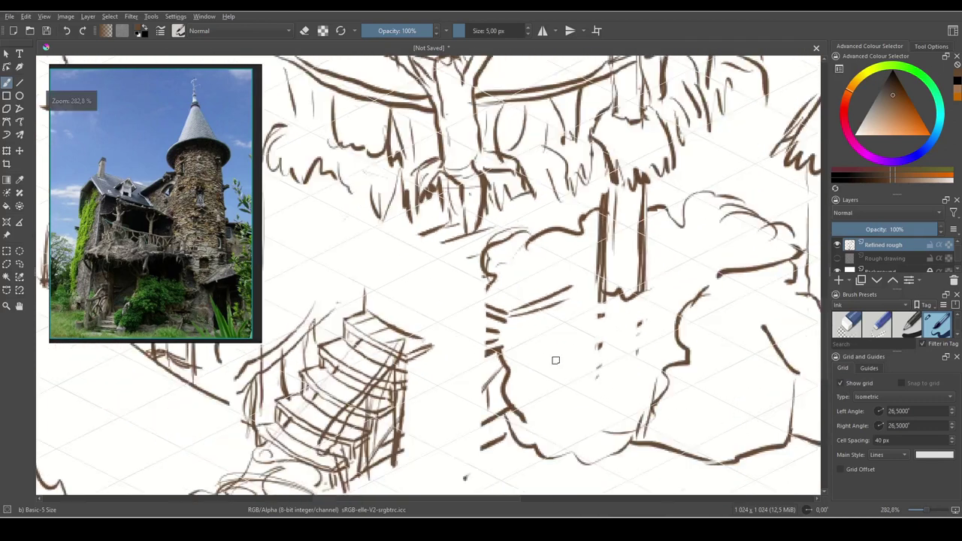
- Draw the edges of the landing above the stairs and the vertical corner line of the house wall
mouse_move(393, 269)
mouse_down()
mouse_move(503, 304)
mouse_move(469, 297)
mouse_up()
drag(423, 249, 373, 266)
drag(314, 228, 455, 232)
drag(449, 106, 448, 339)
drag(529, 328, 512, 330)
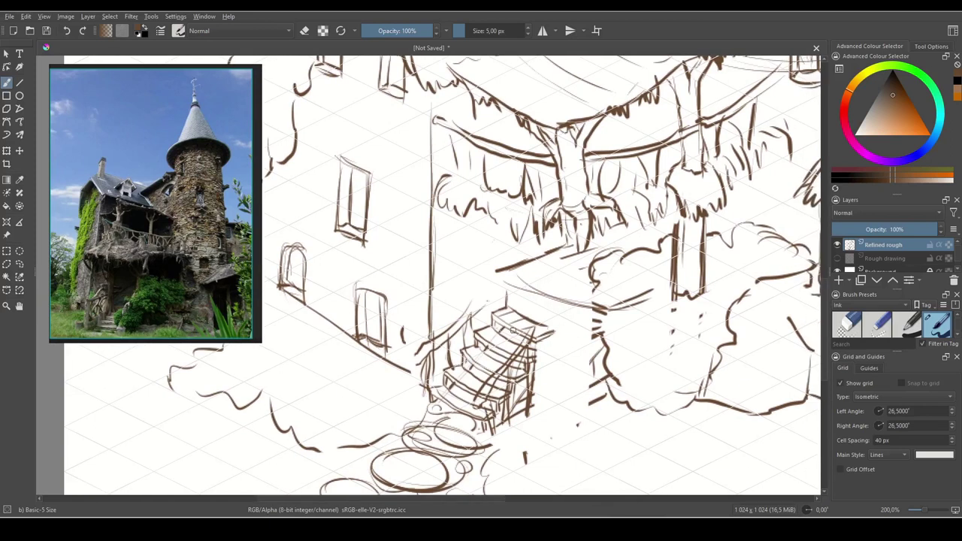
- Draw a wide top step joining the staircase to the landing, and a slanted side edge below its right end
drag(509, 294, 533, 307)
drag(506, 293, 556, 316)
mouse_move(522, 302)
mouse_down()
mouse_move(554, 315)
mouse_move(585, 305)
mouse_up()
mouse_move(505, 292)
mouse_down()
mouse_move(552, 311)
mouse_move(540, 306)
mouse_move(575, 314)
mouse_up()
mouse_move(536, 377)
mouse_down()
mouse_move(587, 313)
mouse_move(572, 323)
mouse_up()
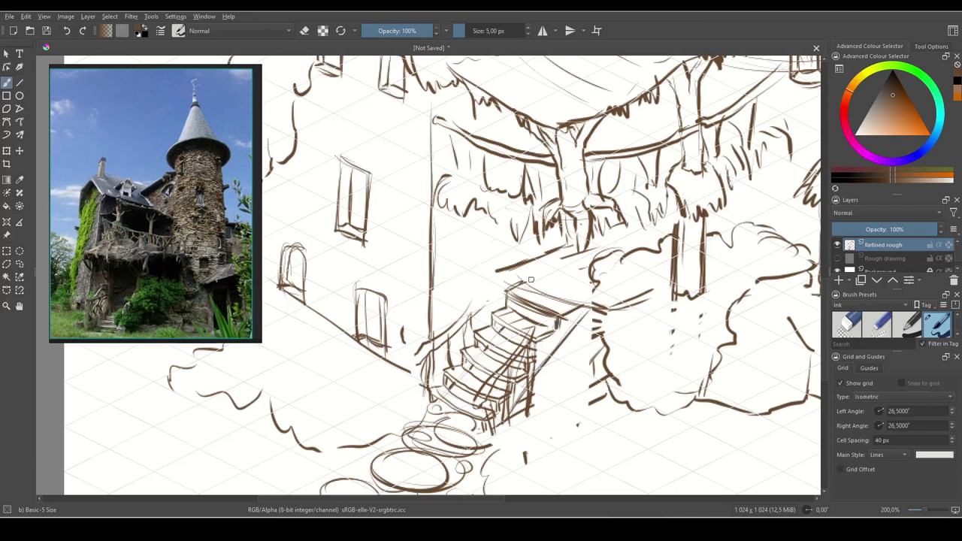
- Draw slanted wooden handrails along both sides of the staircase up to the landing
drag(474, 312, 546, 240)
drag(535, 245, 423, 350)
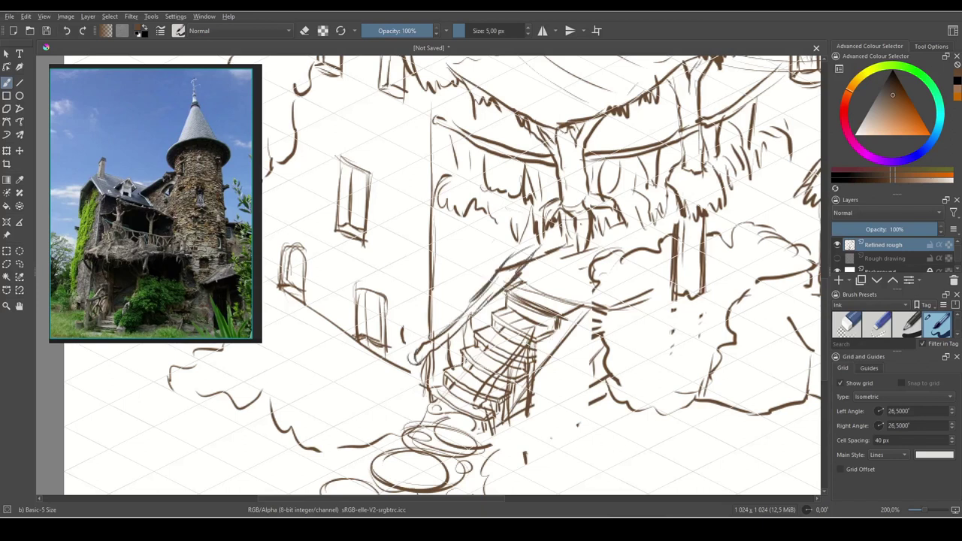
drag(538, 320, 588, 268)
mouse_move(581, 262)
mouse_down()
mouse_move(540, 311)
mouse_move(518, 381)
mouse_move(511, 348)
mouse_up()
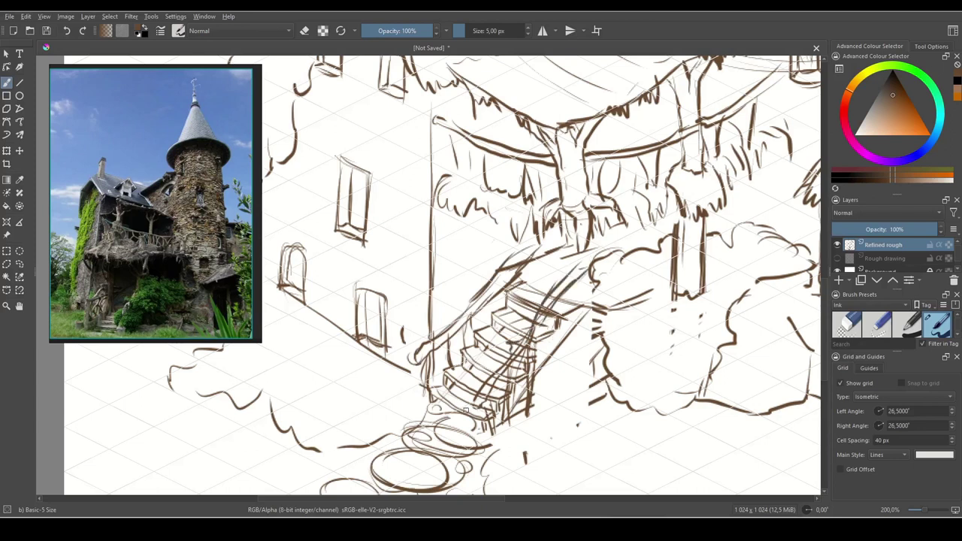
- Examine the refined lines of the tower, balcony roof and staircase up close
mouse_move(667, 429)
mouse_down()
mouse_move(717, 386)
mouse_move(591, 496)
mouse_up()
drag(677, 289, 466, 508)
mouse_move(600, 368)
mouse_down()
mouse_move(703, 387)
mouse_move(676, 422)
mouse_up()
drag(692, 333, 611, 339)
drag(700, 410, 702, 346)
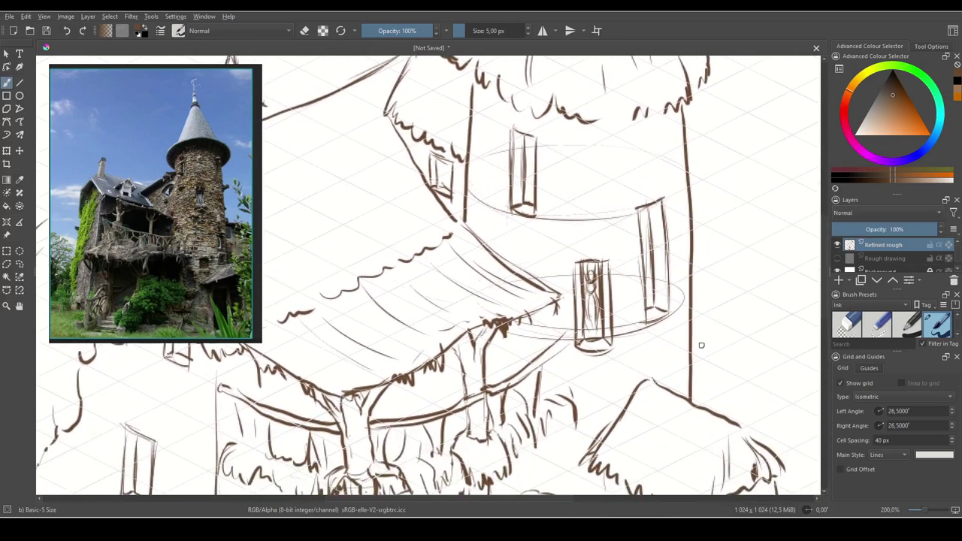
mouse_move(717, 233)
mouse_down()
mouse_move(711, 301)
mouse_move(751, 281)
mouse_up()
drag(570, 385, 747, 366)
drag(679, 390, 640, 262)
drag(612, 442, 530, 335)
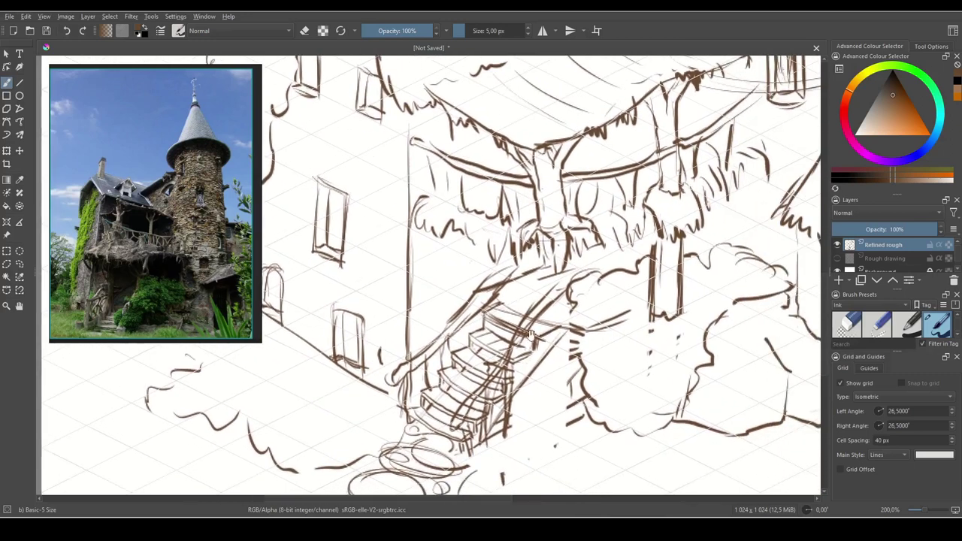
- Close the castle reference image without saving its scene
mouse_move(194, 218)
mouse_down()
mouse_move(177, 201)
mouse_move(199, 218)
mouse_move(179, 222)
mouse_move(205, 226)
mouse_up()
right_click(211, 224)
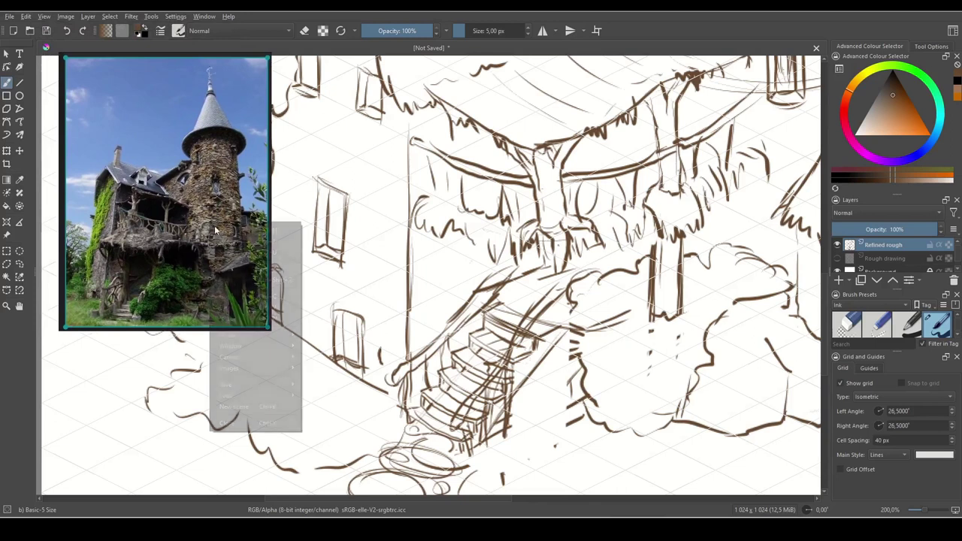
click(230, 424)
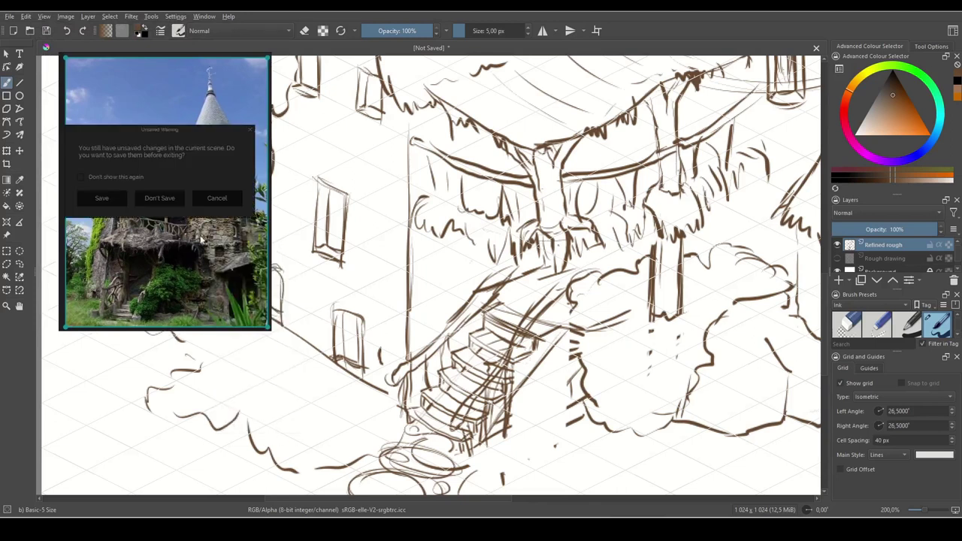
click(160, 198)
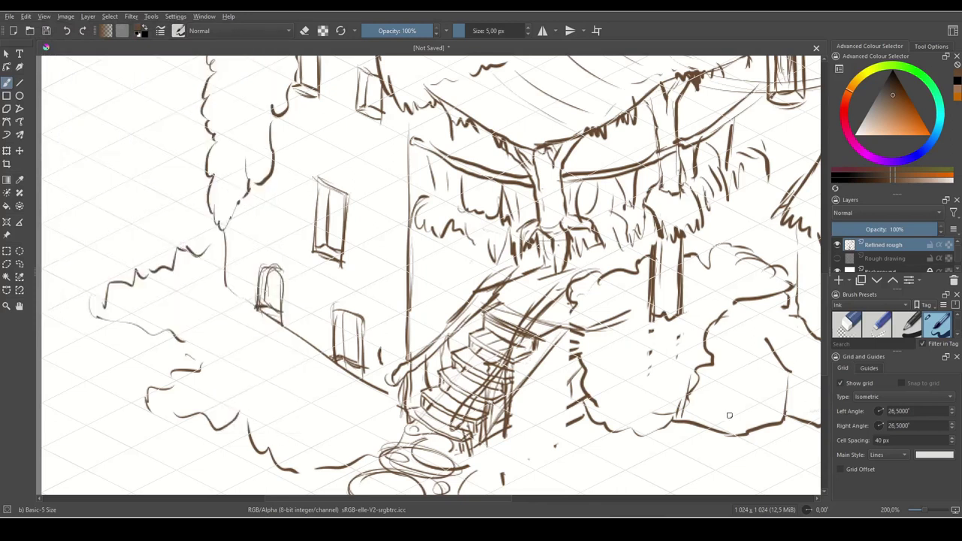
- View the whole drawing and make the Rough drawing layer visible again beneath the refined lines
key(1)
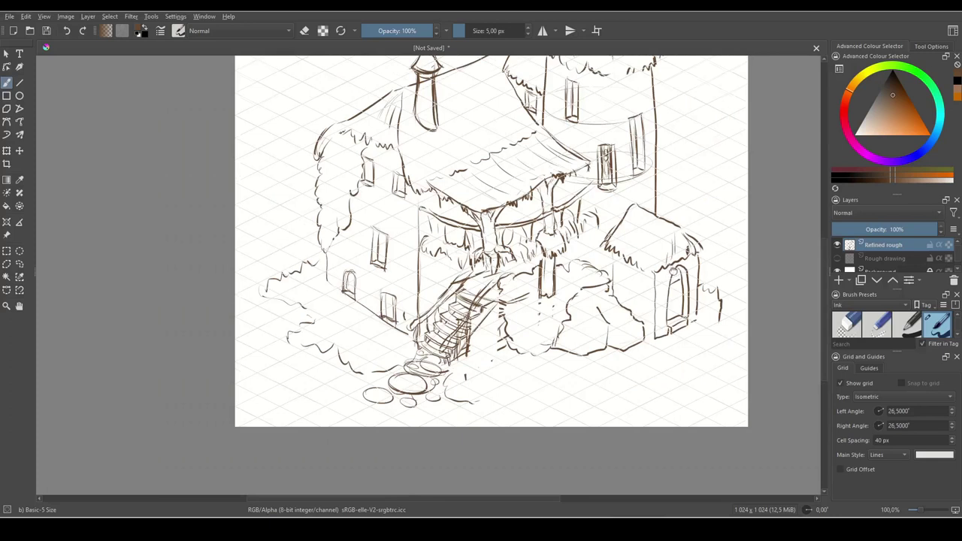
key(minus)
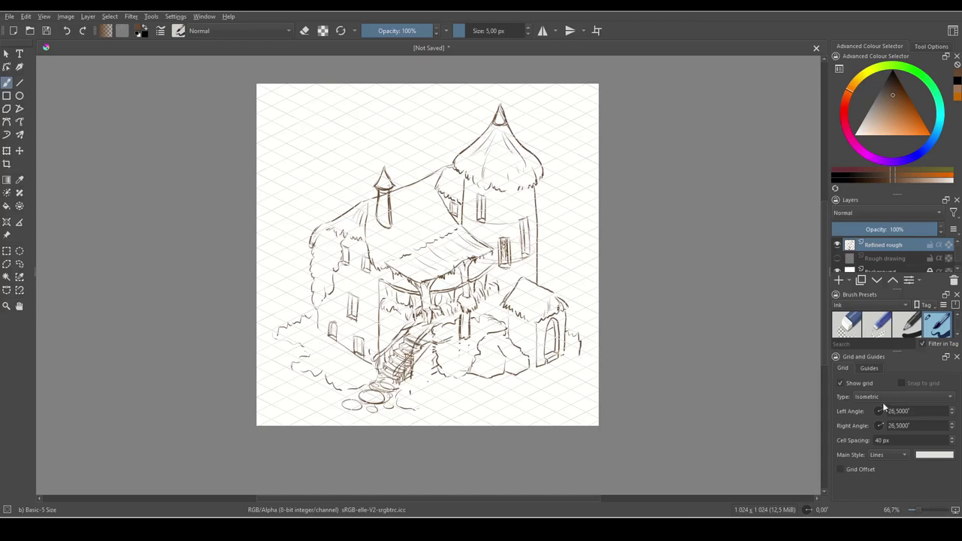
click(837, 258)
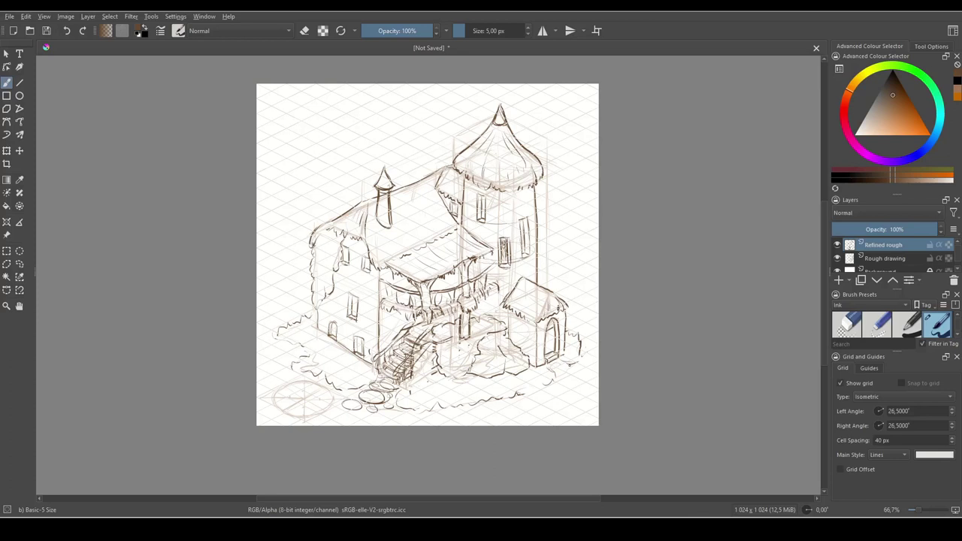
- Inspect the balcony, left wall and stairs up close, and hide the Rough drawing layer
key(ctrl+plus)
key(ctrl+plus)
drag(758, 378, 524, 177)
mouse_move(569, 348)
mouse_down()
mouse_move(602, 340)
mouse_move(568, 353)
mouse_up()
mouse_move(648, 357)
mouse_down()
mouse_move(602, 361)
mouse_move(647, 350)
mouse_move(594, 385)
mouse_move(618, 373)
mouse_up()
drag(473, 376, 714, 419)
drag(490, 180, 612, 328)
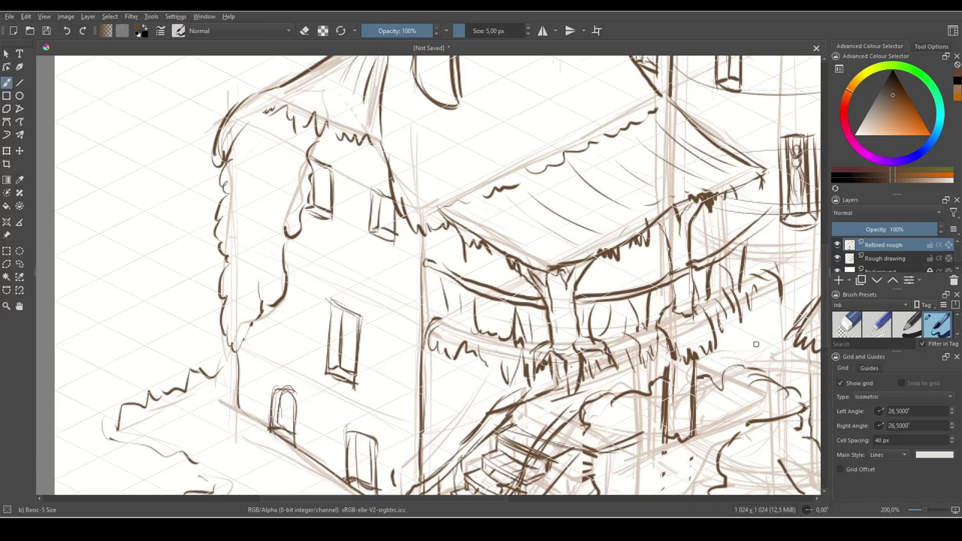
click(837, 258)
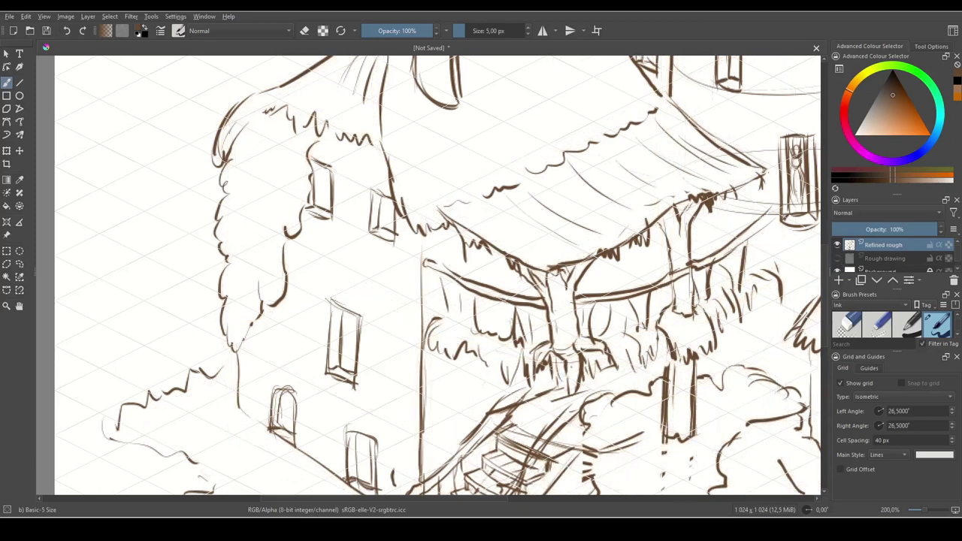
- Hide the isometric grid and add a solid black fill layer above the Refined rough layer
drag(660, 347, 614, 306)
click(842, 384)
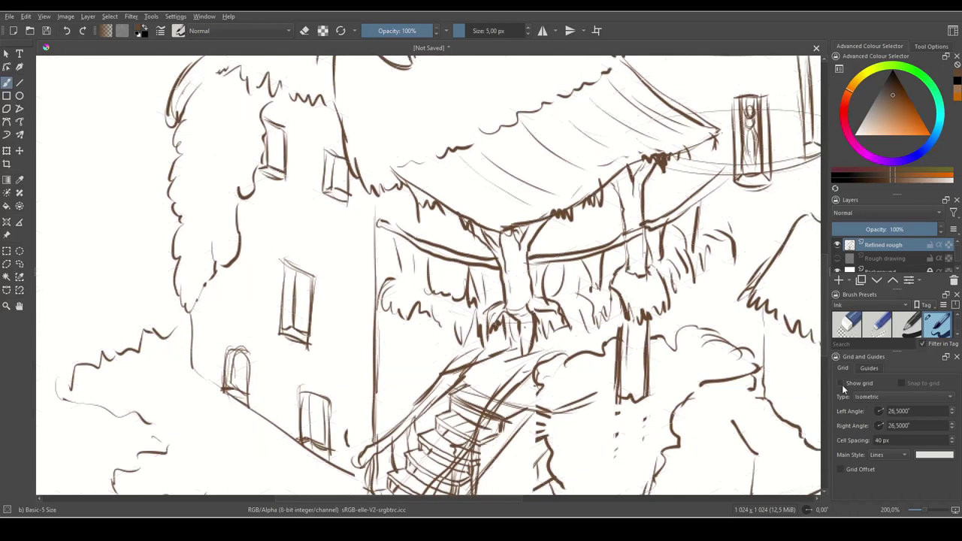
click(851, 282)
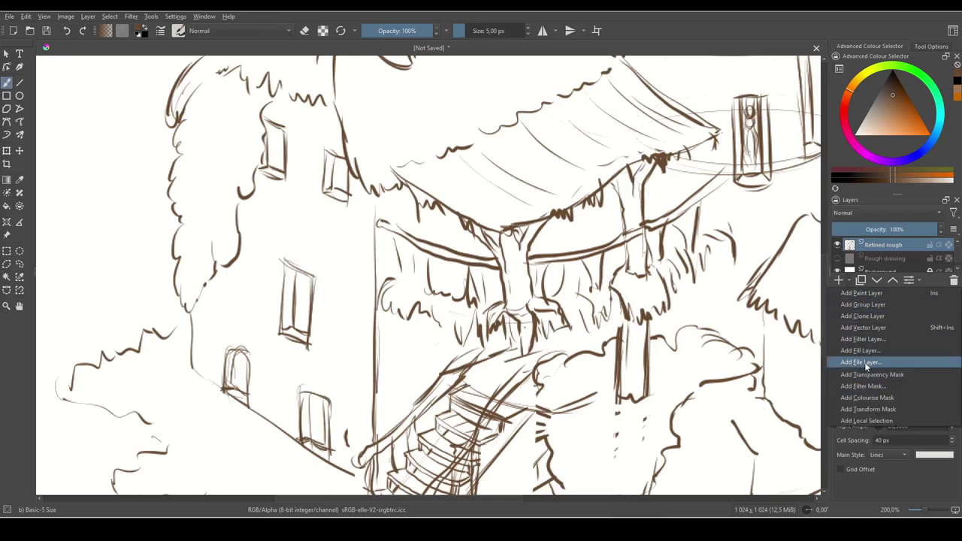
click(862, 351)
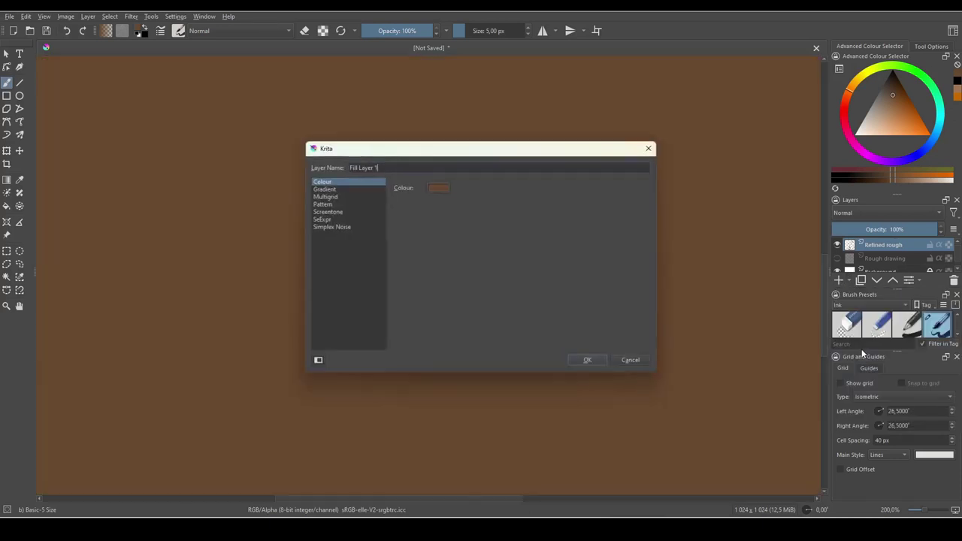
click(438, 190)
drag(421, 172, 416, 157)
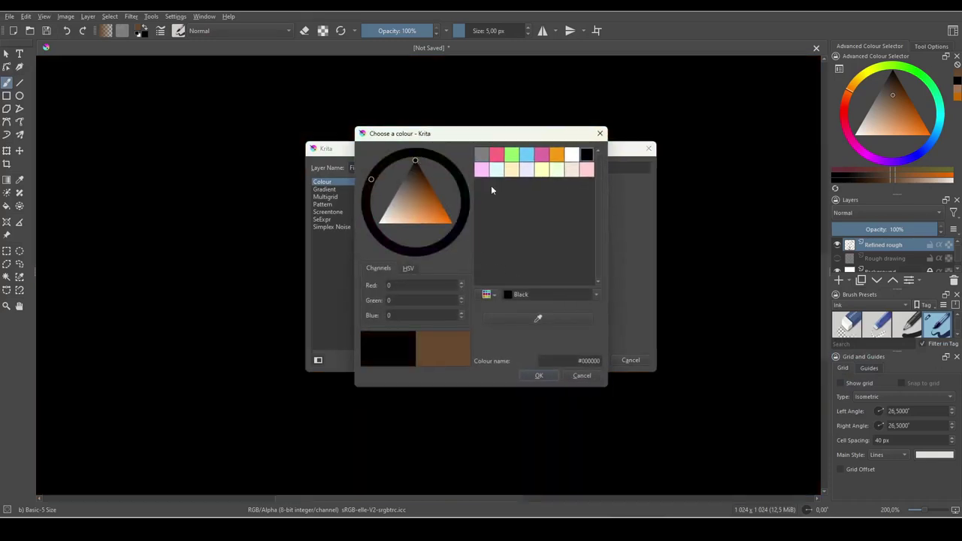
click(540, 377)
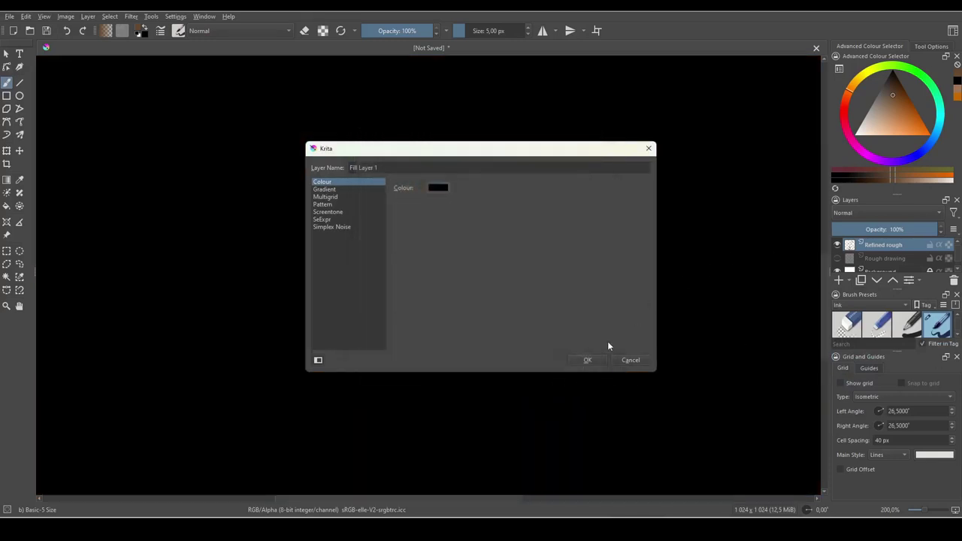
click(588, 358)
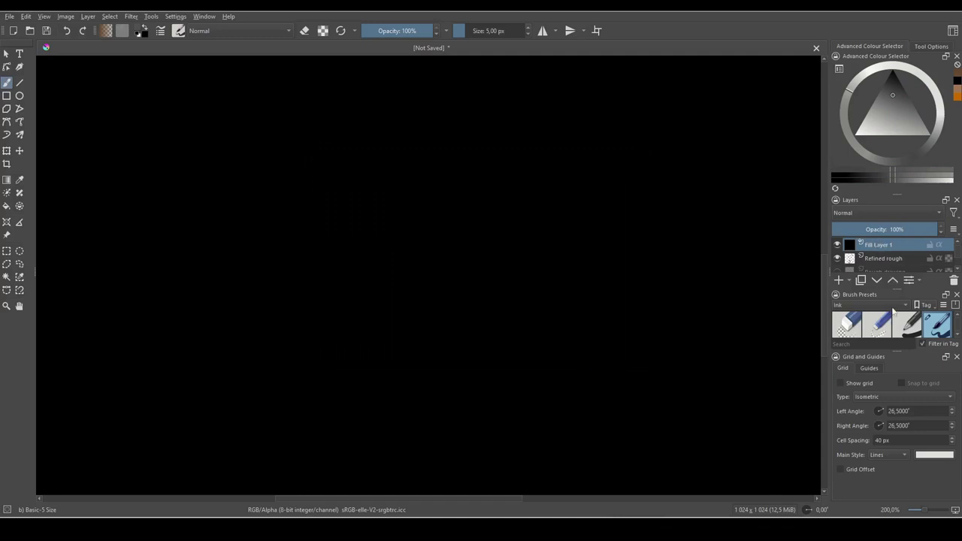
- Add a transparency mask filled with black to the fill layer and choose white as the brush colour
click(847, 280)
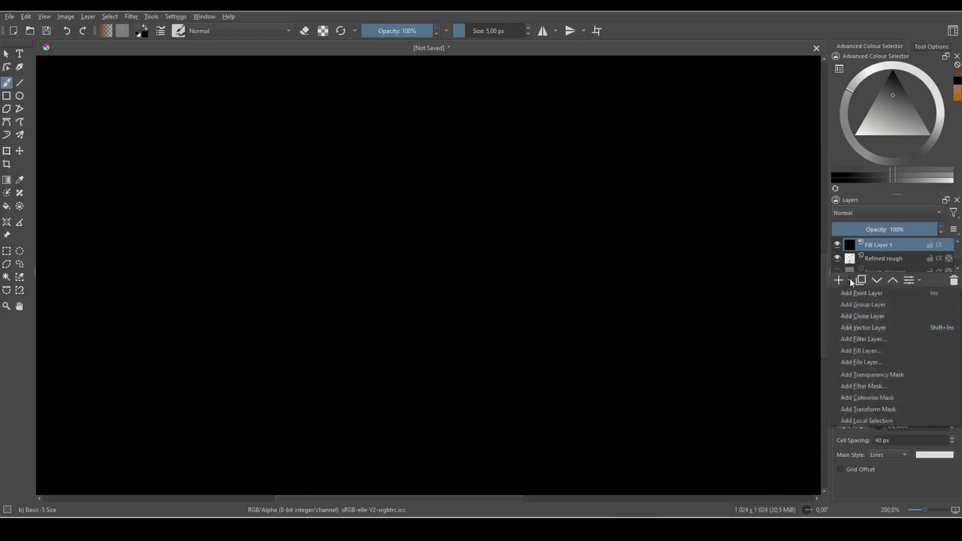
click(876, 376)
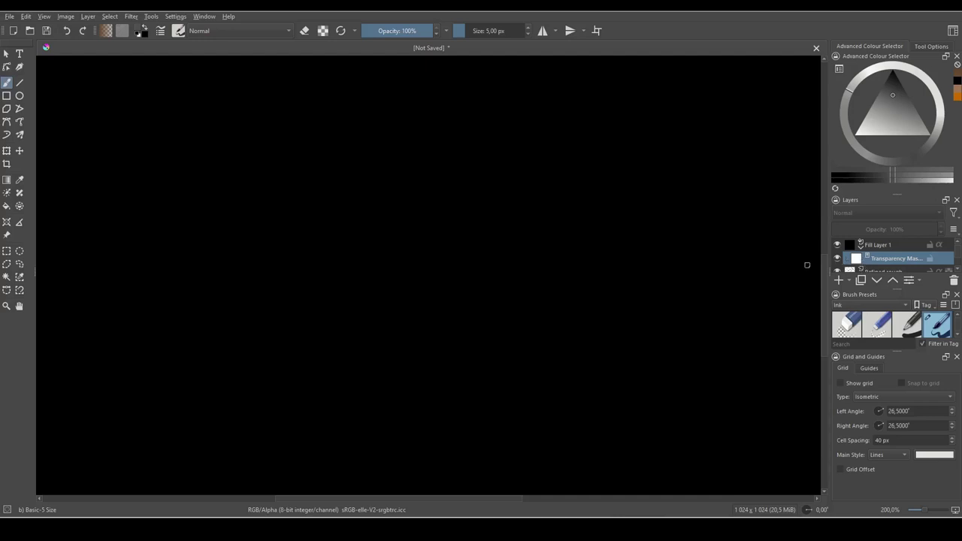
mouse_move(843, 270)
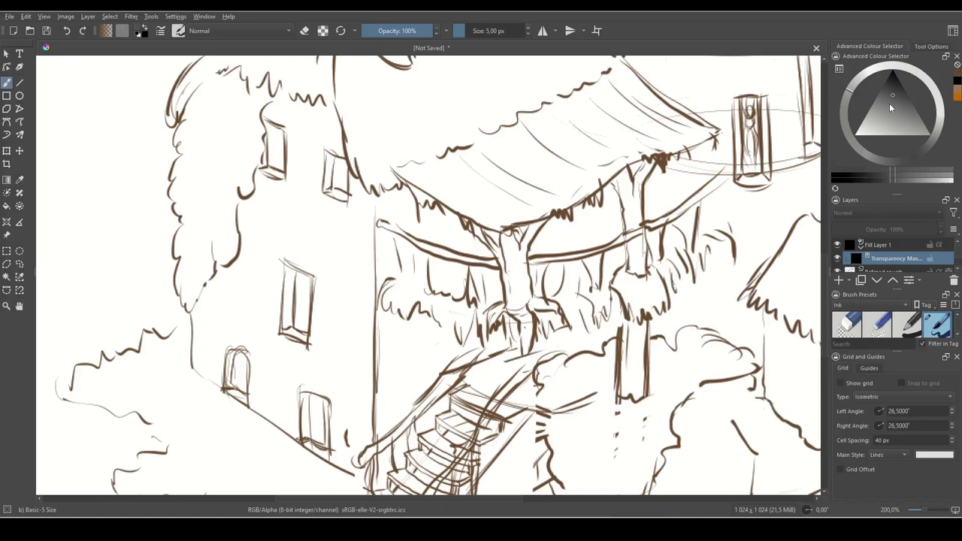
drag(892, 106, 846, 144)
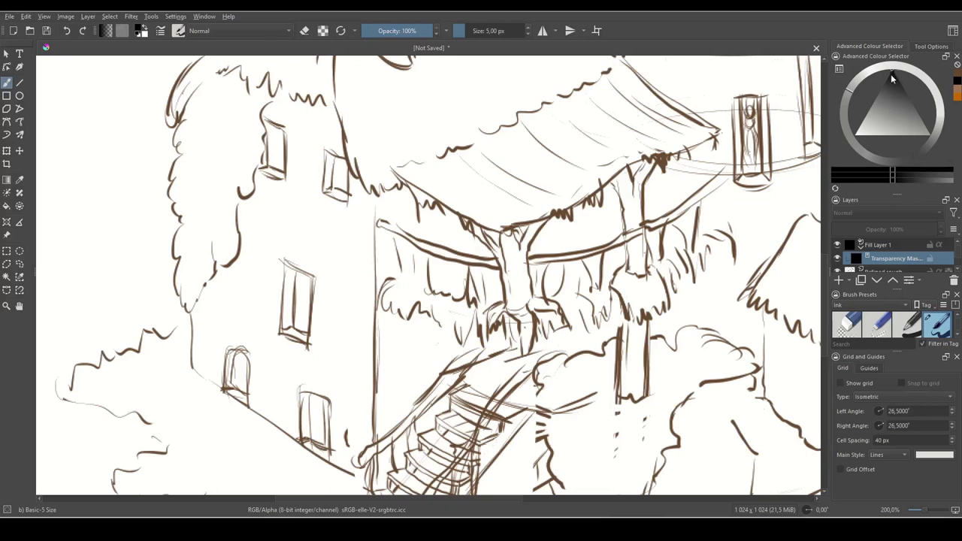
click(876, 119)
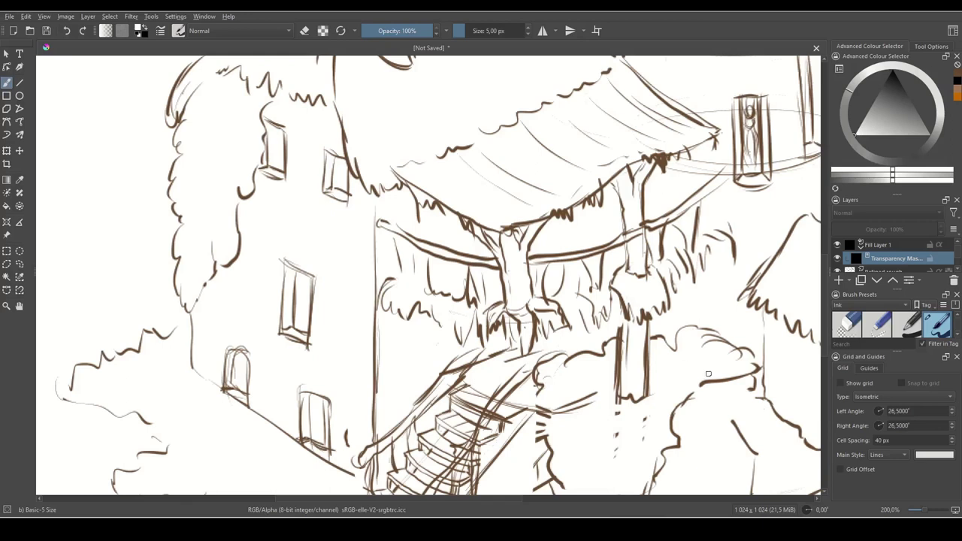
- Enlarge the layer list and lower the Refined rough layer's opacity to a faint guide
drag(897, 194, 897, 147)
click(888, 226)
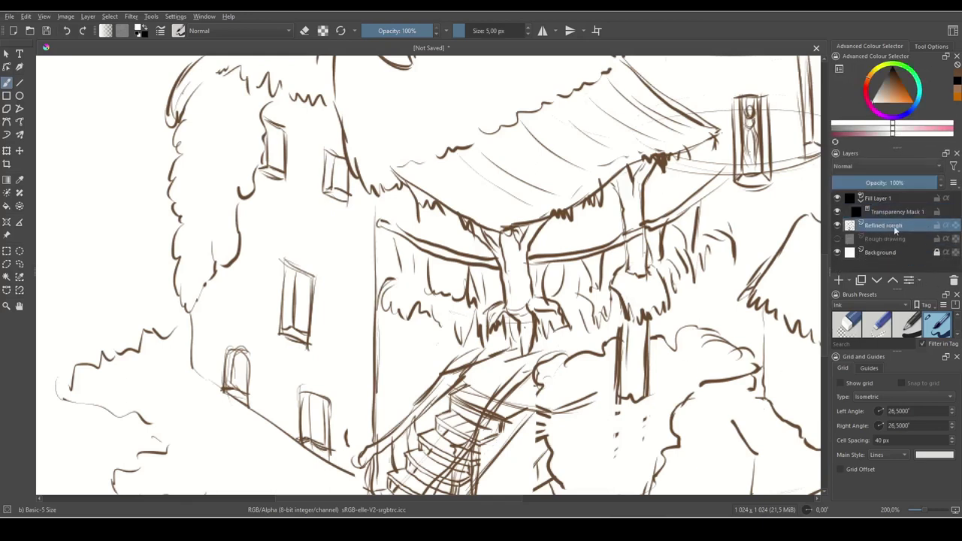
drag(912, 184, 853, 183)
- Rename the black fill layer as Line art and make its transparency mask active
double_click(873, 199)
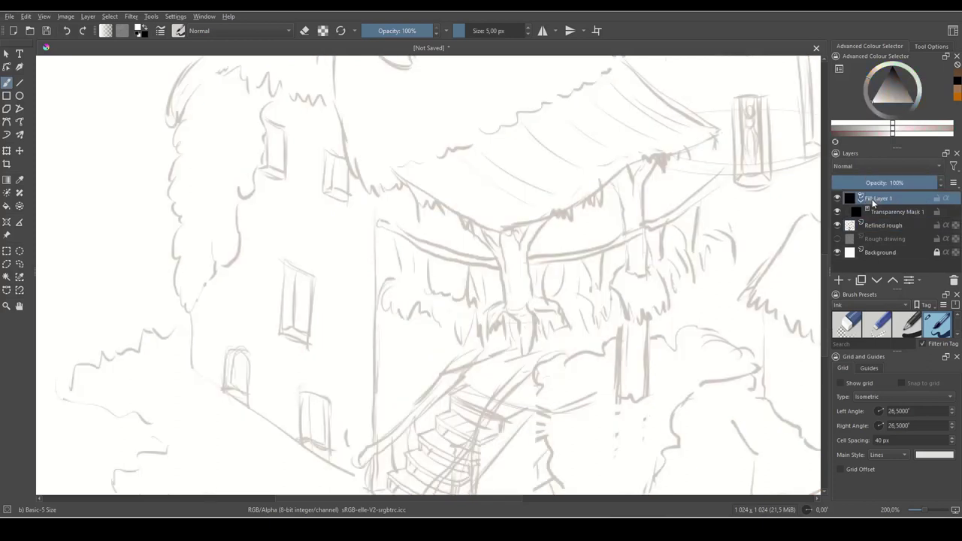
text(Line art)
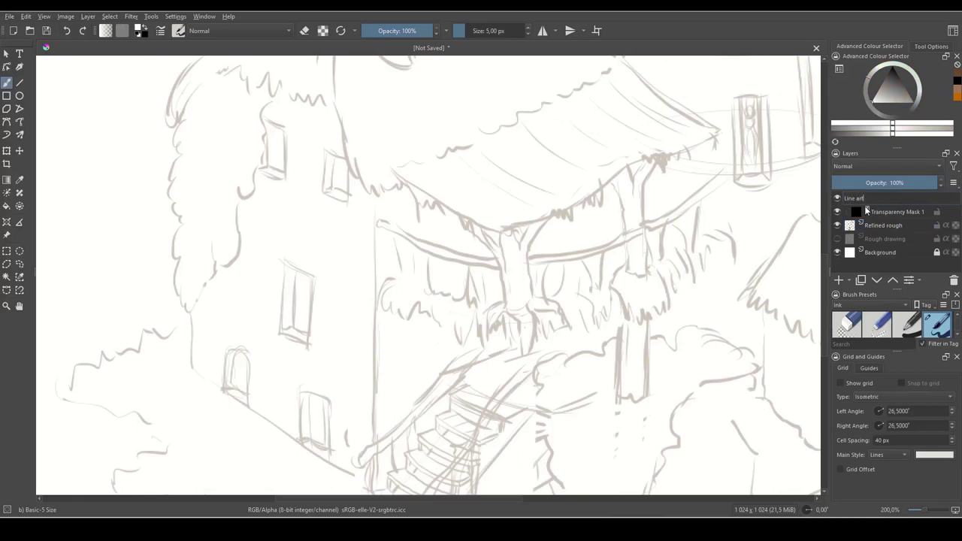
key(Return)
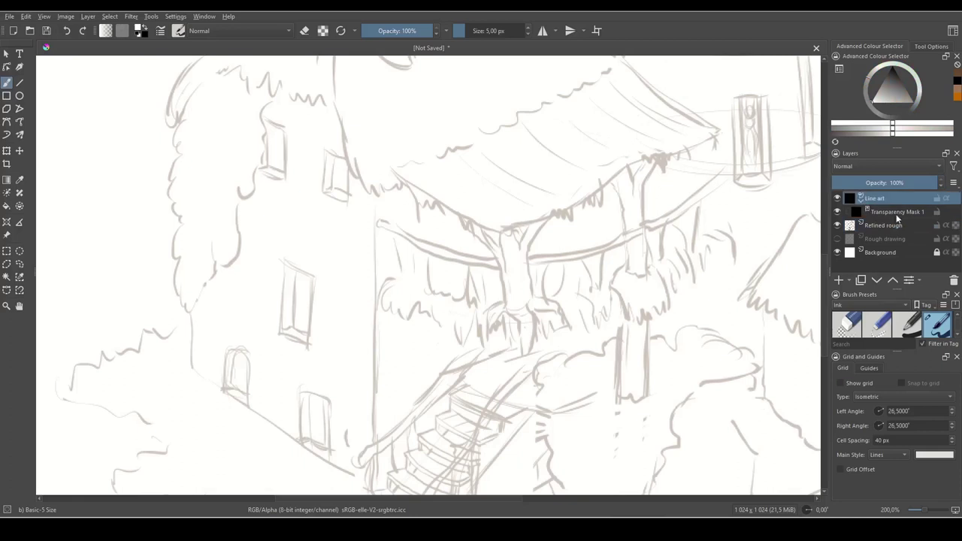
click(891, 210)
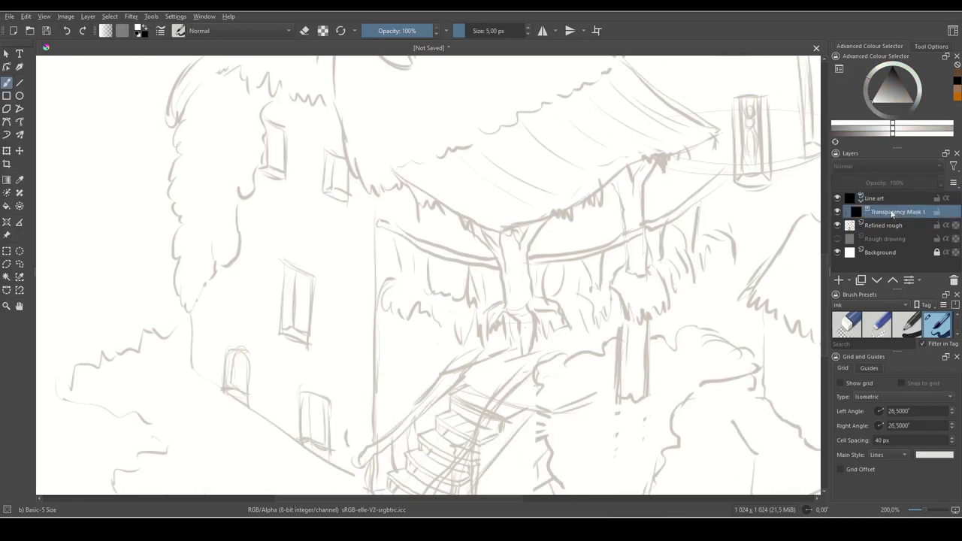
- Test wavy strokes on the transparency mask in white and erase parts with black, clearing the mask at the end
mouse_move(628, 186)
mouse_down()
mouse_move(658, 222)
mouse_move(659, 186)
mouse_up()
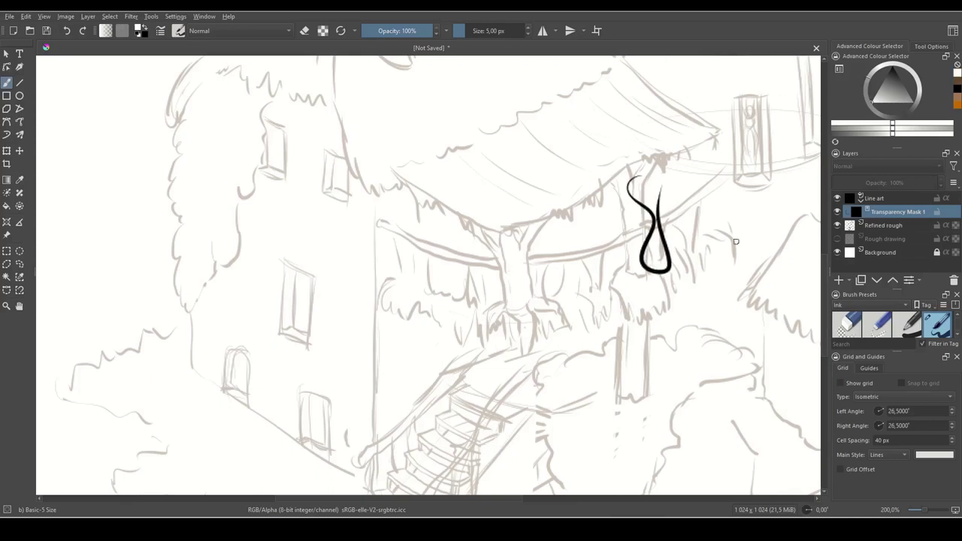
key(ctrl+z)
drag(645, 111, 654, 321)
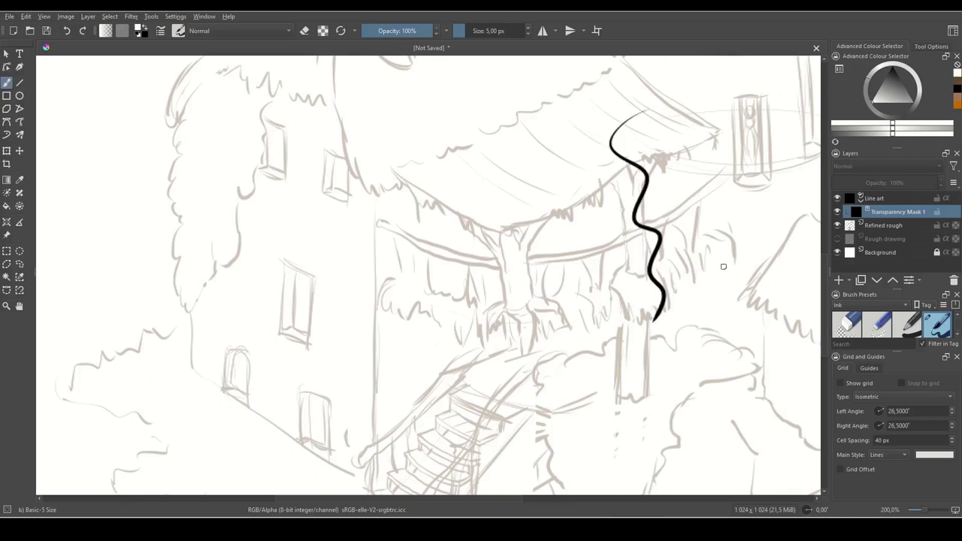
mouse_move(653, 127)
mouse_down()
mouse_move(679, 180)
mouse_move(688, 284)
mouse_up()
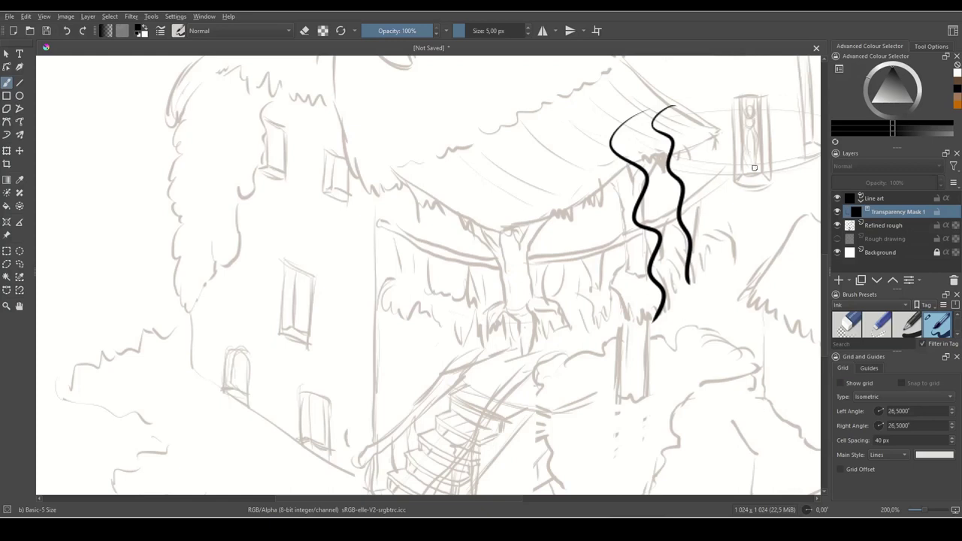
mouse_move(704, 149)
mouse_down()
mouse_move(618, 217)
mouse_move(650, 200)
mouse_move(646, 228)
mouse_move(671, 245)
mouse_move(640, 307)
mouse_move(644, 345)
mouse_up()
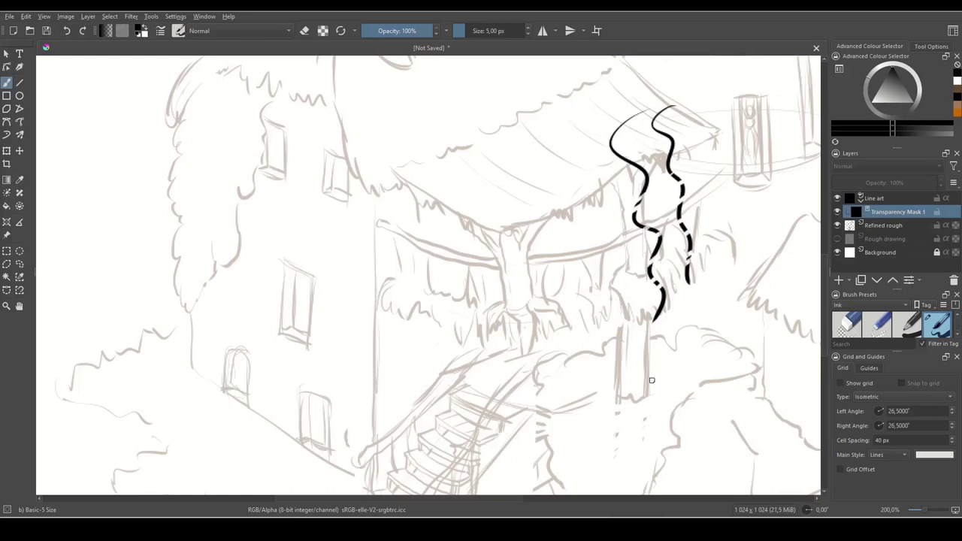
key(Delete)
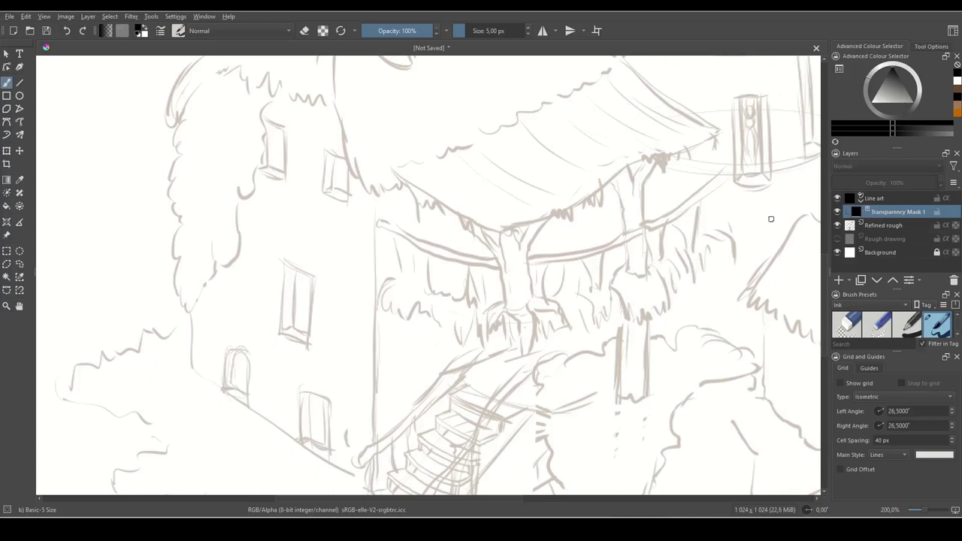
- Deselect the whole-canvas selection and switch the brush colour back to white
key(1)
drag(492, 277, 456, 347)
key(minus)
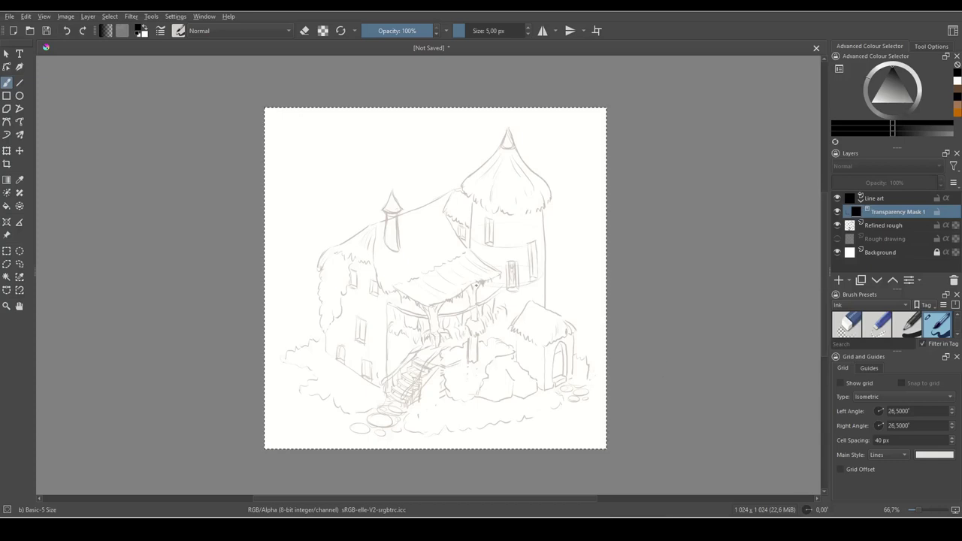
key(d)
mouse_move(445, 214)
mouse_down()
mouse_move(482, 259)
mouse_move(492, 368)
mouse_up()
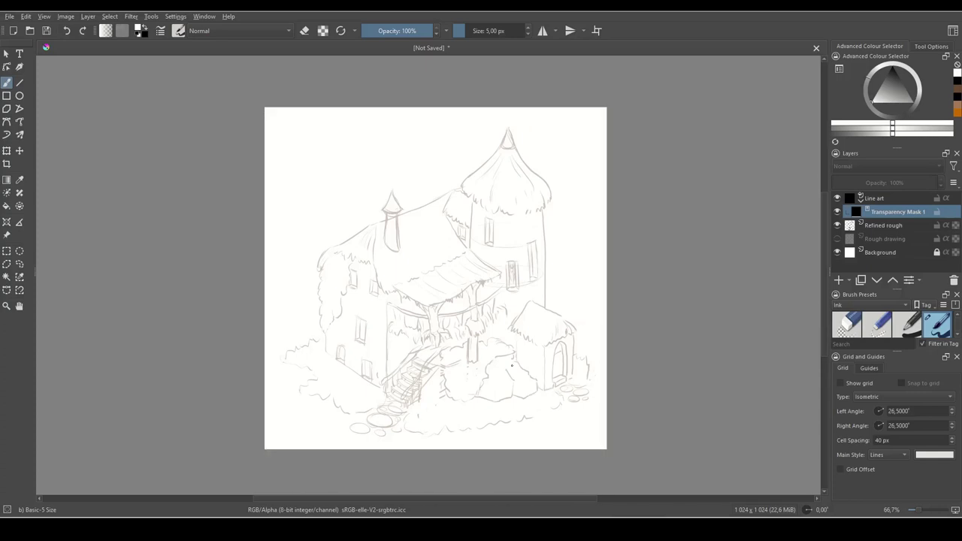
- Ink the pointed cap at the top of the tower roof, with two sloping sides and a curved base
key(ctrl+plus)
key(ctrl+plus)
key(ctrl+plus)
key(ctrl+plus)
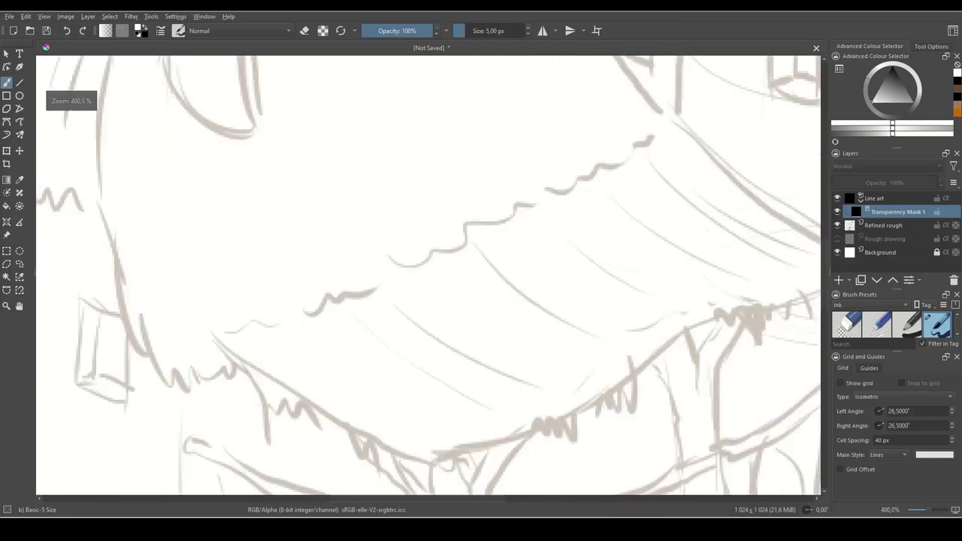
drag(631, 162, 569, 384)
drag(665, 222, 483, 505)
drag(611, 262, 493, 504)
mouse_move(640, 173)
mouse_down()
mouse_move(615, 241)
mouse_move(624, 155)
mouse_up()
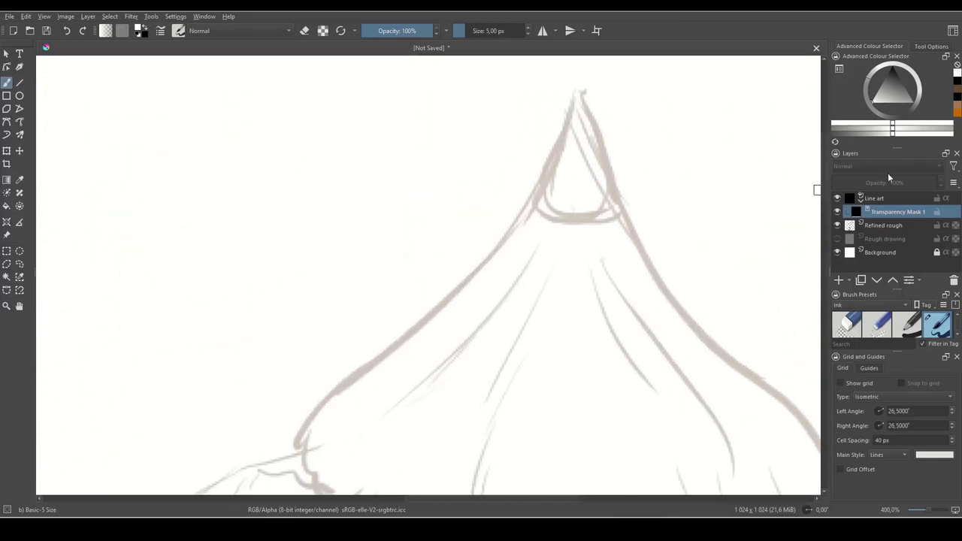
drag(572, 91, 524, 204)
drag(578, 89, 624, 212)
mouse_move(526, 204)
mouse_down()
mouse_move(556, 221)
mouse_move(610, 221)
mouse_move(624, 212)
mouse_up()
- Ink jagged thatch outlines down both sides of the tower roof, from the cap to the eaves
drag(599, 335, 664, 225)
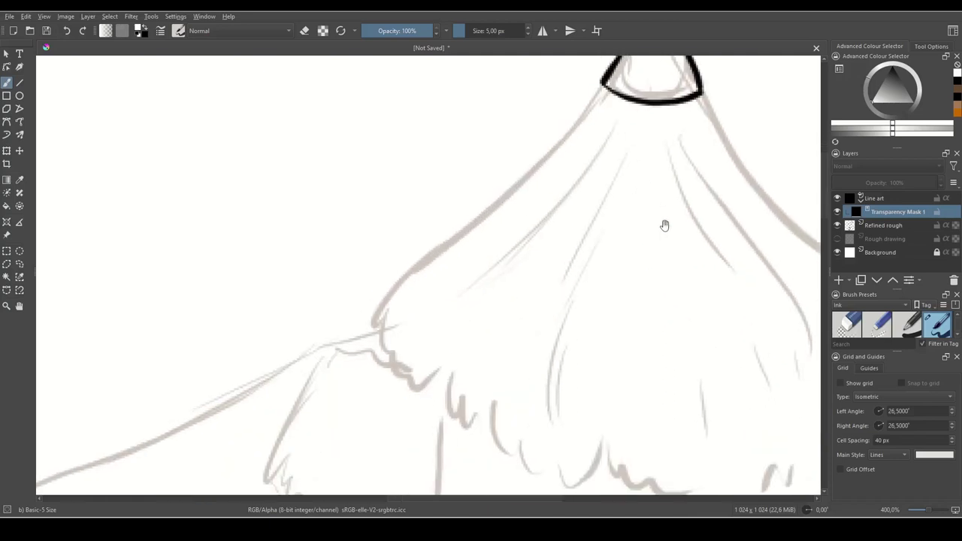
key(minus)
drag(566, 203, 629, 236)
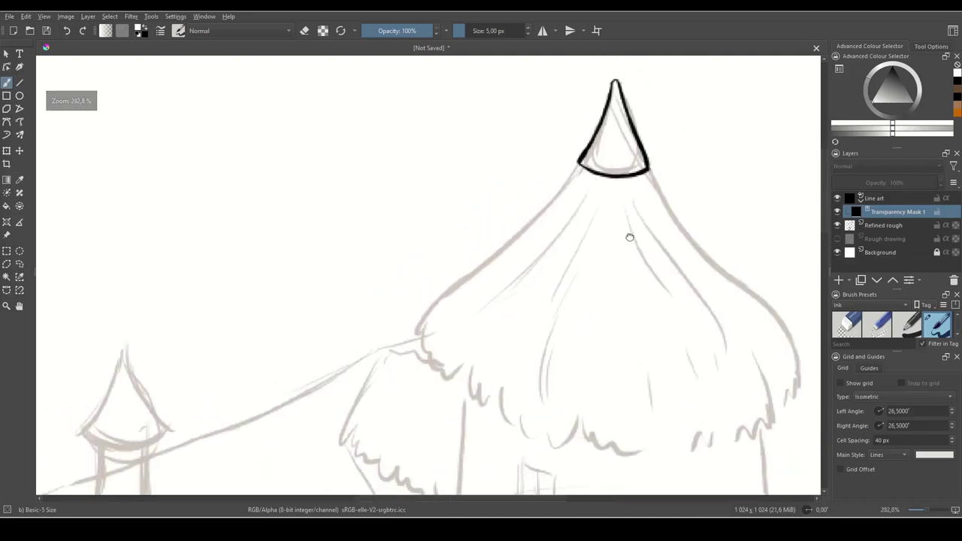
mouse_move(613, 178)
mouse_down()
mouse_move(539, 257)
mouse_move(478, 299)
mouse_move(448, 352)
mouse_up()
drag(597, 336, 472, 290)
mouse_move(565, 138)
mouse_down()
mouse_move(592, 187)
mouse_move(694, 284)
mouse_move(707, 311)
mouse_up()
drag(720, 349, 724, 280)
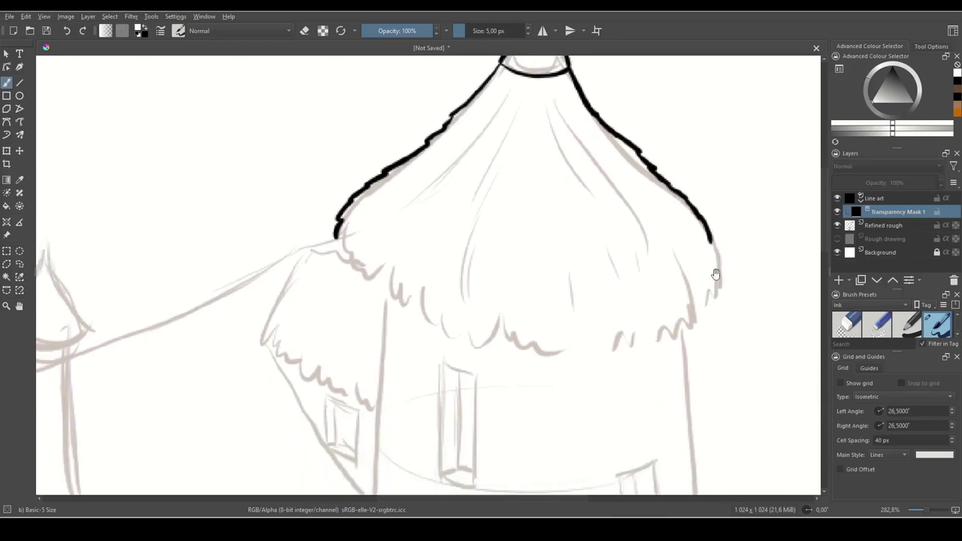
drag(713, 244, 704, 304)
- Ink the ragged thatch fringe along the left part of the tower roof's lower edge, with upward curved clumps
drag(336, 248, 367, 274)
mouse_move(388, 239)
mouse_down()
mouse_move(368, 272)
mouse_move(404, 308)
mouse_up()
drag(507, 306, 518, 277)
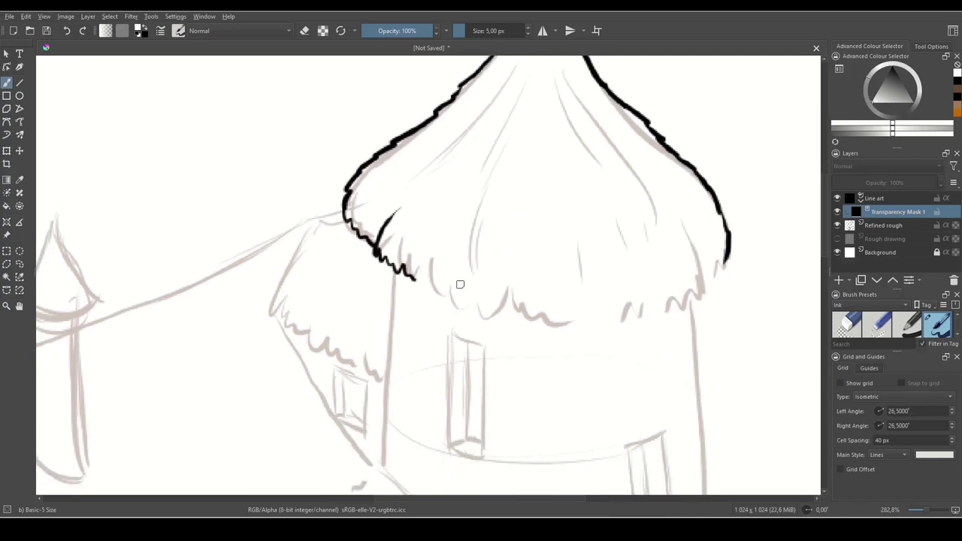
mouse_move(449, 229)
mouse_down()
mouse_move(433, 279)
mouse_move(463, 307)
mouse_move(485, 308)
mouse_up()
- Ink the ragged fringe along the right and middle of the tower roof's lower edge, joining it to the left part
mouse_move(670, 231)
mouse_down()
mouse_move(642, 251)
mouse_move(622, 249)
mouse_up()
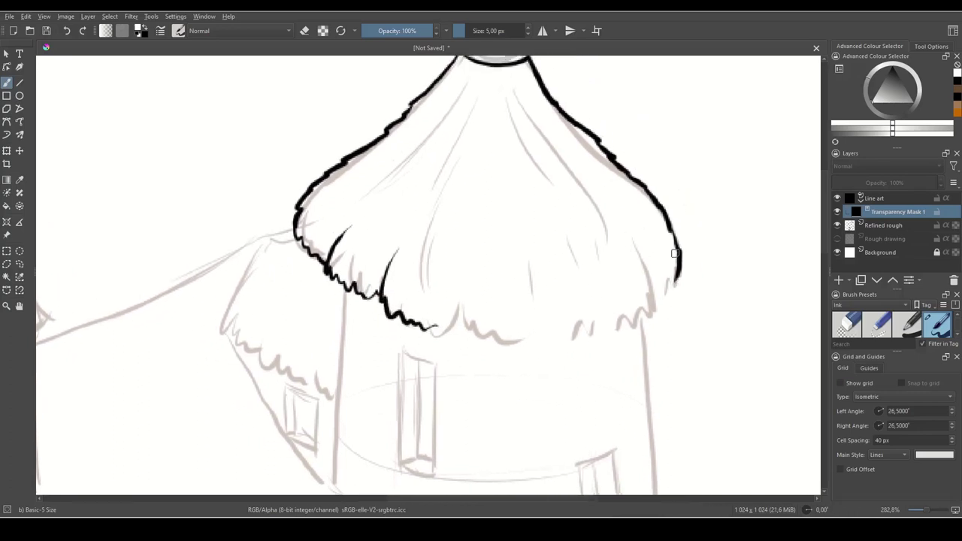
drag(675, 284, 662, 298)
mouse_move(626, 232)
mouse_down()
mouse_move(651, 289)
mouse_move(645, 319)
mouse_move(614, 331)
mouse_move(604, 321)
mouse_up()
mouse_move(593, 255)
mouse_down()
mouse_move(599, 305)
mouse_move(576, 340)
mouse_move(538, 347)
mouse_move(531, 310)
mouse_move(504, 345)
mouse_move(477, 321)
mouse_up()
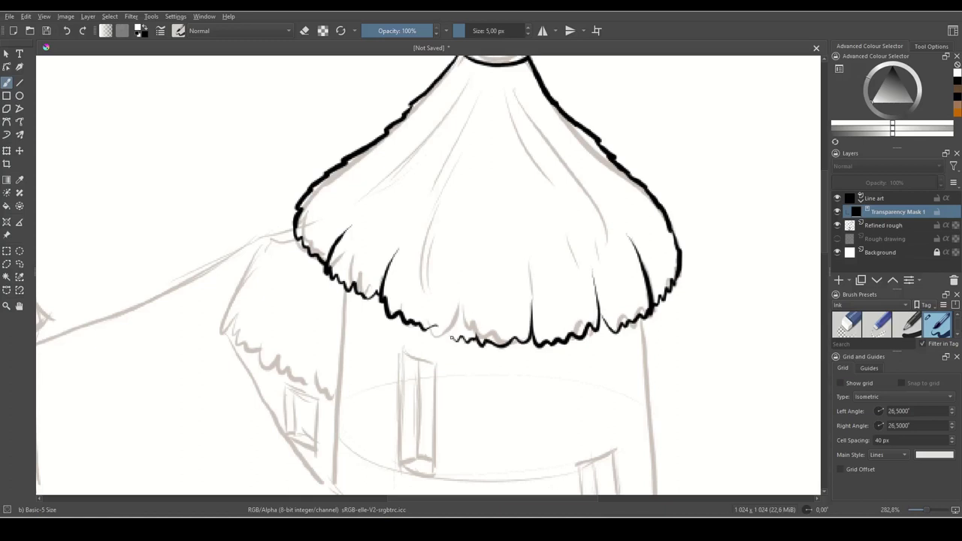
mouse_move(457, 225)
mouse_down()
mouse_move(438, 303)
mouse_move(447, 331)
mouse_up()
key(ctrl+z)
mouse_move(446, 256)
mouse_down()
mouse_move(438, 321)
mouse_move(453, 340)
mouse_up()
drag(498, 252, 515, 359)
- Add thin tapered straw strands running down the tower roof's surface from the cap towards the fringe
mouse_move(485, 167)
mouse_down()
mouse_move(454, 226)
mouse_move(493, 256)
mouse_up()
mouse_move(525, 174)
mouse_down()
mouse_move(536, 223)
mouse_move(564, 227)
mouse_move(528, 261)
mouse_up()
mouse_move(504, 364)
mouse_down()
mouse_move(646, 266)
mouse_move(640, 271)
mouse_up()
mouse_move(554, 160)
mouse_down()
mouse_move(492, 208)
mouse_move(472, 231)
mouse_up()
drag(587, 164, 512, 262)
mouse_move(612, 238)
mouse_down()
mouse_move(526, 211)
mouse_move(476, 269)
mouse_up()
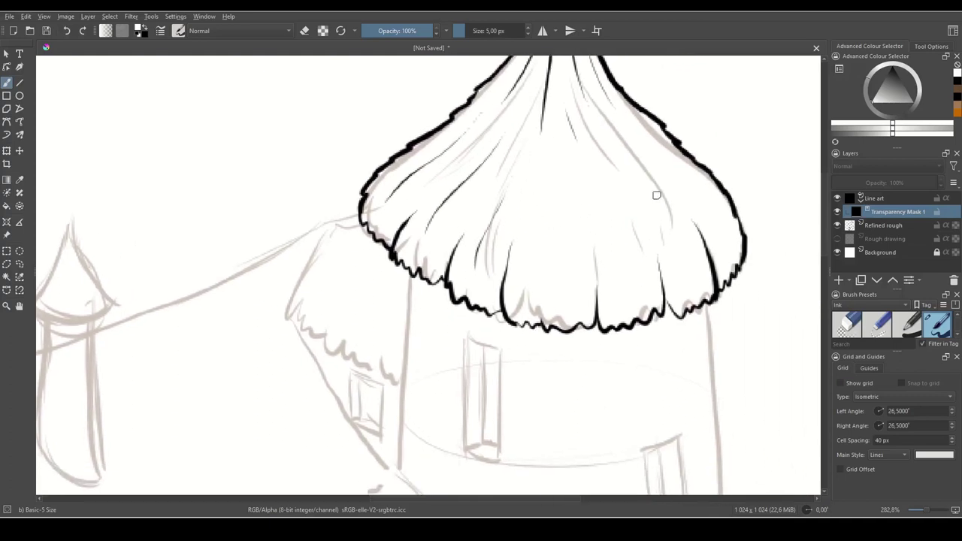
drag(633, 131, 713, 225)
mouse_move(648, 190)
mouse_down()
mouse_move(688, 259)
mouse_move(668, 242)
mouse_up()
- Ink the left and right walls of the tower with wavy vertical lines below the thatch
mouse_move(633, 341)
mouse_down()
mouse_move(610, 324)
mouse_move(646, 174)
mouse_move(718, 255)
mouse_up()
mouse_move(509, 217)
mouse_down()
mouse_move(546, 187)
mouse_move(542, 314)
mouse_move(545, 254)
mouse_move(524, 225)
mouse_move(525, 294)
mouse_up()
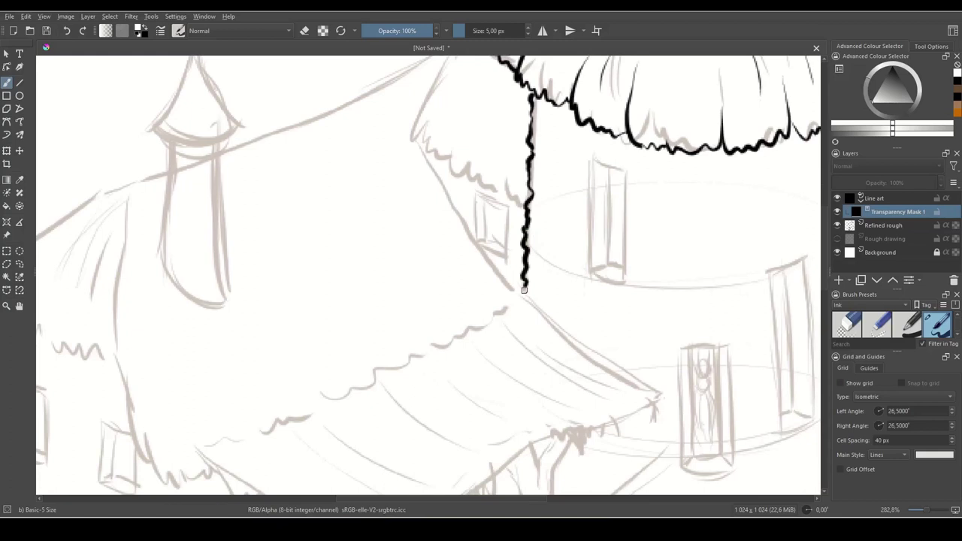
drag(770, 307, 476, 303)
mouse_move(539, 125)
mouse_down()
mouse_move(545, 204)
mouse_move(584, 220)
mouse_move(603, 182)
mouse_move(591, 115)
mouse_move(599, 448)
mouse_up()
drag(615, 314, 681, 388)
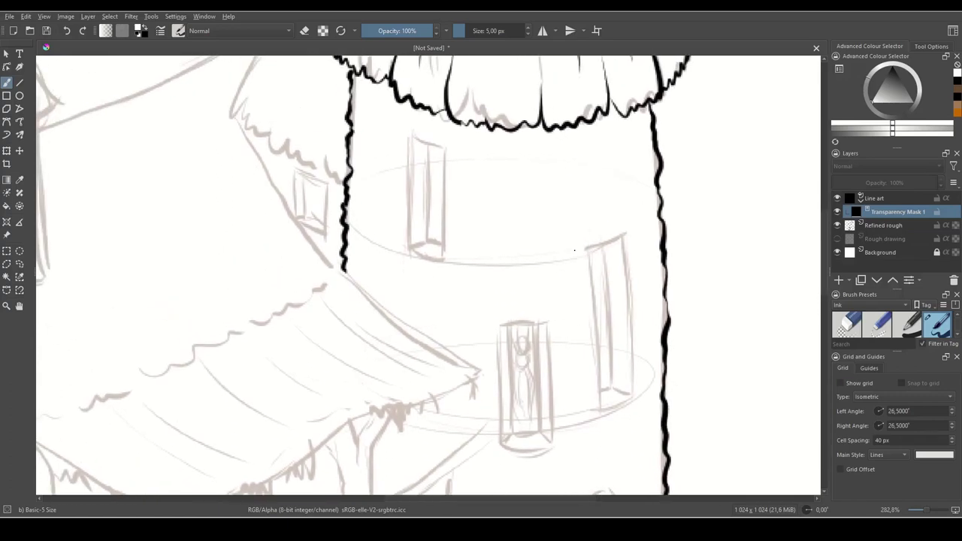
- Ink the tower's lower right window with a slanted lintel slab, tall narrow frame, inner recess lines and sill
mouse_move(599, 246)
mouse_down()
mouse_move(635, 227)
mouse_move(629, 212)
mouse_move(572, 230)
mouse_move(614, 261)
mouse_move(631, 196)
mouse_move(636, 255)
mouse_up()
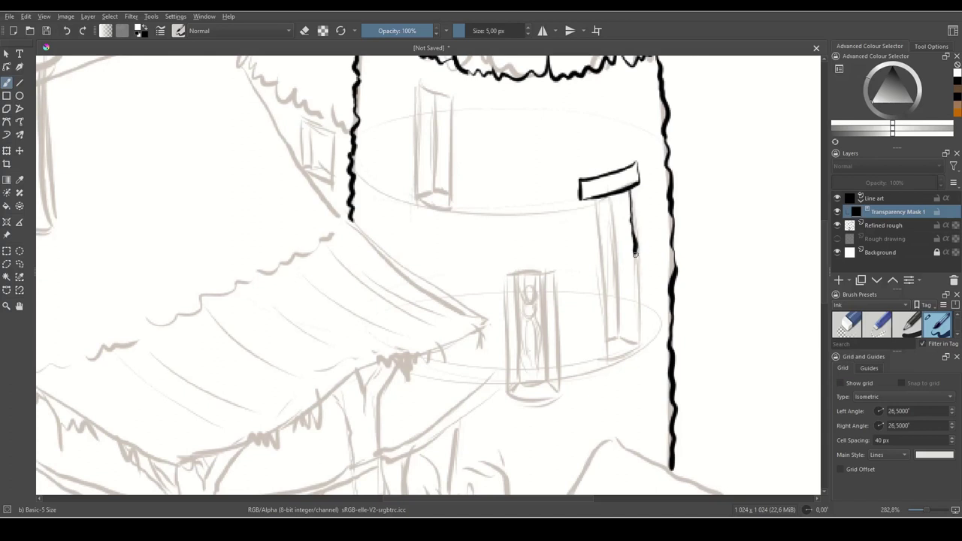
drag(637, 290, 636, 344)
drag(611, 197, 618, 329)
drag(598, 223, 603, 361)
drag(594, 198, 598, 227)
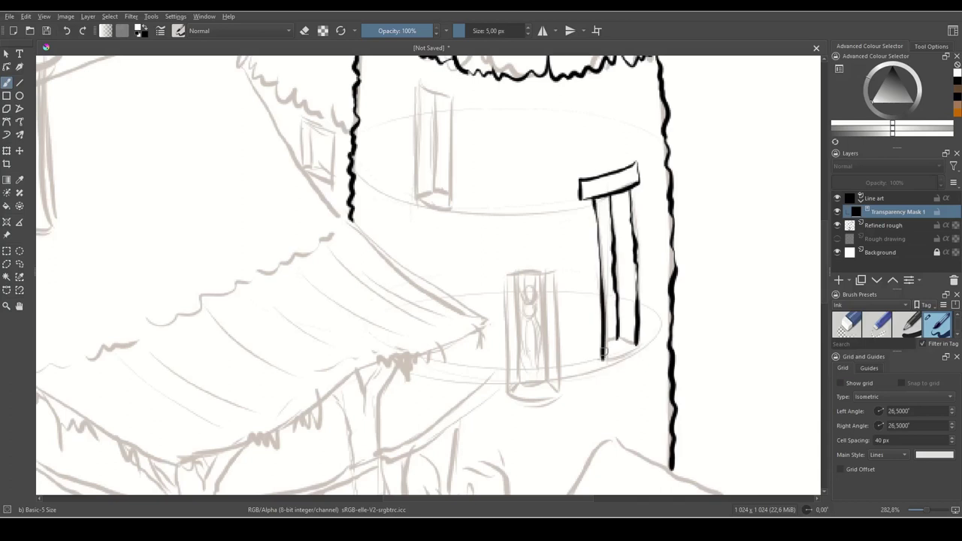
drag(602, 361, 638, 347)
drag(611, 209, 616, 196)
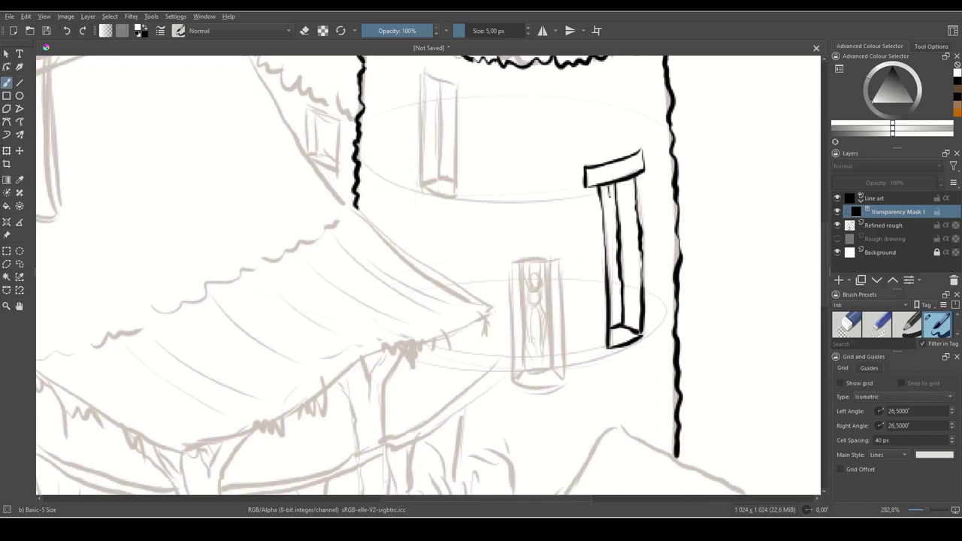
drag(614, 273, 615, 312)
- Ink the tower's upper left window with a slanted lintel slab, vertical frame lines, inner recess and sill
drag(520, 276, 625, 394)
drag(521, 188, 571, 205)
mouse_move(518, 167)
mouse_down()
mouse_move(518, 185)
mouse_move(578, 190)
mouse_up()
drag(578, 187, 573, 206)
drag(551, 235, 563, 205)
drag(538, 164, 536, 260)
mouse_move(573, 176)
mouse_down()
mouse_move(569, 278)
mouse_move(549, 284)
mouse_move(572, 288)
mouse_up()
drag(535, 193, 535, 280)
mouse_move(556, 176)
mouse_down()
mouse_move(555, 251)
mouse_move(573, 263)
mouse_up()
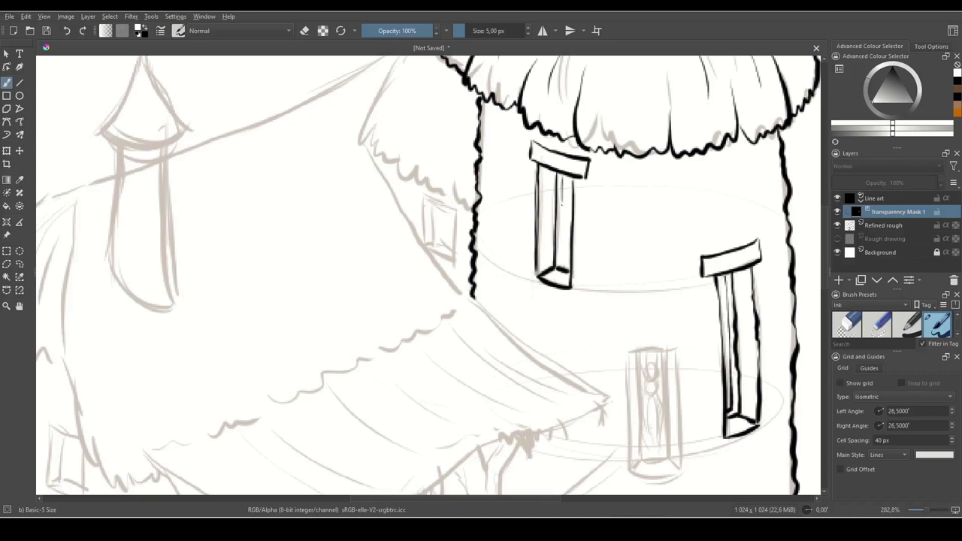
- Ink the flat lintel and the outer frame of the tower's front-facing window
drag(720, 351, 624, 249)
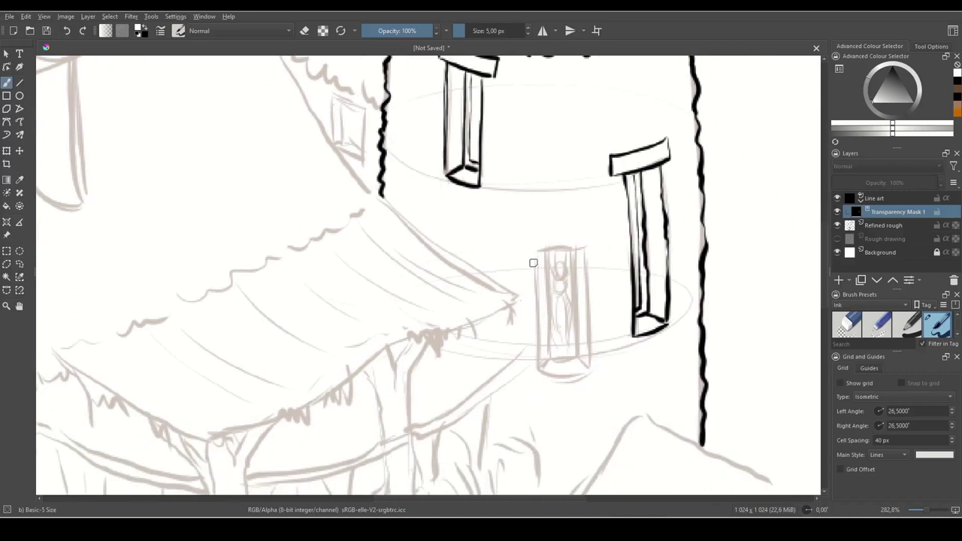
drag(526, 249, 598, 248)
mouse_move(525, 230)
mouse_down()
mouse_move(525, 247)
mouse_move(591, 227)
mouse_move(599, 250)
mouse_up()
scroll(561, 305, down, 2)
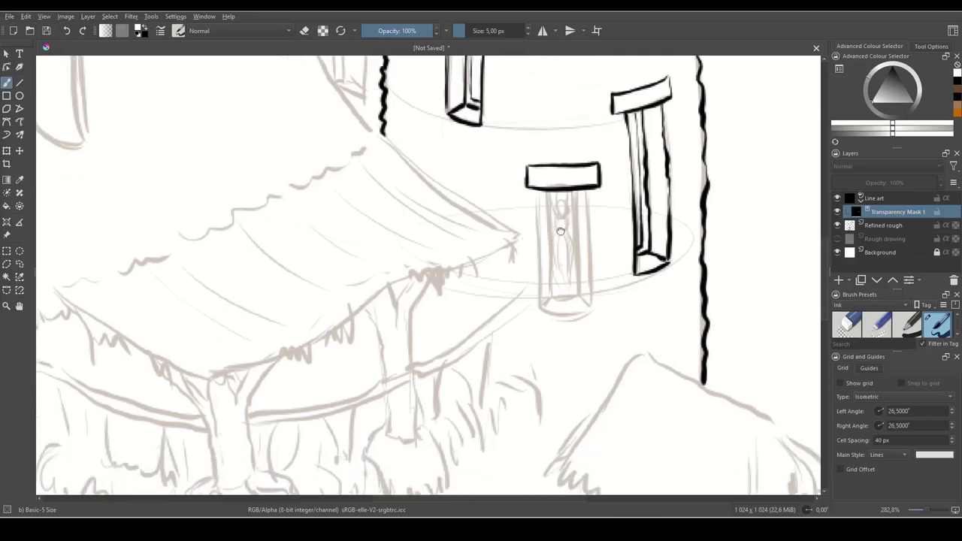
drag(532, 182, 538, 301)
mouse_move(586, 179)
mouse_down()
mouse_move(588, 297)
mouse_move(576, 306)
mouse_move(589, 300)
mouse_up()
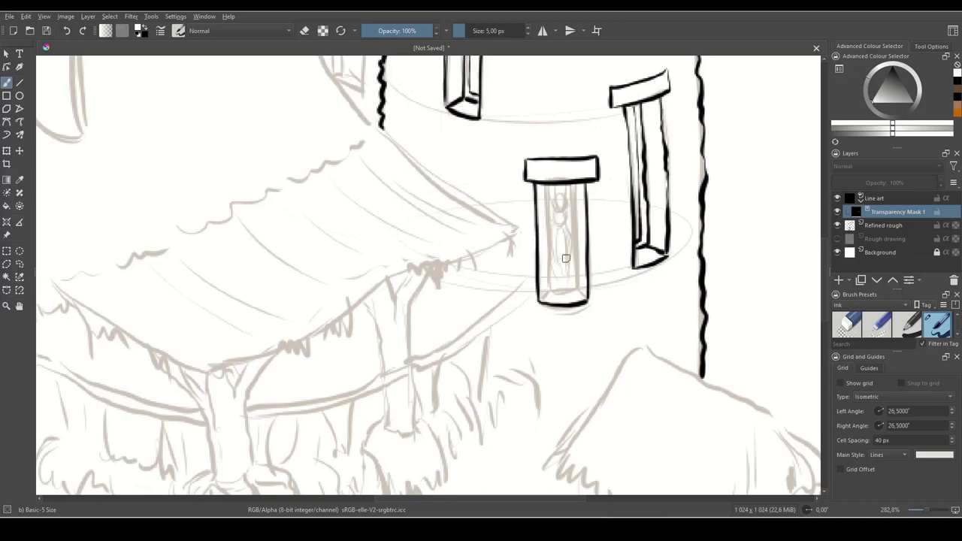
- Ink the inner recess lines of the front-facing tower window and the looped ornament inside its opening
mouse_move(544, 216)
mouse_down()
mouse_move(546, 272)
mouse_move(564, 292)
mouse_up()
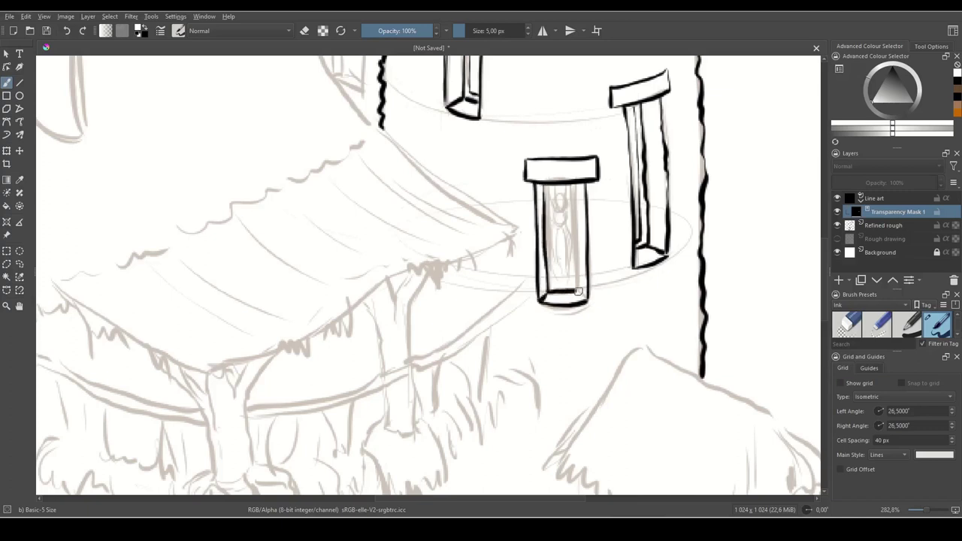
drag(577, 197, 577, 296)
drag(575, 178, 576, 220)
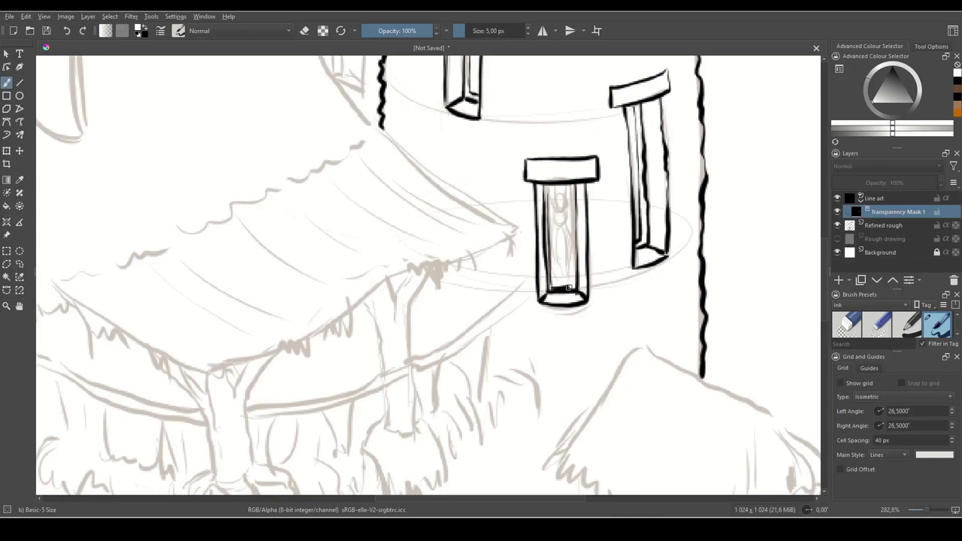
drag(571, 240, 571, 277)
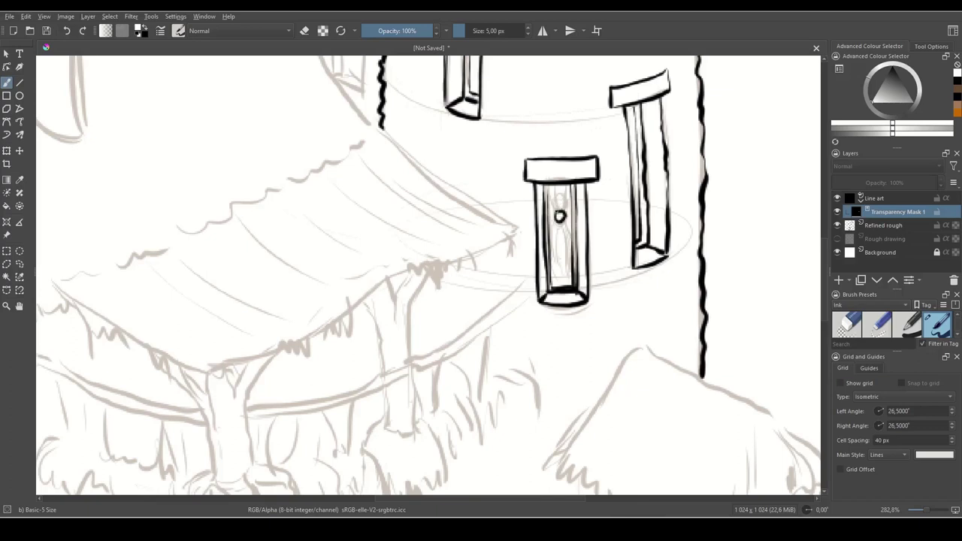
mouse_move(554, 189)
mouse_down()
mouse_move(549, 244)
mouse_move(561, 257)
mouse_up()
key(ctrl+z)
drag(563, 224, 568, 283)
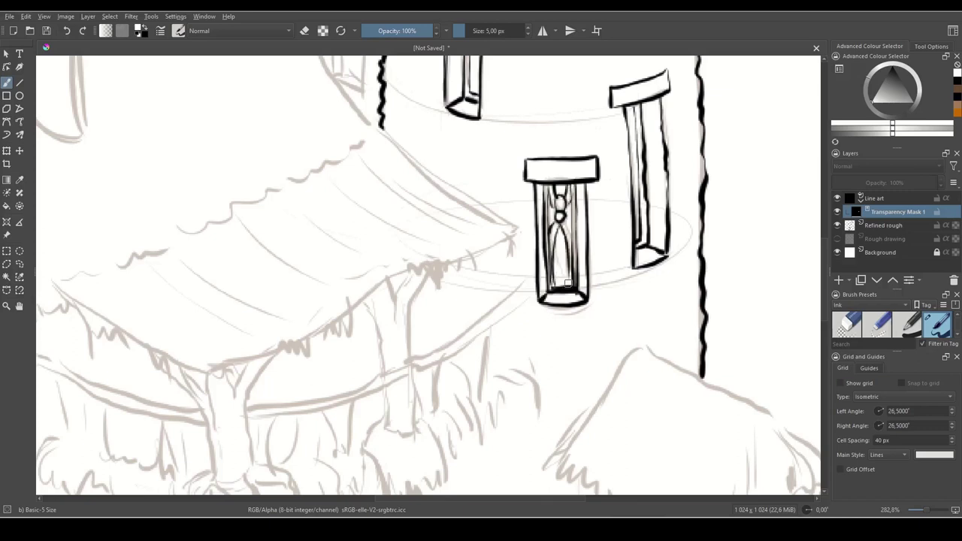
- Ink the branch railing from its right end past the back post to the front post, with knots and broken twig stubs
mouse_move(514, 356)
mouse_down()
mouse_move(474, 341)
mouse_move(581, 255)
mouse_move(592, 277)
mouse_move(646, 211)
mouse_move(606, 224)
mouse_move(535, 278)
mouse_move(540, 266)
mouse_up()
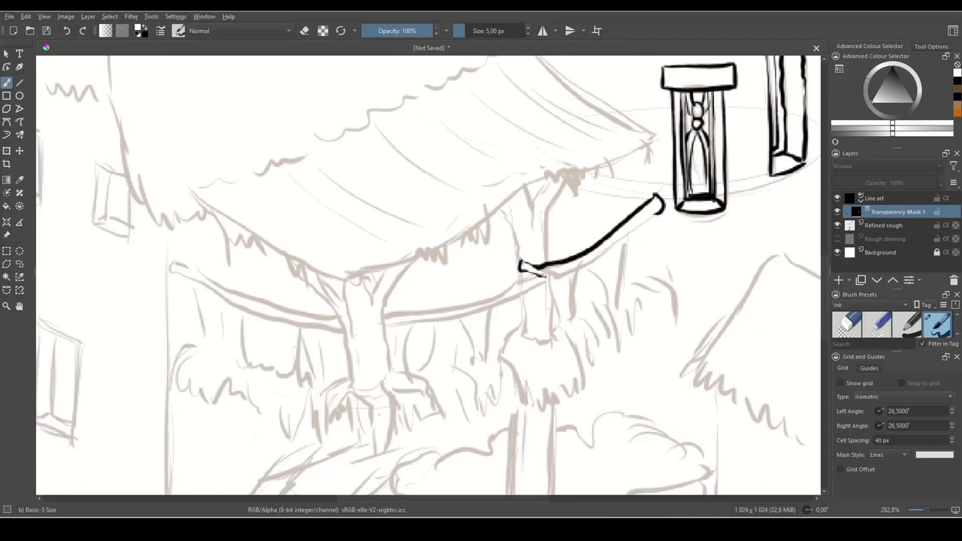
mouse_move(656, 216)
mouse_down()
mouse_move(581, 277)
mouse_move(542, 277)
mouse_up()
drag(543, 279, 685, 252)
key(ctrl+z)
drag(677, 263, 662, 263)
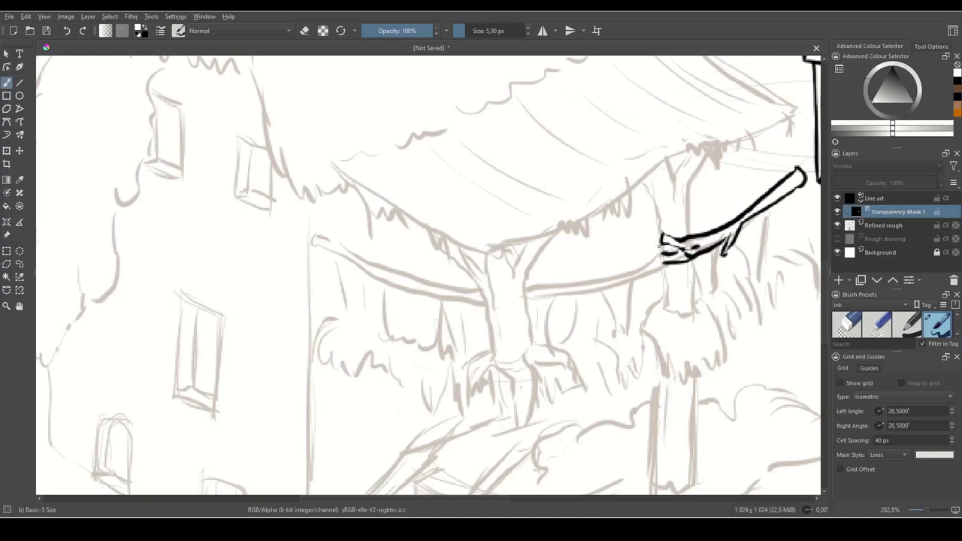
drag(711, 216, 706, 157)
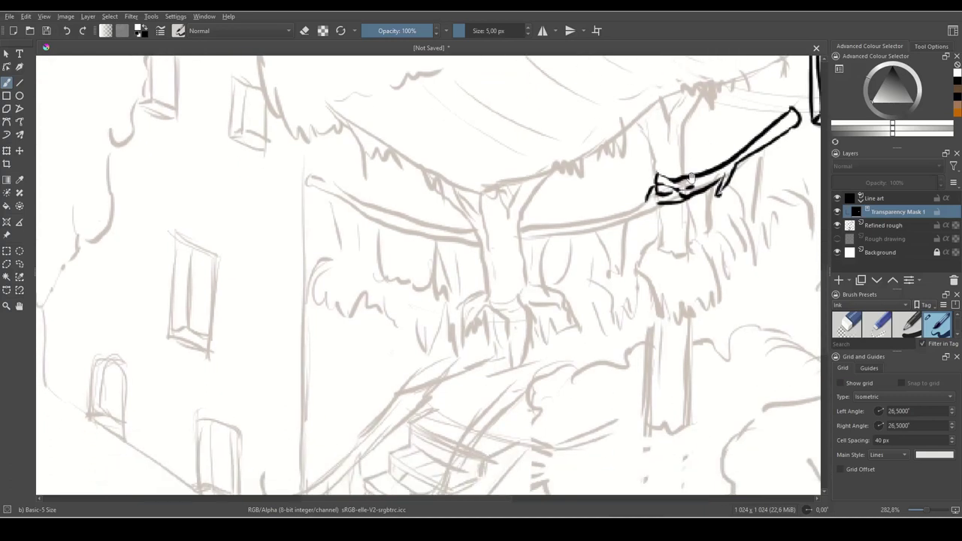
mouse_move(647, 201)
mouse_down()
mouse_move(619, 213)
mouse_move(600, 200)
mouse_move(521, 228)
mouse_move(560, 239)
mouse_move(664, 204)
mouse_up()
mouse_move(692, 249)
mouse_down()
mouse_move(567, 311)
mouse_move(568, 328)
mouse_up()
- Ink the porch's forked back post above and below the branch railing
drag(513, 202, 535, 259)
drag(536, 178, 543, 203)
mouse_move(565, 171)
mouse_down()
mouse_move(543, 225)
mouse_move(563, 219)
mouse_move(560, 258)
mouse_move(571, 182)
mouse_up()
drag(548, 211, 548, 255)
- Ink the outline and ragged lower fringe of the small thatched dormer roof beside the tower
mouse_move(576, 198)
mouse_down()
mouse_move(591, 395)
mouse_move(608, 439)
mouse_up()
drag(641, 229, 672, 291)
drag(608, 212, 688, 334)
drag(633, 194, 633, 266)
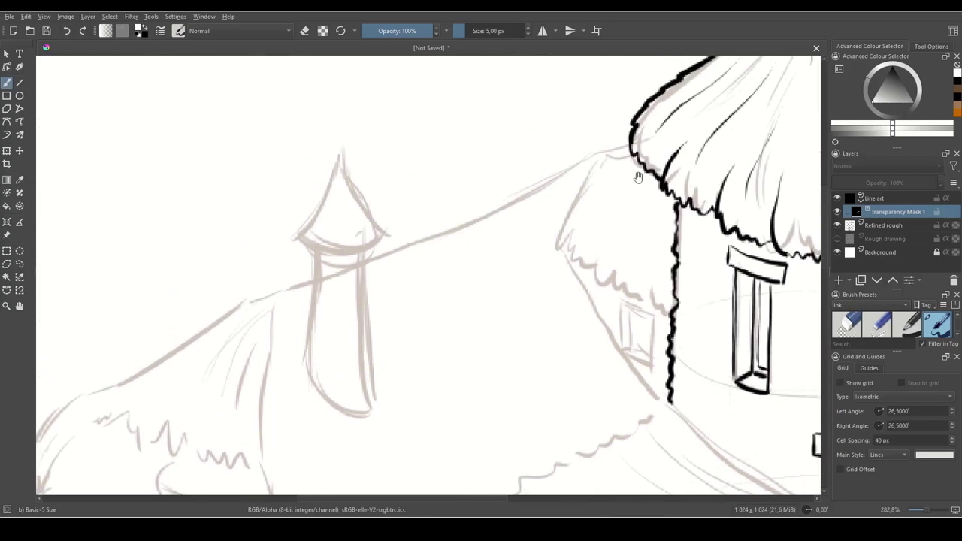
mouse_move(633, 160)
mouse_down()
mouse_move(600, 158)
mouse_move(582, 186)
mouse_move(556, 247)
mouse_move(575, 268)
mouse_up()
mouse_move(599, 219)
mouse_down()
mouse_move(577, 266)
mouse_move(606, 294)
mouse_move(639, 300)
mouse_up()
mouse_move(657, 228)
mouse_down()
mouse_move(639, 301)
mouse_move(665, 310)
mouse_up()
- Add tapered straw strands to the dormer roof and ink the main roof's ridge from the dormer to the chimney
drag(629, 191, 607, 255)
drag(644, 209, 624, 246)
drag(604, 192, 592, 213)
mouse_move(630, 149)
mouse_down()
mouse_move(692, 170)
mouse_move(534, 245)
mouse_move(427, 280)
mouse_move(577, 219)
mouse_move(573, 278)
mouse_up()
- Ink the chimney's shaft with a jagged base and its pointed conical cap
mouse_move(527, 212)
mouse_down()
mouse_move(520, 330)
mouse_move(544, 370)
mouse_move(576, 381)
mouse_move(578, 350)
mouse_move(572, 386)
mouse_up()
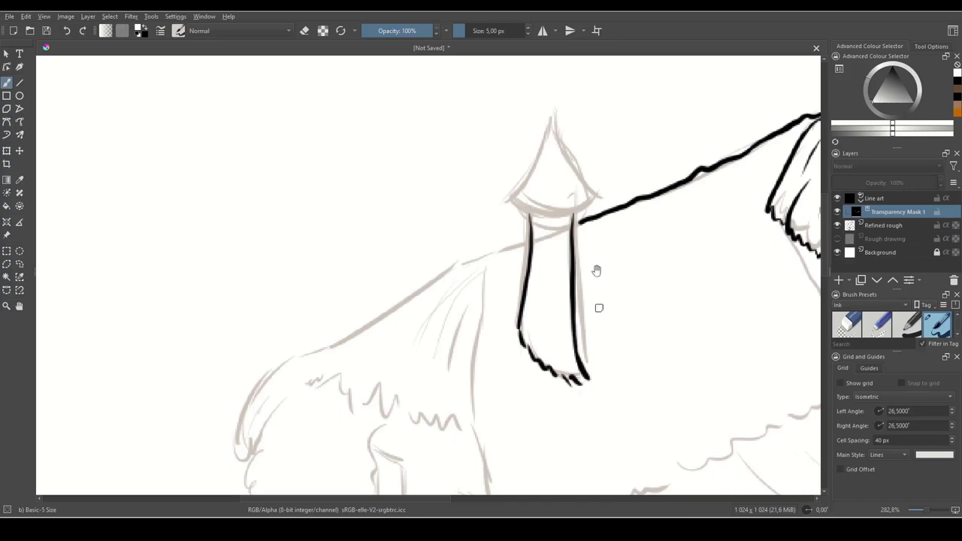
drag(597, 271, 609, 316)
drag(567, 156, 524, 247)
drag(565, 158, 605, 247)
mouse_move(524, 243)
mouse_down()
mouse_move(536, 256)
mouse_move(593, 258)
mouse_move(604, 244)
mouse_up()
- Ink the stepped main roof ridge from the chimney down to the overhanging left tip
scroll(557, 286, down, 1)
mouse_move(551, 309)
mouse_down()
mouse_move(694, 174)
mouse_move(676, 130)
mouse_up()
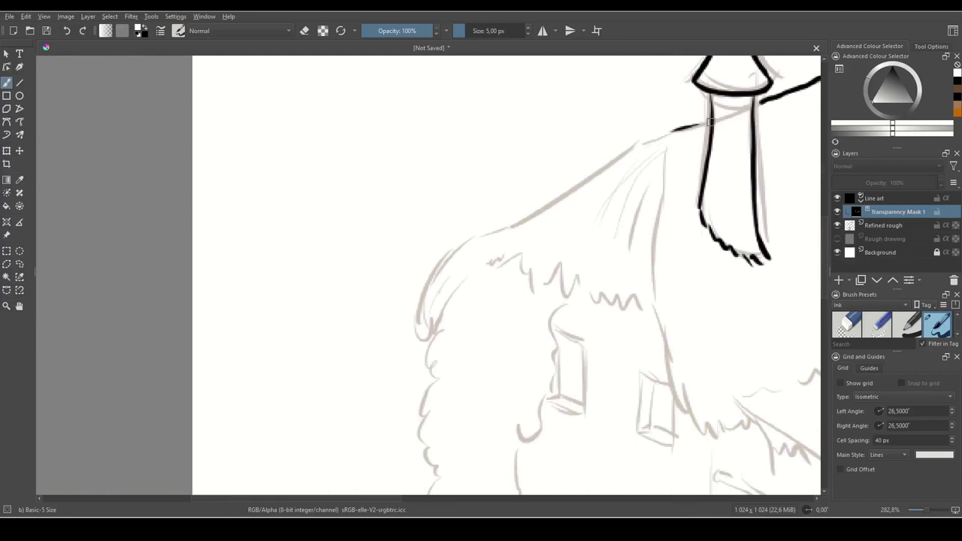
mouse_move(709, 119)
mouse_down()
mouse_move(673, 125)
mouse_move(592, 170)
mouse_up()
drag(590, 190, 612, 168)
mouse_move(618, 153)
mouse_down()
mouse_move(556, 179)
mouse_move(472, 236)
mouse_move(438, 298)
mouse_move(463, 228)
mouse_move(448, 256)
mouse_move(456, 256)
mouse_up()
drag(593, 161, 613, 243)
drag(572, 291, 591, 233)
drag(444, 332, 521, 244)
- Ink the ragged thatch fringe along the left gable's eave with upward curved clumps
drag(484, 281, 523, 311)
drag(617, 257, 562, 208)
drag(472, 261, 518, 186)
mouse_move(499, 221)
mouse_down()
mouse_move(523, 242)
mouse_move(547, 230)
mouse_move(501, 246)
mouse_move(570, 253)
mouse_up()
key(ctrl+z)
mouse_move(581, 198)
mouse_down()
mouse_move(573, 247)
mouse_move(599, 242)
mouse_up()
- Ink the main roof's corner edge down to its scalloped lower tip and add straw strands near the chimney
drag(583, 84, 588, 179)
mouse_move(601, 171)
mouse_down()
mouse_move(627, 229)
mouse_move(585, 284)
mouse_up()
mouse_move(571, 213)
mouse_down()
mouse_move(603, 332)
mouse_move(627, 354)
mouse_move(594, 285)
mouse_move(571, 313)
mouse_move(609, 304)
mouse_up()
mouse_move(709, 303)
mouse_down()
mouse_move(652, 311)
mouse_move(612, 300)
mouse_up()
mouse_move(493, 262)
mouse_down()
mouse_move(530, 282)
mouse_move(555, 262)
mouse_move(578, 264)
mouse_up()
drag(622, 239, 610, 421)
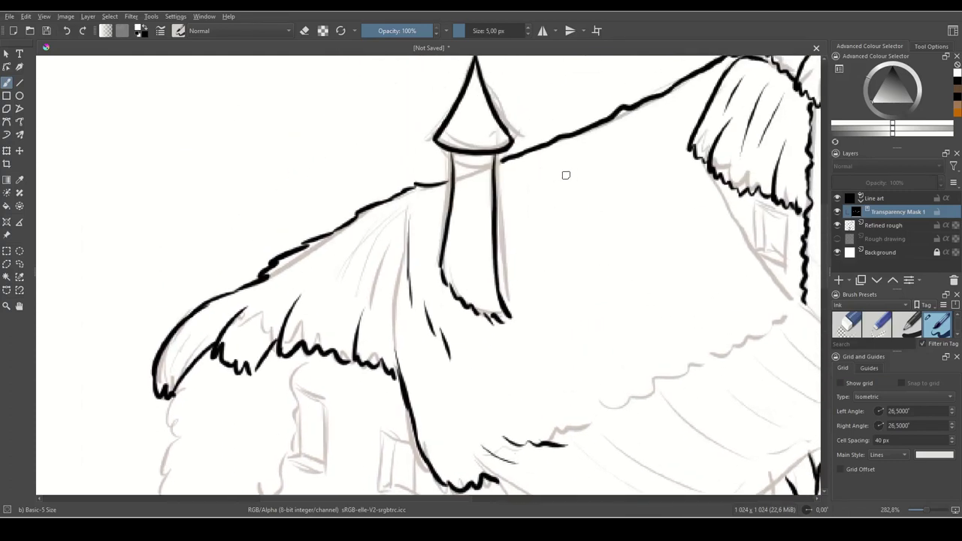
- Scatter short tapered straw strands across the large main roof slope between the chimney and the dormer
drag(599, 172, 629, 207)
drag(622, 152, 659, 190)
drag(659, 139, 728, 212)
mouse_move(544, 215)
mouse_down()
mouse_move(608, 288)
mouse_move(596, 328)
mouse_up()
mouse_move(651, 364)
mouse_down()
mouse_move(595, 260)
mouse_move(588, 214)
mouse_up()
drag(485, 199, 502, 216)
drag(448, 193, 460, 204)
drag(410, 178, 436, 208)
- Ink the main roof's edge below the dormer and the small dormer window with its frame and sill
drag(653, 213, 587, 202)
mouse_move(645, 106)
mouse_down()
mouse_move(612, 248)
mouse_move(590, 259)
mouse_up()
drag(513, 154, 601, 293)
drag(569, 197, 567, 236)
mouse_move(571, 197)
mouse_down()
mouse_move(602, 207)
mouse_move(600, 240)
mouse_move(565, 248)
mouse_up()
mouse_move(578, 203)
mouse_down()
mouse_move(578, 242)
mouse_move(603, 250)
mouse_up()
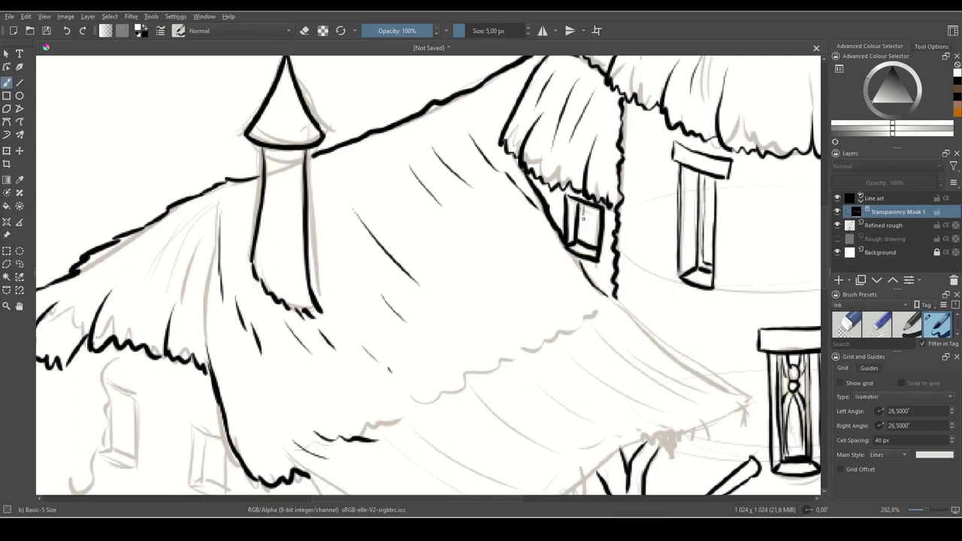
- Ink the porch roof's right edge from the tower wall down to its hanging corner tip
drag(709, 404, 629, 232)
mouse_move(534, 120)
mouse_down()
mouse_move(671, 239)
mouse_move(671, 268)
mouse_move(656, 260)
mouse_up()
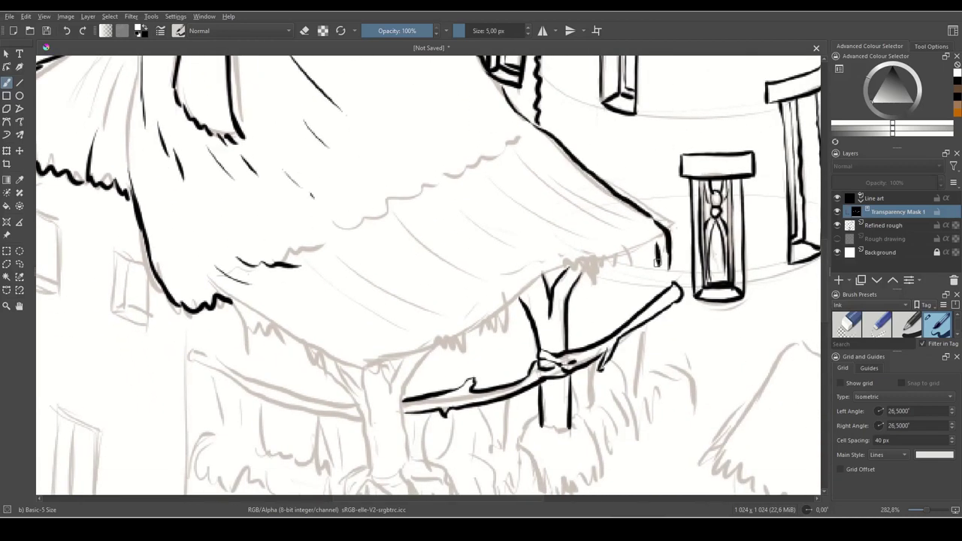
mouse_move(671, 226)
mouse_down()
mouse_move(670, 279)
mouse_move(648, 257)
mouse_move(603, 267)
mouse_move(596, 289)
mouse_move(594, 279)
mouse_up()
- Add slanting straw strands across the right part of the porch roof
mouse_move(565, 182)
mouse_down()
mouse_move(644, 237)
mouse_move(606, 236)
mouse_move(688, 256)
mouse_up()
drag(560, 153, 594, 194)
mouse_move(549, 172)
mouse_down()
mouse_move(576, 199)
mouse_move(645, 252)
mouse_up()
drag(476, 185, 533, 235)
drag(542, 236, 606, 286)
- Ink the ragged hanging fringe along the porch roof's edge from the right corner towards the front post
mouse_move(646, 276)
mouse_down()
mouse_move(666, 267)
mouse_move(666, 249)
mouse_up()
drag(591, 205, 634, 238)
mouse_move(710, 271)
mouse_down()
mouse_move(697, 231)
mouse_move(648, 219)
mouse_move(615, 256)
mouse_move(615, 304)
mouse_up()
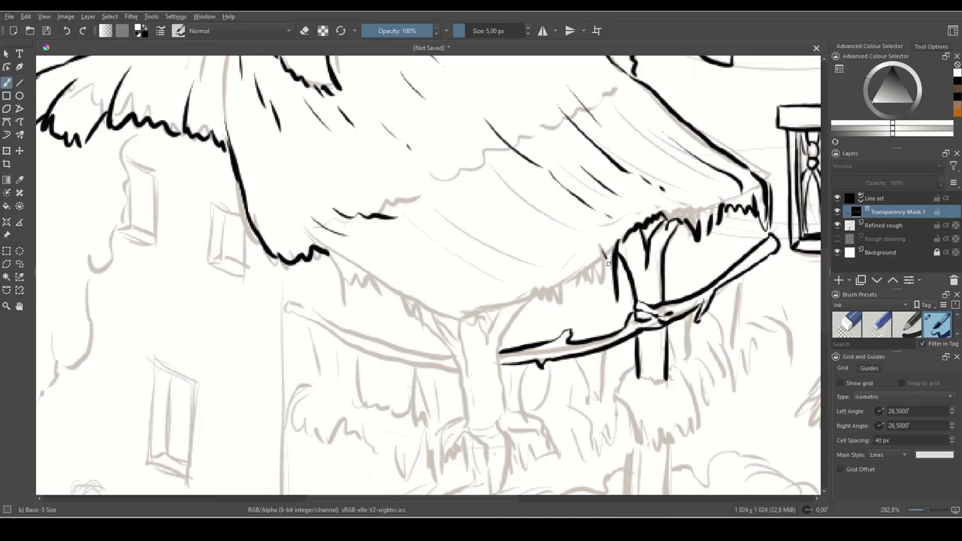
mouse_move(607, 263)
mouse_down()
mouse_move(660, 279)
mouse_move(645, 330)
mouse_move(640, 298)
mouse_move(610, 309)
mouse_move(655, 271)
mouse_move(658, 250)
mouse_move(630, 254)
mouse_up()
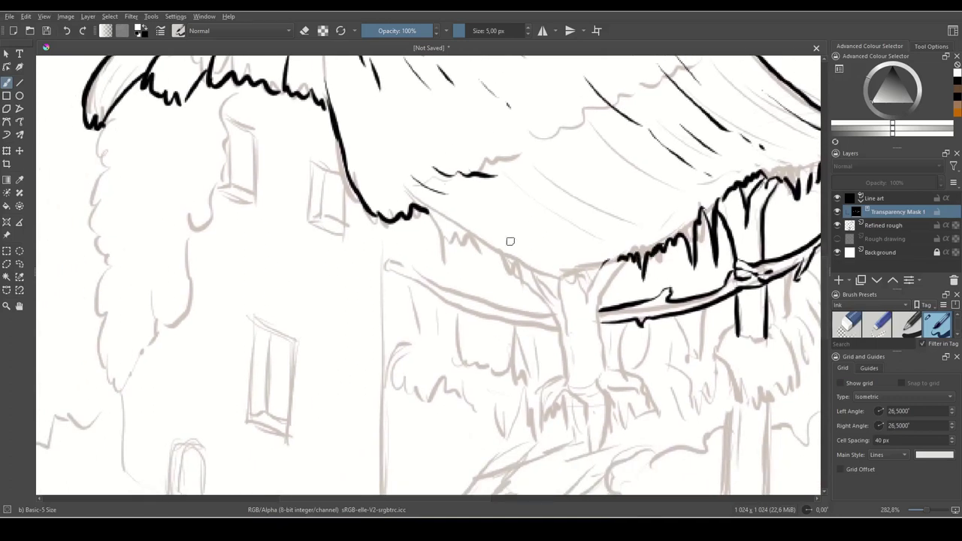
- Ink the left part of the porch roof's fringe and the forked front post beneath it
mouse_move(413, 201)
mouse_down()
mouse_move(436, 216)
mouse_move(443, 262)
mouse_move(481, 255)
mouse_move(488, 286)
mouse_move(496, 251)
mouse_move(573, 287)
mouse_move(602, 265)
mouse_move(601, 380)
mouse_up()
mouse_move(512, 265)
mouse_down()
mouse_move(566, 352)
mouse_move(565, 385)
mouse_move(559, 299)
mouse_move(570, 326)
mouse_up()
drag(584, 277, 591, 307)
drag(610, 265, 589, 316)
drag(601, 364, 617, 220)
drag(657, 331, 627, 315)
- Ink the front post's right root with a bent outline and jagged claw-like ends
mouse_move(553, 225)
mouse_down()
mouse_move(629, 223)
mouse_move(636, 272)
mouse_up()
drag(626, 236, 632, 269)
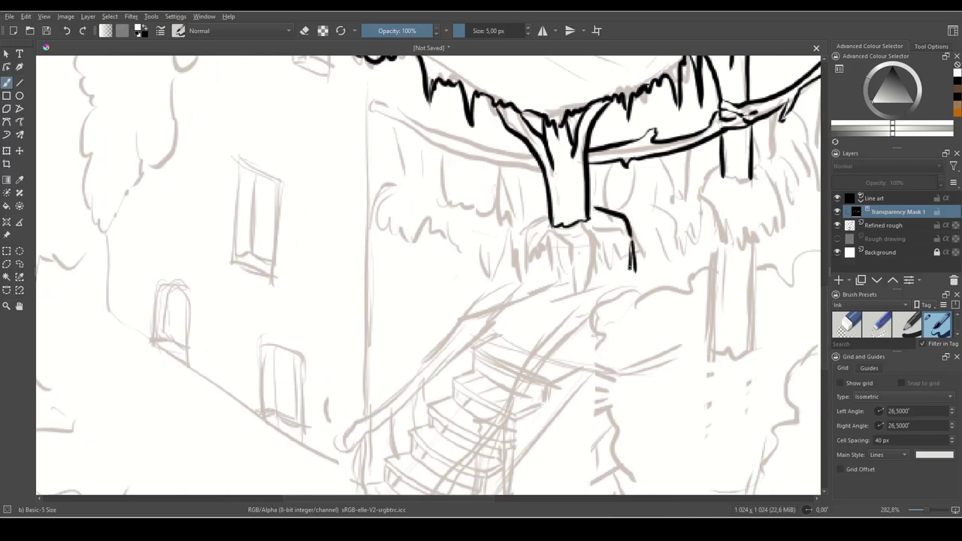
drag(594, 231, 589, 287)
drag(564, 226, 587, 260)
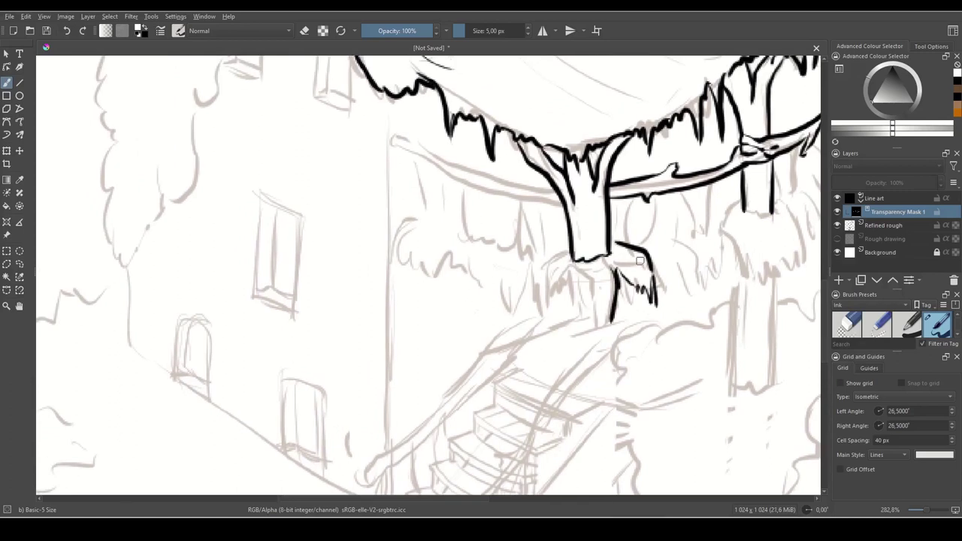
- Erase the closing line across the front post's base by painting with the swapped mask colour
key(x)
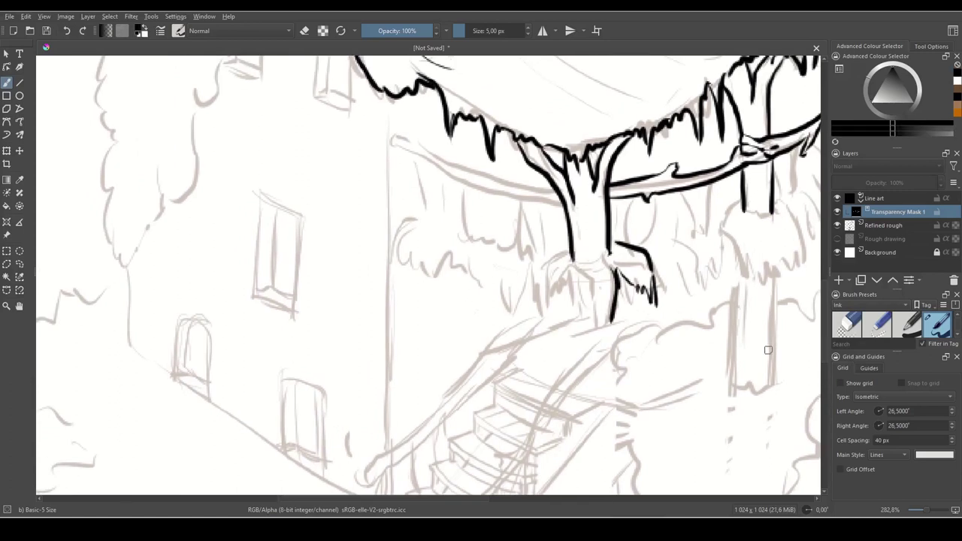
drag(766, 395, 733, 350)
key(x)
mouse_move(555, 210)
mouse_down()
mouse_move(544, 224)
mouse_move(557, 229)
mouse_up()
key(x)
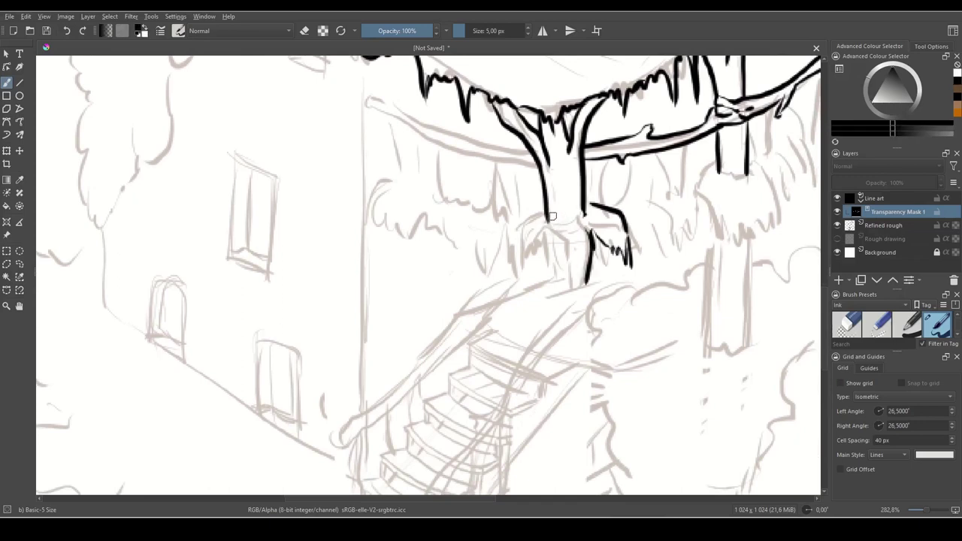
- Clean up the front post's base and ink its left and middle roots, joining the trunk to all roots
key(x)
key(x)
mouse_move(545, 214)
mouse_down()
mouse_move(549, 191)
mouse_move(522, 230)
mouse_move(526, 242)
mouse_move(544, 233)
mouse_up()
key(x)
key(x)
mouse_move(585, 206)
mouse_down()
mouse_move(588, 218)
mouse_move(584, 203)
mouse_move(618, 214)
mouse_move(592, 241)
mouse_move(556, 227)
mouse_move(568, 272)
mouse_move(685, 279)
mouse_up()
key(x)
mouse_move(621, 237)
mouse_down()
mouse_move(613, 256)
mouse_move(626, 271)
mouse_up()
drag(626, 271, 642, 250)
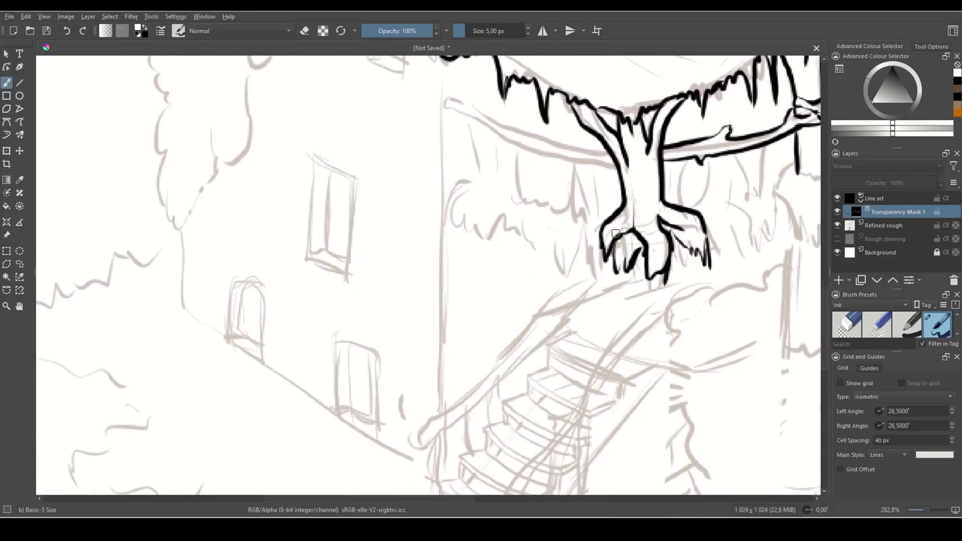
mouse_move(722, 218)
mouse_down()
mouse_move(616, 222)
mouse_move(560, 241)
mouse_up()
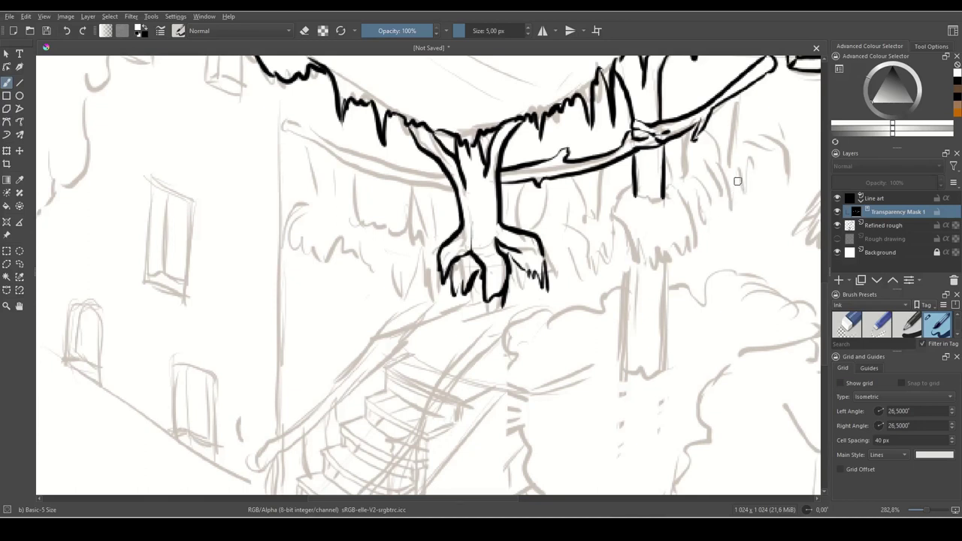
mouse_move(715, 194)
mouse_down()
mouse_move(707, 207)
mouse_move(713, 319)
mouse_up()
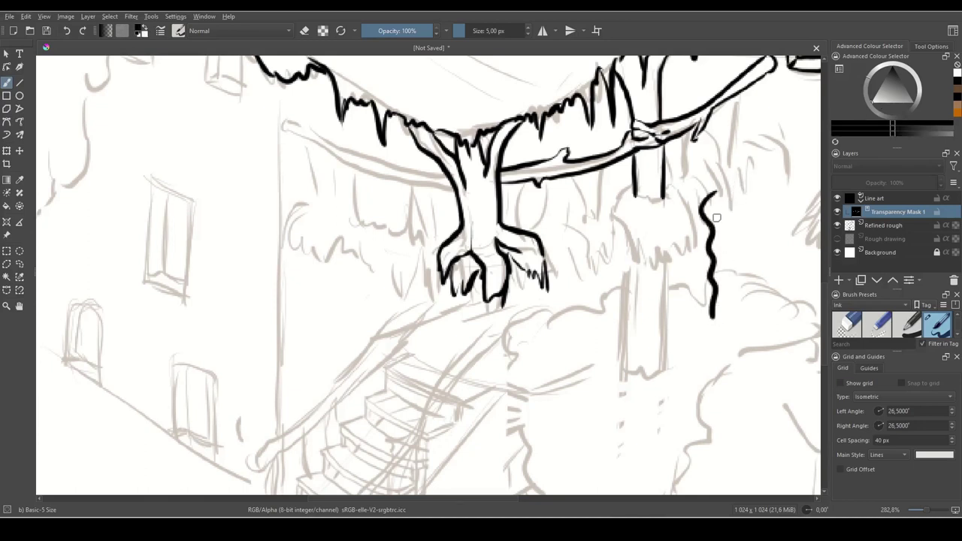
mouse_move(711, 194)
mouse_down()
mouse_move(711, 318)
mouse_move(719, 237)
mouse_up()
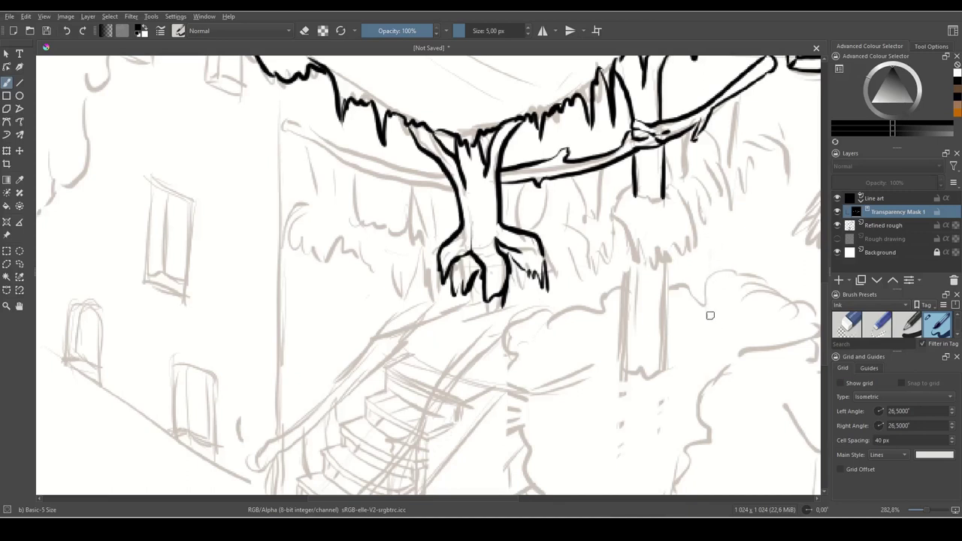
key(x)
- Ink two forked support branches hanging beneath the railing between the front and back posts
drag(625, 198, 682, 233)
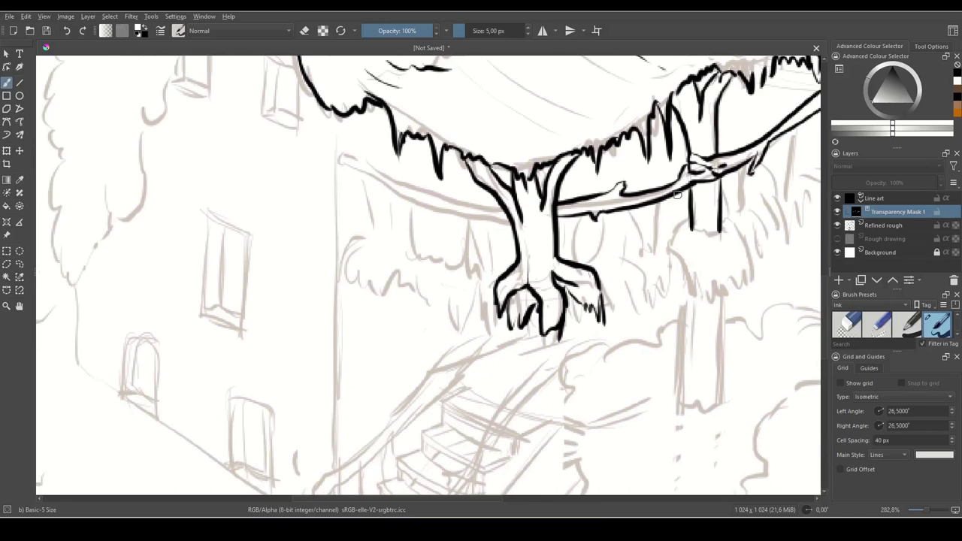
drag(669, 204, 653, 259)
drag(642, 208, 650, 259)
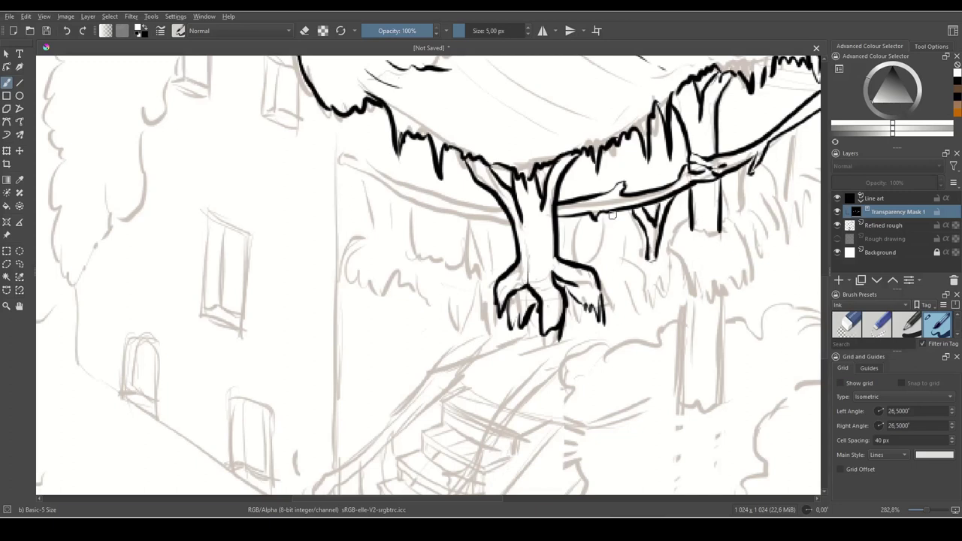
drag(612, 217, 613, 274)
drag(602, 215, 609, 275)
drag(630, 220, 630, 208)
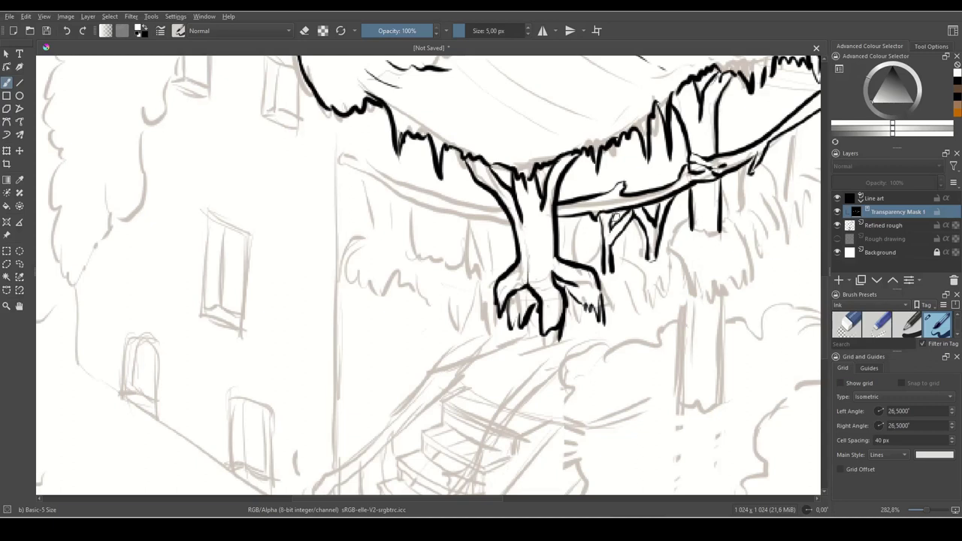
- Ink more slender, curving support branches beneath the railing between the front and back posts
drag(578, 214, 600, 270)
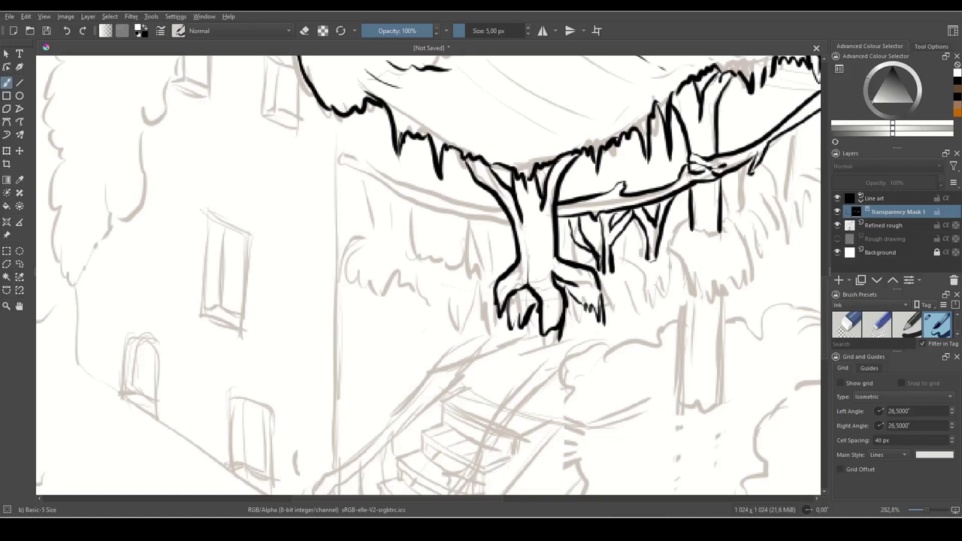
key(ctrl+z)
mouse_move(572, 217)
mouse_down()
mouse_move(601, 275)
mouse_move(588, 258)
mouse_up()
key(x)
key(x)
key(x)
key(x)
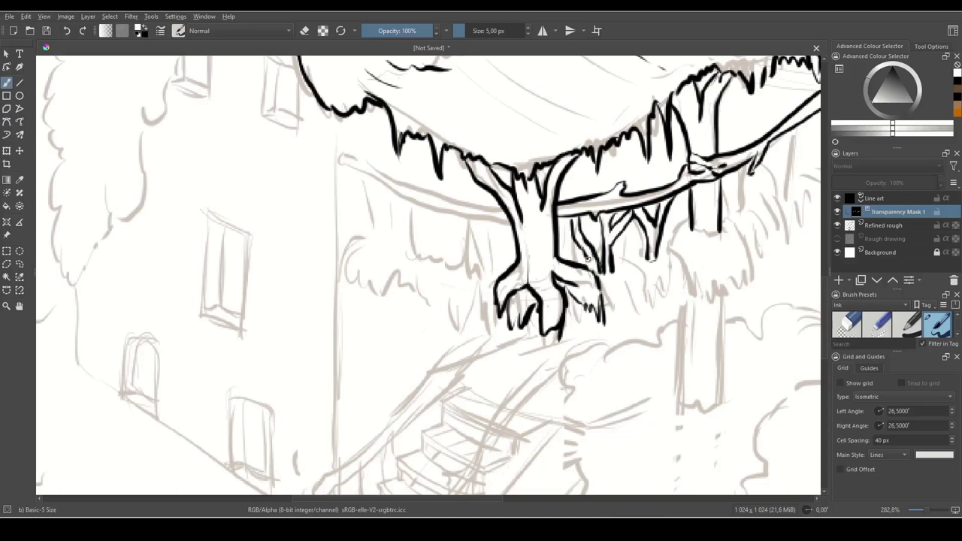
mouse_move(560, 218)
mouse_down()
mouse_move(566, 244)
mouse_move(582, 243)
mouse_up()
key(x)
key(x)
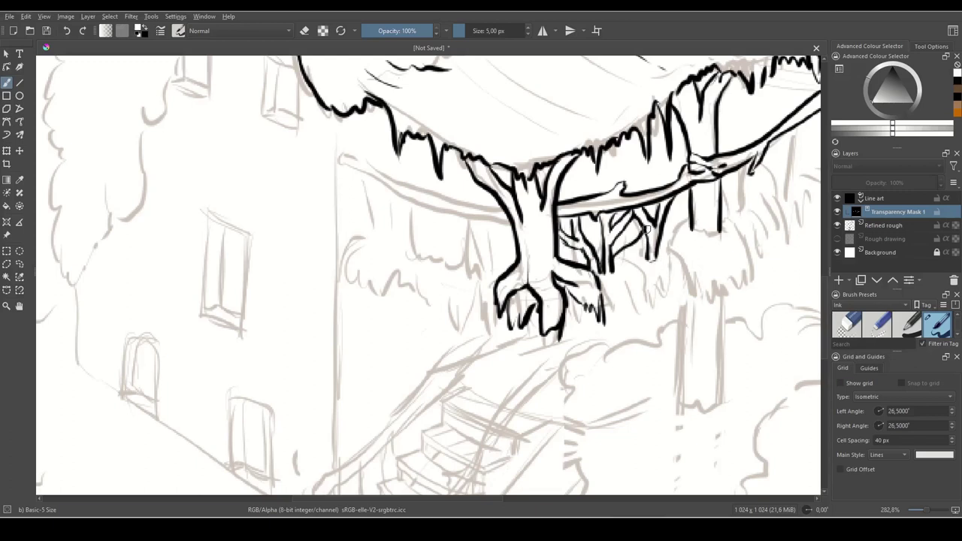
key(x)
drag(648, 225, 621, 256)
key(x)
- Ink hanging grass tufts around both sides of the back post where it passes the platform edge
mouse_move(707, 227)
mouse_down()
mouse_move(577, 262)
mouse_move(599, 244)
mouse_move(654, 253)
mouse_move(659, 267)
mouse_up()
mouse_move(638, 236)
mouse_down()
mouse_move(651, 245)
mouse_move(669, 306)
mouse_up()
drag(674, 271, 582, 307)
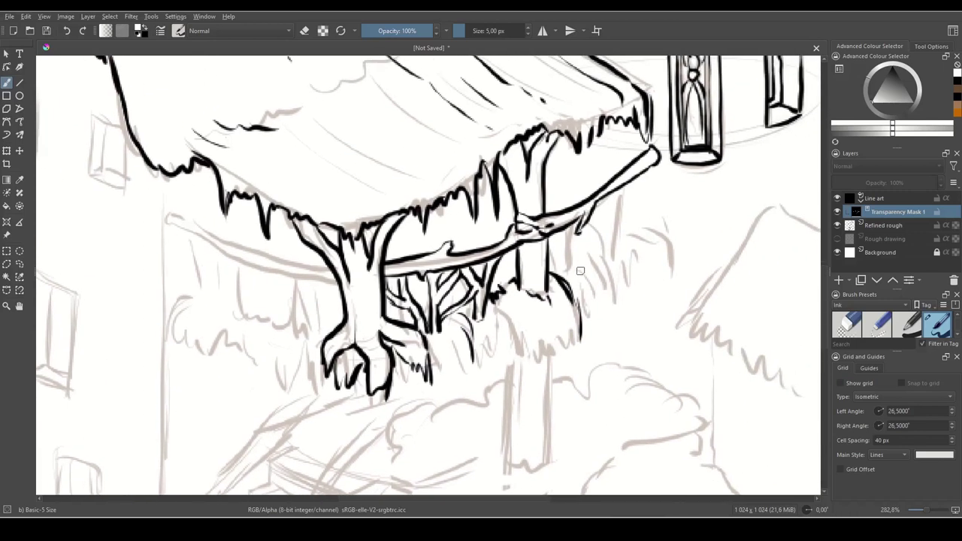
- Ink thin support branches beneath the railing on the far side of the back post
drag(565, 236, 571, 278)
drag(599, 207, 609, 265)
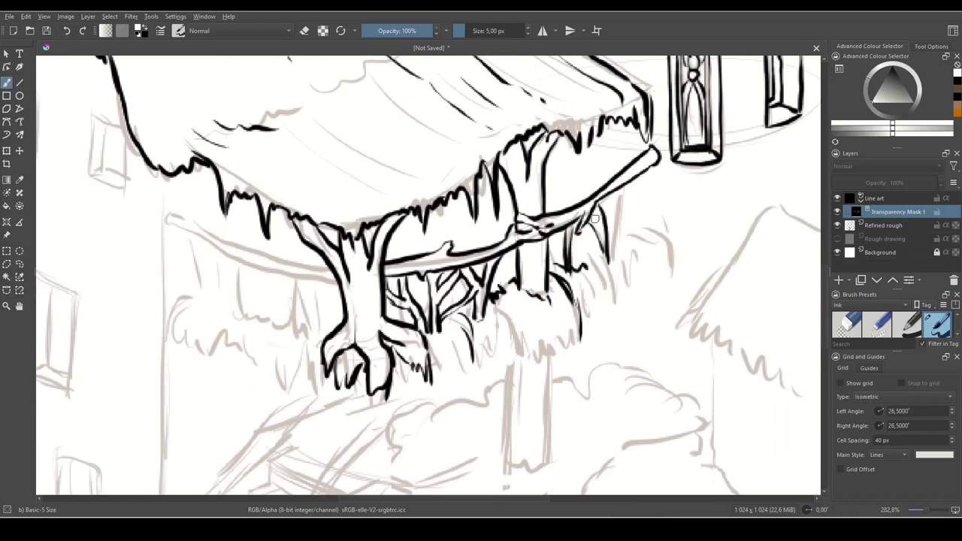
key(ctrl+z)
drag(589, 226, 601, 267)
drag(629, 186, 615, 260)
drag(610, 203, 612, 255)
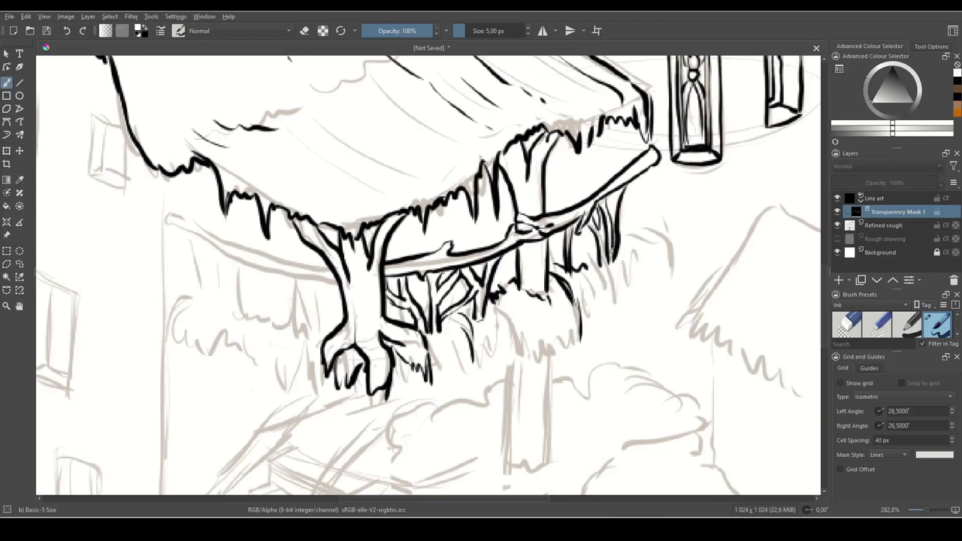
mouse_move(646, 200)
mouse_down()
mouse_move(617, 186)
mouse_move(596, 226)
mouse_move(589, 177)
mouse_move(594, 217)
mouse_up()
drag(598, 208, 590, 232)
- Ink the curved edge and jagged hanging grass of the platform around and beyond the back post
mouse_move(558, 281)
mouse_down()
mouse_move(556, 314)
mouse_move(602, 289)
mouse_up()
mouse_move(606, 212)
mouse_down()
mouse_move(638, 239)
mouse_move(638, 279)
mouse_up()
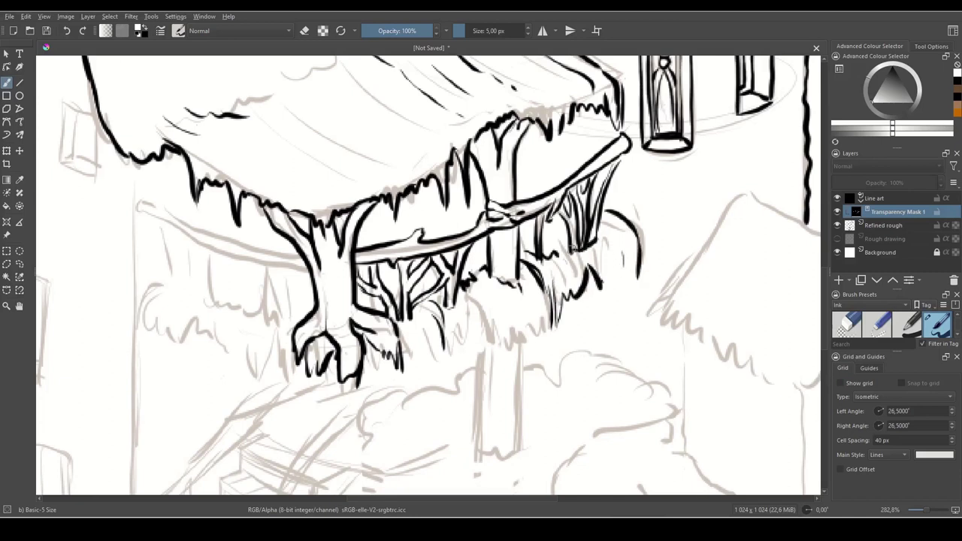
drag(614, 276, 614, 315)
drag(616, 290, 630, 263)
mouse_move(558, 308)
mouse_down()
mouse_move(675, 204)
mouse_move(664, 225)
mouse_move(632, 226)
mouse_move(632, 239)
mouse_move(608, 203)
mouse_move(618, 239)
mouse_up()
mouse_move(593, 198)
mouse_down()
mouse_move(606, 239)
mouse_move(630, 216)
mouse_up()
mouse_move(622, 188)
mouse_down()
mouse_move(625, 220)
mouse_move(566, 245)
mouse_move(692, 290)
mouse_up()
mouse_move(589, 226)
mouse_down()
mouse_move(606, 185)
mouse_move(566, 199)
mouse_move(557, 179)
mouse_move(573, 236)
mouse_up()
- Ink forked, curving branches beneath the left railing beside the front post
mouse_move(563, 217)
mouse_down()
mouse_move(633, 270)
mouse_move(630, 249)
mouse_move(629, 275)
mouse_move(657, 284)
mouse_up()
key(x)
key(x)
mouse_move(632, 241)
mouse_down()
mouse_move(627, 266)
mouse_move(648, 296)
mouse_up()
key(x)
mouse_move(634, 255)
mouse_down()
mouse_move(630, 277)
mouse_move(640, 291)
mouse_up()
key(x)
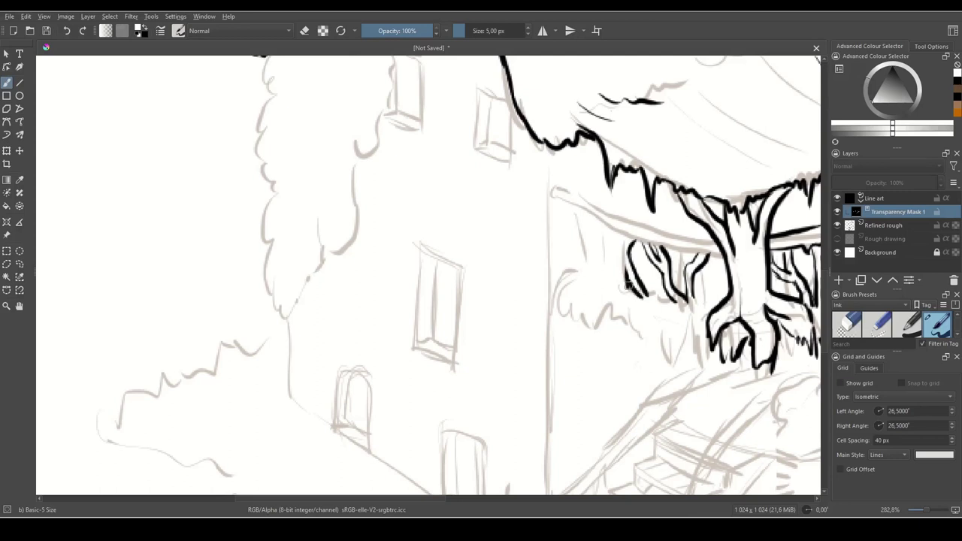
- Ink the remaining thin branches beneath the left railing towards its house-side end
mouse_move(621, 233)
mouse_down()
mouse_move(618, 273)
mouse_move(620, 264)
mouse_move(642, 288)
mouse_move(618, 233)
mouse_move(618, 287)
mouse_up()
drag(597, 216, 608, 284)
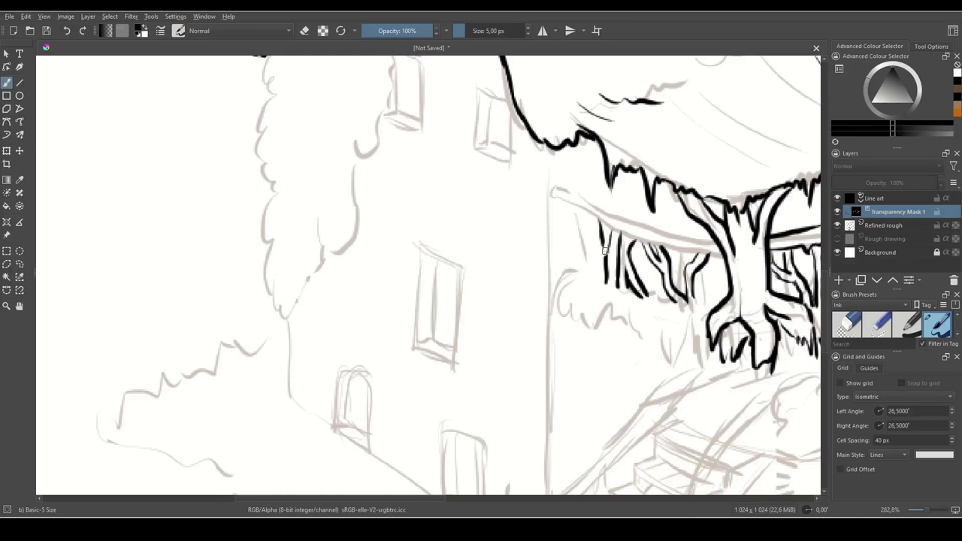
mouse_move(581, 210)
mouse_down()
mouse_move(601, 283)
mouse_move(600, 236)
mouse_move(602, 280)
mouse_up()
key(x)
key(x)
drag(597, 244, 598, 280)
drag(581, 204, 593, 266)
drag(573, 212, 594, 284)
- Ink the left railing log with its rounded end and short branch stub, extending it to the front post
mouse_move(710, 319)
mouse_down()
mouse_move(633, 355)
mouse_move(616, 333)
mouse_up()
mouse_move(461, 206)
mouse_down()
mouse_move(548, 254)
mouse_move(628, 272)
mouse_up()
drag(460, 203, 522, 213)
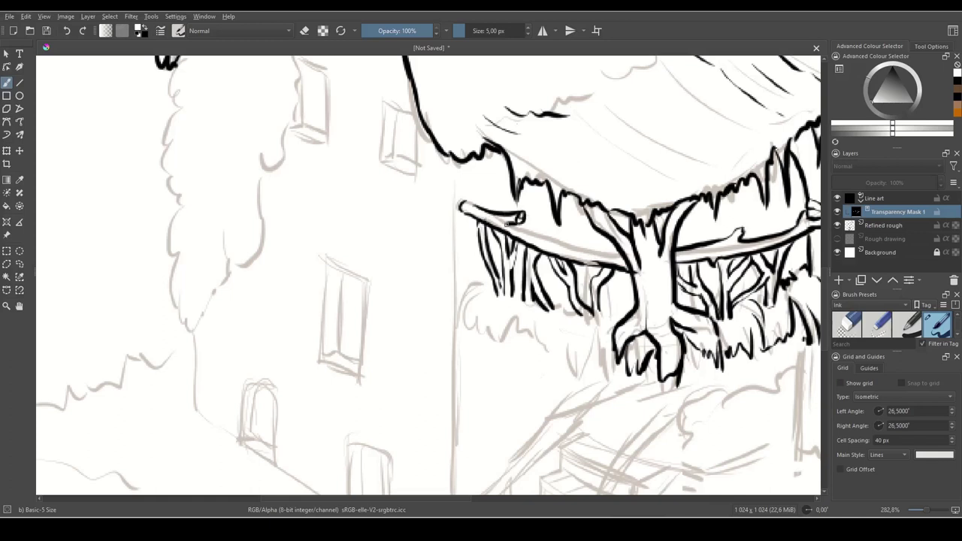
drag(524, 230, 624, 262)
- Ink the back post's lower trunk below the grass, with leafy curls at its base
drag(714, 326, 449, 387)
drag(478, 436, 563, 240)
drag(620, 194, 618, 325)
drag(661, 203, 660, 323)
mouse_move(625, 339)
mouse_down()
mouse_move(585, 297)
mouse_move(609, 305)
mouse_up()
drag(612, 275, 632, 281)
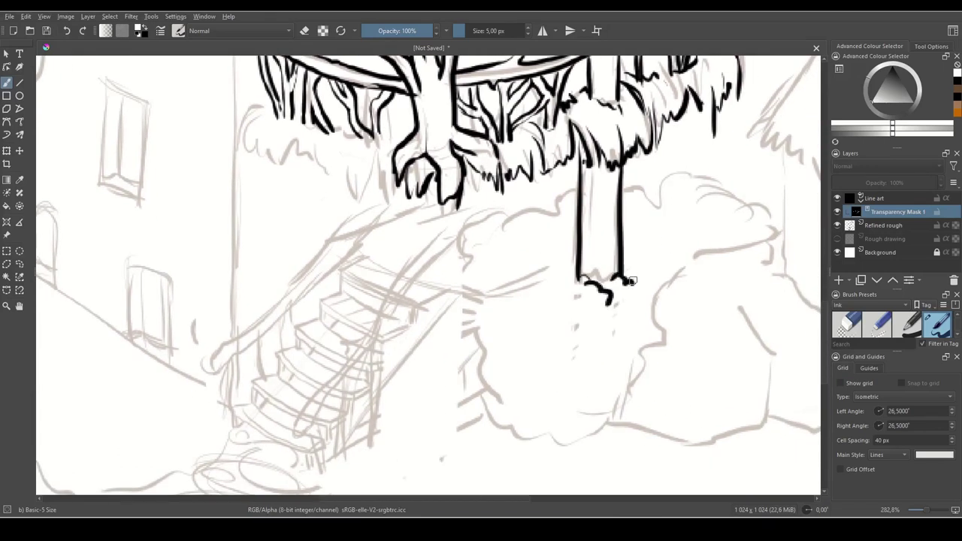
- Ink the scalloped outline of the bush to the right of the back post
mouse_move(623, 195)
mouse_down()
mouse_move(655, 203)
mouse_move(660, 234)
mouse_up()
mouse_move(663, 181)
mouse_down()
mouse_move(699, 176)
mouse_move(741, 188)
mouse_move(760, 218)
mouse_move(654, 202)
mouse_up()
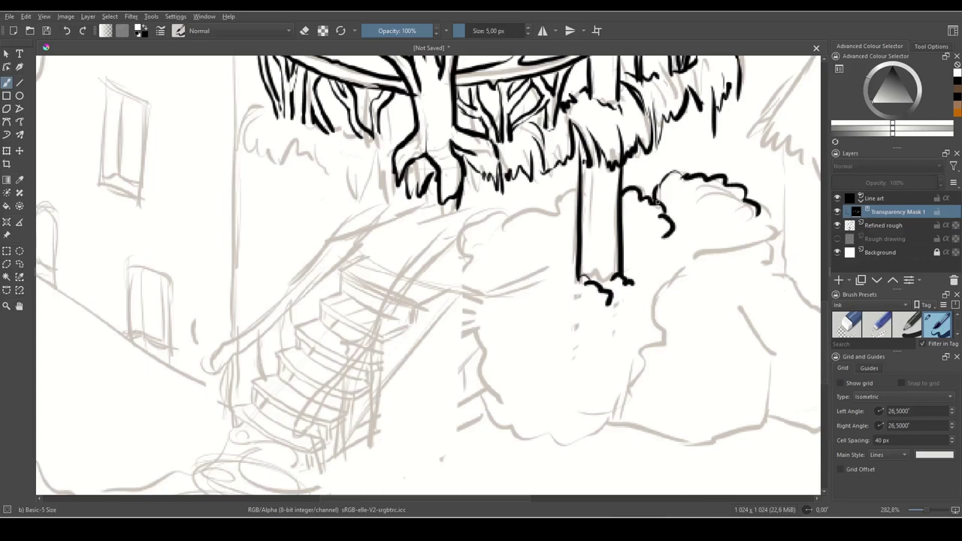
mouse_move(759, 218)
mouse_down()
mouse_move(773, 239)
mouse_move(698, 261)
mouse_up()
drag(559, 246, 595, 265)
- Ink the scalloped outlines of the round front bush and the bush to the left of the back post
mouse_move(618, 215)
mouse_down()
mouse_move(596, 230)
mouse_move(571, 222)
mouse_move(543, 256)
mouse_move(539, 233)
mouse_move(522, 231)
mouse_move(501, 256)
mouse_move(498, 288)
mouse_move(616, 244)
mouse_move(558, 219)
mouse_move(581, 239)
mouse_move(561, 258)
mouse_move(581, 335)
mouse_up()
drag(651, 339, 555, 295)
mouse_move(485, 277)
mouse_down()
mouse_move(495, 307)
mouse_move(550, 308)
mouse_up()
drag(671, 285, 575, 287)
mouse_move(577, 153)
mouse_down()
mouse_move(604, 138)
mouse_move(563, 188)
mouse_move(568, 221)
mouse_move(549, 263)
mouse_move(510, 308)
mouse_up()
mouse_move(430, 306)
mouse_down()
mouse_move(442, 329)
mouse_move(464, 336)
mouse_move(476, 318)
mouse_move(492, 325)
mouse_move(507, 308)
mouse_up()
- Add small curled leaf marks inside the three bushes
drag(449, 276, 454, 268)
drag(464, 271, 474, 270)
drag(518, 234, 525, 246)
drag(458, 260, 538, 290)
drag(492, 243, 488, 253)
drag(479, 150, 479, 159)
drag(648, 227, 582, 288)
mouse_move(635, 177)
mouse_down()
mouse_move(644, 177)
mouse_move(638, 186)
mouse_up()
mouse_move(654, 188)
mouse_down()
mouse_move(658, 205)
mouse_move(586, 174)
mouse_move(665, 213)
mouse_move(653, 219)
mouse_move(665, 215)
mouse_up()
- Ink the right rock's angular outline and its inner facet lines
drag(732, 274, 630, 252)
mouse_move(566, 195)
mouse_down()
mouse_move(624, 246)
mouse_move(625, 292)
mouse_up()
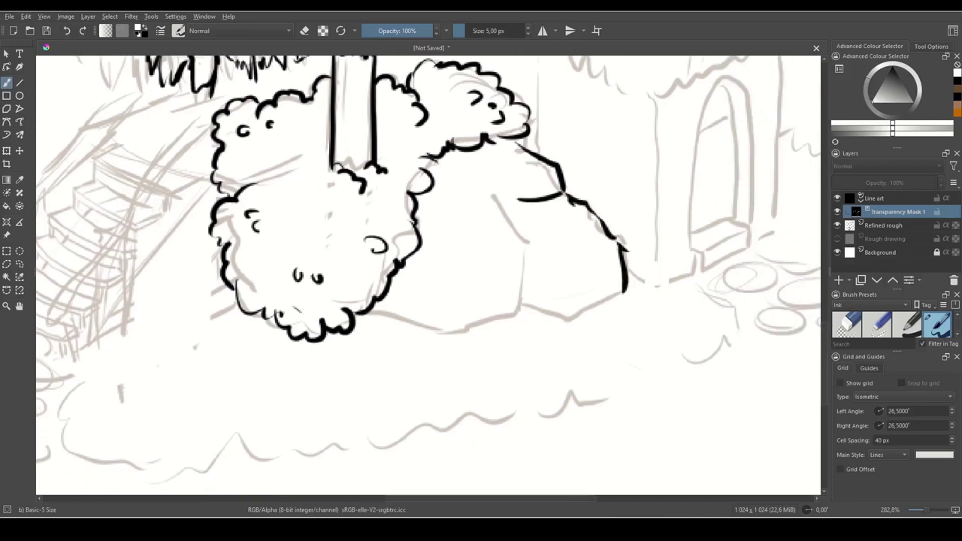
key(ctrl+z)
mouse_move(622, 244)
mouse_down()
mouse_move(625, 288)
mouse_move(602, 306)
mouse_move(550, 318)
mouse_move(581, 319)
mouse_up()
drag(522, 307, 569, 319)
drag(580, 280, 575, 308)
drag(562, 267, 572, 283)
mouse_move(621, 248)
mouse_down()
mouse_move(582, 267)
mouse_move(605, 306)
mouse_up()
- Ink the front rock's edge and base beside the round bush, adding crack and facet lines
mouse_move(536, 239)
mouse_down()
mouse_move(571, 292)
mouse_move(567, 357)
mouse_move(552, 367)
mouse_move(672, 368)
mouse_move(543, 348)
mouse_move(618, 357)
mouse_up()
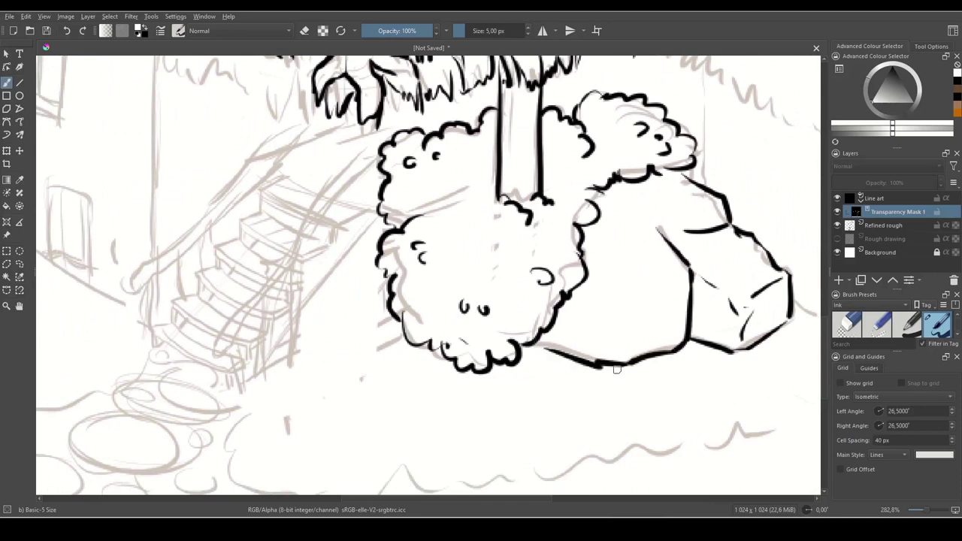
mouse_move(609, 306)
mouse_down()
mouse_move(599, 351)
mouse_move(621, 350)
mouse_up()
drag(622, 295, 674, 263)
drag(621, 218, 662, 229)
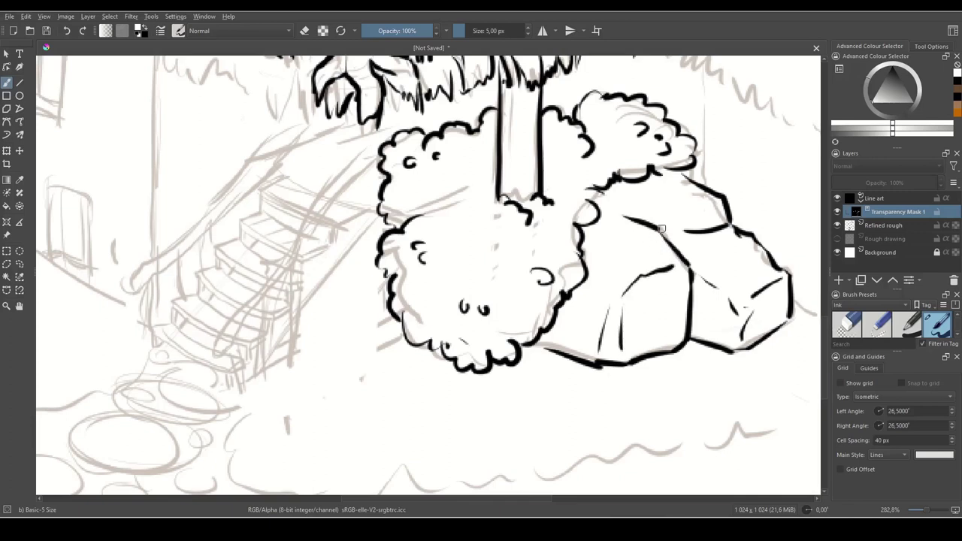
drag(721, 194, 680, 213)
- Add more leaf curls to the bushes and a scalloped edge above the round front bush
mouse_move(471, 285)
mouse_down()
mouse_move(642, 300)
mouse_move(712, 323)
mouse_up()
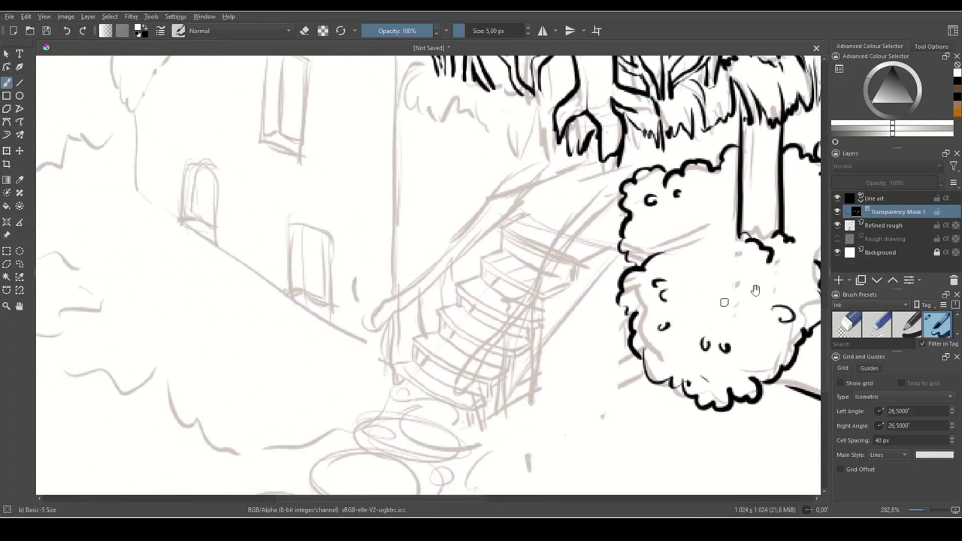
drag(755, 291, 553, 368)
drag(596, 276, 602, 282)
mouse_move(519, 283)
mouse_down()
mouse_move(578, 273)
mouse_move(516, 301)
mouse_move(542, 302)
mouse_move(536, 329)
mouse_up()
mouse_move(564, 299)
mouse_down()
mouse_move(588, 291)
mouse_move(571, 319)
mouse_up()
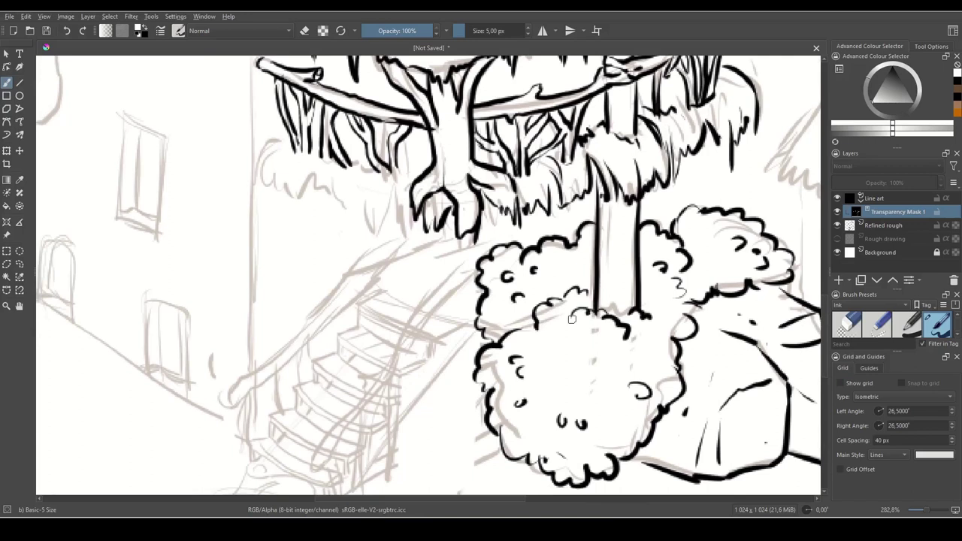
drag(648, 284, 669, 294)
- Ink the front stair handrail as a bent log with a rounded lower end
mouse_move(592, 289)
mouse_down()
mouse_move(618, 293)
mouse_move(746, 249)
mouse_up()
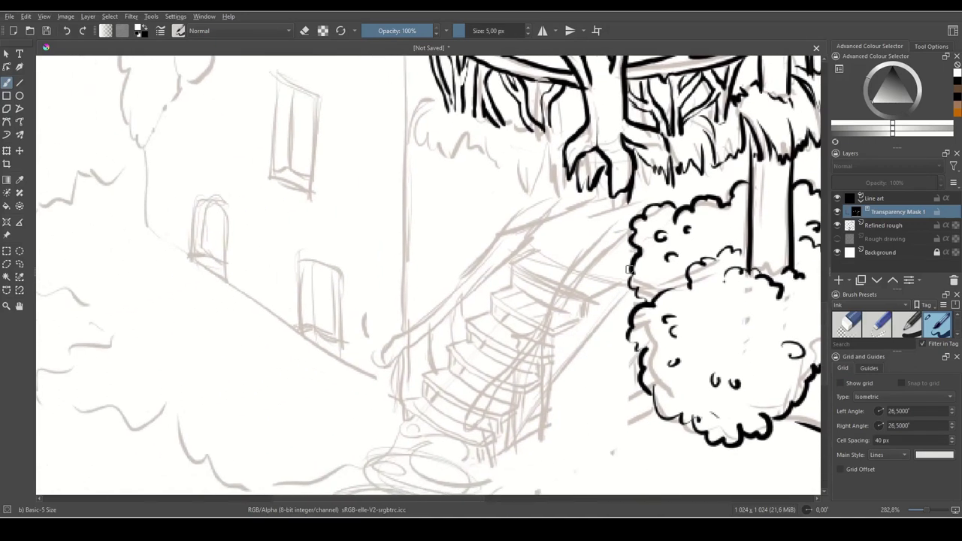
mouse_move(617, 220)
mouse_down()
mouse_move(562, 273)
mouse_move(535, 334)
mouse_move(564, 258)
mouse_move(494, 337)
mouse_up()
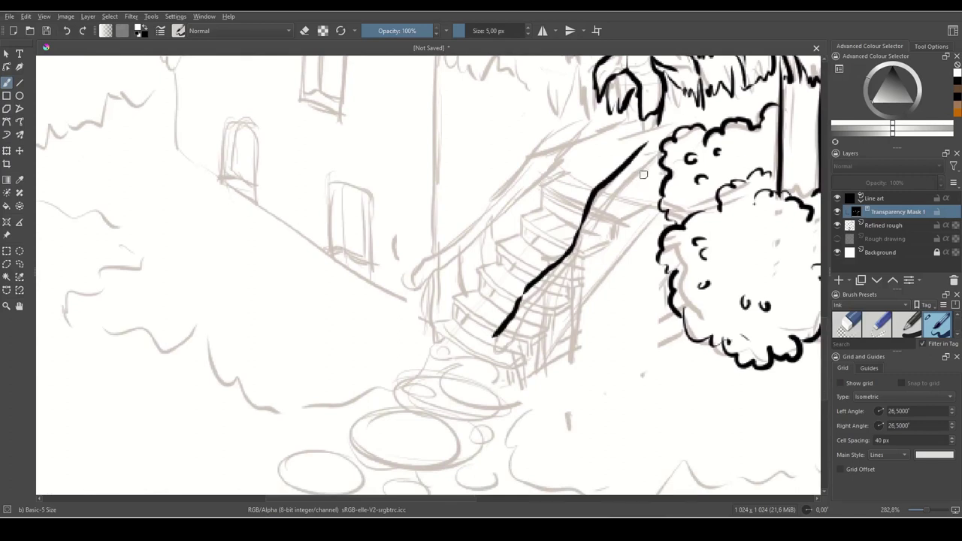
mouse_move(646, 143)
mouse_down()
mouse_move(655, 154)
mouse_move(602, 205)
mouse_move(579, 258)
mouse_move(498, 343)
mouse_up()
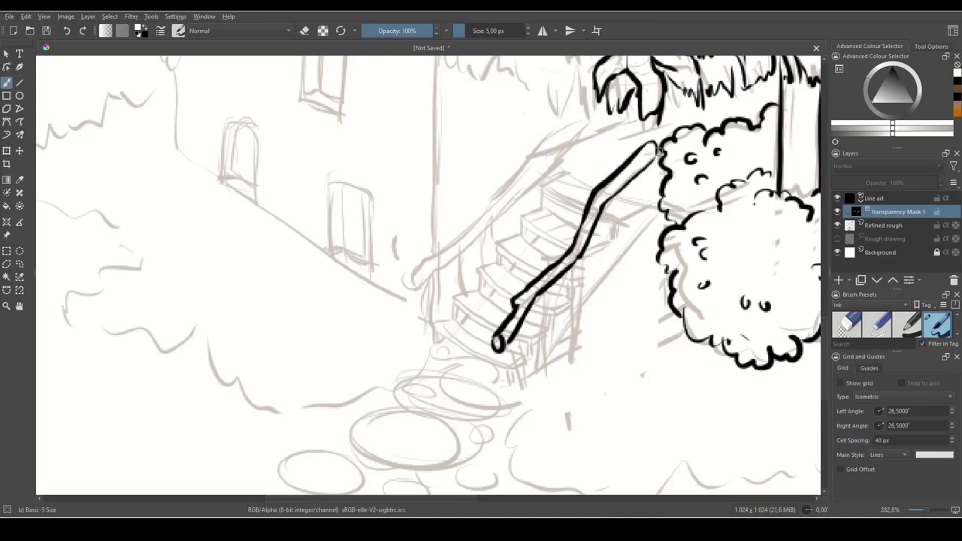
- Ink the tall forked post supporting the upper part of the front stair handrail
drag(635, 182, 636, 320)
drag(599, 216, 621, 351)
drag(636, 319, 630, 355)
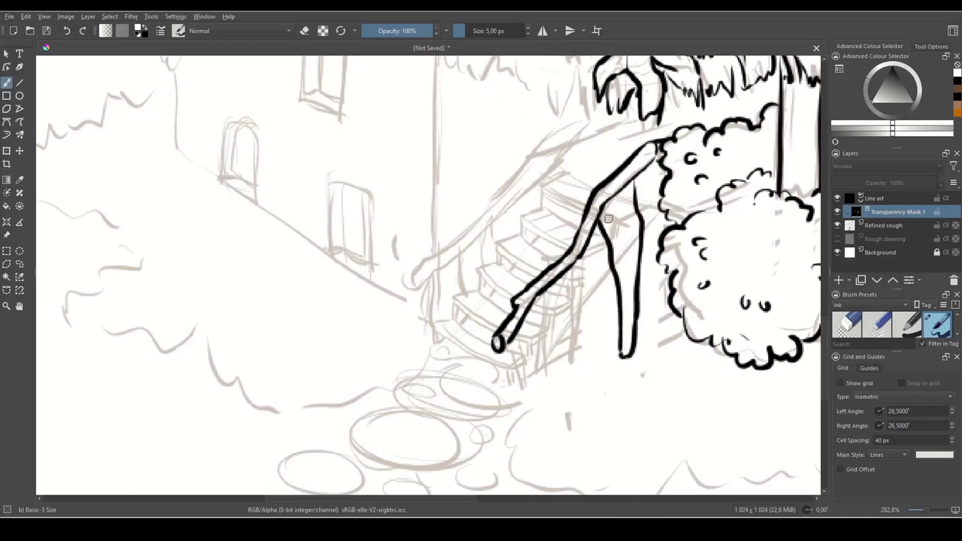
drag(626, 184, 630, 268)
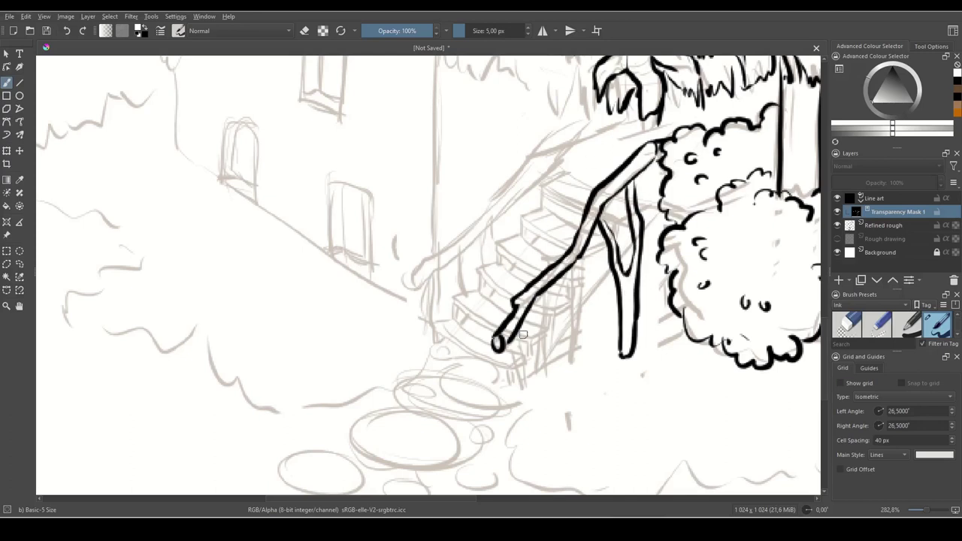
- Ink two narrower forked posts beneath the middle of the front stair handrail
drag(587, 245, 575, 366)
drag(569, 267, 567, 372)
drag(579, 272, 576, 305)
drag(567, 369, 577, 357)
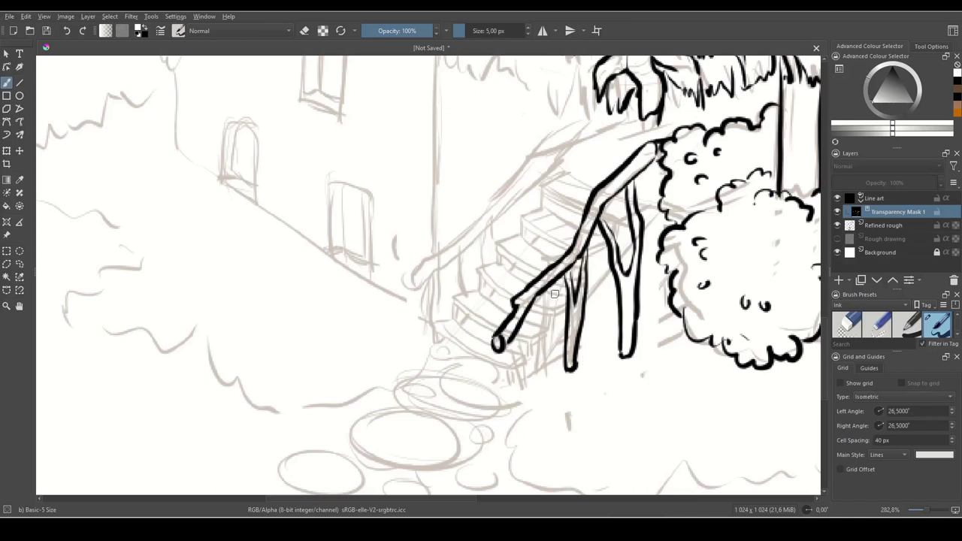
drag(569, 285, 550, 353)
mouse_move(537, 298)
mouse_down()
mouse_move(541, 370)
mouse_move(549, 379)
mouse_move(551, 371)
mouse_up()
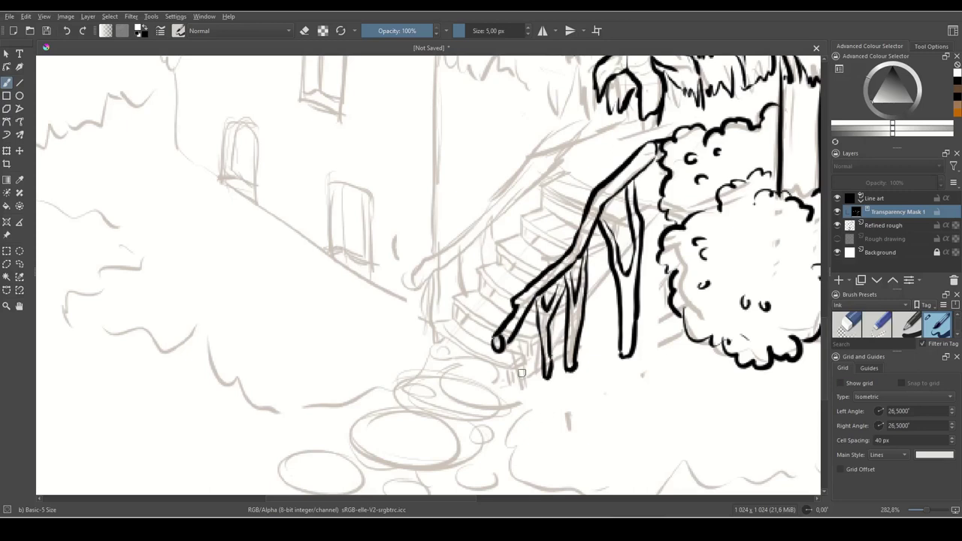
- Ink the short slanted post beneath the lower end of the front stair handrail
drag(523, 324, 527, 384)
mouse_move(506, 351)
mouse_down()
mouse_move(522, 405)
mouse_move(528, 391)
mouse_move(506, 406)
mouse_up()
key(x)
key(x)
drag(516, 333, 517, 351)
- Ink the rounded, jagged hanging grass under the left railing, with tufts around the branch bases
drag(693, 291, 656, 353)
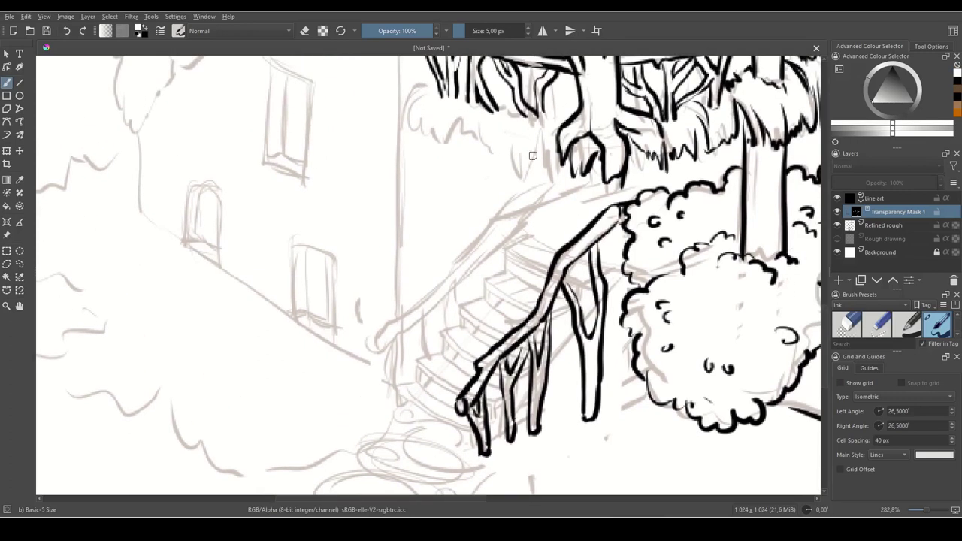
drag(604, 400, 653, 386)
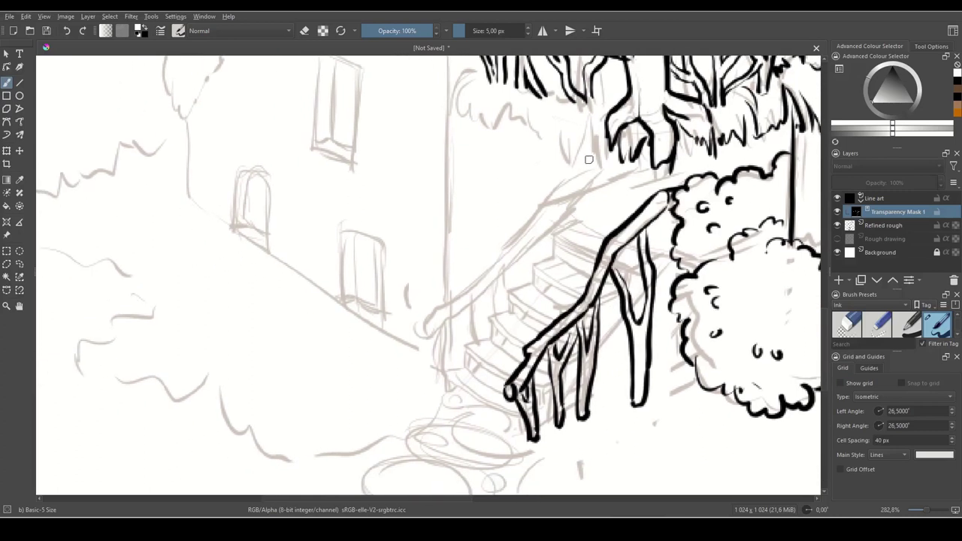
drag(597, 153, 563, 170)
mouse_move(573, 236)
mouse_down()
mouse_move(584, 256)
mouse_move(568, 326)
mouse_up()
mouse_move(478, 157)
mouse_down()
mouse_move(461, 162)
mouse_move(457, 204)
mouse_move(493, 238)
mouse_move(520, 235)
mouse_move(532, 220)
mouse_move(583, 256)
mouse_move(621, 242)
mouse_up()
mouse_move(547, 182)
mouse_down()
mouse_move(528, 203)
mouse_move(482, 171)
mouse_up()
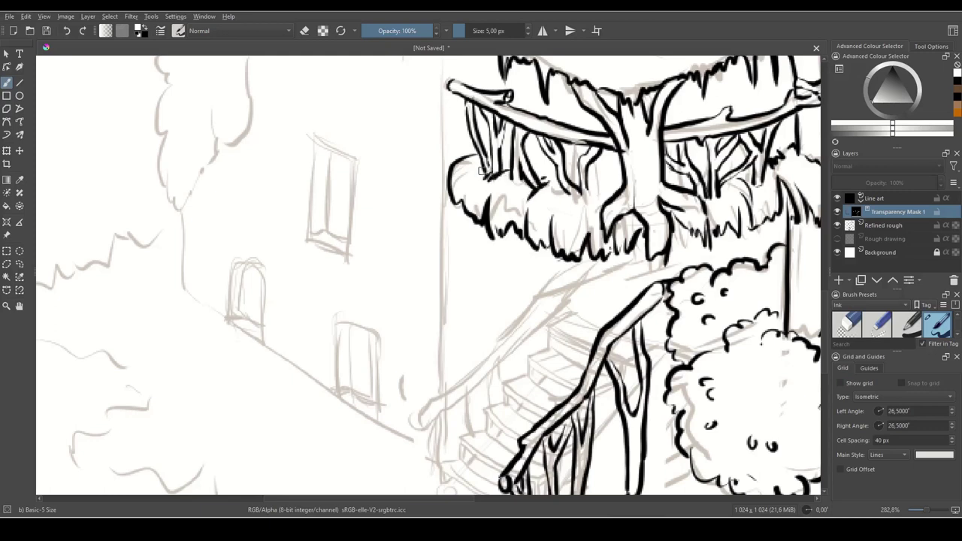
drag(594, 200, 524, 215)
drag(611, 232, 512, 249)
drag(612, 208, 621, 228)
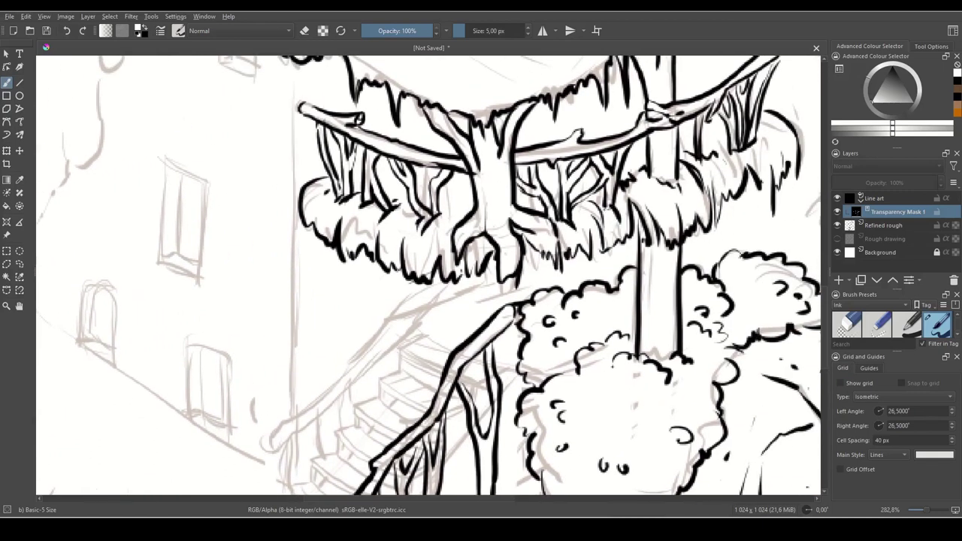
- Ink the rear stair handrail as a log with a rounded lower end and a forked top
drag(547, 322, 584, 293)
drag(474, 310, 601, 194)
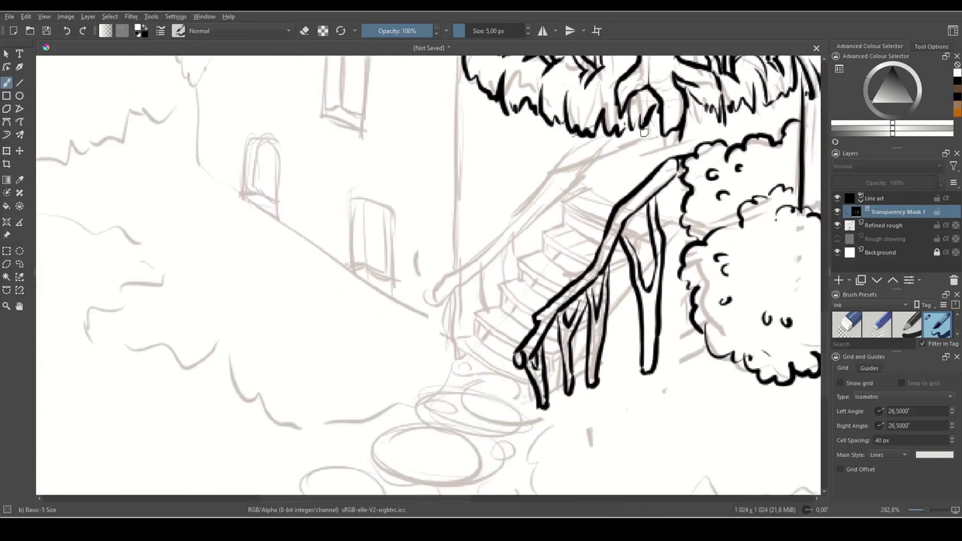
mouse_move(526, 205)
mouse_down()
mouse_move(442, 274)
mouse_move(434, 304)
mouse_move(545, 208)
mouse_move(588, 141)
mouse_up()
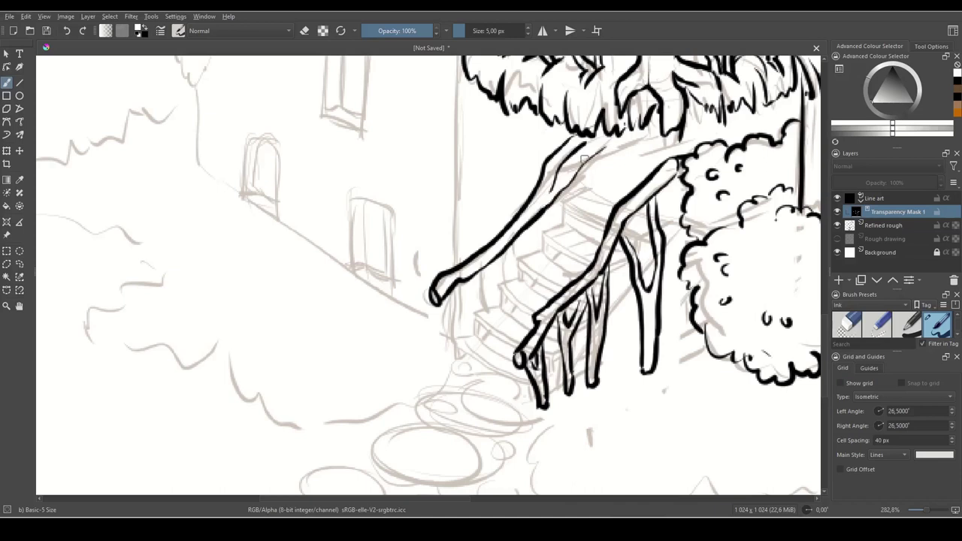
mouse_move(588, 154)
mouse_down()
mouse_move(612, 142)
mouse_move(622, 108)
mouse_up()
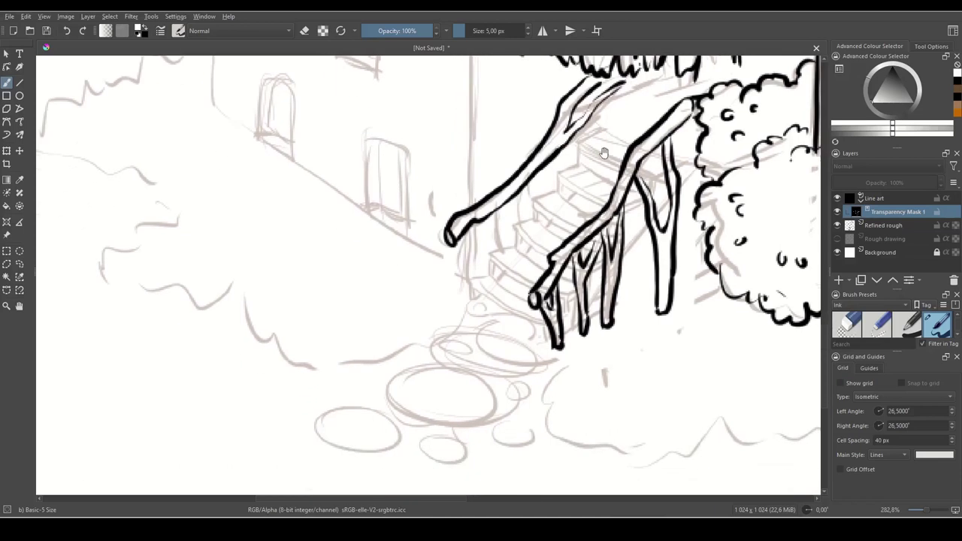
drag(641, 172, 633, 178)
- Ink the short support posts hanging beneath the rear stair handrail
mouse_move(492, 218)
mouse_down()
mouse_move(494, 256)
mouse_move(483, 254)
mouse_move(465, 302)
mouse_up()
drag(456, 239, 465, 303)
drag(535, 204, 504, 256)
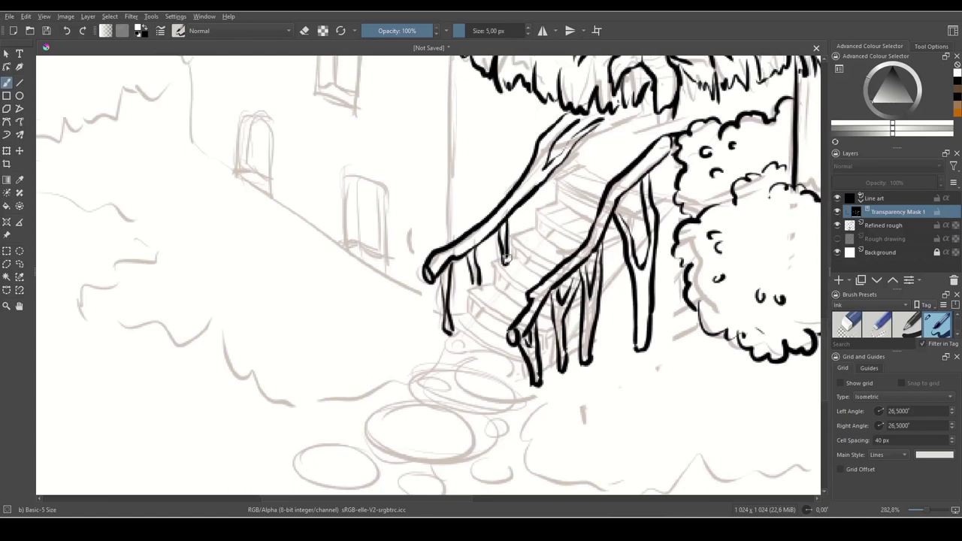
drag(549, 174, 551, 212)
drag(553, 171, 553, 212)
- Ink the uppermost support post under the rear handrail and the curved top tread of the staircase
drag(635, 259, 624, 259)
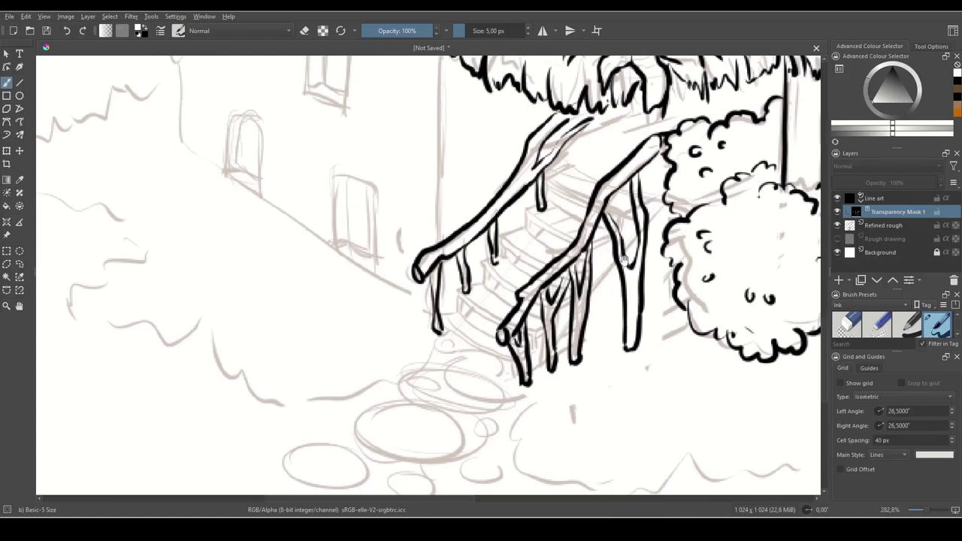
mouse_move(578, 163)
mouse_down()
mouse_move(546, 185)
mouse_move(572, 166)
mouse_move(560, 192)
mouse_move(594, 198)
mouse_move(568, 203)
mouse_move(660, 212)
mouse_move(626, 213)
mouse_up()
key(ctrl+z)
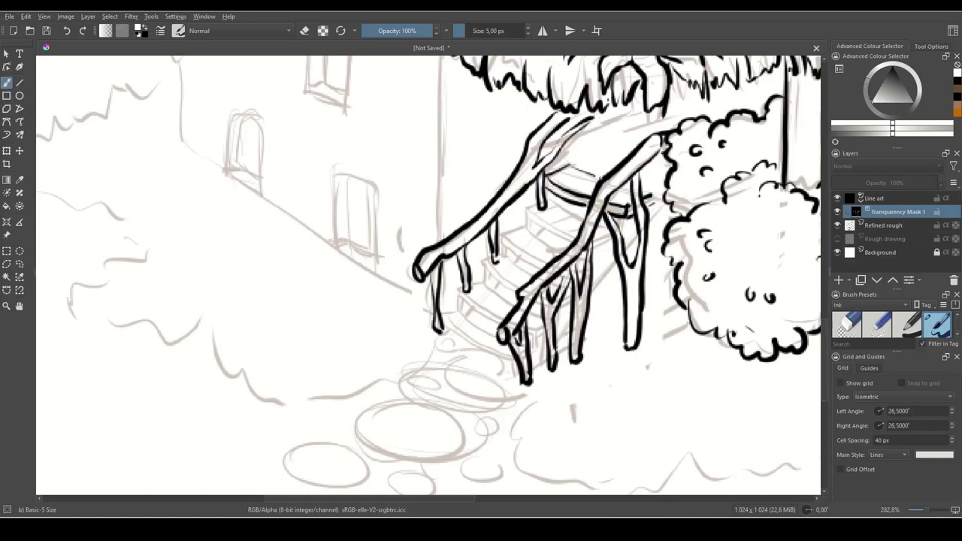
- Ink the second stair tread and the slanted lower edge of the staircase between the front railing posts
drag(669, 307, 696, 270)
drag(580, 165, 616, 179)
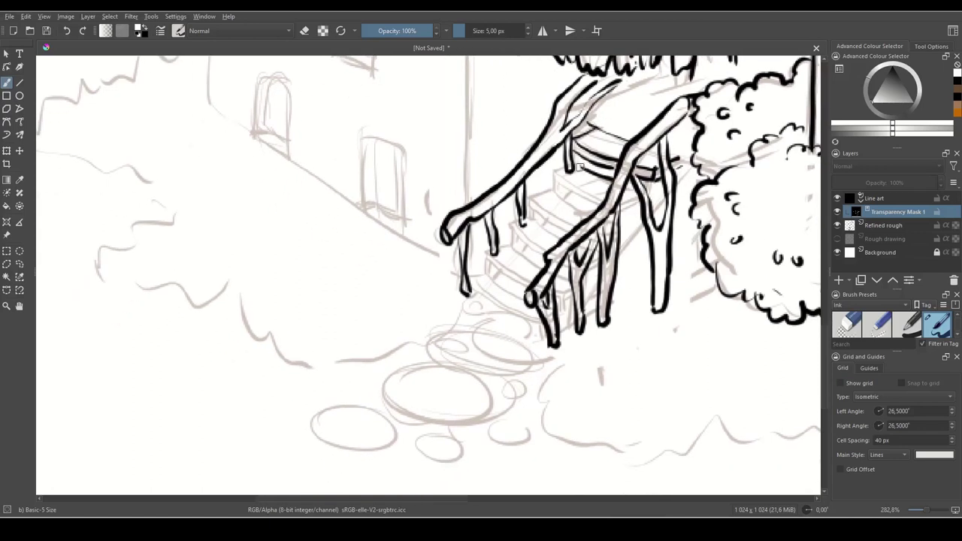
mouse_move(554, 170)
mouse_down()
mouse_move(559, 189)
mouse_move(591, 204)
mouse_move(640, 194)
mouse_up()
mouse_move(645, 235)
mouse_down()
mouse_move(664, 182)
mouse_move(577, 298)
mouse_up()
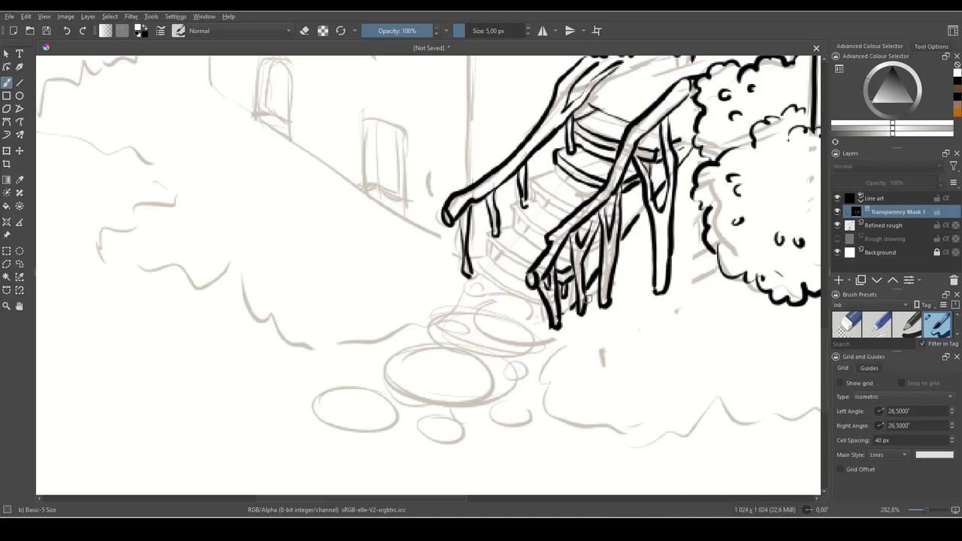
- Ink the curved treads and risers of the middle stairs between the two handrails
drag(562, 188, 570, 203)
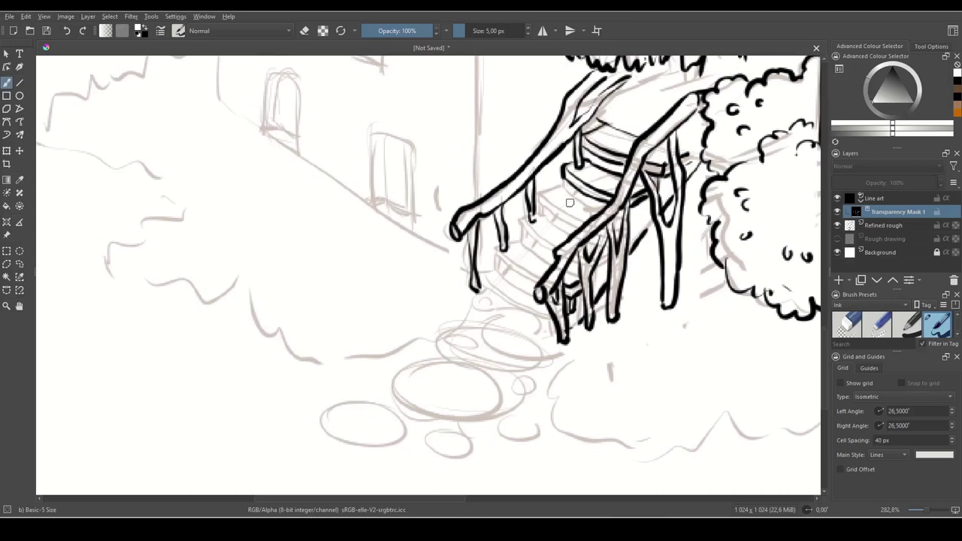
drag(561, 170, 562, 189)
drag(540, 193, 577, 217)
drag(648, 195, 712, 149)
drag(605, 168, 627, 187)
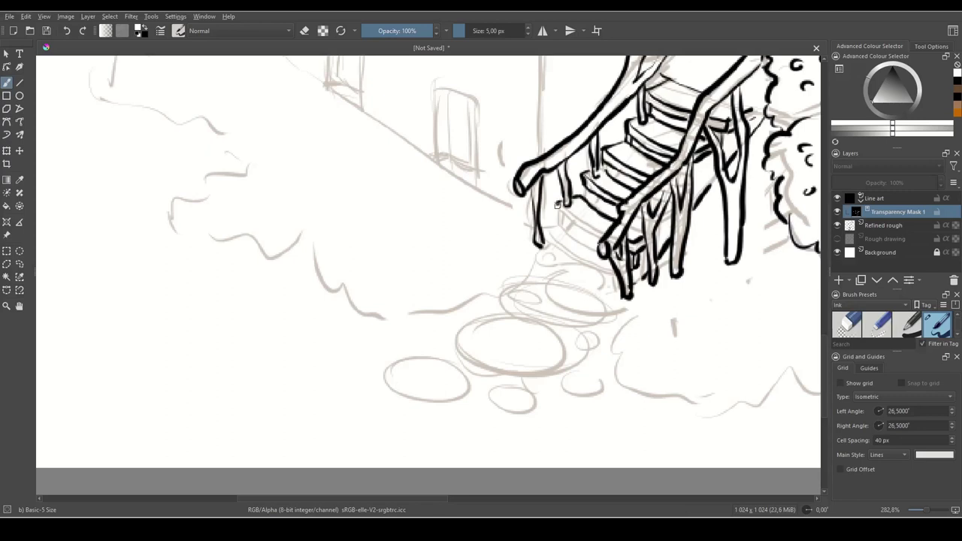
- Ink the lowest stair treads with their front edges, down to the foot of the staircase
drag(570, 219, 600, 241)
mouse_move(566, 209)
mouse_down()
mouse_move(610, 236)
mouse_move(646, 220)
mouse_up()
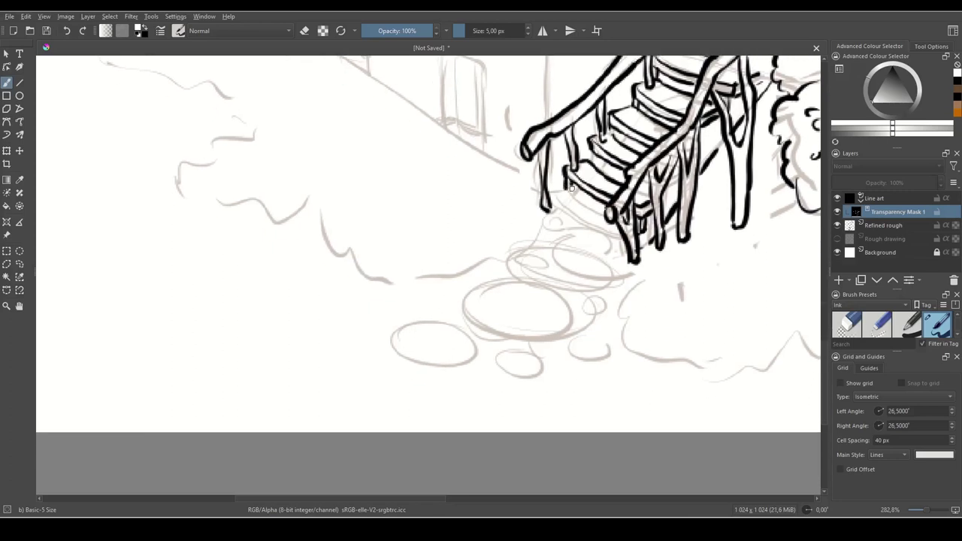
mouse_move(569, 188)
mouse_down()
mouse_move(605, 216)
mouse_move(551, 193)
mouse_move(563, 213)
mouse_move(615, 238)
mouse_up()
drag(558, 202, 620, 236)
mouse_move(762, 307)
mouse_down()
mouse_move(616, 324)
mouse_move(477, 380)
mouse_move(638, 312)
mouse_up()
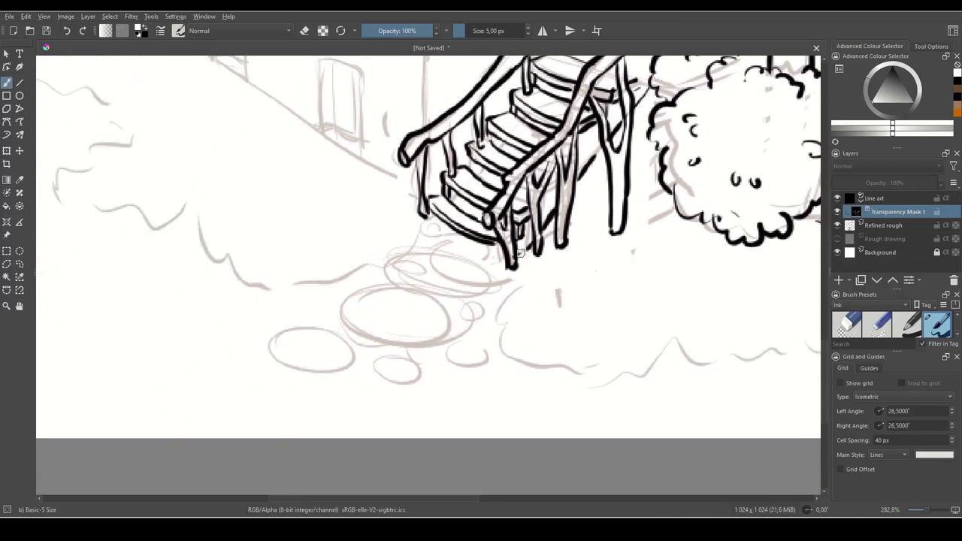
- Clean up the overlapping lines at the front railing posts and ink grass blades beneath the staircase
drag(585, 218, 472, 353)
key(x)
mouse_move(489, 317)
mouse_down()
mouse_move(537, 244)
mouse_move(537, 273)
mouse_move(518, 238)
mouse_move(525, 280)
mouse_up()
key(x)
mouse_move(583, 255)
mouse_down()
mouse_move(570, 313)
mouse_move(545, 317)
mouse_up()
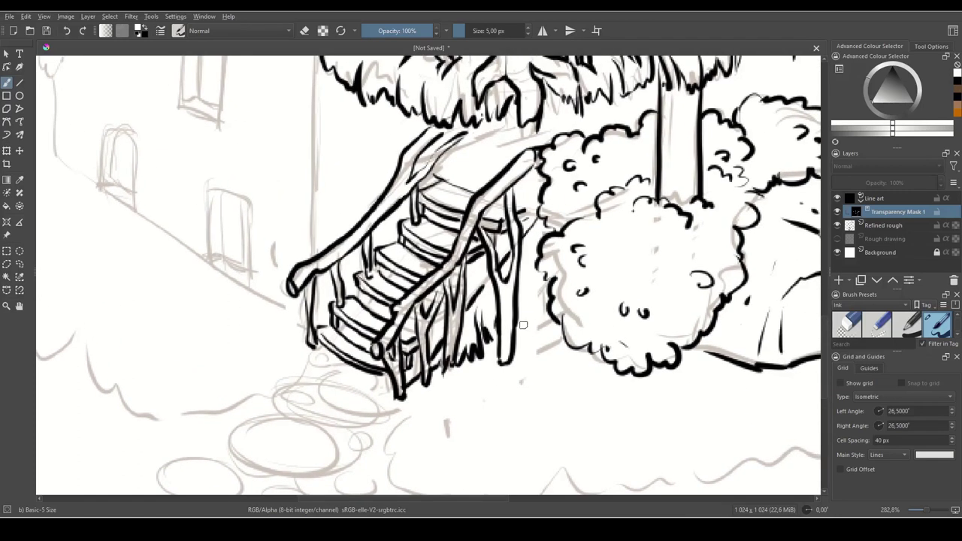
- Ink the spiky grass edge from the foot of the front railing down the front patch's left end, redrawing the first attempt
drag(482, 410, 587, 279)
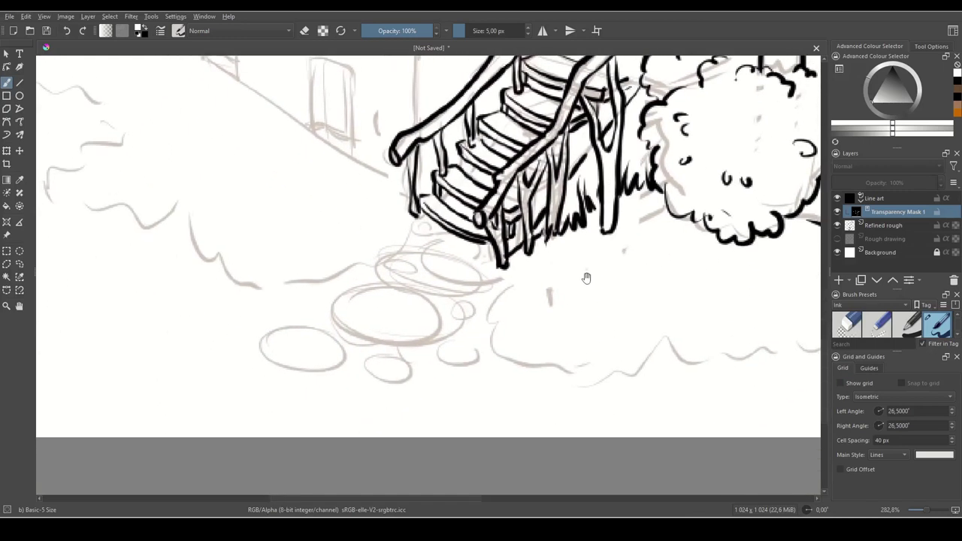
mouse_move(503, 265)
mouse_down()
mouse_move(500, 295)
mouse_move(489, 282)
mouse_move(488, 349)
mouse_up()
key(ctrl+z)
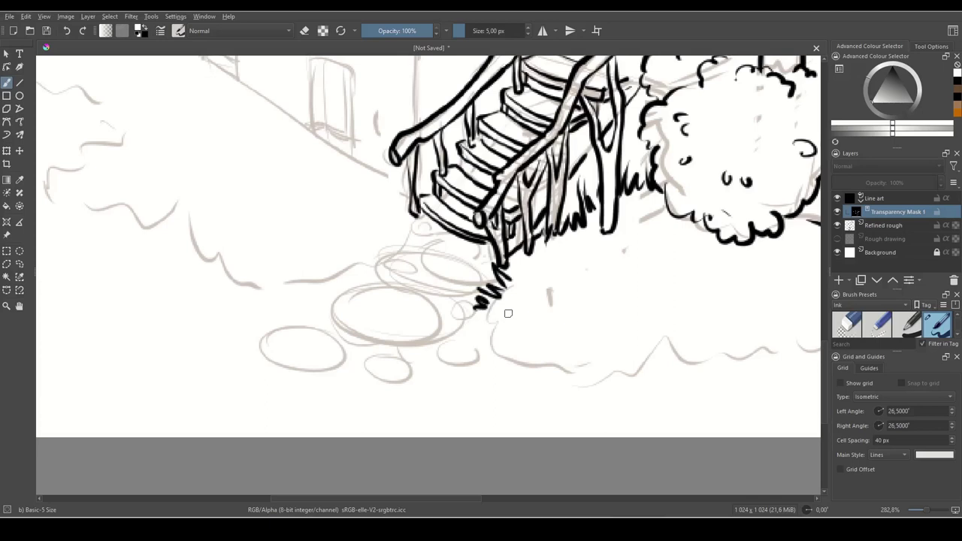
key(ctrl+z)
mouse_move(477, 290)
mouse_down()
mouse_move(494, 321)
mouse_move(474, 335)
mouse_move(513, 382)
mouse_move(522, 371)
mouse_up()
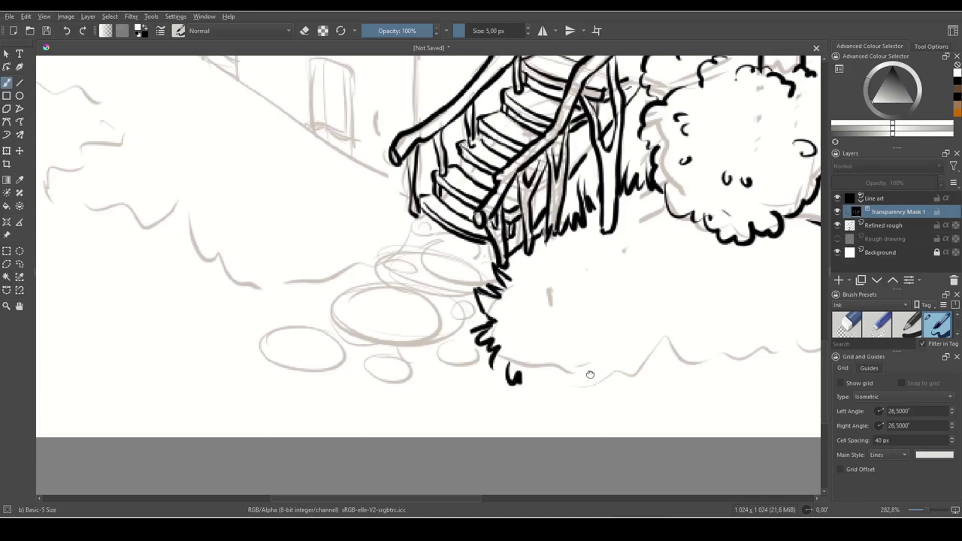
- Continue the spiky grass outline along the front-left lower edge of the grass patch
drag(591, 375, 583, 368)
drag(486, 362, 499, 376)
drag(608, 364, 560, 358)
drag(471, 367, 485, 366)
mouse_move(493, 366)
mouse_down()
mouse_move(512, 387)
mouse_move(528, 375)
mouse_move(489, 371)
mouse_move(594, 373)
mouse_up()
drag(669, 354, 606, 404)
- Ink small grass tufts inside the front patch near the foot of the stairs
mouse_move(424, 330)
mouse_down()
mouse_move(435, 357)
mouse_move(449, 325)
mouse_move(460, 345)
mouse_up()
drag(456, 343, 467, 322)
drag(472, 286, 474, 300)
mouse_move(482, 297)
mouse_down()
mouse_move(485, 315)
mouse_move(446, 294)
mouse_up()
drag(447, 303, 427, 307)
mouse_move(639, 340)
mouse_down()
mouse_move(511, 385)
mouse_move(521, 362)
mouse_move(530, 373)
mouse_move(565, 351)
mouse_up()
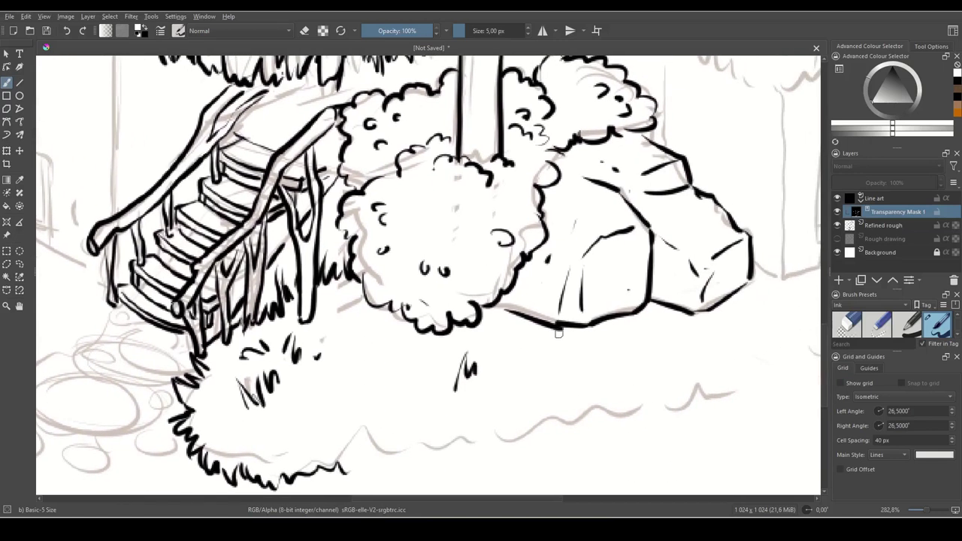
- Erase parts of the lower outlines of the bush and rocks and ink grass blades growing over their bases
key(x)
mouse_move(526, 292)
mouse_down()
mouse_move(529, 328)
mouse_move(516, 290)
mouse_move(491, 314)
mouse_up()
key(x)
mouse_move(610, 322)
mouse_down()
mouse_move(628, 315)
mouse_move(608, 319)
mouse_move(612, 284)
mouse_move(619, 327)
mouse_move(633, 290)
mouse_move(632, 329)
mouse_up()
key(x)
drag(685, 363, 539, 380)
key(x)
mouse_move(579, 318)
mouse_down()
mouse_move(590, 309)
mouse_move(580, 297)
mouse_move(596, 305)
mouse_move(630, 295)
mouse_move(644, 271)
mouse_up()
key(x)
- Ink the spiky grass beside the rocks and around the right end of the front patch
mouse_move(661, 309)
mouse_down()
mouse_move(594, 346)
mouse_move(576, 288)
mouse_move(601, 322)
mouse_move(608, 307)
mouse_up()
mouse_move(631, 345)
mouse_down()
mouse_move(614, 271)
mouse_move(641, 288)
mouse_move(622, 298)
mouse_move(653, 318)
mouse_move(615, 356)
mouse_up()
drag(592, 354, 794, 236)
- Ink the jagged lower edge of the front grass patch up to its right end
mouse_move(334, 356)
mouse_down()
mouse_move(398, 339)
mouse_move(464, 344)
mouse_move(515, 323)
mouse_up()
mouse_move(616, 309)
mouse_down()
mouse_move(568, 332)
mouse_move(545, 326)
mouse_up()
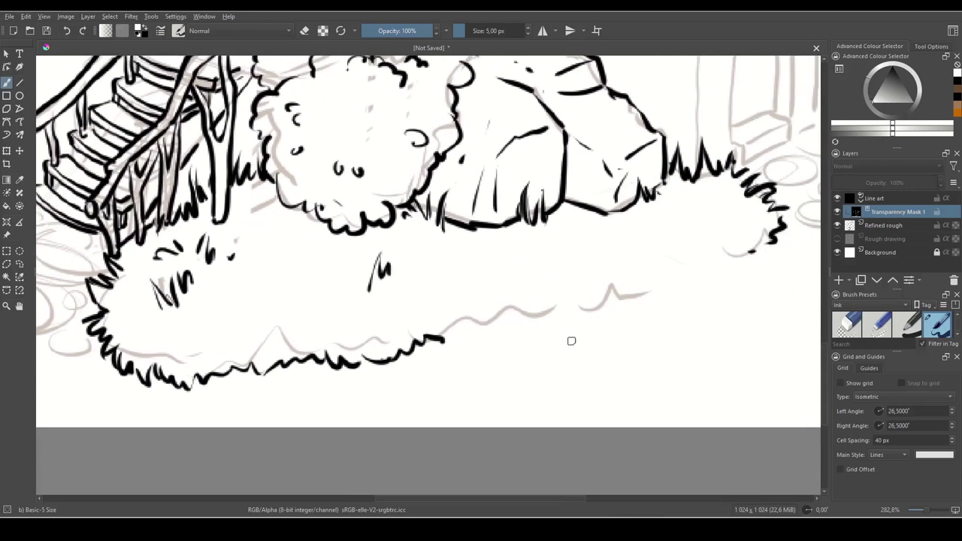
mouse_move(444, 340)
mouse_down()
mouse_move(547, 299)
mouse_move(562, 319)
mouse_move(612, 299)
mouse_move(655, 299)
mouse_move(654, 308)
mouse_up()
mouse_move(590, 318)
mouse_down()
mouse_move(676, 290)
mouse_move(700, 269)
mouse_move(734, 275)
mouse_move(744, 265)
mouse_up()
drag(650, 269, 704, 281)
- Scatter small grass tufts across the middle and right part of the front patch
mouse_move(697, 232)
mouse_down()
mouse_move(705, 268)
mouse_move(683, 274)
mouse_up()
mouse_move(757, 258)
mouse_down()
mouse_move(771, 243)
mouse_move(748, 205)
mouse_up()
drag(745, 230, 758, 213)
drag(548, 311, 583, 306)
mouse_move(561, 265)
mouse_down()
mouse_move(557, 297)
mouse_move(542, 299)
mouse_move(584, 292)
mouse_up()
drag(433, 325, 727, 322)
drag(657, 299, 664, 285)
drag(662, 296, 676, 275)
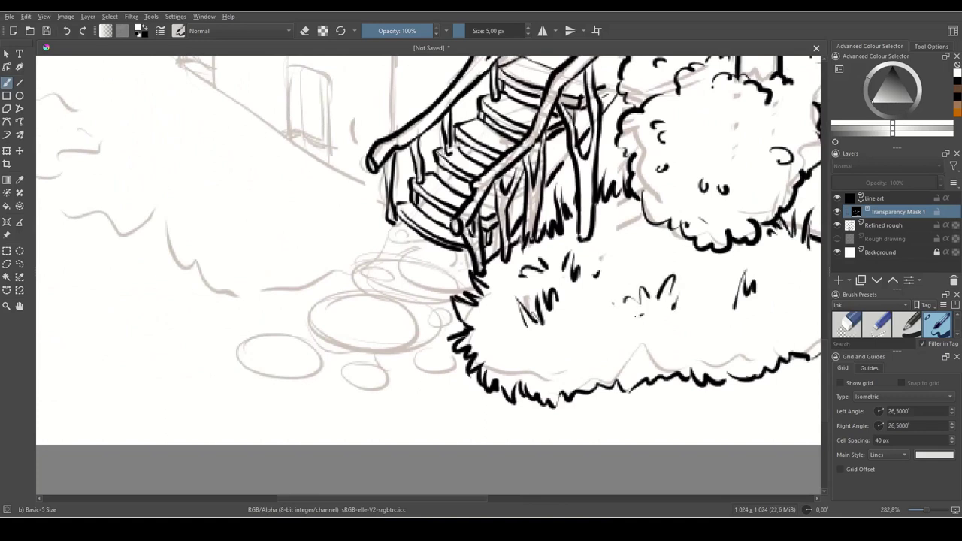
drag(475, 318, 575, 396)
key(ctrl+z)
key(ctrl+z)
- Ink the fan of long grass blades behind the small hut's right wall, sloping down to the ground
drag(743, 345, 441, 272)
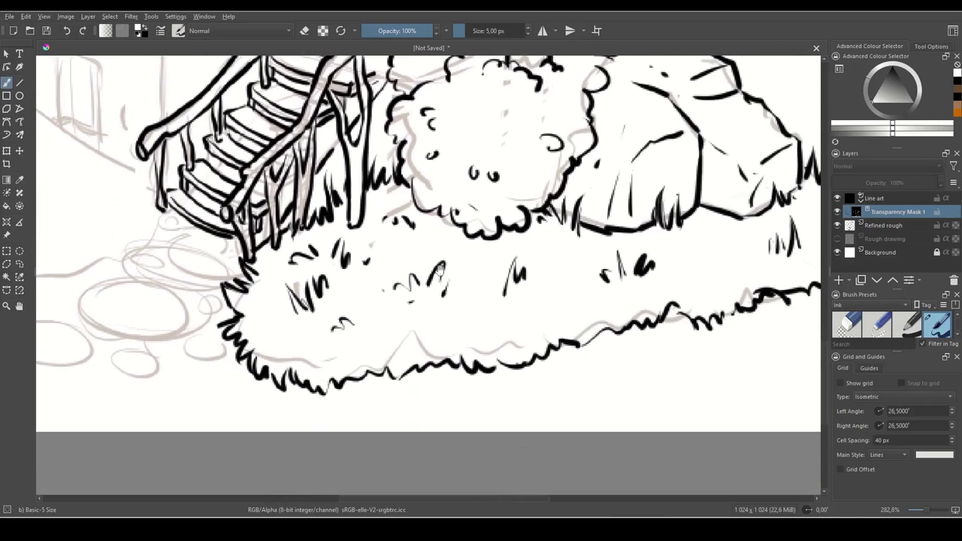
drag(744, 302, 686, 318)
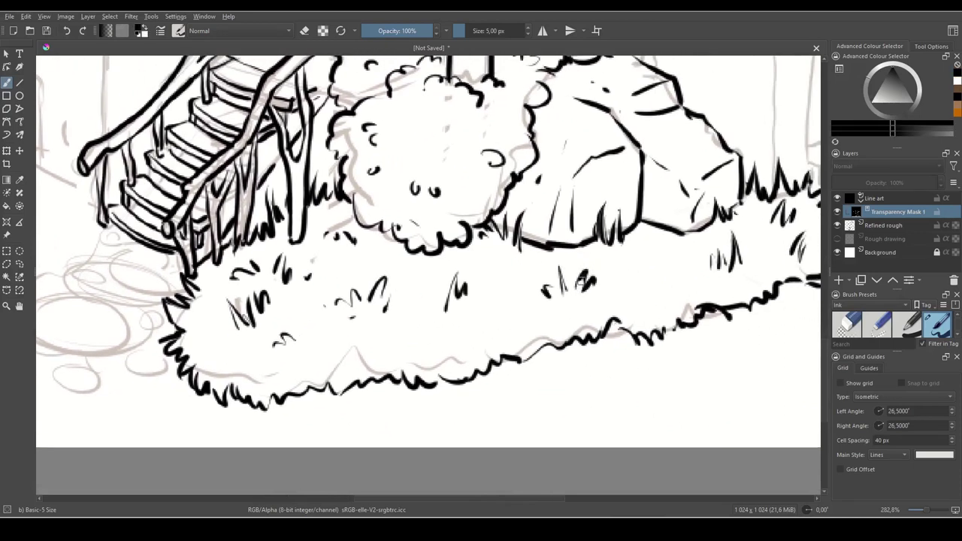
drag(655, 290, 557, 308)
drag(734, 260, 622, 354)
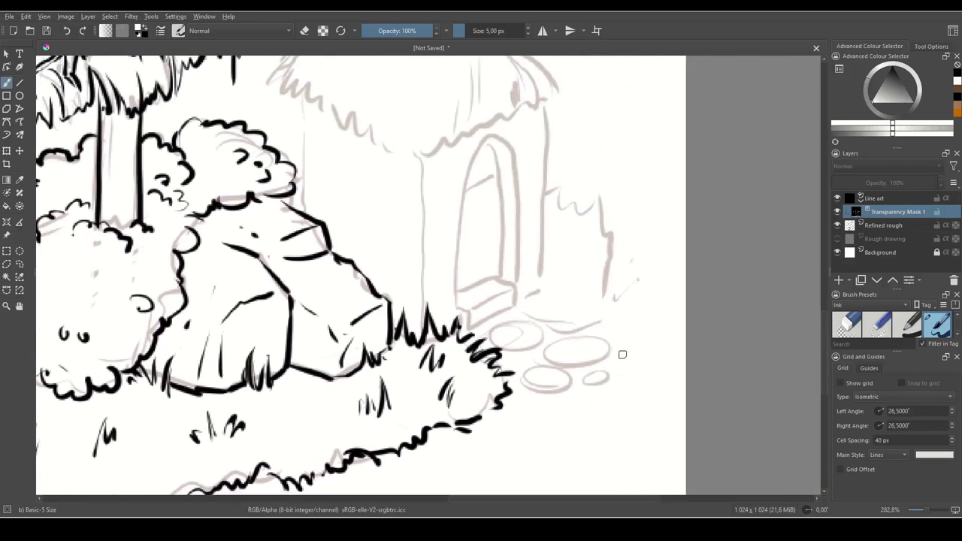
mouse_move(547, 200)
mouse_down()
mouse_move(602, 187)
mouse_move(627, 198)
mouse_move(597, 237)
mouse_move(629, 274)
mouse_move(629, 301)
mouse_move(621, 283)
mouse_up()
drag(635, 222, 610, 252)
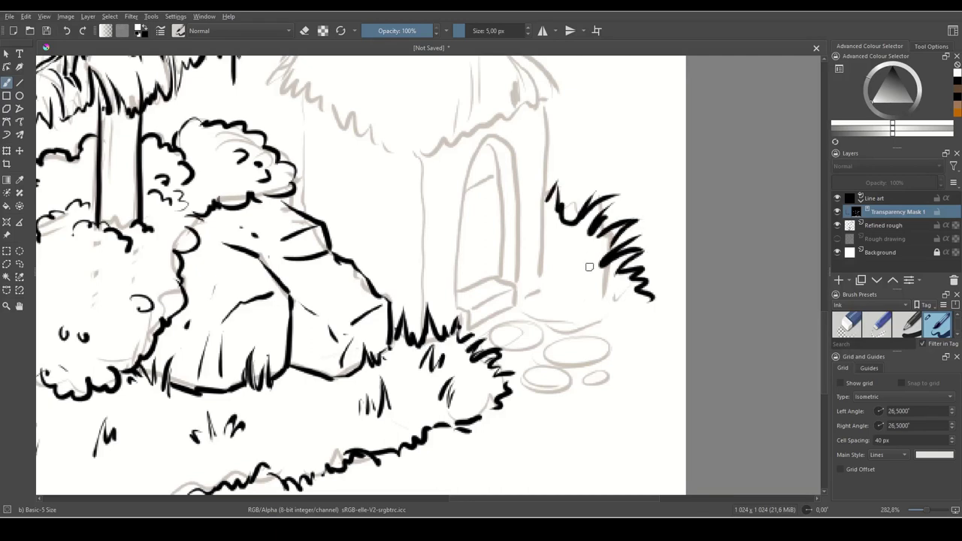
drag(618, 195, 603, 209)
- Ink grass blades beside the hut's doorway and close the lower edge of the clump on its right
mouse_move(525, 312)
mouse_down()
mouse_move(525, 266)
mouse_move(535, 290)
mouse_move(541, 268)
mouse_up()
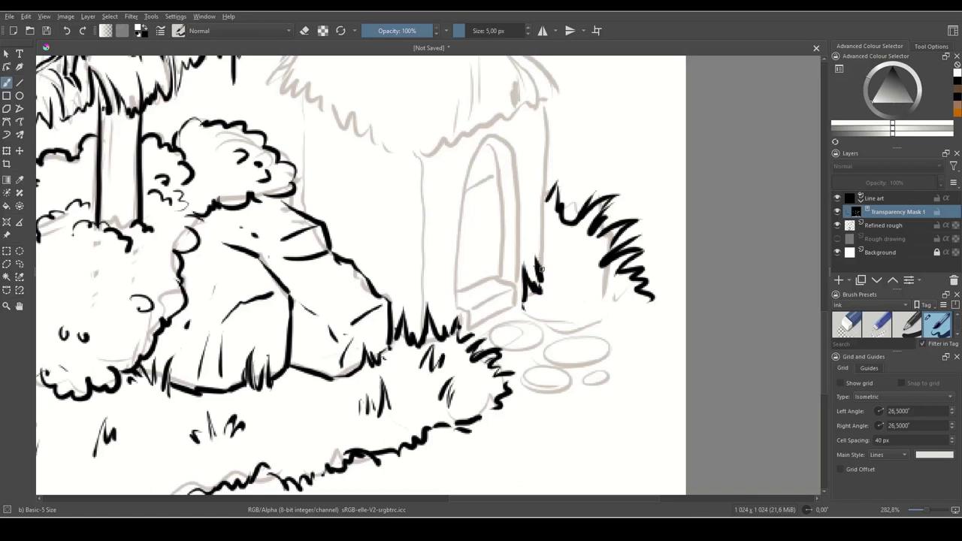
drag(524, 309, 647, 320)
drag(542, 278, 670, 316)
- Ink the small hut's vertical wall edges and its arched doorway with the stone doorstep
drag(674, 136, 673, 300)
drag(551, 197, 551, 347)
drag(641, 190, 646, 315)
mouse_move(606, 181)
mouse_down()
mouse_move(584, 349)
mouse_move(630, 315)
mouse_up()
drag(591, 347, 647, 325)
- Ink the small hut's thatched roof with its ridge, ragged lower edge and straw strokes
mouse_move(541, 173)
mouse_down()
mouse_move(608, 342)
mouse_move(467, 286)
mouse_up()
drag(465, 301, 589, 354)
drag(530, 141, 651, 198)
drag(648, 200, 719, 286)
drag(685, 247, 640, 307)
drag(602, 276, 572, 345)
drag(598, 310, 613, 344)
- Ink the round tower's wall edges and its narrow windows
drag(525, 218, 479, 275)
mouse_move(573, 222)
mouse_down()
mouse_move(541, 278)
mouse_move(628, 401)
mouse_up()
mouse_move(627, 323)
mouse_down()
mouse_move(616, 351)
mouse_move(619, 144)
mouse_up()
drag(582, 122, 535, 179)
mouse_move(451, 57)
mouse_down()
mouse_move(427, 135)
mouse_move(423, 275)
mouse_move(451, 401)
mouse_up()
- Ink the ivy hanging on the house's left wall, with a scalloped outline and round blossoms inside
mouse_move(575, 151)
mouse_down()
mouse_move(569, 213)
mouse_move(529, 291)
mouse_up()
drag(539, 296, 517, 362)
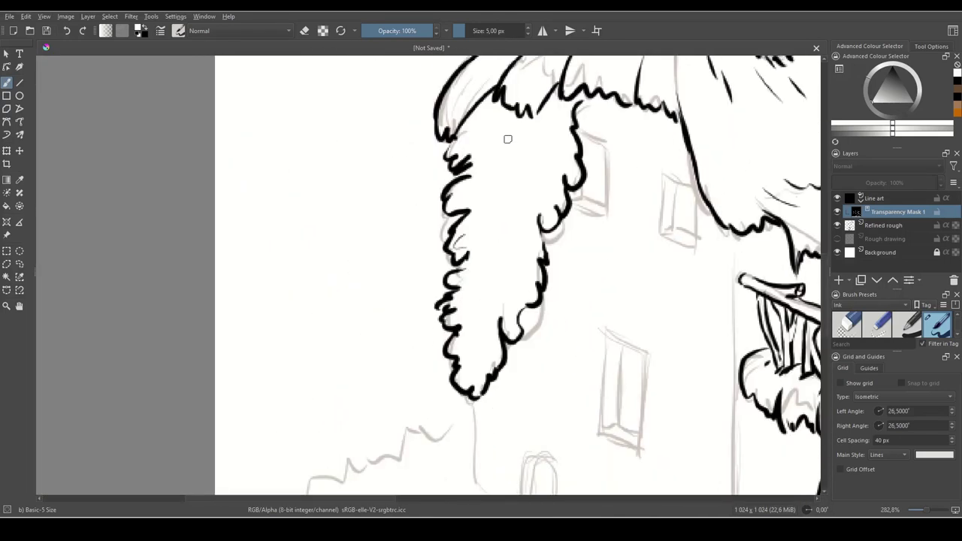
drag(493, 138, 502, 130)
drag(481, 171, 489, 174)
drag(475, 235, 492, 229)
drag(493, 115, 512, 129)
drag(543, 139, 547, 135)
drag(538, 190, 489, 292)
- Ink the rectangular windows on the left wall with inner frames, adding slab lintels above the two upper ones
drag(539, 224, 537, 293)
mouse_move(579, 263)
mouse_down()
mouse_move(491, 194)
mouse_move(538, 186)
mouse_move(514, 238)
mouse_up()
key(x)
key(x)
mouse_move(465, 348)
mouse_down()
mouse_move(514, 200)
mouse_move(532, 309)
mouse_up()
drag(519, 218, 491, 371)
drag(440, 130, 489, 147)
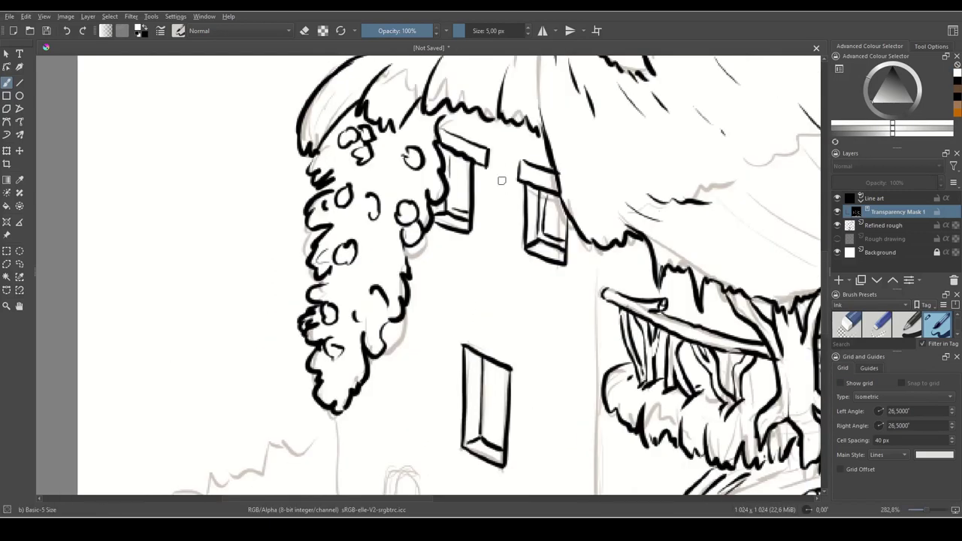
- Add a lintel above the lower rectangular window and ink the two arched windows at the wall's base
drag(503, 367, 546, 181)
drag(496, 126, 569, 160)
drag(583, 330, 595, 288)
drag(440, 299, 475, 321)
mouse_move(467, 253)
mouse_down()
mouse_move(458, 293)
mouse_move(473, 305)
mouse_up()
mouse_move(526, 338)
mouse_down()
mouse_move(496, 295)
mouse_move(566, 333)
mouse_move(563, 354)
mouse_up()
mouse_move(524, 321)
mouse_down()
mouse_move(561, 341)
mouse_move(563, 268)
mouse_up()
drag(539, 311, 568, 321)
- Ink the left house wall's vertical edges and the grass blades along its base
drag(412, 192, 417, 259)
drag(531, 83, 529, 188)
drag(376, 301, 520, 308)
mouse_move(415, 265)
mouse_down()
mouse_move(460, 316)
mouse_move(511, 336)
mouse_up()
drag(591, 414, 516, 328)
drag(530, 306, 573, 331)
drag(329, 223, 602, 343)
- Ink the spiky outline of the grass patch in front of the left wall, towards the stone path
drag(606, 258, 529, 272)
drag(601, 344, 630, 231)
mouse_move(530, 177)
mouse_down()
mouse_move(453, 252)
mouse_move(497, 247)
mouse_up()
drag(459, 263, 586, 311)
drag(612, 312, 560, 340)
drag(555, 351, 514, 354)
drag(559, 367, 515, 339)
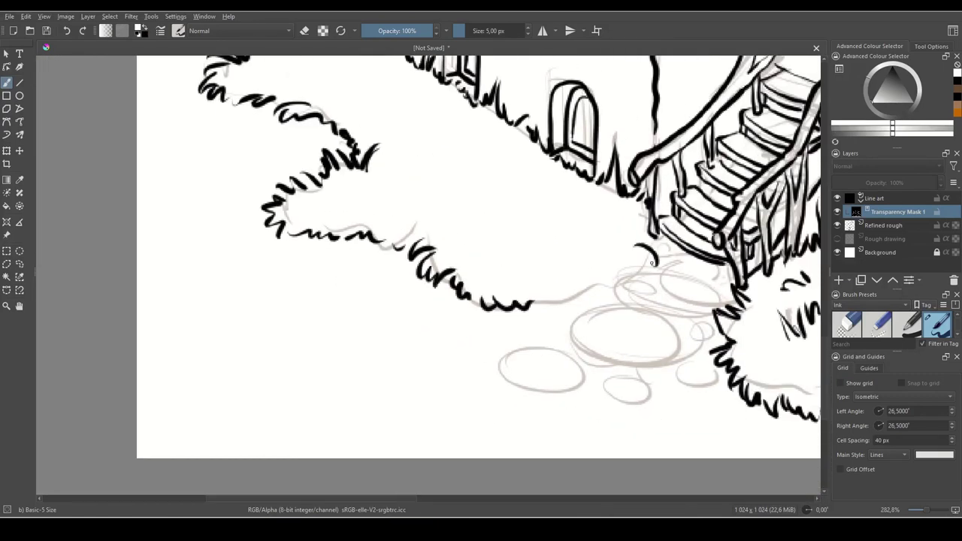
- Finish the left grass patch beside the path and ink the stepping stones at the foot of the stairs
drag(586, 319, 504, 230)
mouse_move(491, 276)
mouse_down()
mouse_move(565, 279)
mouse_move(578, 327)
mouse_up()
drag(560, 278, 601, 313)
drag(568, 350, 624, 300)
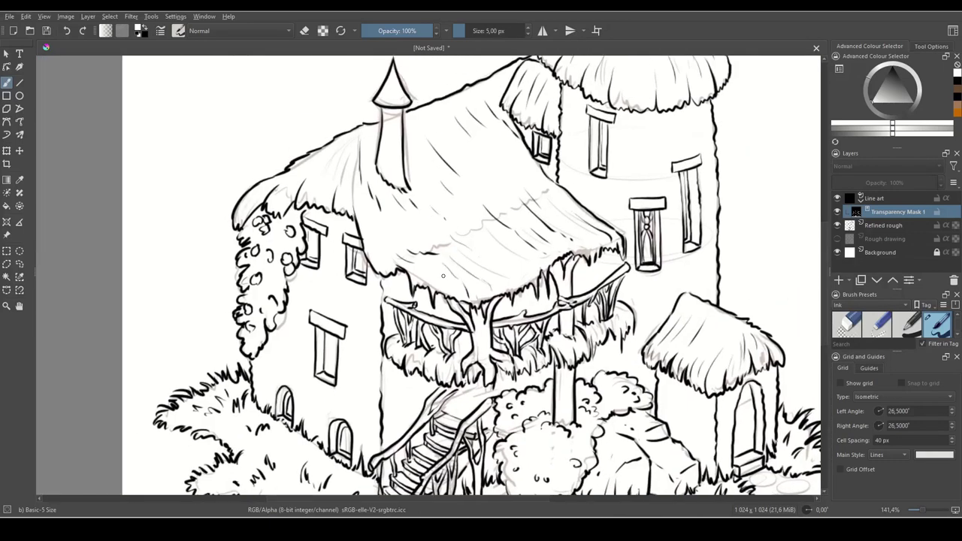
- Ink the details of the hut's door and the stepping stones in front of it
scroll(528, 165, up, 1)
drag(528, 165, 517, 73)
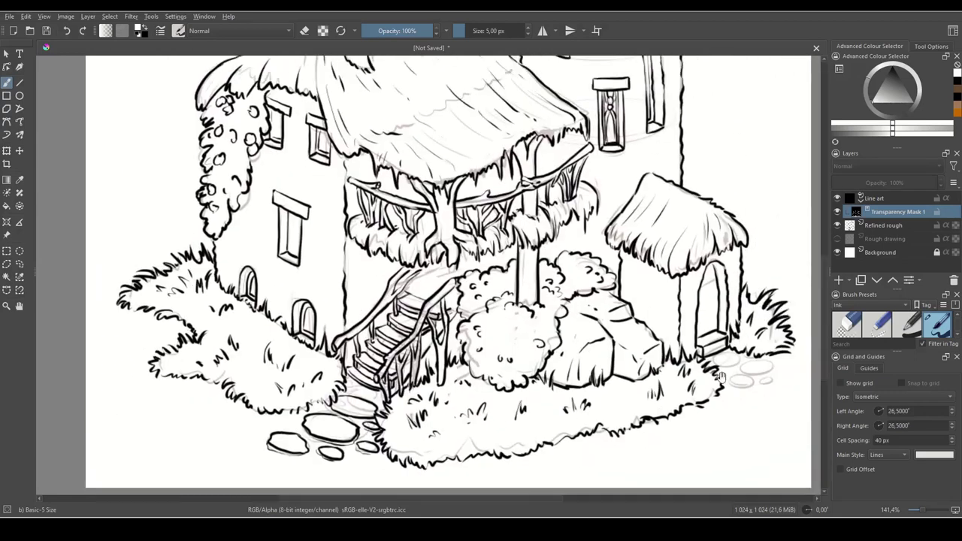
scroll(701, 292, up, 3)
drag(733, 324, 738, 320)
scroll(726, 228, down, 1)
drag(749, 400, 602, 289)
drag(651, 304, 633, 331)
drag(683, 337, 686, 335)
- Show the isometric grid over the whole inked drawing
scroll(585, 397, down, 3)
mouse_move(531, 290)
mouse_down()
mouse_move(574, 305)
mouse_move(561, 359)
mouse_up()
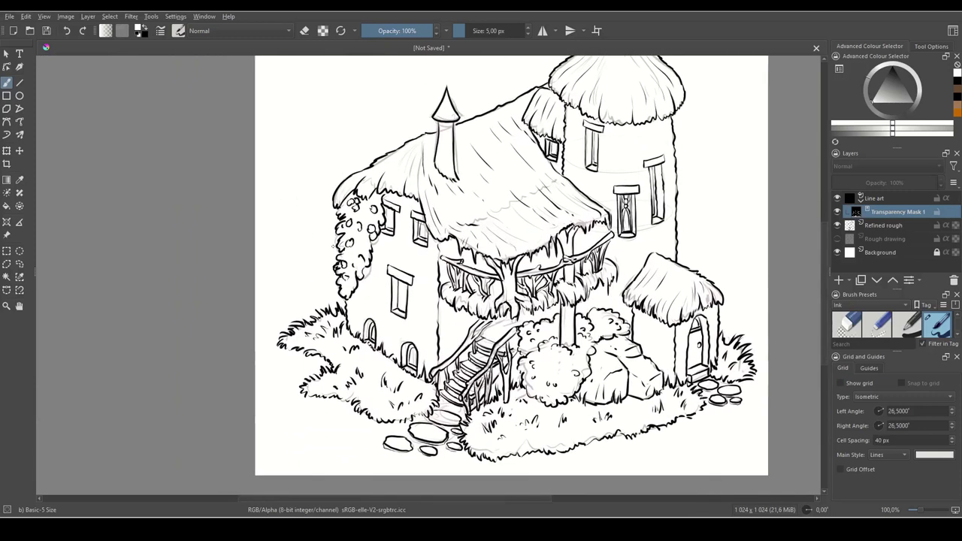
click(840, 383)
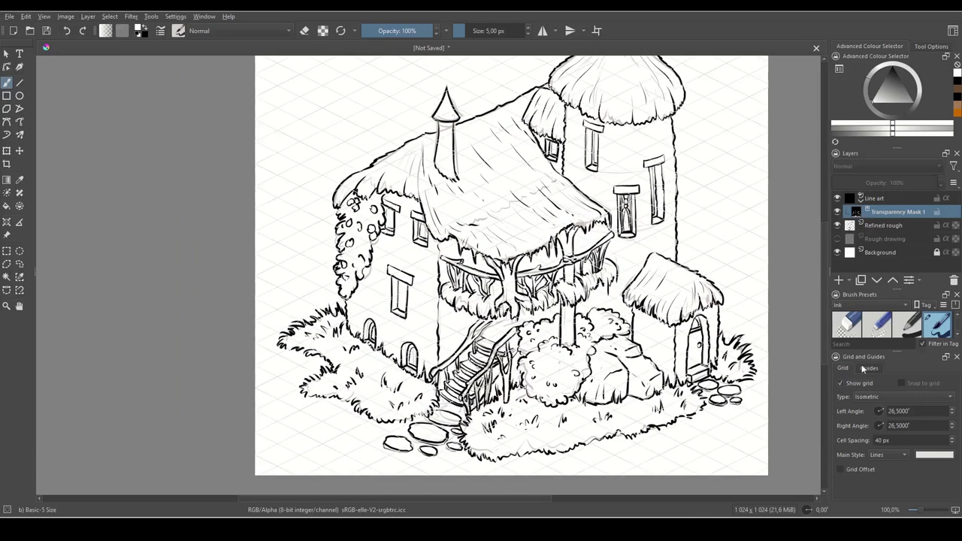
- Duplicate the Line art layer and select the copy's transparency mask
click(884, 198)
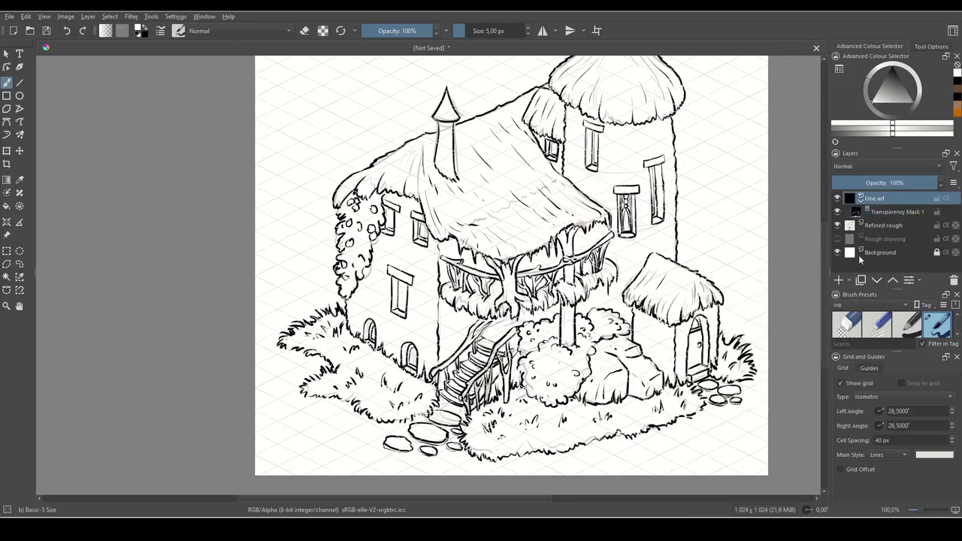
key(ctrl+j)
click(885, 216)
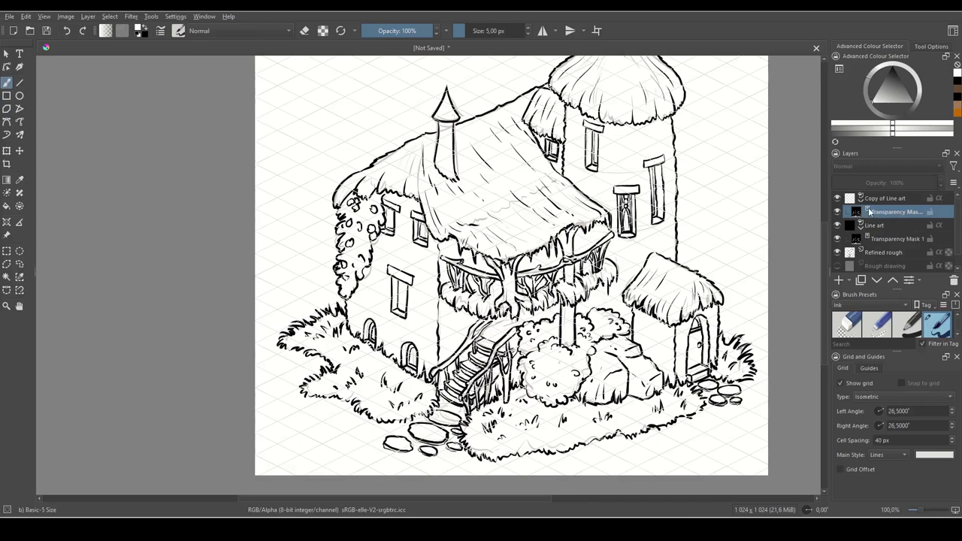
- Fill the transparency mask of the Copy of Line art layer entirely with black and make white the painting colour
mouse_move(866, 223)
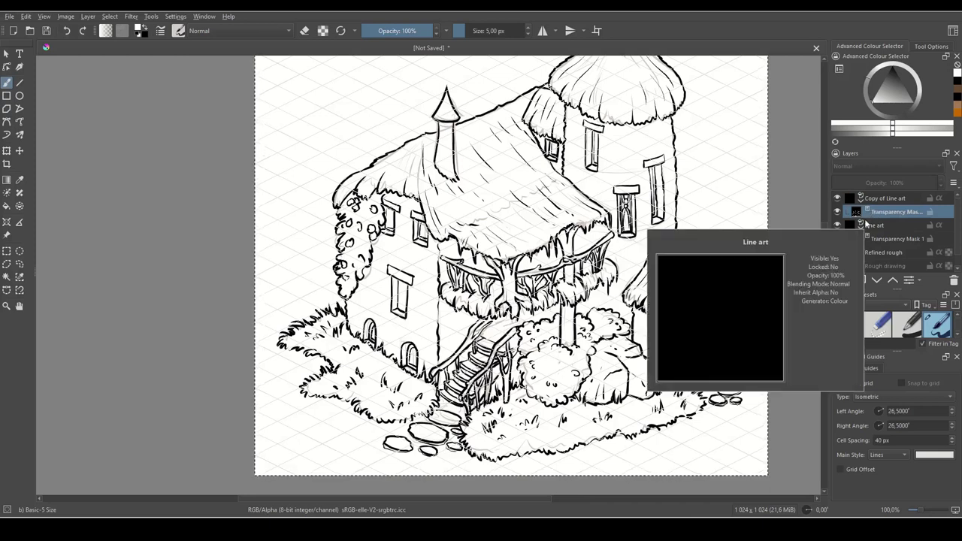
click(894, 88)
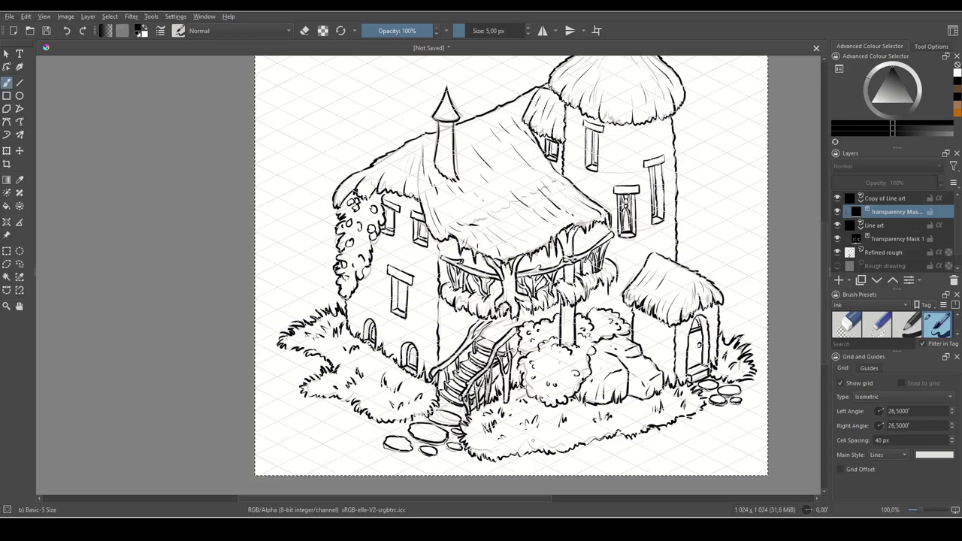
drag(439, 252, 507, 259)
key(plus)
key(plus)
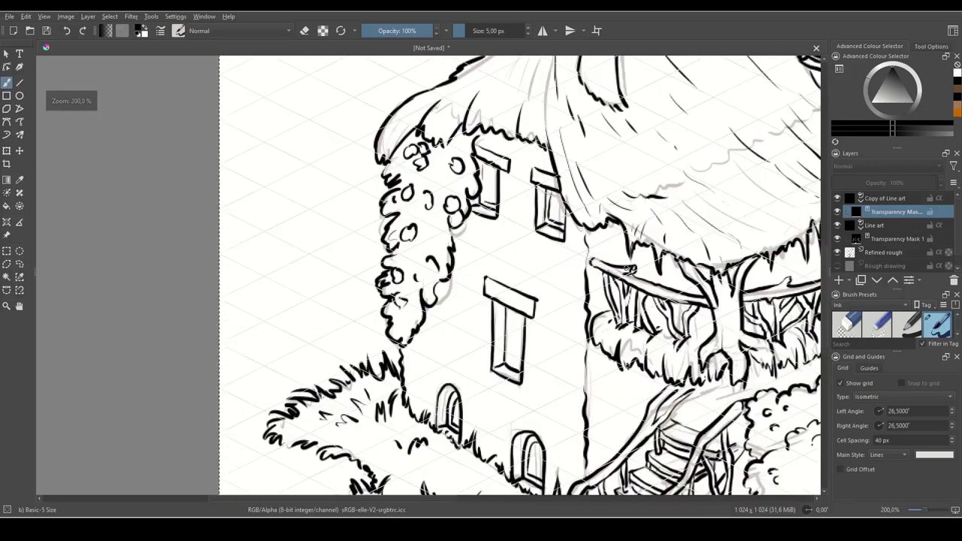
key(plus)
drag(703, 336, 608, 244)
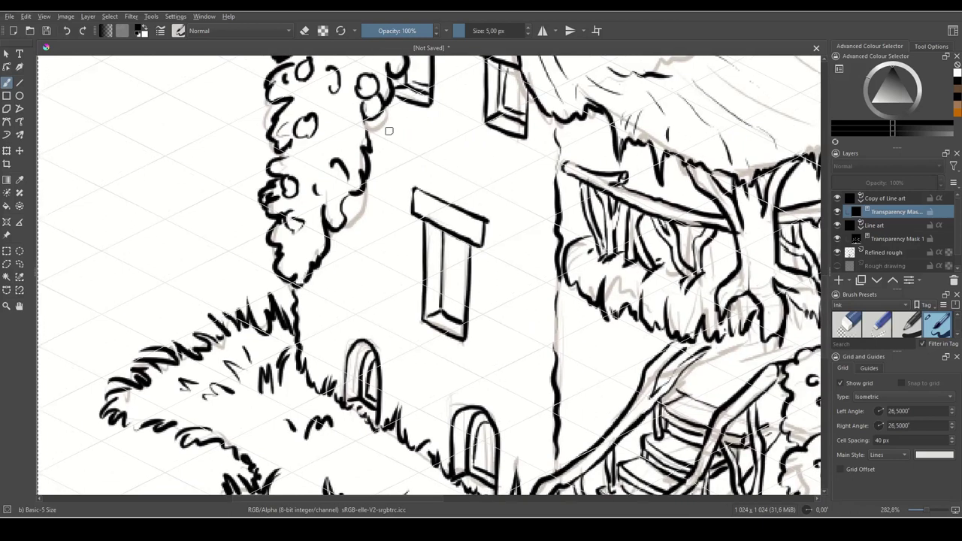
drag(474, 173, 515, 193)
key(x)
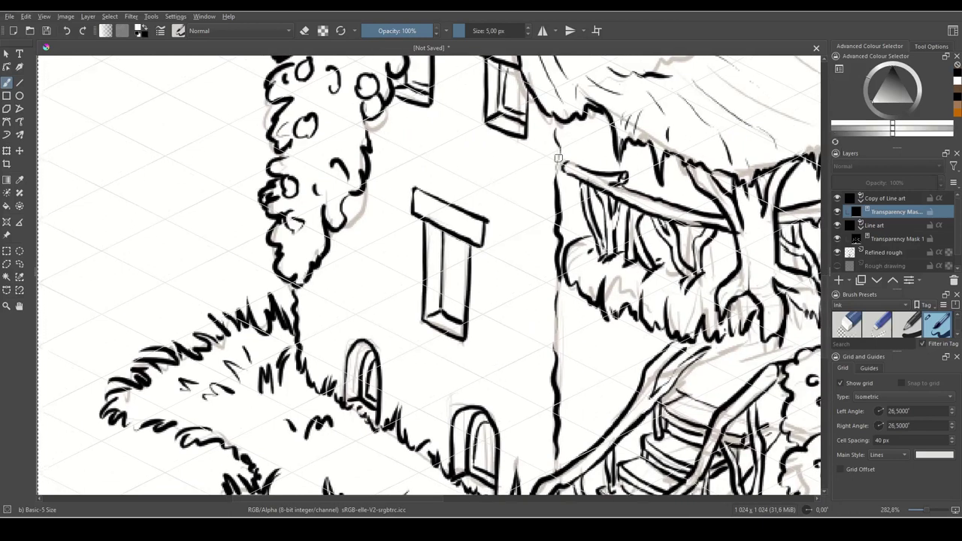
- Draw thin slanted brick course lines on the house's left wall, between the upper windows and the middle window
drag(393, 134, 539, 199)
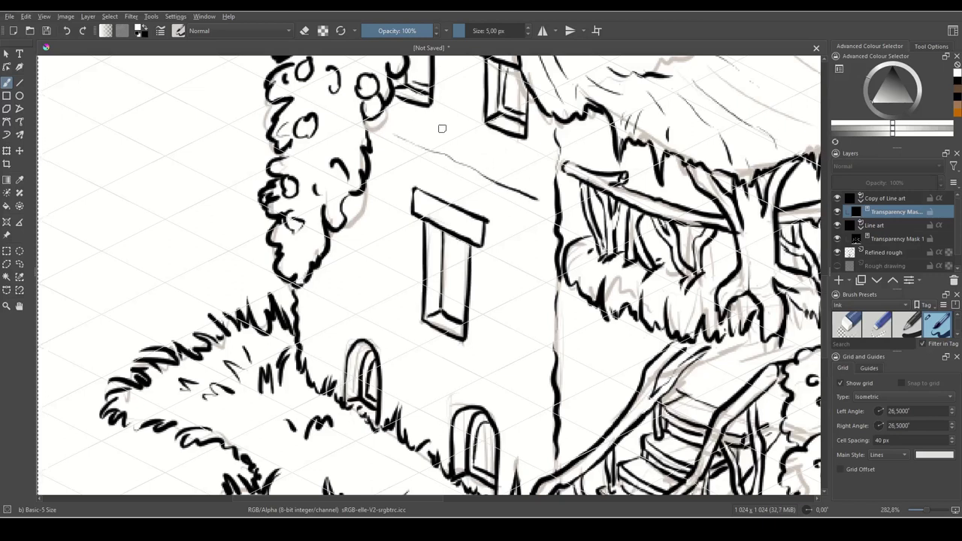
drag(473, 147, 532, 172)
drag(585, 281, 595, 271)
drag(395, 157, 452, 183)
- Draw brick course lines beside the hanging ivy, to the left of and below the middle window on the left wall
drag(586, 300, 602, 248)
drag(370, 183, 440, 222)
key(ctrl+z)
drag(367, 182, 439, 221)
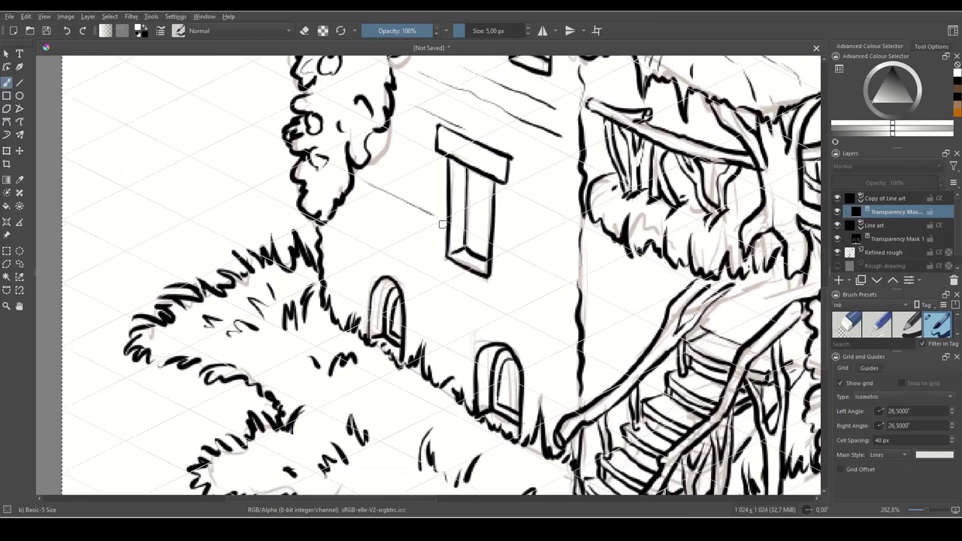
drag(375, 239, 488, 297)
drag(357, 210, 405, 231)
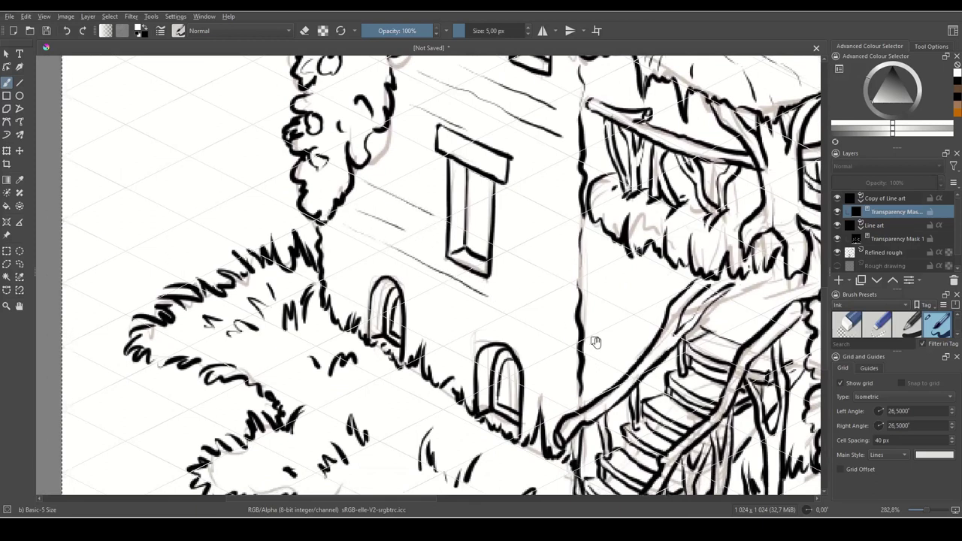
- Continue the brick course lines between the middle window and the house corner, down to above the right arched window
drag(595, 342, 541, 300)
drag(428, 282, 518, 328)
mouse_move(456, 221)
mouse_down()
mouse_move(558, 252)
mouse_move(557, 311)
mouse_up()
drag(468, 245, 518, 265)
mouse_move(467, 193)
mouse_down()
mouse_move(522, 216)
mouse_move(572, 281)
mouse_up()
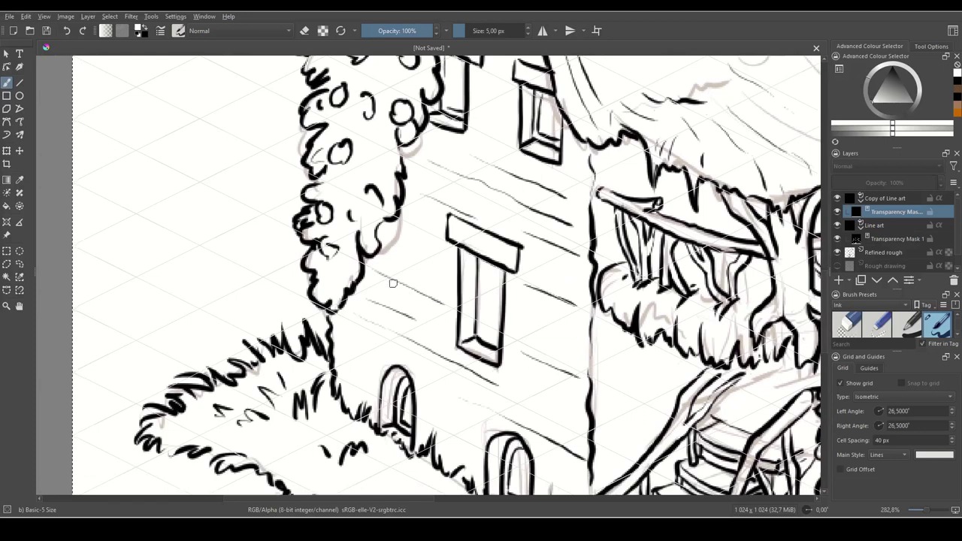
- Add short vertical brick joints between the course lines around the left wall's middle window
drag(391, 284, 390, 307)
drag(430, 273, 430, 294)
mouse_move(454, 338)
mouse_down()
mouse_move(428, 266)
mouse_move(430, 292)
mouse_up()
mouse_move(567, 325)
mouse_down()
mouse_move(506, 322)
mouse_move(452, 362)
mouse_up()
drag(494, 384, 494, 398)
drag(501, 317, 498, 410)
drag(467, 303, 467, 323)
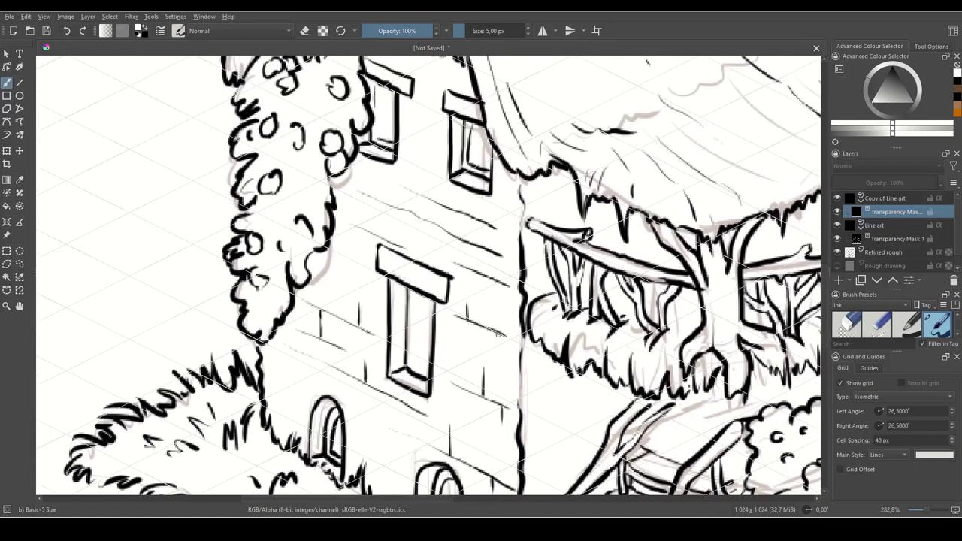
- Fill in the left wall's bricks with joints in the upper courses and short extra lines near the house corner
drag(466, 257, 515, 325)
mouse_move(453, 263)
mouse_down()
mouse_move(412, 275)
mouse_move(413, 378)
mouse_move(460, 362)
mouse_move(411, 272)
mouse_move(413, 295)
mouse_move(376, 286)
mouse_up()
drag(500, 284, 500, 361)
drag(651, 391, 515, 149)
drag(504, 340, 562, 295)
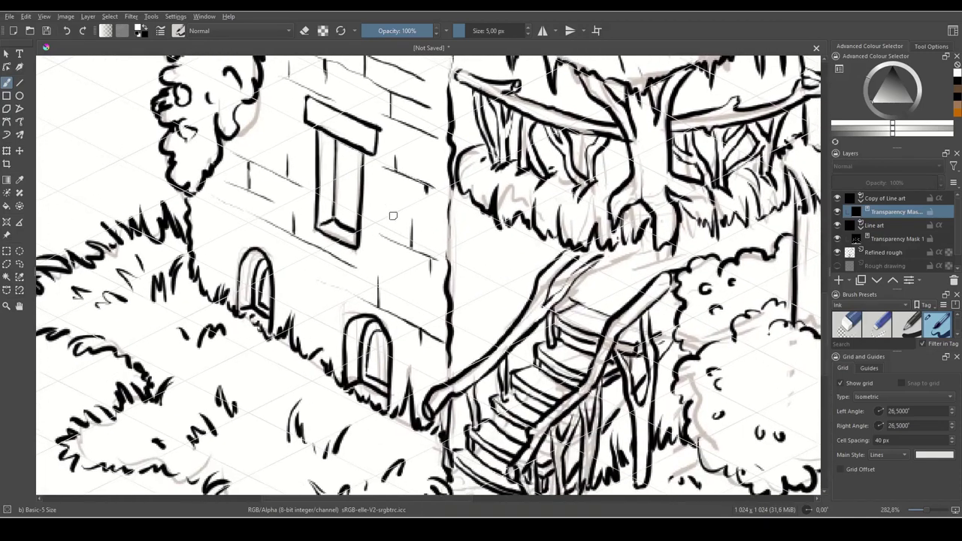
drag(398, 214, 431, 227)
- Draw brick course lines with a vertical joint on the wall below the balcony, between the house corner and the staircase
mouse_move(451, 332)
mouse_down()
mouse_move(535, 290)
mouse_move(500, 307)
mouse_up()
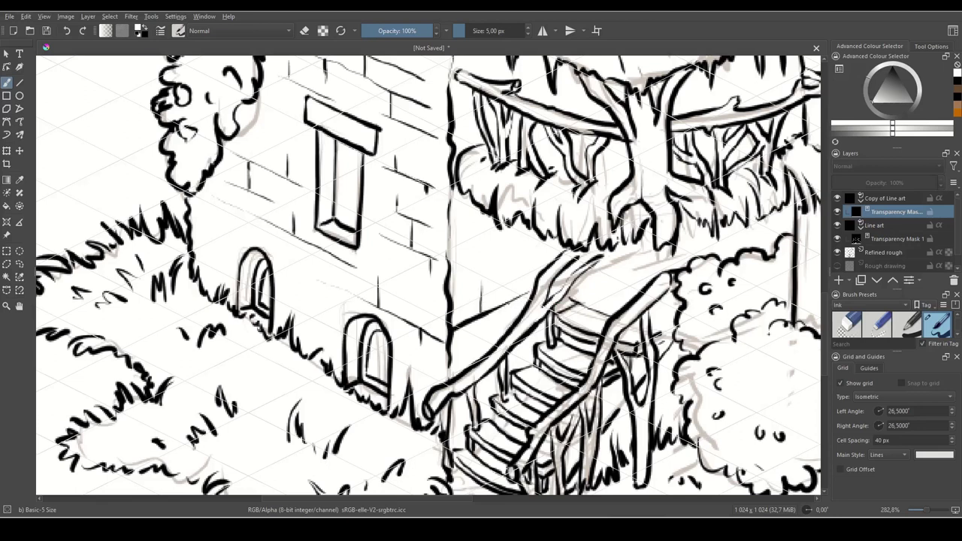
drag(452, 290, 535, 261)
key(ctrl+z)
mouse_move(453, 291)
mouse_down()
mouse_move(546, 249)
mouse_move(515, 261)
mouse_up()
- Draw slanted brick course lines across the side wall of the small thatched hut
drag(627, 410, 365, 438)
drag(653, 143, 410, 369)
drag(622, 353, 587, 108)
drag(625, 271, 600, 278)
drag(511, 312, 570, 343)
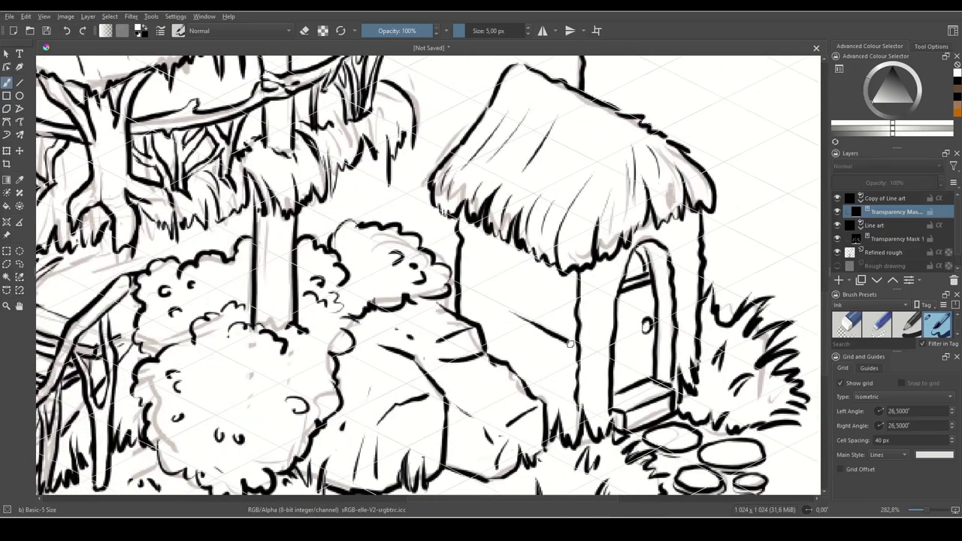
drag(517, 275, 578, 307)
drag(500, 351, 570, 390)
drag(463, 255, 581, 314)
key(ctrl+z)
mouse_move(464, 243)
mouse_down()
mouse_move(501, 264)
mouse_move(481, 251)
mouse_move(497, 280)
mouse_move(550, 289)
mouse_move(521, 320)
mouse_up()
- Add short vertical joints between the brick courses on the hut's side wall
mouse_move(574, 365)
mouse_down()
mouse_move(565, 330)
mouse_move(569, 361)
mouse_up()
drag(557, 355, 557, 374)
drag(648, 339, 606, 359)
- Draw brick lines on the hut's front wall and a jointed stone surround around the arched door
drag(531, 293, 560, 285)
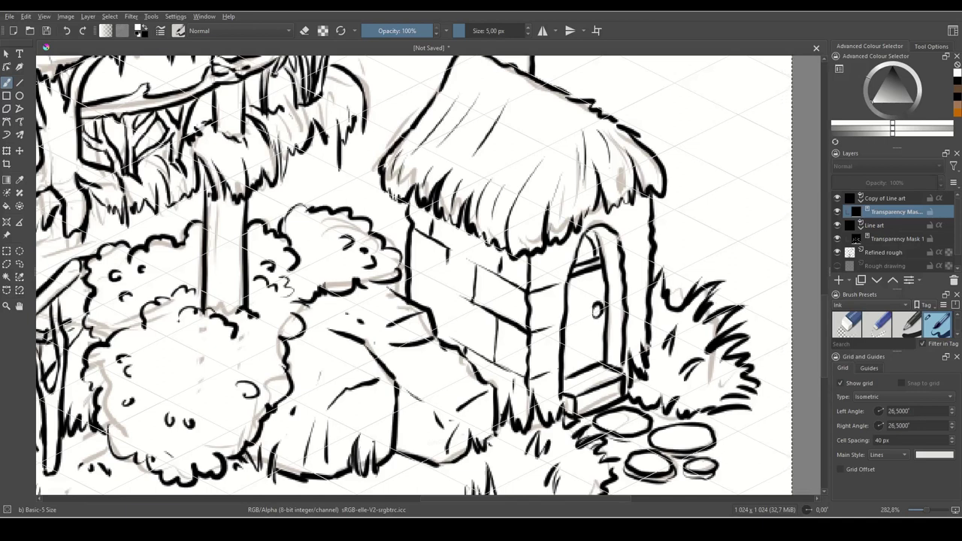
drag(624, 256, 656, 237)
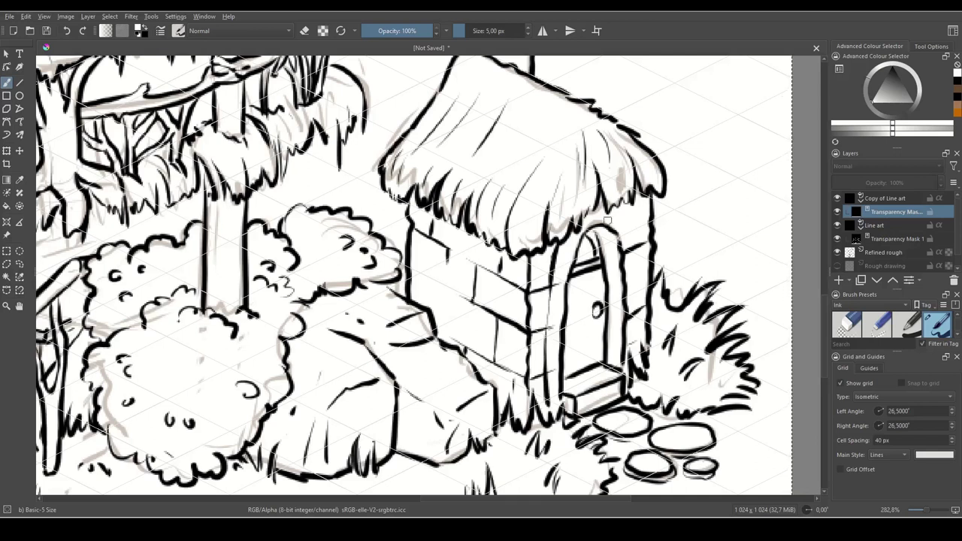
drag(628, 216, 640, 354)
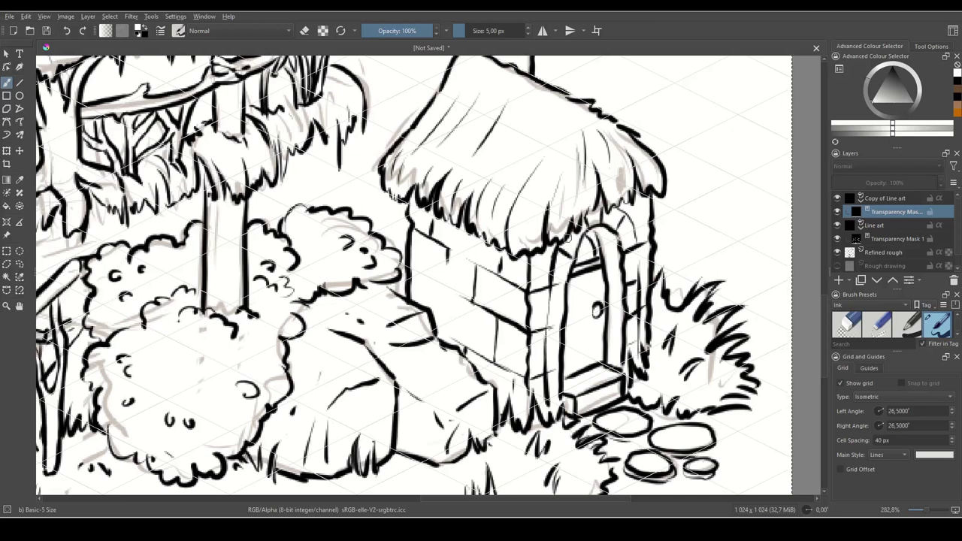
drag(558, 267, 568, 272)
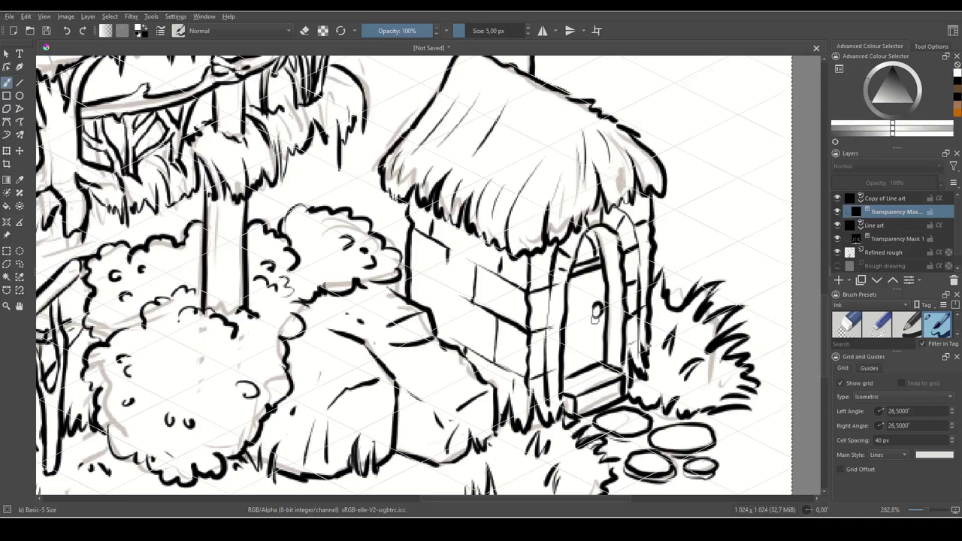
- Touch up the stone surround of the hut's door, alternating between black and white paint on the mask
key(x)
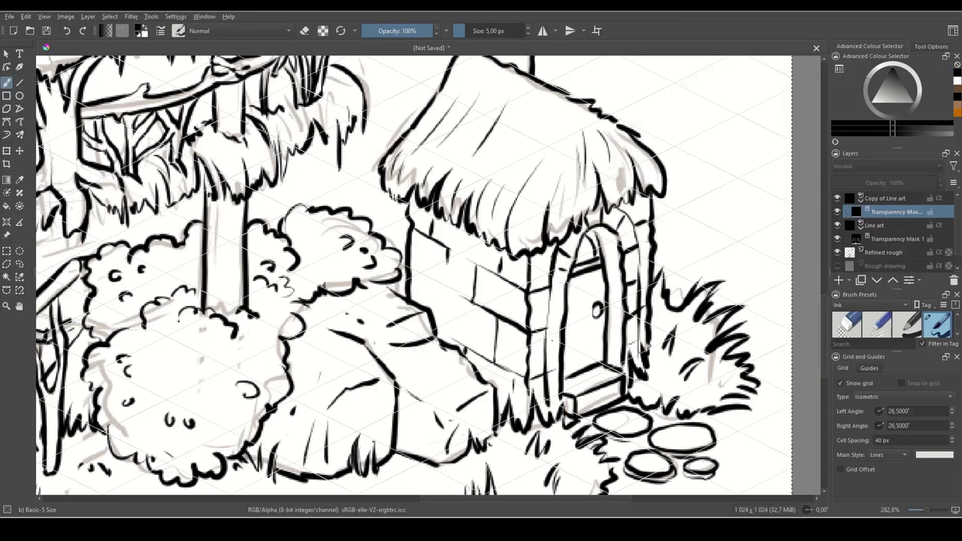
key(x)
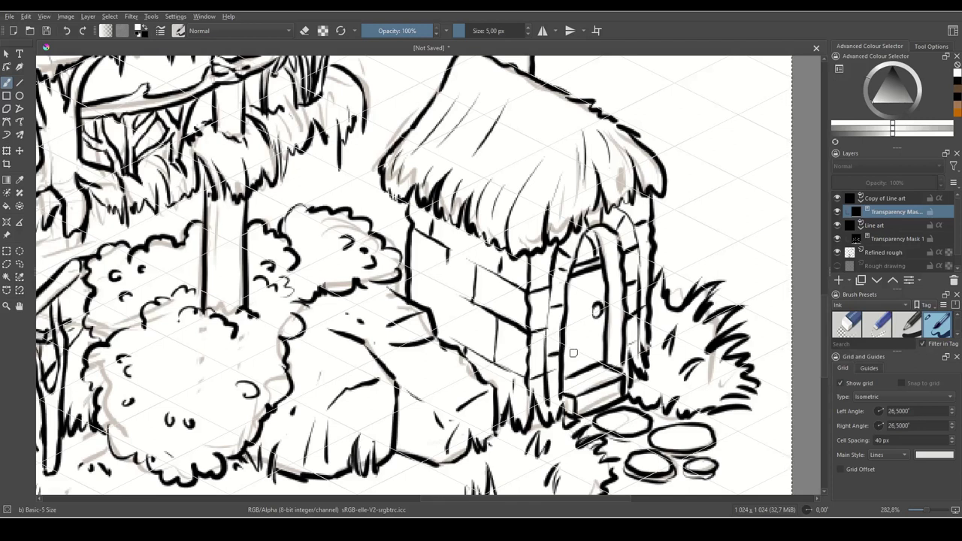
key(x)
key(x)
key(x)
key(x)
- Draw curved brick course lines on the lower part of the round tower, between the balcony and hut and below the windows
drag(687, 408, 727, 407)
key(minus)
mouse_move(522, 206)
mouse_down()
mouse_move(651, 371)
mouse_move(608, 359)
mouse_move(621, 323)
mouse_move(560, 333)
mouse_up()
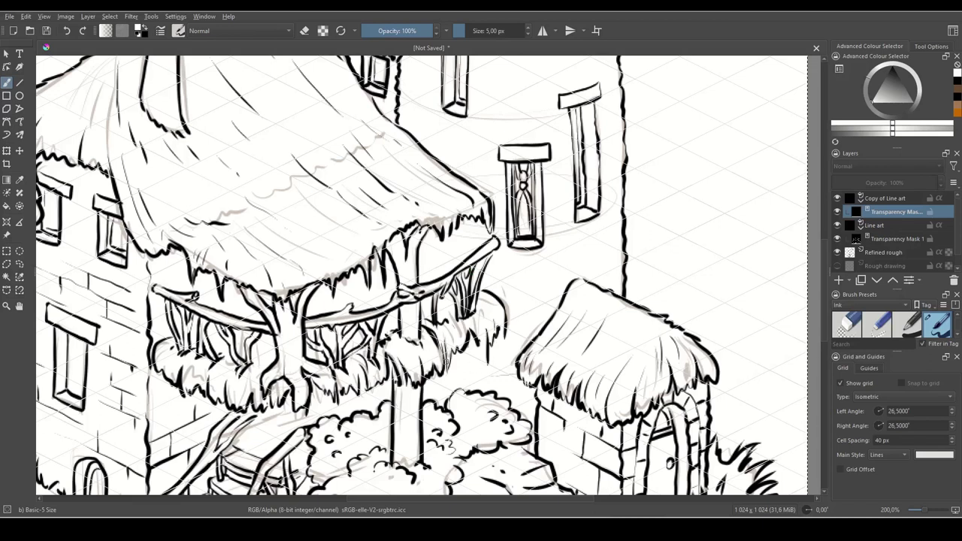
drag(444, 376, 526, 379)
drag(464, 366, 515, 368)
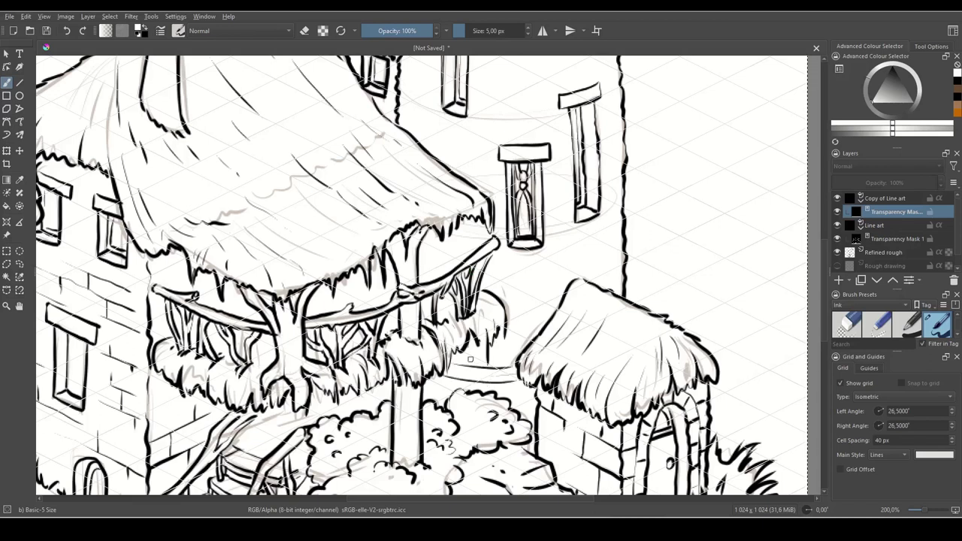
drag(514, 309, 553, 307)
mouse_move(502, 272)
mouse_down()
mouse_move(602, 263)
mouse_move(532, 258)
mouse_move(597, 250)
mouse_up()
- Draw curved brick course lines across the middle of the round tower, above and between its windows
mouse_move(595, 243)
mouse_down()
mouse_move(555, 343)
mouse_move(575, 329)
mouse_move(536, 334)
mouse_move(573, 324)
mouse_move(624, 276)
mouse_up()
key(ctrl+z)
drag(436, 271, 483, 287)
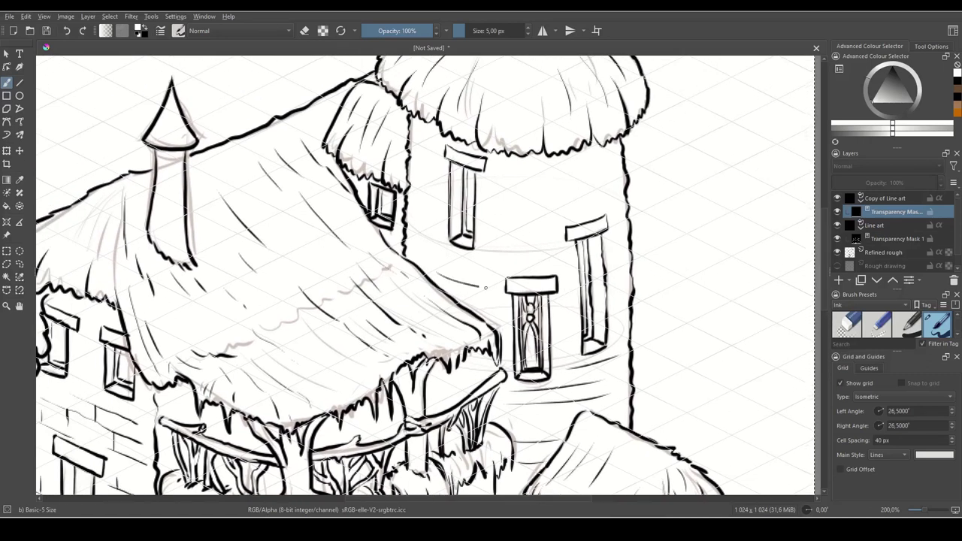
drag(414, 239, 495, 266)
key(ctrl+z)
drag(418, 239, 496, 265)
drag(607, 238, 581, 301)
mouse_move(467, 289)
mouse_down()
mouse_move(535, 291)
mouse_move(588, 260)
mouse_up()
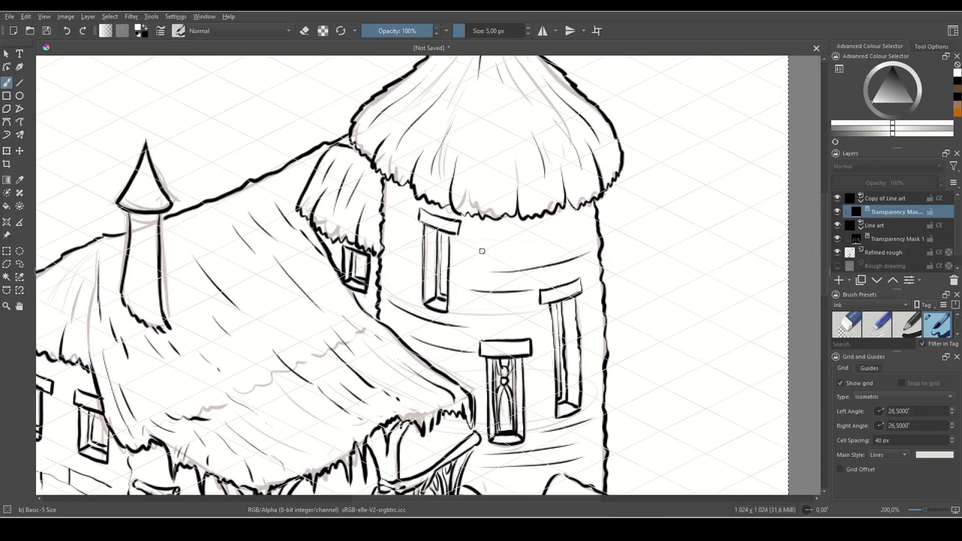
- Draw curved brick courses on the upper tower below the thatched roof, around the upper left window and above the ornate window
drag(480, 249, 597, 227)
drag(526, 237, 582, 218)
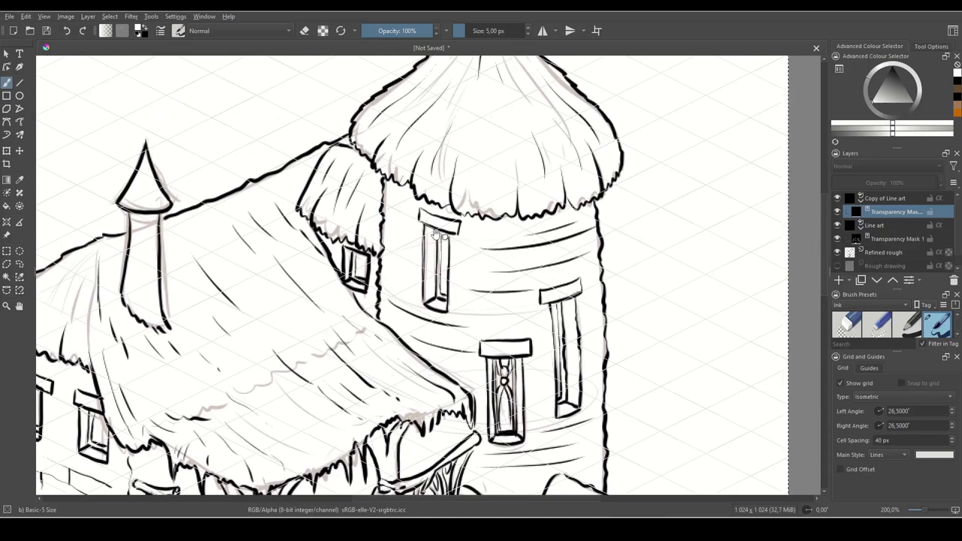
drag(440, 234, 490, 246)
drag(435, 261, 455, 269)
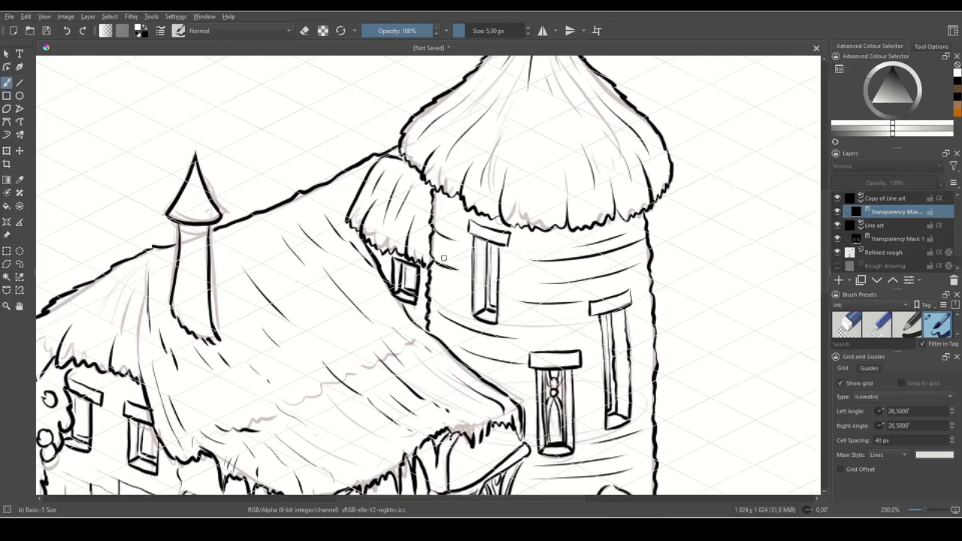
drag(439, 284, 465, 296)
drag(513, 325, 592, 325)
key(ctrl+z)
drag(518, 324, 577, 324)
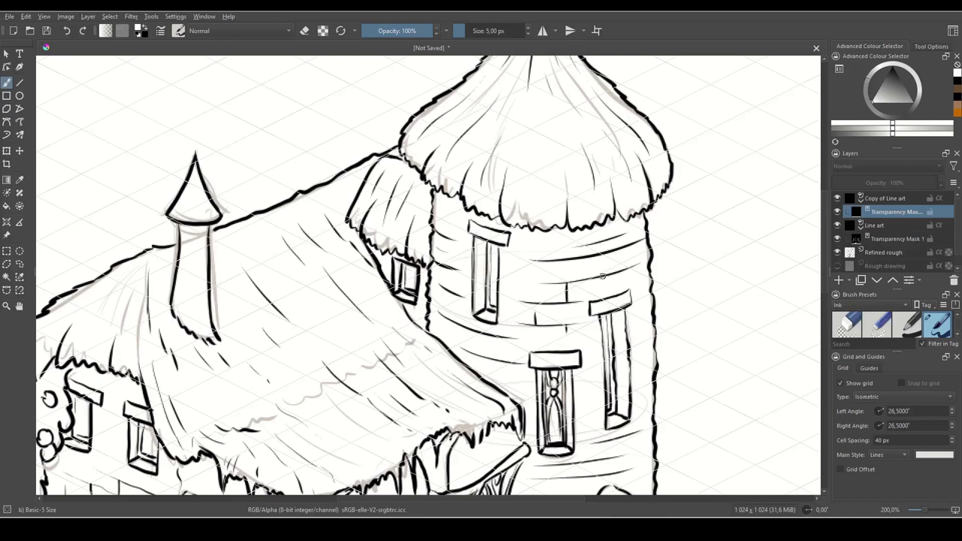
- Add short vertical joints between the brick courses on the upper and middle parts of the round tower
drag(618, 261, 622, 295)
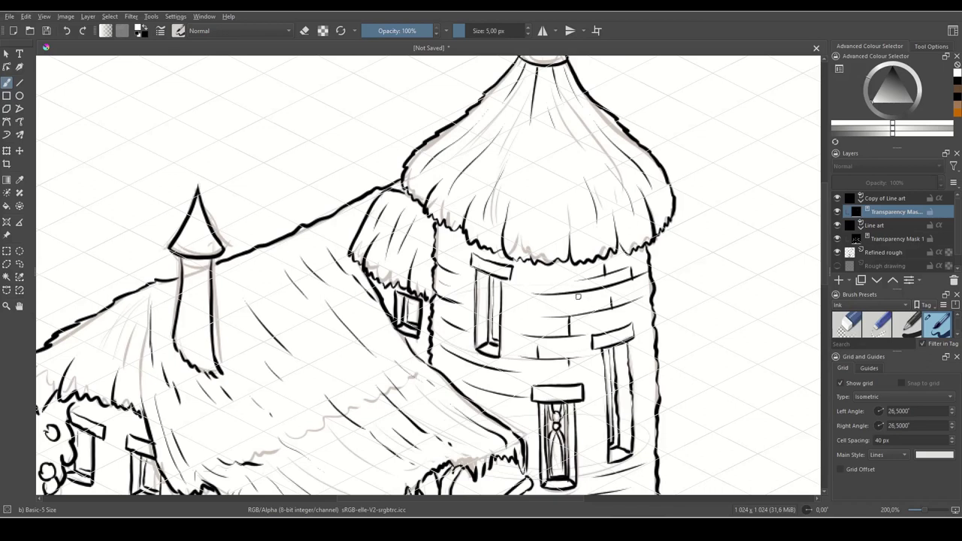
drag(532, 410, 629, 310)
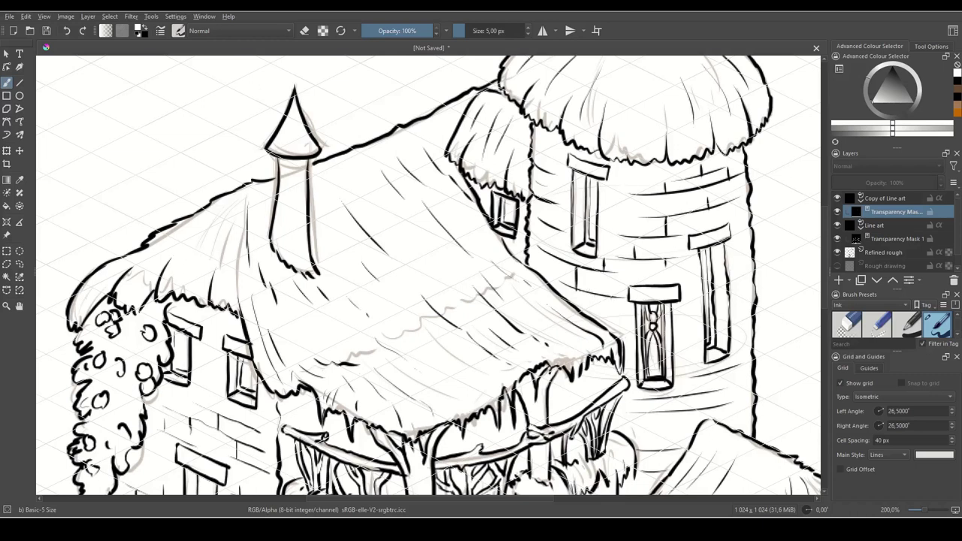
drag(553, 257, 555, 273)
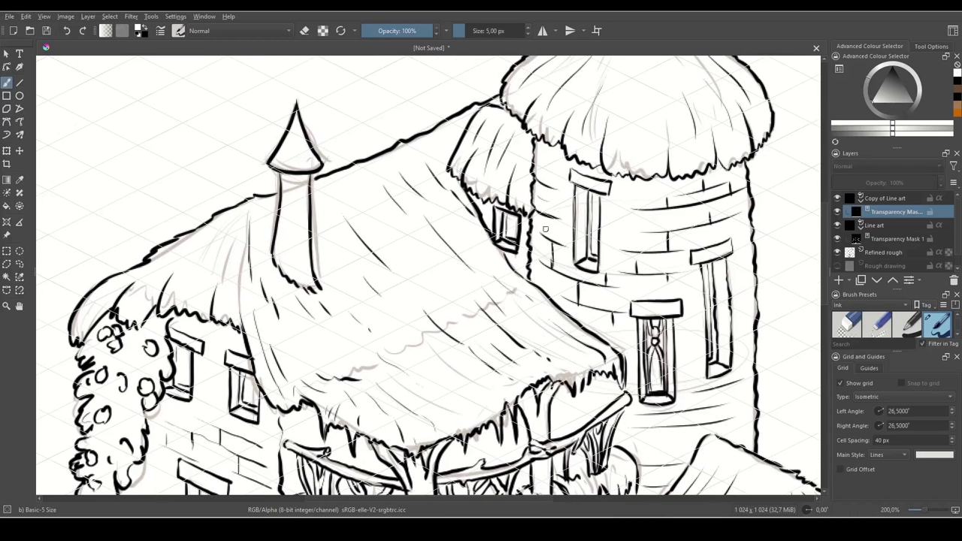
drag(549, 201, 541, 281)
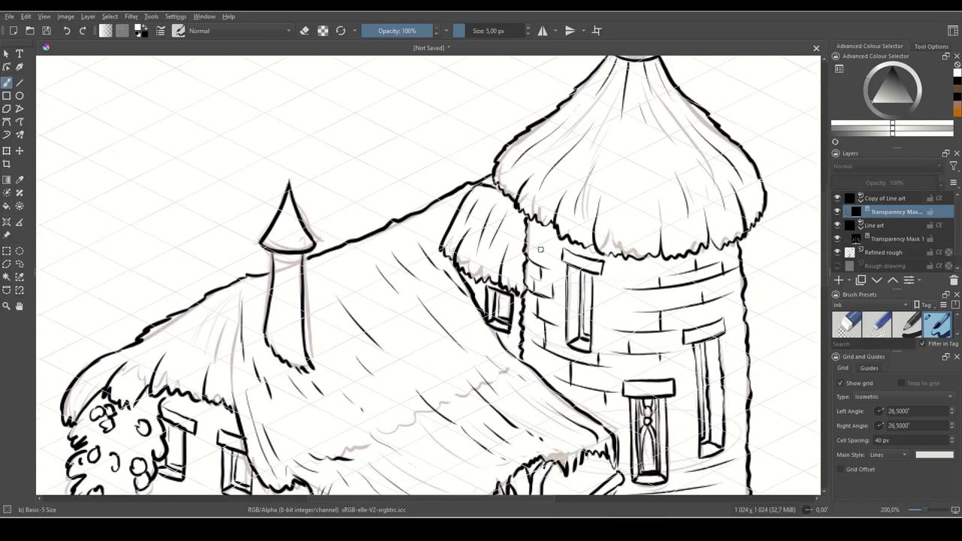
drag(751, 436, 629, 278)
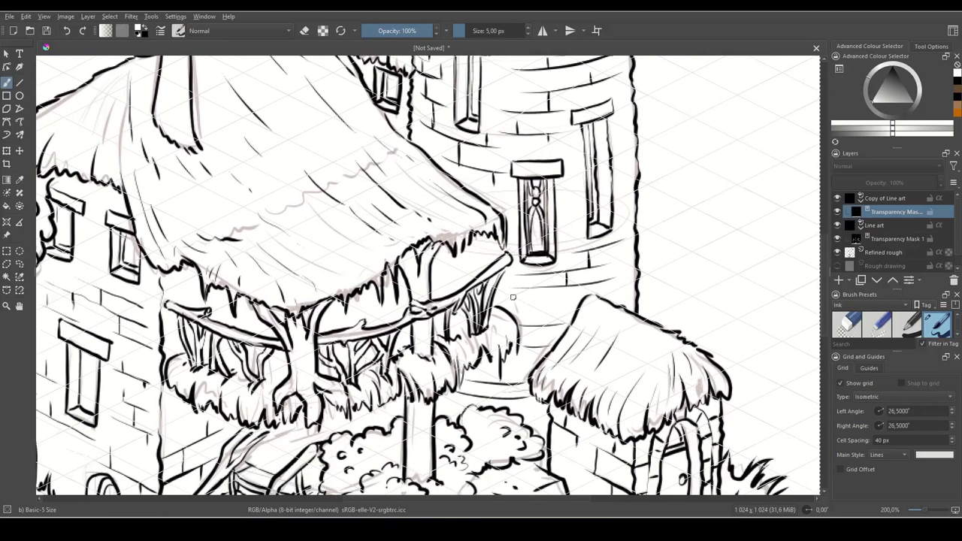
- Complete the bricks on the lower tower between the balcony and the hut with joints and short courses
mouse_move(518, 302)
mouse_down()
mouse_move(593, 303)
mouse_move(546, 316)
mouse_up()
drag(523, 381, 573, 305)
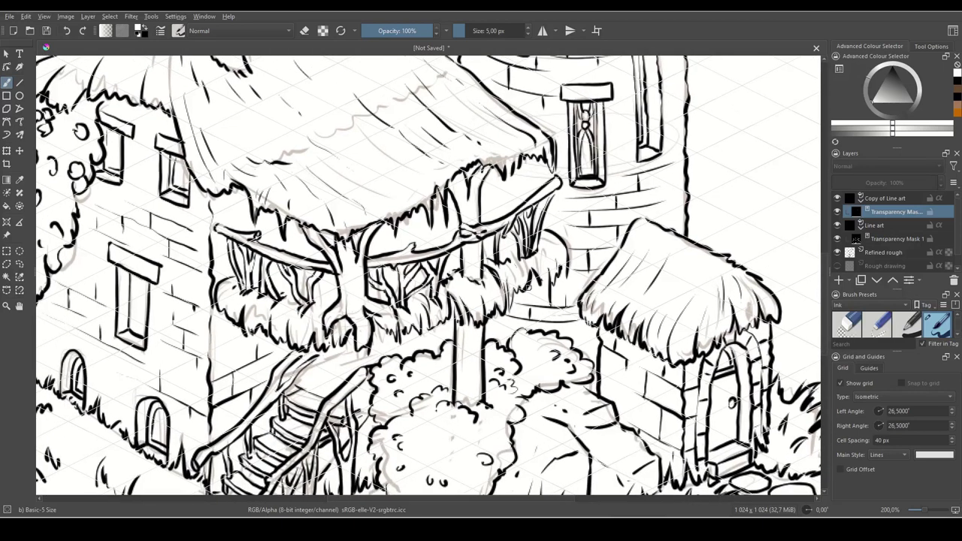
key(x)
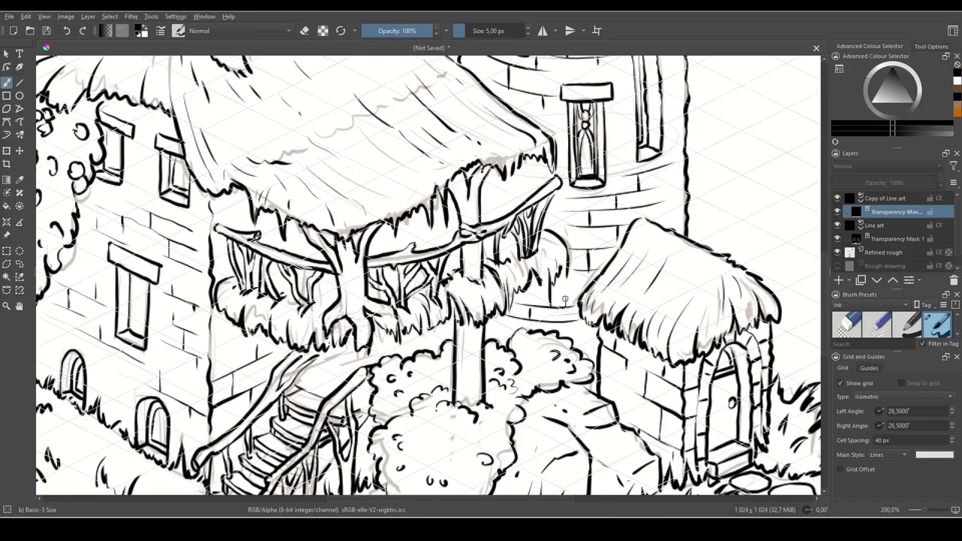
key(x)
drag(702, 392, 662, 341)
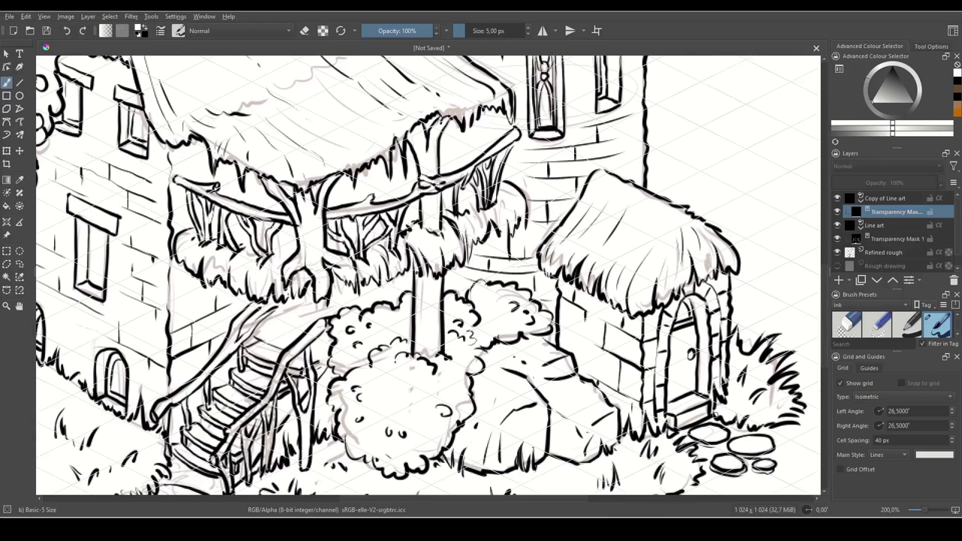
drag(256, 330, 443, 308)
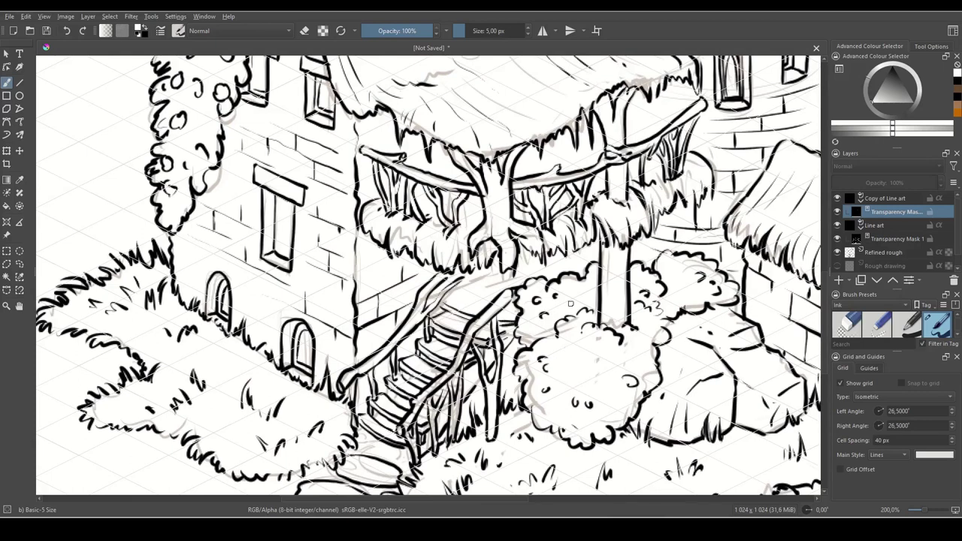
- Rename the copied line art layer as Bricks
key(1)
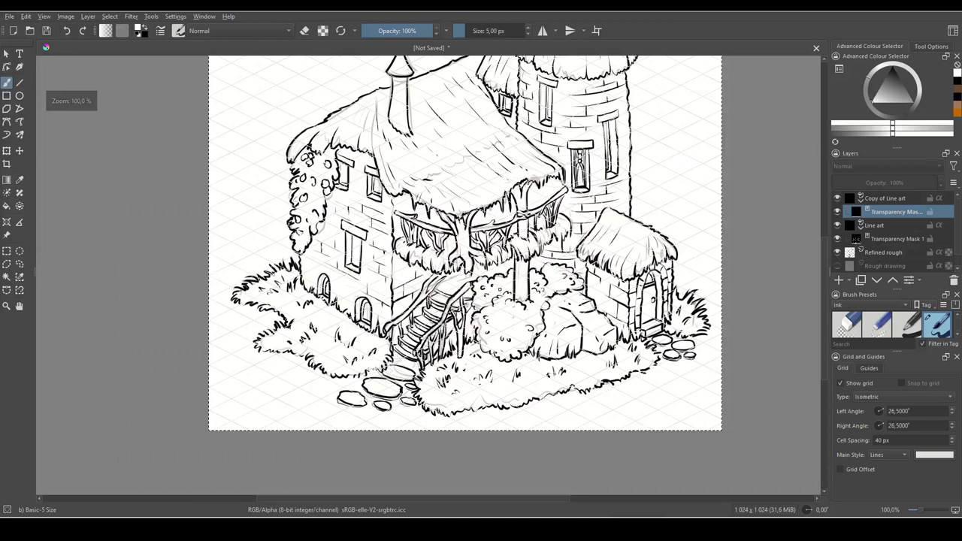
click(839, 199)
click(838, 199)
click(839, 199)
click(838, 199)
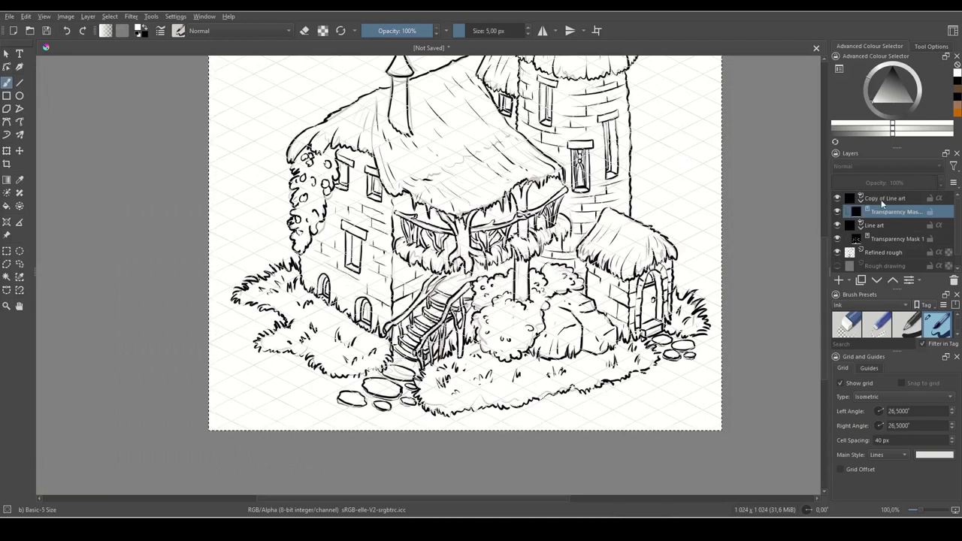
click(883, 200)
double_click(873, 199)
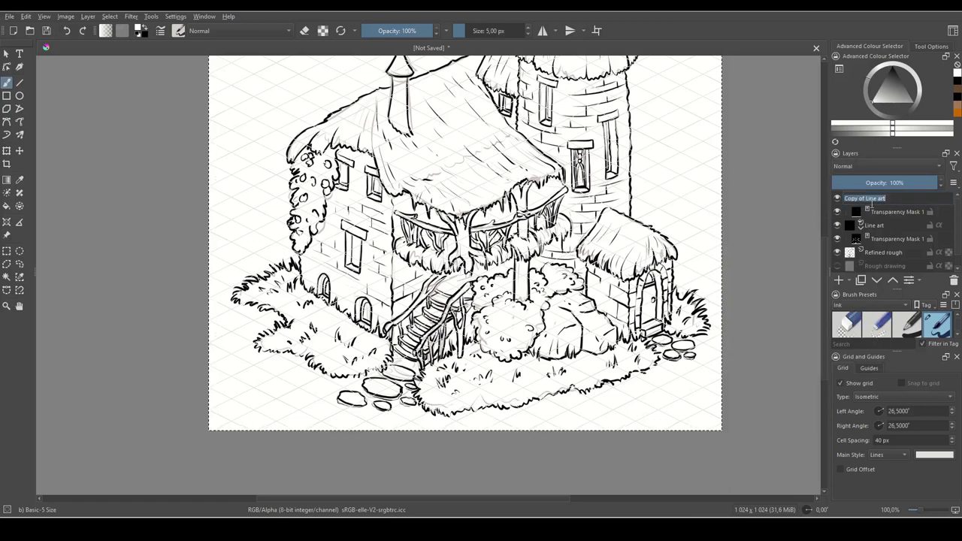
text(Bricks)
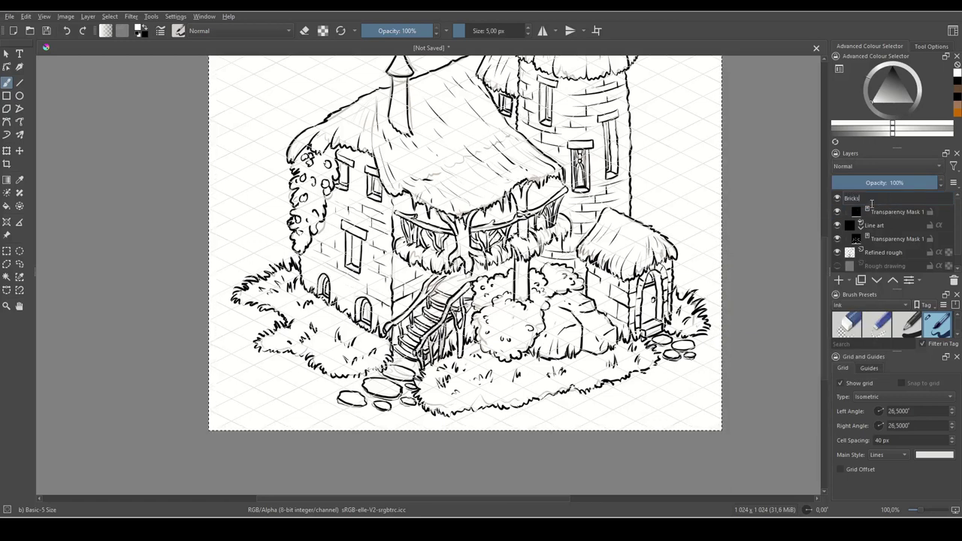
key(Return)
- Hide the Bricks layer and turn off the isometric grid
click(839, 198)
click(839, 199)
click(839, 199)
click(841, 383)
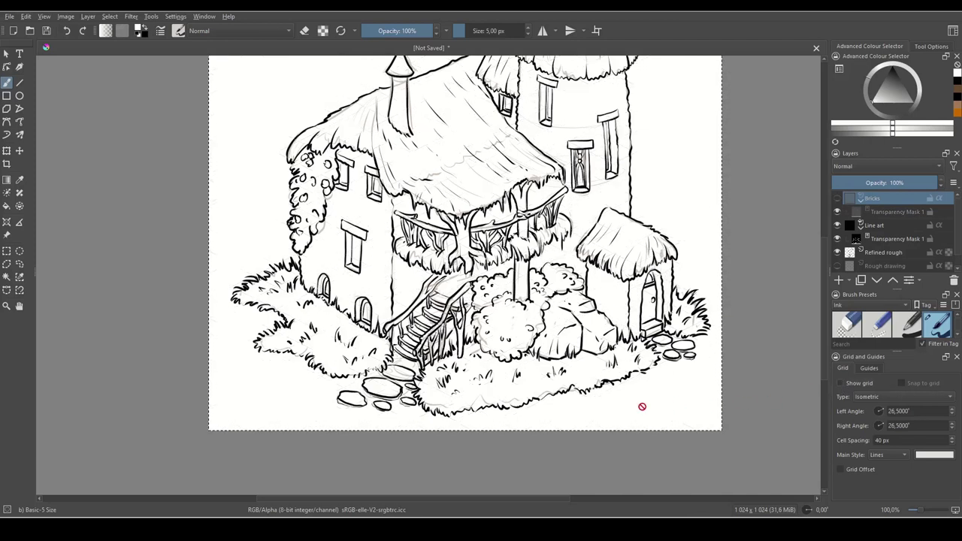
drag(626, 231, 565, 294)
key(minus)
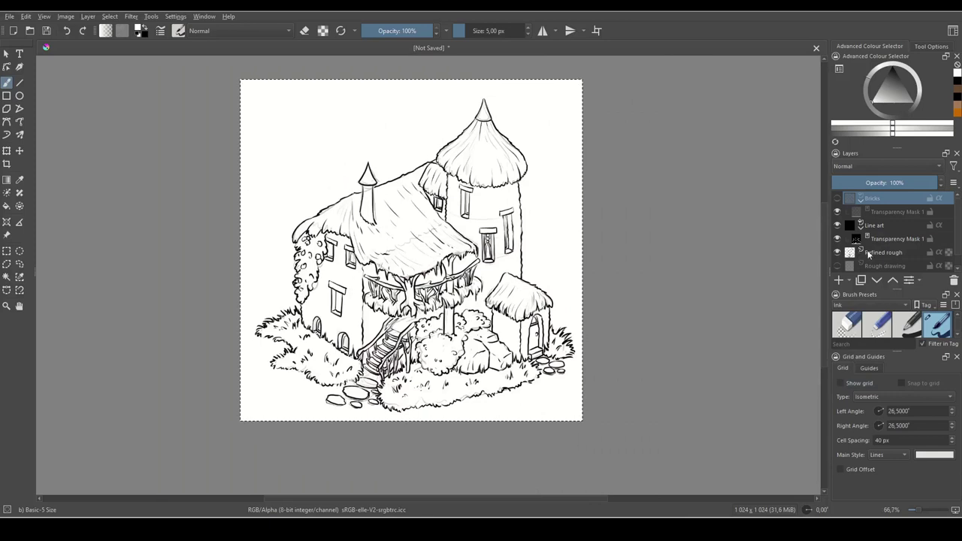
- Hide the Refined rough layer and show the Bricks layer again, with the selection cleared
click(838, 253)
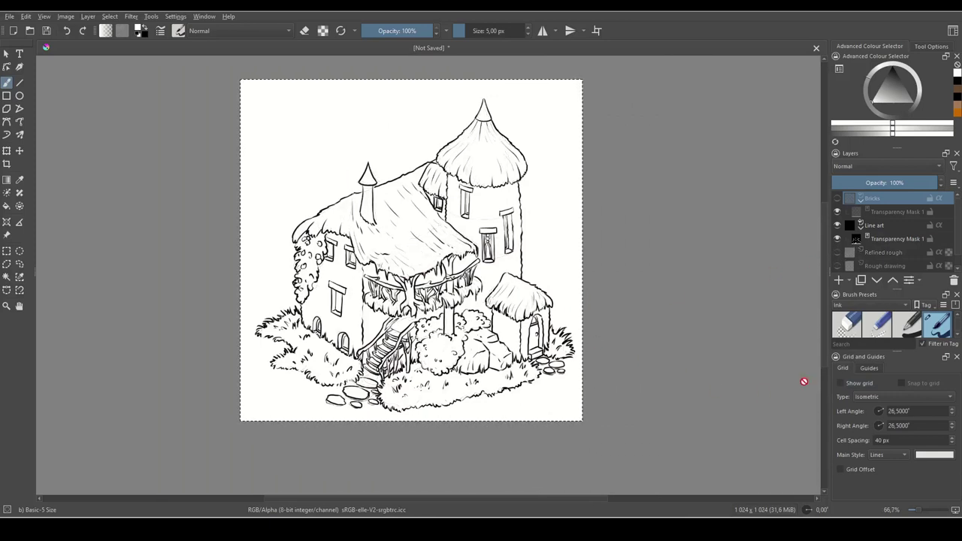
key(ctrl+shift+a)
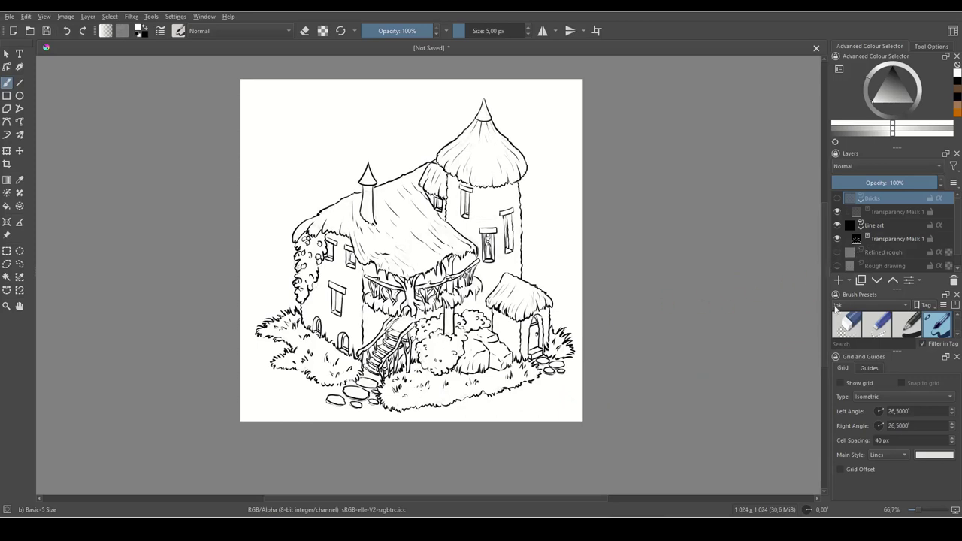
click(837, 199)
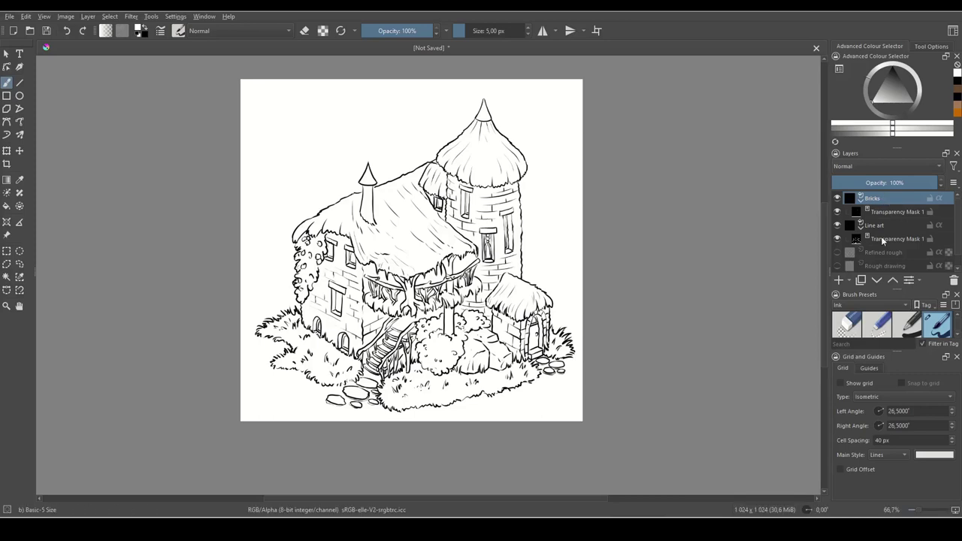
- Duplicate the Bricks layer and name the copy Thick out lines
key(ctrl+j)
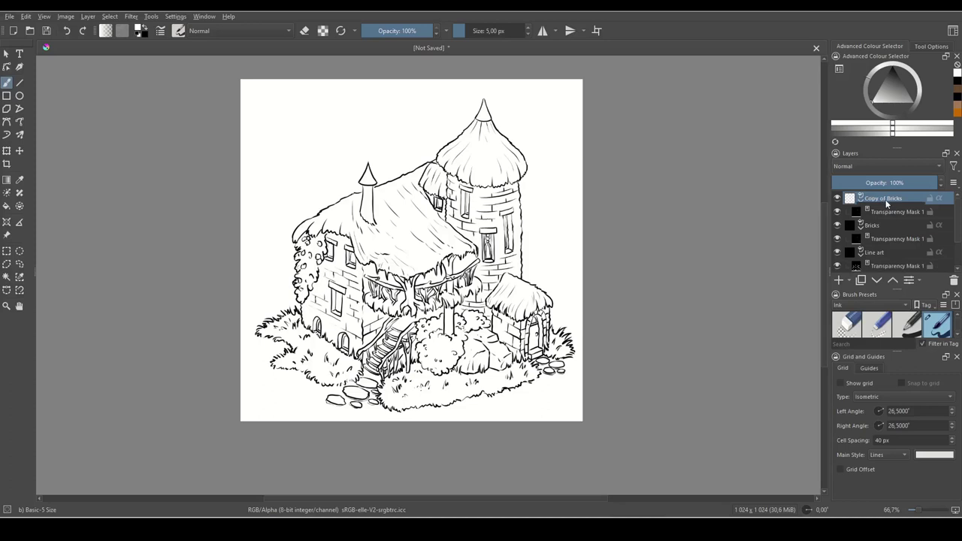
double_click(878, 198)
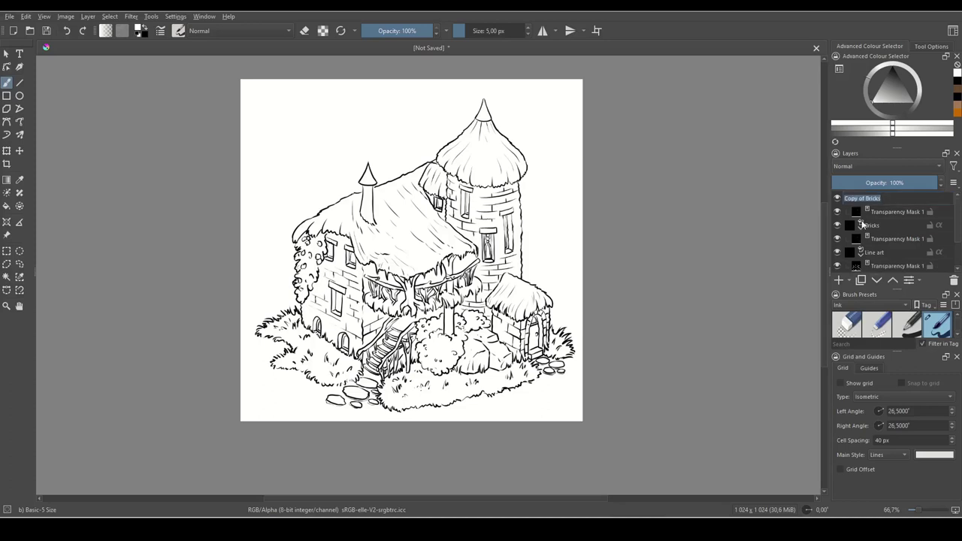
text(Th)
key(Return)
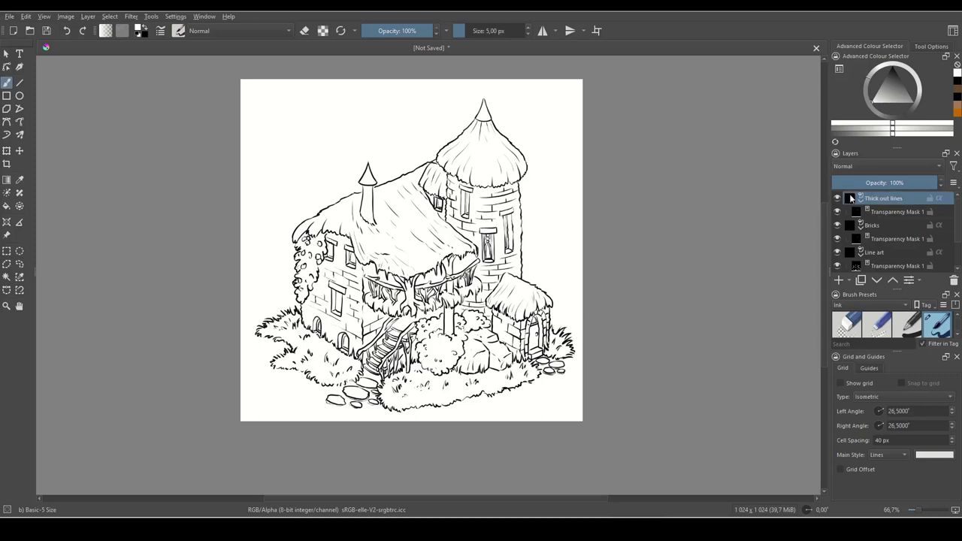
- Make the transparency mask of Thick out lines active and select the whole canvas
click(858, 214)
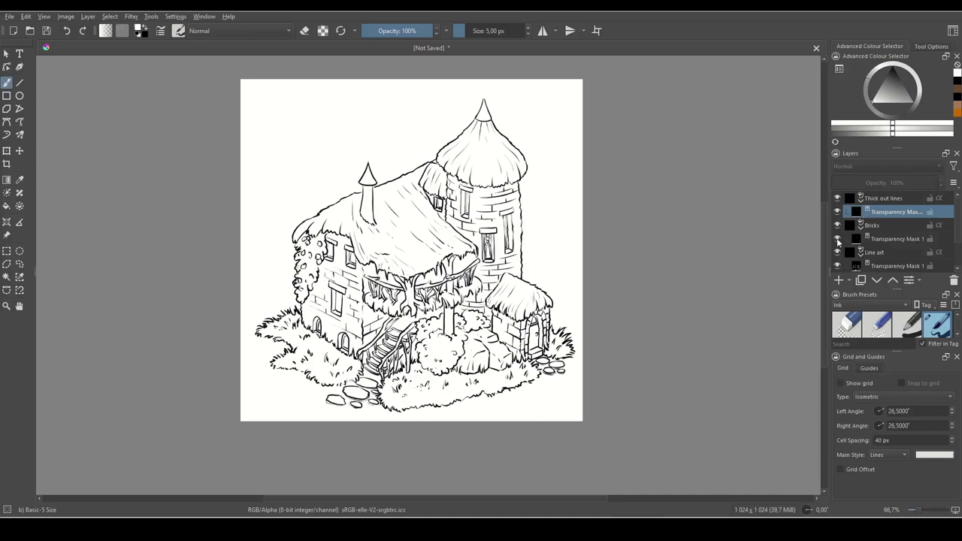
key(ctrl+a)
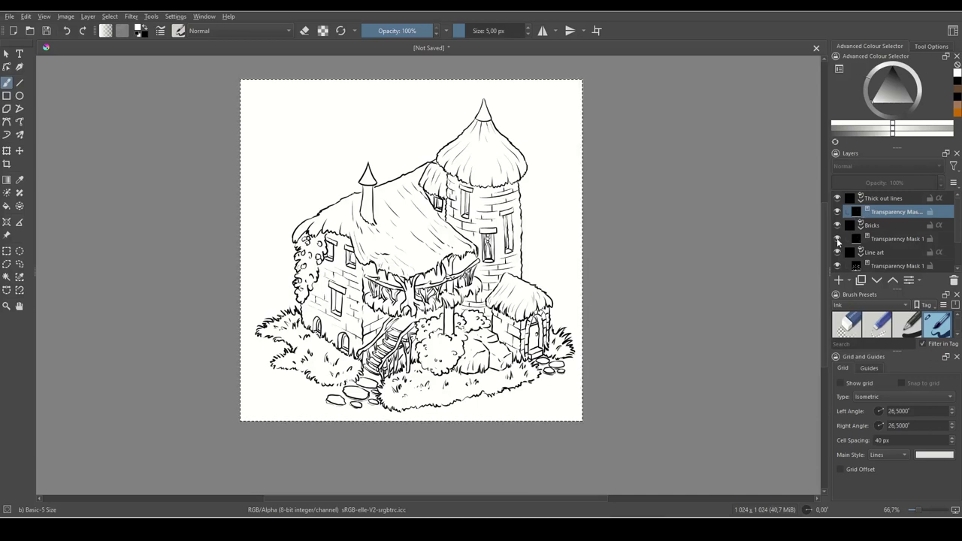
key(x)
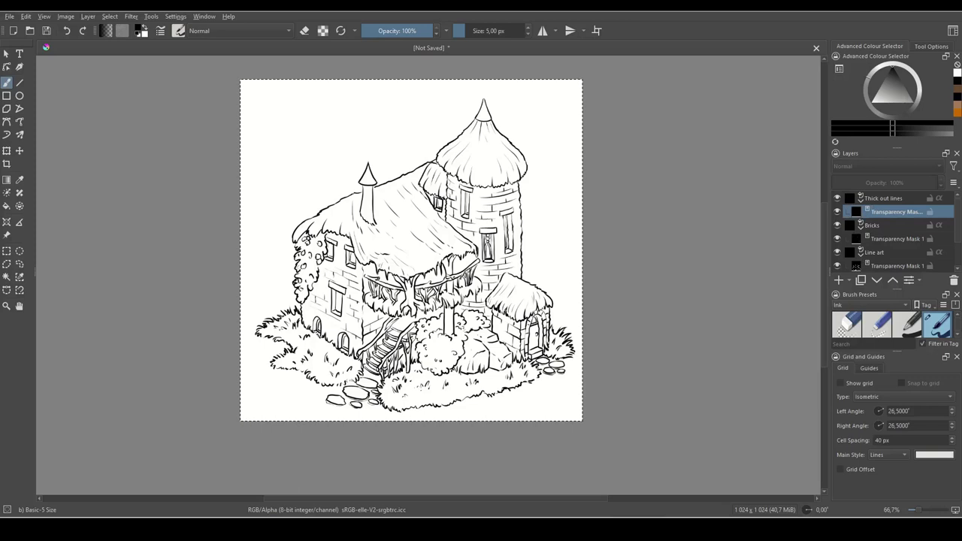
drag(505, 195, 555, 222)
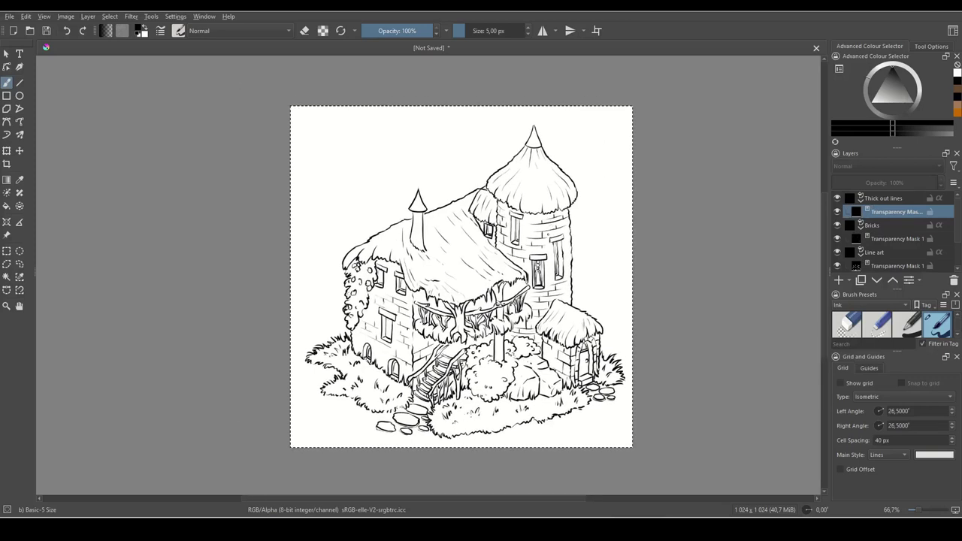
- Try thickening the left edge of the tower's pointed roof cap with 10 px and 7 px brush strokes
key(ctrl+plus)
key(ctrl+plus)
key(ctrl+plus)
key(ctrl+plus)
drag(681, 129, 483, 479)
drag(639, 233, 566, 316)
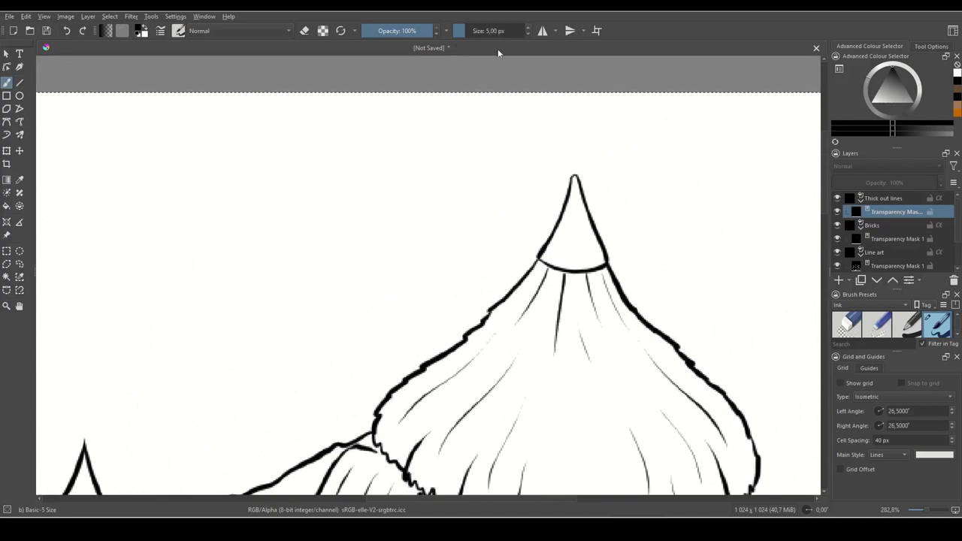
drag(491, 30, 468, 36)
key(bracketright)
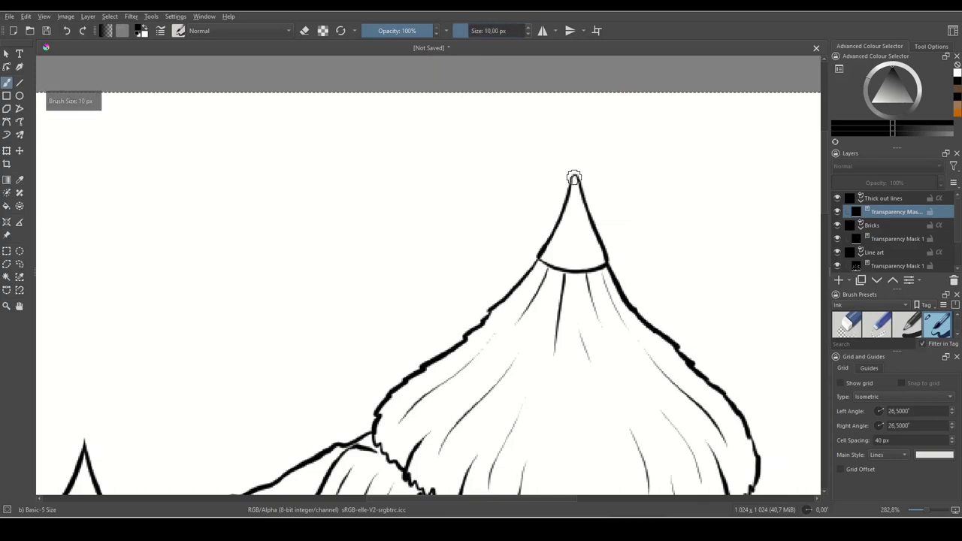
key(x)
drag(572, 183, 535, 264)
key(ctrl+z)
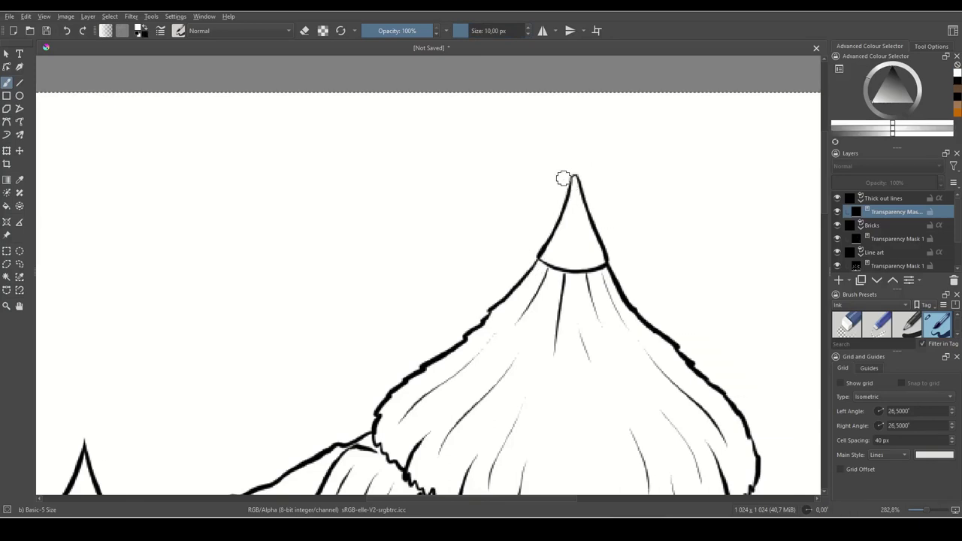
key(bracketleft)
key(bracketleft)
key(bracketleft)
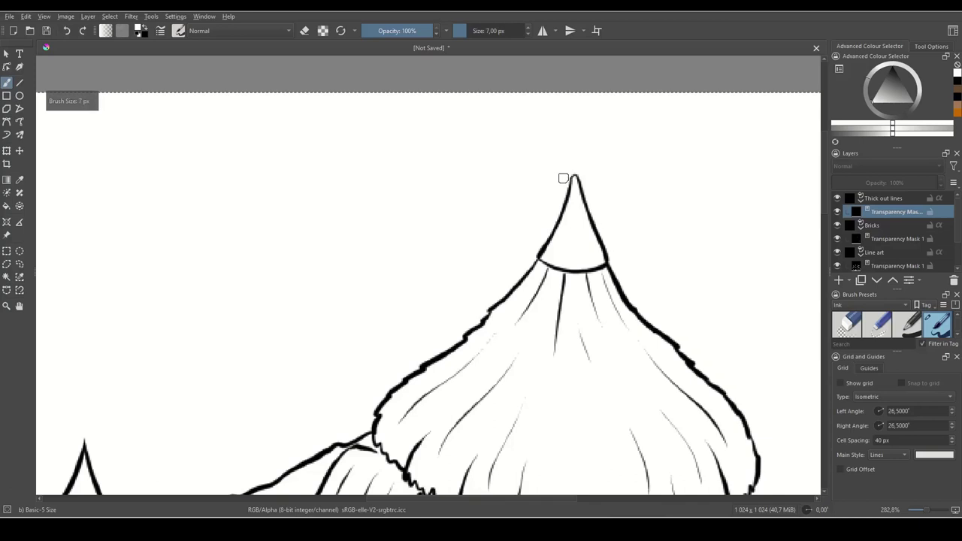
drag(572, 172, 535, 262)
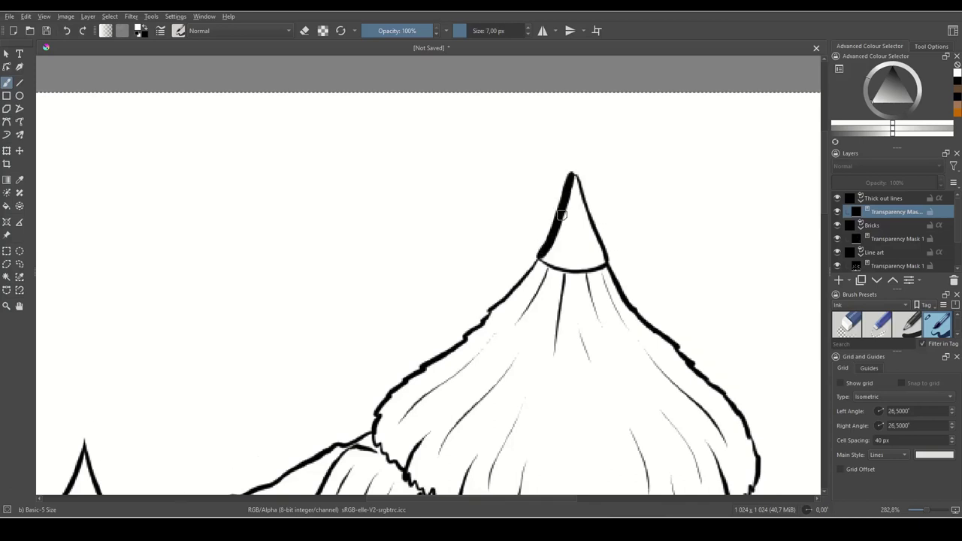
key(ctrl+z)
- Set the brush size to 6 px and thicken the outer outline along the tower roof's left side, house ridge and chimney cap
key(bracketleft)
mouse_move(574, 173)
mouse_down()
mouse_move(529, 271)
mouse_move(637, 126)
mouse_move(630, 114)
mouse_move(568, 187)
mouse_move(506, 224)
mouse_move(478, 257)
mouse_move(469, 280)
mouse_move(479, 306)
mouse_move(619, 220)
mouse_move(634, 195)
mouse_move(593, 197)
mouse_move(502, 248)
mouse_move(360, 305)
mouse_move(379, 277)
mouse_up()
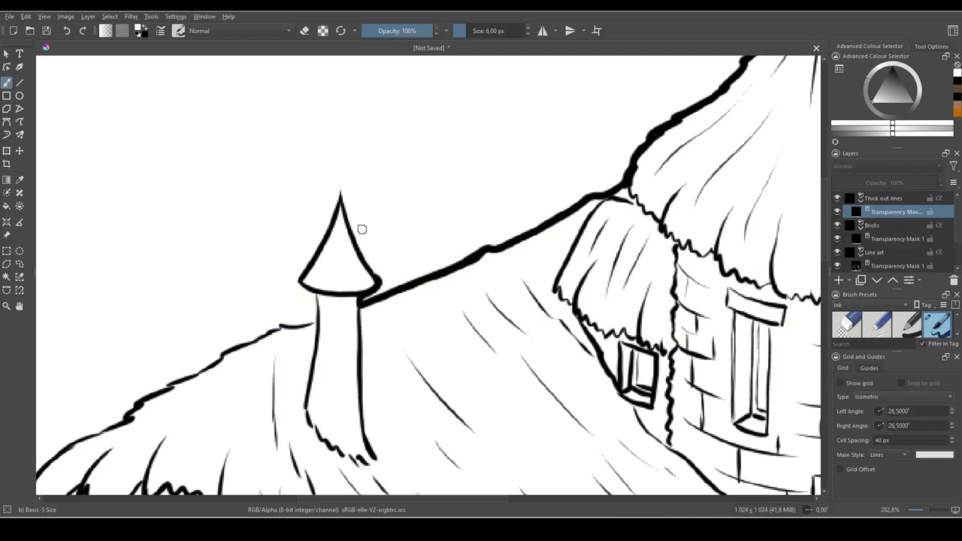
drag(341, 193, 379, 280)
mouse_move(428, 239)
mouse_down()
mouse_move(471, 239)
mouse_move(641, 166)
mouse_up()
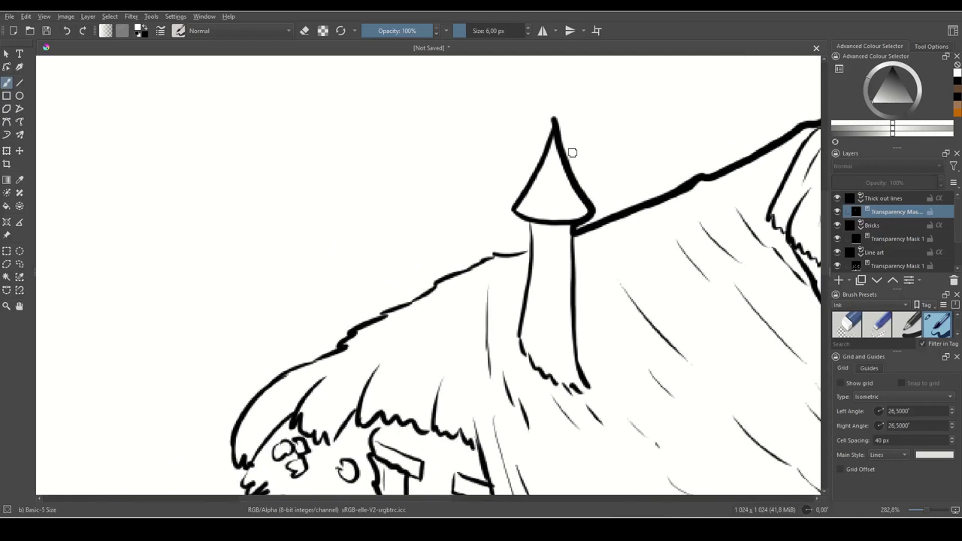
- Thicken the rest of the chimney cap's outline and the outer edge of the house's thatched roof left of the chimney
mouse_move(553, 119)
mouse_down()
mouse_move(513, 206)
mouse_move(556, 132)
mouse_move(512, 214)
mouse_move(531, 224)
mouse_move(529, 249)
mouse_move(666, 204)
mouse_move(618, 199)
mouse_move(477, 281)
mouse_up()
key(ctrl+z)
mouse_move(477, 281)
mouse_down()
mouse_move(581, 182)
mouse_move(472, 259)
mouse_move(466, 319)
mouse_move(482, 314)
mouse_move(566, 212)
mouse_move(547, 241)
mouse_move(561, 242)
mouse_up()
mouse_move(565, 260)
mouse_down()
mouse_move(584, 213)
mouse_move(579, 197)
mouse_move(581, 239)
mouse_up()
mouse_move(589, 244)
mouse_down()
mouse_move(600, 194)
mouse_move(575, 216)
mouse_move(584, 248)
mouse_move(565, 224)
mouse_move(590, 247)
mouse_up()
key(x)
key(x)
- Thicken the outer outlines of the climbing ivy, the grass patches left of the house and the larger path stones
mouse_move(584, 261)
mouse_down()
mouse_move(619, 169)
mouse_move(625, 222)
mouse_move(639, 172)
mouse_move(627, 155)
mouse_move(646, 273)
mouse_move(622, 229)
mouse_move(624, 253)
mouse_move(618, 246)
mouse_move(607, 256)
mouse_move(601, 235)
mouse_move(600, 257)
mouse_move(591, 241)
mouse_move(592, 256)
mouse_move(577, 247)
mouse_move(581, 266)
mouse_move(561, 247)
mouse_move(575, 270)
mouse_move(549, 267)
mouse_move(559, 281)
mouse_move(546, 283)
mouse_move(551, 291)
mouse_move(514, 276)
mouse_move(513, 318)
mouse_move(521, 279)
mouse_move(500, 283)
mouse_move(523, 297)
mouse_move(491, 295)
mouse_move(507, 303)
mouse_move(487, 306)
mouse_move(498, 316)
mouse_move(462, 317)
mouse_move(480, 322)
mouse_move(455, 338)
mouse_move(476, 351)
mouse_up()
mouse_move(537, 365)
mouse_down()
mouse_move(530, 291)
mouse_move(469, 281)
mouse_move(489, 299)
mouse_move(504, 287)
mouse_move(530, 291)
mouse_move(593, 320)
mouse_move(599, 337)
mouse_move(582, 336)
mouse_move(585, 354)
mouse_move(571, 335)
mouse_move(571, 357)
mouse_move(538, 366)
mouse_move(507, 395)
mouse_move(520, 409)
mouse_move(460, 301)
mouse_up()
mouse_move(460, 302)
mouse_down()
mouse_move(604, 327)
mouse_move(624, 356)
mouse_move(668, 382)
mouse_up()
drag(684, 421, 564, 348)
mouse_move(551, 310)
mouse_down()
mouse_move(592, 317)
mouse_move(693, 302)
mouse_up()
drag(693, 302, 516, 338)
mouse_move(516, 338)
mouse_down()
mouse_move(543, 291)
mouse_move(622, 346)
mouse_move(606, 356)
mouse_up()
drag(599, 408, 661, 297)
drag(545, 239, 647, 231)
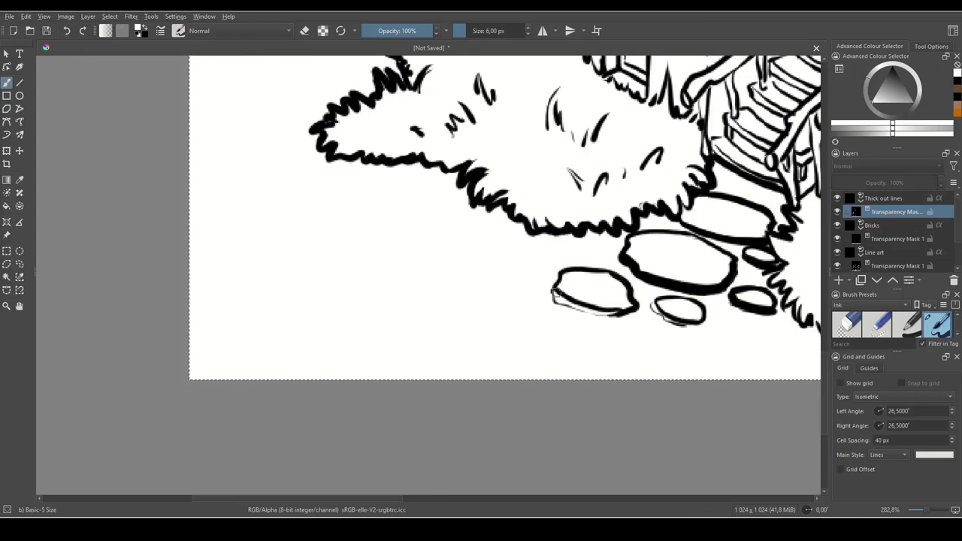
- Thicken the remaining path stones before the stairs and the lower edge of the front grass
drag(553, 295, 633, 310)
drag(646, 308, 550, 279)
drag(661, 263, 479, 267)
mouse_move(489, 248)
mouse_down()
mouse_move(519, 290)
mouse_move(635, 299)
mouse_move(491, 321)
mouse_up()
mouse_move(475, 324)
mouse_down()
mouse_move(597, 316)
mouse_move(486, 334)
mouse_up()
drag(487, 336, 640, 301)
mouse_move(639, 301)
mouse_down()
mouse_move(504, 325)
mouse_move(621, 302)
mouse_move(475, 389)
mouse_up()
drag(475, 389, 627, 329)
mouse_move(628, 328)
mouse_down()
mouse_move(602, 350)
mouse_move(593, 382)
mouse_up()
- Thicken the outer outlines of the right-hand grass and stones, the hut roof, and the tower's right wall and roof
mouse_move(593, 382)
mouse_down()
mouse_move(560, 306)
mouse_move(505, 272)
mouse_up()
scroll(560, 307, down, 3)
scroll(579, 320, up, 3)
drag(496, 330, 503, 192)
mouse_move(519, 188)
mouse_down()
mouse_move(576, 277)
mouse_move(481, 192)
mouse_up()
drag(481, 191, 545, 297)
key(4)
key(4)
key(4)
key(4)
key(5)
mouse_move(599, 125)
mouse_down()
mouse_move(532, 209)
mouse_move(626, 386)
mouse_up()
drag(517, 119, 524, 376)
drag(583, 361, 586, 206)
drag(582, 215, 606, 493)
drag(556, 395, 549, 322)
- Compare the whole drawing with and without the Thick out lines layer
key(2)
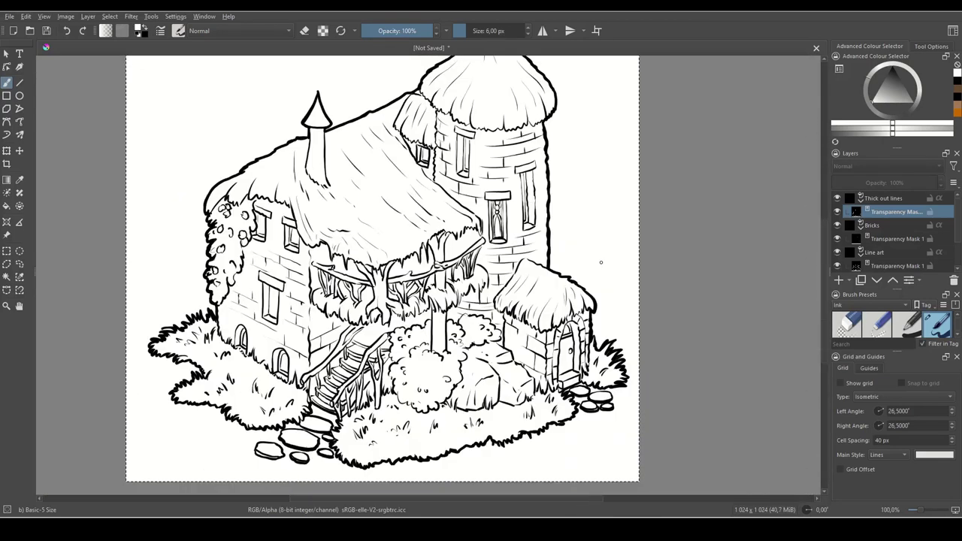
click(837, 197)
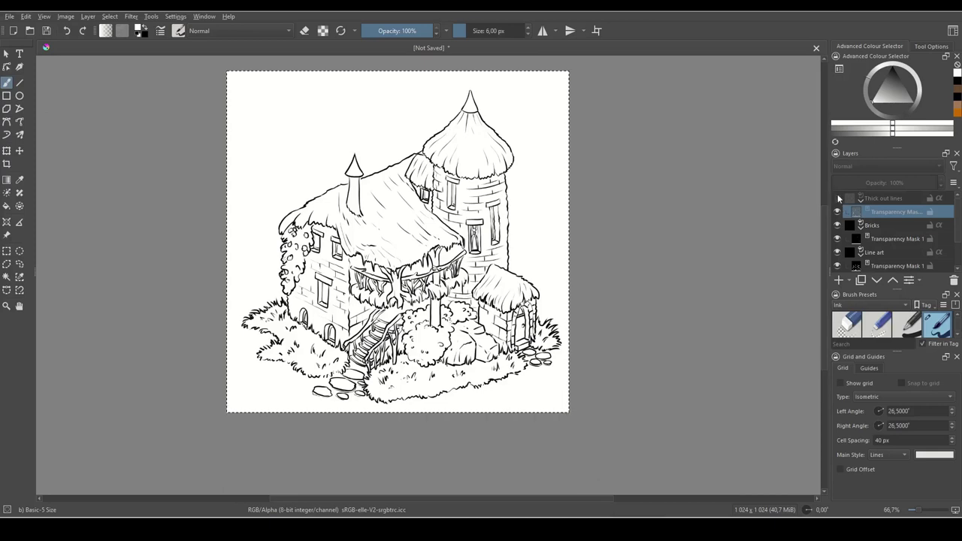
click(838, 198)
click(838, 197)
click(838, 198)
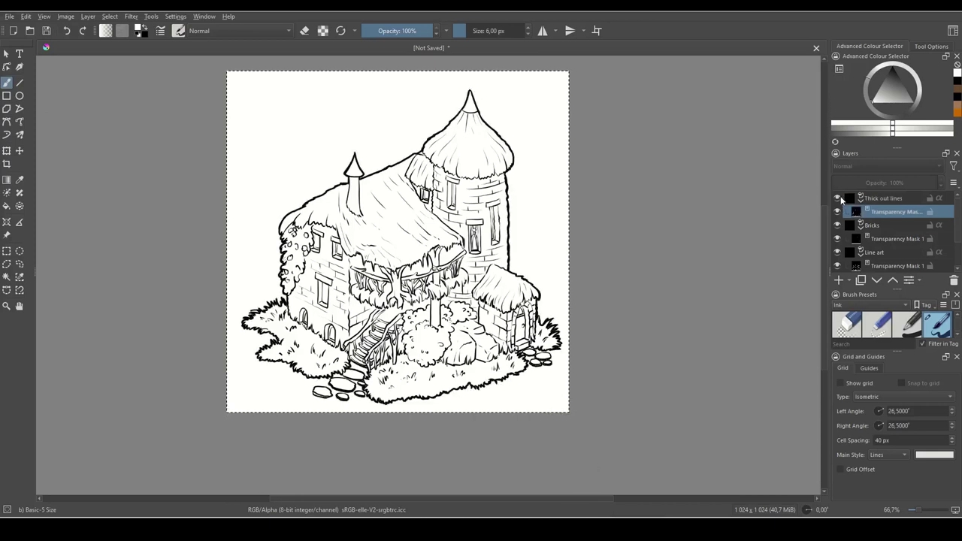
click(837, 198)
click(837, 198)
click(837, 200)
click(837, 199)
click(839, 200)
click(839, 200)
- Set the brush size to 5 px and thicken the thatch edge above the balcony
key(bracketleft)
key(plus)
key(plus)
drag(421, 311, 577, 306)
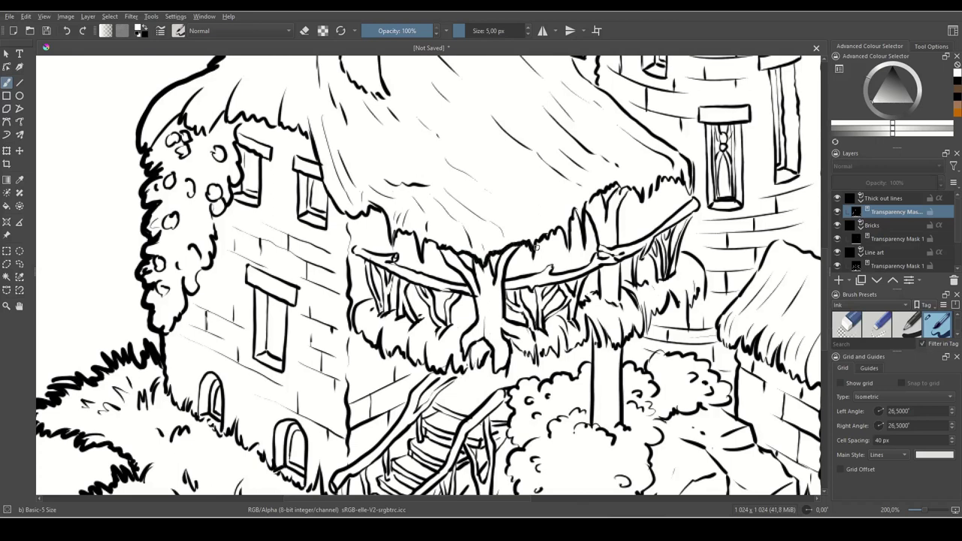
mouse_move(591, 201)
mouse_down()
mouse_move(617, 186)
mouse_move(644, 204)
mouse_up()
drag(624, 238, 636, 173)
drag(636, 134, 631, 178)
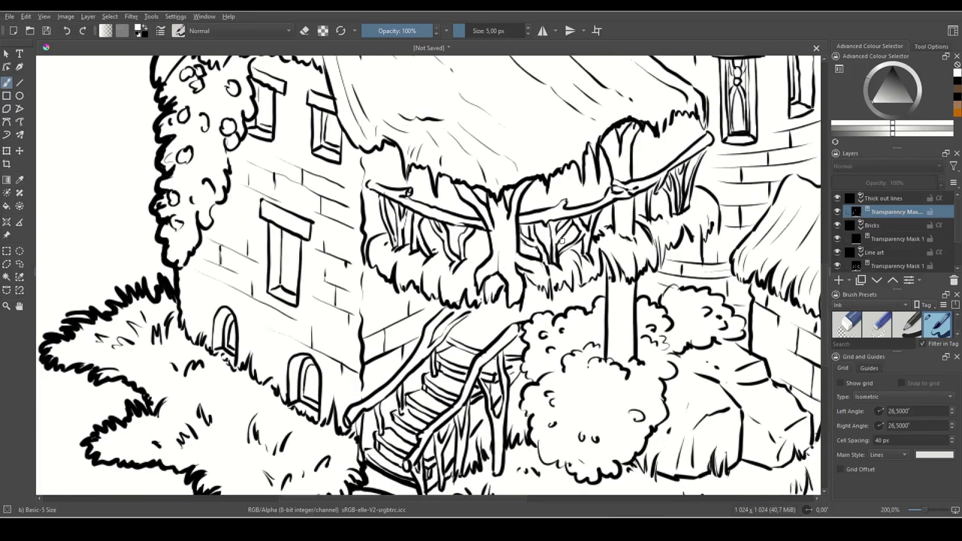
- Thicken the lower edge of the balcony foliage and the front corner line of the house wall
drag(520, 201, 519, 250)
drag(480, 211, 491, 248)
drag(558, 327, 639, 315)
mouse_move(462, 220)
mouse_down()
mouse_move(449, 234)
mouse_move(455, 258)
mouse_up()
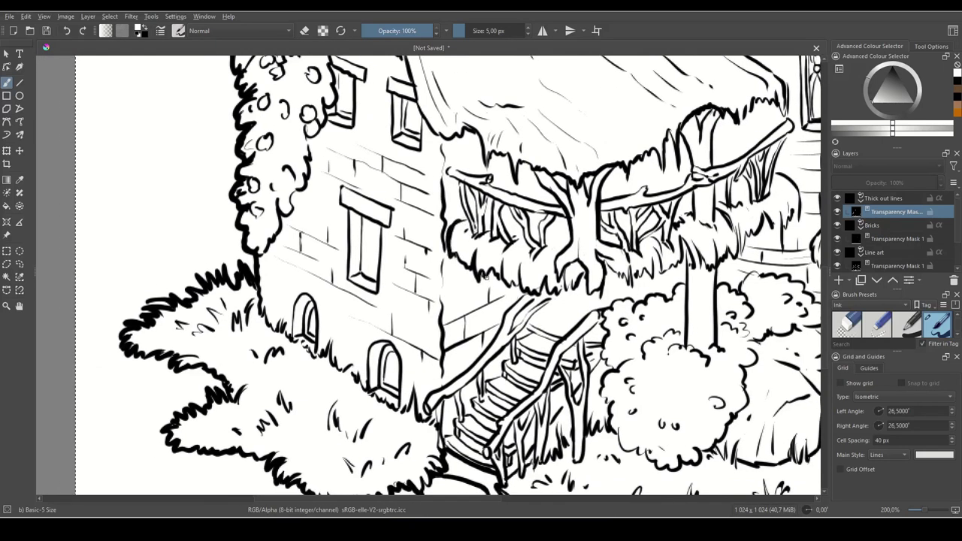
drag(617, 324, 613, 299)
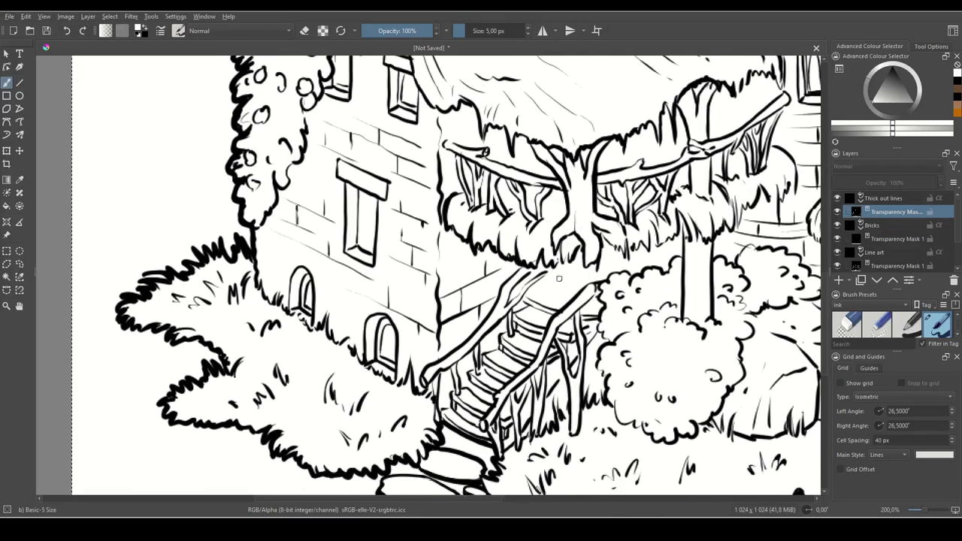
- Thicken the outline of the left stair handrail from the balcony down to the grass
mouse_move(545, 289)
mouse_down()
mouse_move(574, 264)
mouse_move(578, 244)
mouse_move(475, 316)
mouse_move(489, 340)
mouse_move(479, 326)
mouse_move(576, 234)
mouse_up()
key(ctrl+z)
mouse_move(547, 269)
mouse_down()
mouse_move(583, 228)
mouse_move(548, 257)
mouse_up()
drag(512, 337, 522, 292)
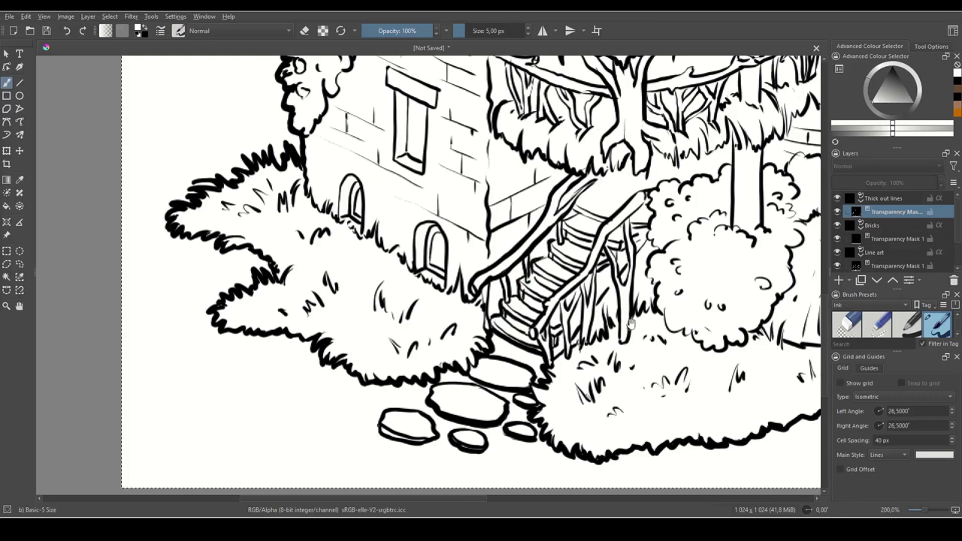
- Thicken the outline of the right stair handrail toward its lower end
drag(631, 326, 608, 315)
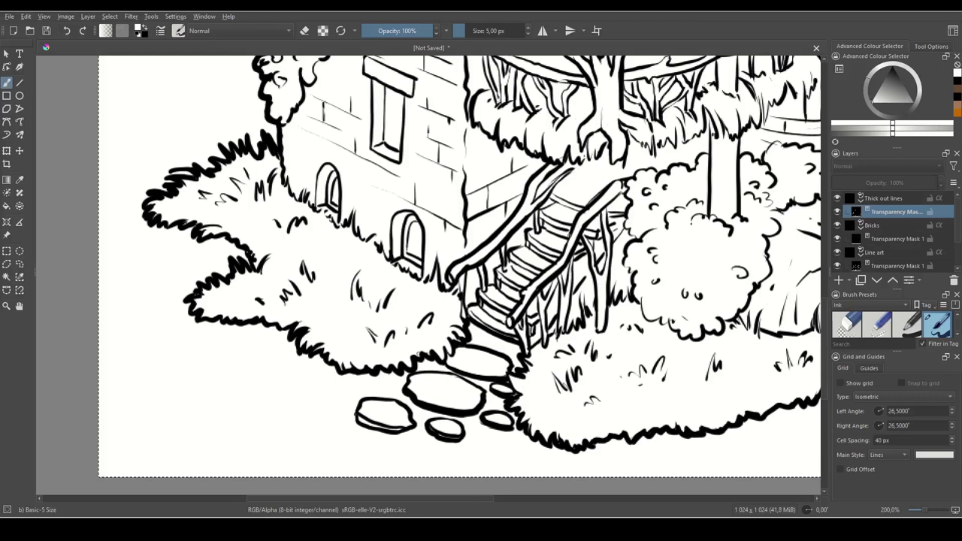
drag(548, 271, 507, 323)
mouse_move(626, 337)
mouse_down()
mouse_move(551, 296)
mouse_move(499, 381)
mouse_move(491, 420)
mouse_up()
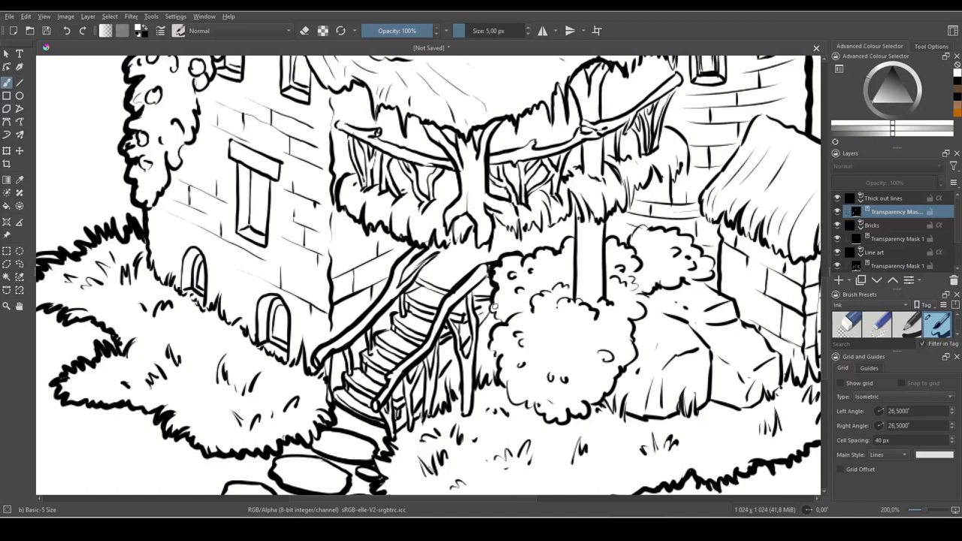
- Thicken the left edge of the bush beside the stairs and the edge of the rocks behind it
drag(497, 322, 476, 299)
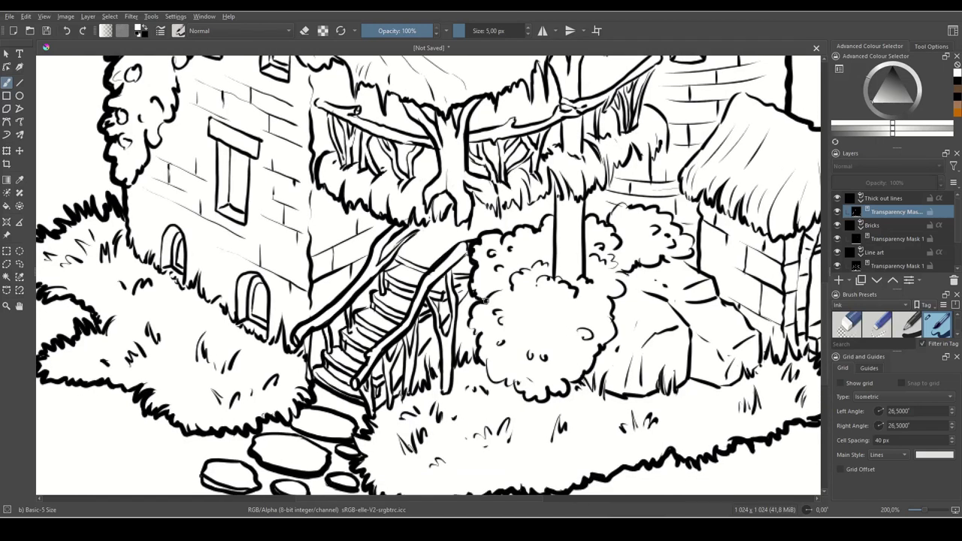
drag(474, 331, 479, 353)
drag(742, 362, 589, 357)
drag(527, 312, 559, 350)
drag(797, 268, 747, 282)
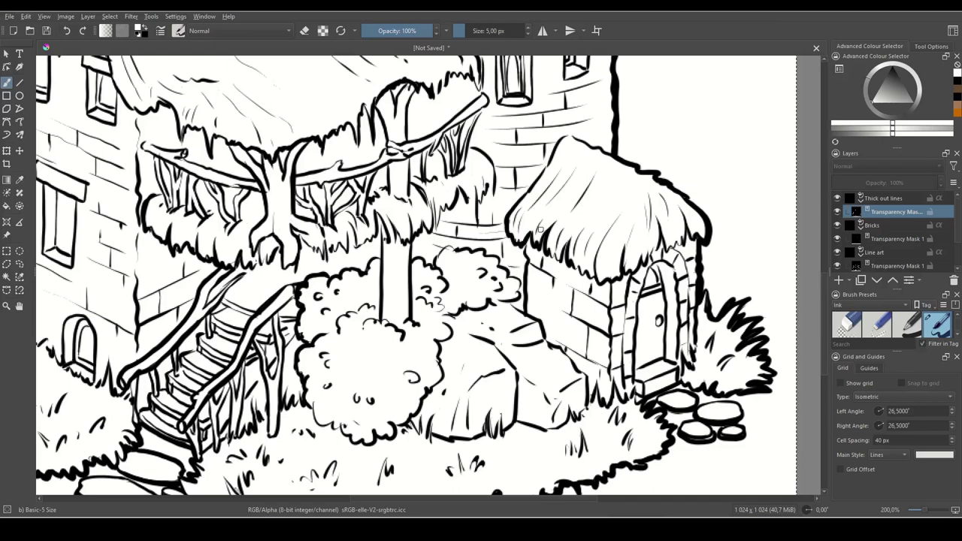
- Thicken the lower thatch edge of the small hut's roof and the outline of its arched doorway
drag(538, 230, 496, 203)
drag(656, 272, 650, 268)
mouse_move(555, 230)
mouse_down()
mouse_move(565, 258)
mouse_move(579, 249)
mouse_up()
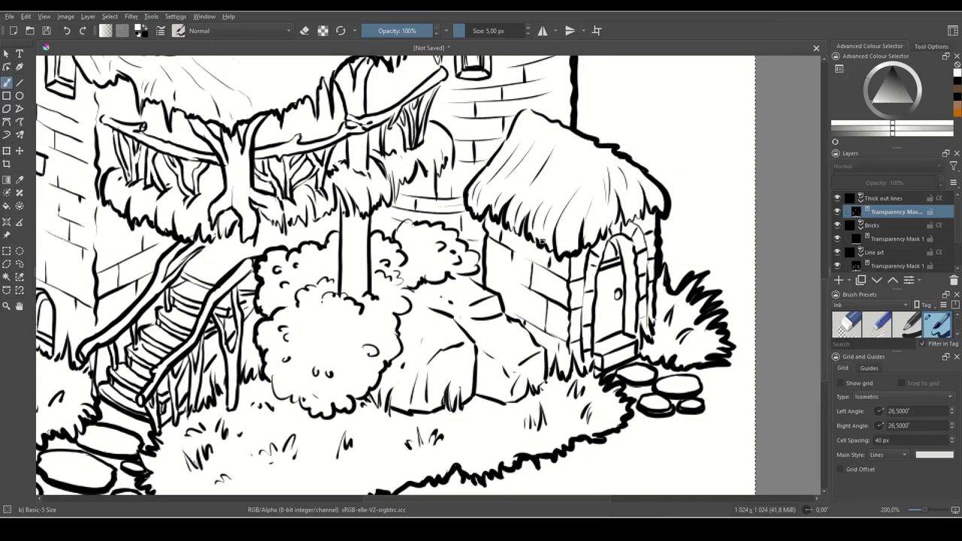
mouse_move(586, 250)
mouse_down()
mouse_move(615, 213)
mouse_move(642, 206)
mouse_up()
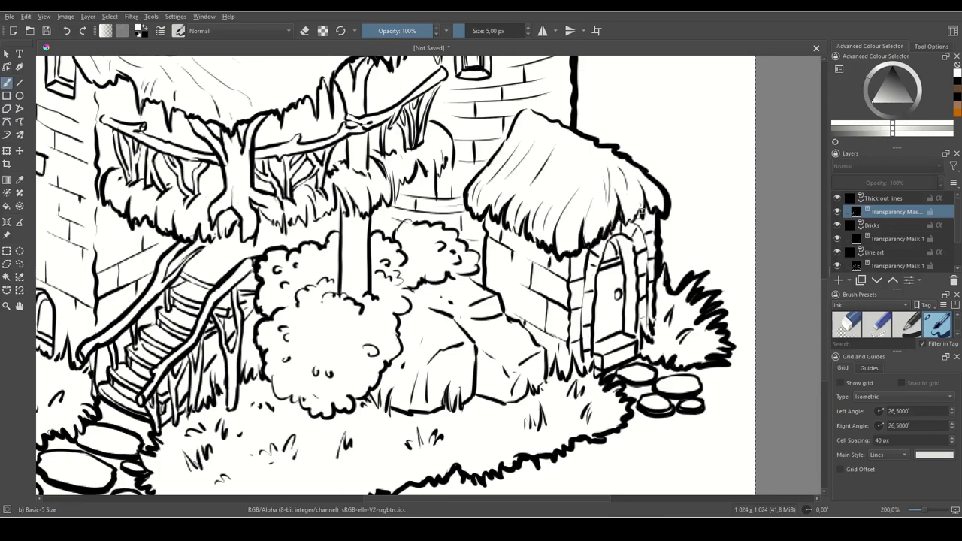
drag(632, 249, 641, 287)
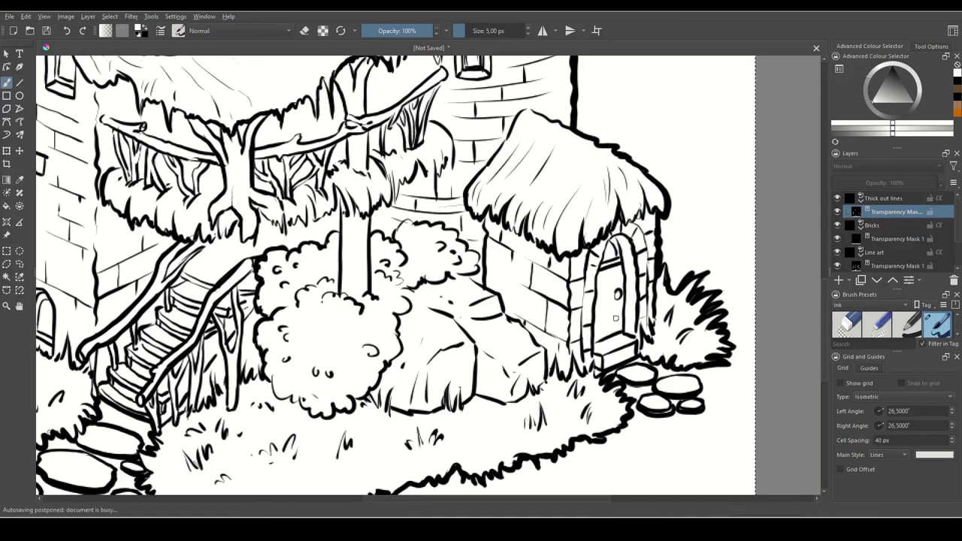
drag(595, 277, 593, 352)
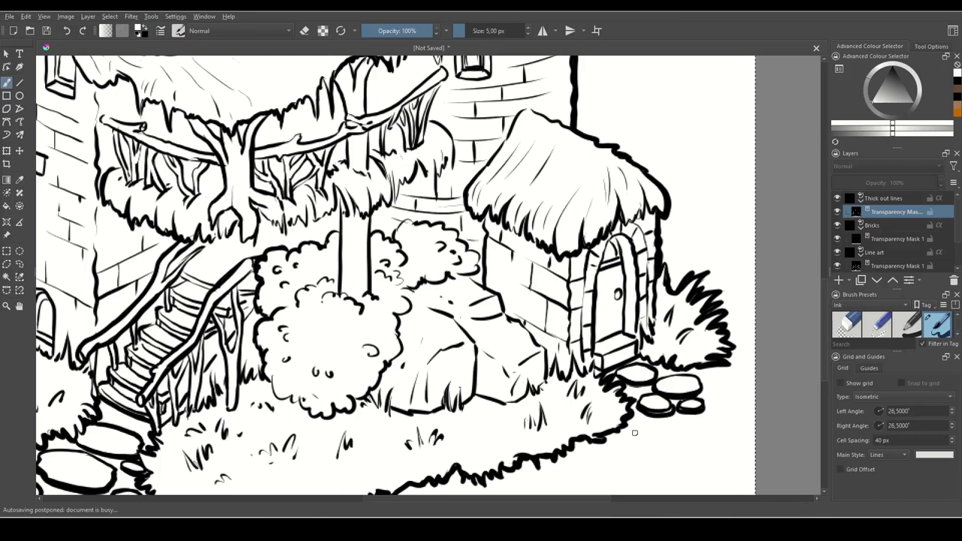
- View the whole drawing and compare it with the Thick out lines layer shown and hidden
scroll(635, 433, down, 5)
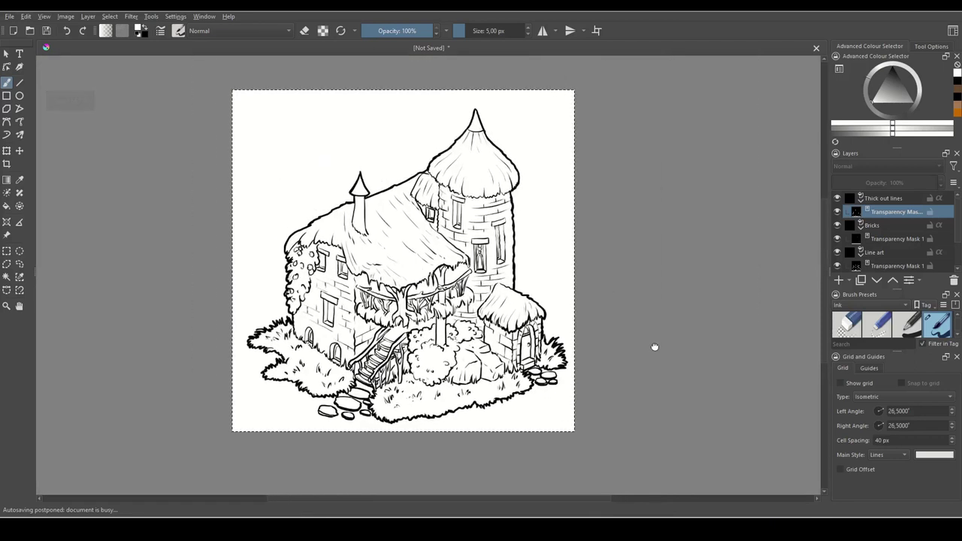
click(837, 200)
click(836, 200)
click(837, 200)
click(837, 200)
click(837, 200)
click(837, 201)
click(837, 201)
click(837, 201)
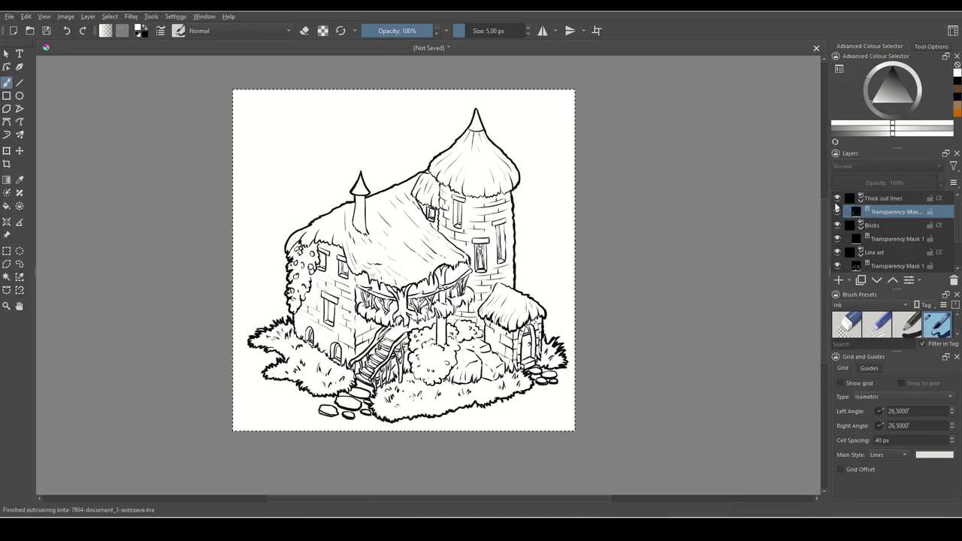
click(837, 201)
click(836, 201)
click(836, 202)
click(836, 202)
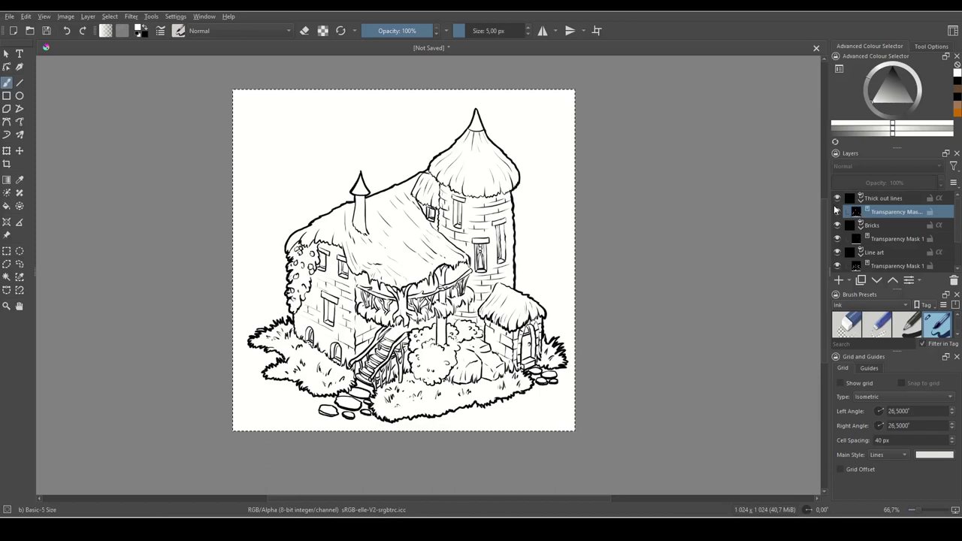
mouse_move(835, 207)
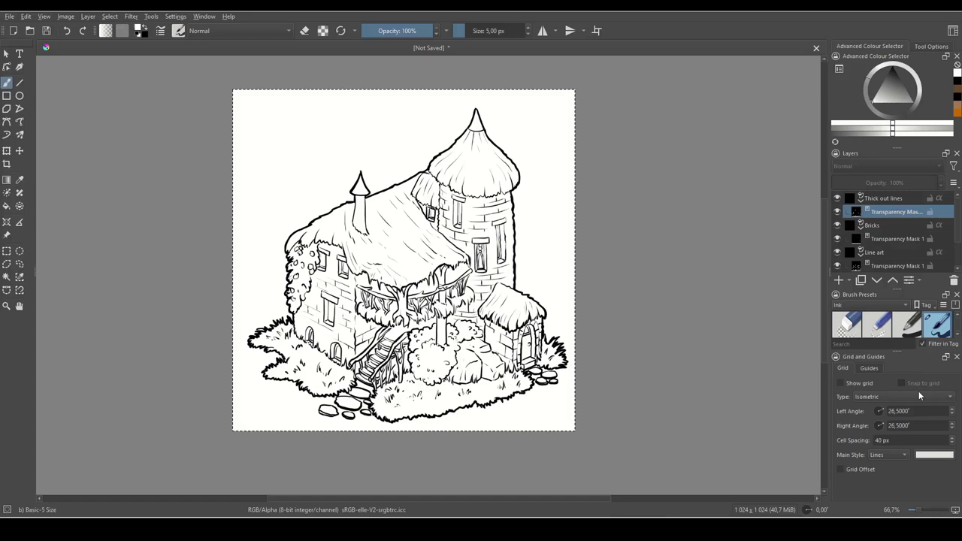
- Close the Grid and Guides docker and group the Thick out lines, Bricks and Line art layers with their masks
click(957, 358)
click(884, 253)
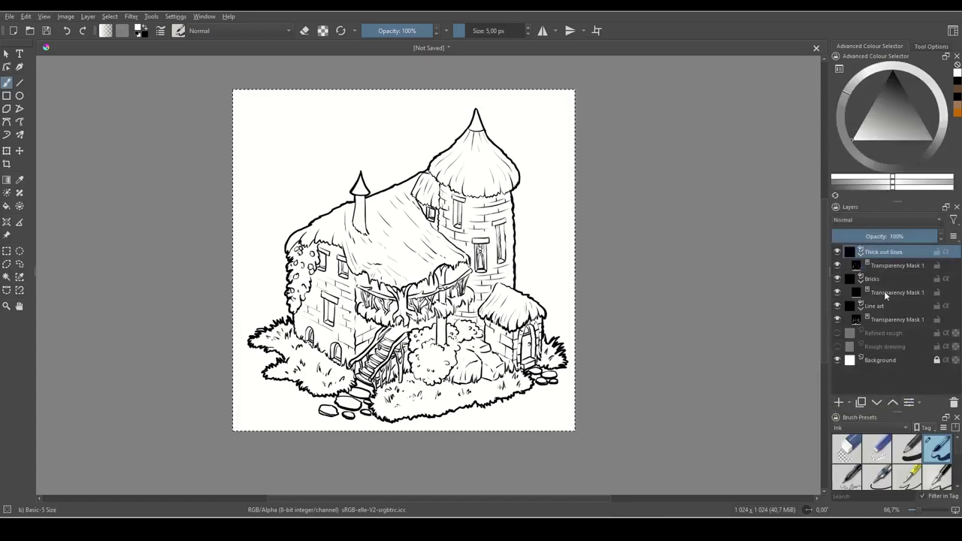
shift+click(887, 304)
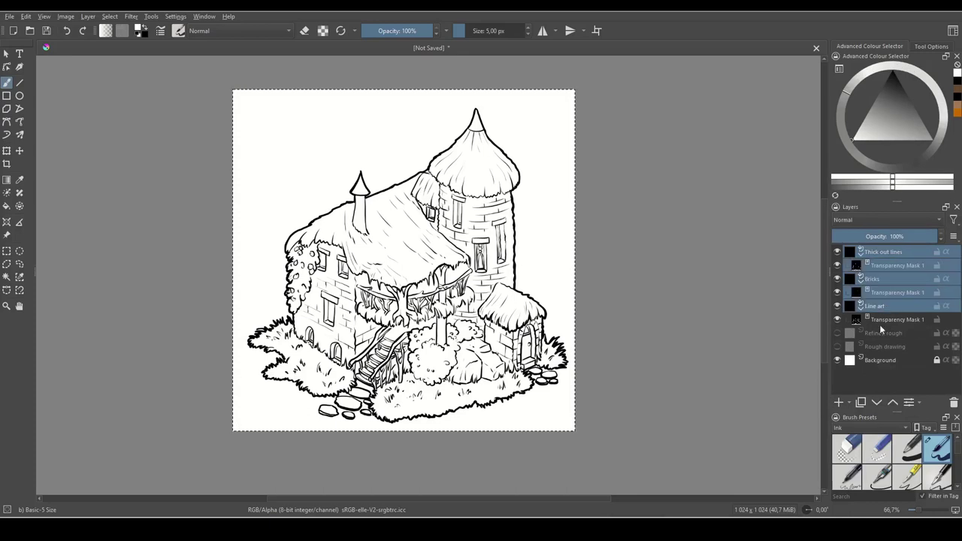
shift+click(894, 319)
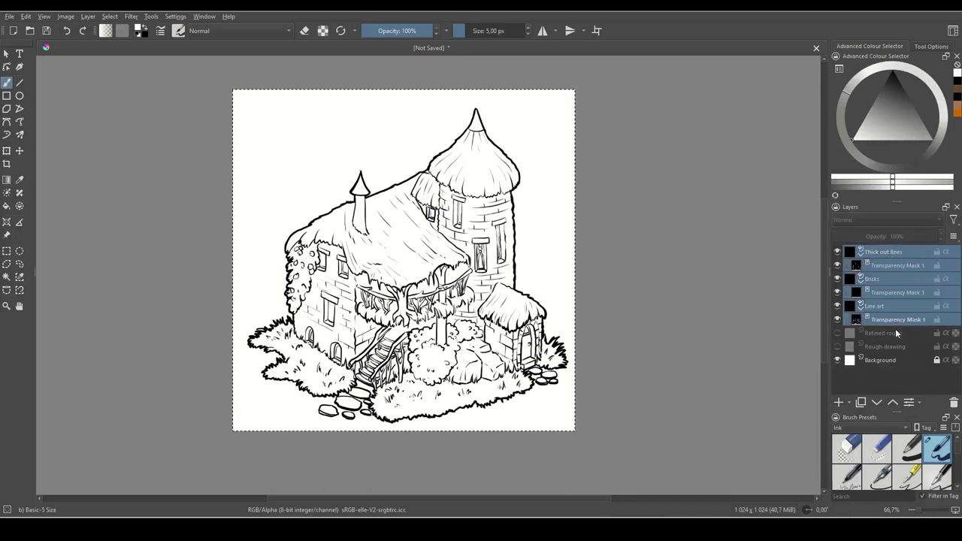
key(ctrl+g)
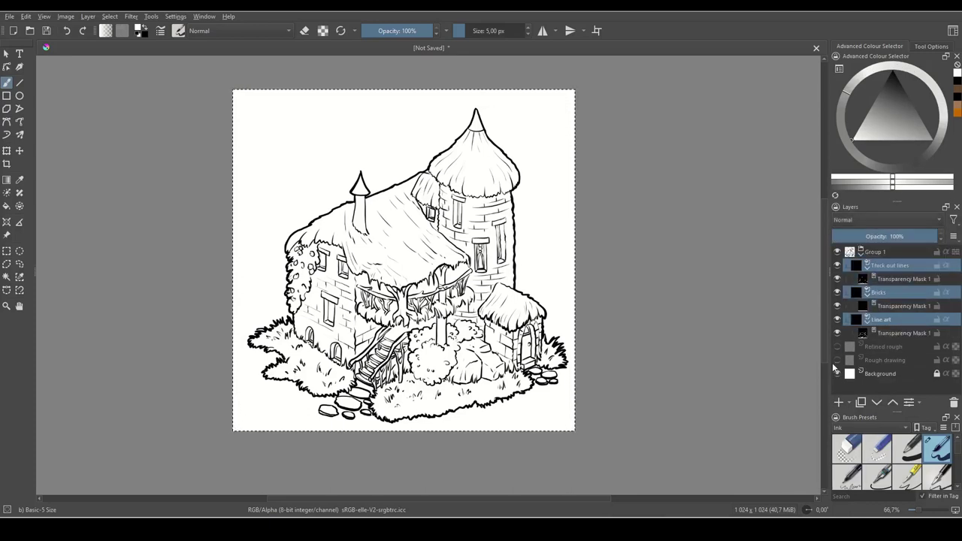
- Collapse the new layer group, rename it Line drawing and lock it
click(867, 256)
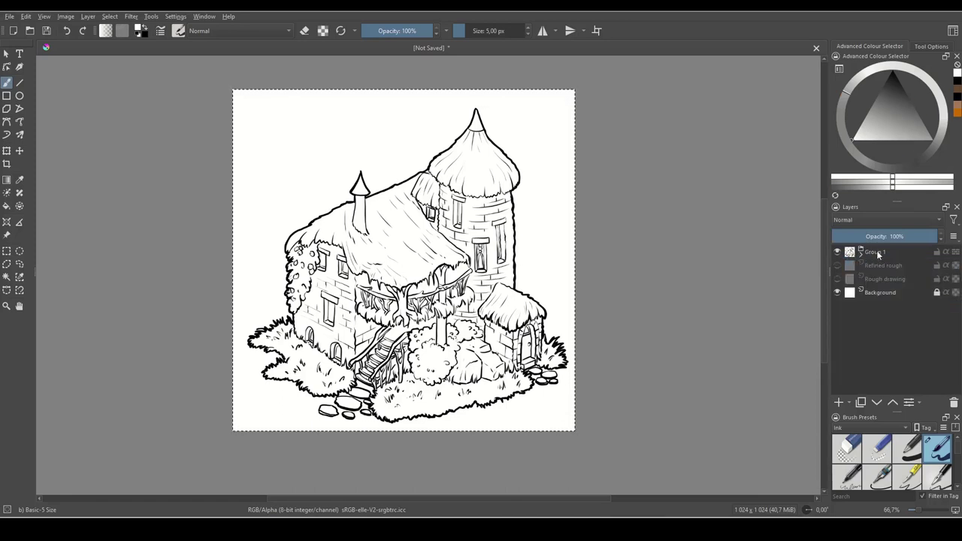
double_click(877, 252)
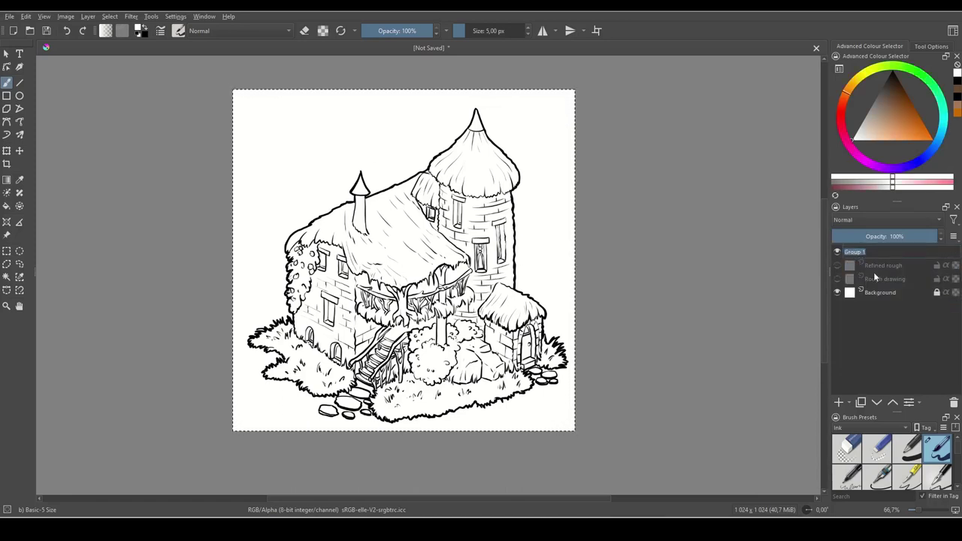
text(Line drawing)
key(Return)
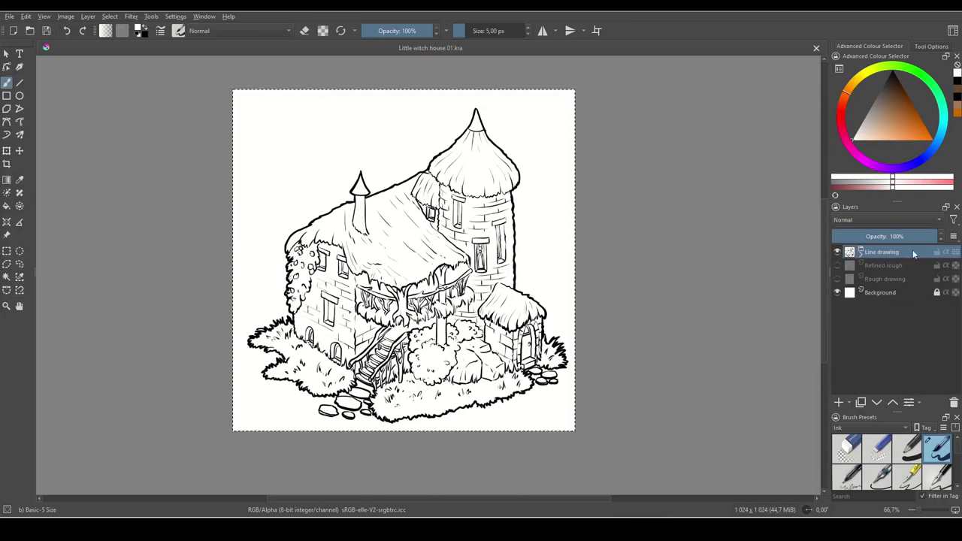
click(937, 252)
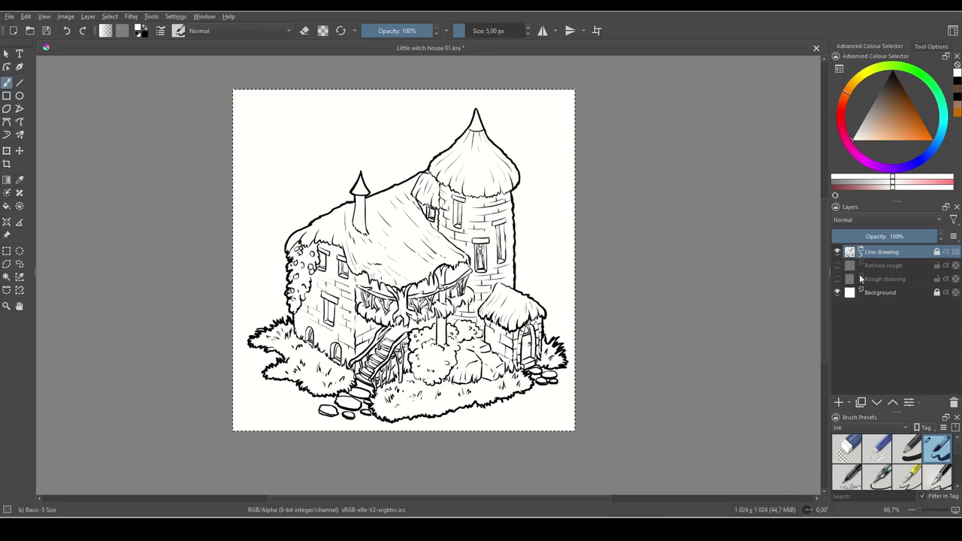
- Add a new paint layer directly above Refined rough and enlarge the brush presets area
click(904, 266)
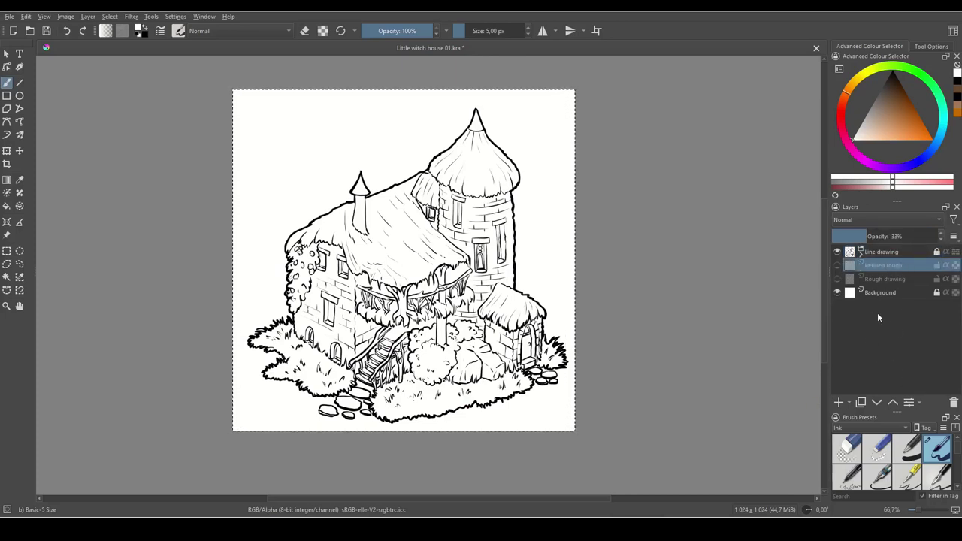
click(839, 403)
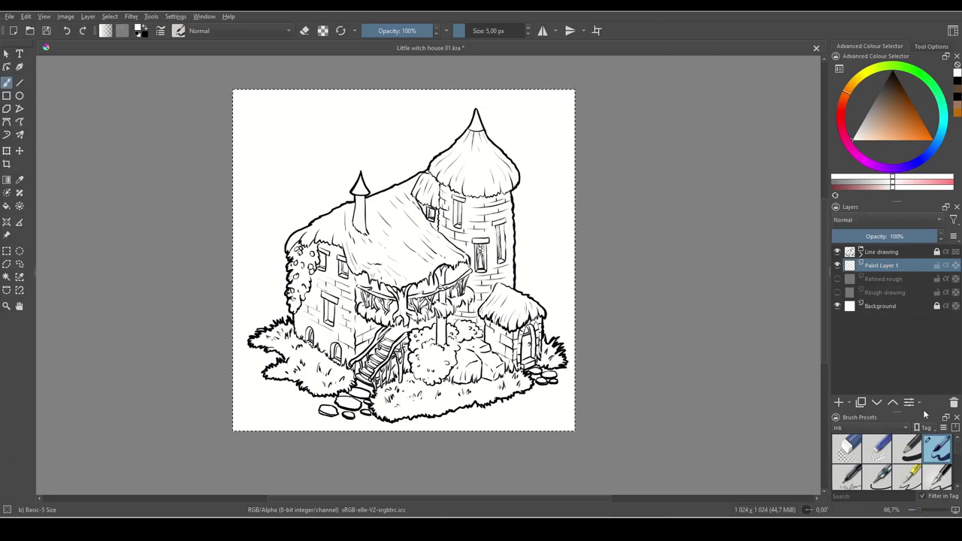
drag(899, 412, 897, 317)
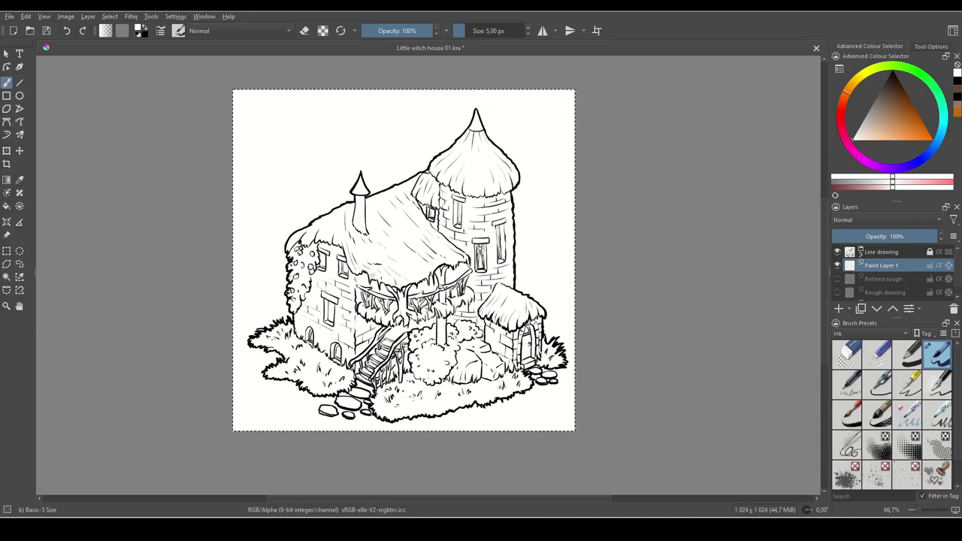
- Show the Paint brush presets and test Bristles-4 Glaze at 70 px with dark brown strokes over the house roof and tower
click(877, 333)
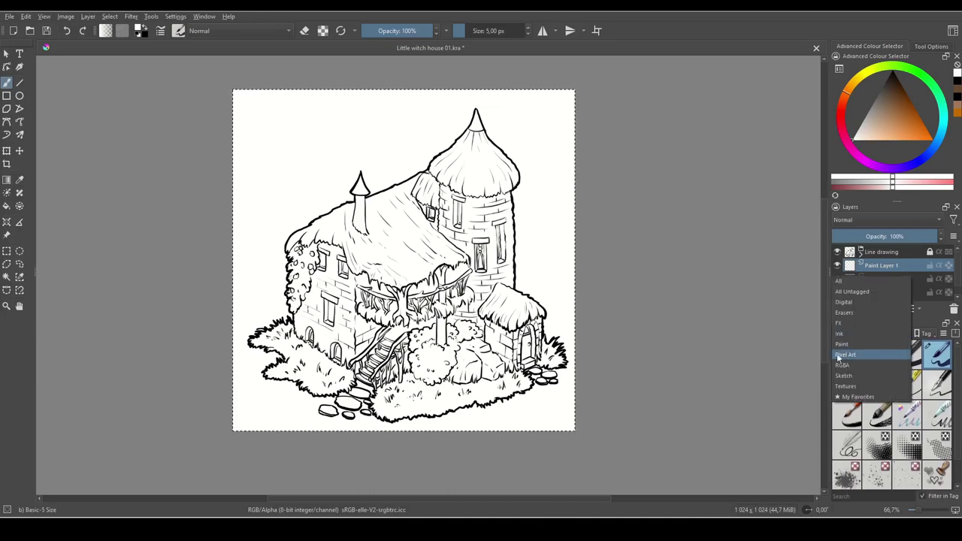
click(843, 344)
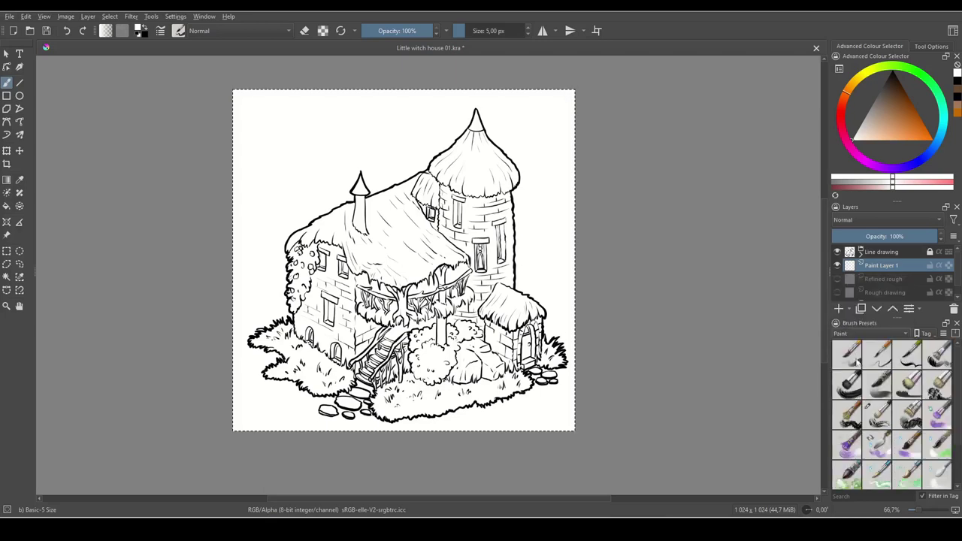
click(881, 387)
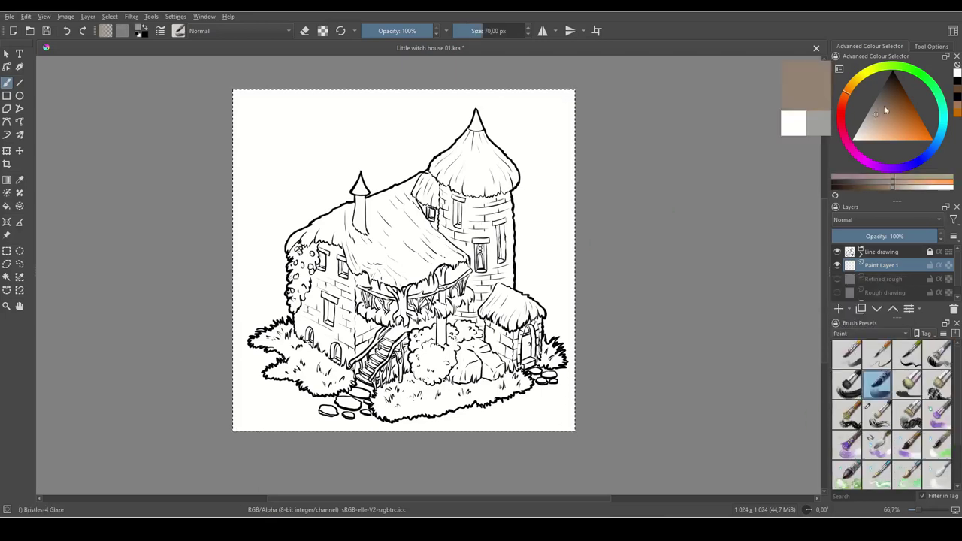
drag(460, 259, 467, 338)
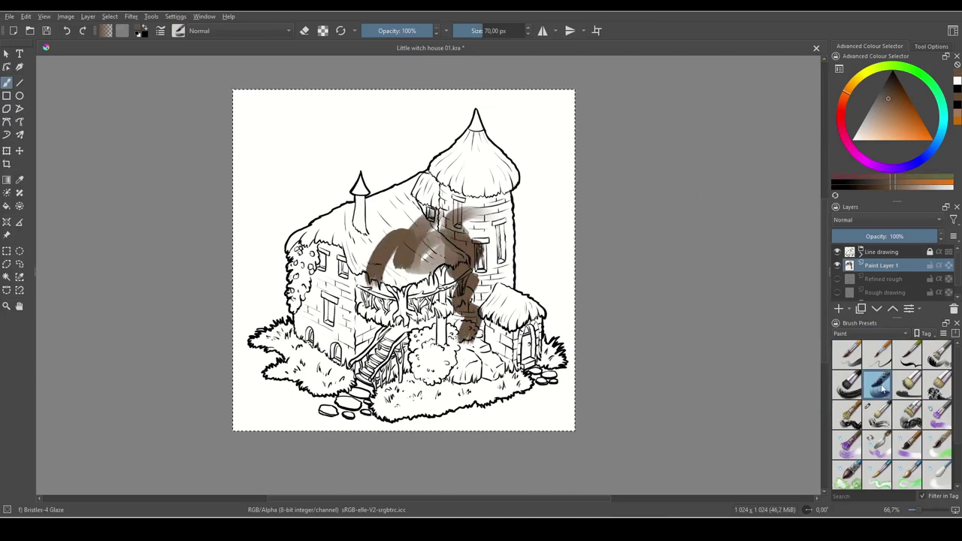
mouse_move(883, 387)
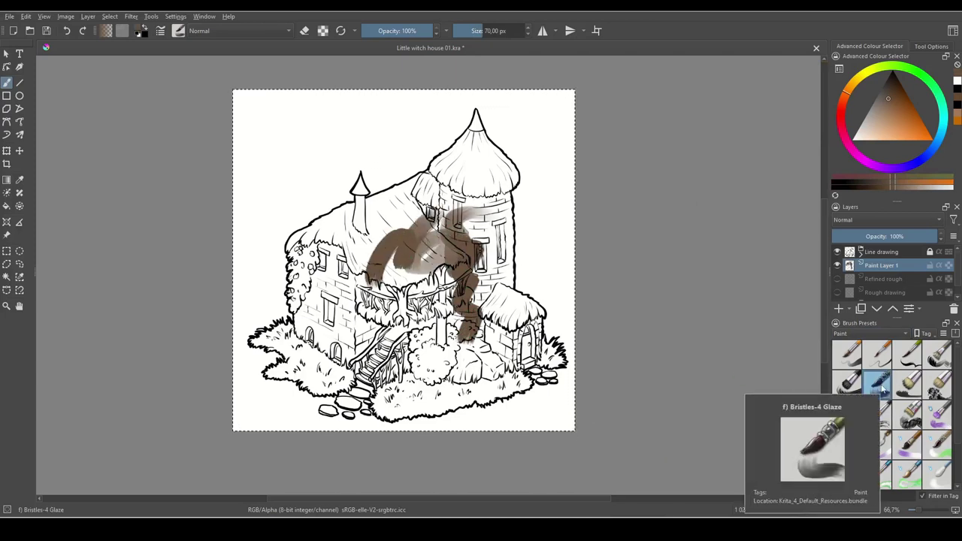
- Test the Bristles-3 Large Smooth brush at 110 px with broad dark brown strokes over the tower and its roof
click(848, 383)
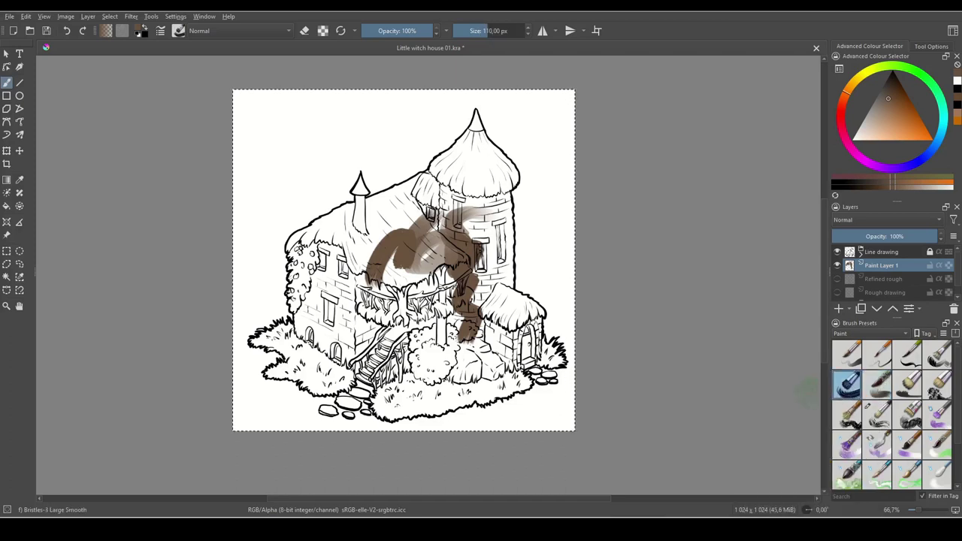
mouse_move(503, 207)
mouse_down()
mouse_move(436, 195)
mouse_move(403, 244)
mouse_up()
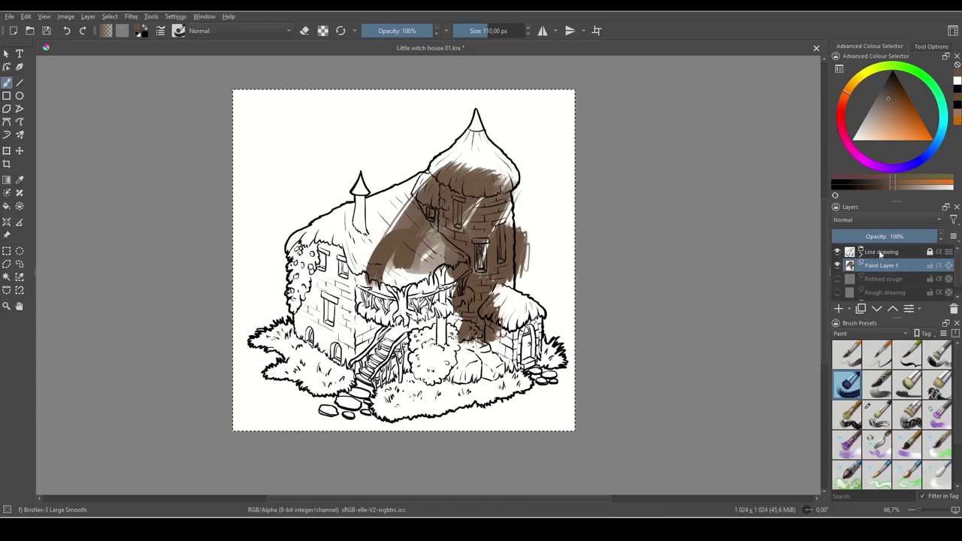
click(878, 385)
click(849, 385)
right_click(851, 386)
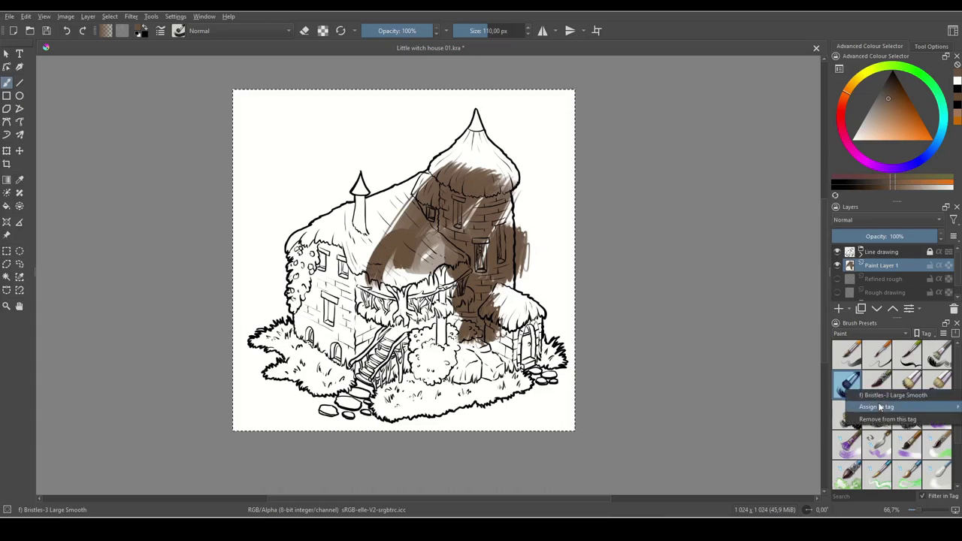
mouse_move(887, 408)
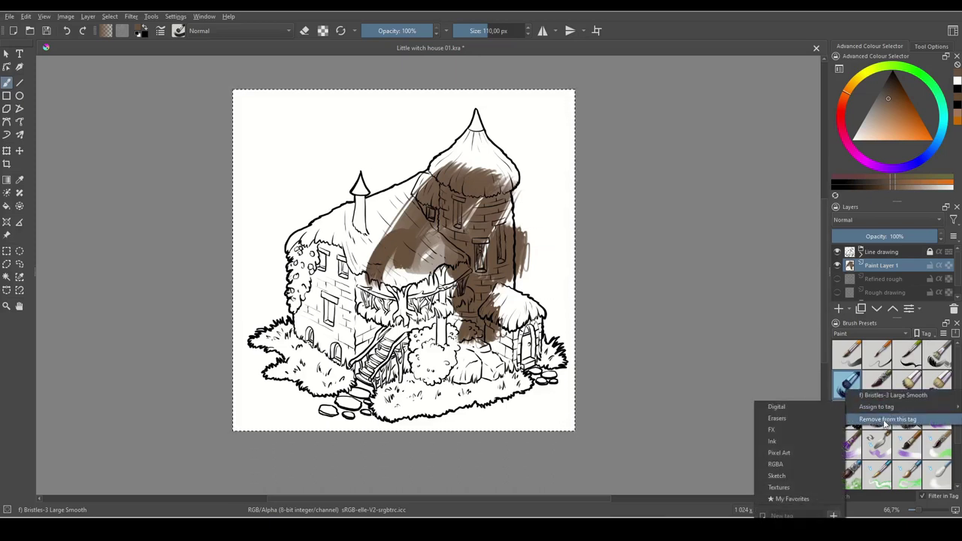
click(761, 374)
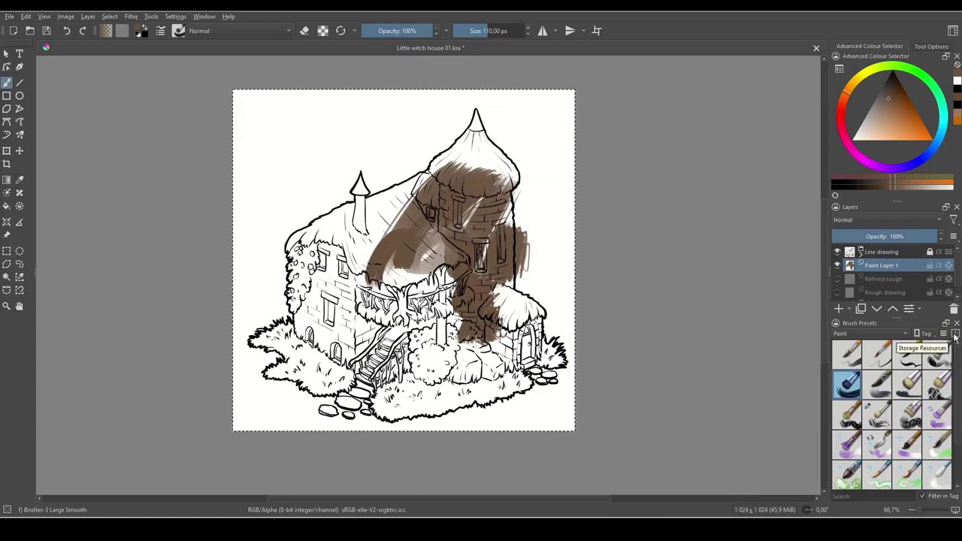
click(944, 335)
click(945, 335)
click(945, 334)
click(920, 324)
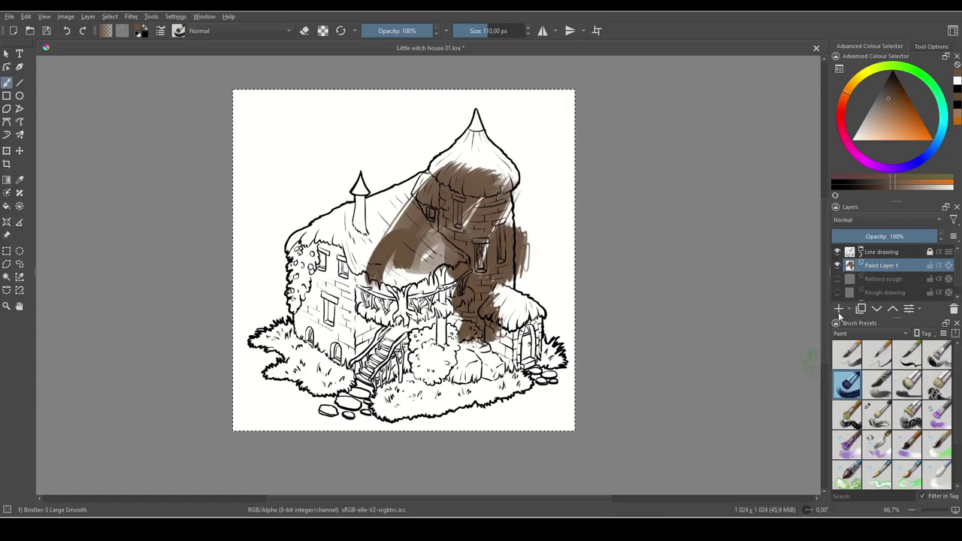
click(935, 335)
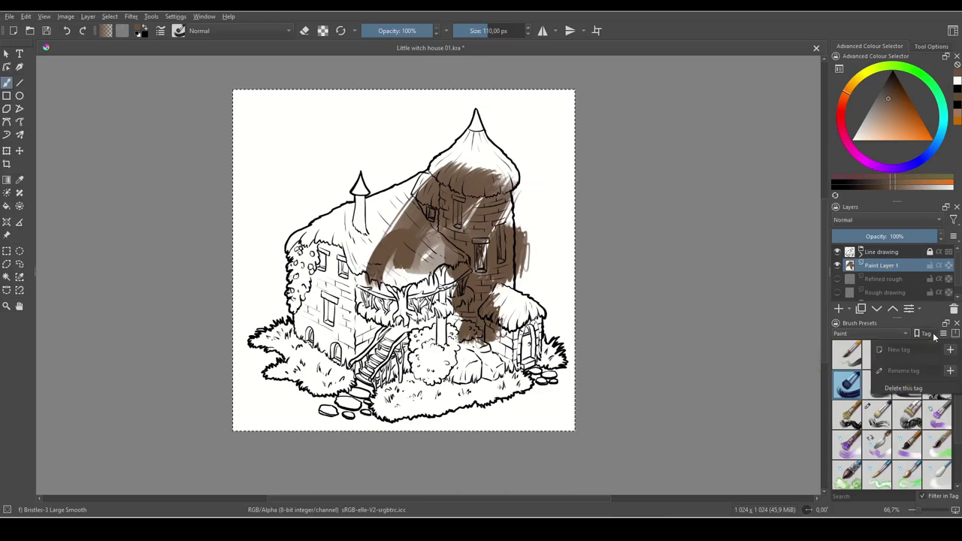
click(921, 331)
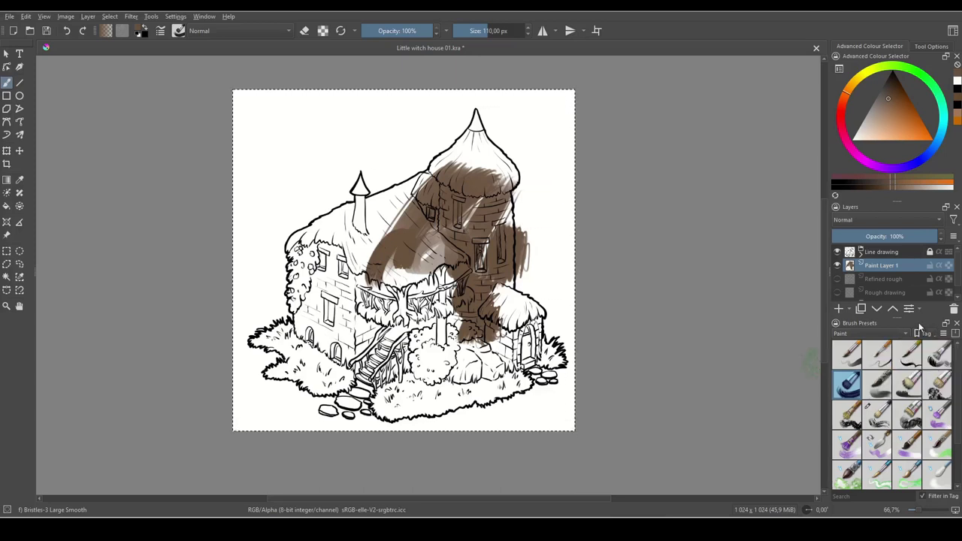
- Create a new brush preset tag named My art Brushes
click(926, 336)
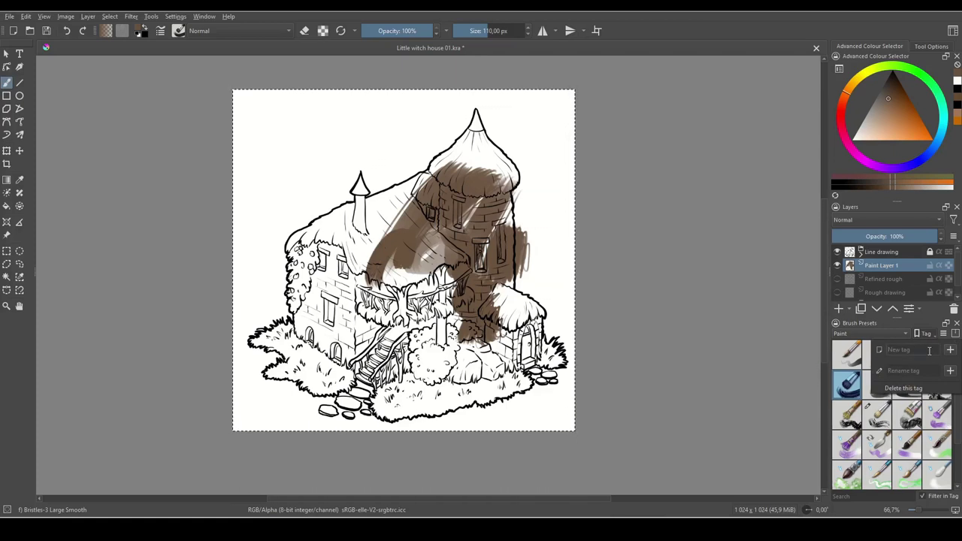
text(My art Brushes)
key(BackSpace)
text(s)
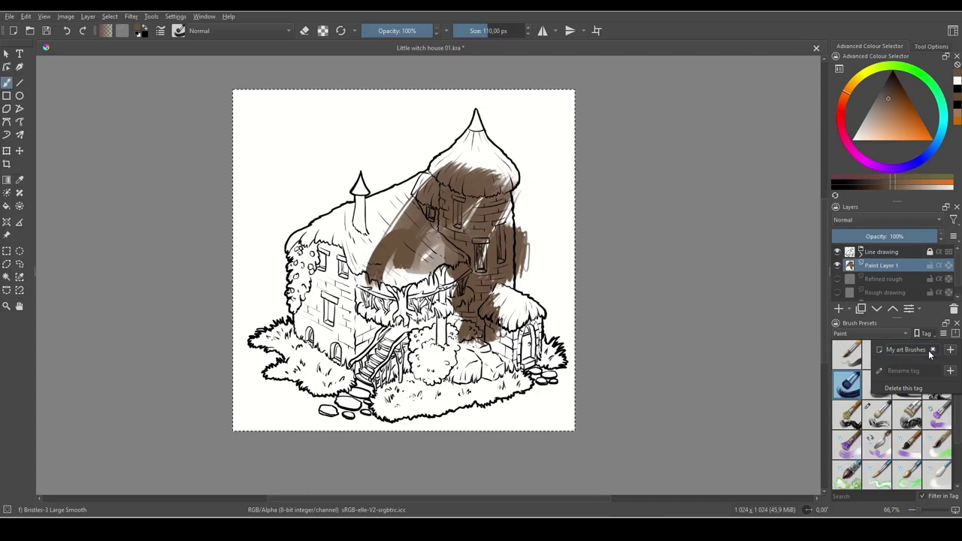
key(Return)
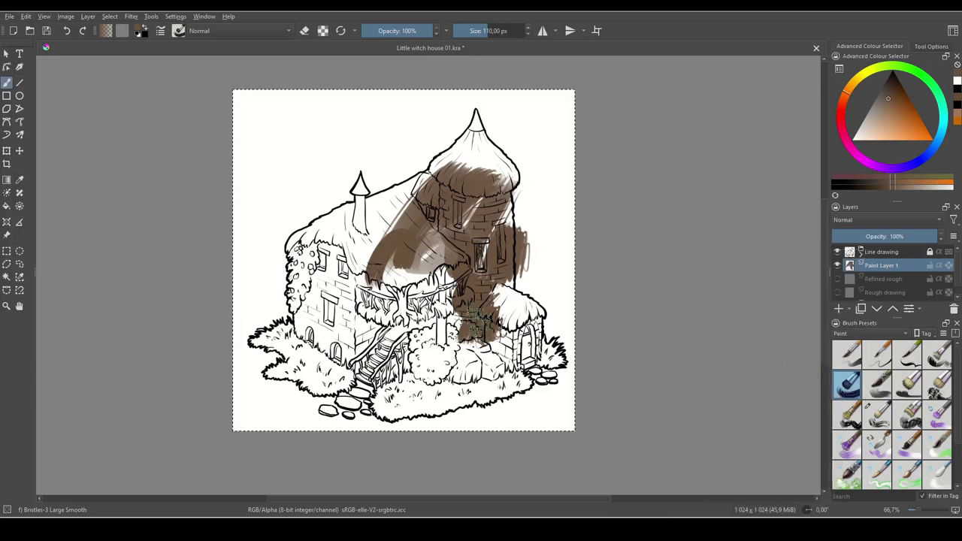
- Assign the Bristles-3 Large Smooth and Bristles-4 Glaze presets to the My art Brushes tag
right_click(852, 388)
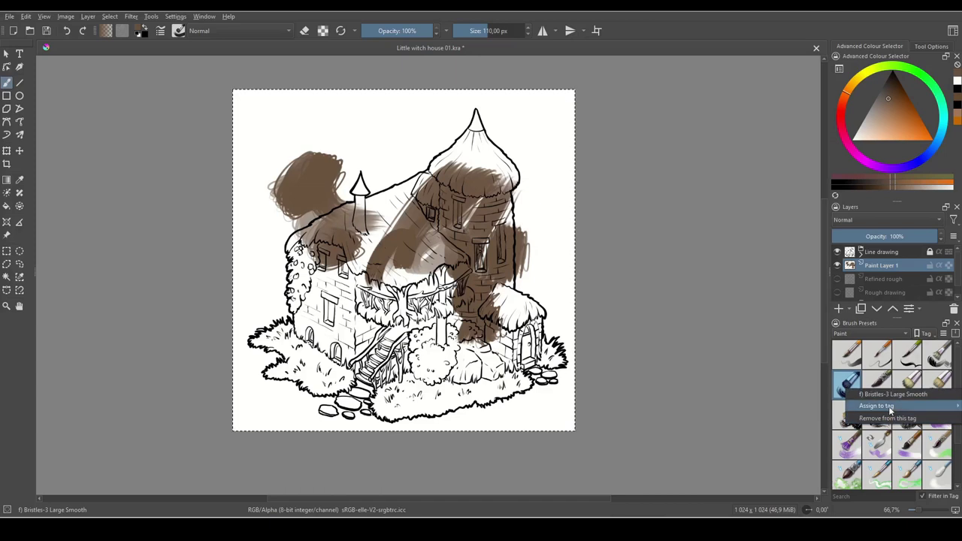
mouse_move(876, 406)
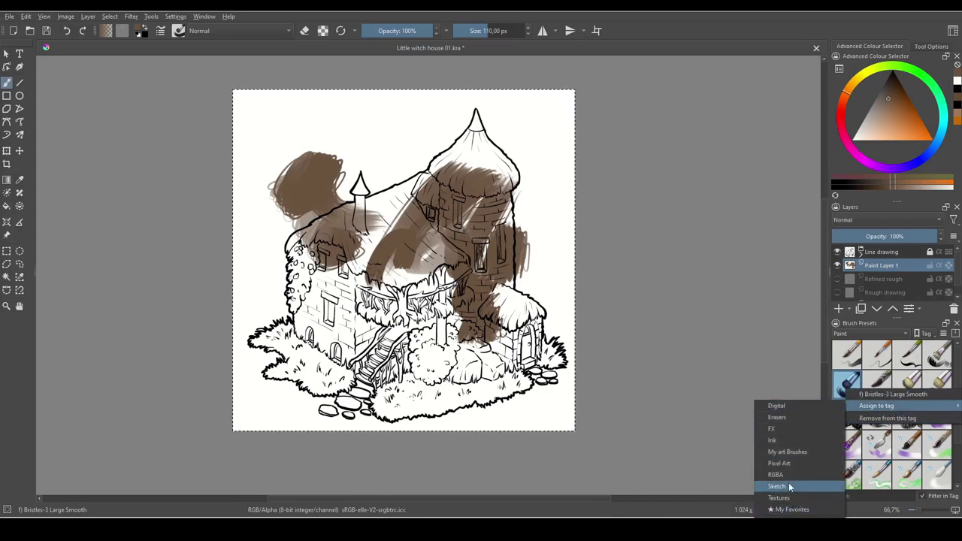
click(789, 451)
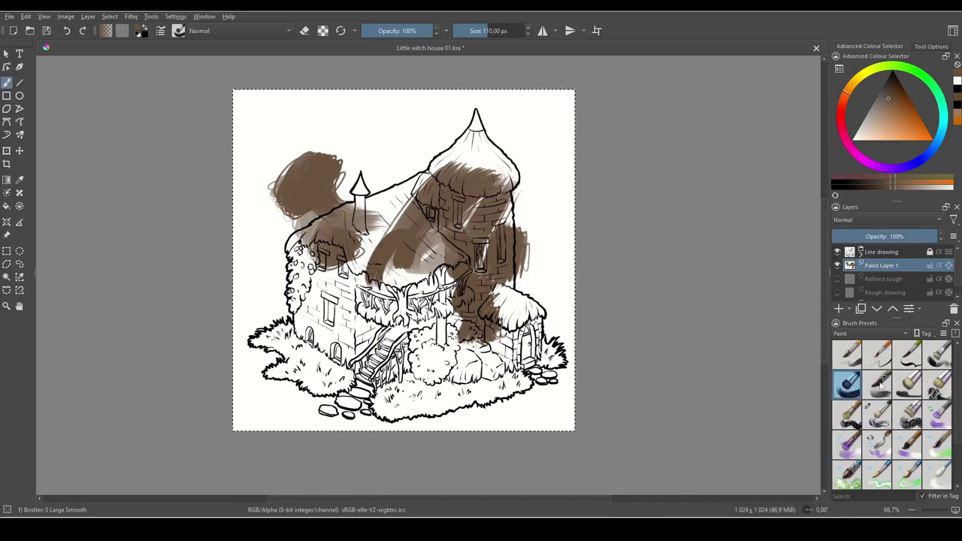
click(876, 385)
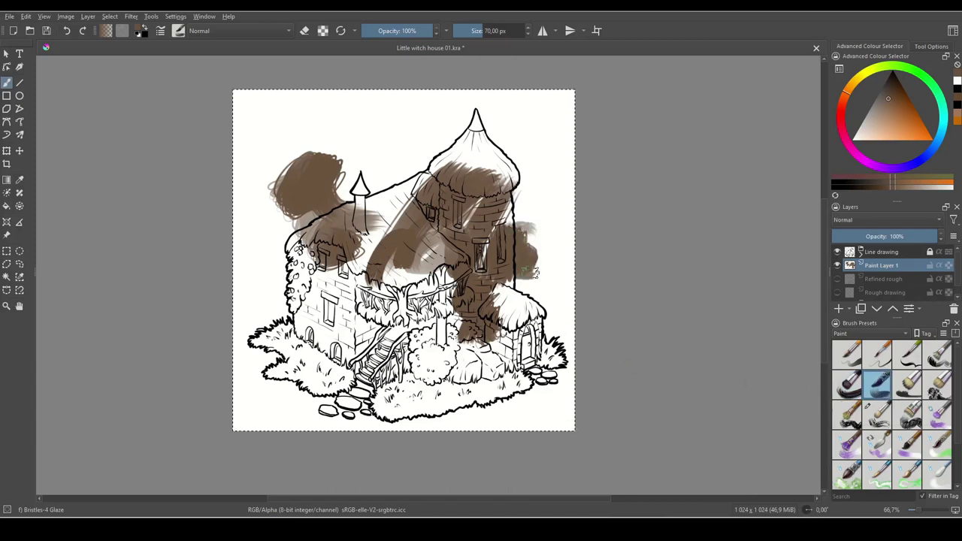
right_click(880, 389)
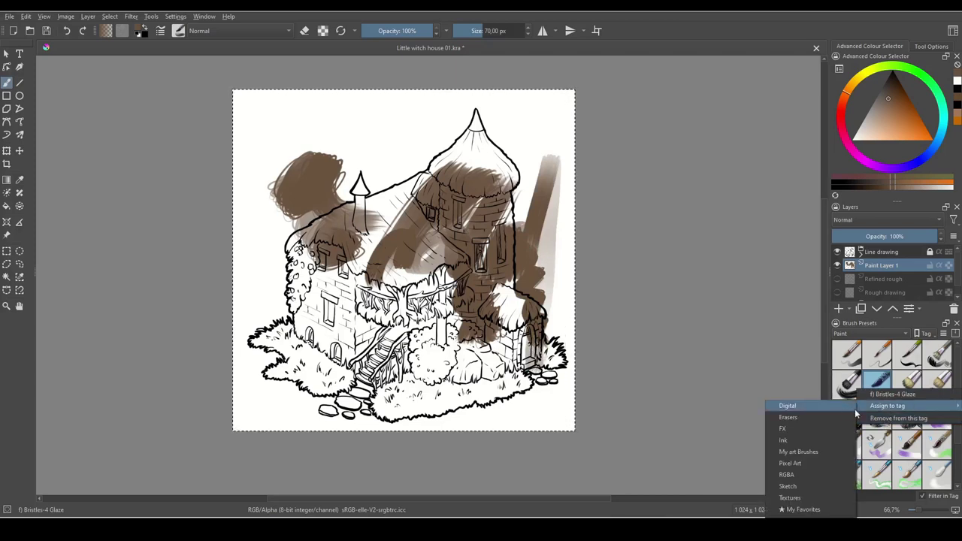
click(799, 452)
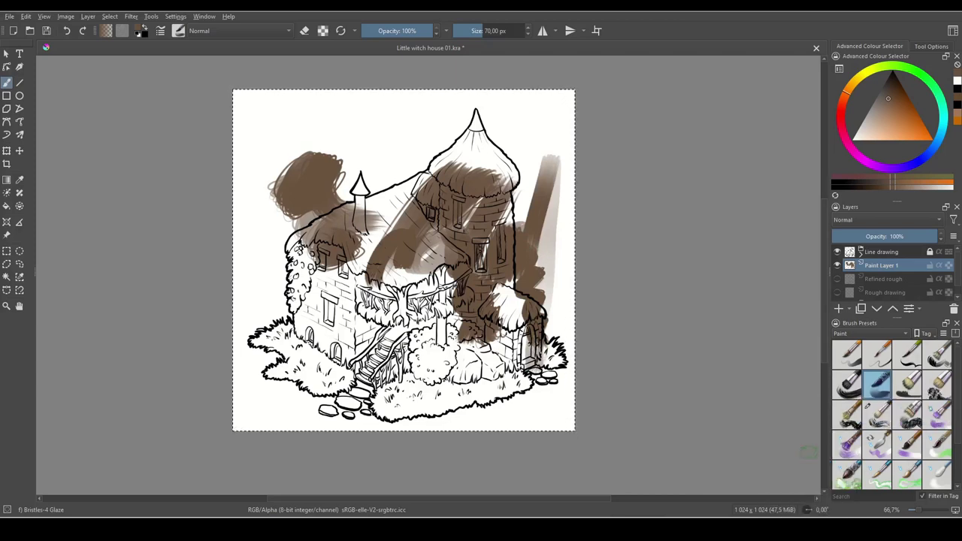
- Try out the Basic-5 Size Opacity, Basic-6 Details and Bristles-1 Details brushes with brown test strokes around the house
click(857, 356)
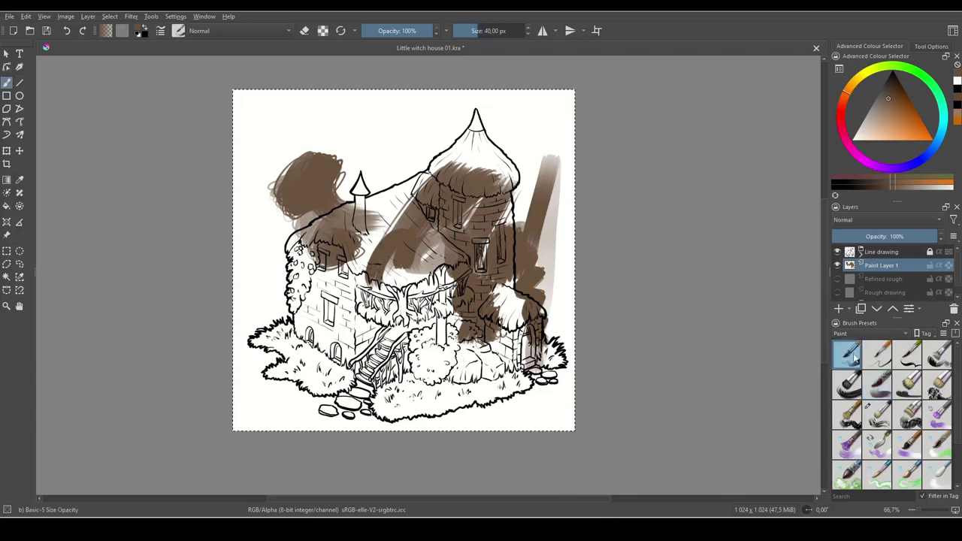
drag(519, 139, 536, 136)
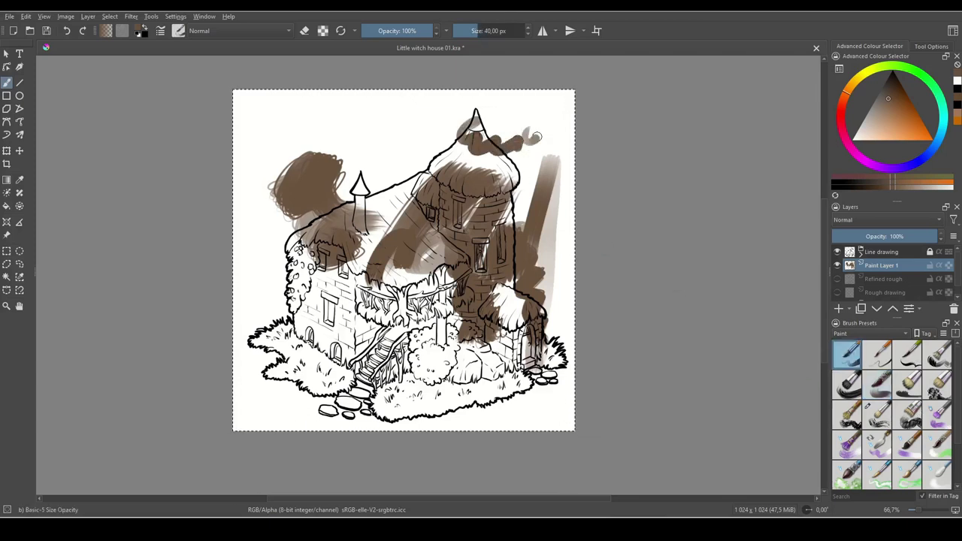
mouse_move(957, 422)
mouse_down()
mouse_move(960, 476)
mouse_move(959, 370)
mouse_up()
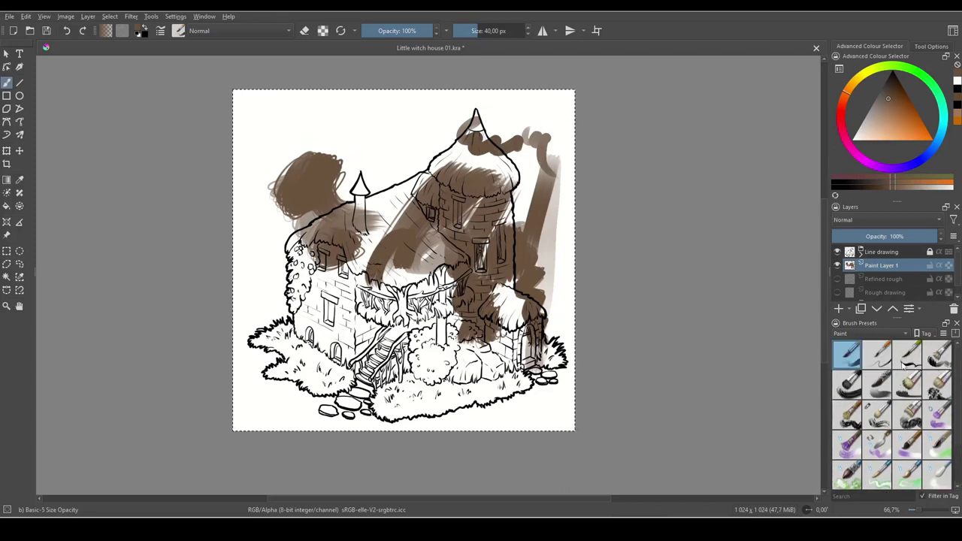
click(877, 359)
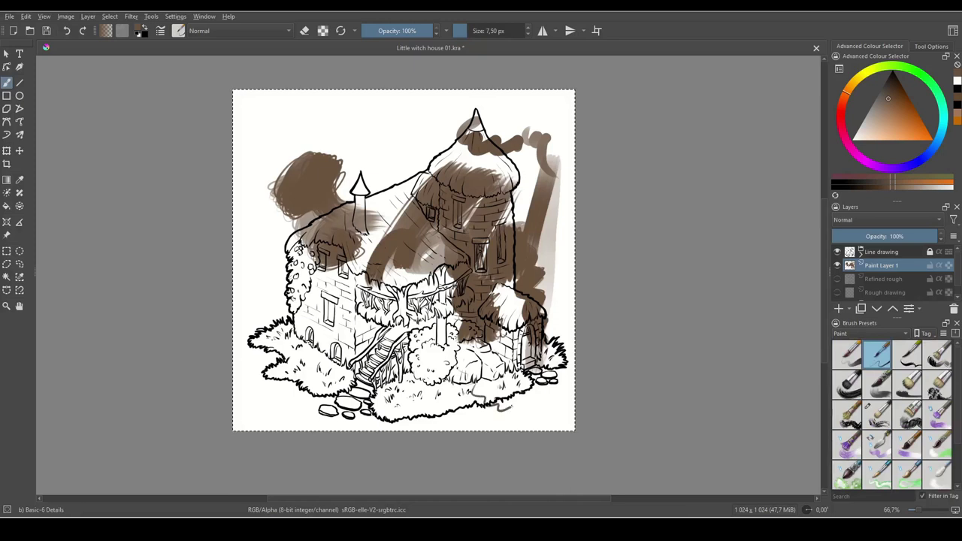
drag(561, 369, 548, 389)
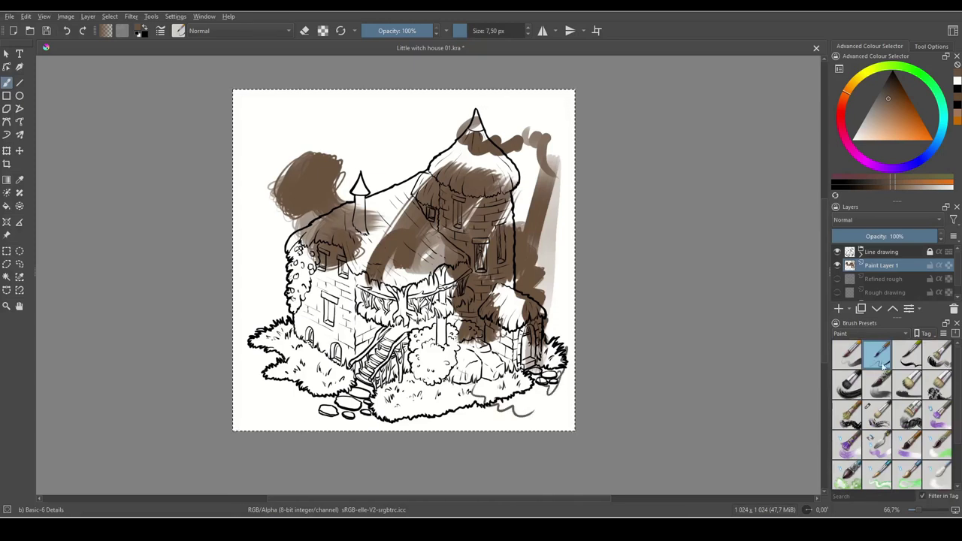
click(908, 362)
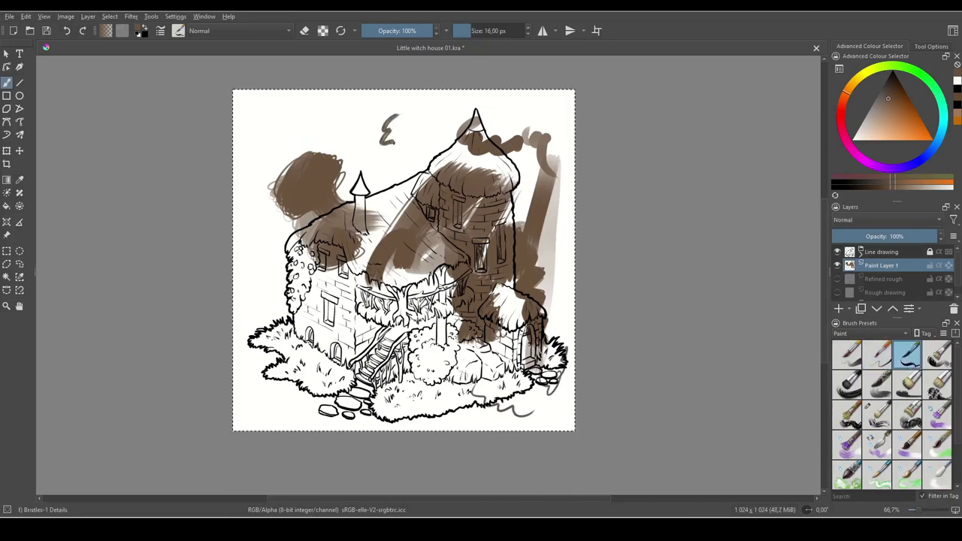
- Assign Basic-6 Details to the My art Brushes tag and filter the brush presets by that tag
click(880, 361)
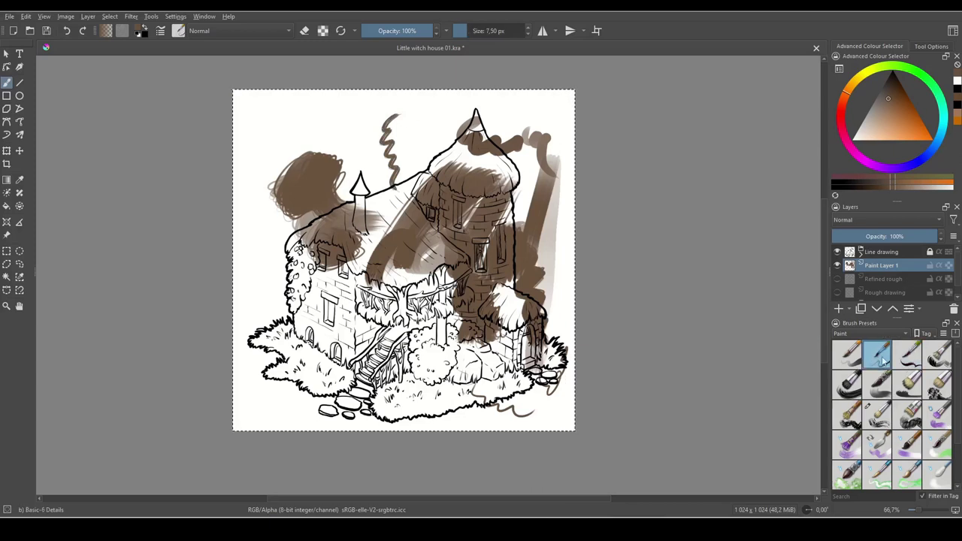
right_click(883, 362)
mouse_move(879, 375)
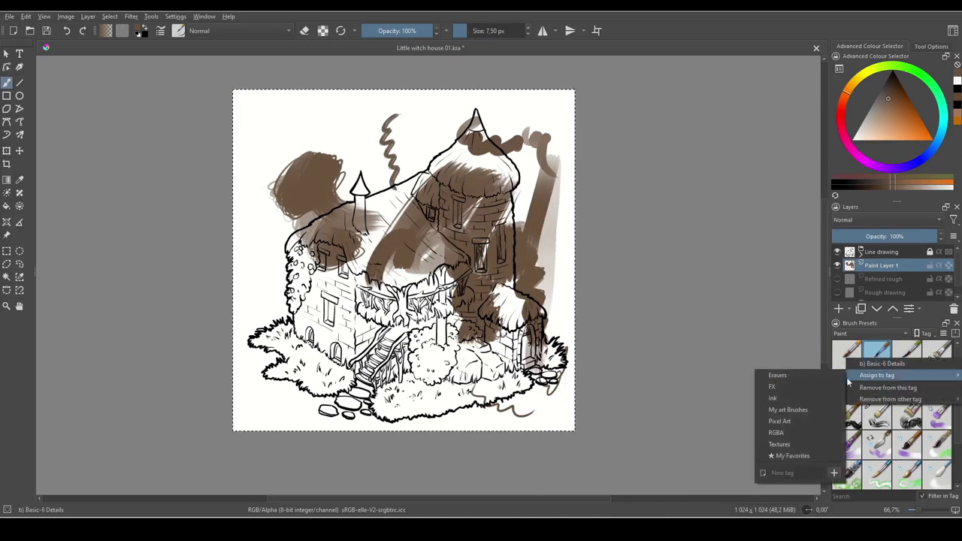
click(789, 408)
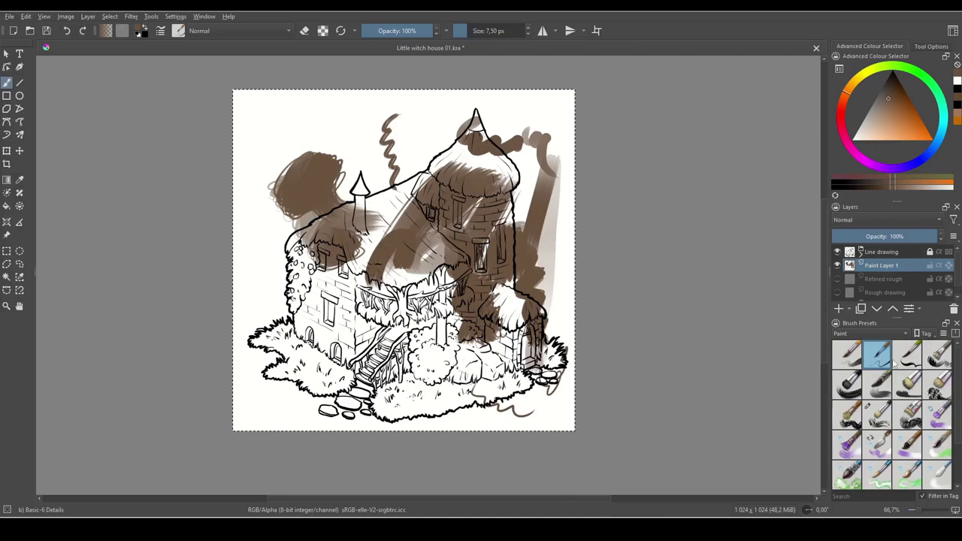
click(879, 333)
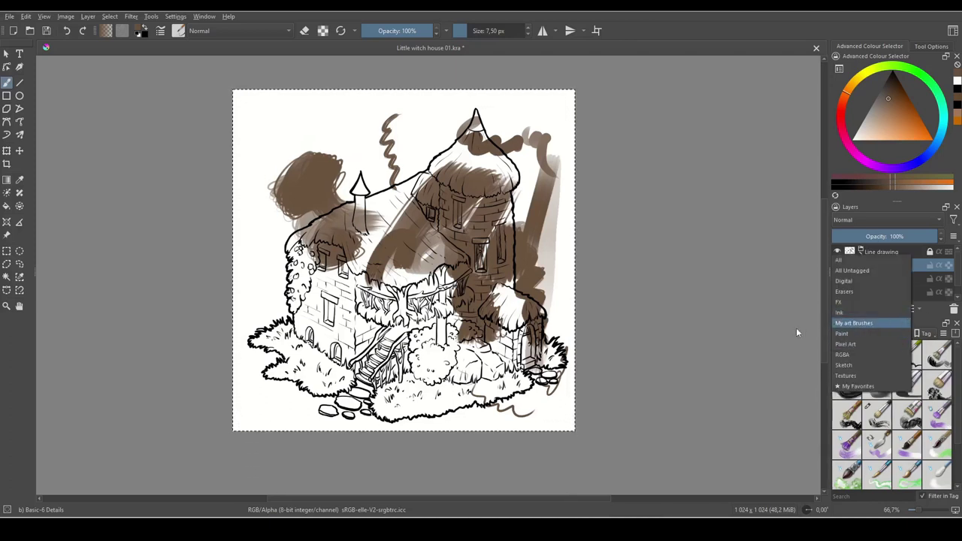
click(866, 324)
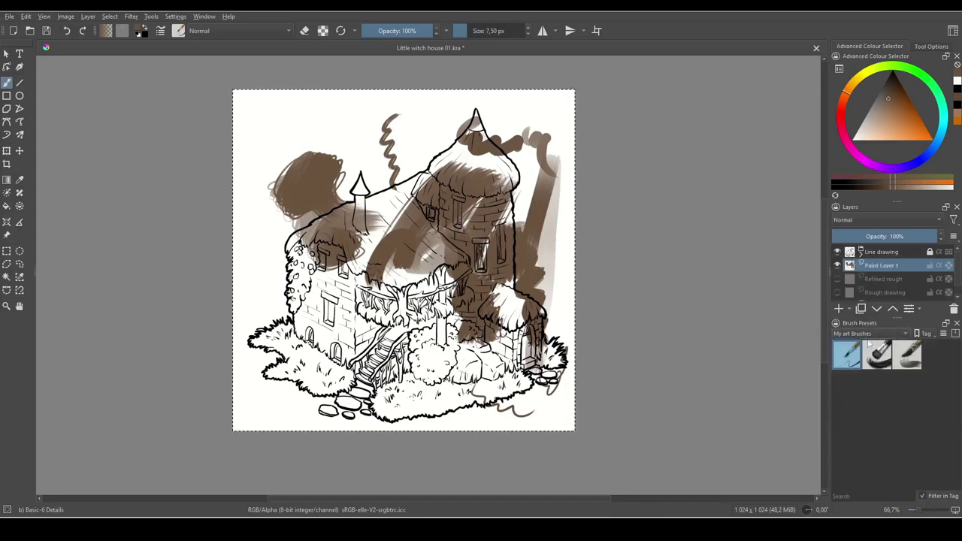
- Rename Paint Layer 1 as Colour layer 01 and clear all the brown test strokes from it
double_click(879, 267)
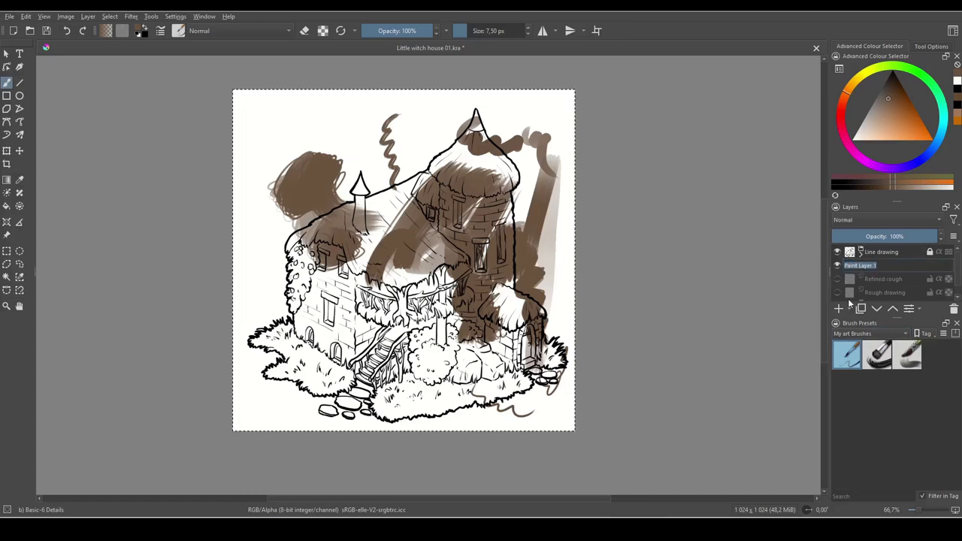
text(co)
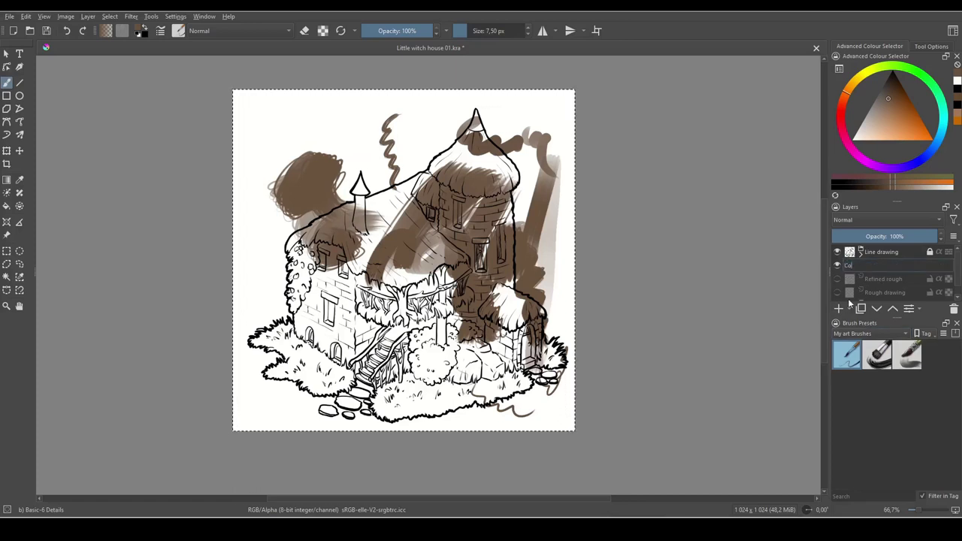
text(lour layer 01)
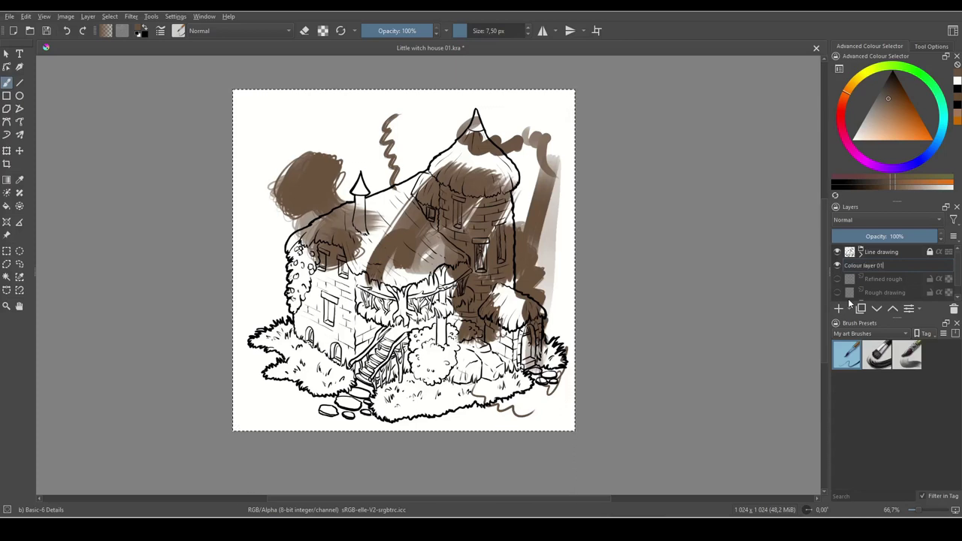
key(Return)
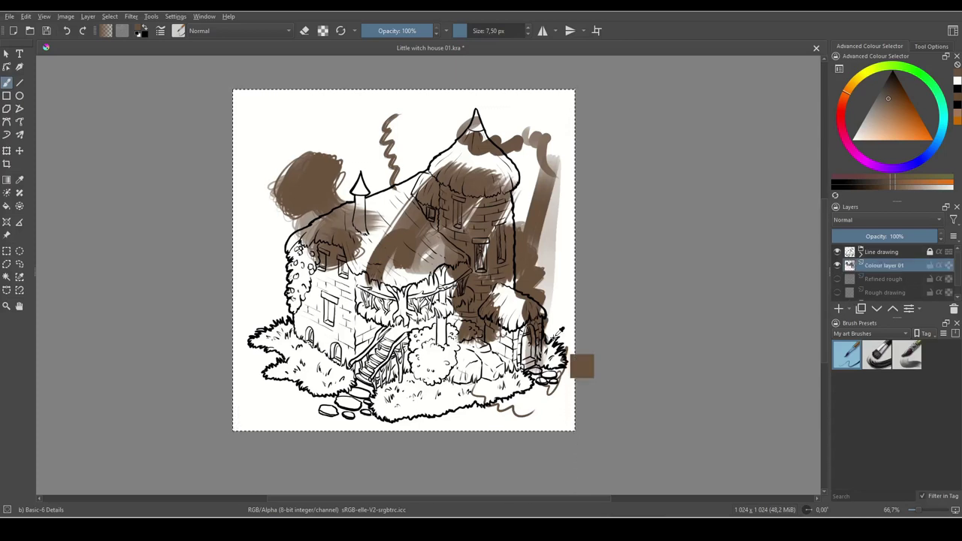
key(Delete)
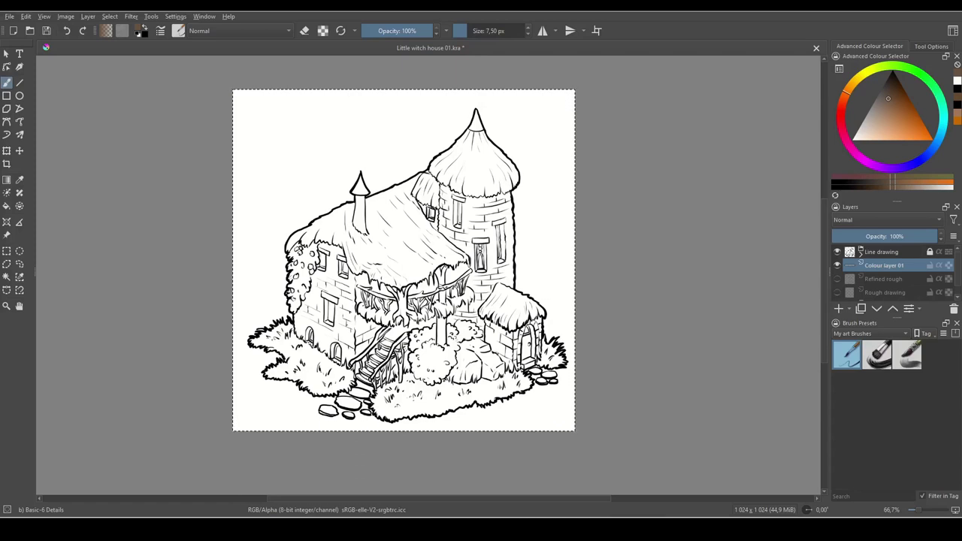
- Paint the windows of the house and tower very dark blue on Colour layer 01, using the Basic-6 Details brush at 26 px
click(892, 90)
drag(936, 147, 927, 155)
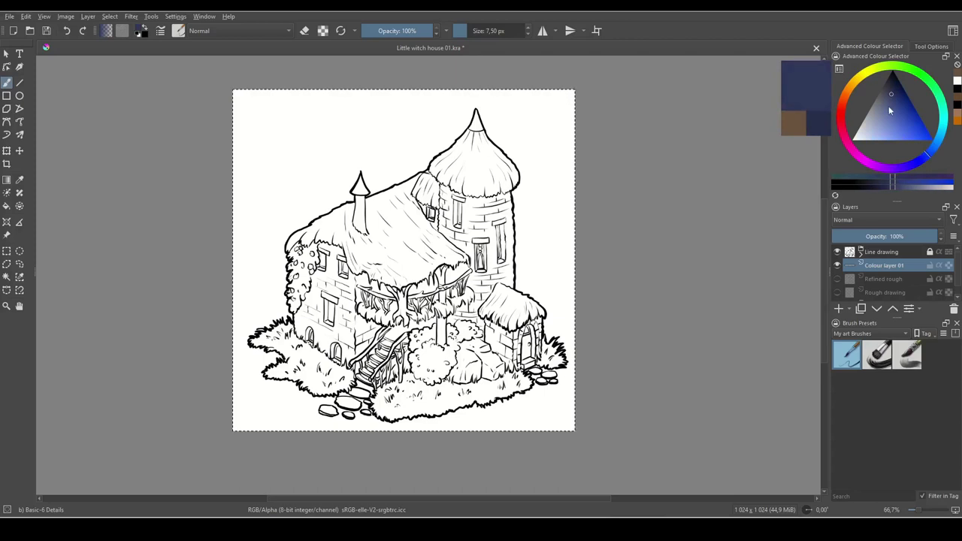
click(892, 101)
drag(893, 101, 889, 89)
drag(323, 226, 481, 271)
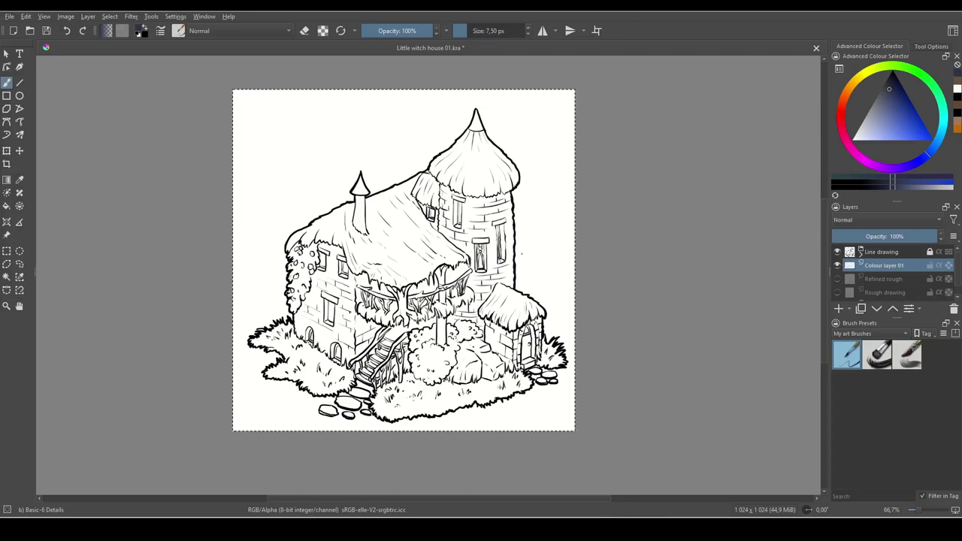
key(bracketright)
key(bracketright)
key(bracketright)
key(bracketright)
key(bracketright)
key(bracketright)
key(bracketright)
key(bracketright)
key(bracketright)
key(bracketright)
key(bracketright)
key(bracketright)
key(bracketright)
key(bracketright)
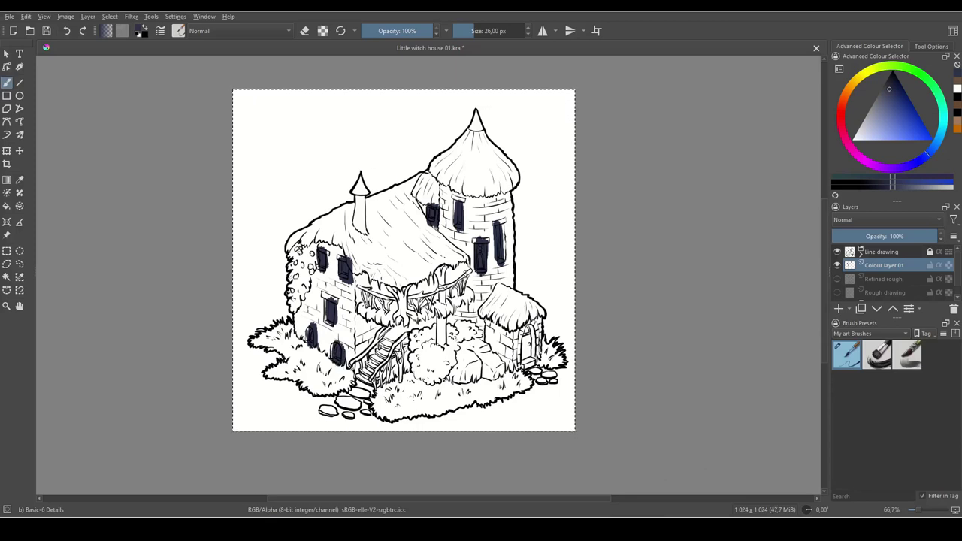
key(plus)
key(plus)
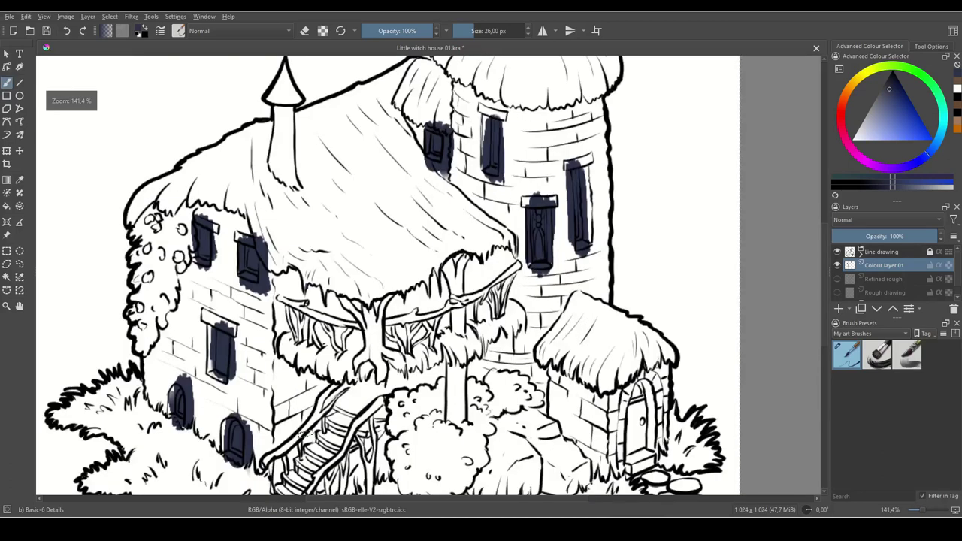
- Choose a muted light beige as the painting colour for the lit stone walls
drag(643, 170, 588, 269)
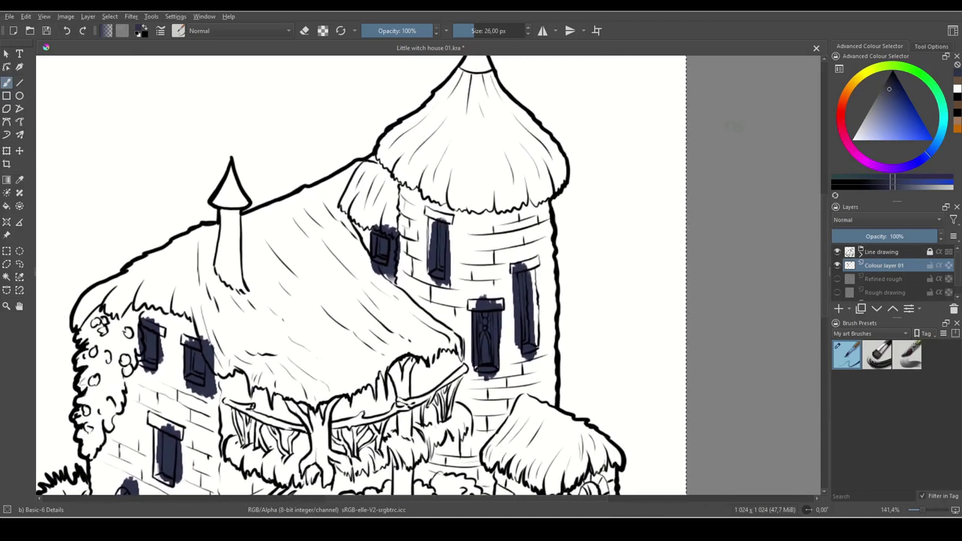
drag(494, 300, 527, 263)
drag(603, 246, 604, 237)
click(860, 79)
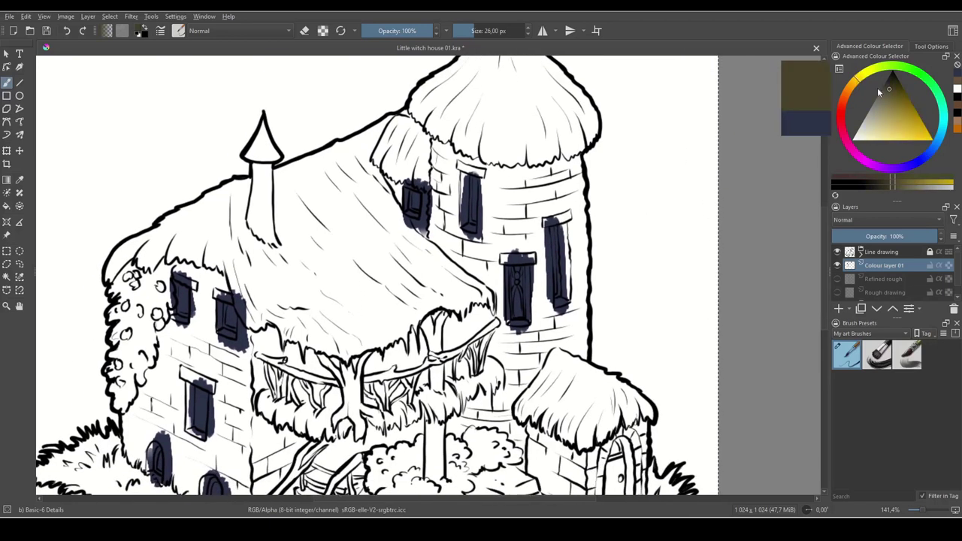
click(885, 113)
mouse_move(895, 119)
mouse_down()
mouse_move(887, 124)
mouse_move(873, 109)
mouse_move(889, 107)
mouse_move(879, 115)
mouse_up()
click(875, 121)
- Paint a beige patch on the upper tower wall beneath the roof and set the Bristles-4 Glaze brush to 51 px
mouse_move(572, 174)
mouse_down()
mouse_move(575, 224)
mouse_move(548, 181)
mouse_move(566, 164)
mouse_move(571, 182)
mouse_move(519, 188)
mouse_move(587, 194)
mouse_up()
click(907, 355)
key(bracketleft)
key(bracketleft)
key(bracketleft)
key(bracketleft)
key(bracketleft)
key(bracketleft)
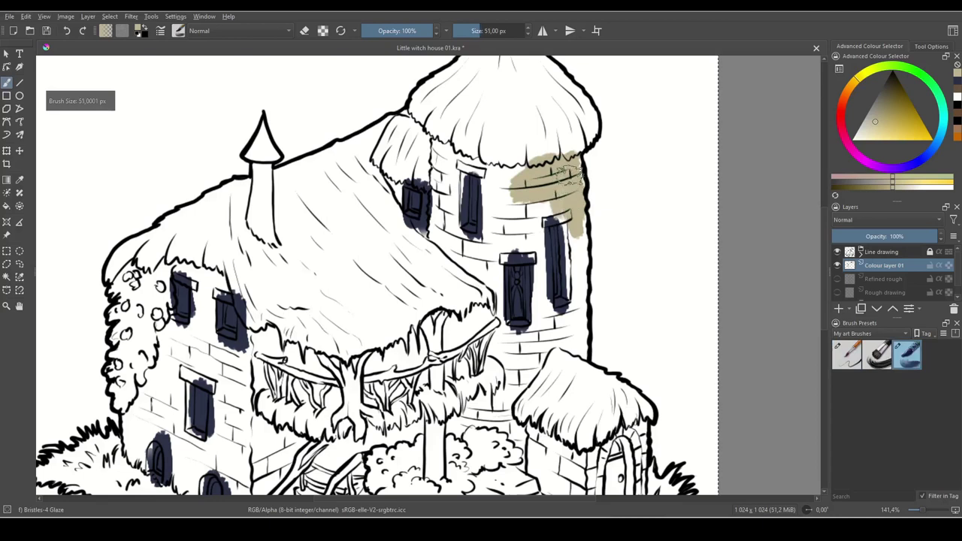
- Set up the wall's beige and a pale violet-blue shadow tone as the swappable pair of painting colours
key(d)
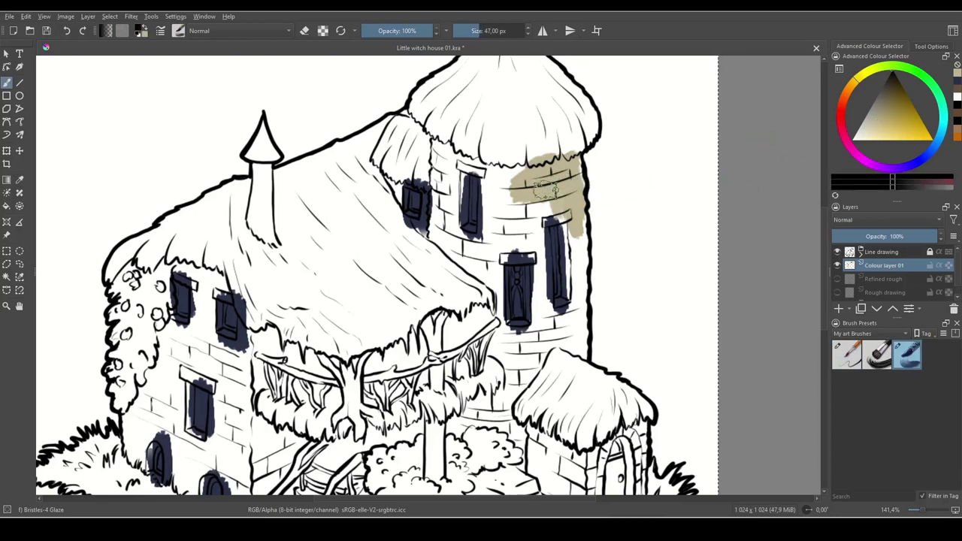
ctrl+click(539, 191)
ctrl+click(541, 188)
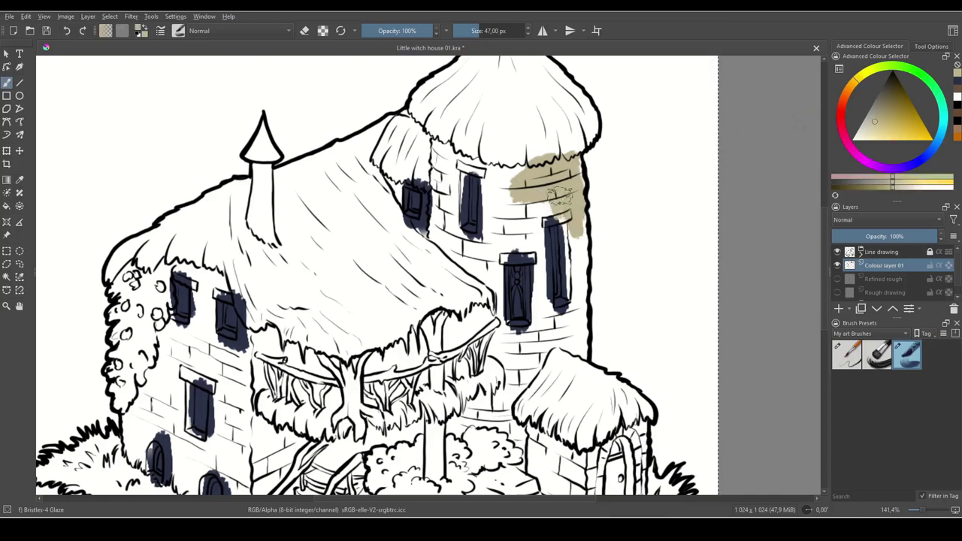
drag(858, 83, 925, 145)
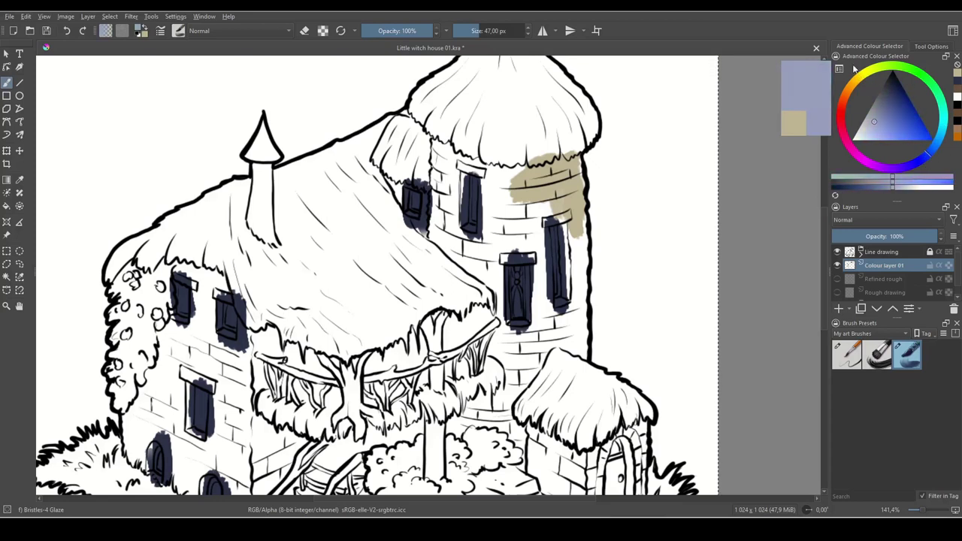
drag(501, 182, 517, 219)
key(ctrl+z)
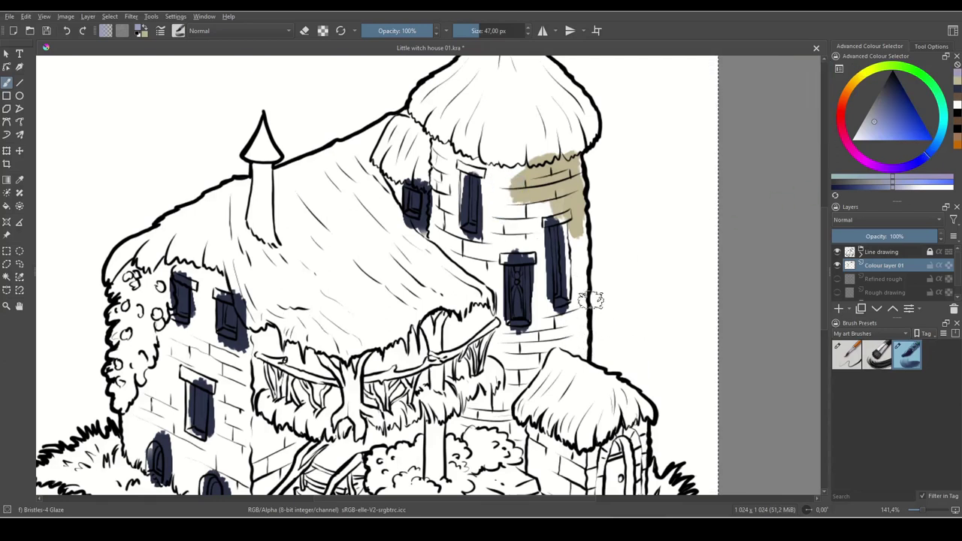
- Extend the beige across the upper tower wall as far as the shaded window
ctrl+click(560, 177)
mouse_move(560, 177)
mouse_down()
mouse_move(519, 175)
mouse_move(544, 175)
mouse_move(487, 171)
mouse_up()
ctrl+click(549, 181)
mouse_move(549, 182)
mouse_down()
mouse_move(515, 192)
mouse_move(497, 179)
mouse_up()
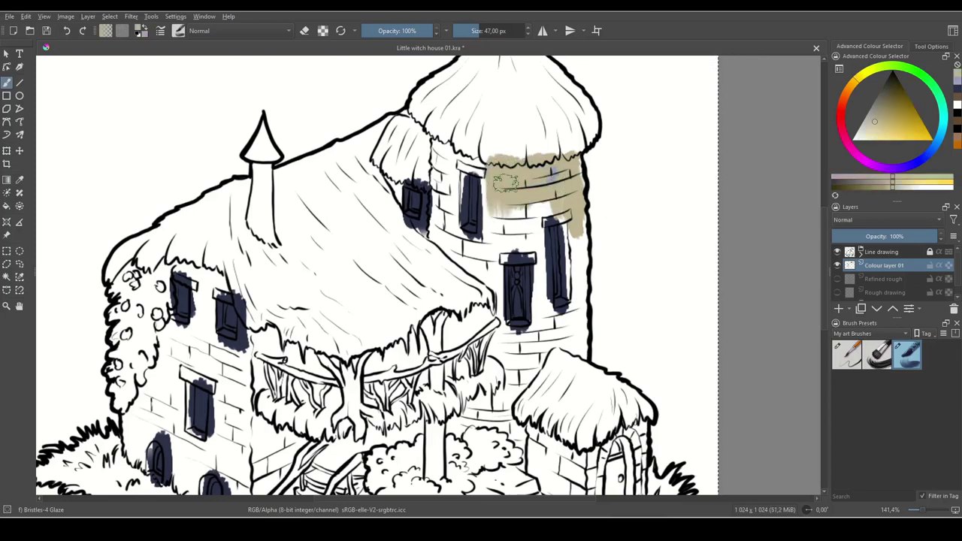
- Paint the shaded side of the tower wall pale violet-blue with the brush at 35 px
key(bracketleft)
key([)
key([)
key([)
key([)
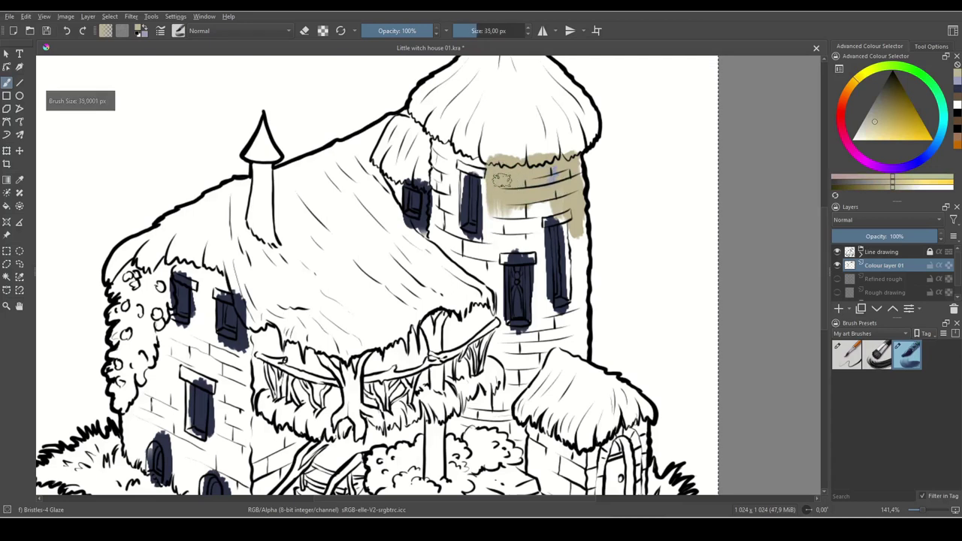
drag(438, 138, 437, 220)
key(x)
drag(448, 152, 439, 225)
mouse_move(442, 184)
mouse_down()
mouse_move(464, 154)
mouse_move(452, 221)
mouse_move(452, 185)
mouse_up()
- Fill violet-blue around the shaded tower window and the dormer window and under the dormer roof, with the brush at 22 px
key([)
key([)
key([)
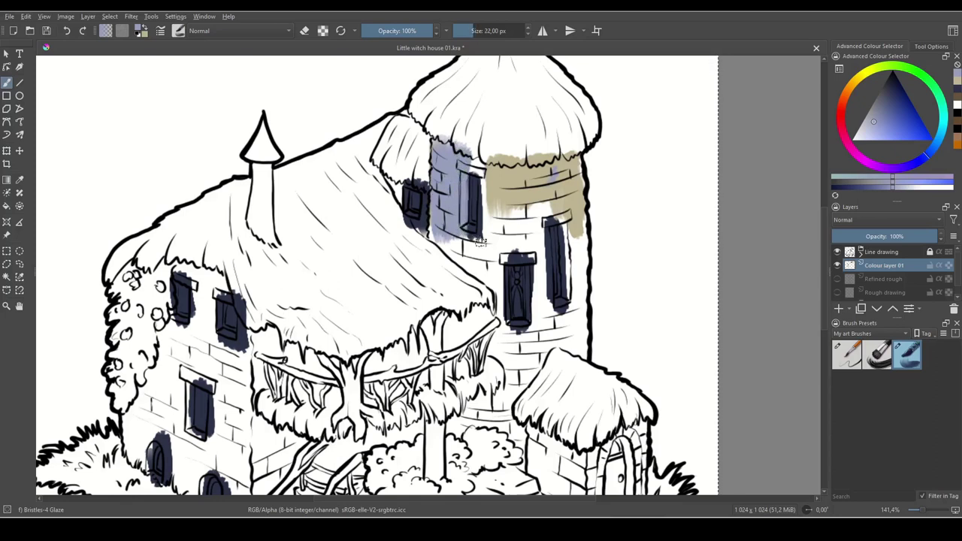
drag(460, 161, 471, 163)
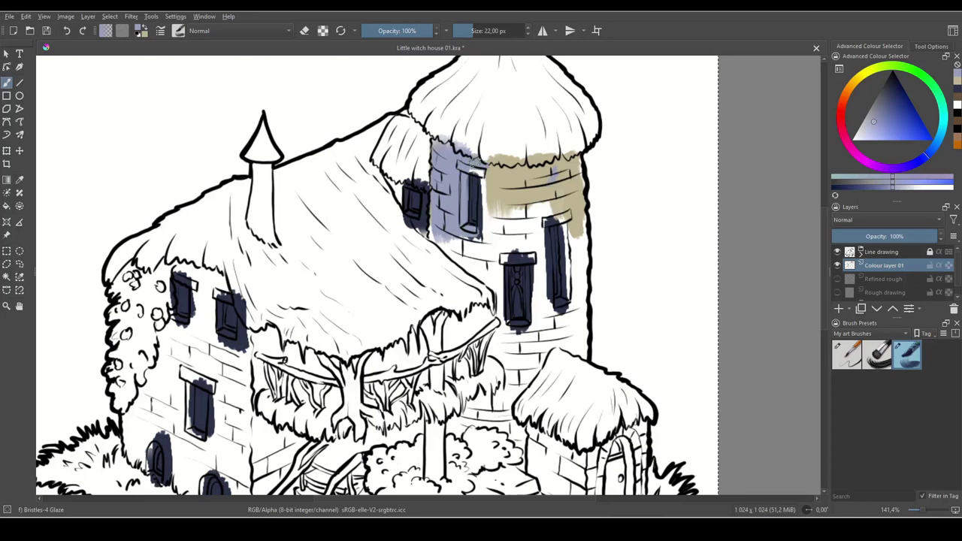
mouse_move(393, 180)
mouse_down()
mouse_move(398, 209)
mouse_move(414, 216)
mouse_up()
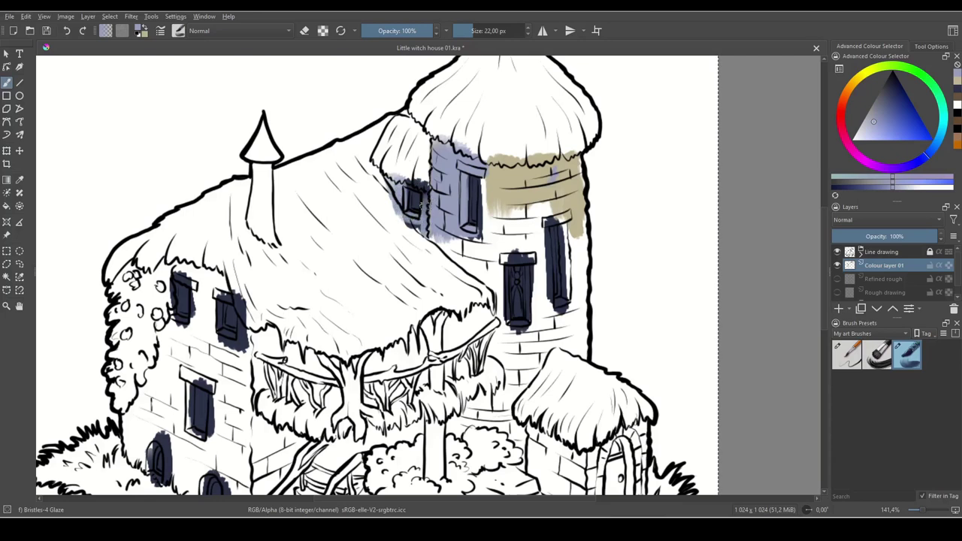
mouse_move(399, 218)
mouse_down()
mouse_move(412, 231)
mouse_move(392, 215)
mouse_up()
mouse_move(388, 158)
mouse_down()
mouse_move(423, 171)
mouse_move(399, 192)
mouse_up()
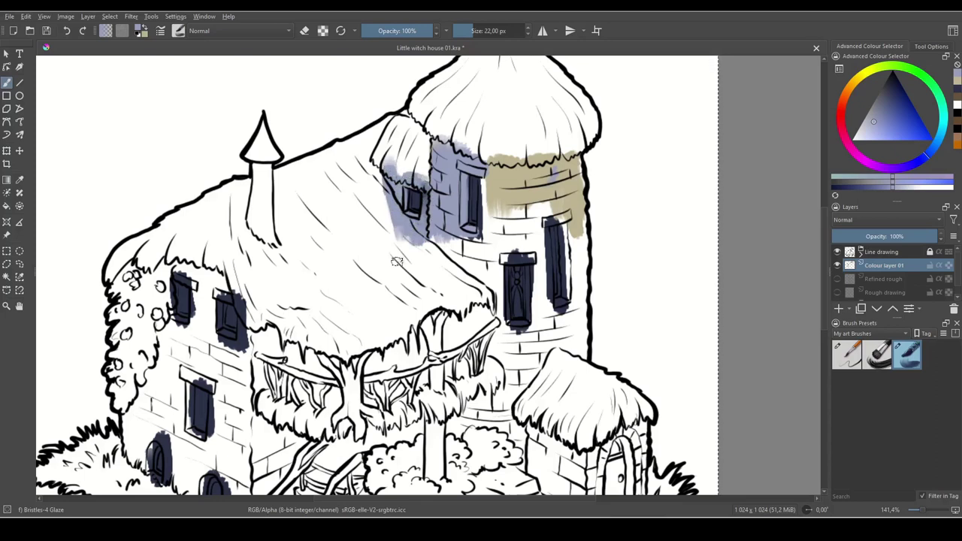
- Extend the violet-blue shadow down the tower and along the adjoining edge of the main roof
mouse_move(439, 158)
mouse_down()
mouse_move(437, 209)
mouse_move(451, 115)
mouse_move(441, 256)
mouse_move(435, 216)
mouse_move(450, 214)
mouse_move(466, 250)
mouse_up()
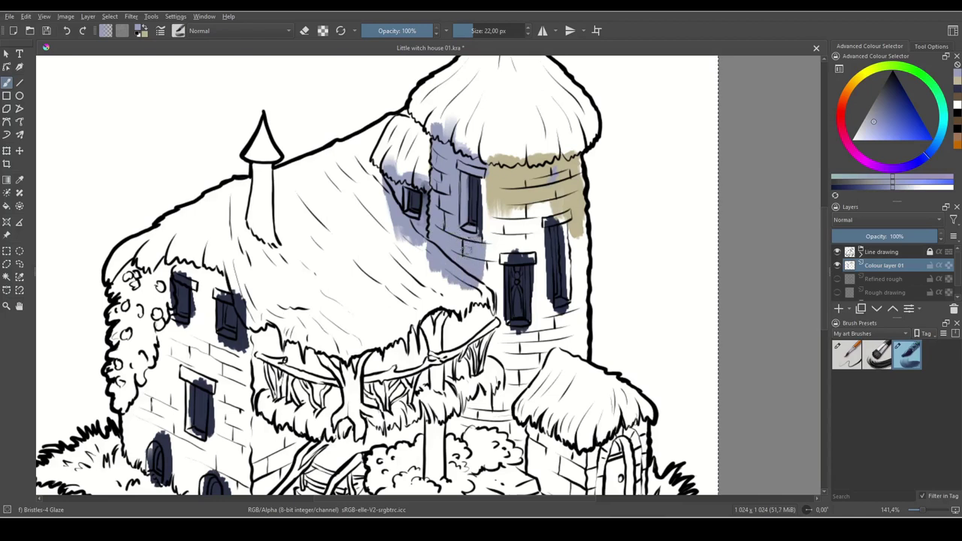
mouse_move(487, 194)
mouse_down()
mouse_move(487, 252)
mouse_move(491, 169)
mouse_move(485, 225)
mouse_up()
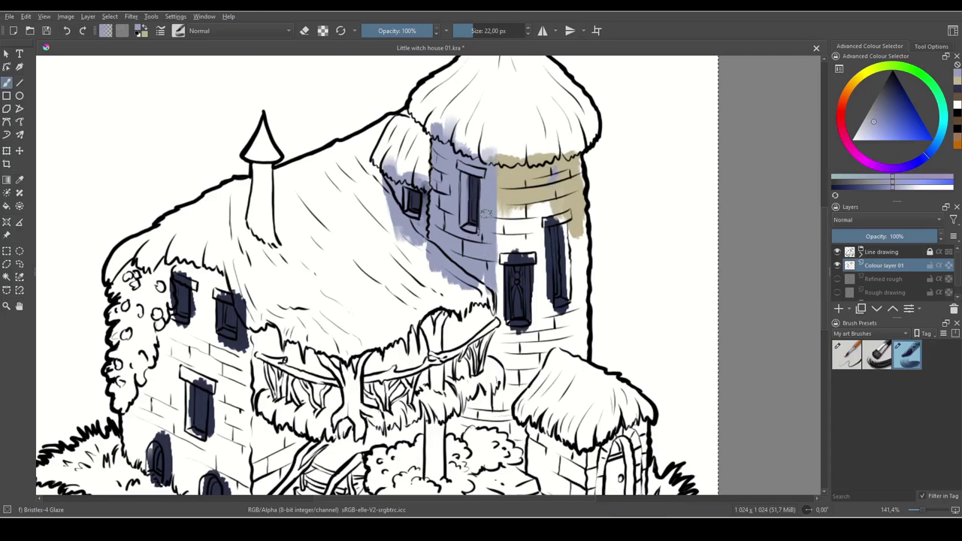
mouse_move(485, 257)
mouse_down()
mouse_move(495, 225)
mouse_move(492, 238)
mouse_move(518, 249)
mouse_move(472, 187)
mouse_up()
- Paint violet-blue shadow along the main roof's thatched eave and the upper balcony with the brush at 35 px
mouse_move(435, 231)
mouse_down()
mouse_move(439, 271)
mouse_move(403, 236)
mouse_move(371, 288)
mouse_move(330, 300)
mouse_move(311, 269)
mouse_move(265, 305)
mouse_move(230, 287)
mouse_up()
mouse_move(329, 244)
mouse_down()
mouse_move(403, 204)
mouse_move(337, 247)
mouse_up()
key(bracketright)
key(bracketright)
key(bracketright)
key(bracketright)
key(bracketright)
mouse_move(456, 225)
mouse_down()
mouse_move(385, 285)
mouse_move(383, 257)
mouse_move(364, 235)
mouse_move(305, 266)
mouse_move(289, 254)
mouse_move(289, 225)
mouse_move(289, 249)
mouse_up()
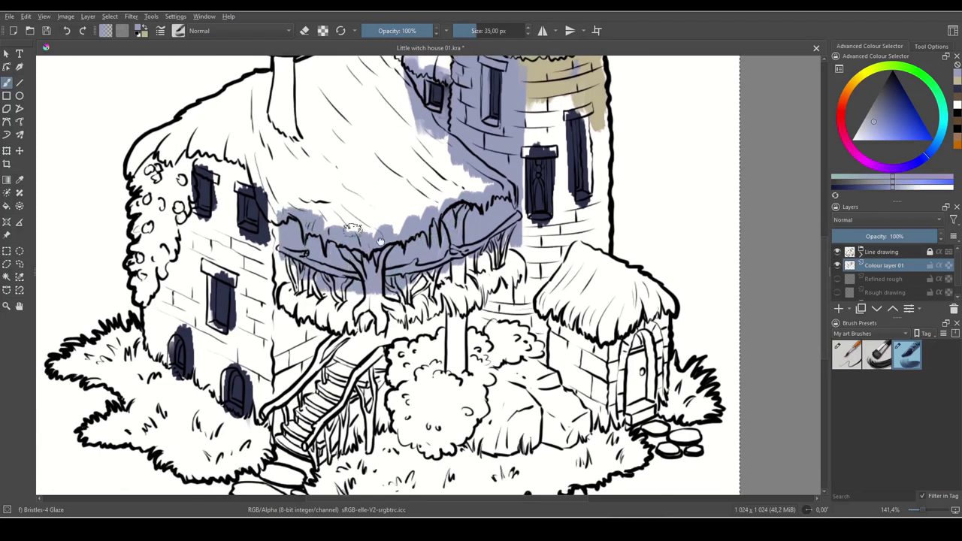
drag(354, 230, 442, 222)
- Paint the front wall around the balcony beige at the lit corner and violet-blue in the shadow beneath the balcony
key(x)
mouse_move(360, 217)
mouse_down()
mouse_move(374, 362)
mouse_move(380, 301)
mouse_move(414, 305)
mouse_move(370, 373)
mouse_move(440, 315)
mouse_move(434, 354)
mouse_move(481, 309)
mouse_move(516, 302)
mouse_move(502, 330)
mouse_up()
key(x)
mouse_move(393, 285)
mouse_down()
mouse_move(394, 319)
mouse_move(366, 298)
mouse_move(407, 309)
mouse_move(439, 338)
mouse_move(465, 303)
mouse_move(497, 310)
mouse_move(450, 332)
mouse_move(509, 328)
mouse_move(470, 341)
mouse_move(463, 332)
mouse_move(452, 349)
mouse_move(535, 330)
mouse_up()
drag(639, 345, 496, 418)
- Paint the tower wall and lintel around the middle window beige, reducing the brush to 20 px beside the window
key(x)
drag(492, 143, 479, 199)
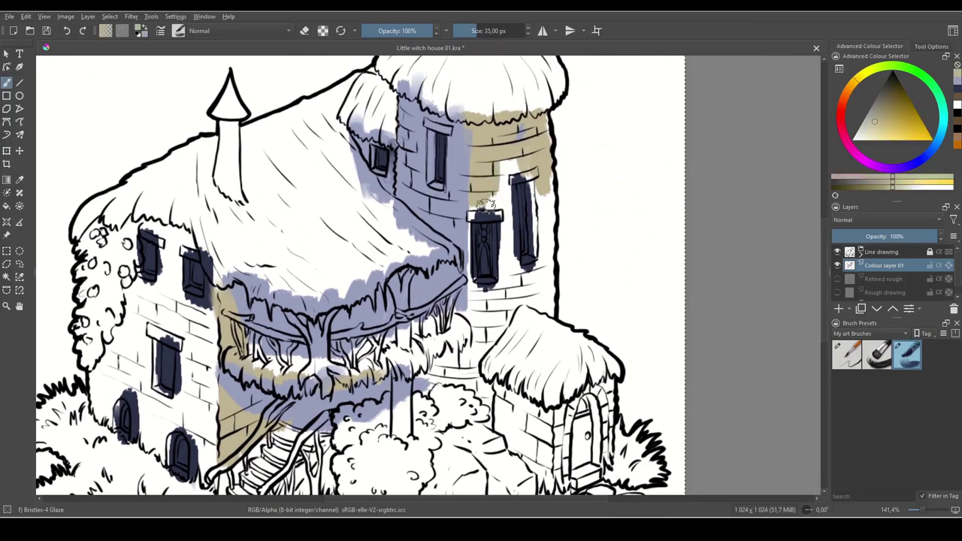
key(bracketleft)
key(bracketleft)
key(bracketleft)
mouse_move(483, 212)
mouse_down()
mouse_move(474, 216)
mouse_move(476, 202)
mouse_move(481, 214)
mouse_move(499, 212)
mouse_move(508, 279)
mouse_up()
key(bracketleft)
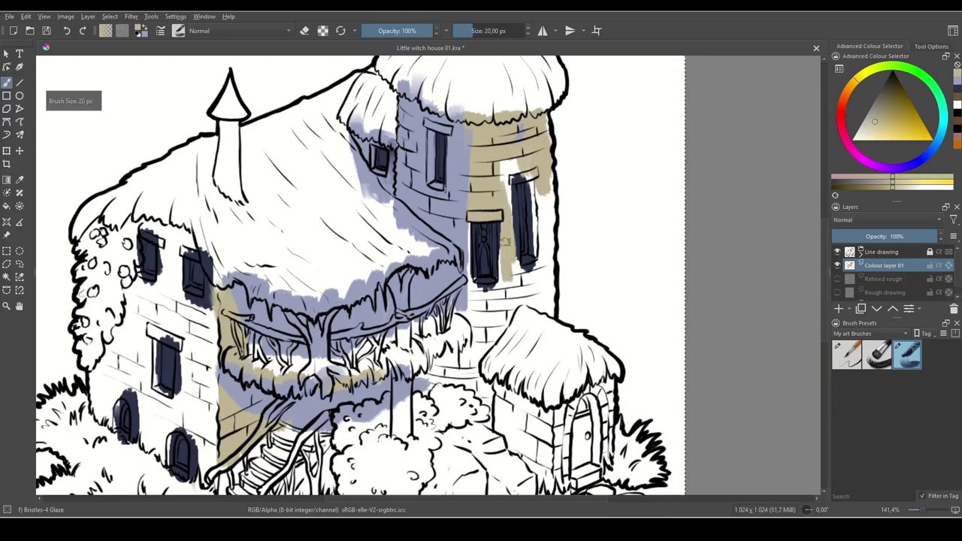
drag(502, 213, 506, 276)
drag(505, 242, 502, 284)
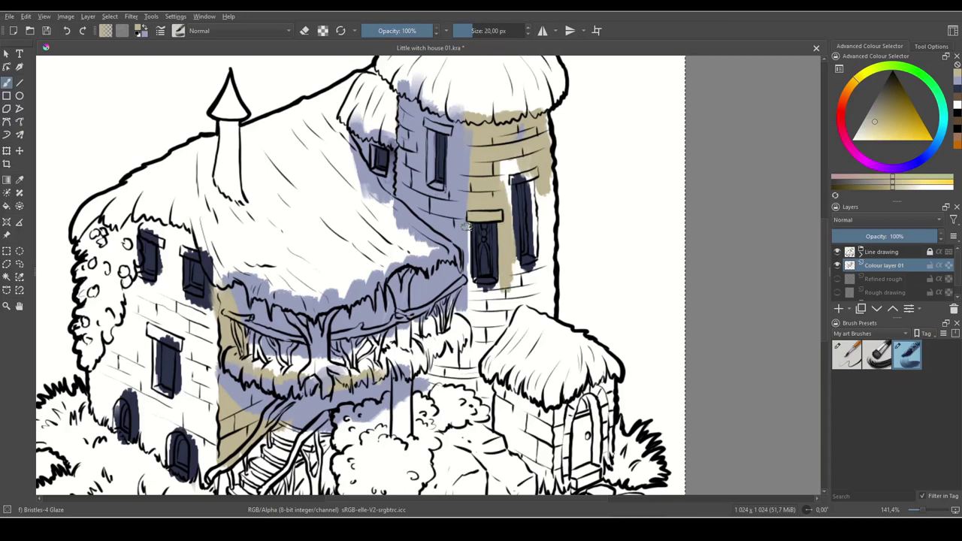
- Trim the middle tower window's edges and fill the wall next to the balcony in beige with the brush at 12 px
key(bracketleft)
key(bracketleft)
mouse_move(467, 278)
mouse_down()
mouse_move(469, 298)
mouse_move(468, 288)
mouse_up()
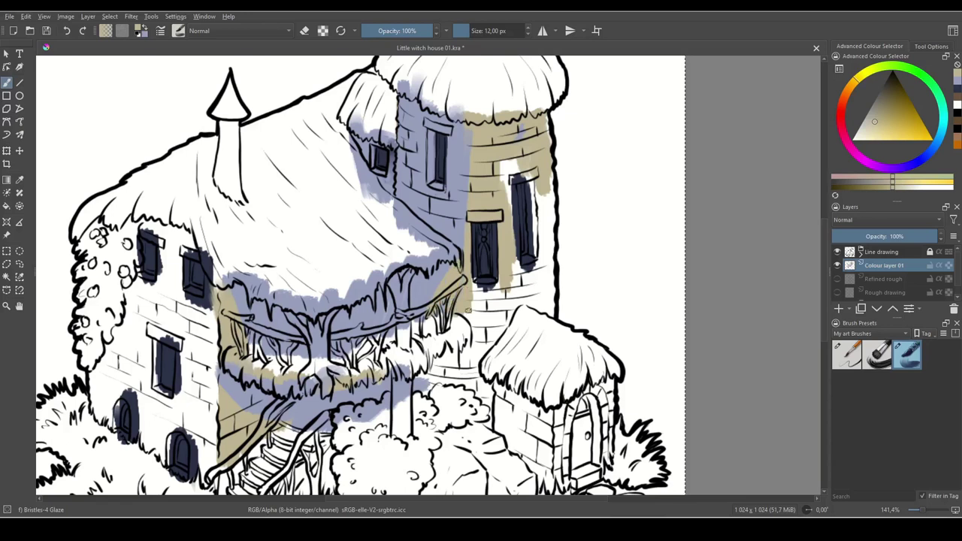
drag(471, 223, 472, 272)
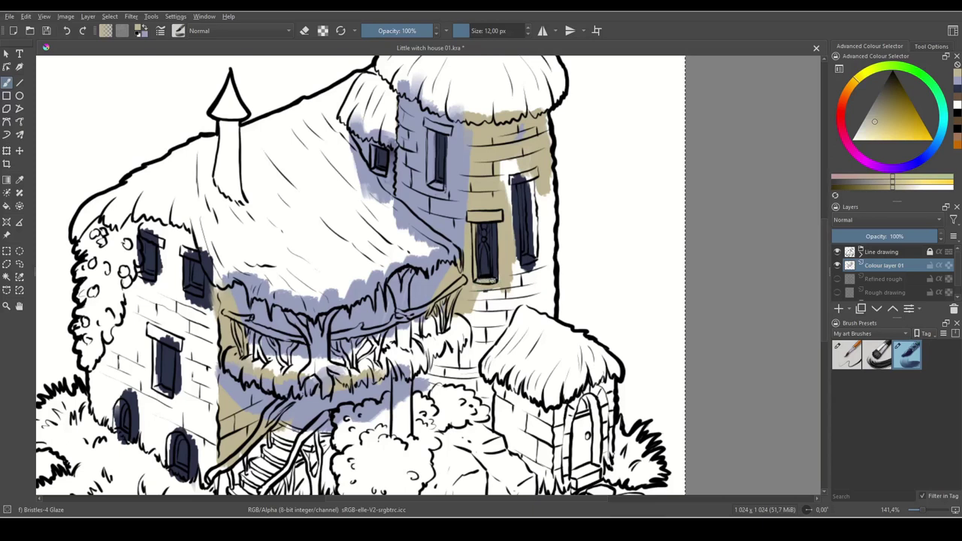
- Add a thin violet-blue shadow along the inner side of the middle tower window's frame
key(x)
drag(495, 227, 496, 254)
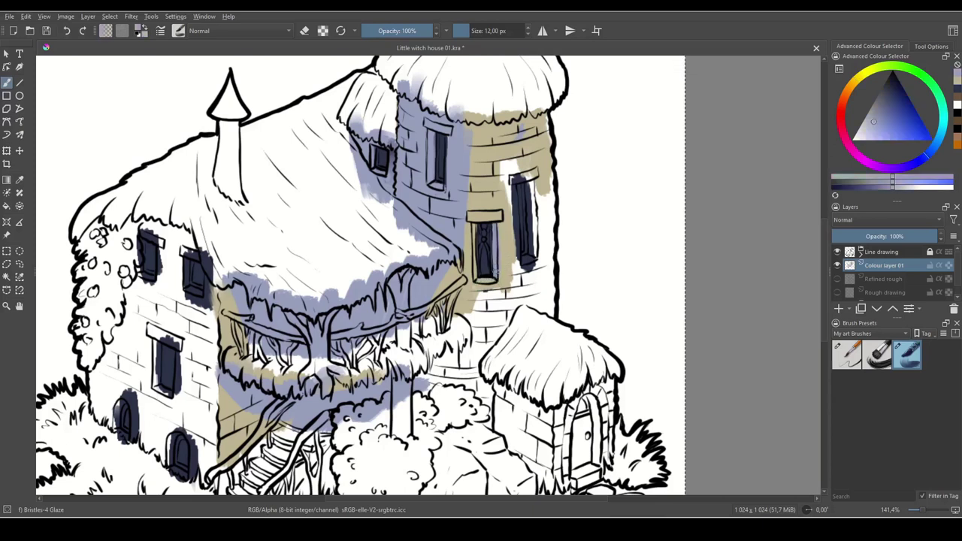
key(x)
key(x)
drag(496, 217, 494, 237)
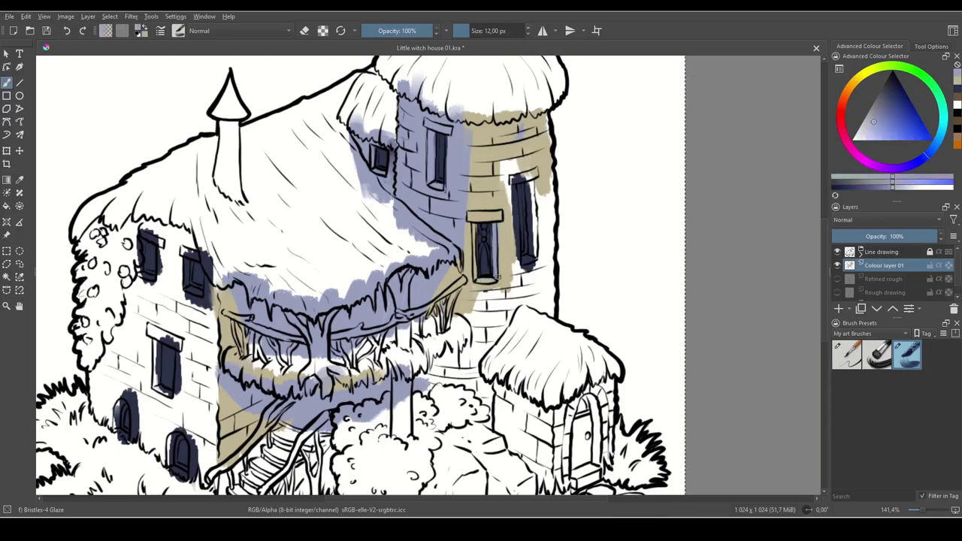
- Paint the tower wall beige from below the middle window down to the bushes, enlarging the brush to 26 px
key(x)
drag(502, 290, 497, 302)
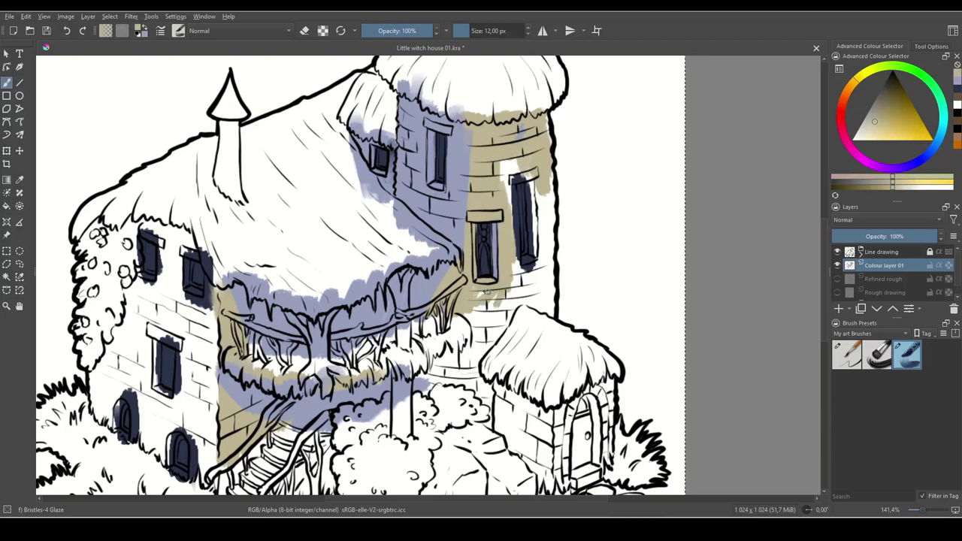
key(bracketright)
key(bracketright)
mouse_move(476, 305)
mouse_down()
mouse_move(462, 362)
mouse_move(445, 347)
mouse_up()
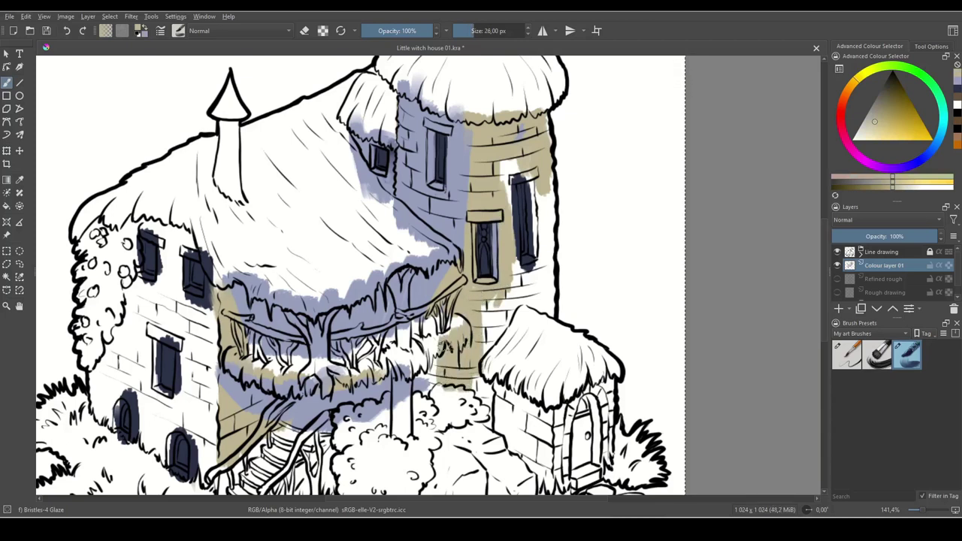
- Shade the lower tower wall beside the balcony violet-blue, alternating with beige to shape the shadow's edge
key(x)
drag(455, 266, 457, 383)
key(x)
mouse_move(455, 273)
mouse_down()
mouse_move(439, 293)
mouse_move(455, 333)
mouse_move(445, 382)
mouse_up()
key(x)
drag(460, 290, 464, 386)
key(x)
mouse_move(482, 329)
mouse_down()
mouse_move(482, 404)
mouse_move(493, 306)
mouse_move(492, 320)
mouse_up()
- Paint the tower's outer side beige and trim around the tall narrow window with the brush at 16 px
drag(569, 218, 554, 237)
mouse_move(485, 188)
mouse_down()
mouse_move(509, 165)
mouse_move(485, 170)
mouse_move(507, 163)
mouse_move(528, 192)
mouse_move(527, 149)
mouse_up()
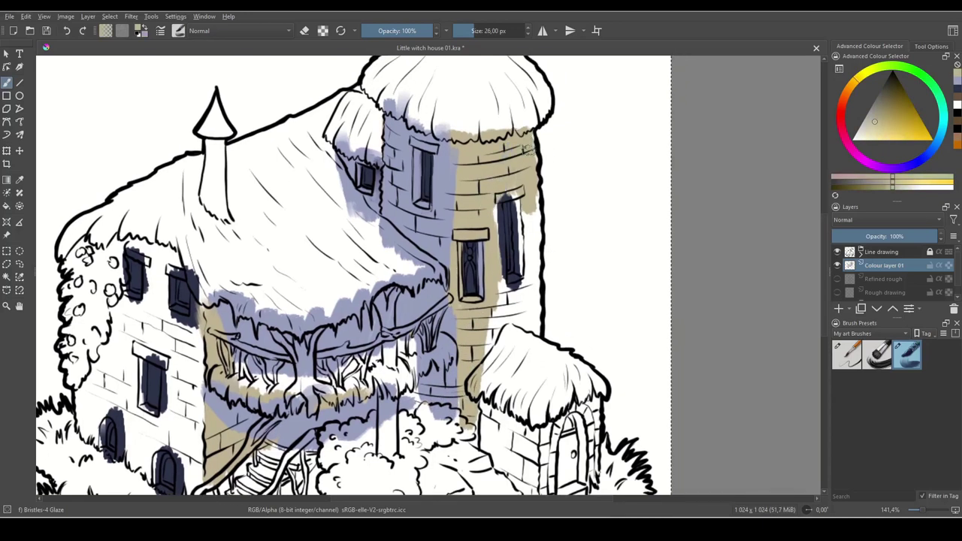
mouse_move(529, 190)
mouse_down()
mouse_move(536, 258)
mouse_move(523, 218)
mouse_up()
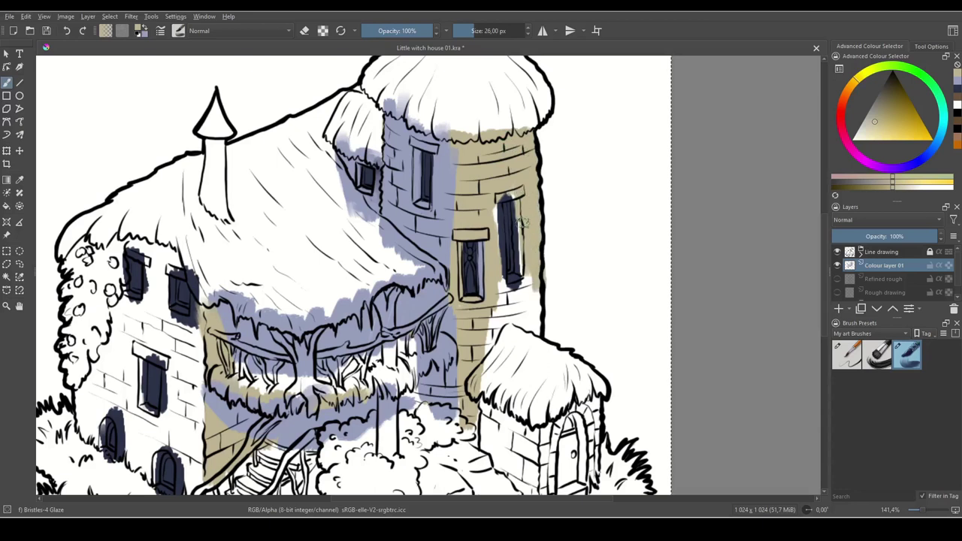
key(bracketleft)
key(bracketleft)
key(bracketleft)
drag(520, 255, 526, 278)
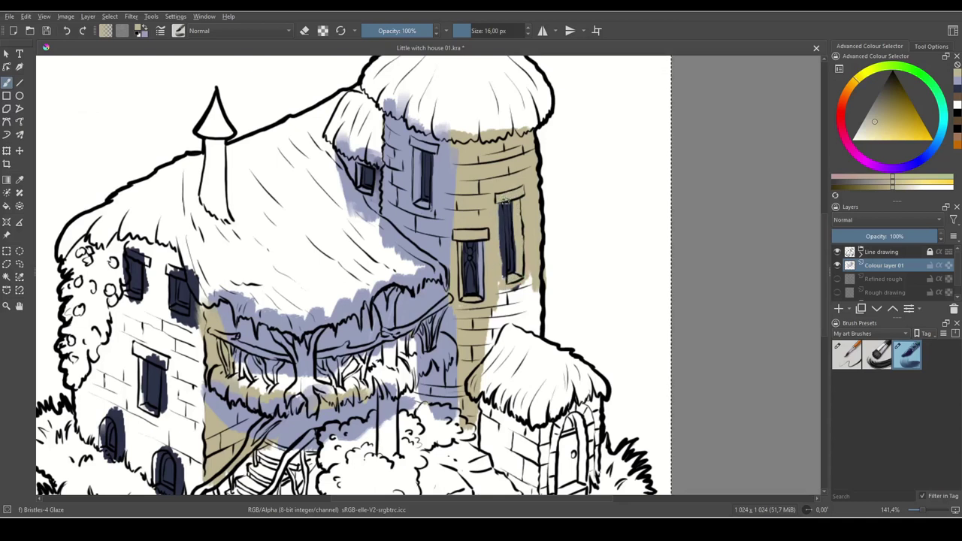
mouse_move(527, 299)
mouse_down()
mouse_move(532, 199)
mouse_move(528, 270)
mouse_move(527, 221)
mouse_move(494, 266)
mouse_move(496, 232)
mouse_move(482, 321)
mouse_move(487, 275)
mouse_move(511, 288)
mouse_up()
- Fill the remaining lower tower wall down to the small annex roof in beige with the brush at 28 px
key(bracketright)
key(bracketright)
key(bracketright)
mouse_move(463, 257)
mouse_down()
mouse_move(458, 320)
mouse_move(455, 247)
mouse_move(456, 345)
mouse_up()
drag(510, 380, 500, 349)
- Paint the annex's side wall violet-blue and the stones around its arched door beige
ctrl+click(431, 285)
mouse_move(468, 306)
mouse_down()
mouse_move(454, 334)
mouse_move(489, 359)
mouse_move(464, 289)
mouse_up()
mouse_move(443, 230)
mouse_down()
mouse_move(450, 306)
mouse_move(479, 256)
mouse_move(491, 269)
mouse_move(500, 254)
mouse_move(500, 338)
mouse_up()
key(x)
drag(513, 257, 515, 354)
mouse_move(520, 241)
mouse_down()
mouse_move(560, 256)
mouse_move(549, 312)
mouse_up()
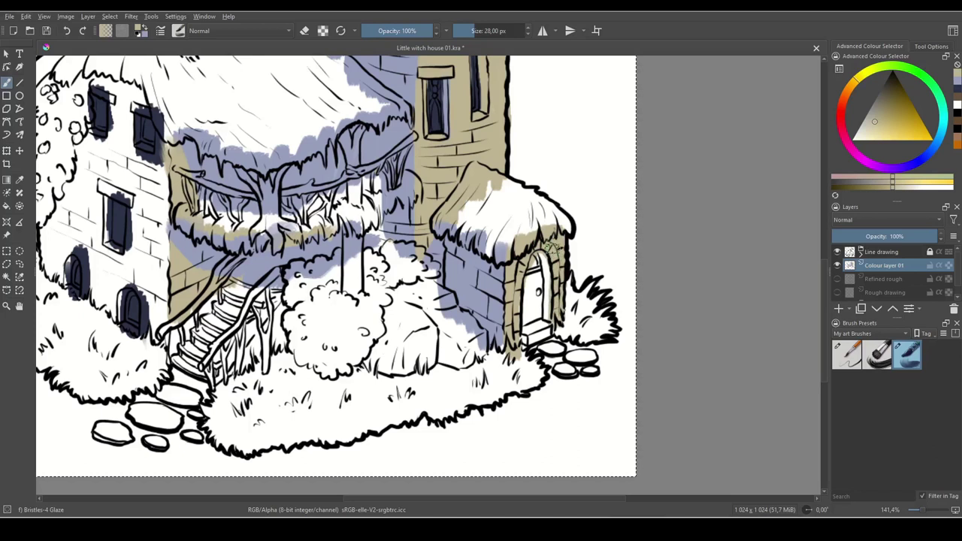
- Shade the annex door's recess violet-blue and colour its doorstep with beige and violet-blue at 13 px
key(bracketleft)
key(x)
drag(538, 256, 549, 306)
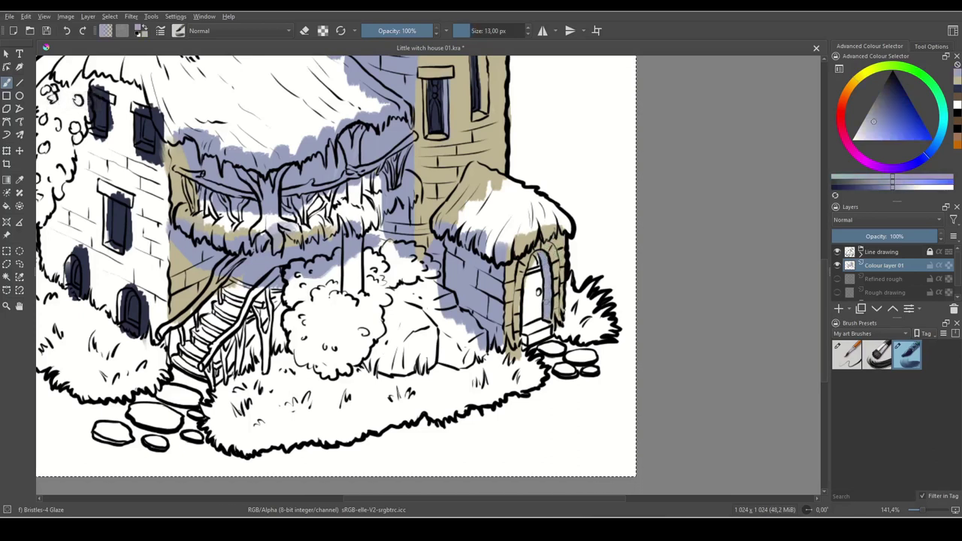
key(x)
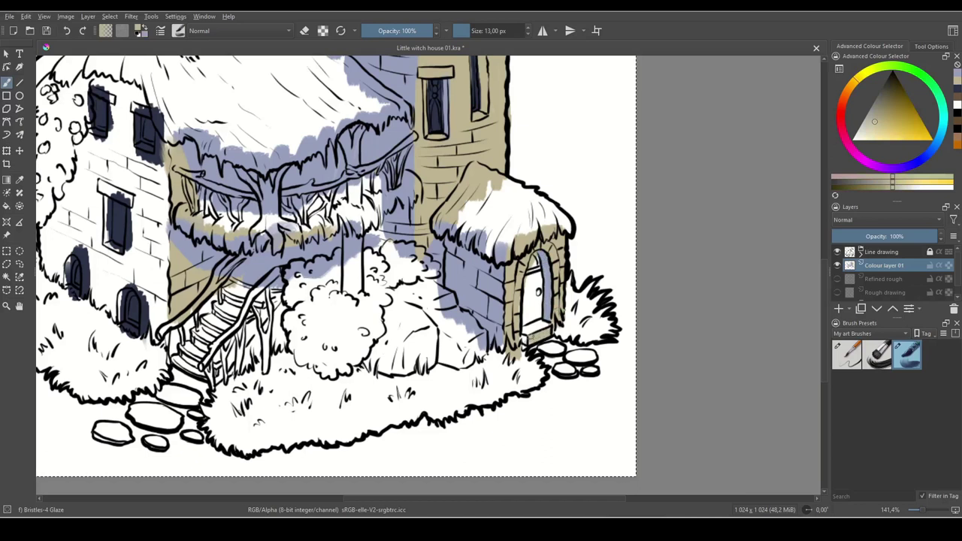
key(x)
drag(526, 335, 525, 342)
key(x)
key(x)
key(x)
key(x)
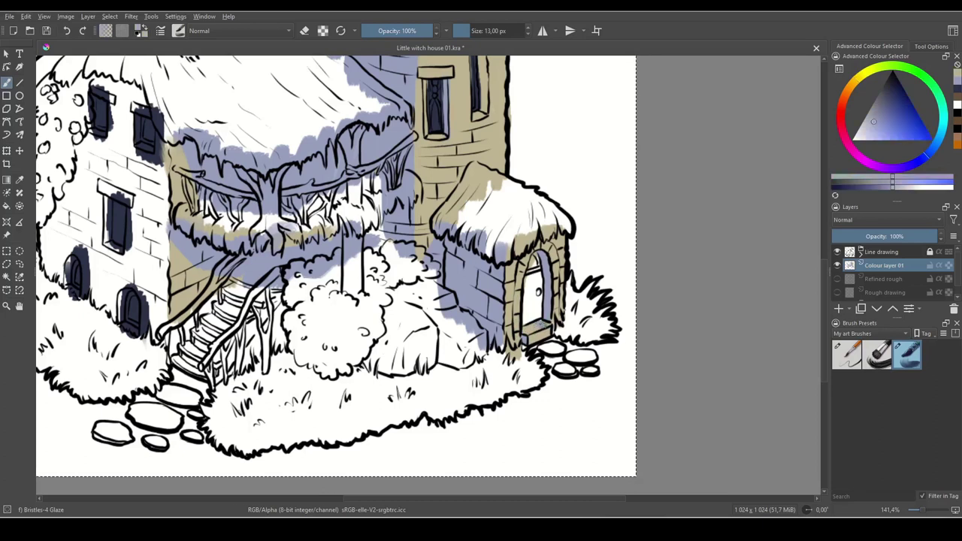
key(x)
key(x)
key(x)
drag(570, 281, 547, 313)
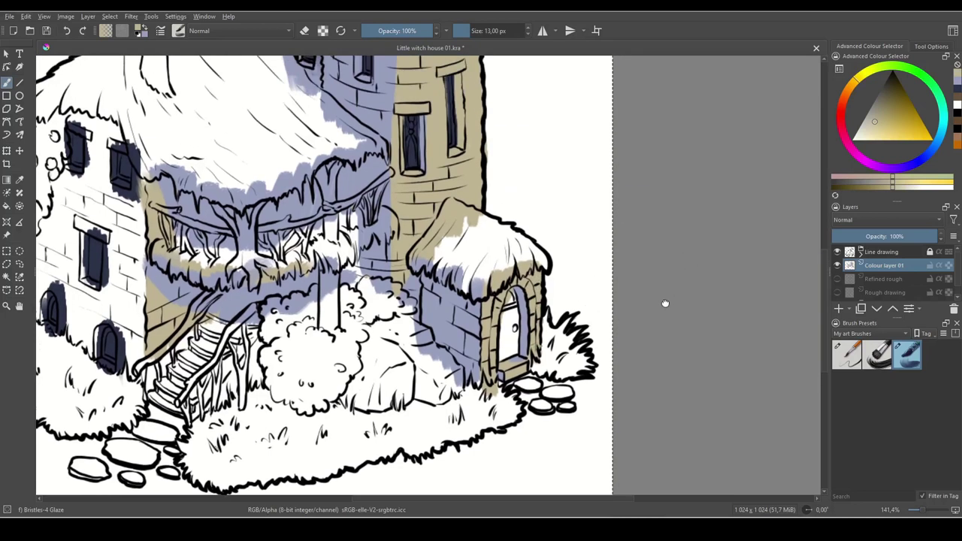
click(957, 79)
click(957, 72)
click(957, 80)
key(x)
key(x)
key(x)
key(x)
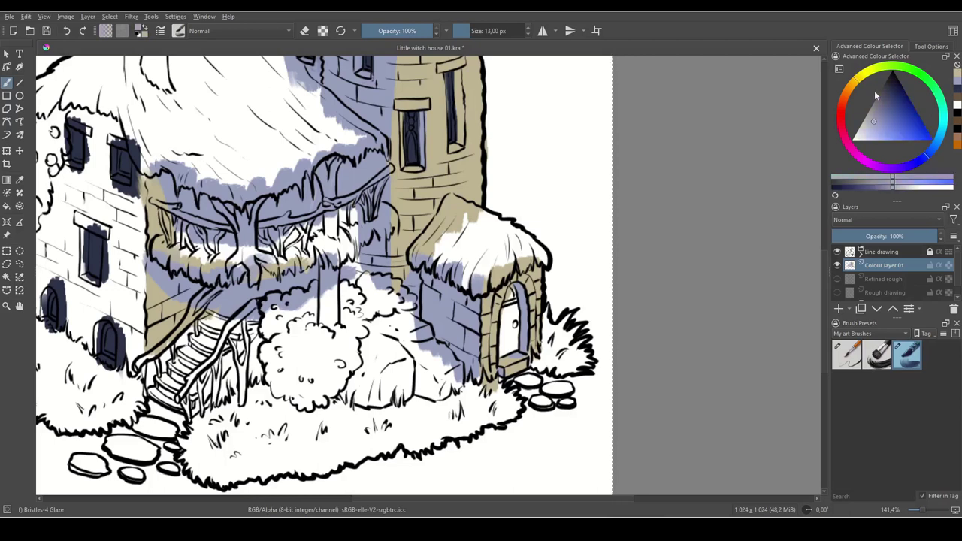
key(x)
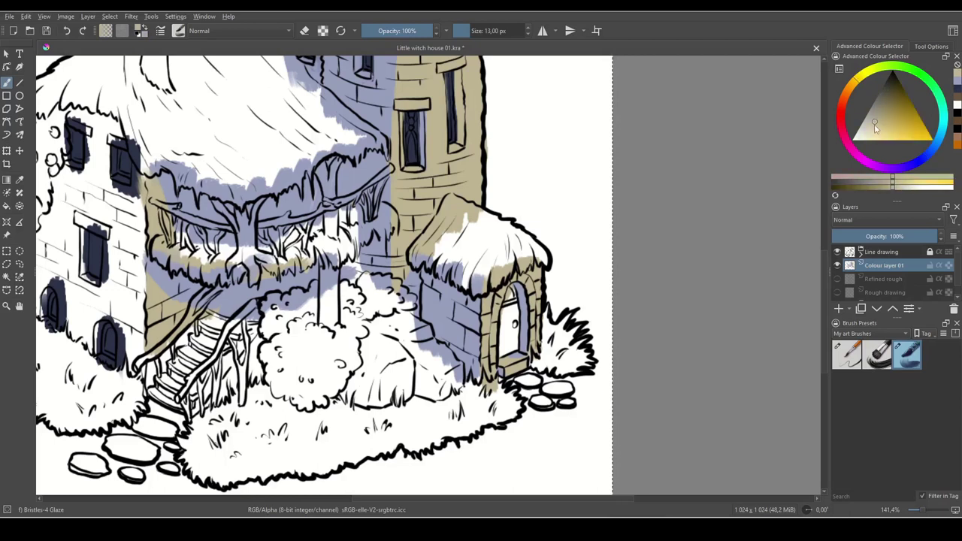
- Paint the left gable wall violet-blue around its two upper windows and down along the climbing plant, enlarging the brush to 20 px
key(x)
drag(470, 393, 699, 337)
drag(479, 266, 587, 363)
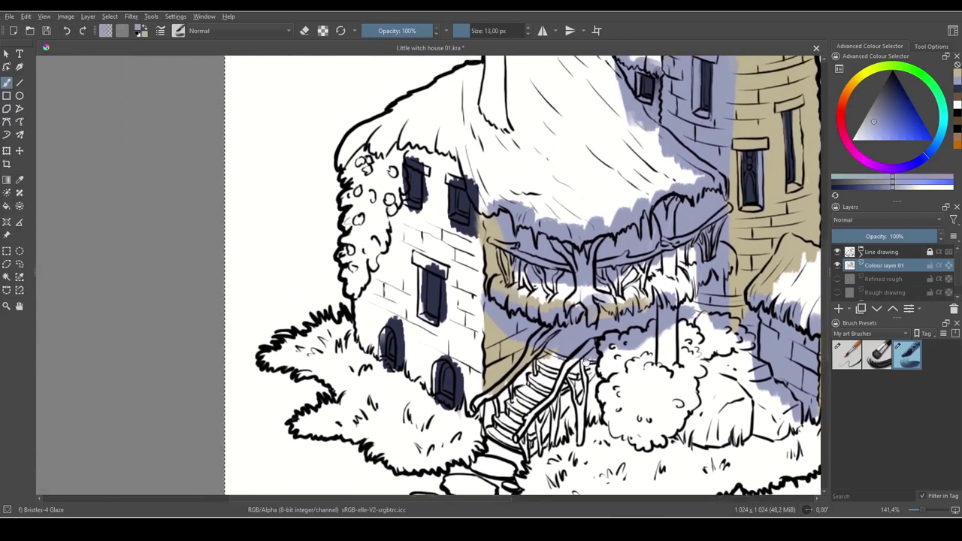
key(x)
key(x)
drag(434, 187, 404, 153)
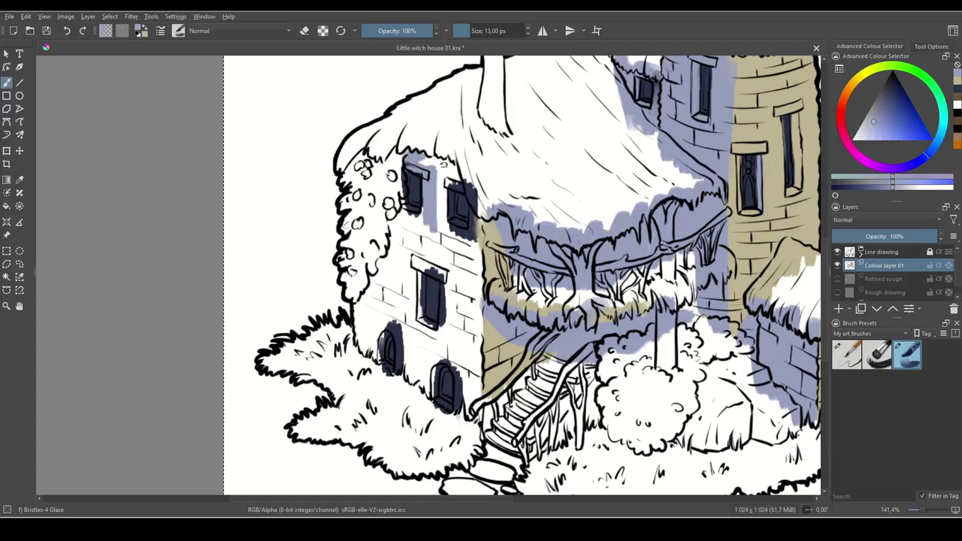
key(bracketright)
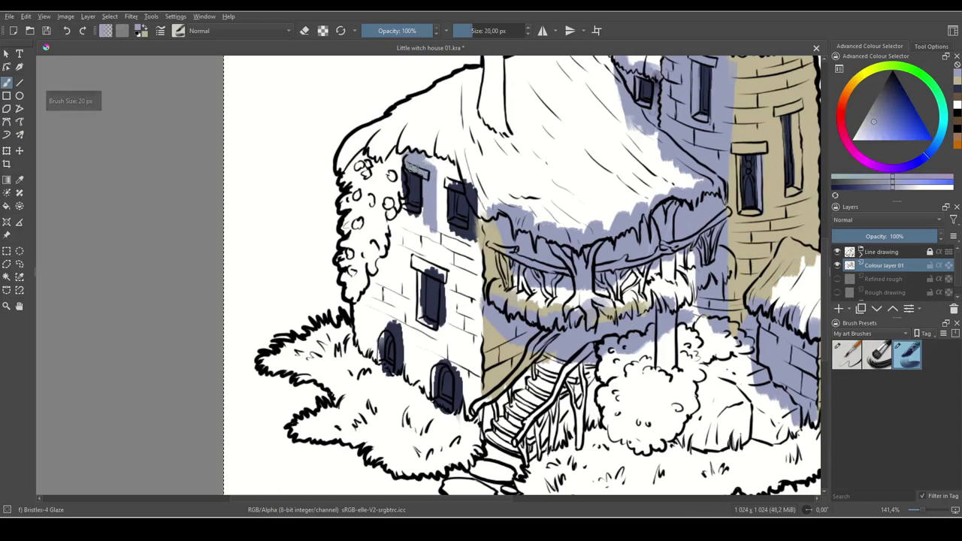
mouse_move(423, 154)
mouse_down()
mouse_move(434, 183)
mouse_move(461, 181)
mouse_move(456, 159)
mouse_move(467, 180)
mouse_move(437, 246)
mouse_up()
mouse_move(438, 194)
mouse_down()
mouse_move(442, 228)
mouse_move(465, 201)
mouse_up()
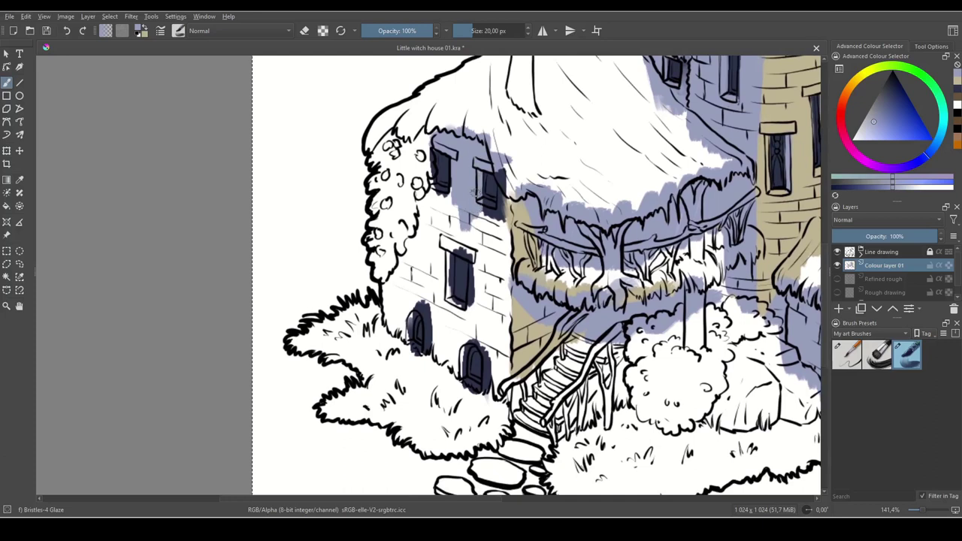
mouse_move(490, 207)
mouse_down()
mouse_move(431, 190)
mouse_move(429, 167)
mouse_move(429, 188)
mouse_move(469, 164)
mouse_up()
mouse_move(489, 129)
mouse_down()
mouse_move(474, 162)
mouse_move(455, 167)
mouse_move(418, 276)
mouse_move(425, 299)
mouse_move(431, 256)
mouse_move(434, 298)
mouse_move(438, 267)
mouse_up()
- Trim violet-blue around the gable wall's middle window, the two arched openings and the right corner with the brush at 12 px
key(bracketleft)
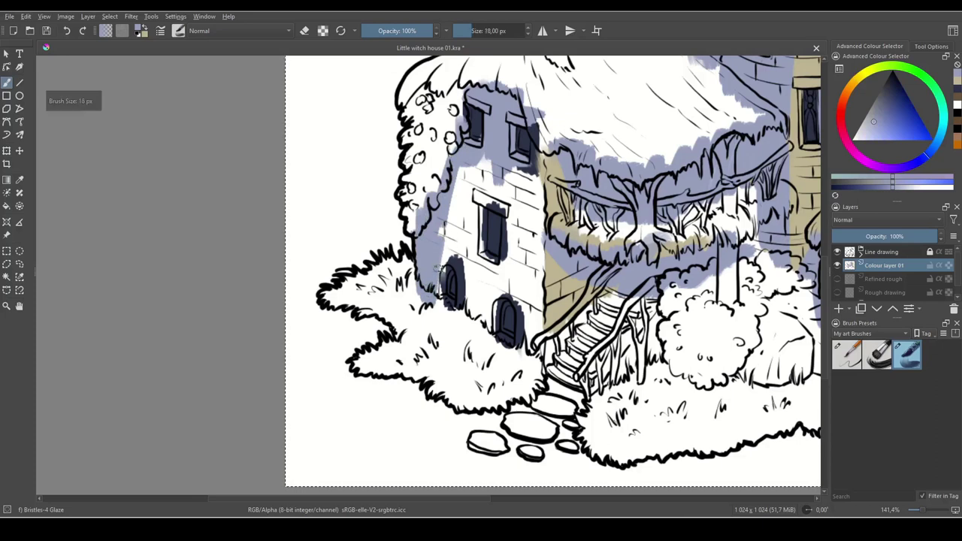
key(bracketleft)
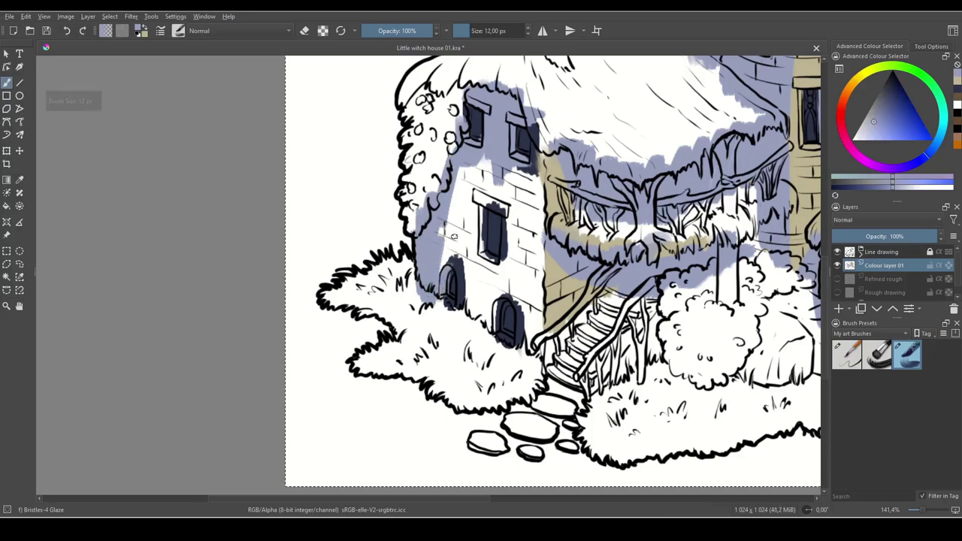
drag(446, 268, 451, 207)
drag(456, 251, 465, 271)
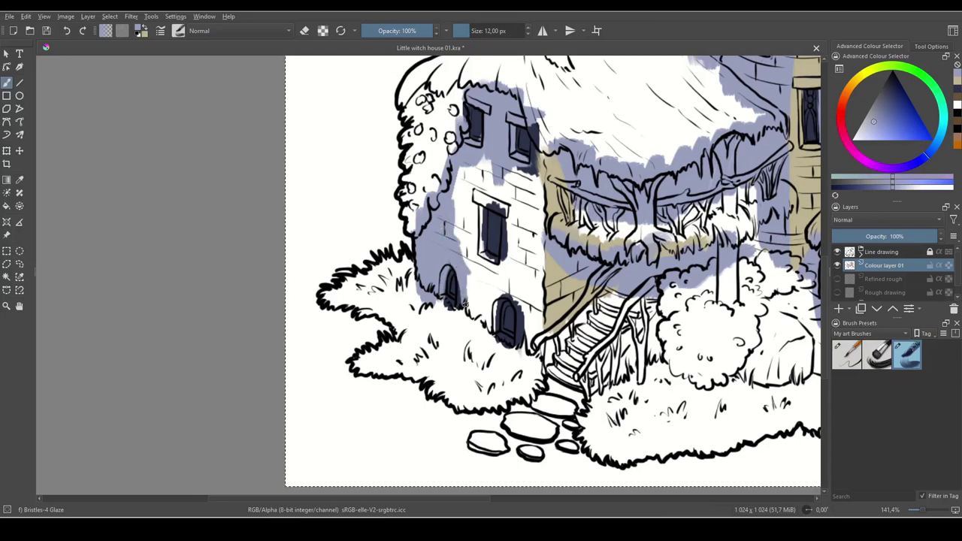
mouse_move(468, 272)
mouse_down()
mouse_move(480, 202)
mouse_move(484, 227)
mouse_up()
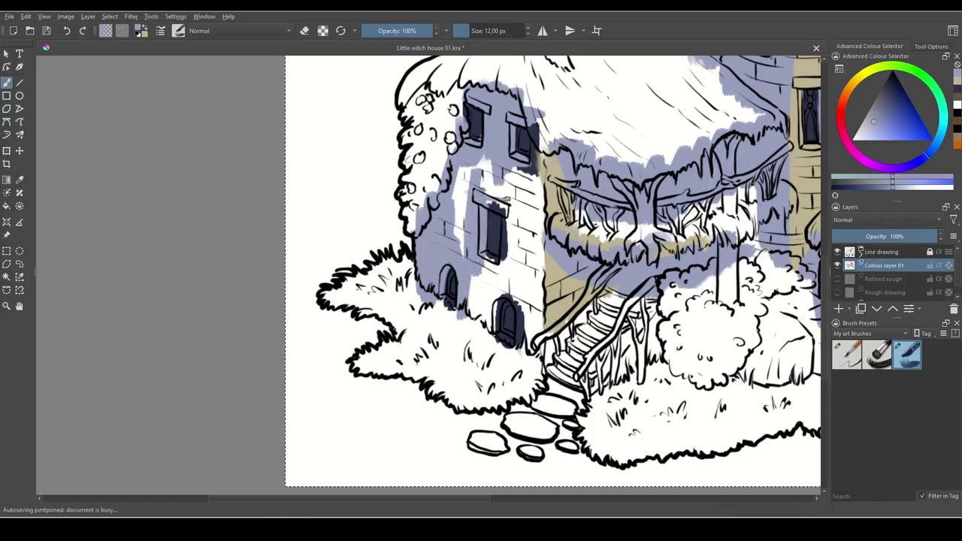
mouse_move(515, 197)
mouse_down()
mouse_move(509, 267)
mouse_move(509, 223)
mouse_up()
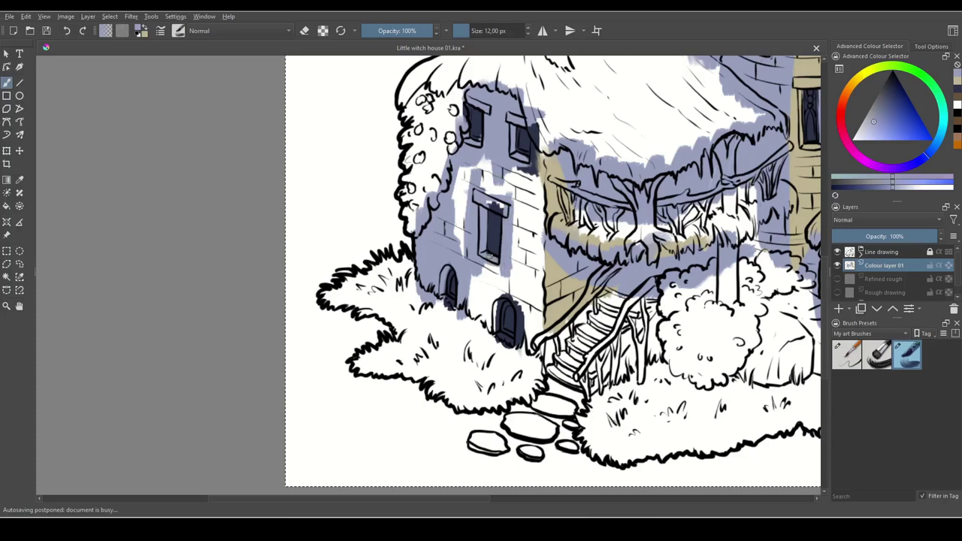
mouse_move(500, 287)
mouse_down()
mouse_move(494, 337)
mouse_move(504, 297)
mouse_move(493, 315)
mouse_move(515, 295)
mouse_move(514, 308)
mouse_move(504, 296)
mouse_move(515, 295)
mouse_move(519, 338)
mouse_up()
mouse_move(527, 304)
mouse_down()
mouse_move(533, 353)
mouse_move(538, 171)
mouse_up()
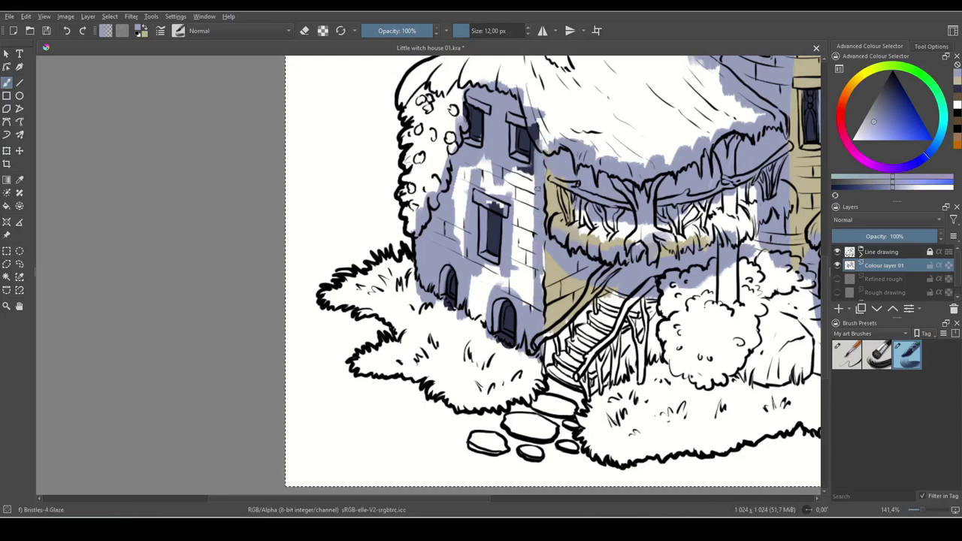
- Shade the wooden staircase and the area beneath it violet-blue and fill the white gaps left in the gable wall
ctrl+click(546, 260)
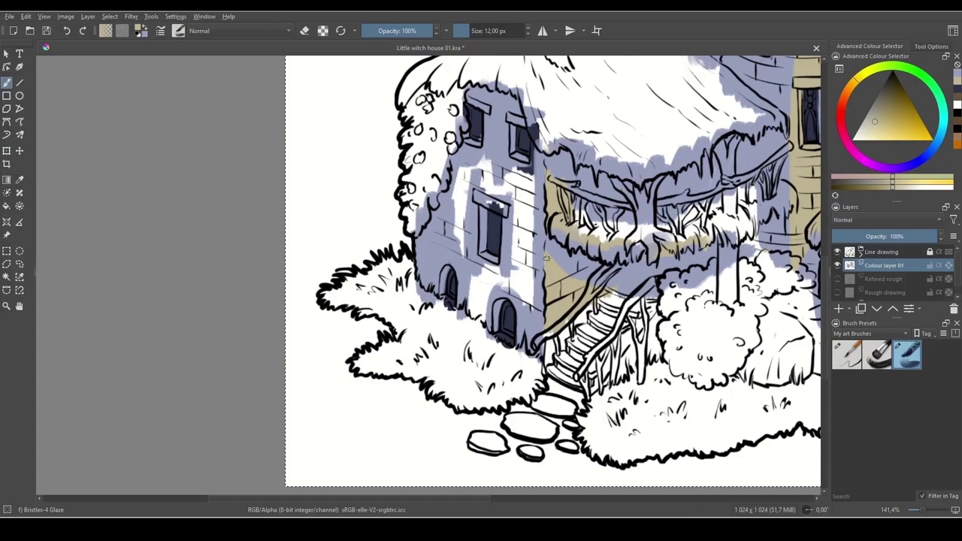
key(x)
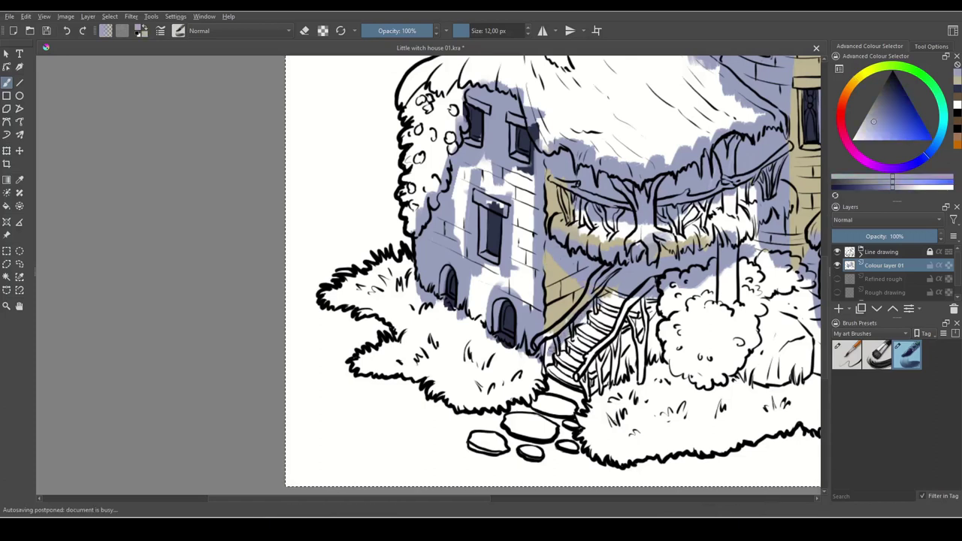
mouse_move(604, 298)
mouse_down()
mouse_move(561, 357)
mouse_move(623, 308)
mouse_move(576, 380)
mouse_move(582, 393)
mouse_up()
drag(561, 193, 600, 251)
mouse_move(493, 238)
mouse_down()
mouse_move(494, 296)
mouse_move(504, 241)
mouse_move(518, 379)
mouse_move(526, 331)
mouse_move(568, 296)
mouse_move(540, 336)
mouse_move(568, 355)
mouse_move(552, 347)
mouse_move(569, 226)
mouse_move(574, 259)
mouse_move(534, 253)
mouse_move(539, 263)
mouse_move(523, 218)
mouse_move(556, 225)
mouse_move(543, 229)
mouse_up()
- Cover the dark spill beside the upper window and touch up the wall and stair foot in violet-blue at 20 px
key(bracketright)
key(bracketright)
key(bracketright)
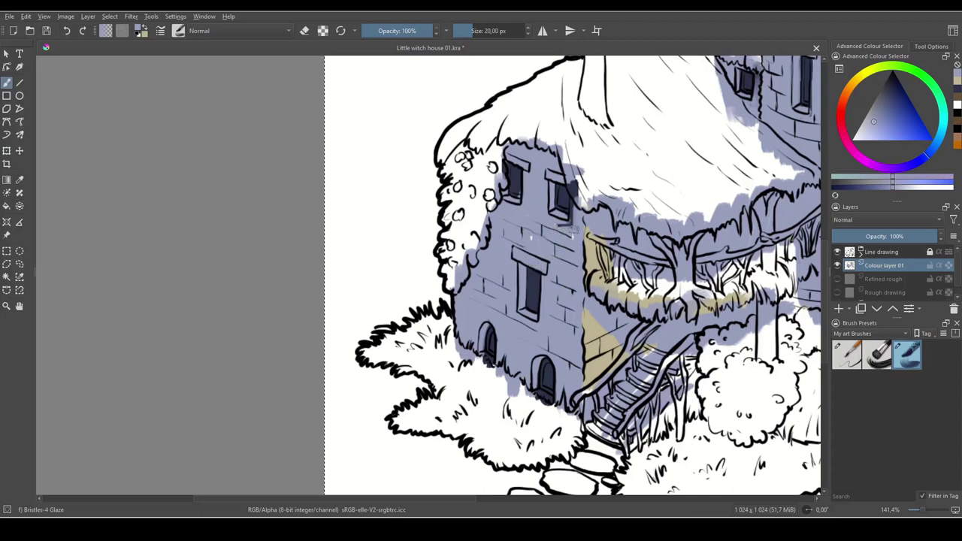
drag(579, 181, 574, 213)
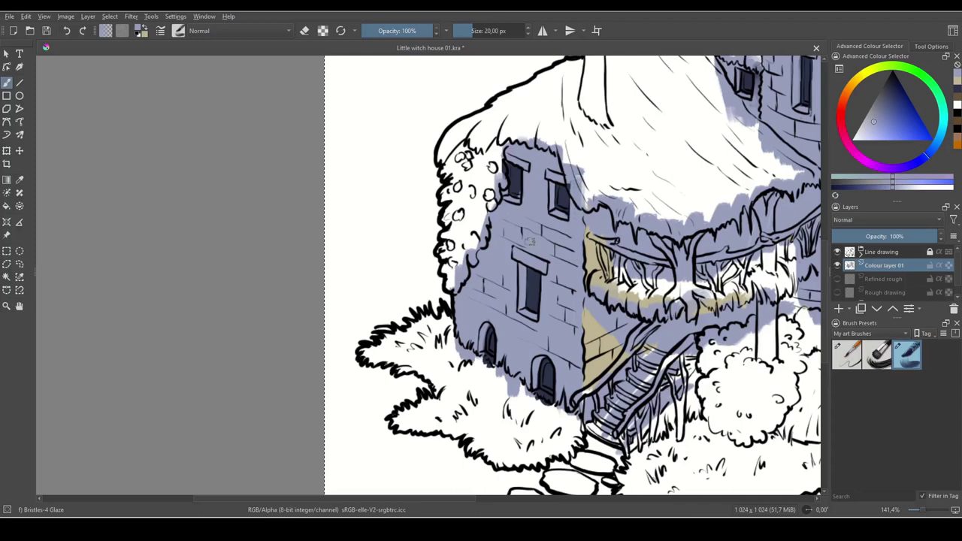
drag(622, 369, 421, 331)
drag(636, 400, 658, 447)
mouse_move(666, 271)
mouse_down()
mouse_move(656, 430)
mouse_move(672, 263)
mouse_up()
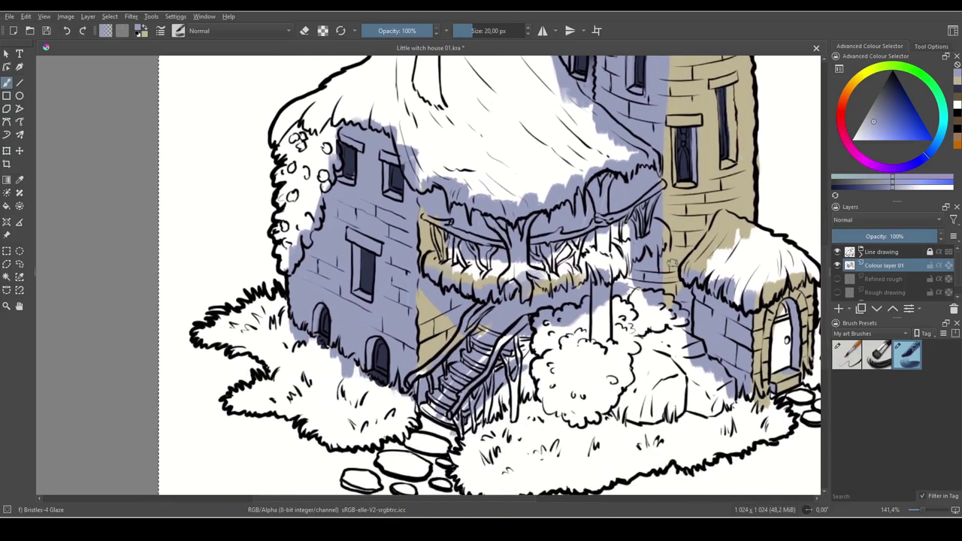
- Rename Colour layer 01 to "Walls base colour"
key(1)
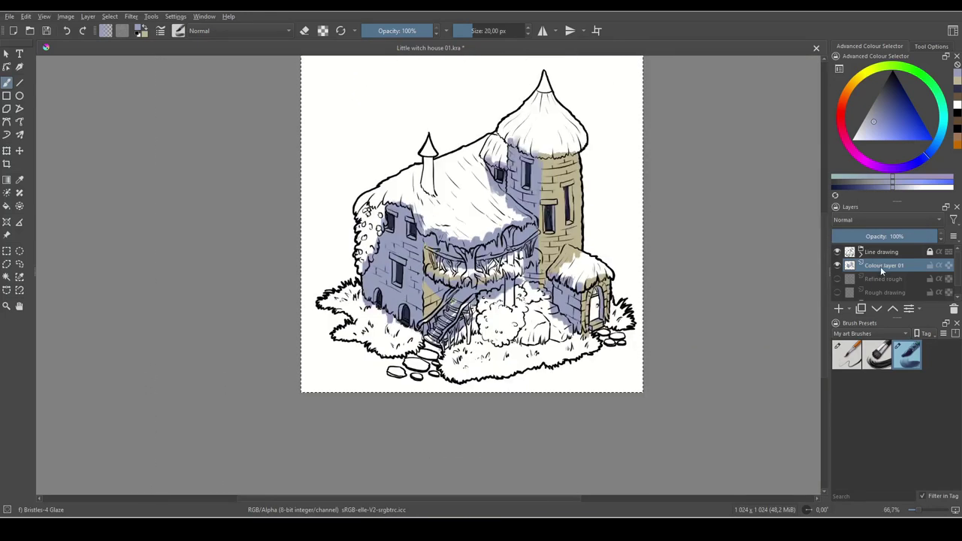
double_click(882, 268)
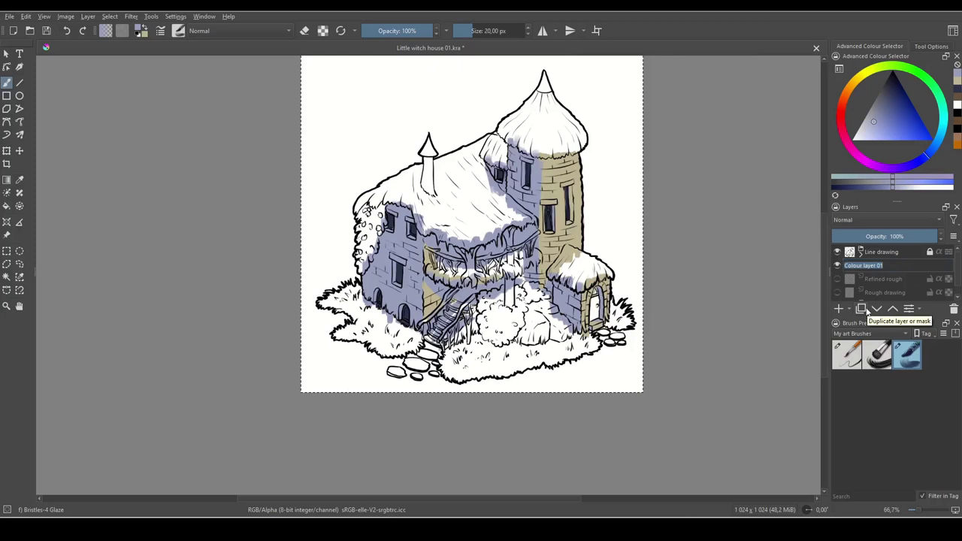
text(Walls base colour)
key(Return)
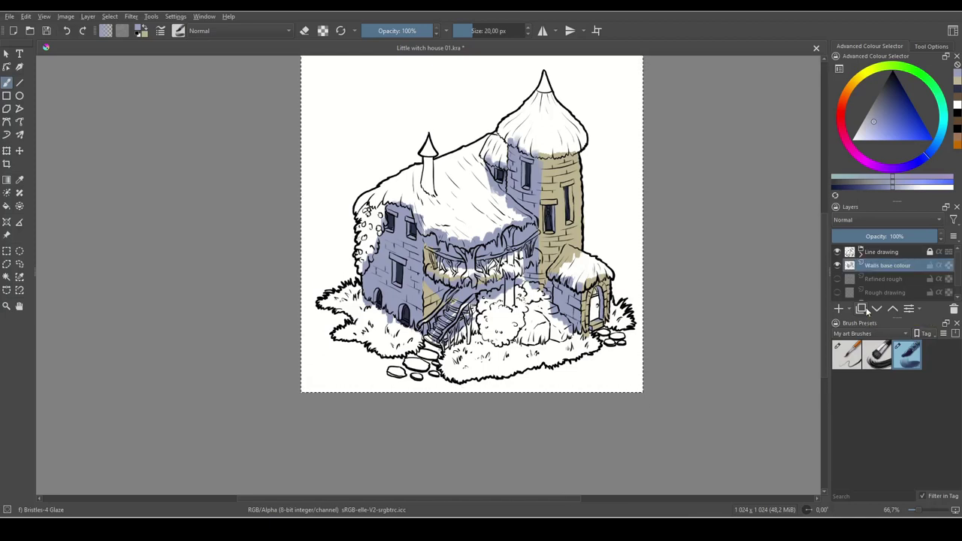
- Add a paint layer above the walls layer and name it "Roof base colour"
click(840, 309)
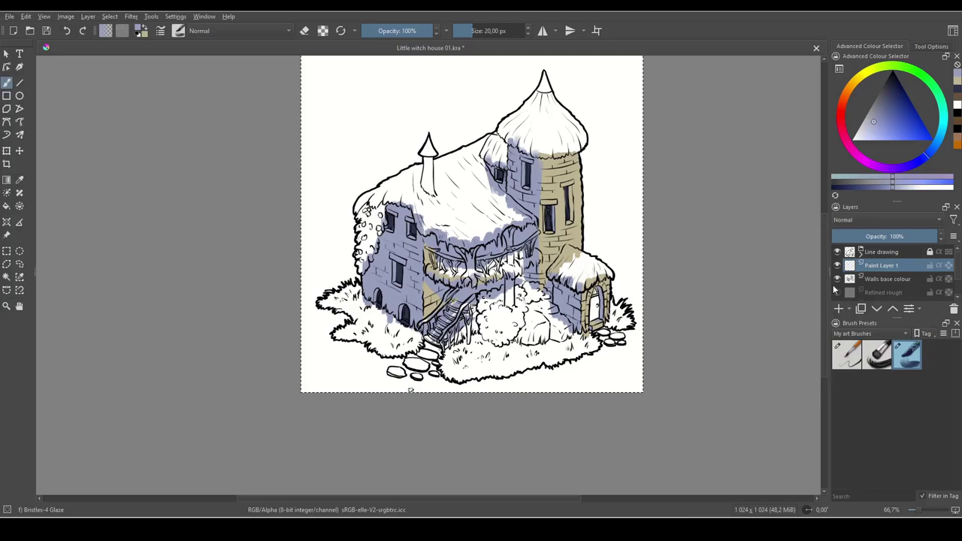
double_click(877, 265)
text(Roof bas)
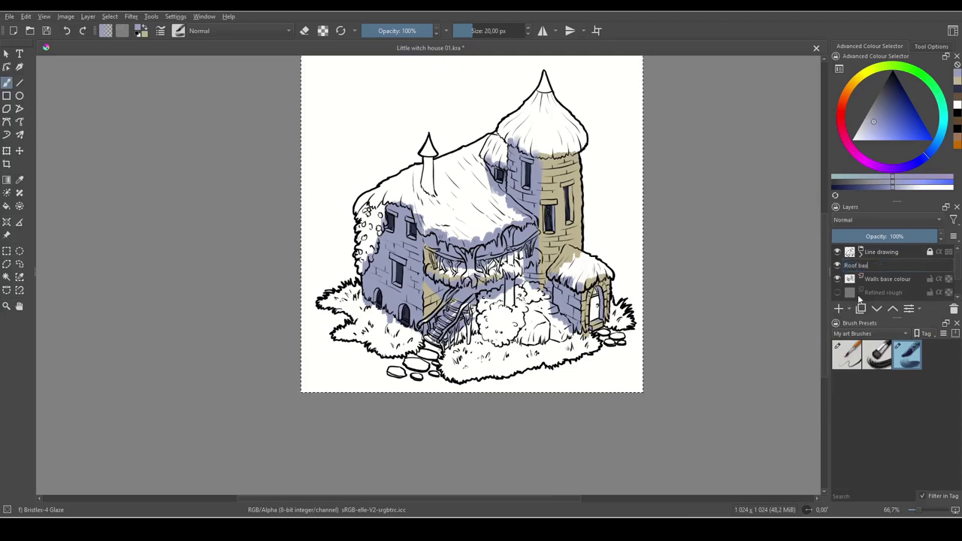
text(e colo)
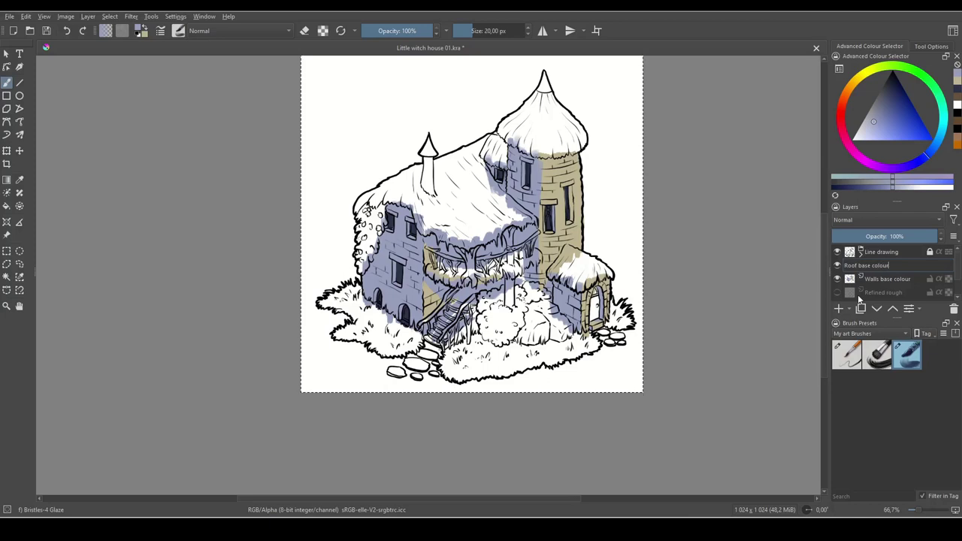
text(ur)
key(Return)
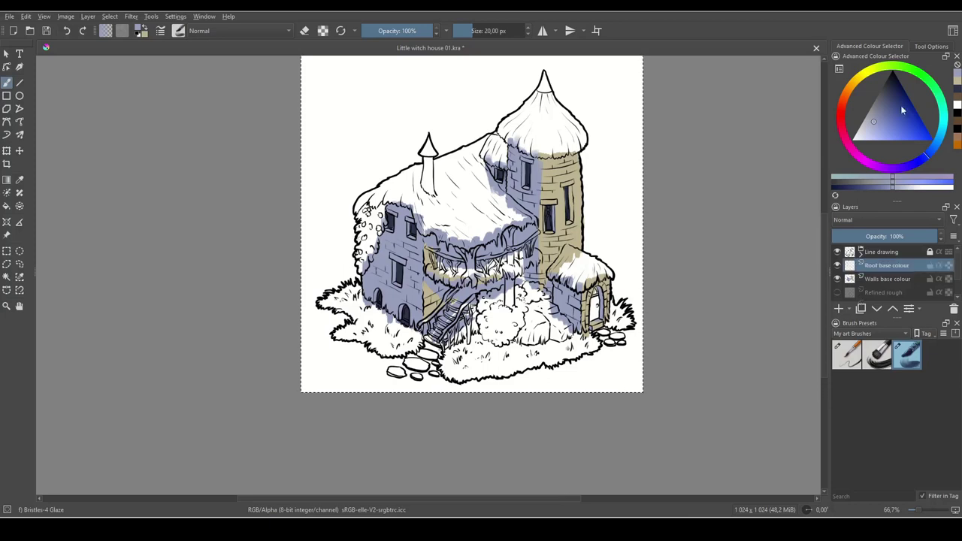
- Mix a dark brown, test it with a swatch on the main roof, and derive a lighter brown from that swatch
click(851, 95)
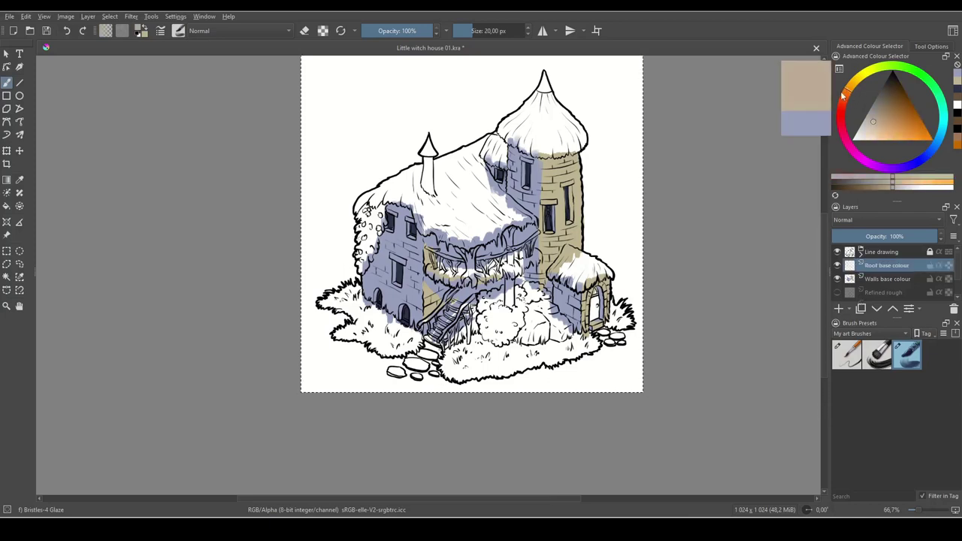
mouse_move(879, 112)
mouse_down()
mouse_move(893, 117)
mouse_move(885, 102)
mouse_move(894, 93)
mouse_move(894, 102)
mouse_move(850, 89)
mouse_move(893, 96)
mouse_up()
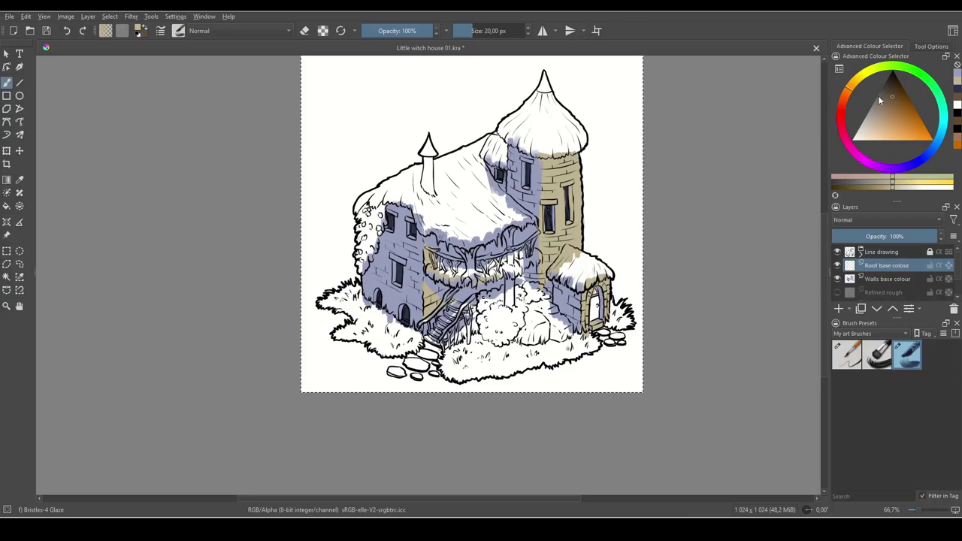
drag(458, 180, 464, 202)
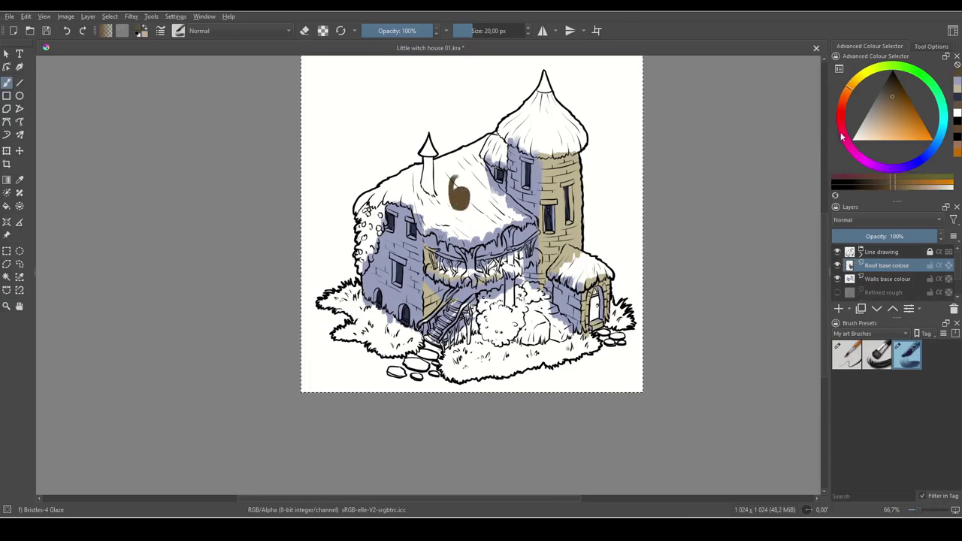
key(x)
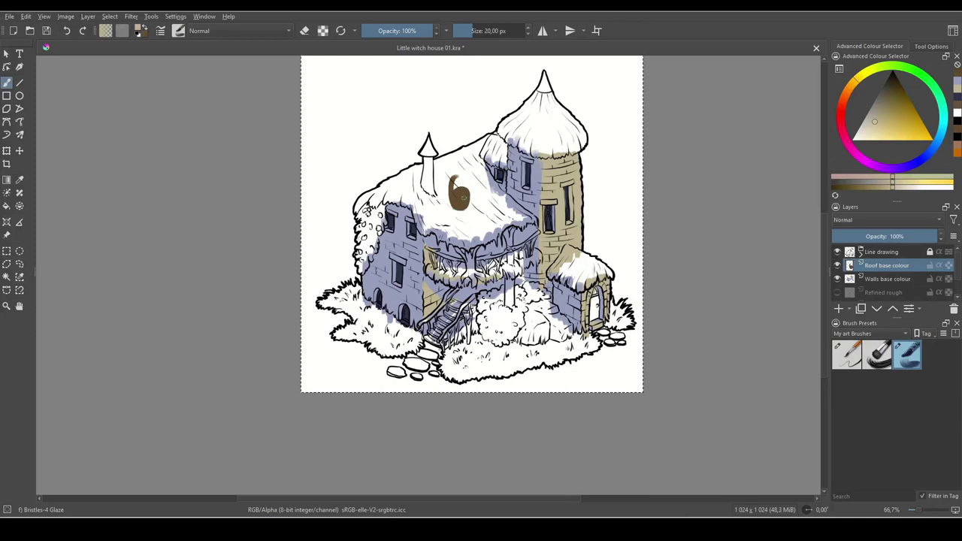
ctrl+click(462, 197)
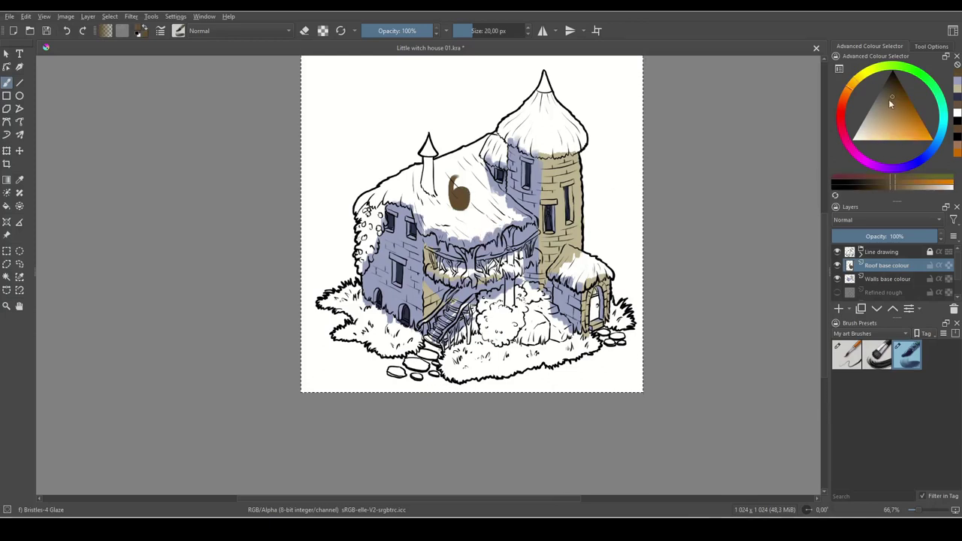
drag(894, 97, 889, 108)
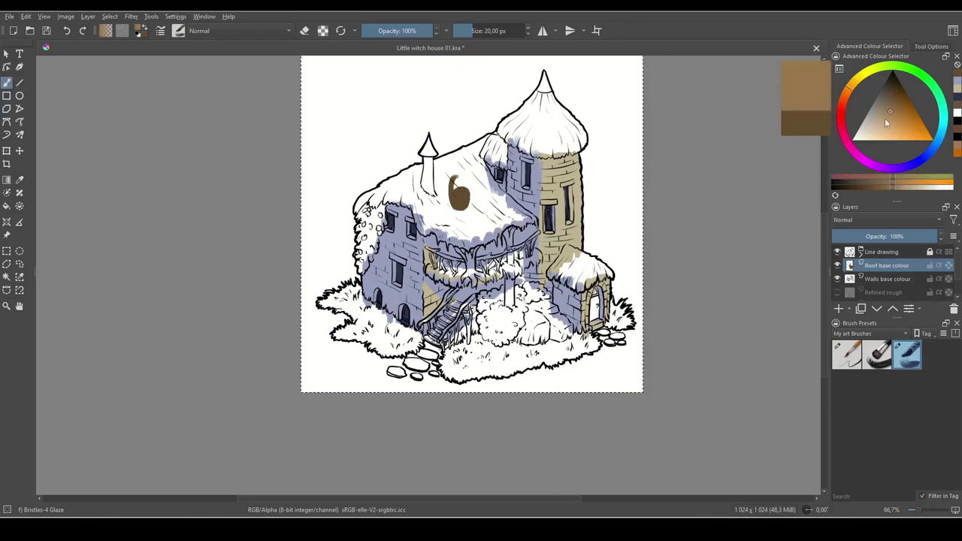
- Mix a dark muted blue-violet as the roof's shadow colour and adjust the medium brown kept as its light counterpart
key(x)
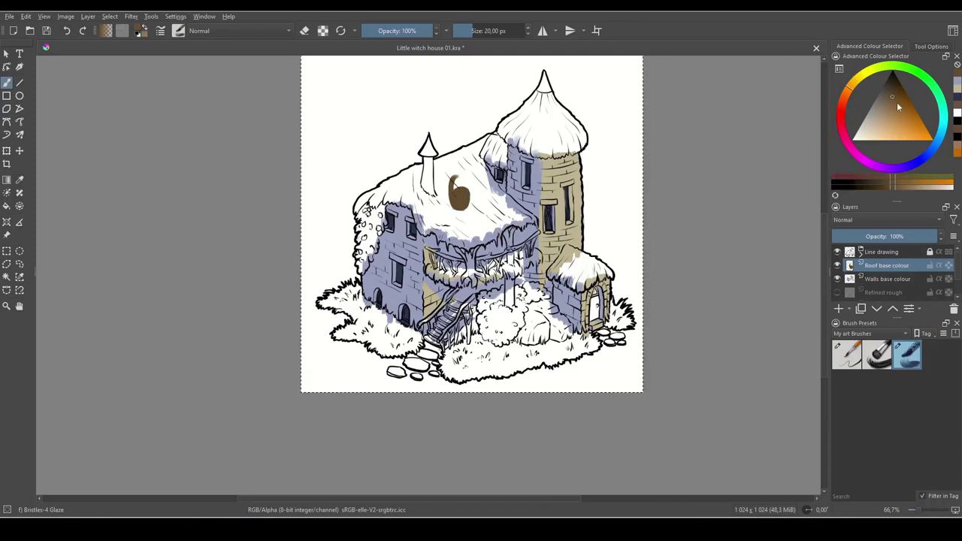
click(890, 91)
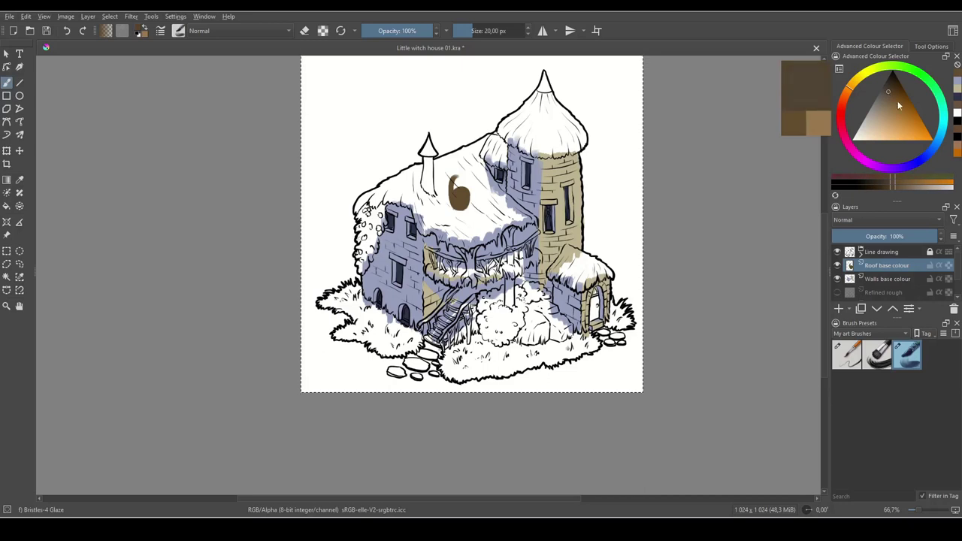
drag(853, 115, 924, 164)
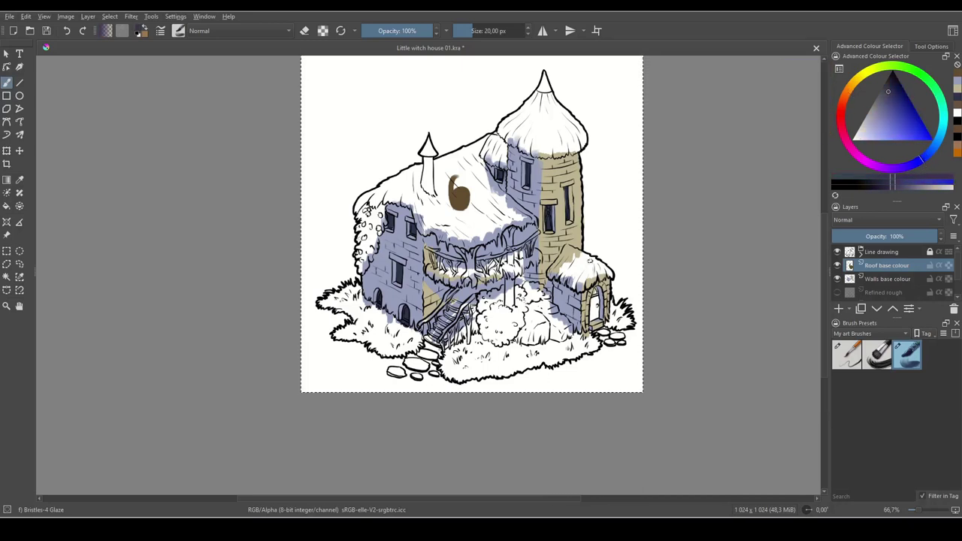
key(x)
click(893, 109)
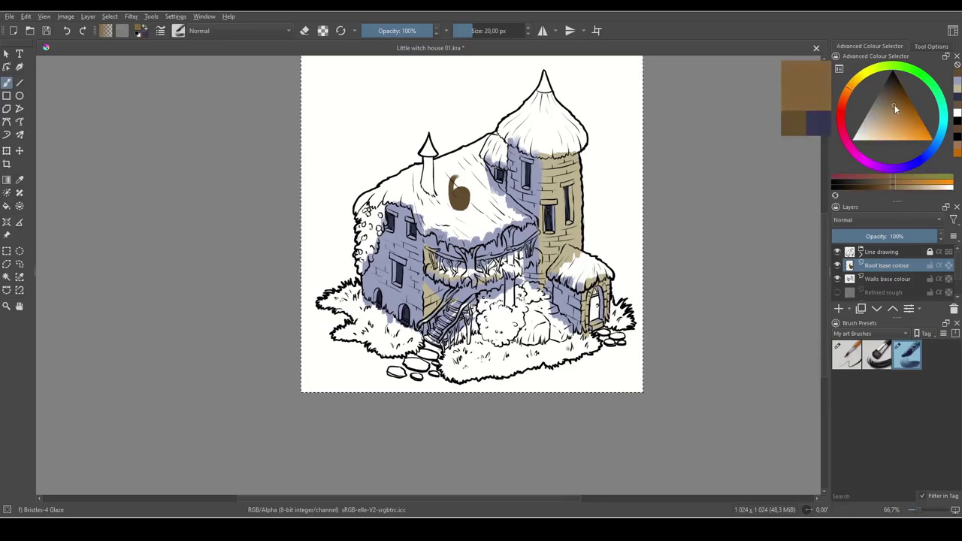
key(x)
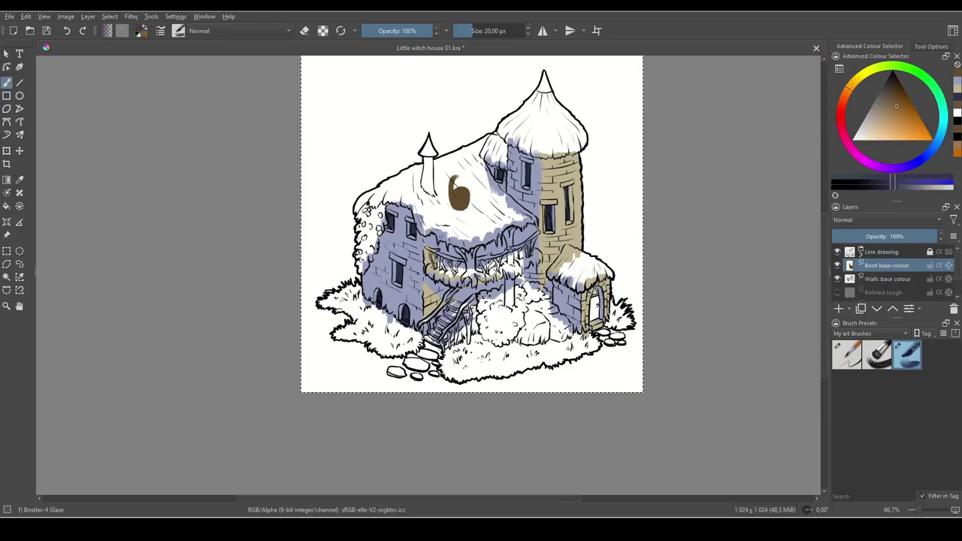
click(924, 160)
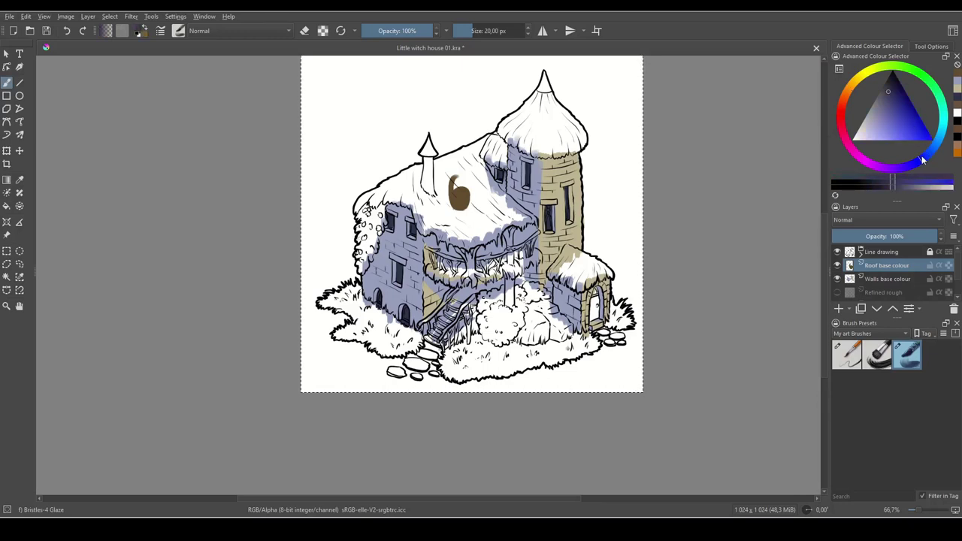
click(924, 159)
click(886, 91)
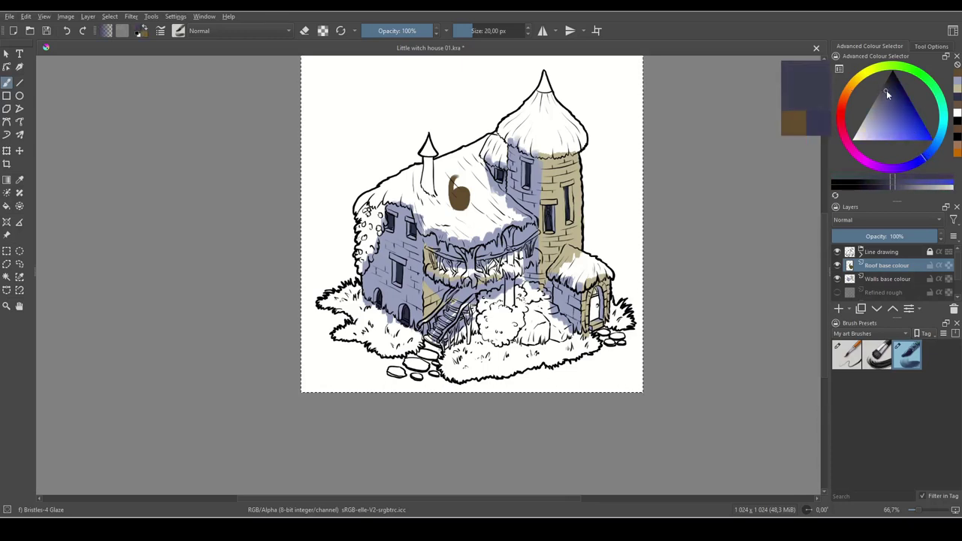
- Compare the dark violet with the medium brown by painting small test swatches of both on the main roof
key(x)
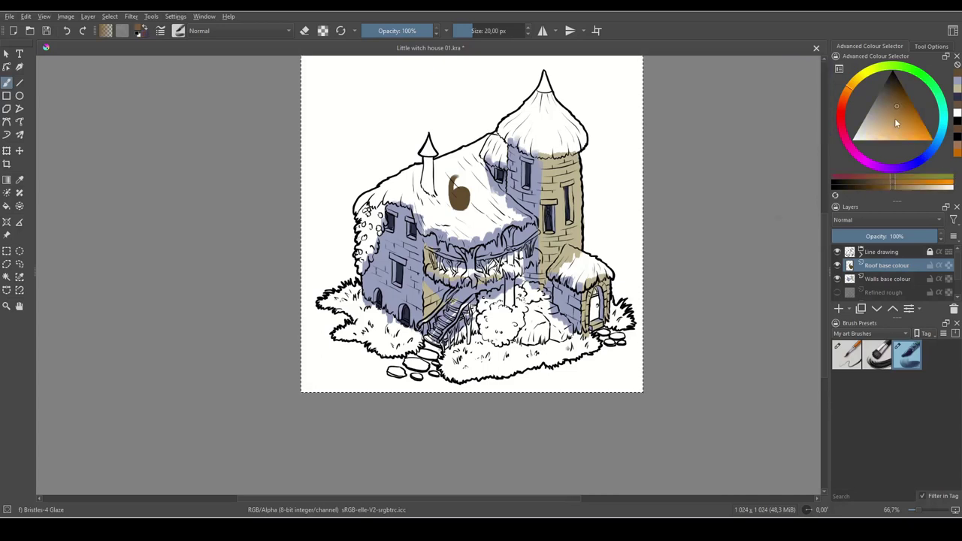
key(x)
key(x)
key(x)
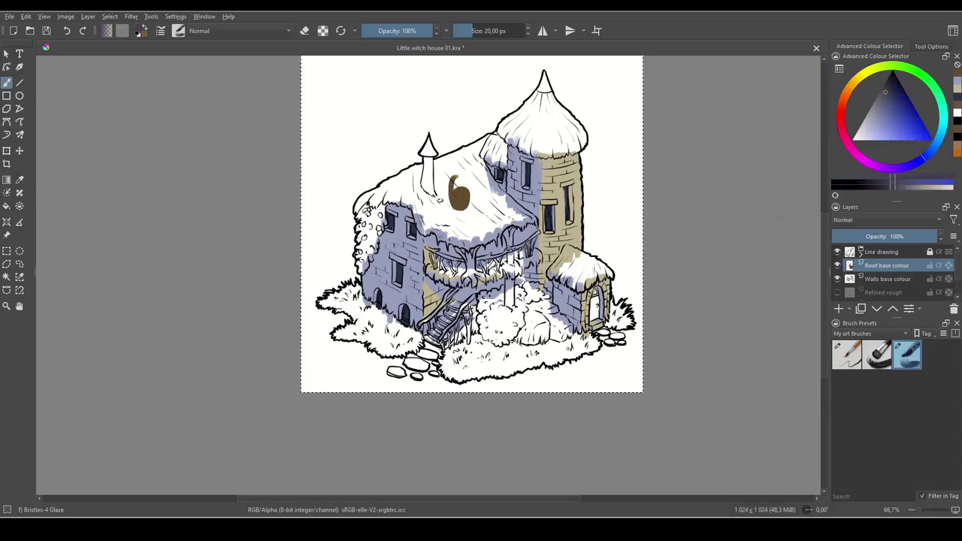
key(x)
drag(437, 207, 451, 217)
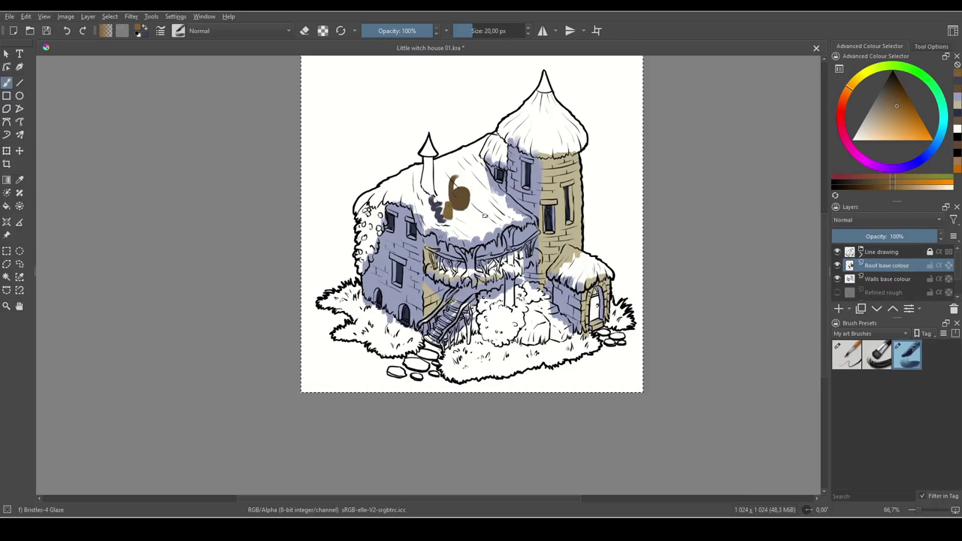
- Enlarge the brush to 38 px and paint the lit right half of the tower roof medium brown
scroll(478, 223, up, 5)
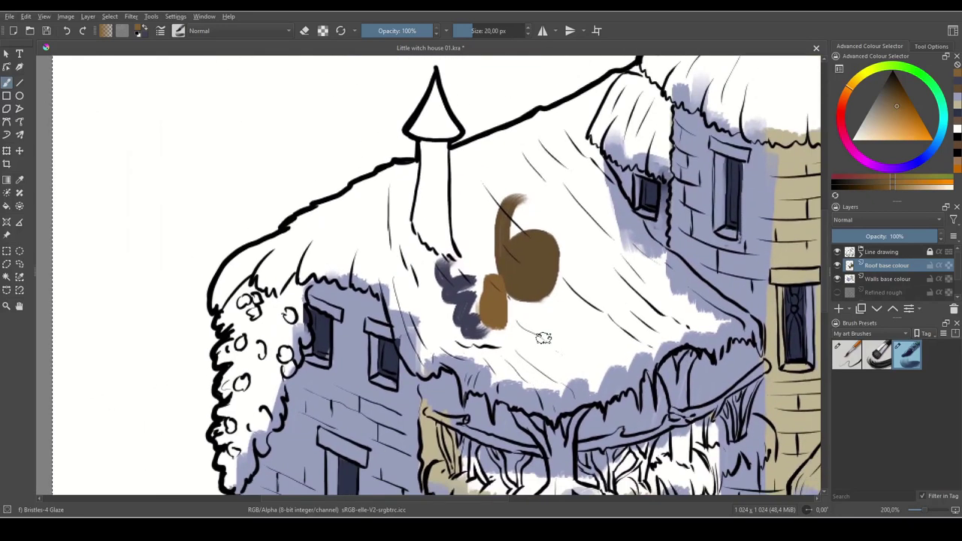
scroll(526, 327, down, 1)
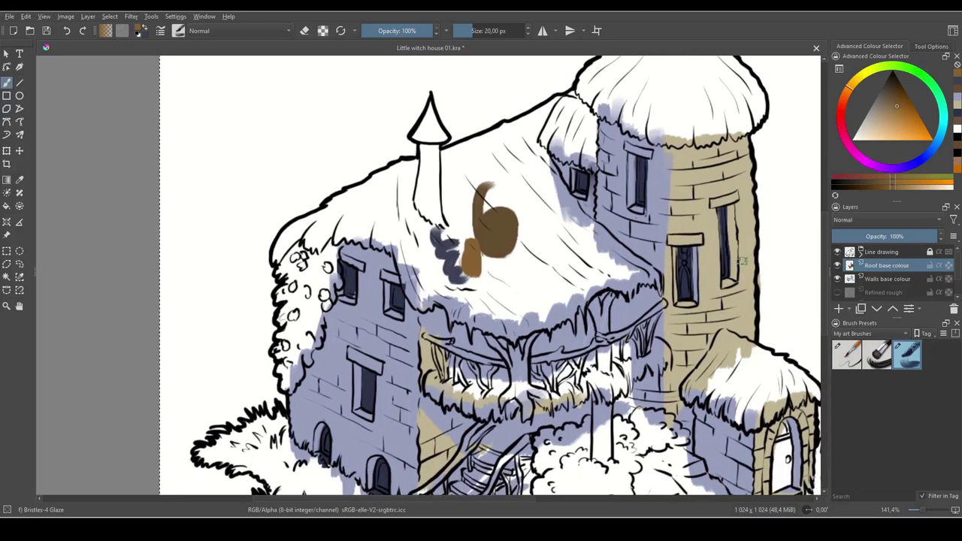
key(bracketright)
key(bracketright)
key(bracketright)
key(bracketright)
key(bracketright)
key(bracketright)
key(bracketright)
key(bracketright)
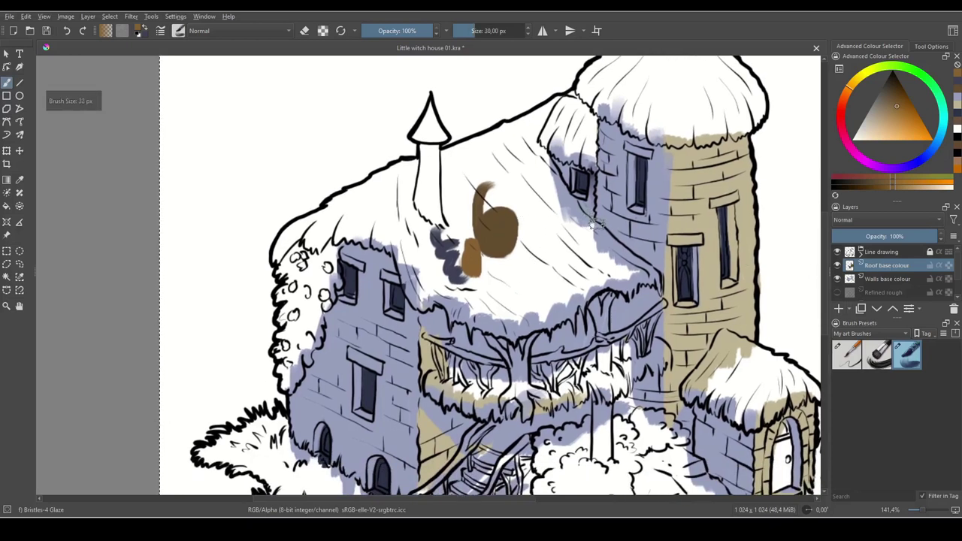
drag(724, 176, 627, 294)
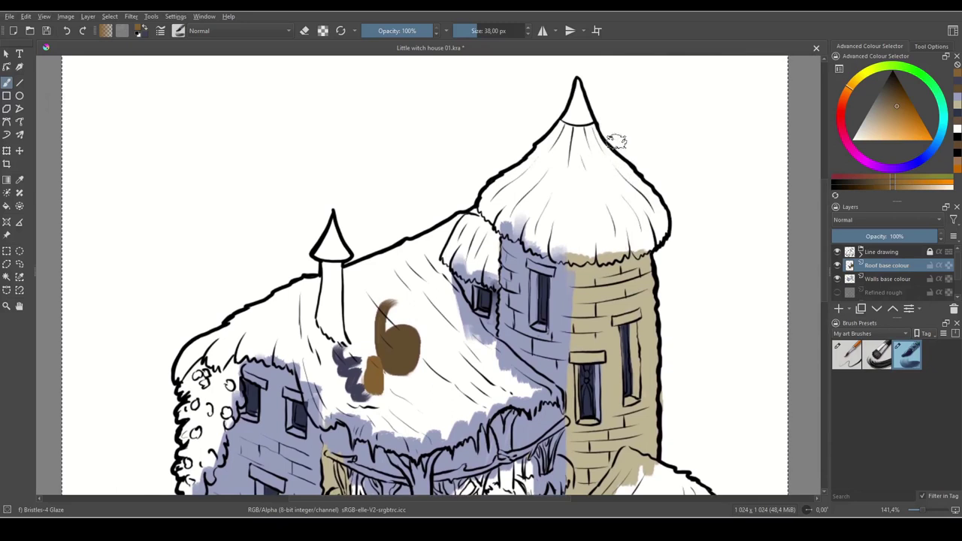
key(x)
drag(581, 118, 661, 227)
key(x)
mouse_move(603, 133)
mouse_down()
mouse_move(646, 186)
mouse_move(618, 176)
mouse_move(666, 231)
mouse_up()
drag(624, 151, 667, 248)
drag(647, 216, 647, 205)
drag(582, 106, 648, 246)
drag(589, 137, 637, 238)
drag(579, 94, 629, 249)
mouse_move(620, 206)
mouse_down()
mouse_move(639, 259)
mouse_move(615, 190)
mouse_up()
mouse_move(577, 86)
mouse_down()
mouse_move(583, 143)
mouse_move(624, 256)
mouse_up()
drag(576, 106, 608, 229)
mouse_move(576, 122)
mouse_down()
mouse_move(590, 239)
mouse_move(580, 242)
mouse_up()
drag(577, 162, 578, 234)
- Paint the shaded left half of the tower roof dark violet down to the thatch edge
drag(555, 134, 525, 167)
key(x)
drag(571, 112, 488, 214)
drag(519, 154, 496, 226)
drag(579, 90, 499, 207)
mouse_move(511, 192)
mouse_down()
mouse_move(541, 170)
mouse_move(508, 237)
mouse_up()
drag(579, 113, 519, 252)
drag(541, 192, 523, 241)
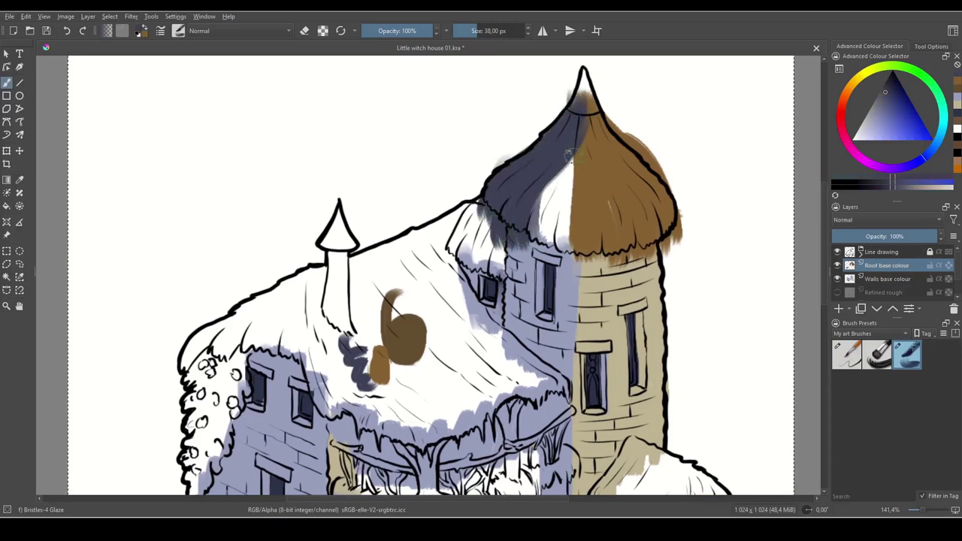
drag(583, 130, 553, 181)
drag(569, 166, 542, 252)
drag(559, 188, 545, 255)
drag(578, 134, 569, 247)
drag(566, 164, 566, 259)
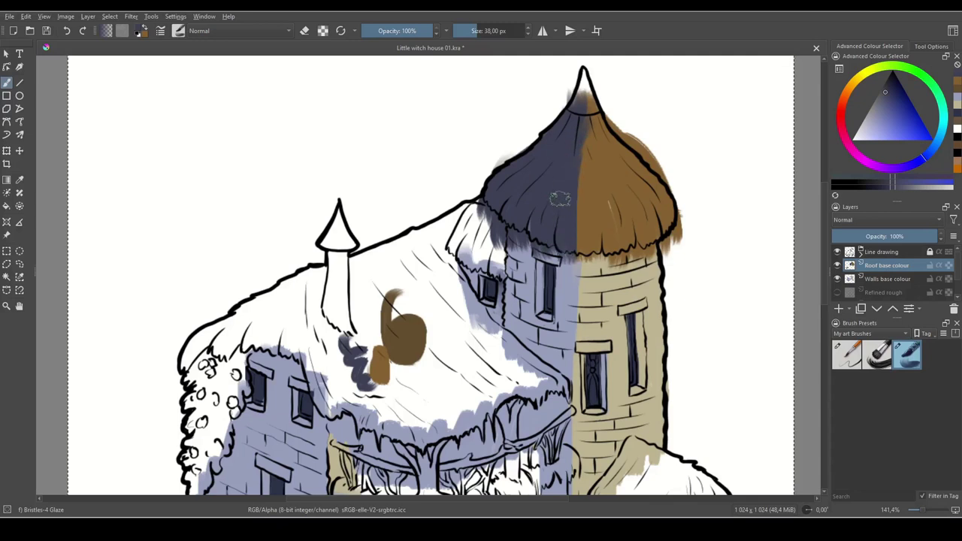
- Refine the boundary between brown and violet on the tower roof and touch up the area beneath its tip
mouse_move(584, 114)
mouse_down()
mouse_move(595, 246)
mouse_move(579, 108)
mouse_move(582, 259)
mouse_up()
key(x)
key(x)
mouse_move(583, 98)
mouse_down()
mouse_move(565, 245)
mouse_move(549, 248)
mouse_move(574, 232)
mouse_up()
key(x)
drag(577, 156, 560, 250)
key(x)
drag(586, 144, 579, 245)
drag(545, 134, 527, 163)
drag(586, 94, 577, 111)
drag(554, 157, 582, 91)
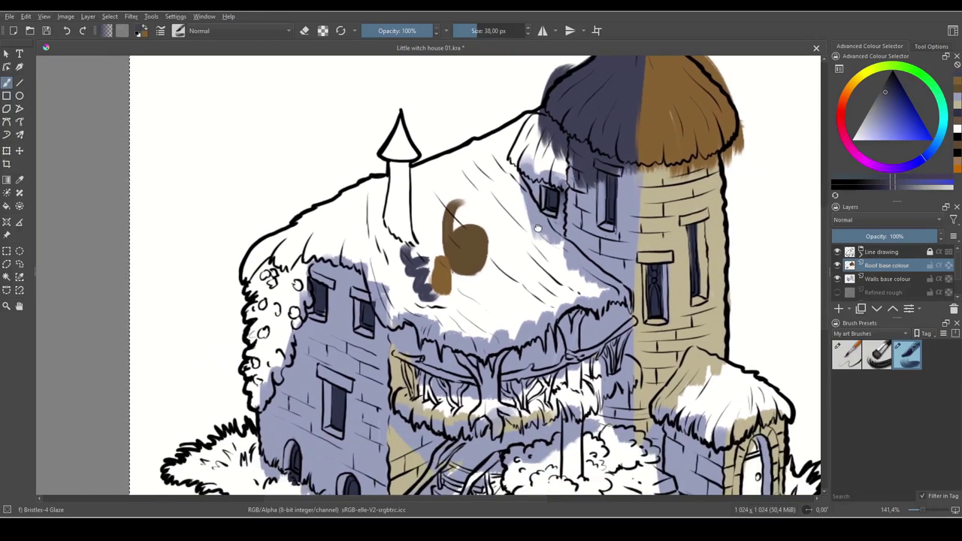
- Paint the small dormer roof beside the tower dark violet, with its shadow at the adjoining main roof
drag(545, 117, 513, 180)
drag(529, 141, 573, 194)
key(x)
mouse_move(505, 118)
mouse_down()
mouse_move(526, 125)
mouse_move(488, 154)
mouse_move(556, 225)
mouse_move(552, 242)
mouse_move(601, 281)
mouse_move(510, 141)
mouse_move(513, 155)
mouse_move(517, 127)
mouse_move(543, 120)
mouse_move(530, 135)
mouse_move(537, 154)
mouse_up()
key(x)
key(x)
- Paint the main roof's upper slope brown from the ridge down to the eave corner beside the tower
drag(467, 141, 595, 287)
drag(522, 227, 625, 310)
drag(611, 276, 634, 311)
drag(580, 248, 636, 314)
drag(584, 270, 647, 273)
mouse_move(497, 127)
mouse_down()
mouse_move(594, 245)
mouse_move(635, 327)
mouse_up()
drag(594, 245, 661, 319)
mouse_move(502, 169)
mouse_down()
mouse_move(579, 263)
mouse_move(514, 197)
mouse_up()
drag(646, 293, 650, 292)
drag(495, 183, 590, 275)
mouse_move(470, 147)
mouse_down()
mouse_move(511, 211)
mouse_move(503, 172)
mouse_move(540, 245)
mouse_move(617, 307)
mouse_move(695, 321)
mouse_move(513, 226)
mouse_up()
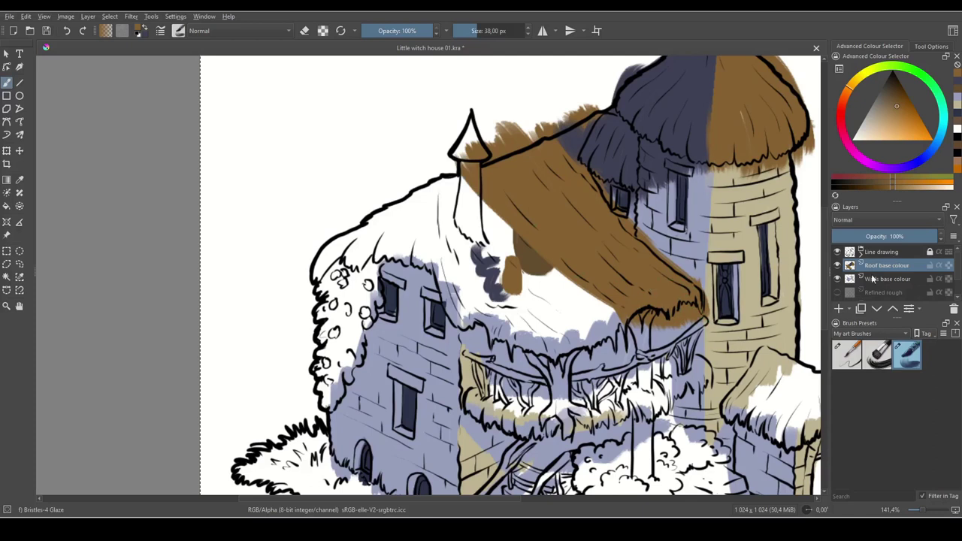
- Fill the remaining lit slope of the main roof brown, covering the test swatches and the front eave
drag(474, 195, 511, 244)
mouse_move(452, 178)
mouse_down()
mouse_move(494, 263)
mouse_move(481, 300)
mouse_move(445, 226)
mouse_move(460, 325)
mouse_move(464, 288)
mouse_move(518, 346)
mouse_move(520, 328)
mouse_move(561, 302)
mouse_up()
mouse_move(548, 260)
mouse_down()
mouse_move(524, 201)
mouse_move(513, 303)
mouse_up()
drag(462, 242, 489, 302)
mouse_move(472, 177)
mouse_down()
mouse_move(532, 303)
mouse_move(492, 255)
mouse_up()
mouse_move(495, 204)
mouse_down()
mouse_move(537, 285)
mouse_move(594, 271)
mouse_move(613, 293)
mouse_move(546, 295)
mouse_up()
drag(515, 239, 543, 304)
drag(565, 255, 585, 306)
drag(521, 226, 643, 265)
- Paint the main roof's shaded side slope above the left wall dark violet, down to the ivy
key(x)
mouse_move(532, 172)
mouse_down()
mouse_move(462, 212)
mouse_move(403, 265)
mouse_move(488, 225)
mouse_move(493, 240)
mouse_move(526, 252)
mouse_move(535, 244)
mouse_up()
mouse_move(496, 186)
mouse_down()
mouse_move(455, 252)
mouse_move(522, 220)
mouse_move(536, 180)
mouse_move(538, 252)
mouse_up()
ctrl+click(543, 180)
drag(543, 155, 557, 154)
drag(533, 154, 531, 265)
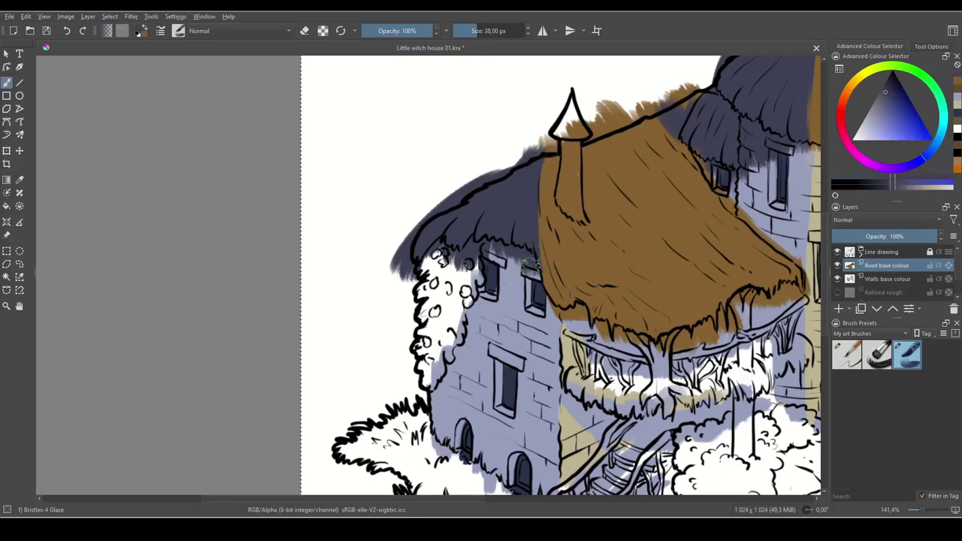
mouse_move(505, 171)
mouse_down()
mouse_move(416, 275)
mouse_move(434, 280)
mouse_up()
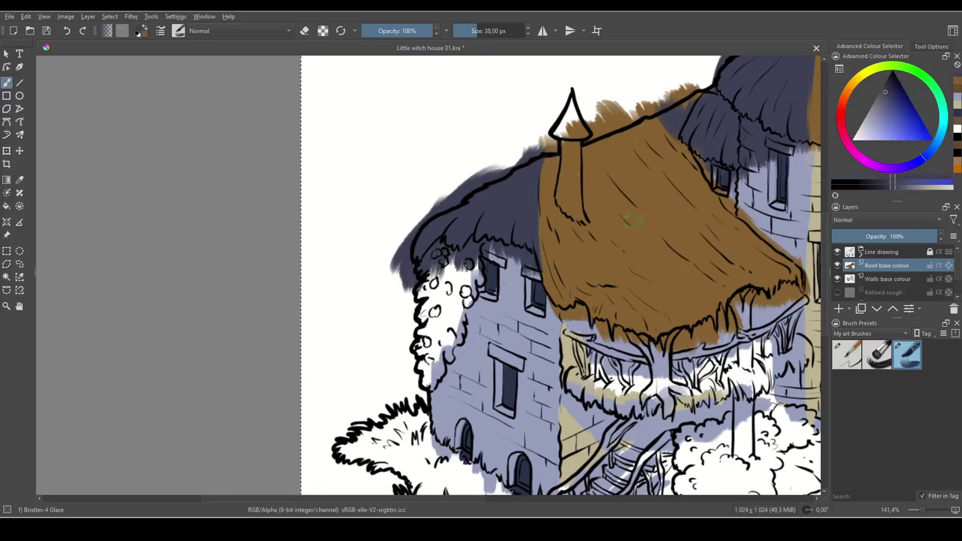
- Sample the roof brown and touch up the main roof's edges and the tower roof's lower fringe
drag(626, 189, 510, 195)
ctrl+click(464, 155)
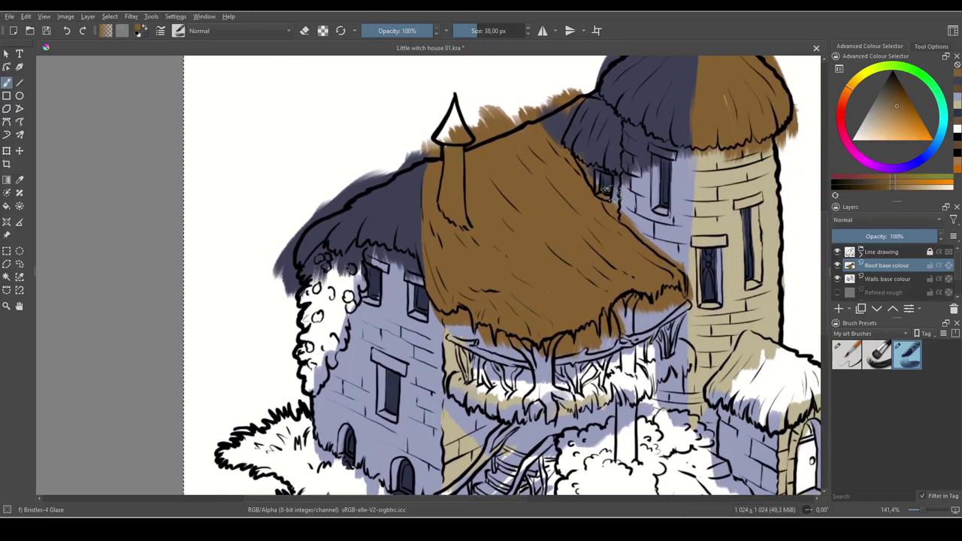
drag(612, 193, 480, 326)
drag(576, 283, 613, 288)
drag(588, 246, 604, 183)
mouse_move(606, 230)
mouse_down()
mouse_move(589, 245)
mouse_move(579, 235)
mouse_up()
drag(610, 170, 604, 192)
drag(629, 145, 651, 185)
drag(595, 80, 627, 123)
mouse_move(663, 181)
mouse_down()
mouse_move(675, 228)
mouse_move(668, 234)
mouse_up()
mouse_move(584, 387)
mouse_down()
mouse_move(659, 280)
mouse_move(660, 293)
mouse_up()
drag(574, 350, 576, 325)
key(x)
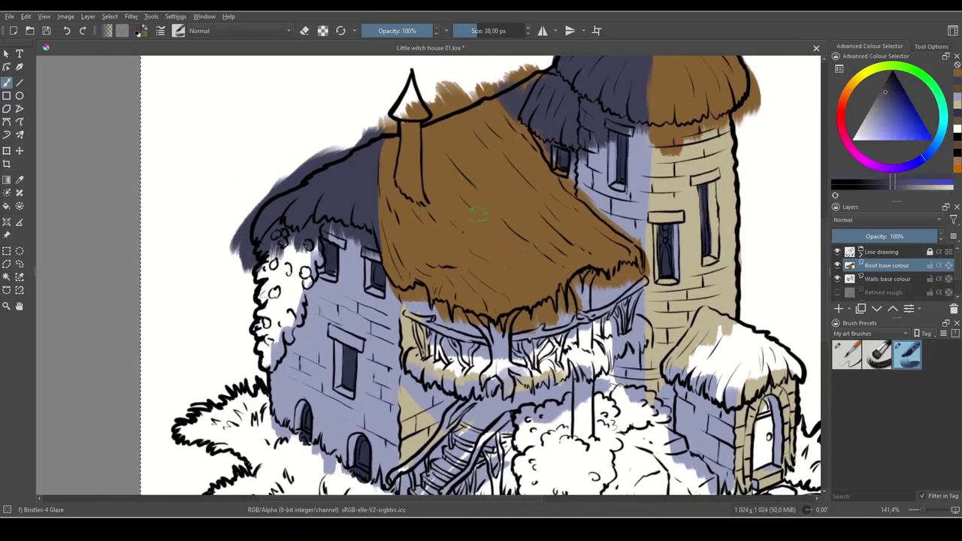
drag(478, 225, 532, 297)
key(x)
key(ctrl+z)
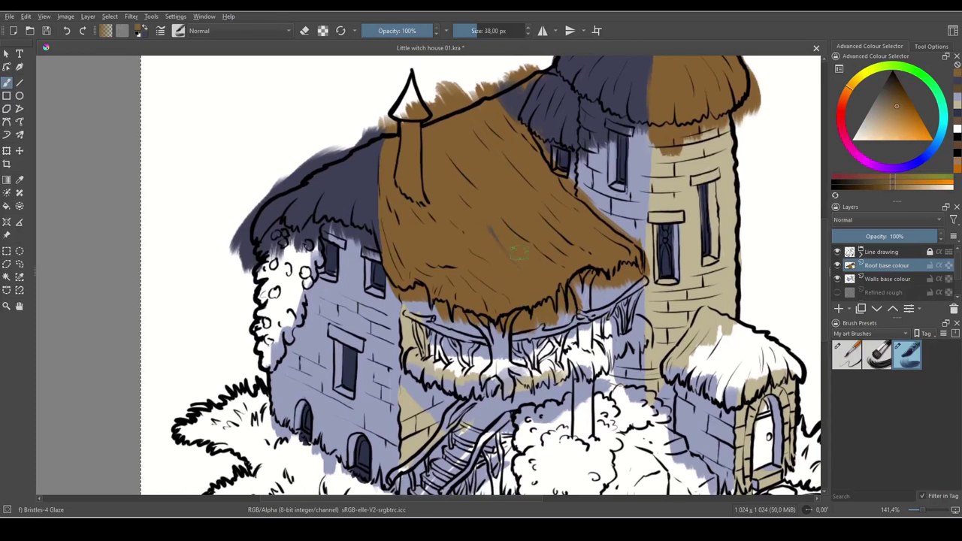
- Paint the thatch along the balcony's base, dark violet on its left side and brown on its right side
drag(595, 334, 610, 213)
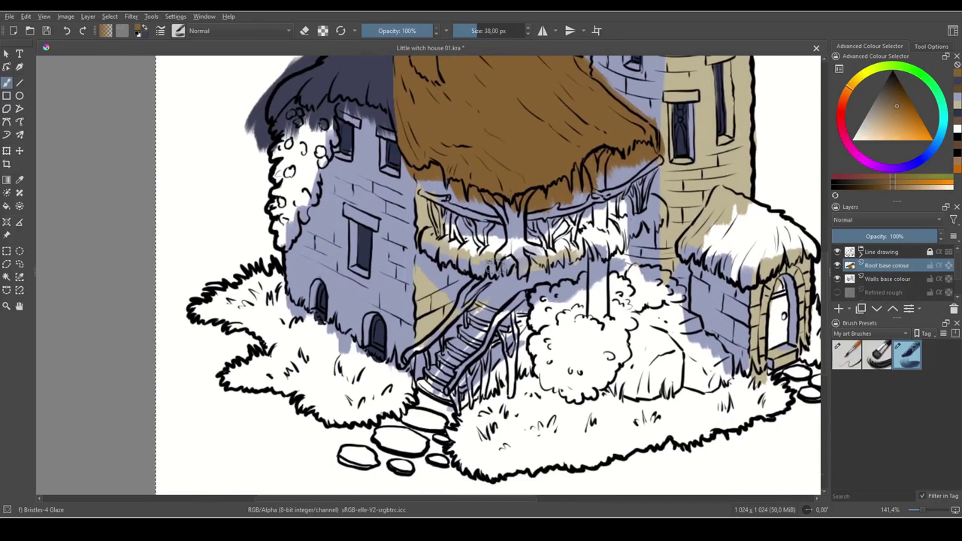
key(x)
mouse_move(428, 235)
mouse_down()
mouse_move(425, 248)
mouse_move(443, 260)
mouse_move(451, 248)
mouse_move(454, 261)
mouse_move(545, 267)
mouse_move(572, 248)
mouse_move(567, 231)
mouse_move(612, 259)
mouse_move(635, 222)
mouse_move(658, 217)
mouse_move(667, 225)
mouse_move(526, 252)
mouse_up()
key(x)
mouse_move(616, 239)
mouse_down()
mouse_move(637, 285)
mouse_move(609, 248)
mouse_move(582, 282)
mouse_move(557, 279)
mouse_move(565, 294)
mouse_up()
- Paint the porch roof with dark violet on the shaded slope and brown above the door
key(x)
mouse_move(575, 231)
mouse_down()
mouse_move(525, 244)
mouse_move(542, 206)
mouse_move(502, 270)
mouse_move(558, 192)
mouse_move(523, 261)
mouse_move(526, 270)
mouse_move(560, 217)
mouse_move(534, 254)
mouse_move(550, 254)
mouse_move(582, 223)
mouse_move(552, 301)
mouse_up()
drag(578, 257, 569, 310)
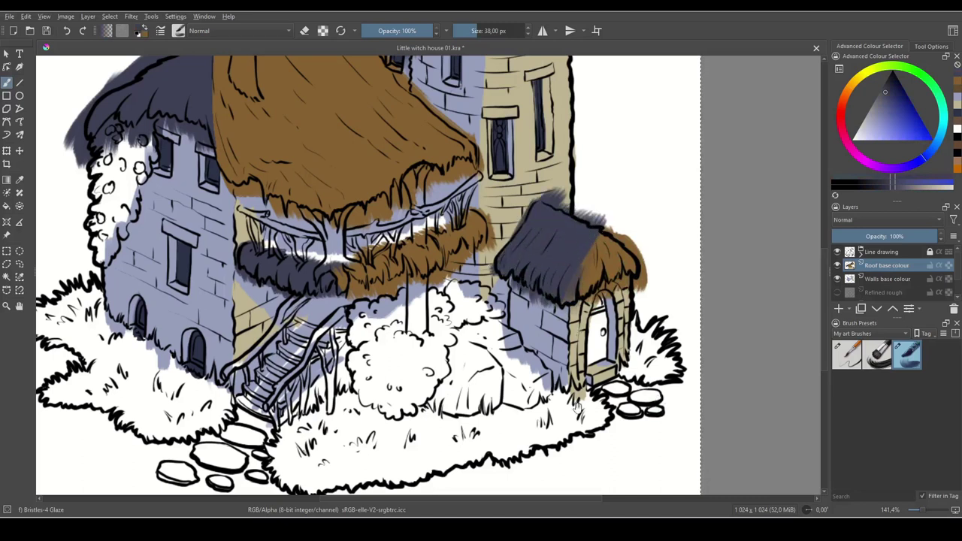
- Switch to the Walls base colour layer and mix a dark blue starting from the wall's violet
drag(546, 410, 674, 390)
drag(671, 278, 624, 362)
mouse_move(541, 326)
mouse_down()
mouse_move(562, 238)
mouse_move(561, 324)
mouse_up()
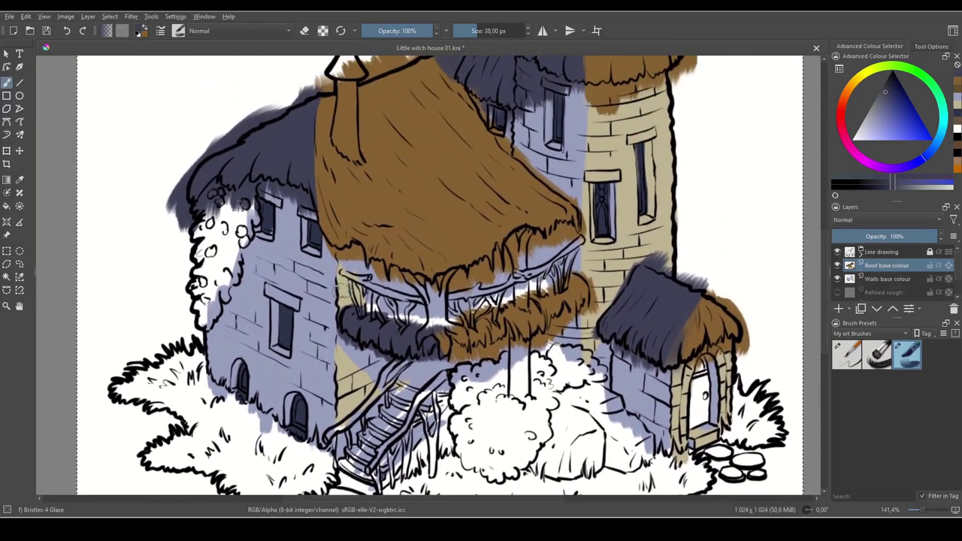
click(897, 282)
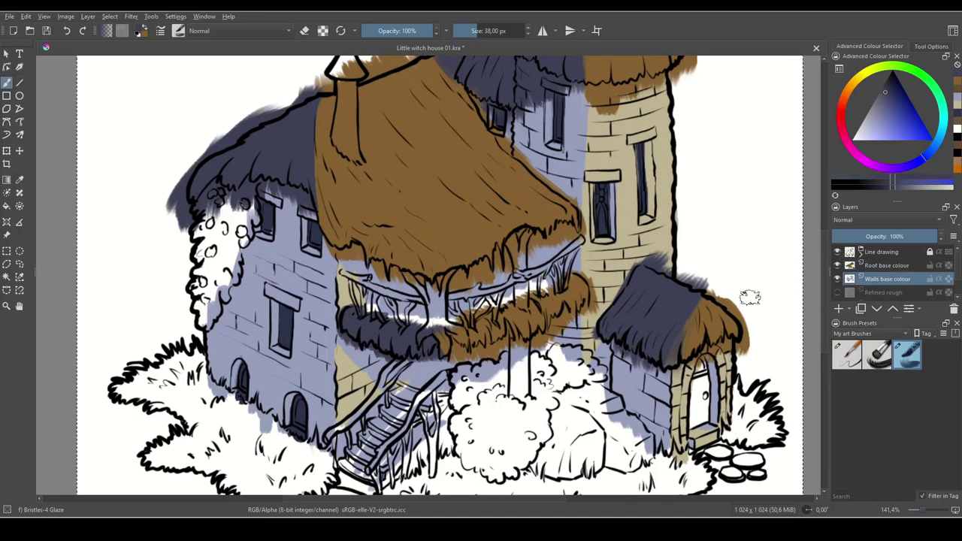
ctrl+click(443, 297)
drag(885, 121, 890, 100)
- Darken the blue further and paint the shaded balcony recess beneath the main roof's eave
mouse_move(382, 291)
mouse_down()
mouse_move(353, 283)
mouse_move(345, 263)
mouse_move(342, 290)
mouse_move(353, 277)
mouse_up()
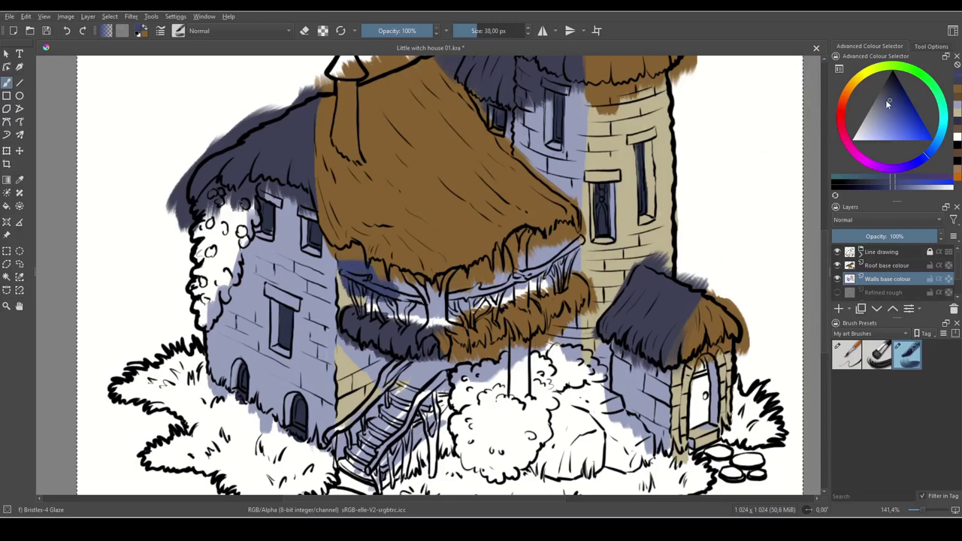
drag(886, 99, 886, 96)
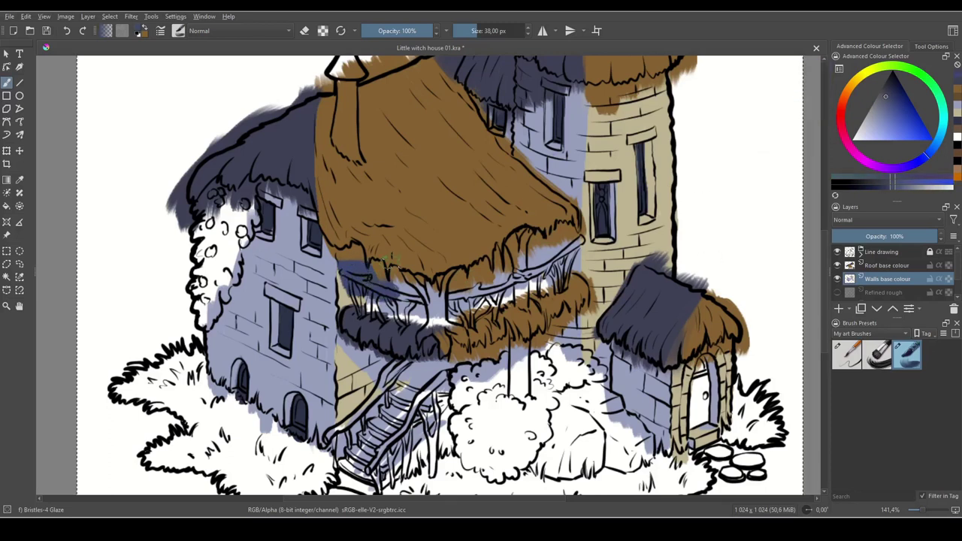
drag(366, 292, 372, 256)
click(886, 89)
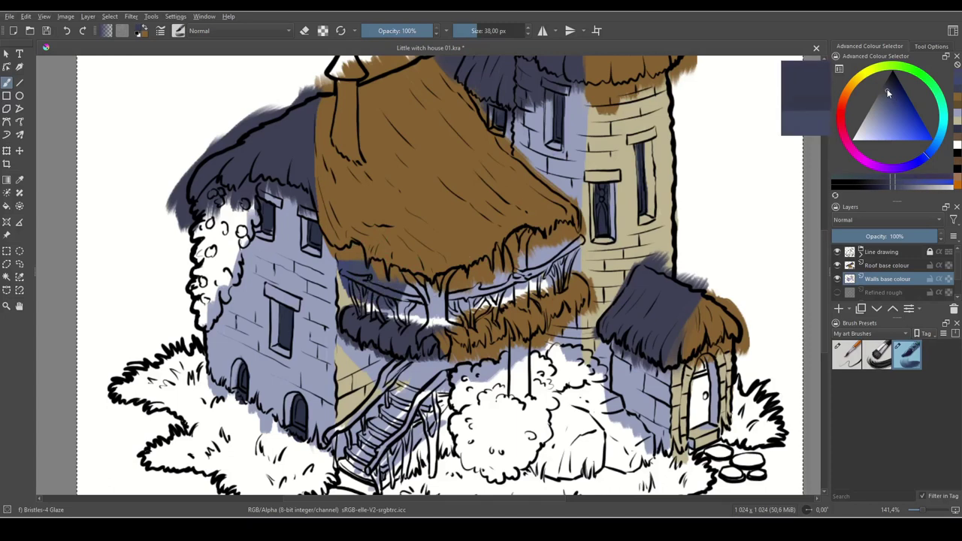
mouse_move(496, 289)
mouse_down()
mouse_move(426, 312)
mouse_move(493, 305)
mouse_move(449, 310)
mouse_move(550, 277)
mouse_move(552, 260)
mouse_move(529, 246)
mouse_move(558, 242)
mouse_move(524, 246)
mouse_move(476, 299)
mouse_move(437, 312)
mouse_move(442, 296)
mouse_move(522, 266)
mouse_move(429, 290)
mouse_move(407, 273)
mouse_move(379, 305)
mouse_move(343, 227)
mouse_move(398, 264)
mouse_up()
key(ctrl+z)
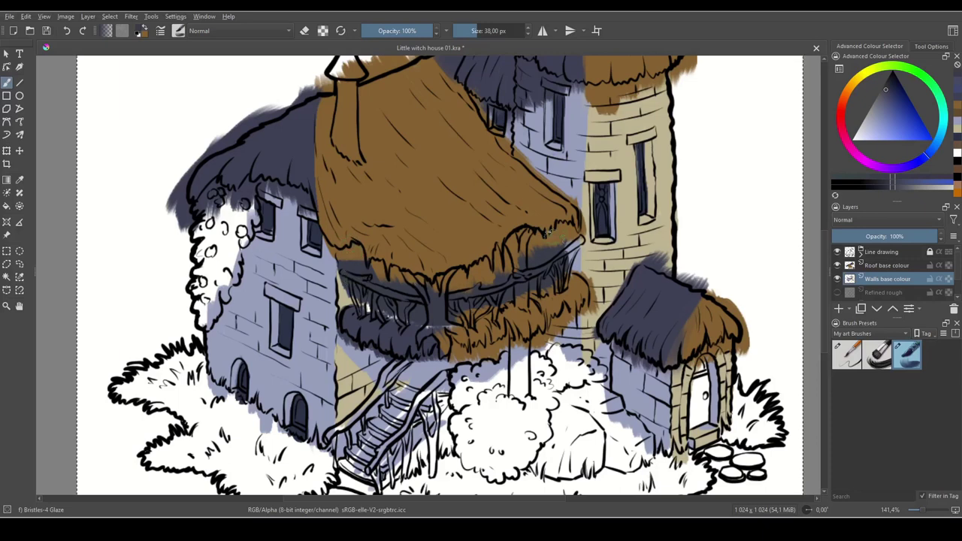
- Select the Roof base colour layer and add a transparency mask to it
scroll(526, 263, down, 2)
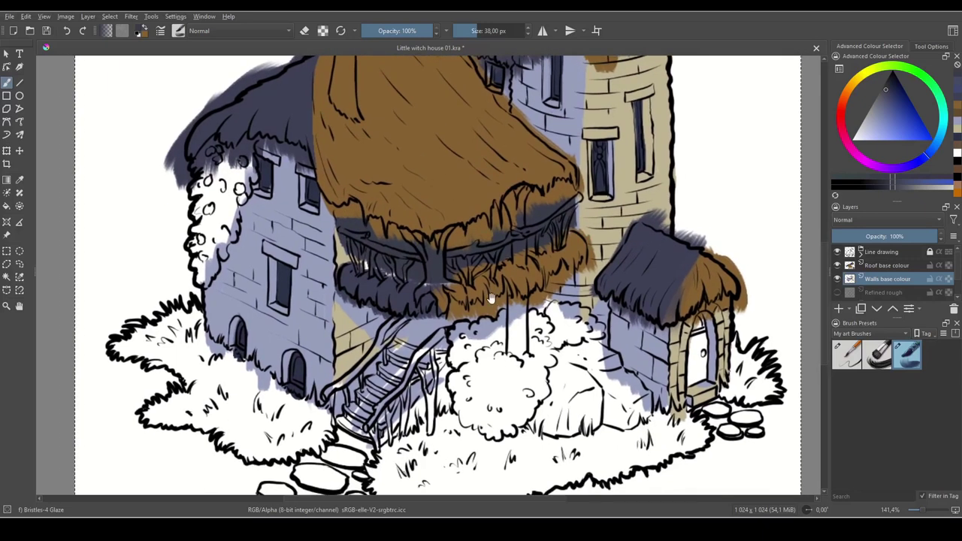
drag(491, 298, 500, 279)
drag(555, 239, 469, 405)
drag(562, 310, 644, 319)
drag(608, 397, 632, 338)
click(892, 266)
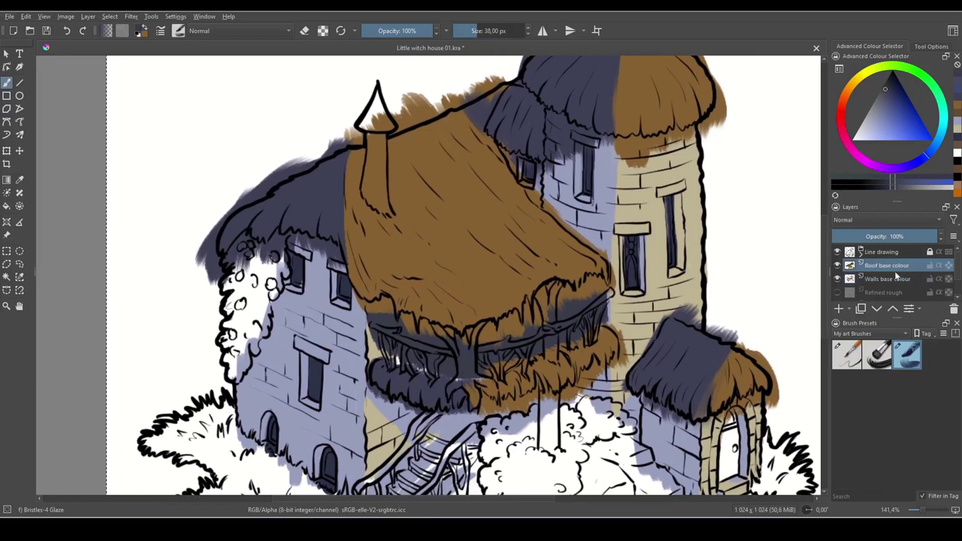
scroll(684, 436, down, 3)
scroll(684, 436, left, 1)
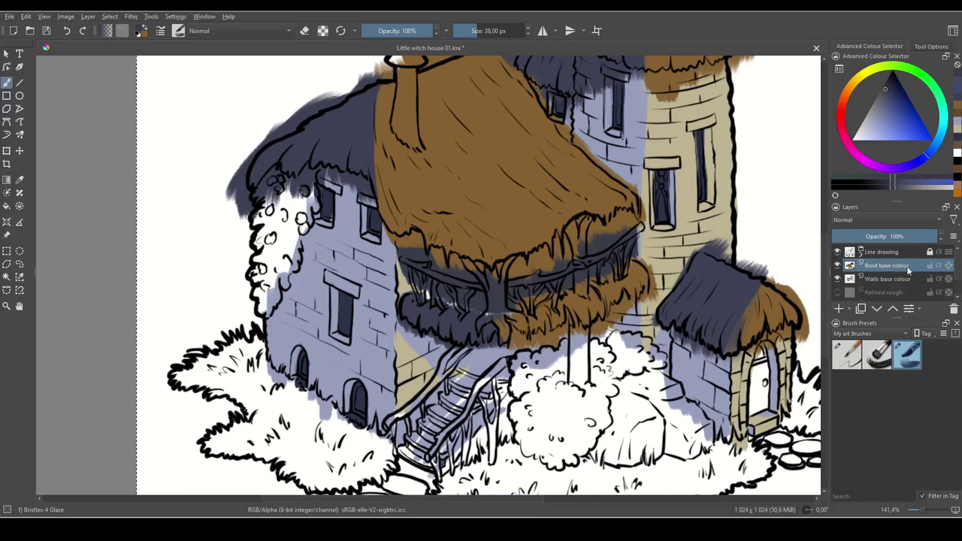
click(839, 308)
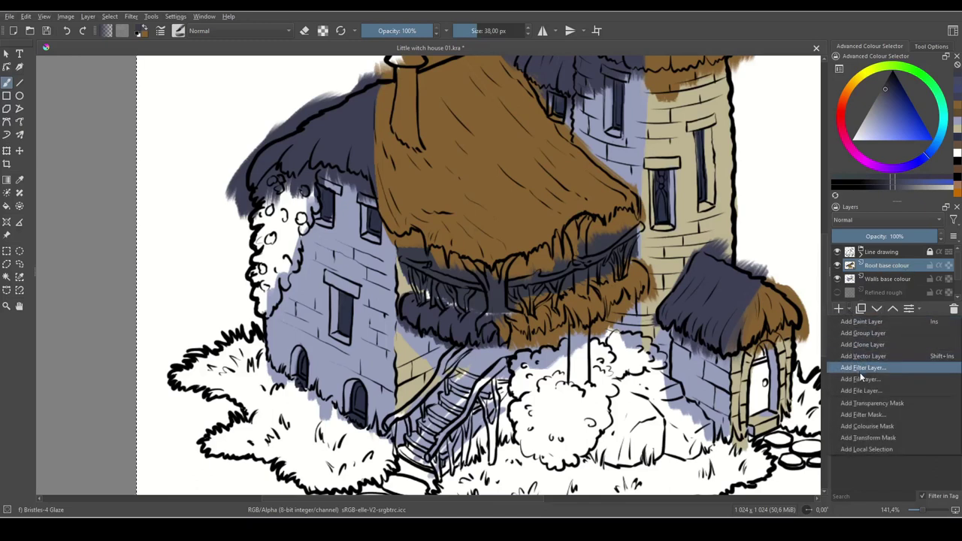
click(857, 403)
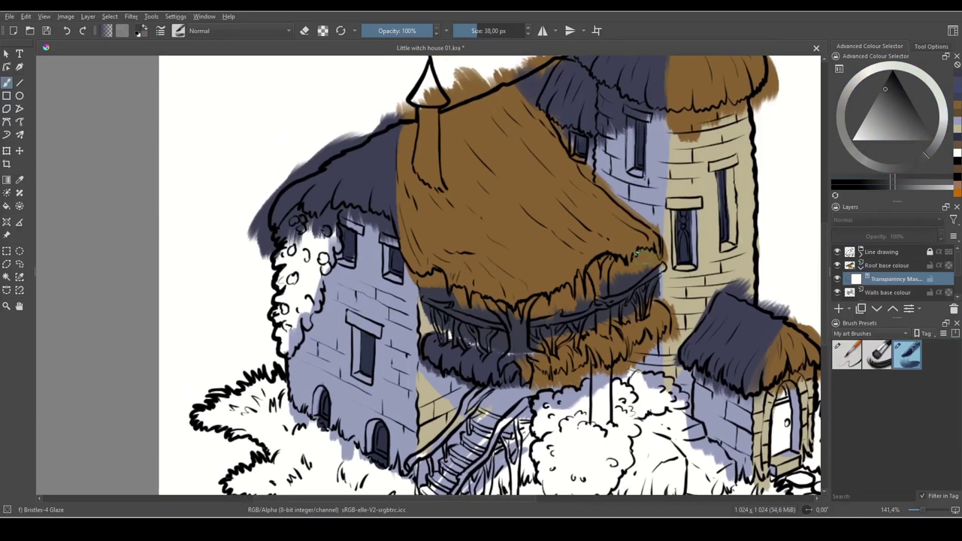
- Reset the colours to black and white, reduce the brush to 16 px, and mask roof paint around the eave corner above the balcony
key(d)
mouse_move(637, 268)
mouse_down()
mouse_move(614, 278)
mouse_move(649, 269)
mouse_move(646, 279)
mouse_up()
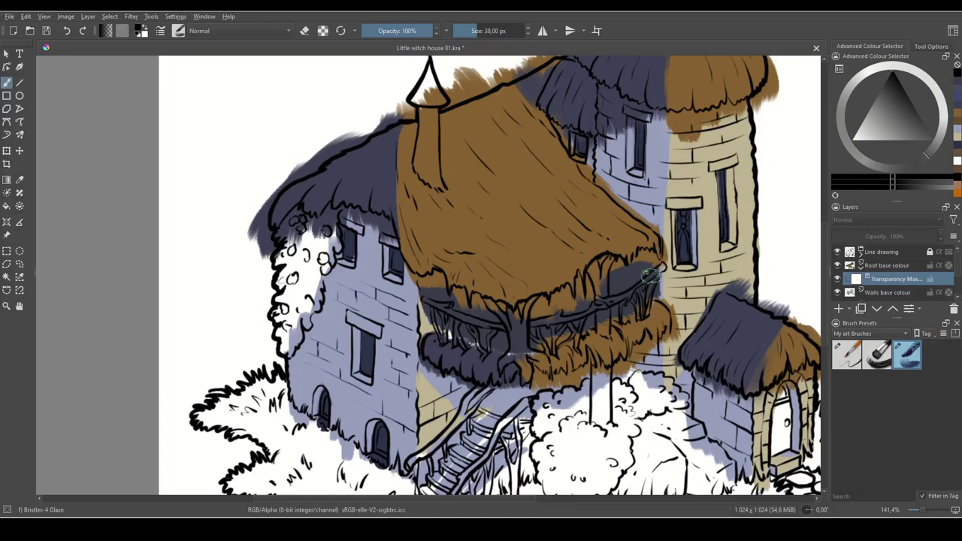
key(bracketleft)
key(bracketleft)
key(bracketleft)
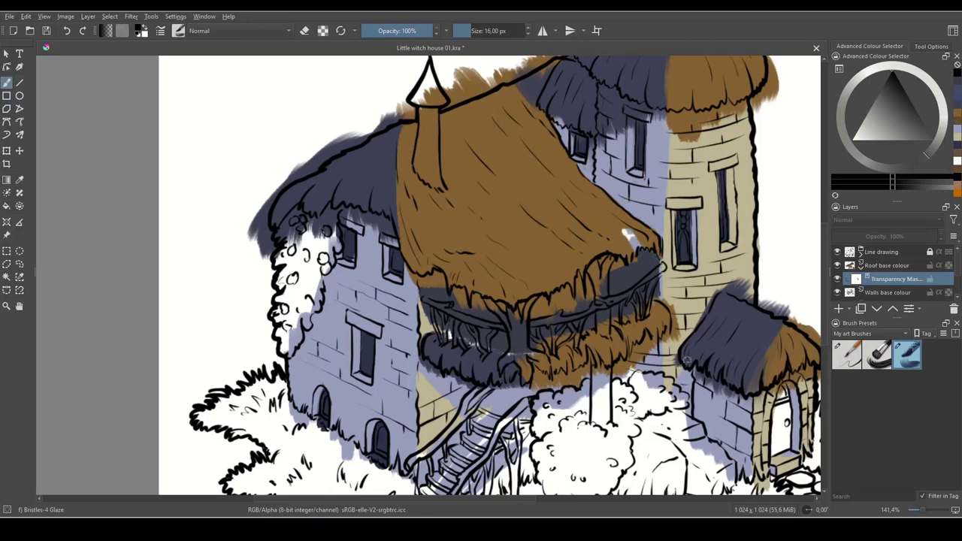
- Restore the over-masked roof paint at the main roof's edge above the balcony by painting white on the transparency mask
key(x)
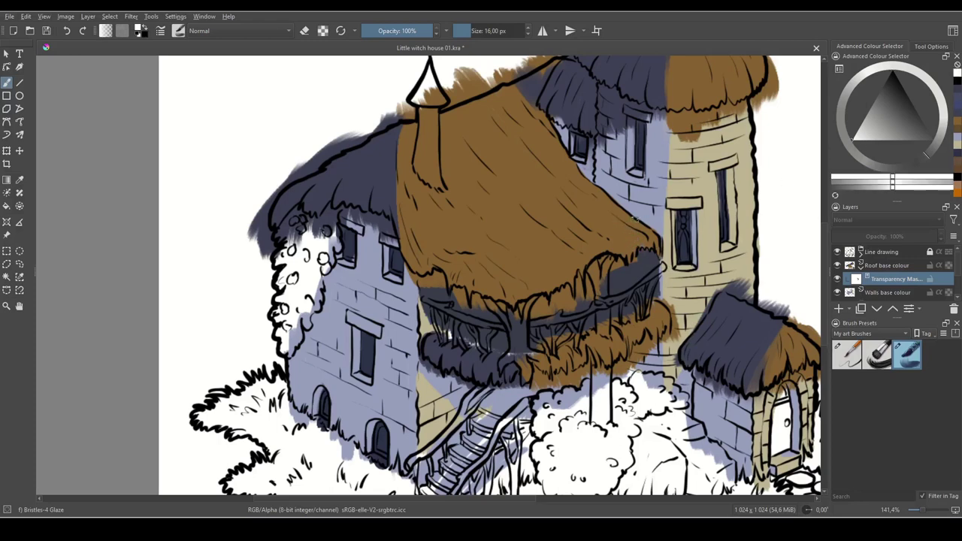
key(x)
key(x)
key(x)
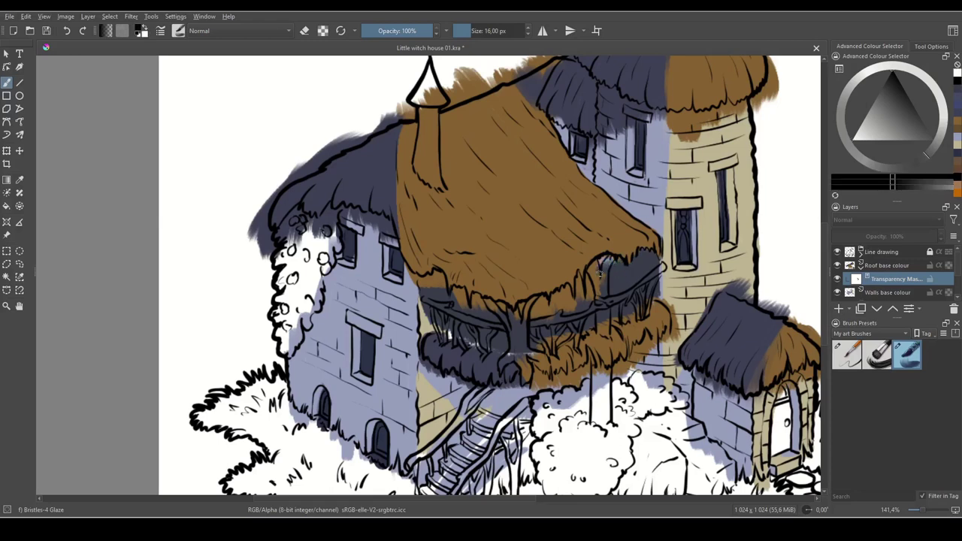
- Mask the brown roof paint hanging below the main roof's eave across the balcony recess, following the thatch line
drag(591, 273, 600, 296)
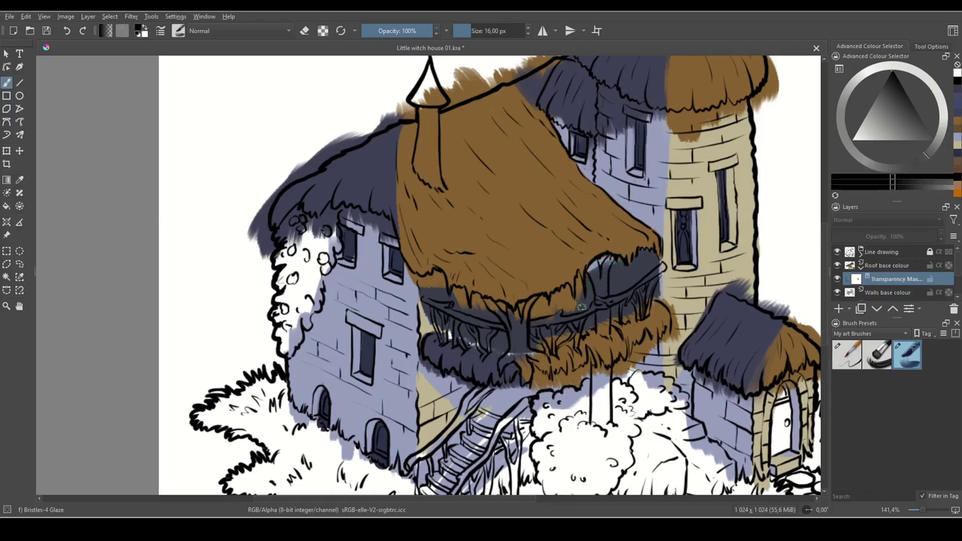
key(x)
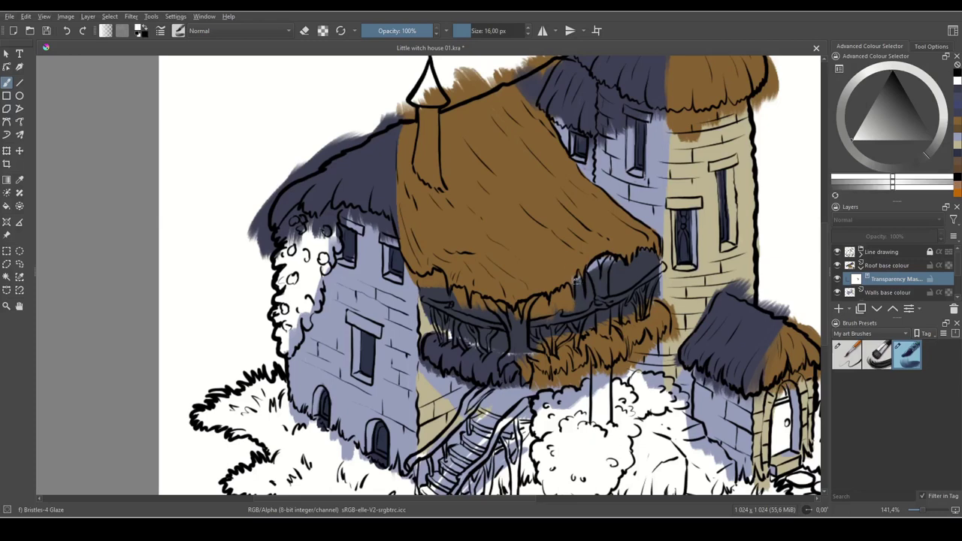
key(x)
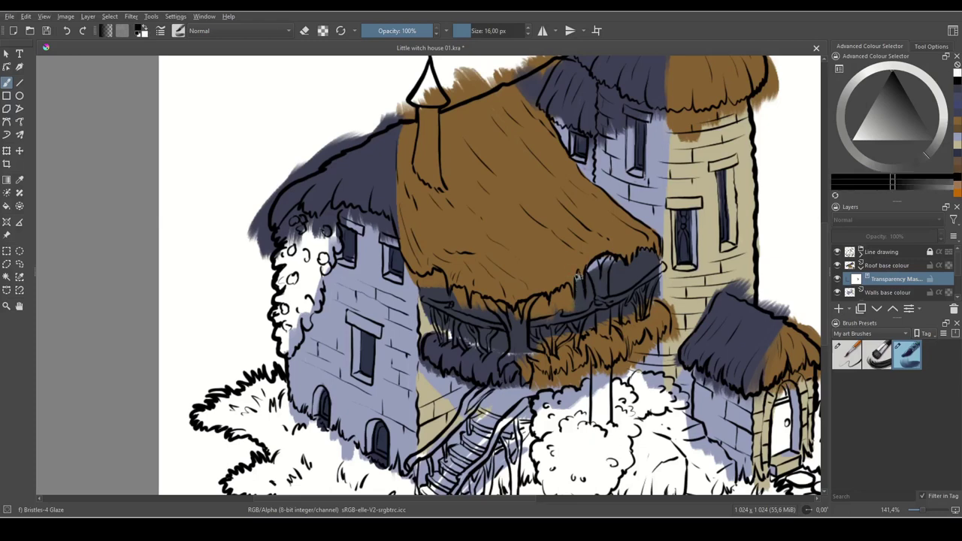
drag(586, 324, 641, 305)
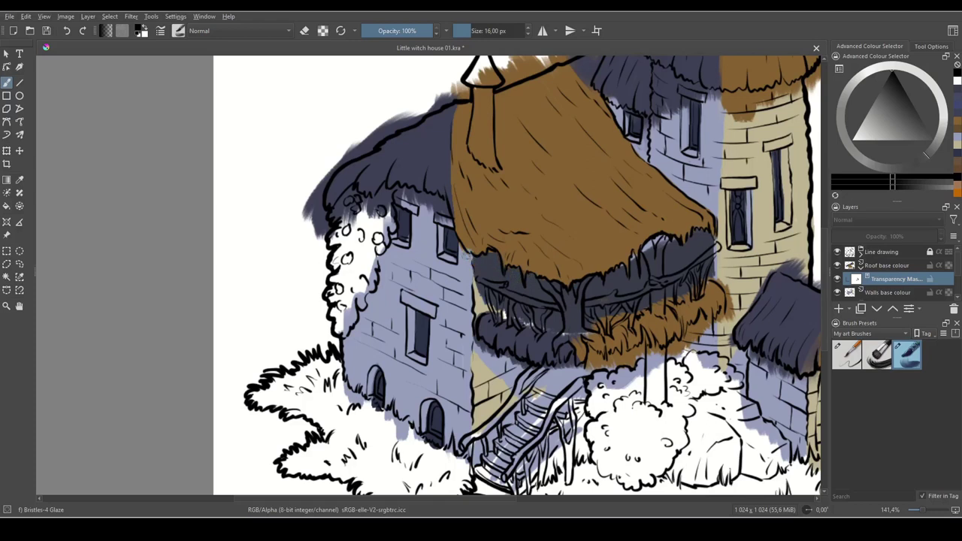
- Mask the dark roof paint spilling over the ivy and upper windows below the shaded eave and outside the roof's outer edge
mouse_move(445, 248)
mouse_down()
mouse_move(491, 271)
mouse_move(576, 281)
mouse_up()
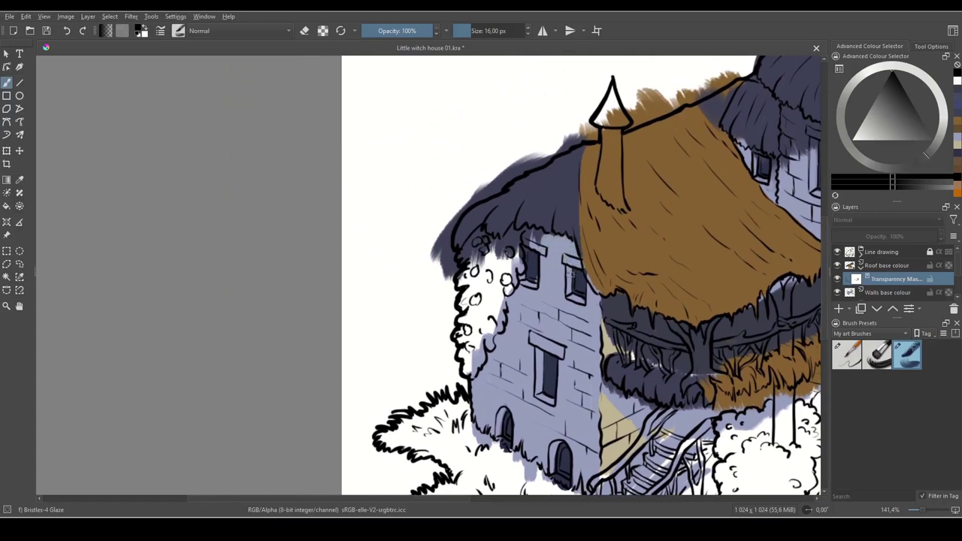
drag(519, 229, 509, 242)
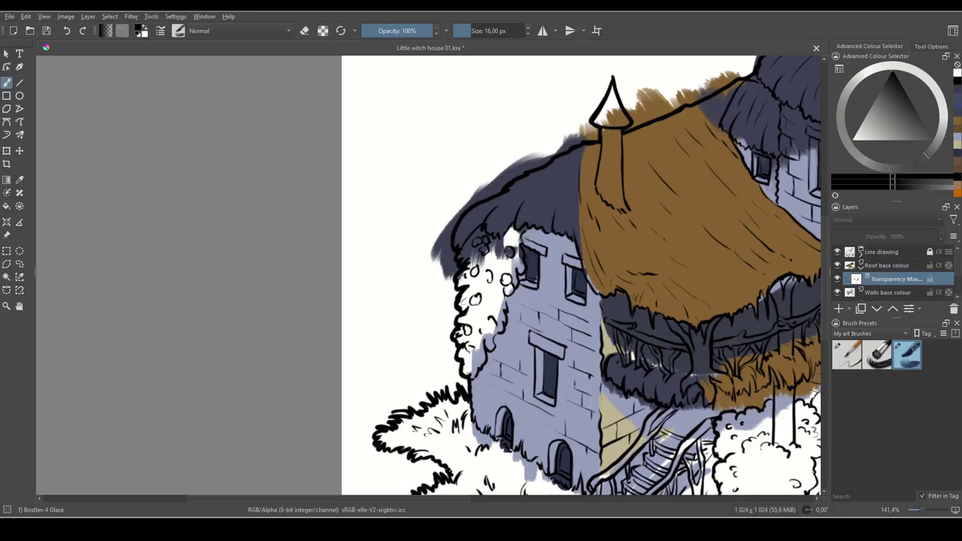
key(x)
key(x)
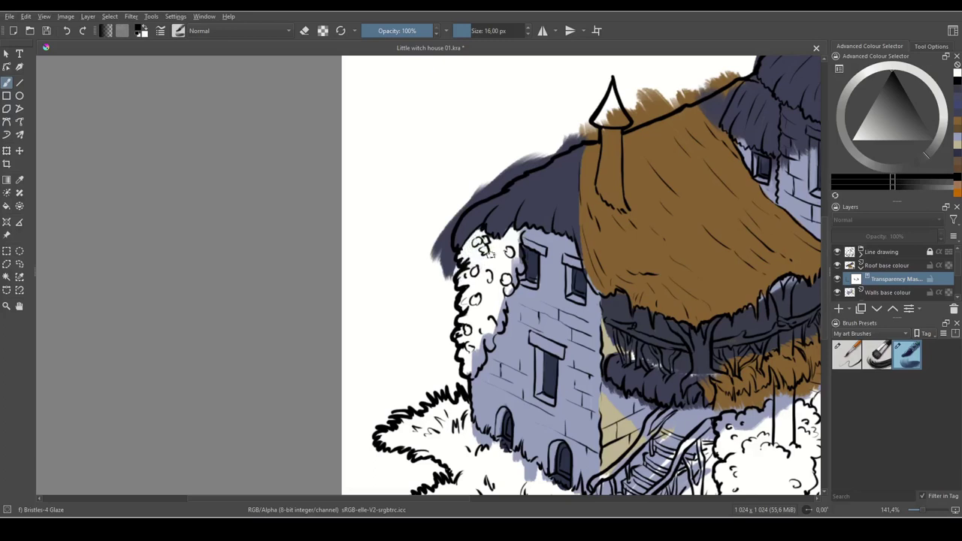
mouse_move(587, 137)
mouse_down()
mouse_move(546, 152)
mouse_move(557, 151)
mouse_move(448, 224)
mouse_move(442, 244)
mouse_move(454, 272)
mouse_move(439, 280)
mouse_up()
drag(515, 158, 576, 138)
- Mask the brown roof paint inside the chimney shaft down to its jagged base on the main roof
drag(669, 132, 503, 253)
key(x)
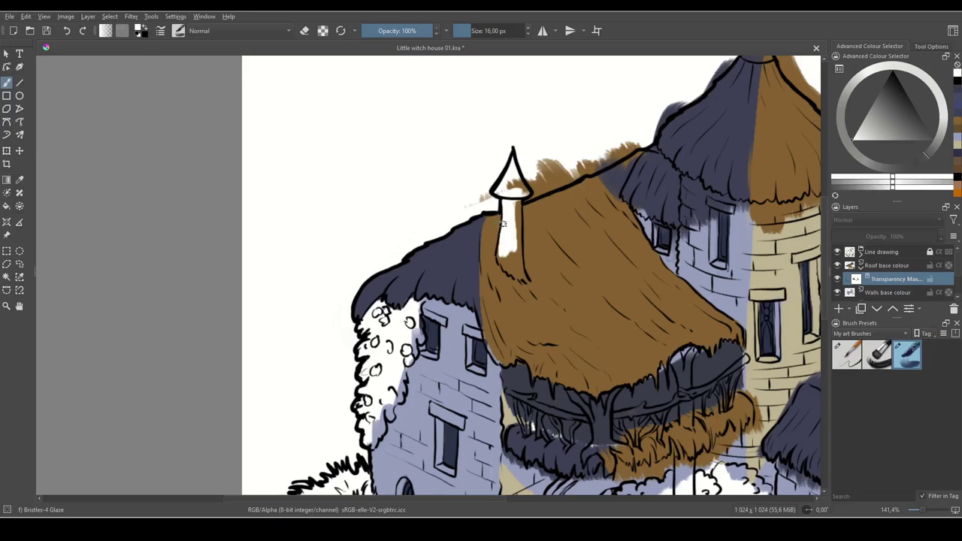
key(x)
mouse_move(516, 208)
mouse_down()
mouse_move(502, 259)
mouse_move(511, 213)
mouse_move(516, 254)
mouse_move(508, 240)
mouse_up()
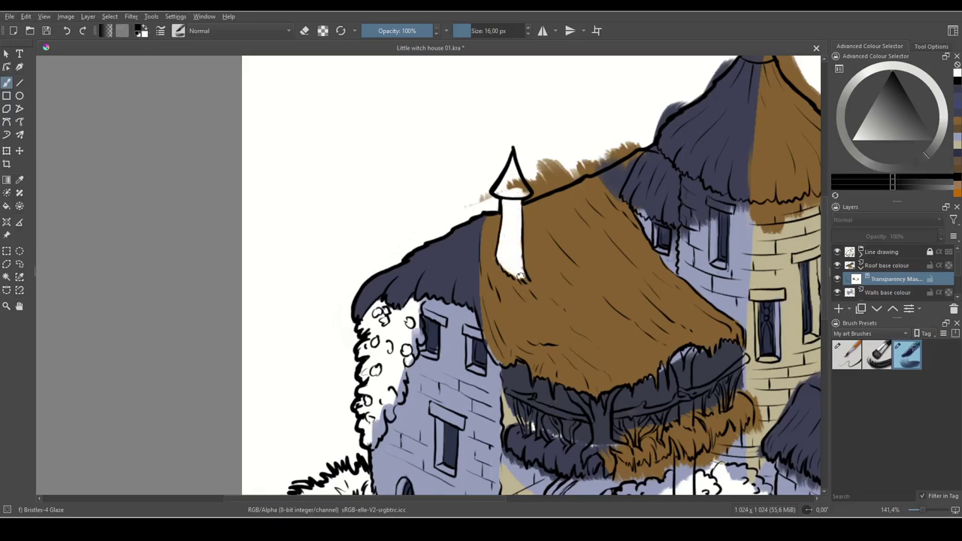
key(x)
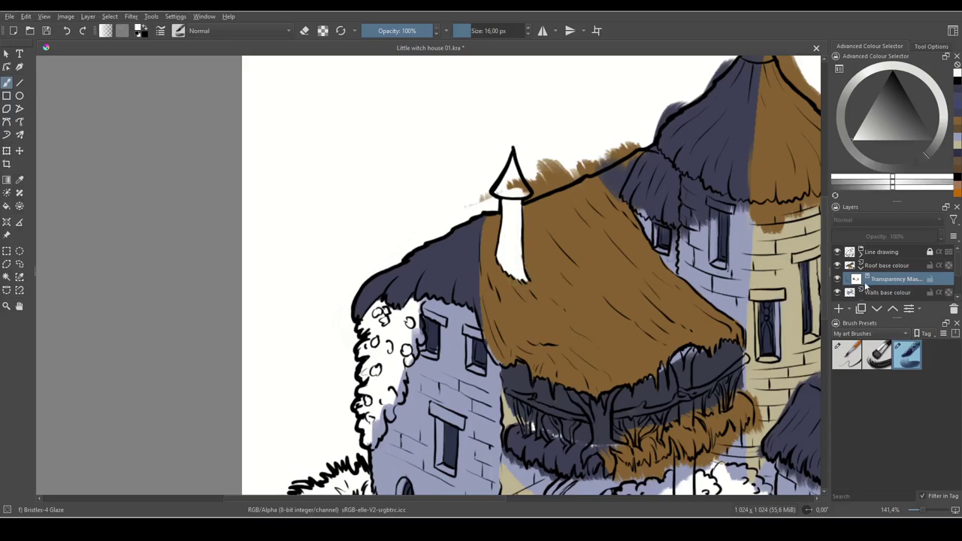
- Toggle the transparency mask's visibility to compare the roof colours with and without masking
click(838, 281)
click(838, 281)
click(838, 281)
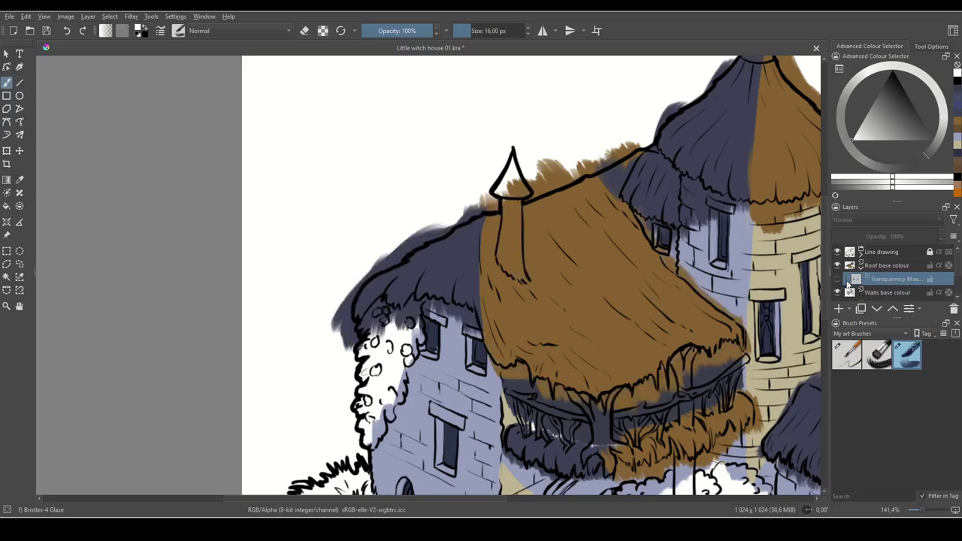
click(838, 281)
click(838, 280)
click(838, 281)
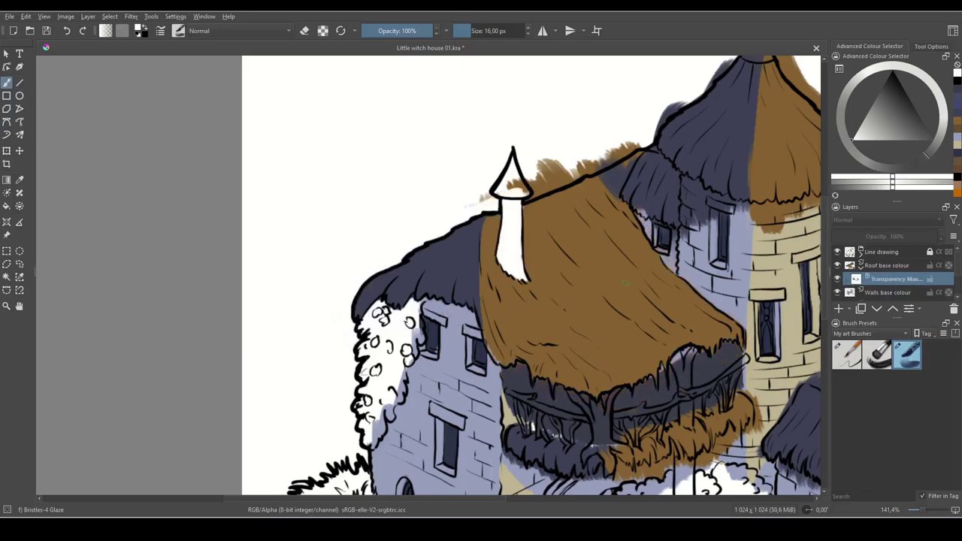
- Mask the brown paint around the chimney cap and above the main roof's ridge up to the tower
mouse_move(495, 191)
mouse_down()
mouse_move(513, 196)
mouse_move(543, 176)
mouse_move(569, 175)
mouse_move(531, 173)
mouse_move(596, 166)
mouse_move(540, 191)
mouse_move(525, 215)
mouse_up()
key(x)
key(x)
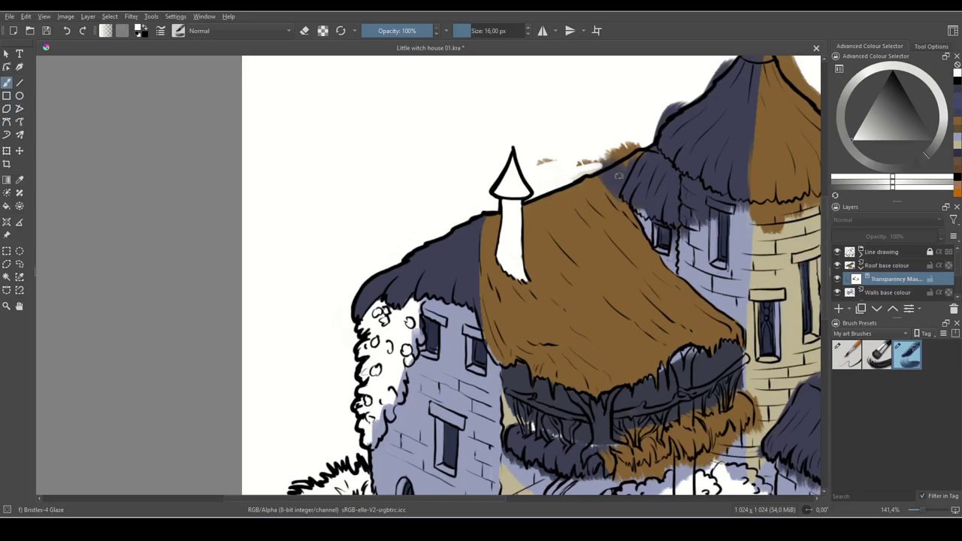
key(x)
mouse_move(594, 167)
mouse_down()
mouse_move(613, 161)
mouse_move(593, 165)
mouse_move(616, 155)
mouse_move(606, 144)
mouse_up()
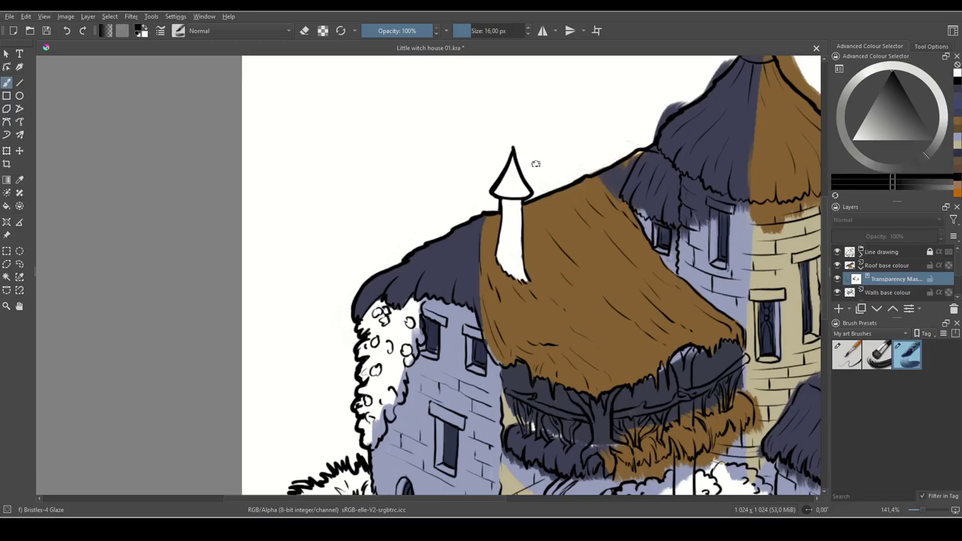
- Clean the ridge junction and mask the paint outside the tower roof's shaded edge and inside its spire tip
drag(653, 187, 568, 248)
key(x)
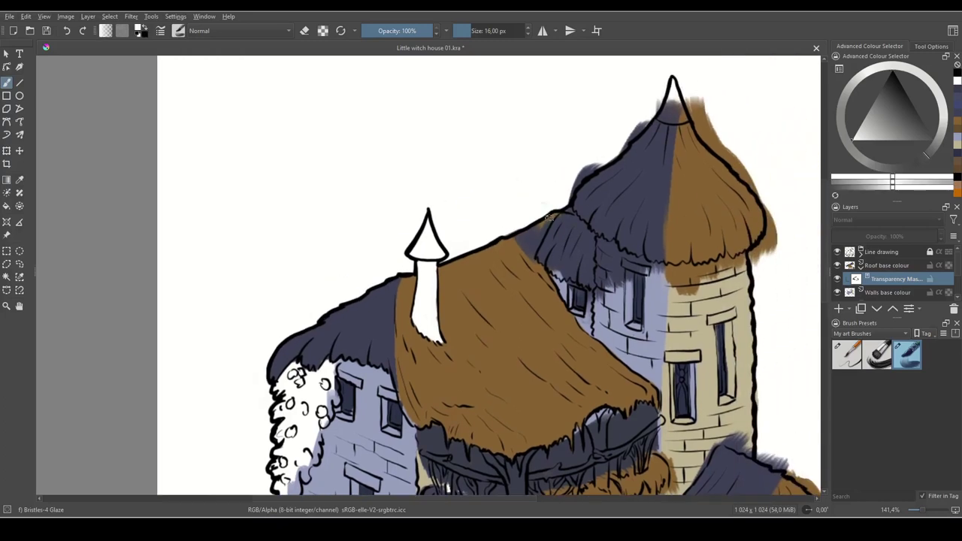
key(x)
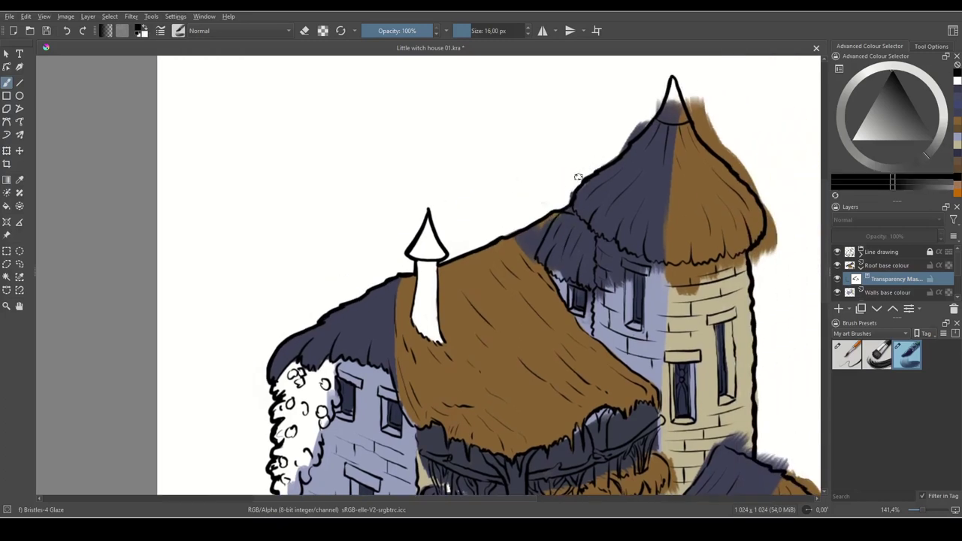
key(x)
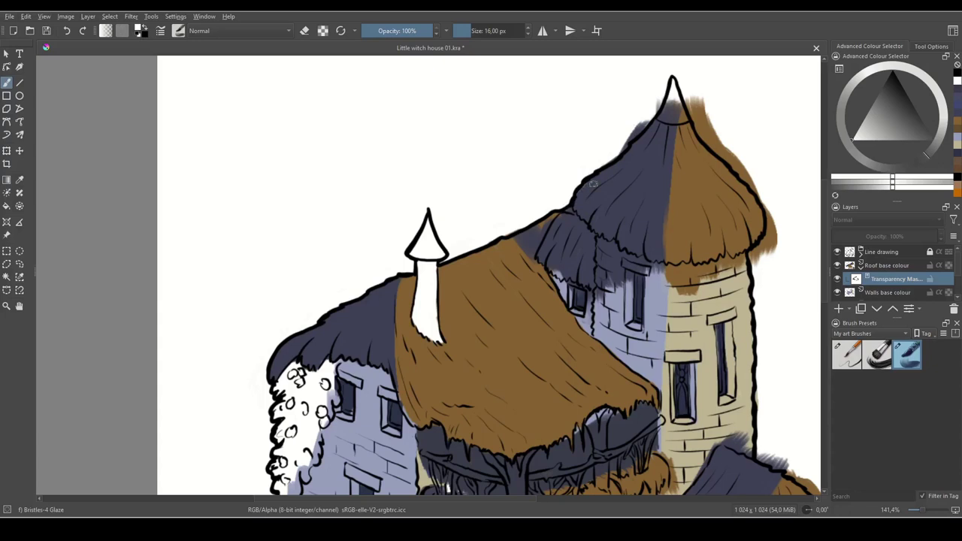
scroll(593, 183, up, 2)
scroll(593, 183, right, 2)
key(x)
mouse_move(524, 220)
mouse_down()
mouse_move(525, 230)
mouse_move(556, 194)
mouse_move(583, 194)
mouse_move(579, 211)
mouse_move(551, 213)
mouse_up()
key(x)
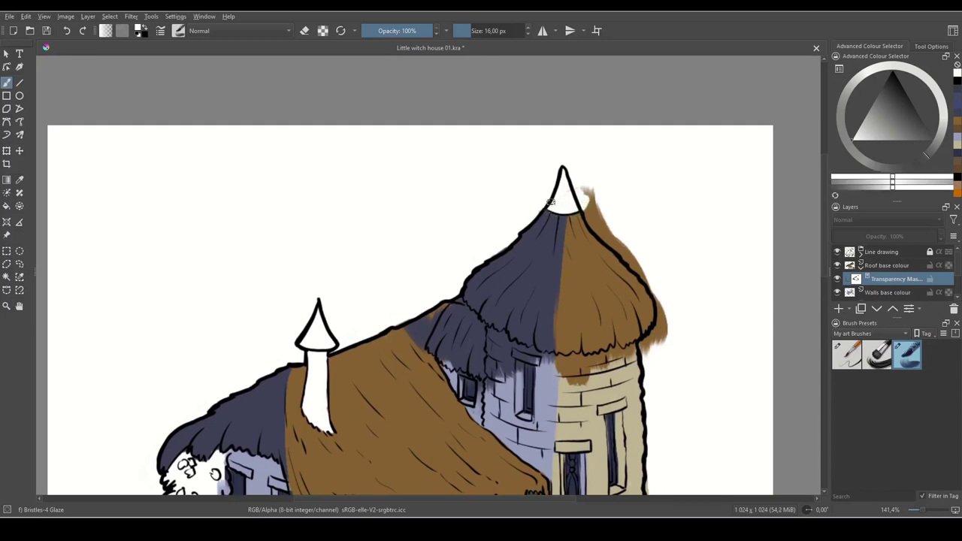
- Mask the brown paint spilling outside the tower roof's sunlit edge, from the spire tip down to the eave corner
key(x)
mouse_move(588, 184)
mouse_down()
mouse_move(569, 172)
mouse_move(587, 208)
mouse_up()
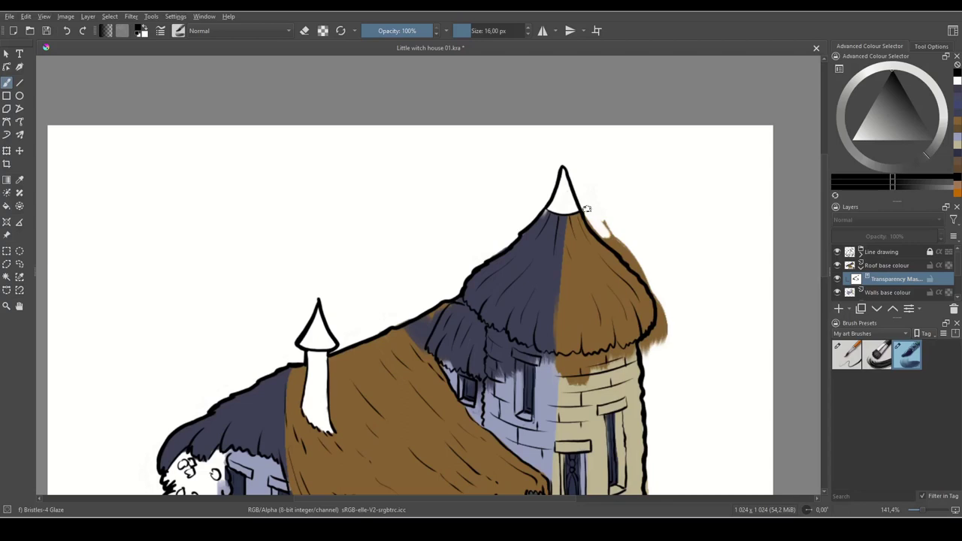
mouse_move(546, 212)
mouse_down()
mouse_move(549, 221)
mouse_move(559, 209)
mouse_move(607, 223)
mouse_move(626, 251)
mouse_up()
key(x)
key(x)
key(x)
mouse_move(587, 214)
mouse_down()
mouse_move(654, 264)
mouse_move(585, 206)
mouse_up()
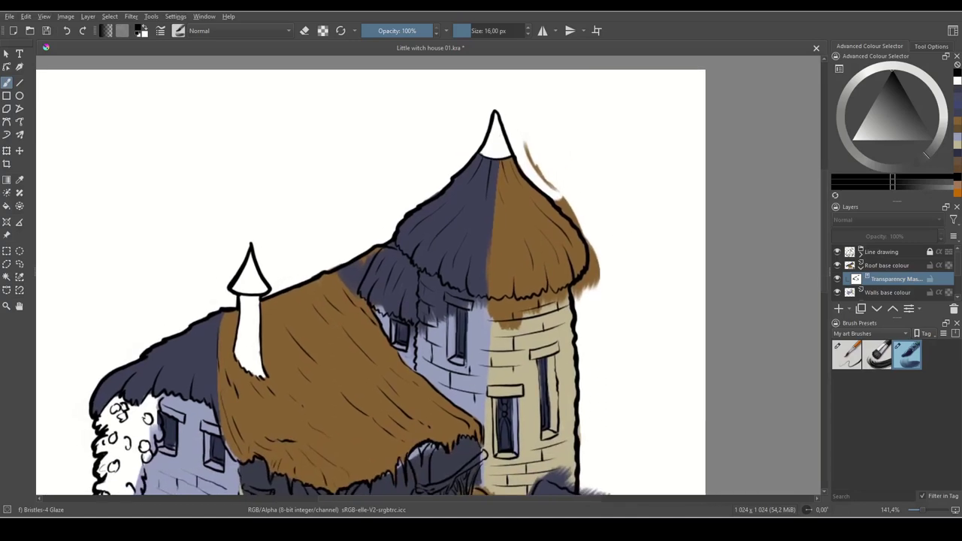
mouse_move(537, 176)
mouse_down()
mouse_move(524, 140)
mouse_move(576, 208)
mouse_move(518, 135)
mouse_move(578, 221)
mouse_move(595, 275)
mouse_up()
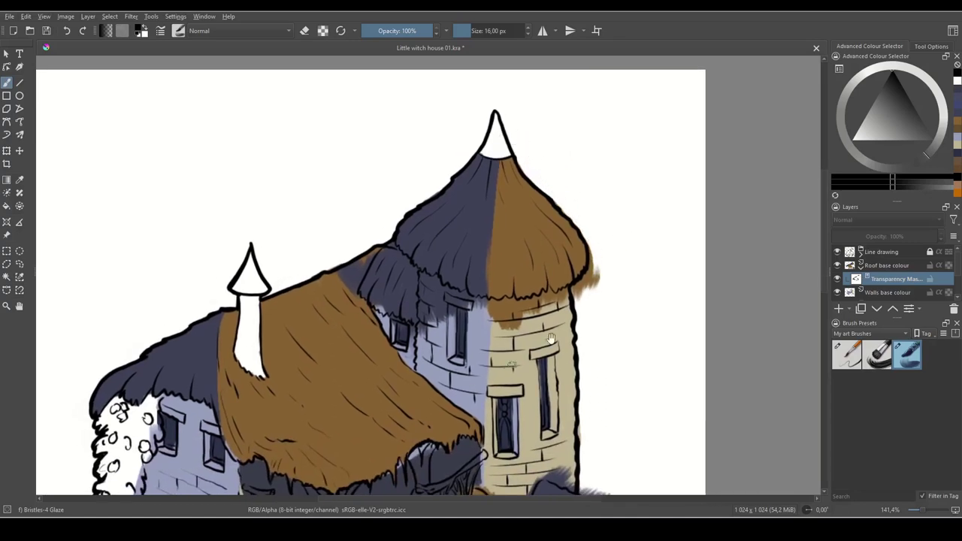
drag(550, 338, 569, 322)
mouse_move(620, 262)
mouse_down()
mouse_move(614, 236)
mouse_move(610, 260)
mouse_move(582, 286)
mouse_up()
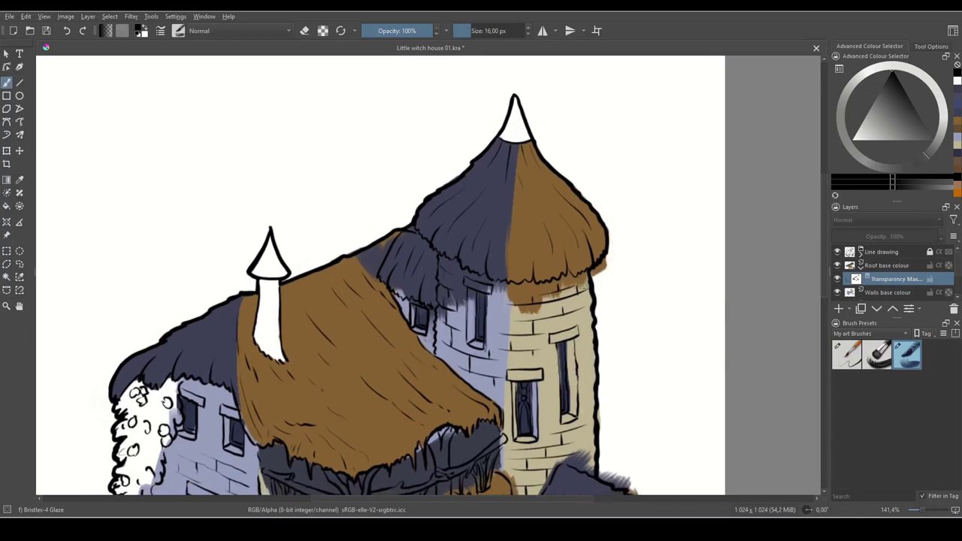
- Mask the dark roof paint on the shaded tower walls beneath the small side roof and the tower roof's eave
mouse_move(454, 297)
mouse_down()
mouse_move(426, 319)
mouse_move(409, 296)
mouse_up()
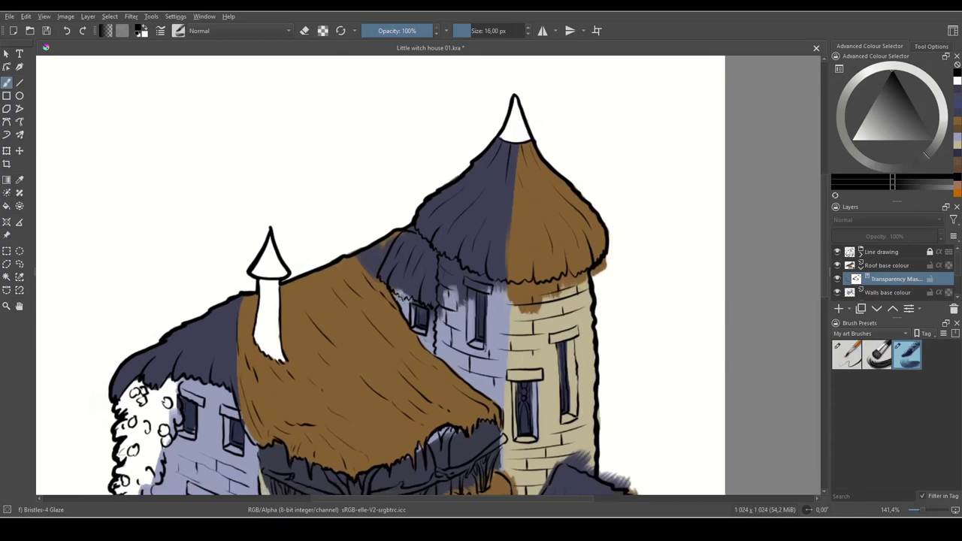
key(x)
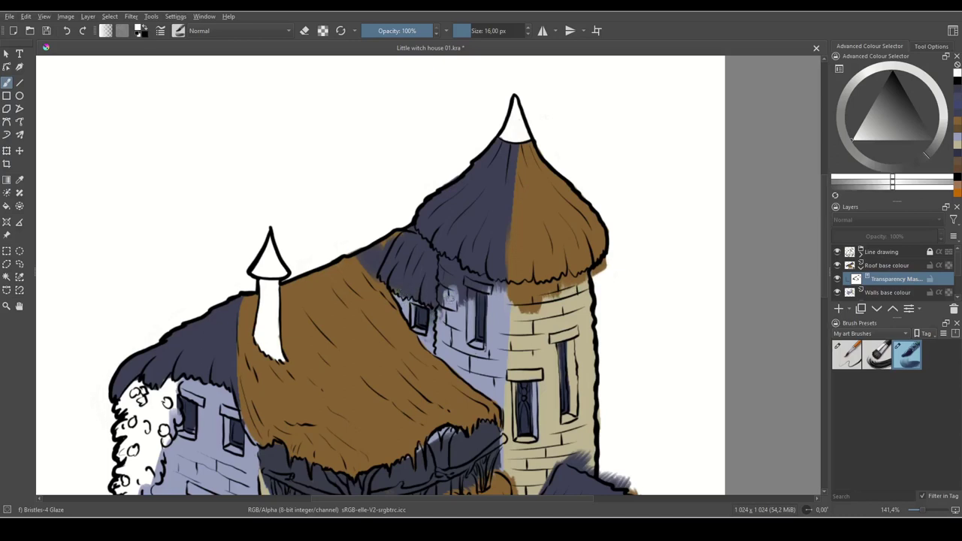
key(x)
key(x)
mouse_move(445, 281)
mouse_down()
mouse_move(442, 317)
mouse_move(460, 256)
mouse_move(449, 244)
mouse_move(461, 247)
mouse_move(453, 295)
mouse_move(456, 273)
mouse_move(465, 297)
mouse_move(478, 284)
mouse_move(471, 272)
mouse_move(506, 292)
mouse_move(478, 293)
mouse_move(546, 296)
mouse_move(499, 288)
mouse_up()
key(x)
key(x)
key(x)
click(454, 270)
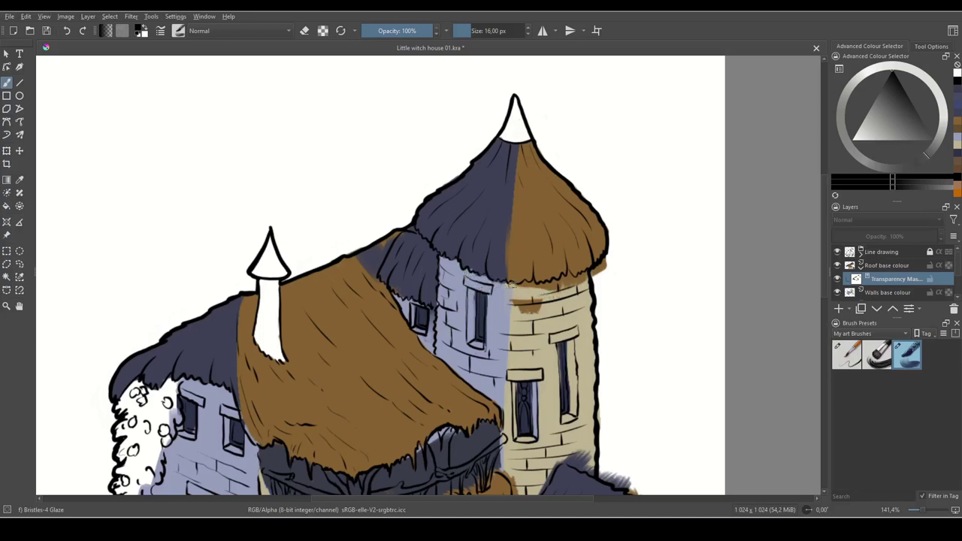
- Mask the brown roof paint on the sunlit tower wall beneath the eave and at its outer corner
drag(529, 292, 603, 268)
mouse_move(526, 301)
mouse_down()
mouse_move(509, 318)
mouse_move(552, 302)
mouse_up()
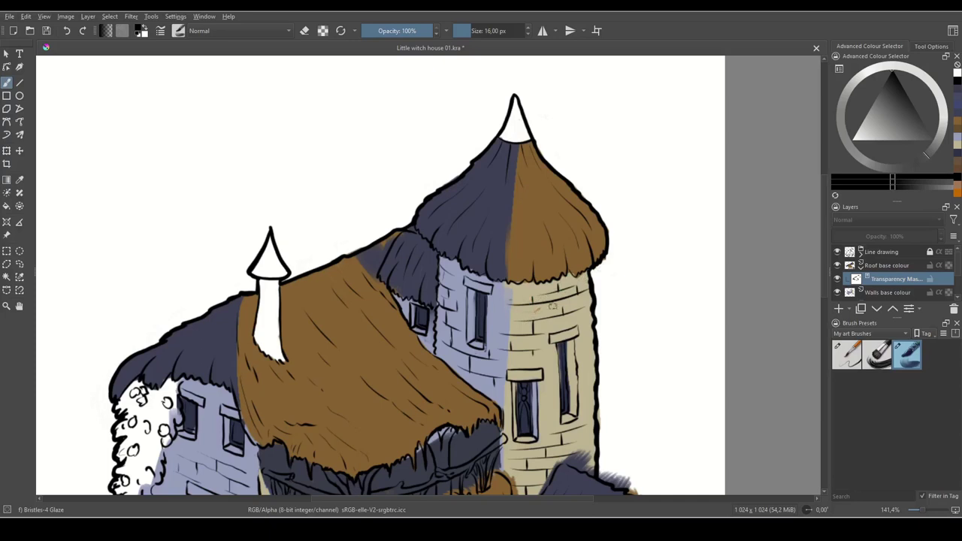
key(x)
- Mask the dark paint spilling past the shaded side and top edge of the small outbuilding's roof
scroll(503, 267, down, 6)
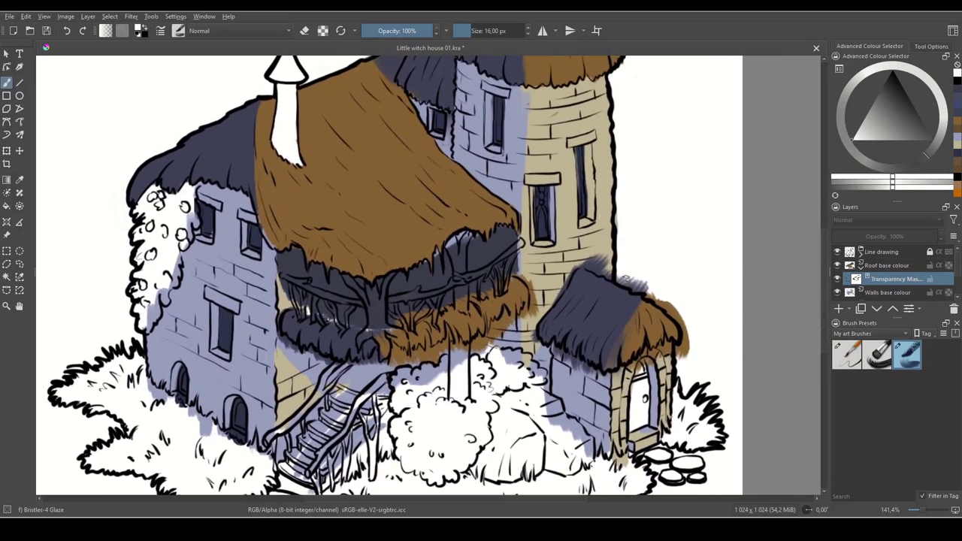
key(x)
mouse_move(593, 262)
mouse_down()
mouse_move(640, 291)
mouse_move(596, 255)
mouse_move(642, 239)
mouse_move(612, 259)
mouse_move(582, 260)
mouse_up()
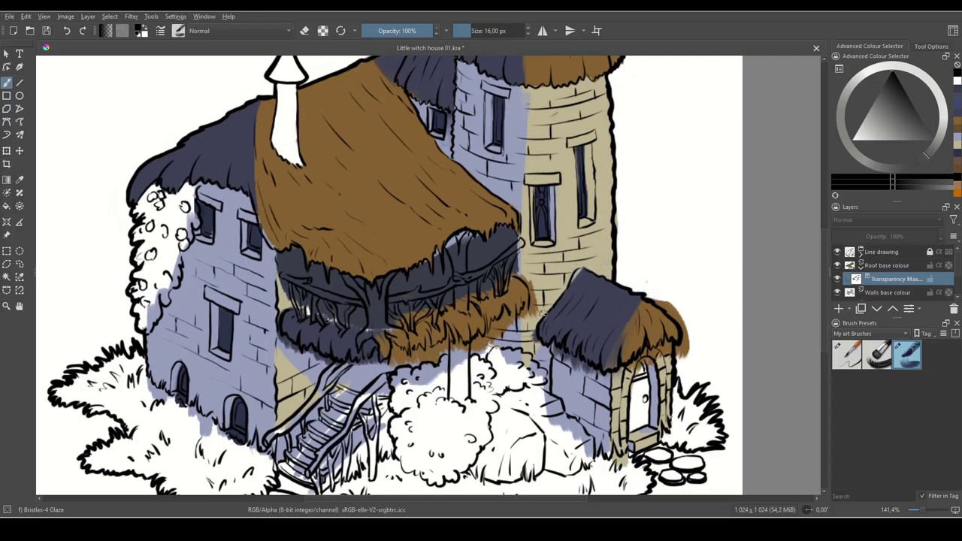
key(x)
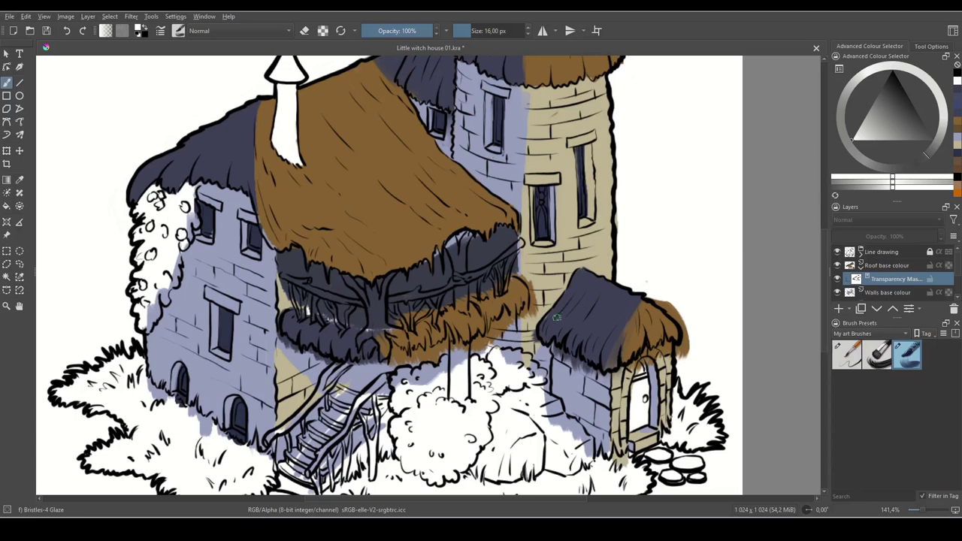
key(x)
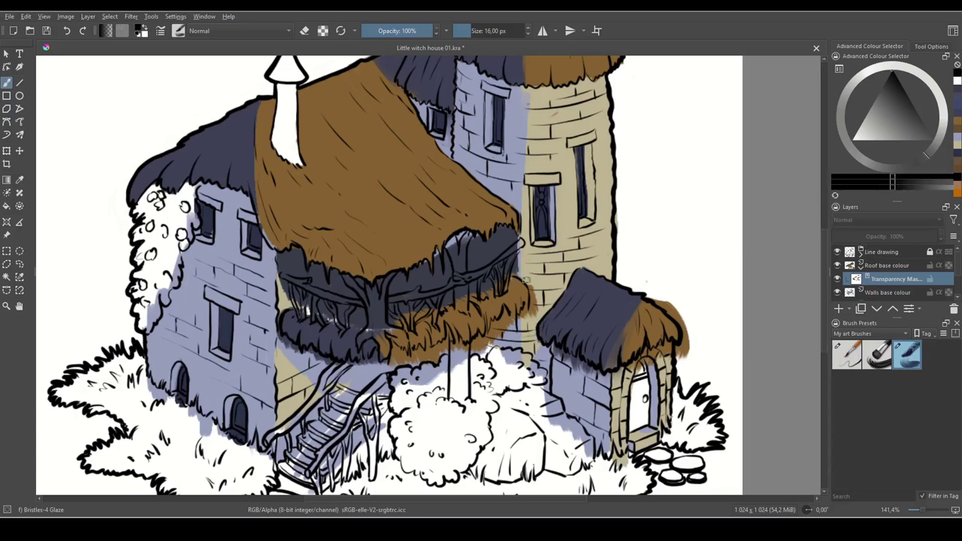
- Mask the paint spilling past the balcony thatch's sunlit lower edge and outer corner, switching between hiding and restoring to tidy the fringe
mouse_move(528, 280)
mouse_down()
mouse_move(536, 303)
mouse_move(528, 319)
mouse_move(502, 323)
mouse_move(534, 301)
mouse_move(490, 320)
mouse_move(486, 307)
mouse_up()
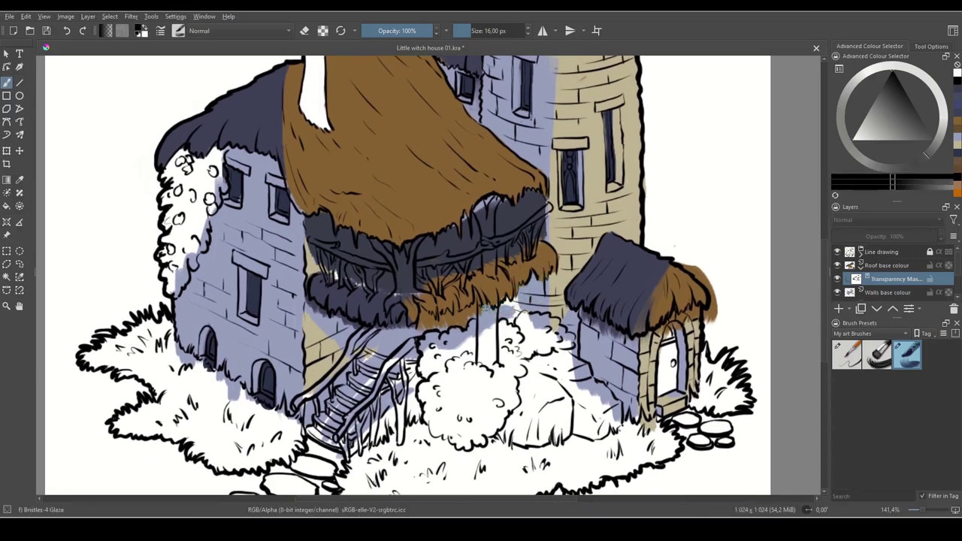
key(x)
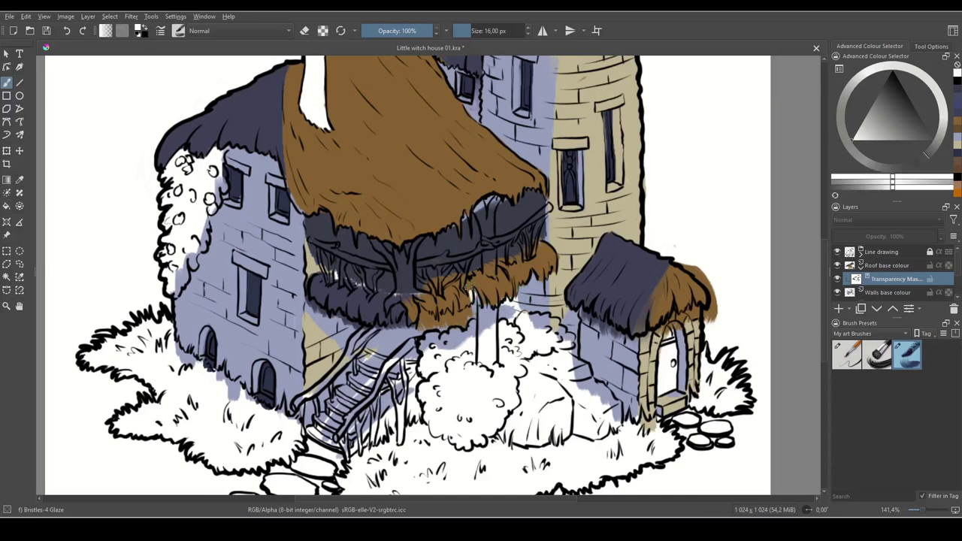
drag(481, 331, 563, 310)
key(x)
key(x)
key(x)
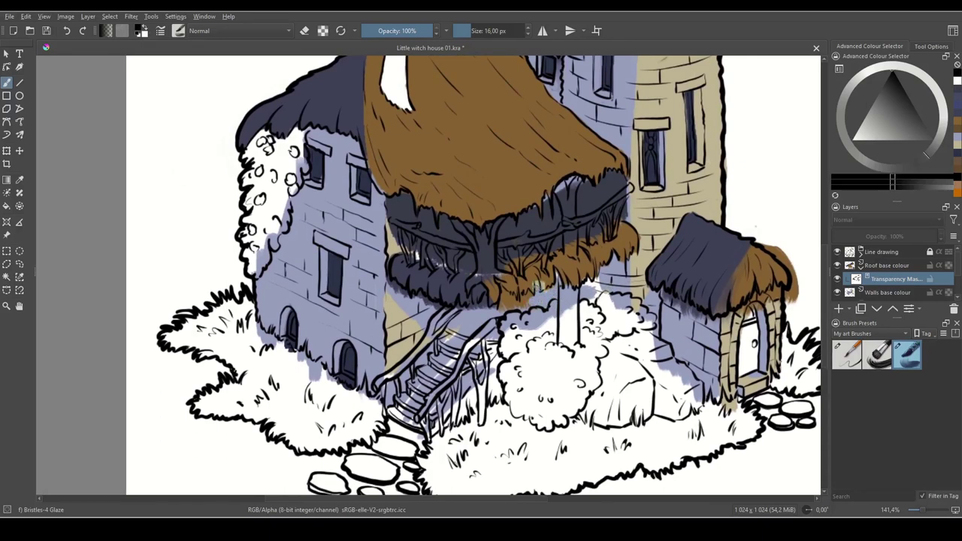
key(x)
key(x)
key(x)
key(x)
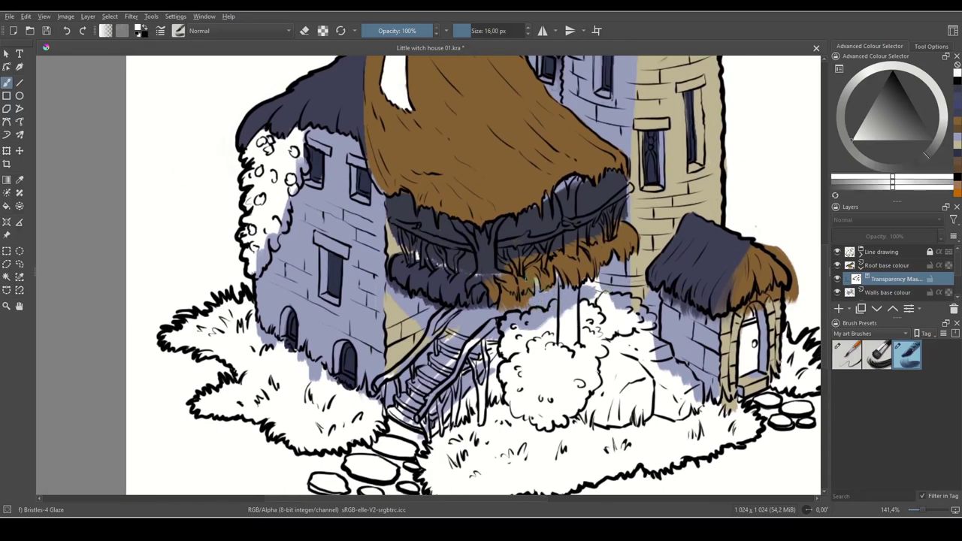
mouse_move(549, 291)
mouse_down()
mouse_move(501, 299)
mouse_move(521, 313)
mouse_move(504, 321)
mouse_move(589, 293)
mouse_up()
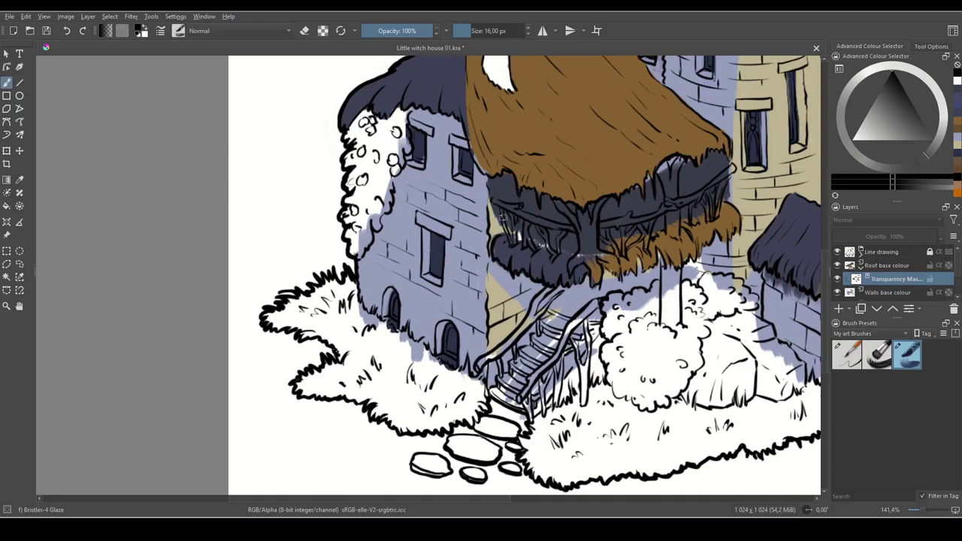
- Mask the brown paint spilling below the front eave and past the sunlit outer edge of the small outbuilding's roof
drag(699, 257, 361, 232)
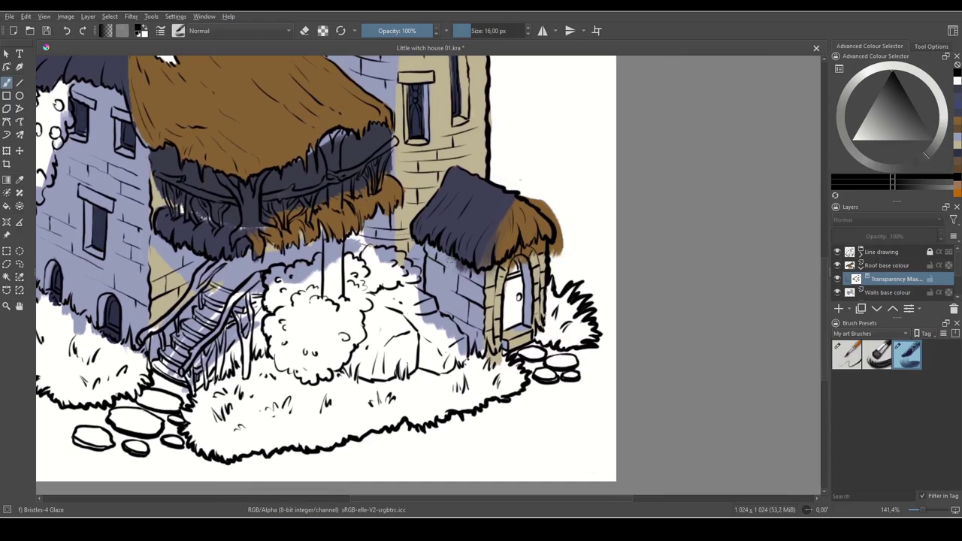
drag(512, 261, 565, 247)
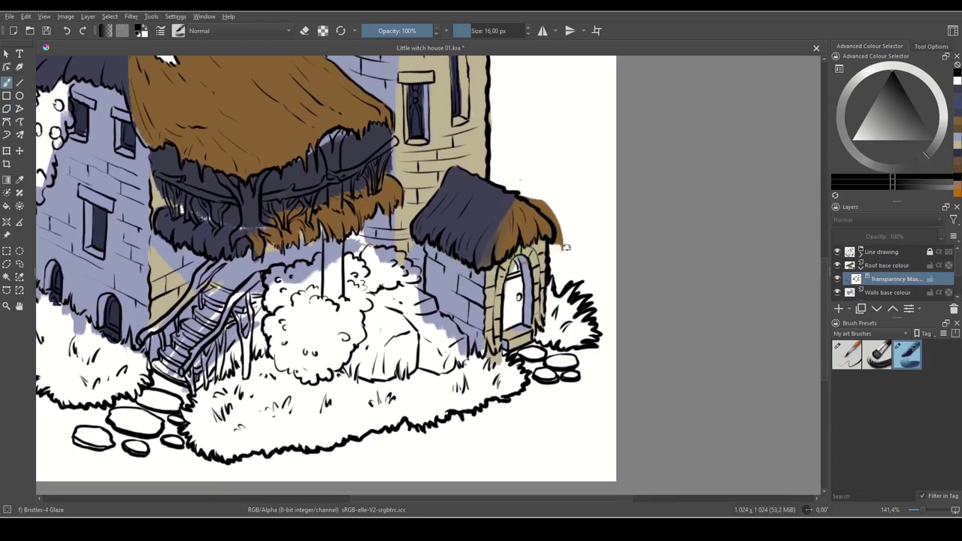
mouse_move(541, 198)
mouse_down()
mouse_move(562, 225)
mouse_move(558, 248)
mouse_up()
- Make the Chimney & railings layer active and look over the house from the tower roof down to the stairs
mouse_move(395, 321)
mouse_down()
mouse_move(594, 372)
mouse_move(576, 404)
mouse_up()
scroll(575, 404, down, 2)
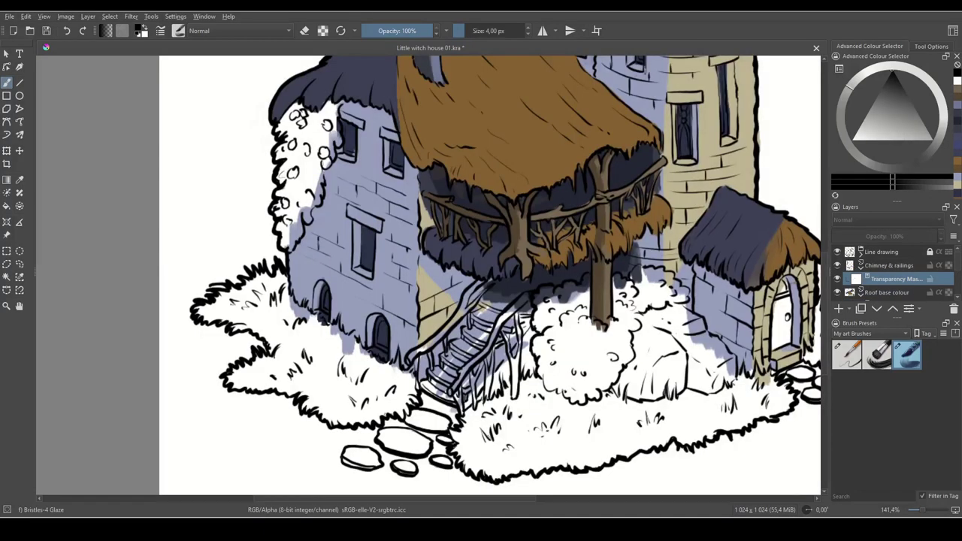
mouse_move(732, 329)
mouse_down()
mouse_move(648, 368)
mouse_move(628, 399)
mouse_up()
mouse_move(605, 286)
mouse_down()
mouse_move(600, 324)
mouse_move(633, 438)
mouse_move(597, 377)
mouse_up()
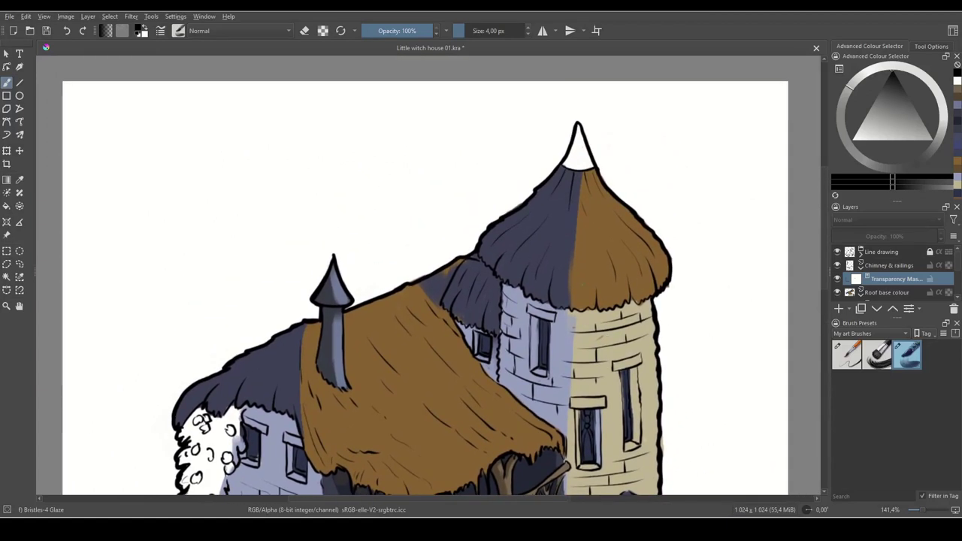
click(857, 270)
drag(610, 413, 617, 350)
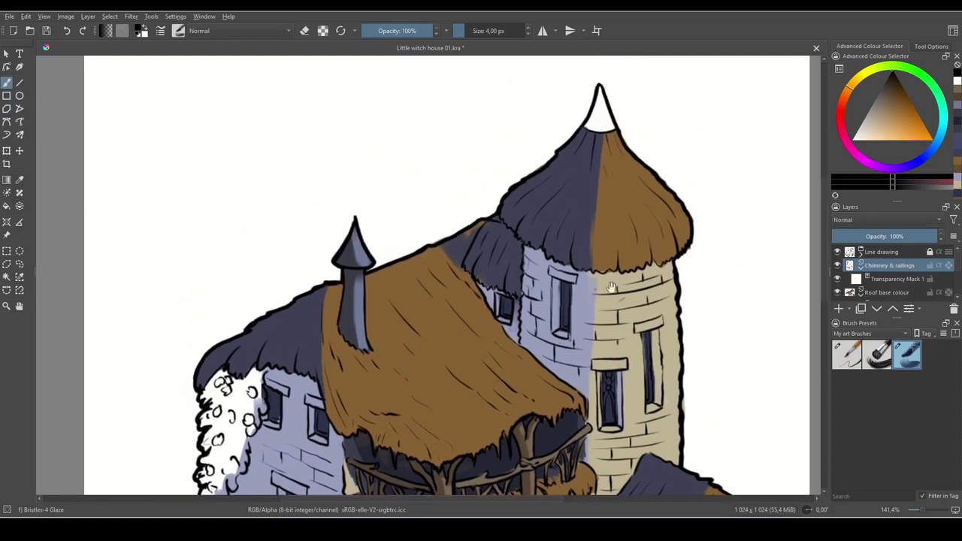
drag(586, 446, 583, 353)
drag(629, 406, 653, 374)
drag(494, 230, 522, 248)
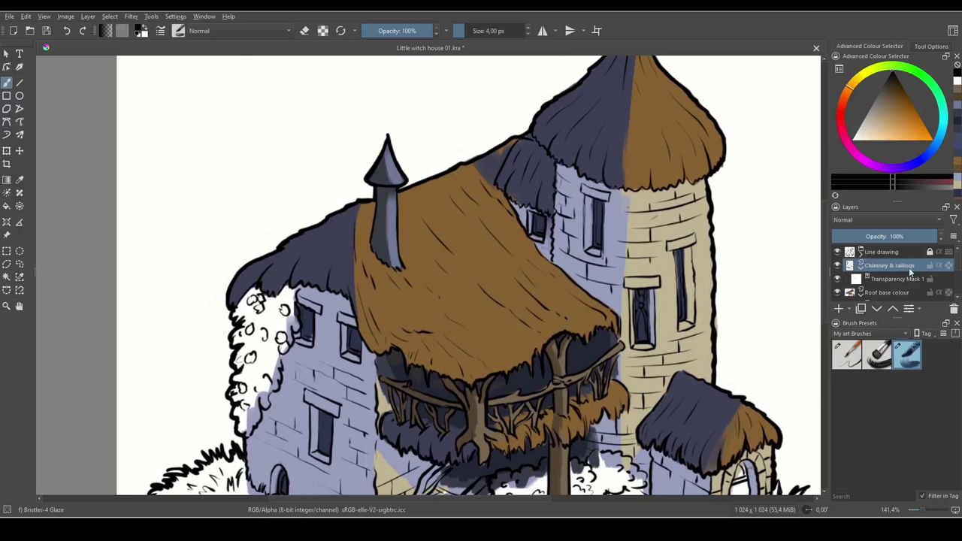
drag(583, 360, 585, 346)
drag(465, 439, 451, 309)
drag(685, 289, 666, 335)
drag(439, 448, 469, 371)
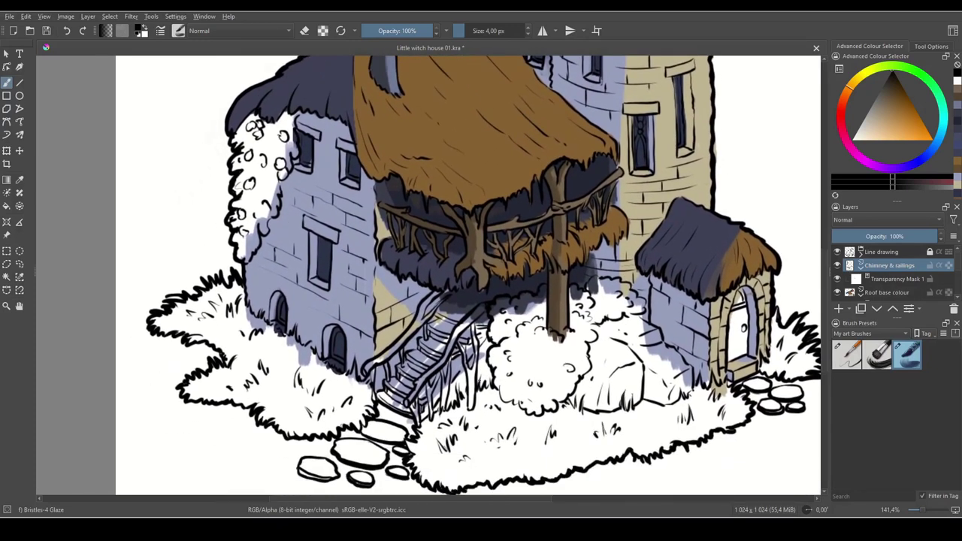
drag(501, 362, 580, 280)
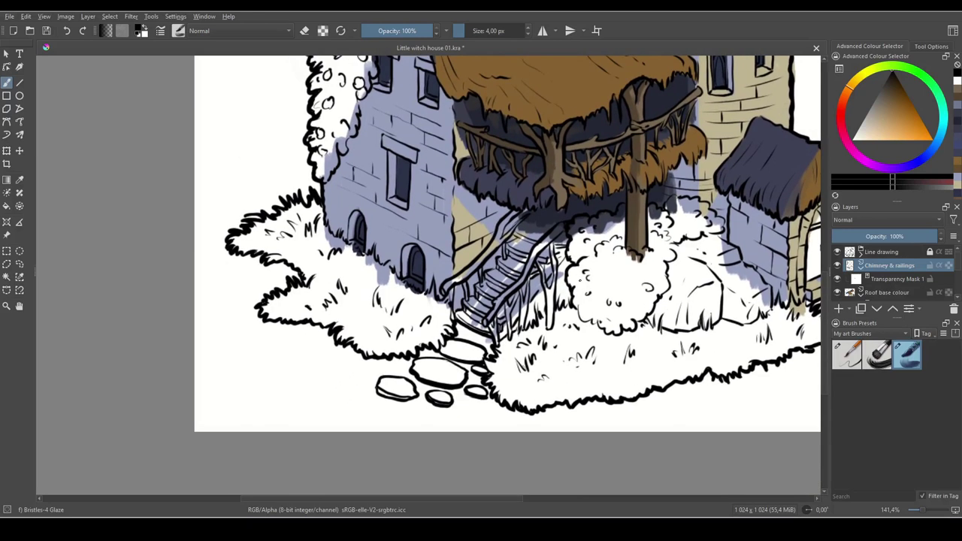
- Sample the brown of the wooden balcony post and paint the stairs' outer handrail and its end post with a 9 px brush
key(ctrl+plus)
key(ctrl+plus)
drag(743, 239, 469, 416)
ctrl+click(612, 370)
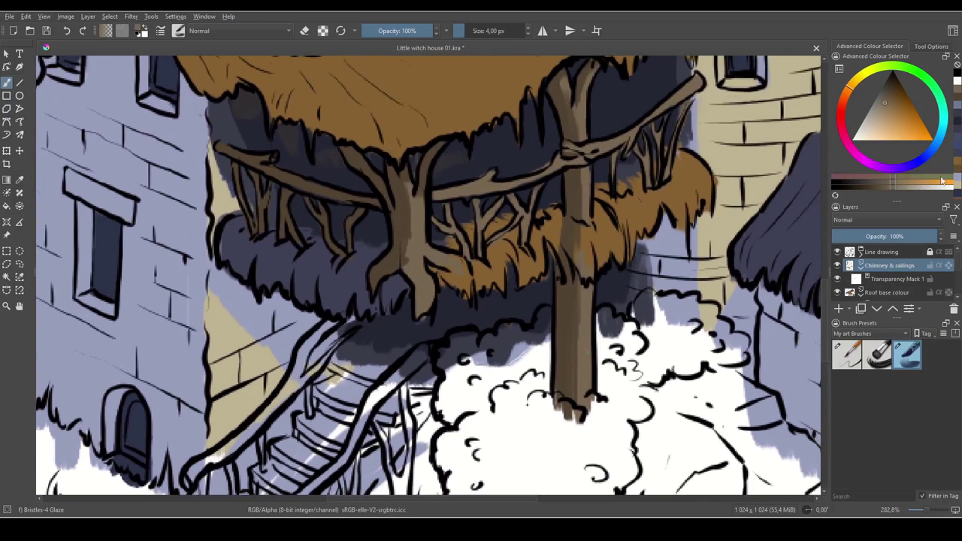
ctrl+click(569, 312)
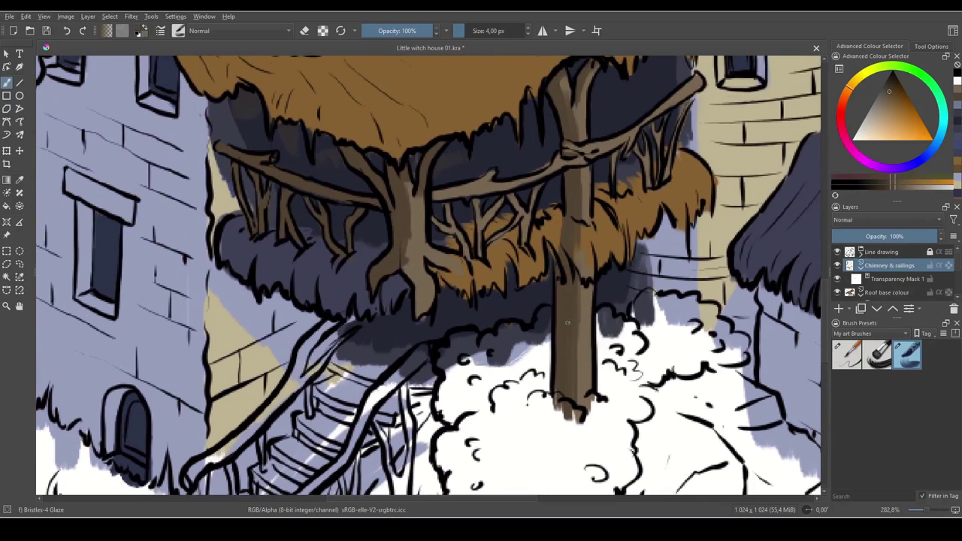
mouse_move(553, 385)
mouse_down()
mouse_move(701, 229)
mouse_move(757, 229)
mouse_up()
ctrl+click(766, 215)
mouse_move(624, 201)
mouse_down()
mouse_move(588, 227)
mouse_move(625, 203)
mouse_move(577, 248)
mouse_move(611, 197)
mouse_move(633, 190)
mouse_move(625, 184)
mouse_move(572, 233)
mouse_move(633, 185)
mouse_move(562, 285)
mouse_move(491, 347)
mouse_move(496, 340)
mouse_move(491, 370)
mouse_move(493, 361)
mouse_move(472, 383)
mouse_move(496, 430)
mouse_up()
key(bracketright)
key(bracketright)
key(bracketright)
key(bracketright)
key(bracketright)
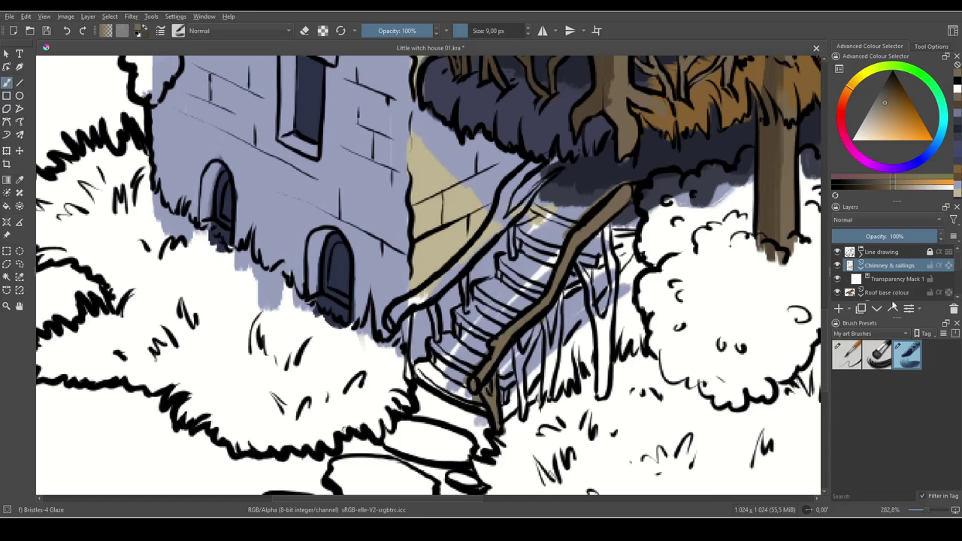
- Paint the branching support posts beneath the stairs' outer handrail in the same brown
drag(516, 338, 523, 385)
mouse_move(541, 323)
mouse_down()
mouse_move(527, 354)
mouse_move(522, 419)
mouse_up()
drag(524, 370, 527, 420)
drag(543, 314, 547, 392)
drag(562, 296, 548, 392)
drag(555, 359, 544, 402)
drag(580, 266, 601, 374)
drag(611, 232, 613, 319)
drag(608, 306, 603, 397)
mouse_move(608, 334)
mouse_down()
mouse_move(606, 391)
mouse_move(585, 403)
mouse_up()
- Paint the stairs' inner handrail beside the house wall and its short posts brown
drag(449, 279, 385, 331)
mouse_move(432, 297)
mouse_down()
mouse_move(481, 248)
mouse_move(536, 160)
mouse_move(505, 200)
mouse_up()
drag(559, 173, 501, 232)
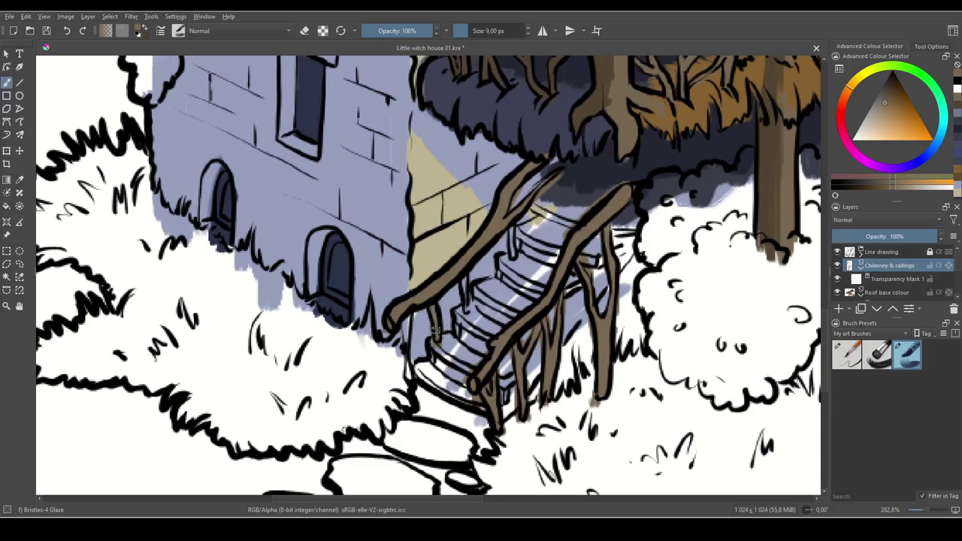
drag(512, 232, 514, 262)
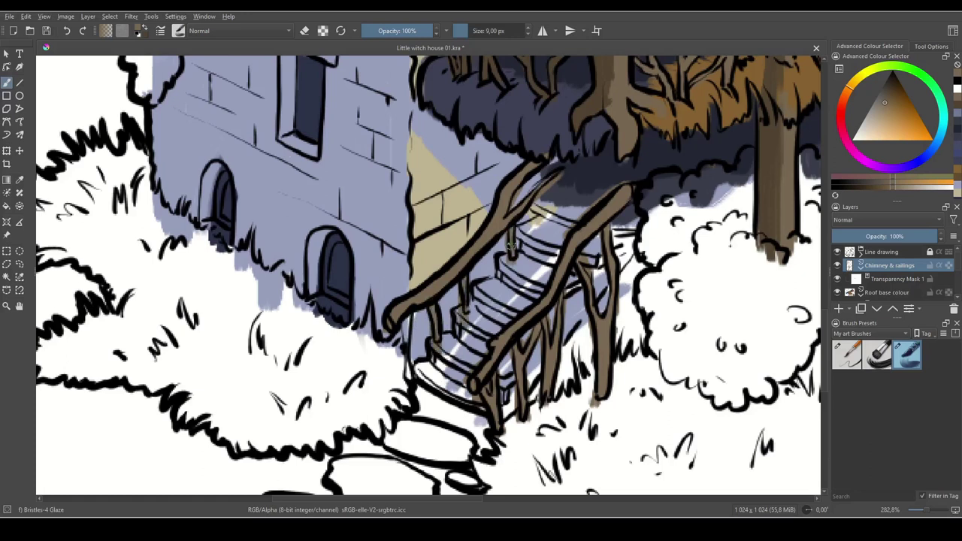
- Paint the stair landing and the riser below it in sampled lighter and darker browns with a 15 px brush
drag(648, 293, 620, 330)
key(bracketright)
key(bracketright)
key(bracketright)
key(bracketright)
key(bracketright)
key(bracketright)
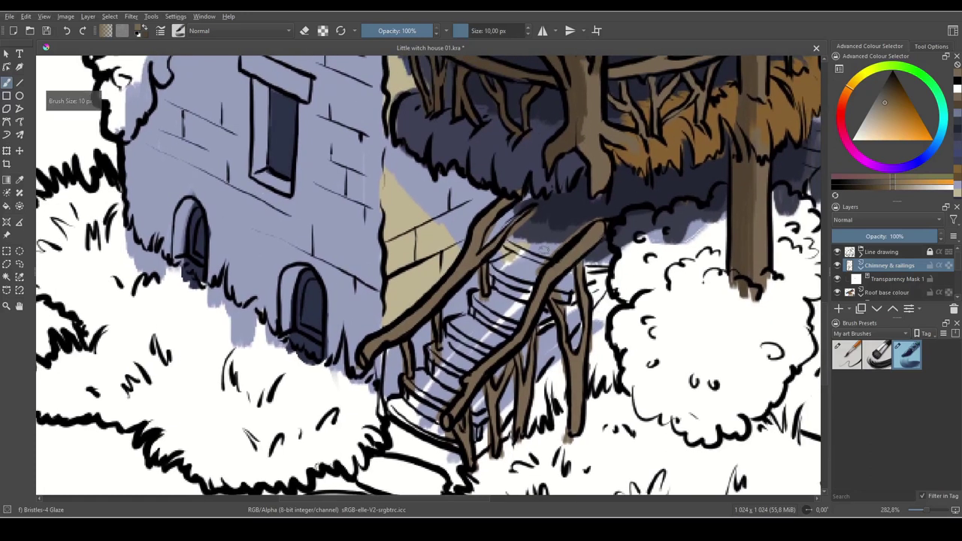
mouse_move(517, 241)
mouse_down()
mouse_move(587, 255)
mouse_move(570, 247)
mouse_move(542, 256)
mouse_move(631, 272)
mouse_up()
ctrl+click(749, 251)
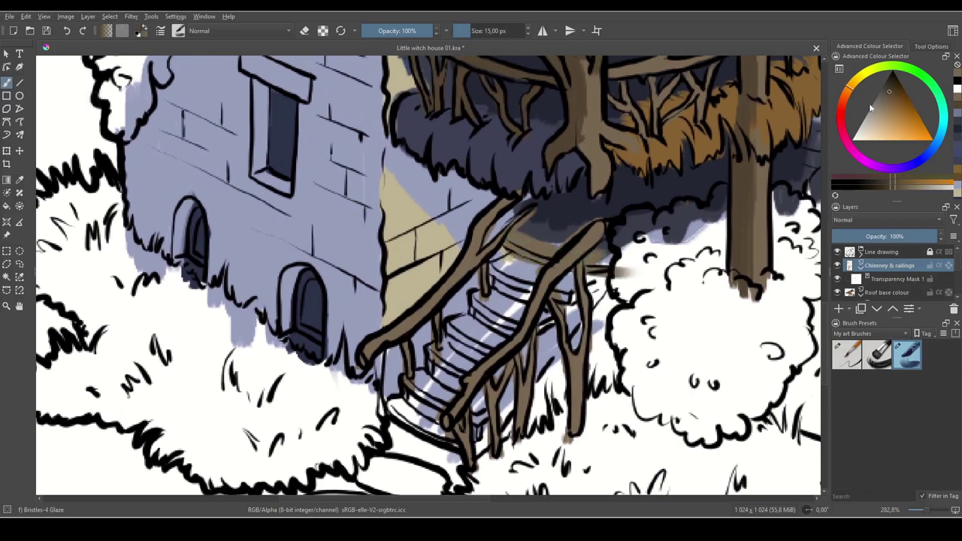
mouse_move(602, 239)
mouse_down()
mouse_move(537, 240)
mouse_move(607, 242)
mouse_up()
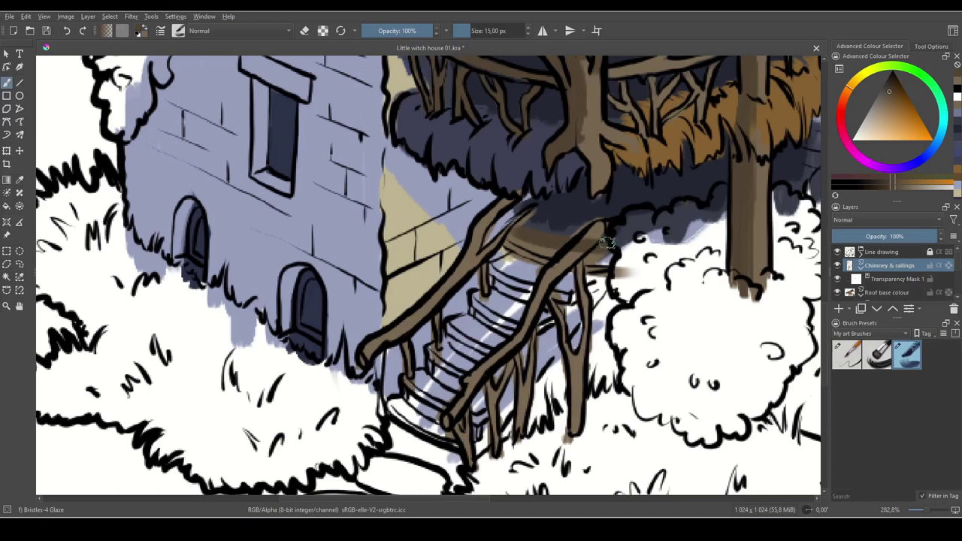
ctrl+click(605, 230)
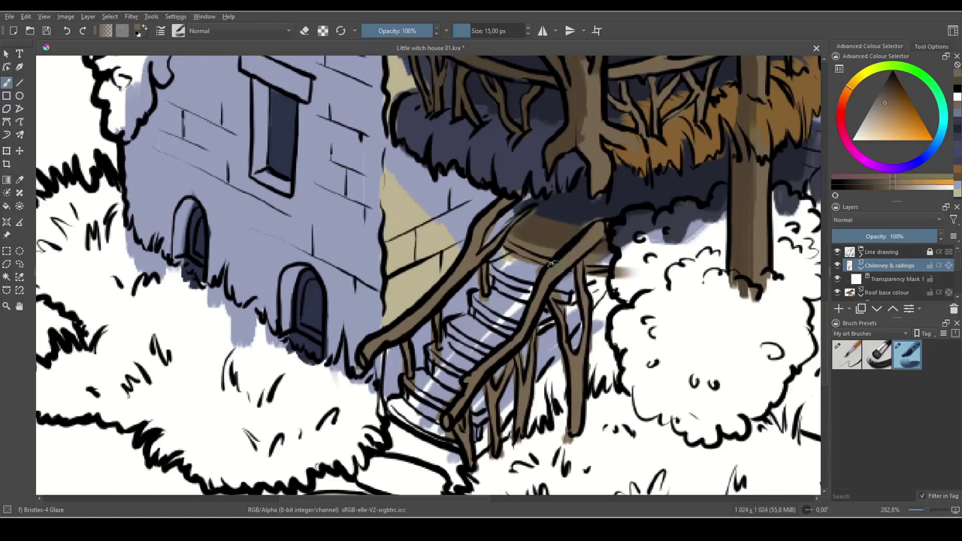
ctrl+click(567, 253)
drag(499, 261, 578, 282)
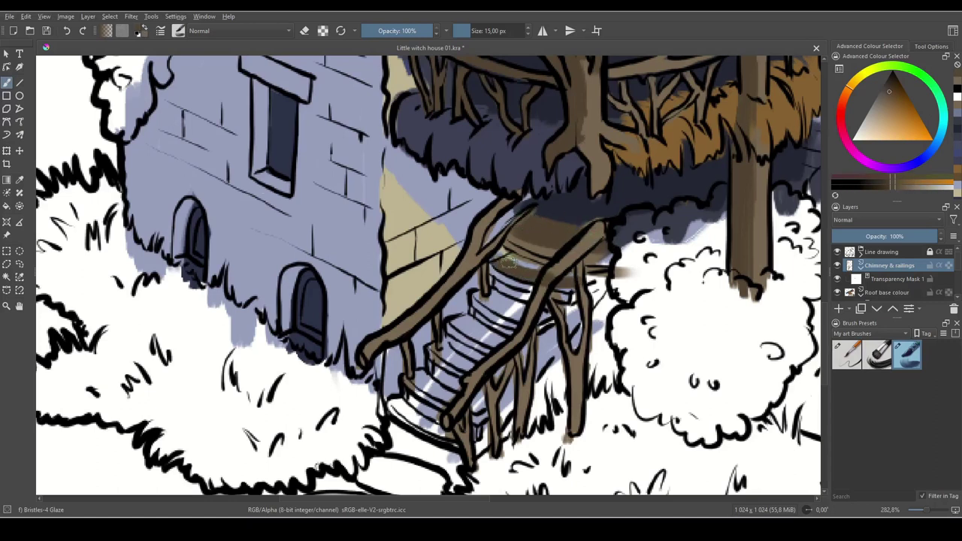
- Sample the lighter wood brown and paint the treads of the steps down to the bottom of the stairs
ctrl+click(585, 282)
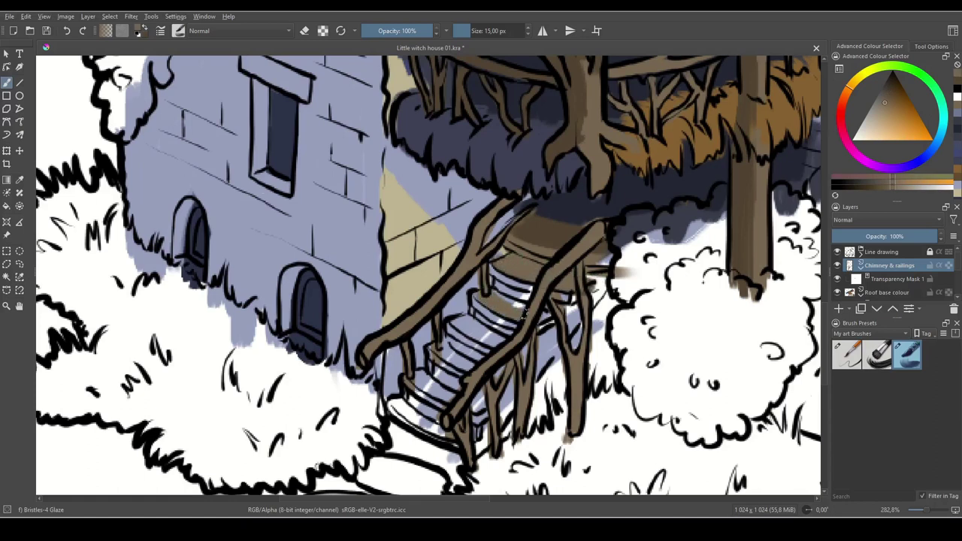
mouse_move(493, 333)
mouse_down()
mouse_move(459, 324)
mouse_move(508, 340)
mouse_move(483, 352)
mouse_move(541, 294)
mouse_up()
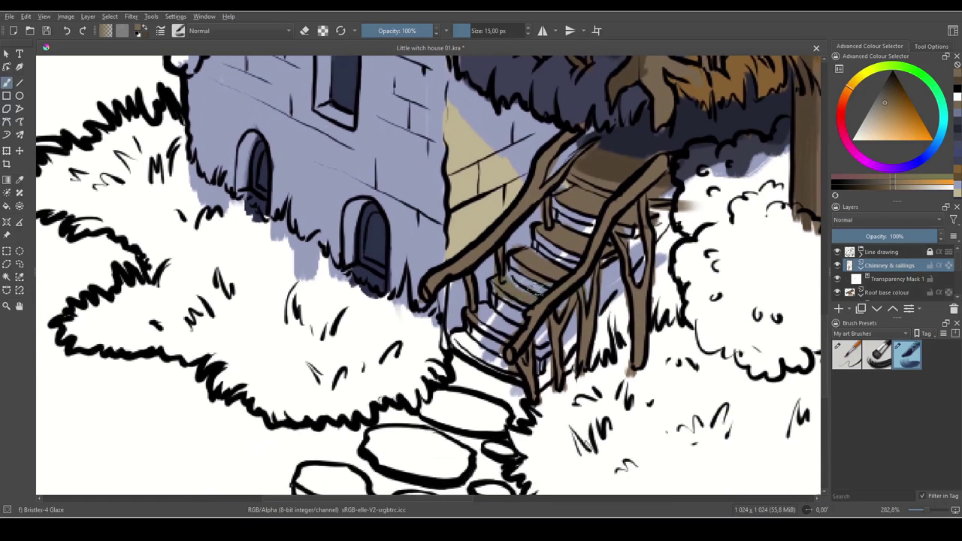
mouse_move(475, 309)
mouse_down()
mouse_move(534, 334)
mouse_move(466, 333)
mouse_move(512, 368)
mouse_move(545, 377)
mouse_up()
- Paint the risers between the stair treads in the sampled darker brown with the brush reduced to 7 px
key(bracketleft)
key(bracketleft)
key(bracketleft)
key(bracketleft)
key(bracketleft)
key(bracketleft)
key(bracketleft)
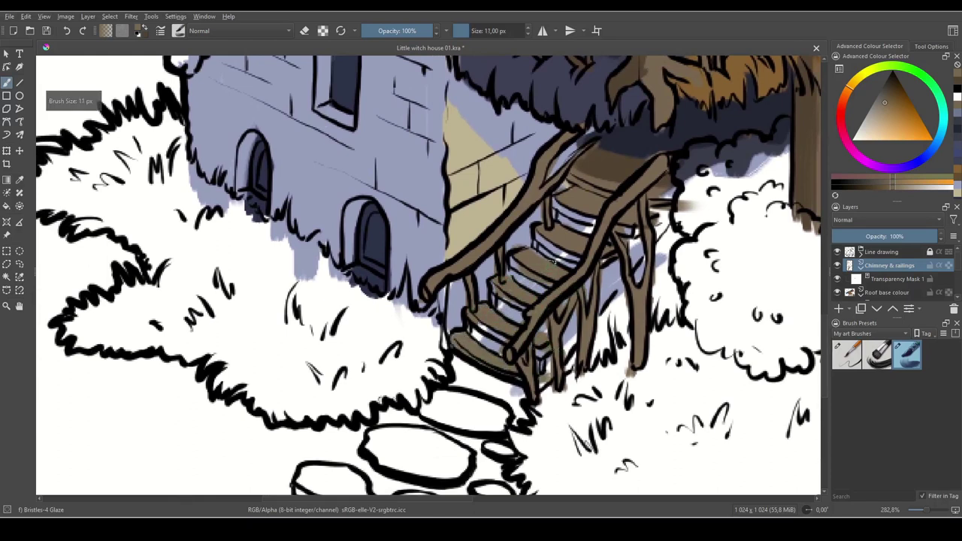
ctrl+click(552, 217)
mouse_move(554, 217)
mouse_down()
mouse_move(555, 200)
mouse_move(592, 221)
mouse_up()
drag(569, 173, 610, 198)
mouse_move(536, 226)
mouse_down()
mouse_move(538, 252)
mouse_move(555, 245)
mouse_up()
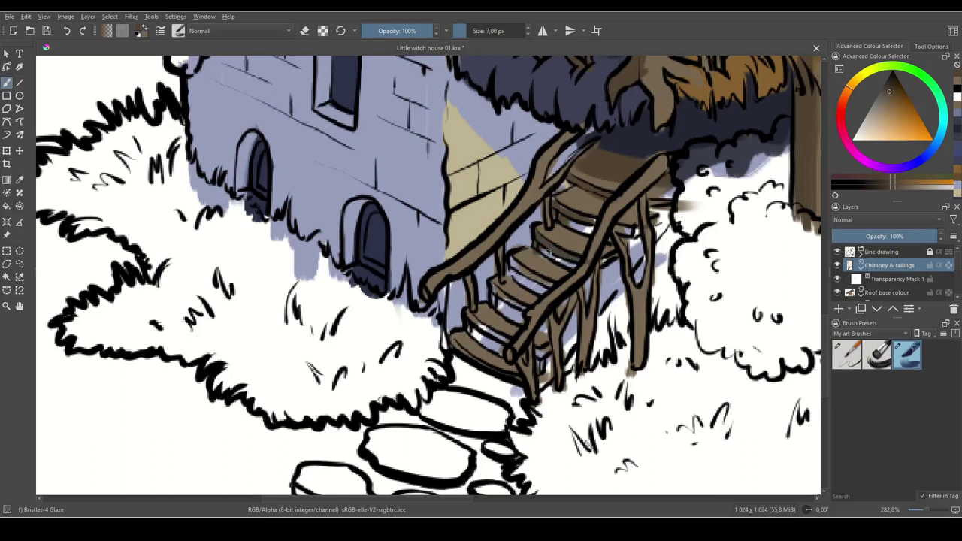
drag(533, 306, 586, 244)
mouse_move(565, 200)
mouse_down()
mouse_move(606, 227)
mouse_move(565, 207)
mouse_move(549, 241)
mouse_move(567, 254)
mouse_move(531, 274)
mouse_move(522, 296)
mouse_move(554, 309)
mouse_up()
drag(528, 252, 572, 284)
- Fill the underside of the landing and the stairs' open side between the support posts with sampled dark and light browns
drag(709, 284, 595, 339)
ctrl+click(474, 324)
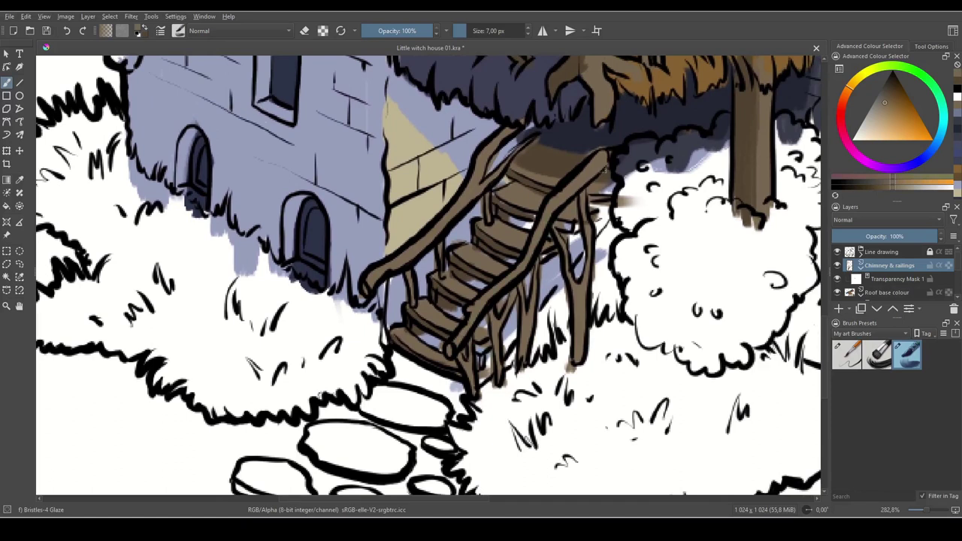
ctrl+click(604, 170)
drag(572, 230, 610, 201)
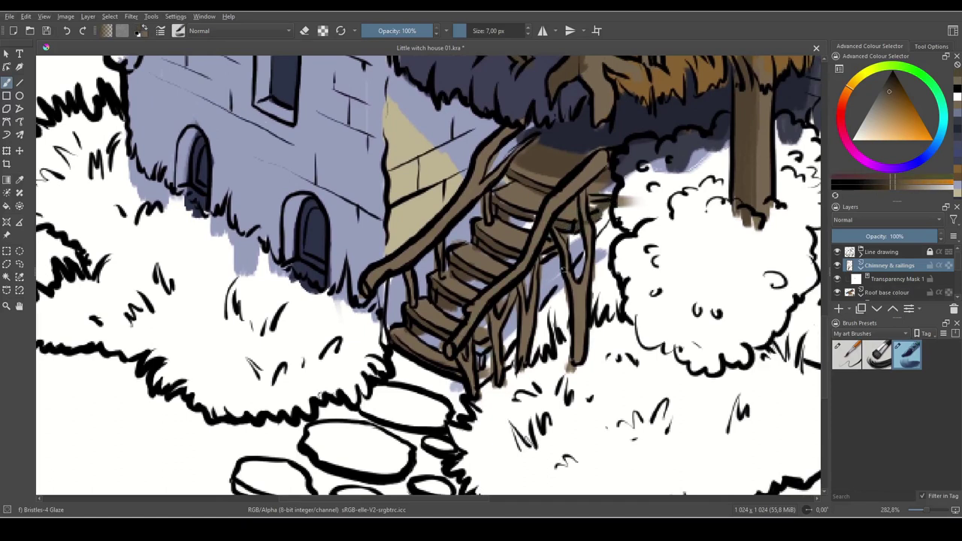
ctrl+click(597, 225)
mouse_move(595, 234)
mouse_down()
mouse_move(569, 239)
mouse_move(581, 259)
mouse_move(543, 282)
mouse_move(543, 261)
mouse_move(541, 302)
mouse_move(569, 264)
mouse_move(535, 305)
mouse_move(507, 322)
mouse_move(508, 310)
mouse_up()
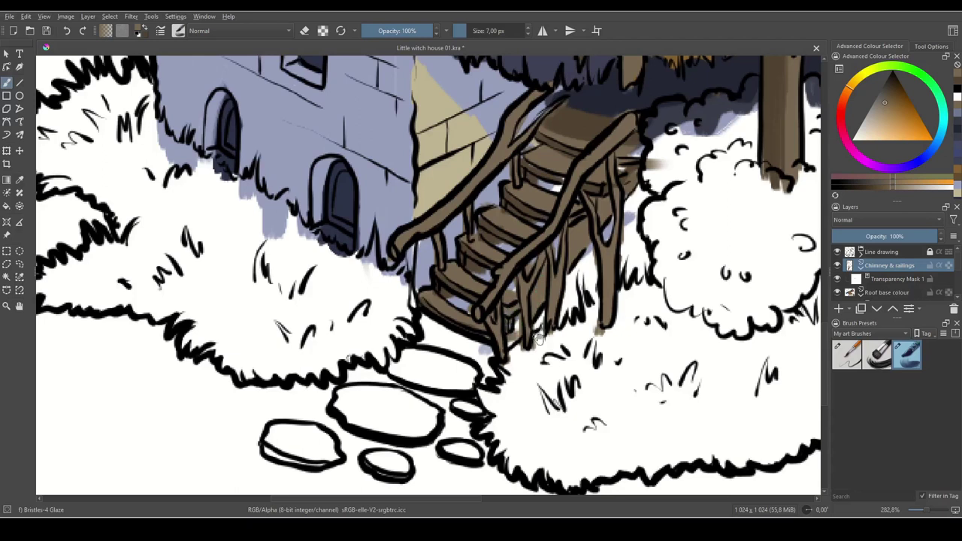
drag(539, 339, 574, 315)
ctrl+click(540, 287)
drag(540, 285, 550, 302)
ctrl+click(549, 301)
mouse_move(602, 244)
mouse_down()
mouse_move(551, 296)
mouse_move(523, 349)
mouse_up()
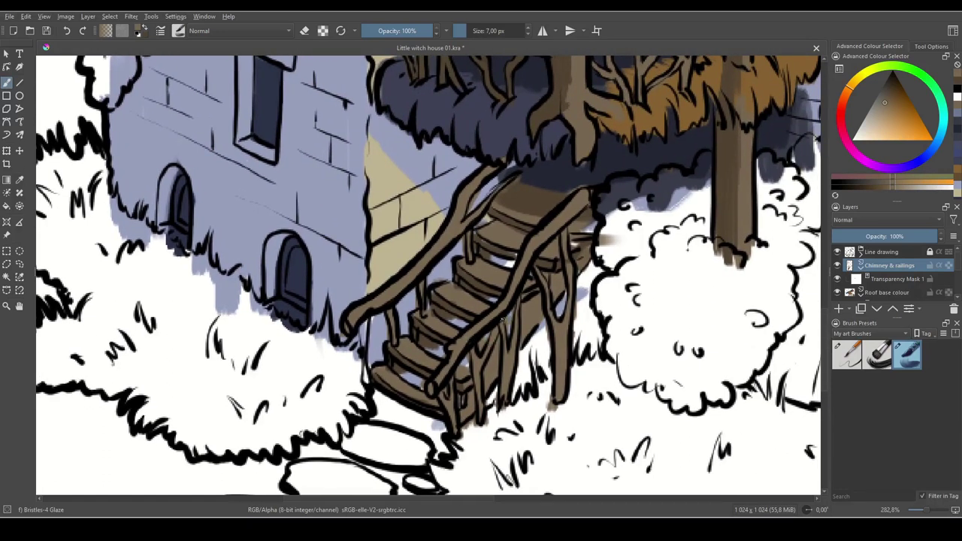
drag(701, 266, 695, 299)
- On the Chimney & railings transparency mask, hide brown overflow around the stairs and post bottoms in black, restoring the landing with white
click(891, 279)
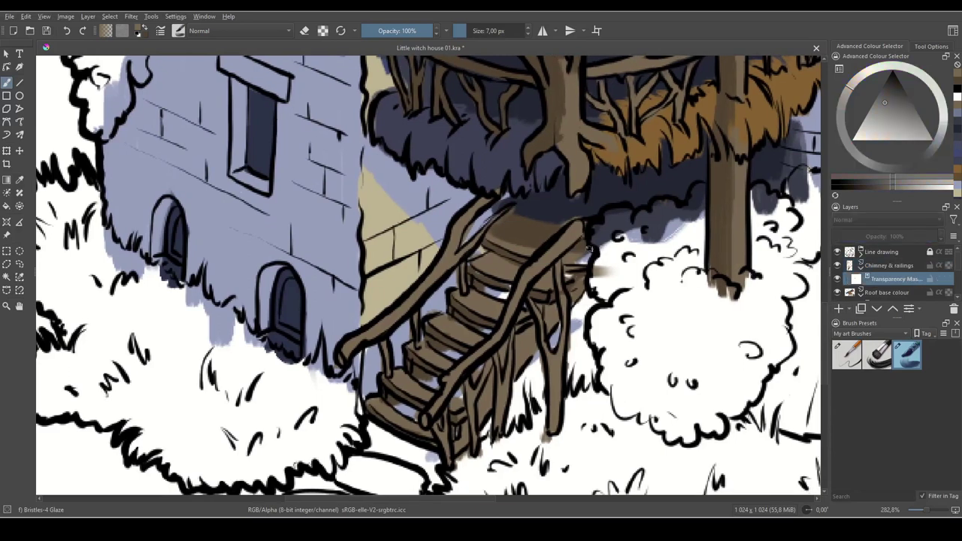
key(d)
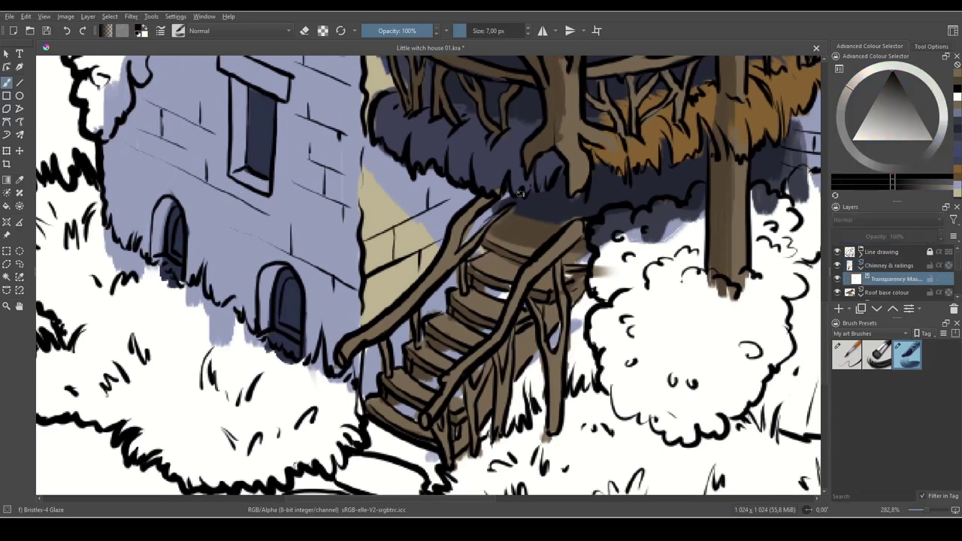
drag(496, 192, 494, 194)
mouse_move(342, 365)
mouse_down()
mouse_move(400, 310)
mouse_move(381, 308)
mouse_move(364, 281)
mouse_up()
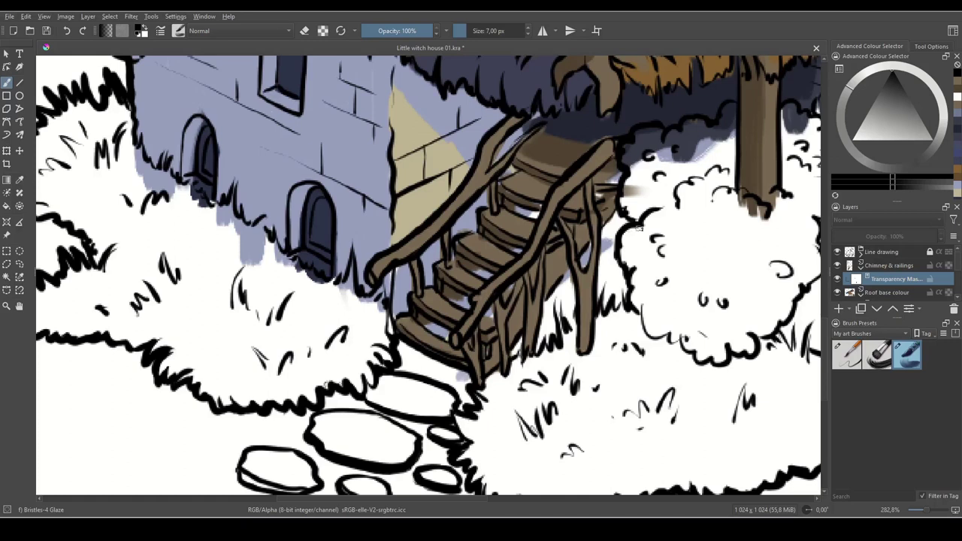
drag(521, 254, 505, 305)
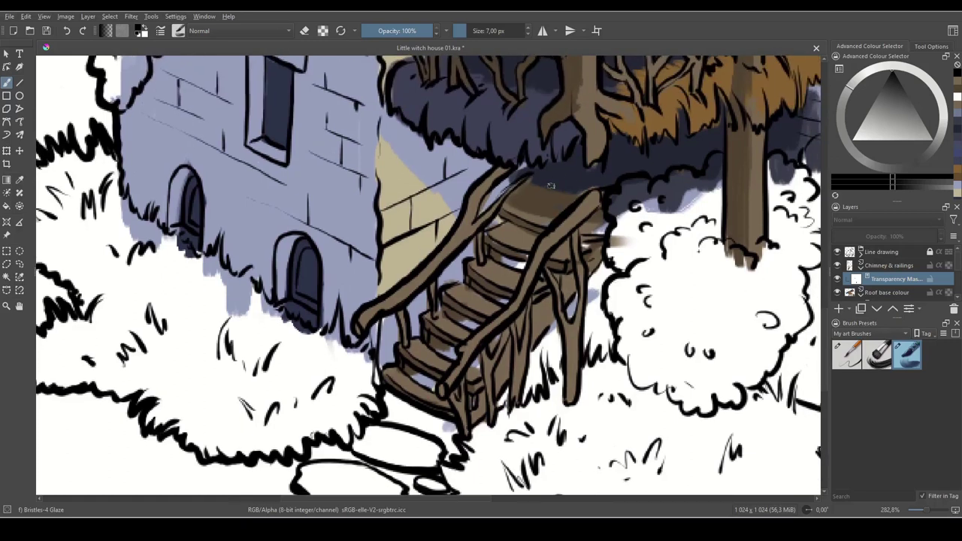
key(x)
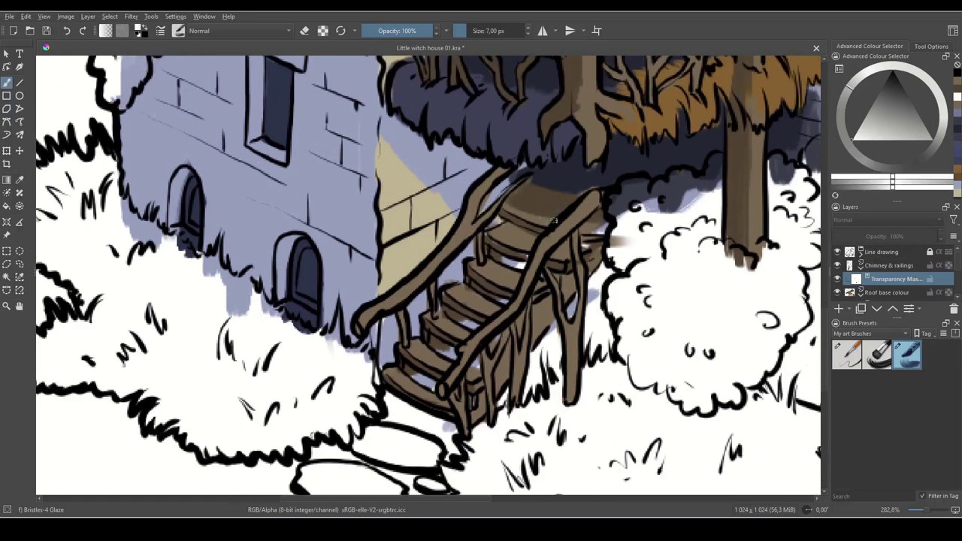
drag(571, 210, 541, 210)
key(x)
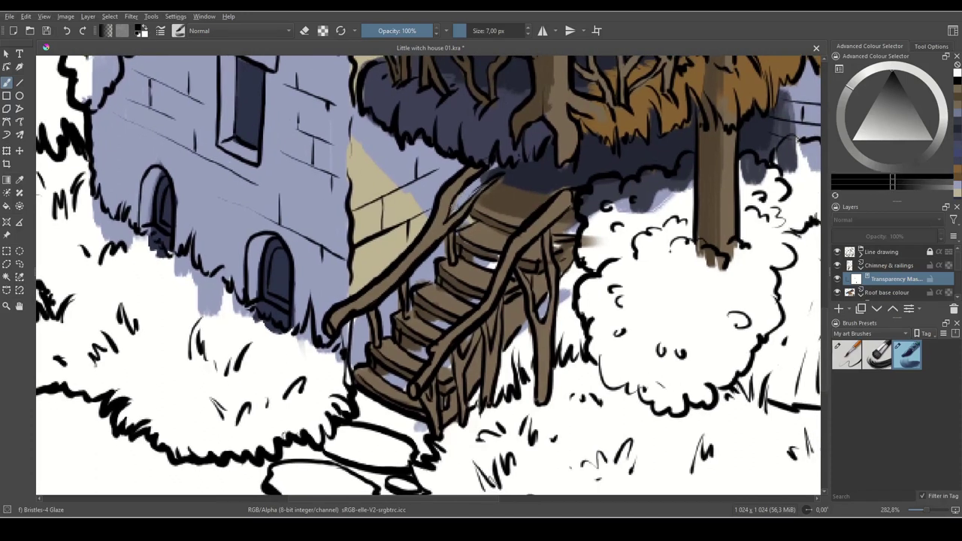
- Mask out the remaining brown overflow along the stairs' open side and beside the round bush, switching between black and white
drag(578, 386, 566, 353)
drag(534, 292, 537, 323)
key(x)
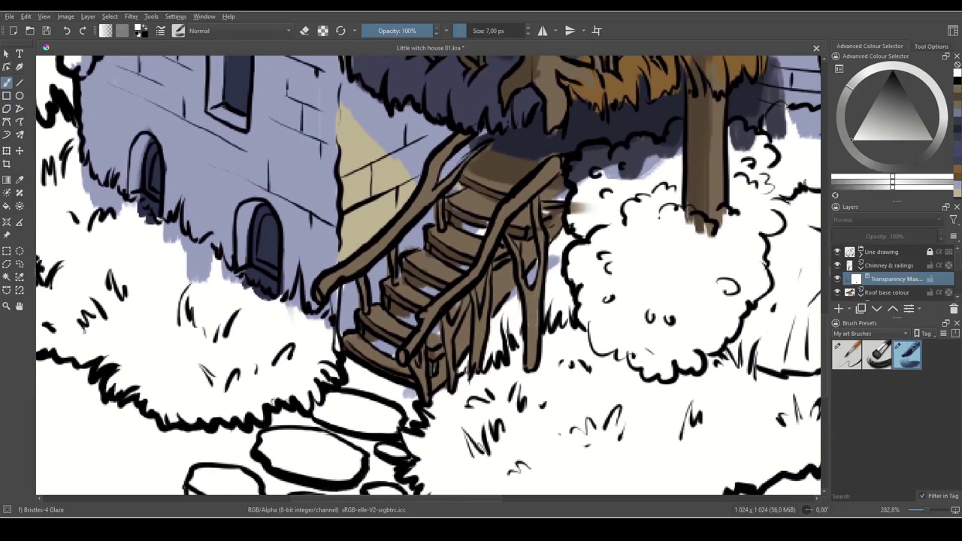
key(x)
key(x)
drag(709, 247, 667, 320)
key(x)
drag(530, 276, 532, 283)
key(x)
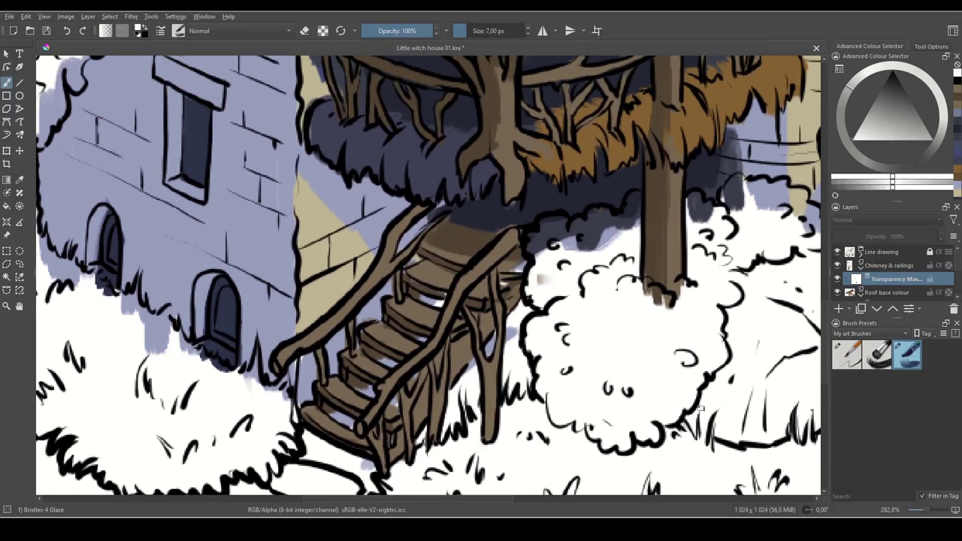
- On the Chimney & railings layer, paint the tower's spire tip with lighter and darker blue-greys sampled from the chimney
scroll(699, 409, down, 6)
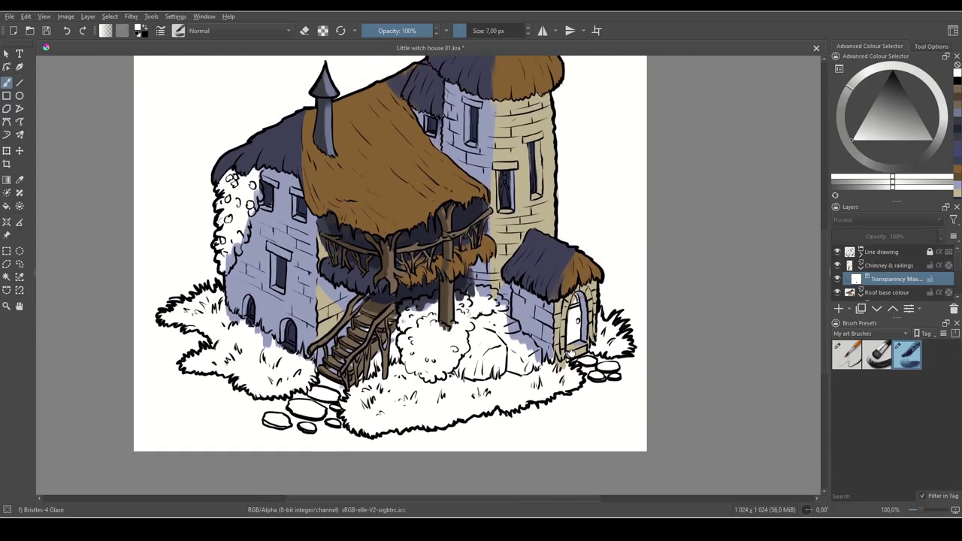
drag(571, 354, 560, 367)
drag(547, 257, 574, 357)
click(884, 266)
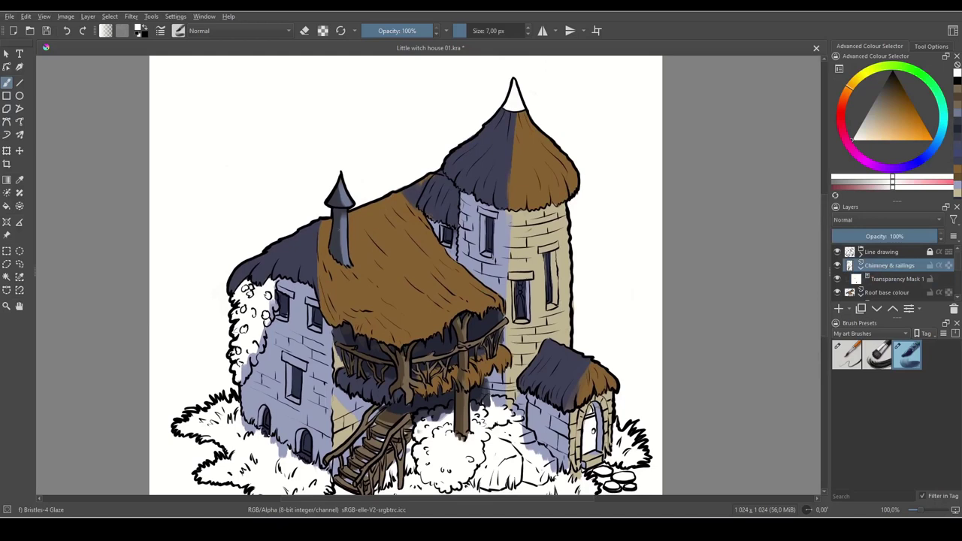
ctrl+click(336, 232)
key(x)
ctrl+click(361, 250)
drag(510, 98, 507, 108)
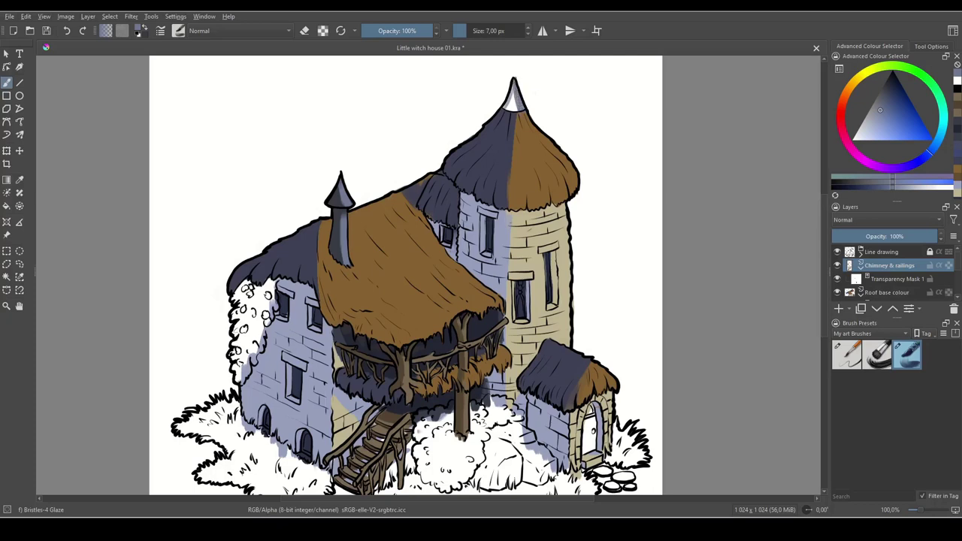
ctrl+click(516, 82)
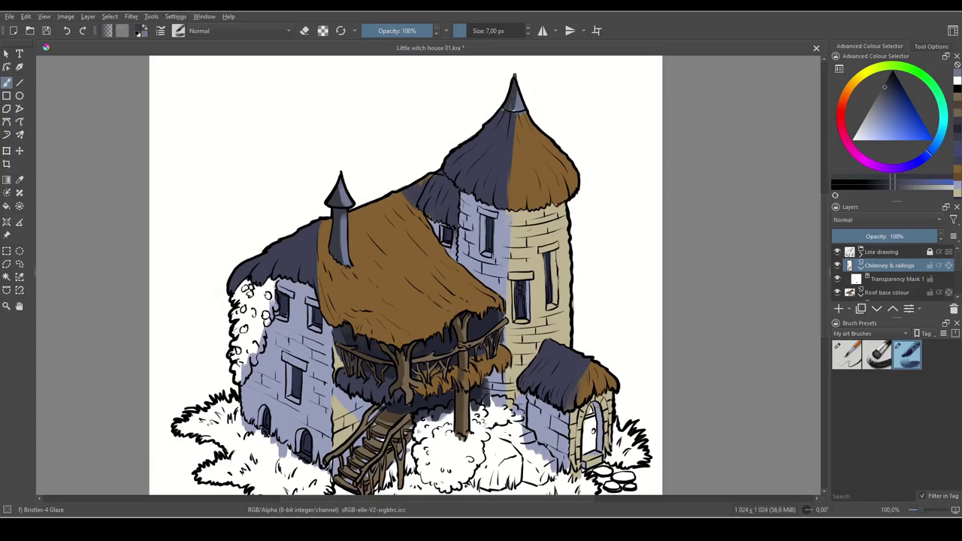
drag(515, 76, 517, 87)
ctrl+click(517, 82)
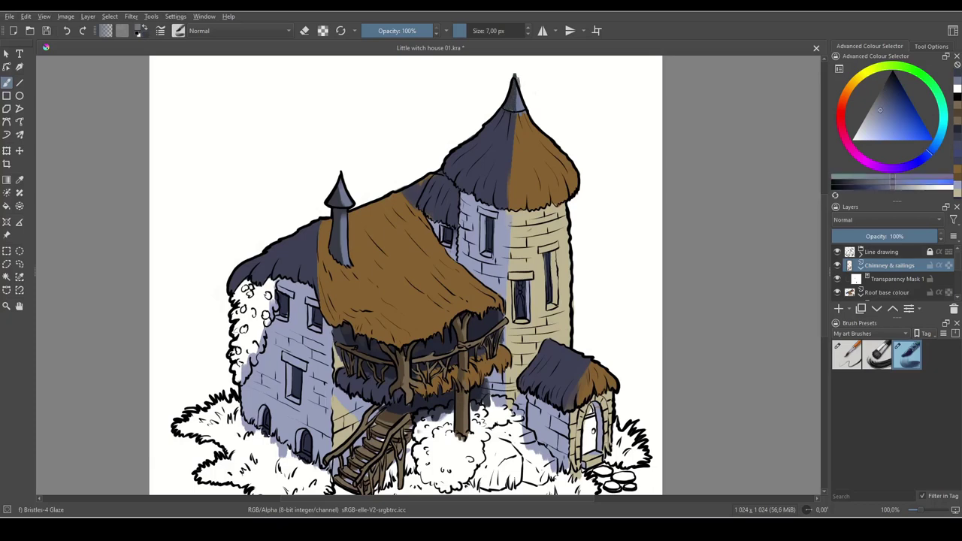
drag(517, 82, 516, 80)
ctrl+click(516, 83)
- Hide the blue-grey overflow around the spire tip by painting black on the Chimney & railings transparency mask
click(869, 285)
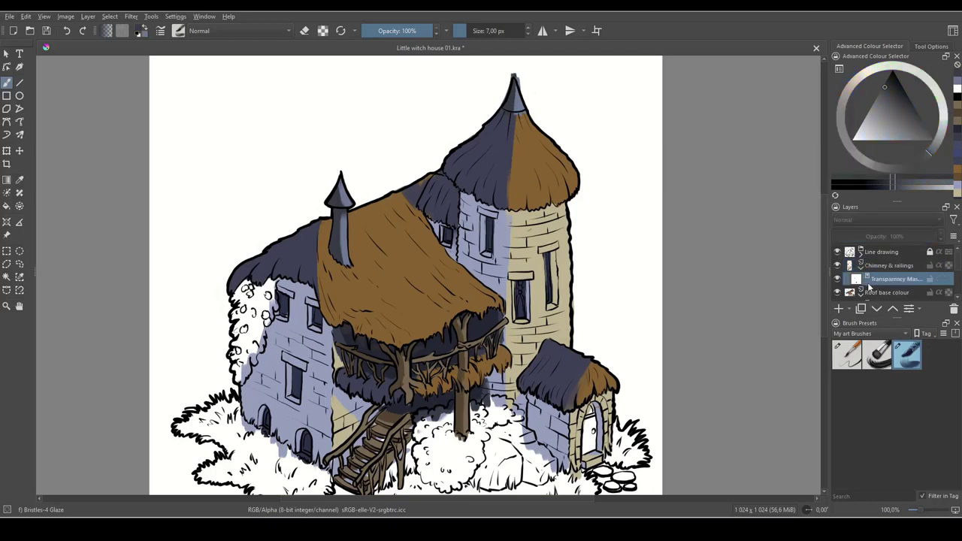
ctrl+click(517, 74)
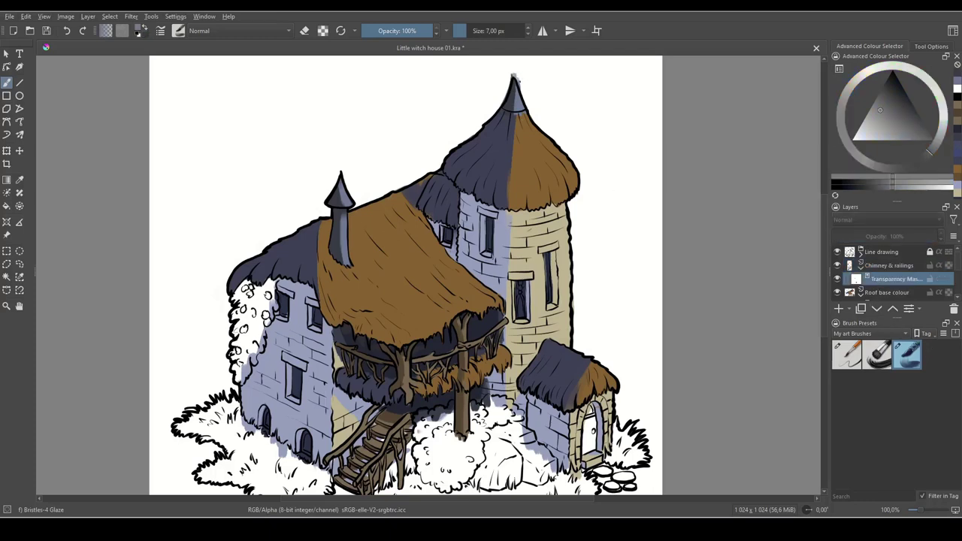
ctrl+click(517, 75)
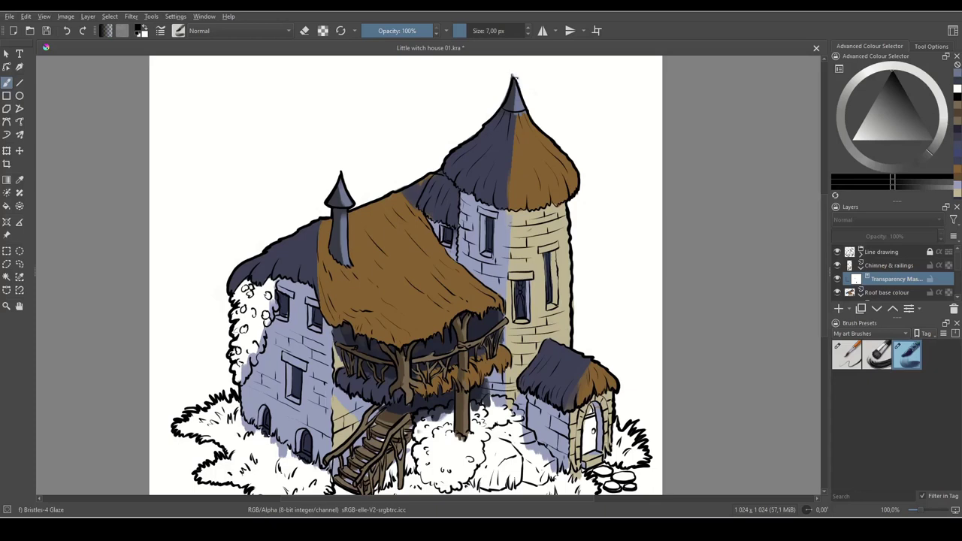
drag(516, 75, 523, 84)
- Add two paint layers above Chimney & railings, naming the lower one "D" and the upper one "Door, windows rocks"
mouse_move(654, 415)
mouse_down()
mouse_move(683, 301)
mouse_move(685, 385)
mouse_move(685, 319)
mouse_move(708, 332)
mouse_up()
drag(757, 427, 721, 427)
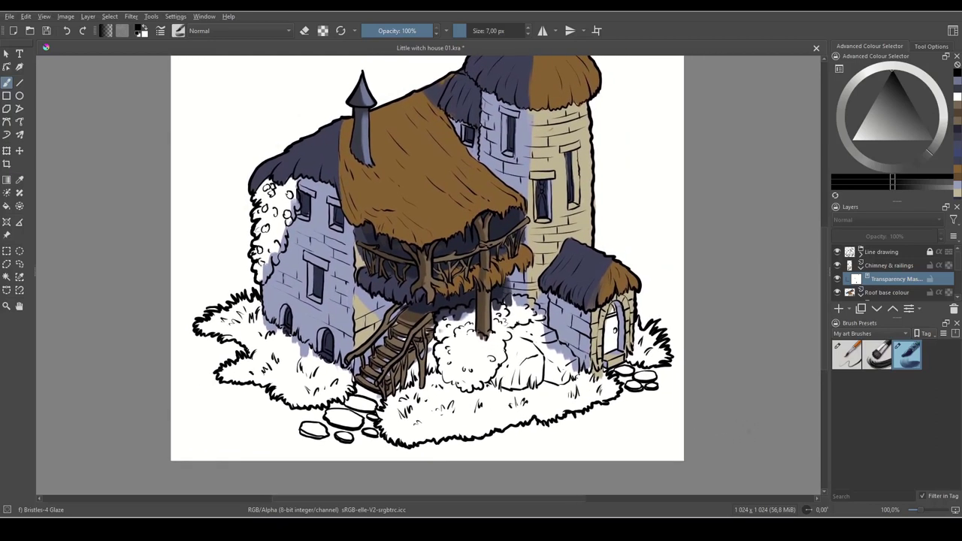
click(881, 266)
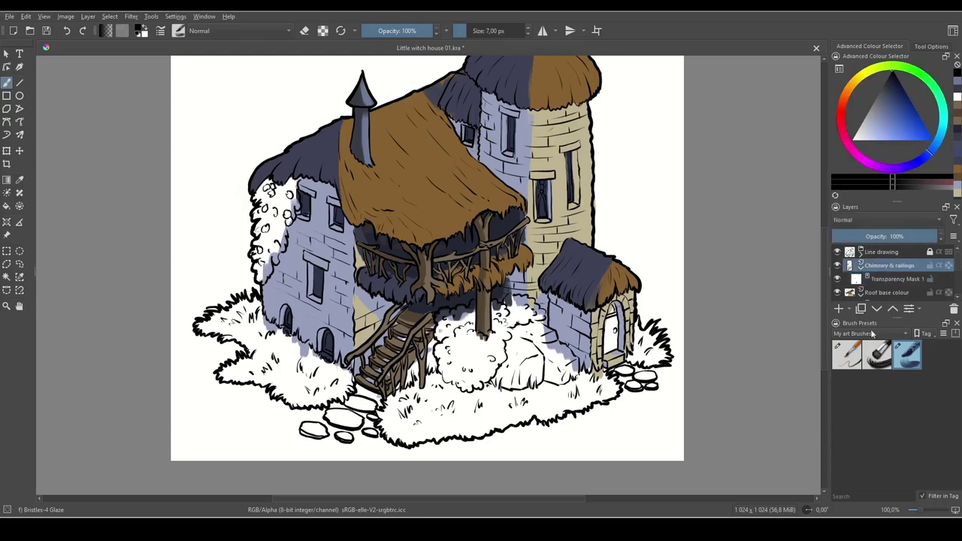
key(Insert)
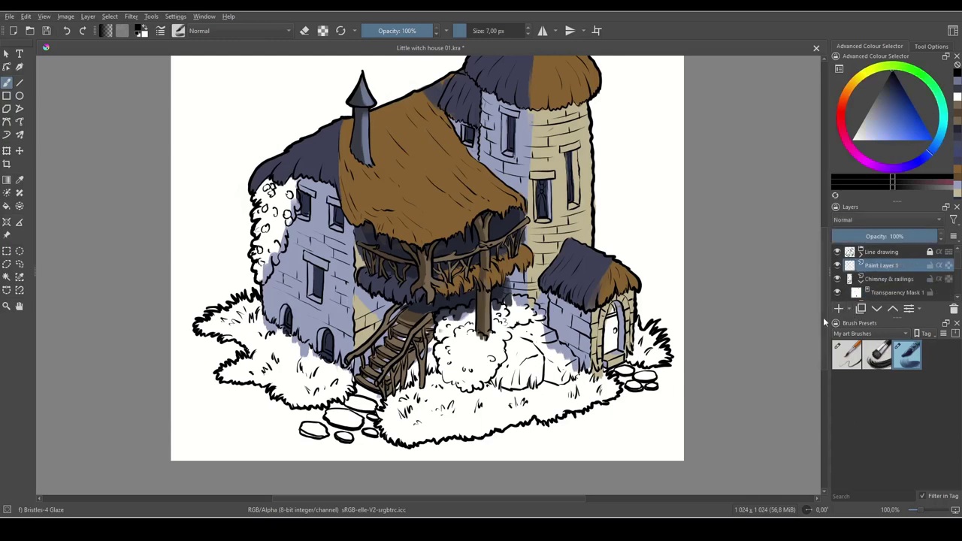
double_click(880, 267)
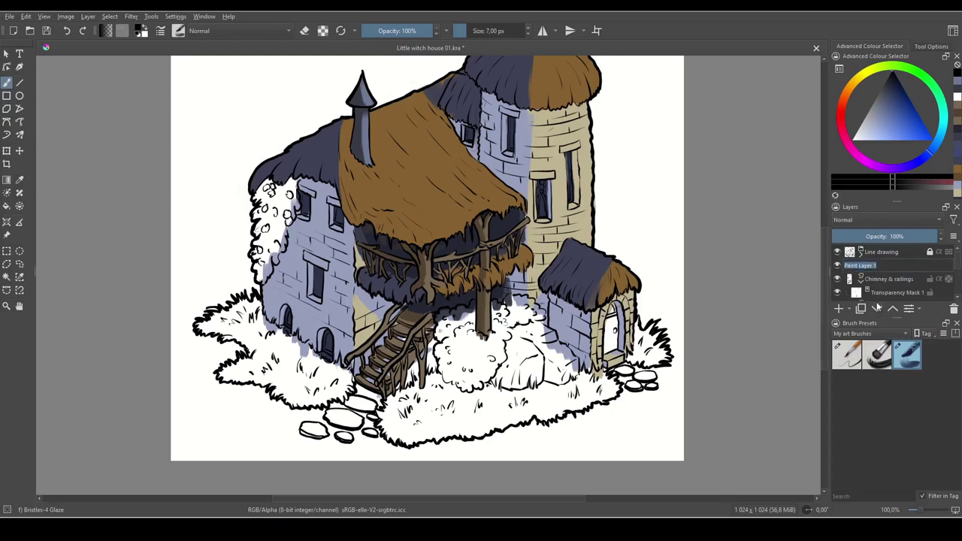
text(D)
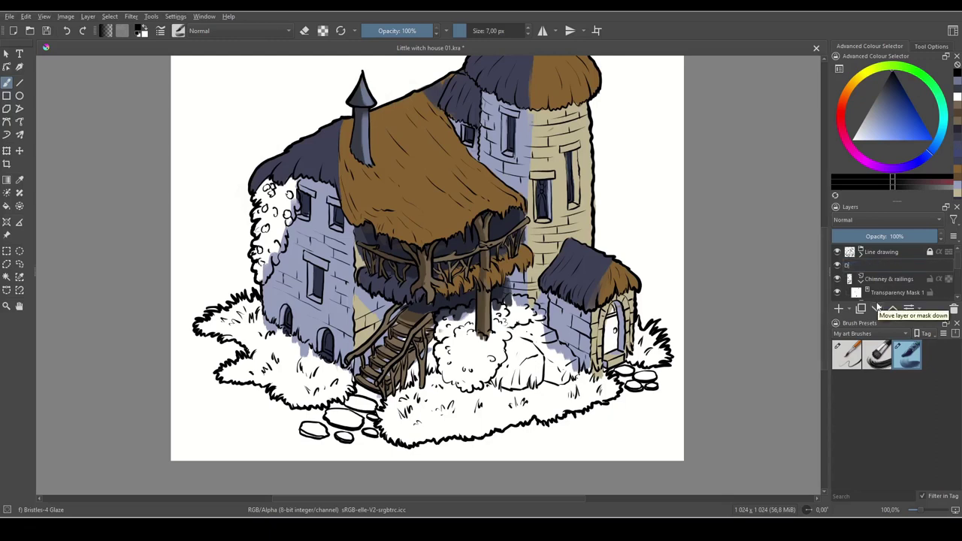
key(Return)
key(Insert)
double_click(881, 265)
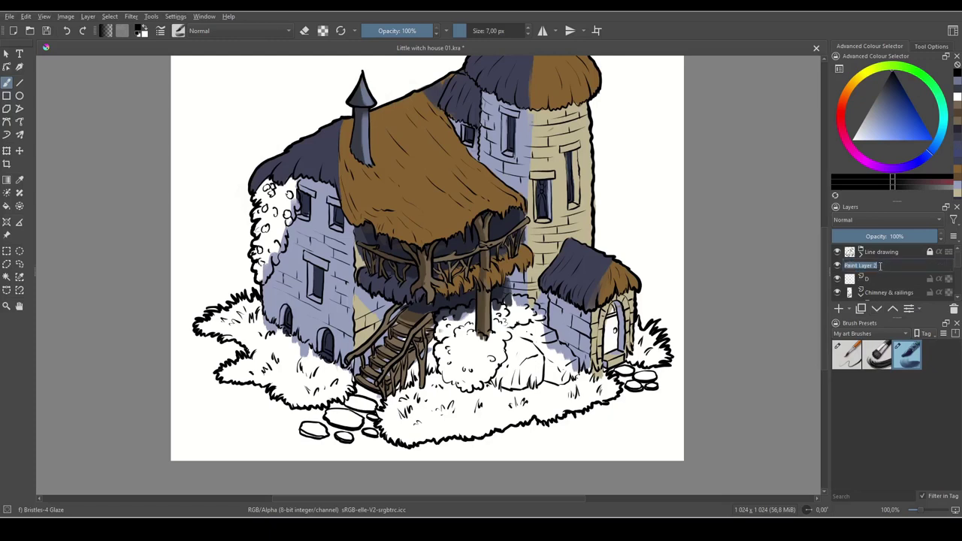
text(b)
key(Return)
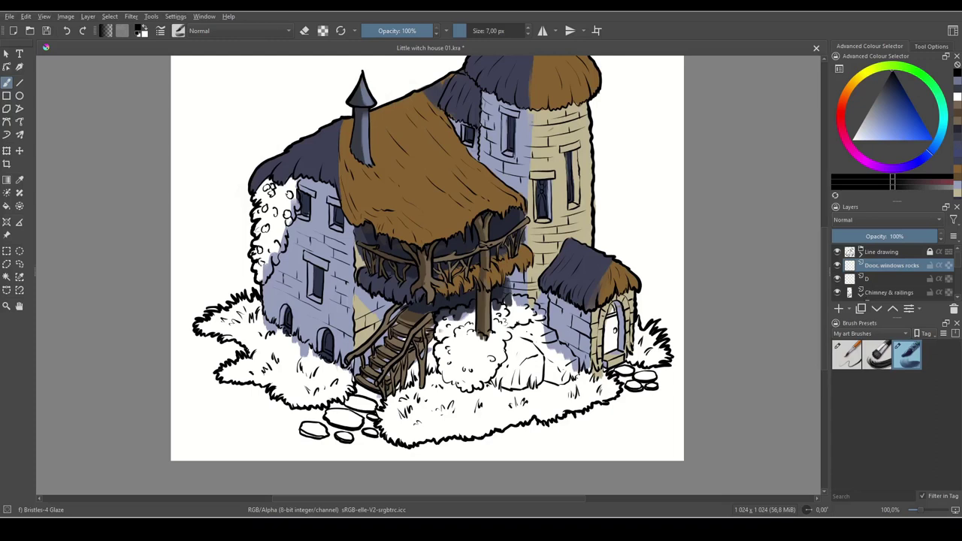
- Mix a muted warm grey as the rocks' base colour and a dark desaturated blue as their shadow colour
click(881, 105)
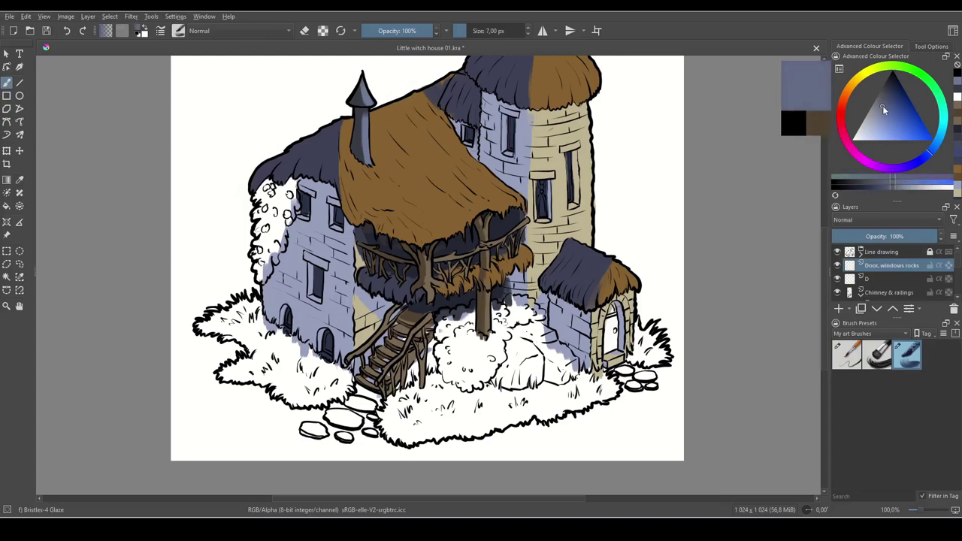
click(853, 143)
click(877, 106)
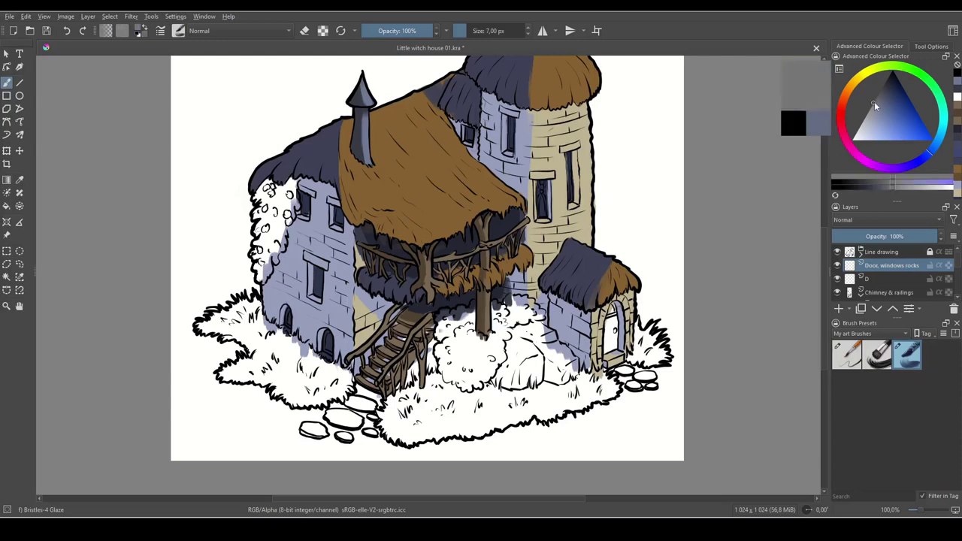
click(881, 99)
click(854, 80)
click(878, 105)
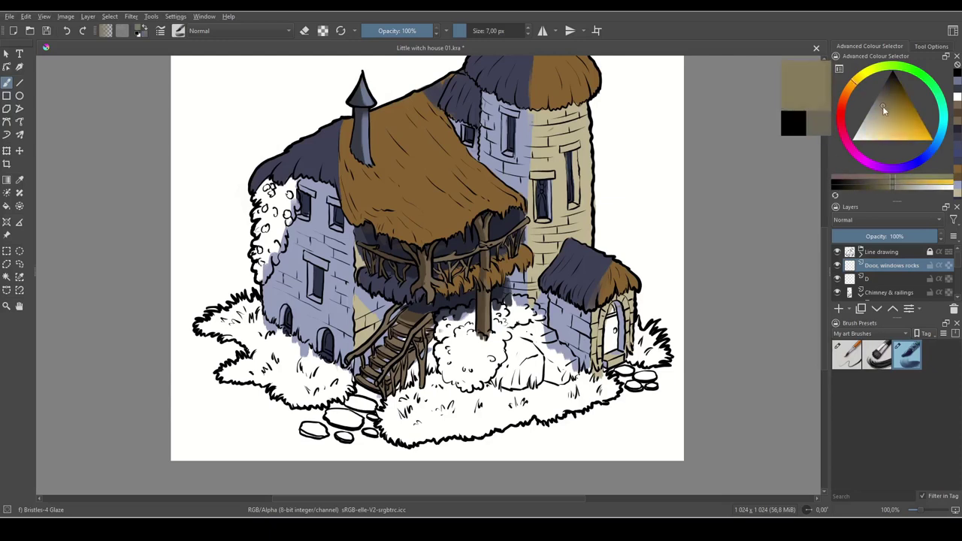
click(875, 105)
drag(853, 88, 845, 95)
click(882, 109)
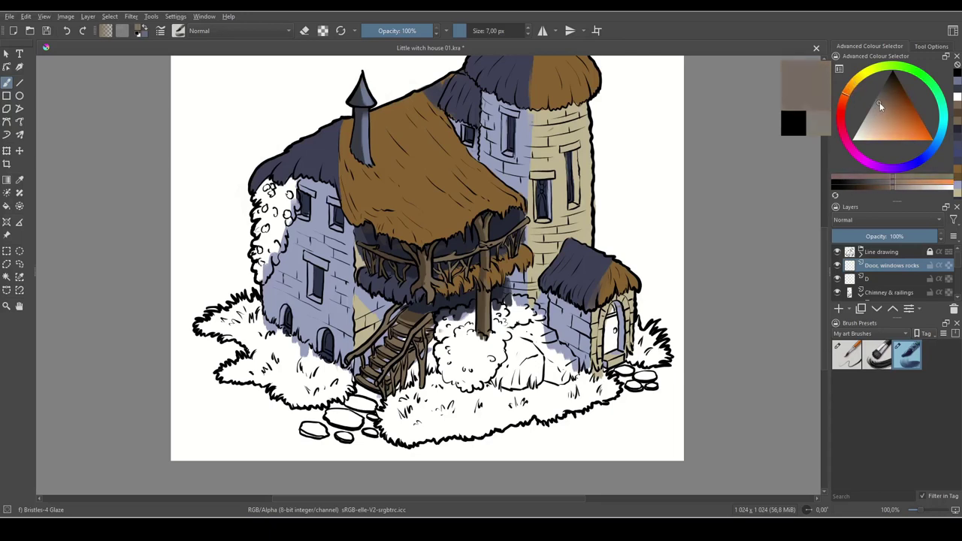
click(880, 101)
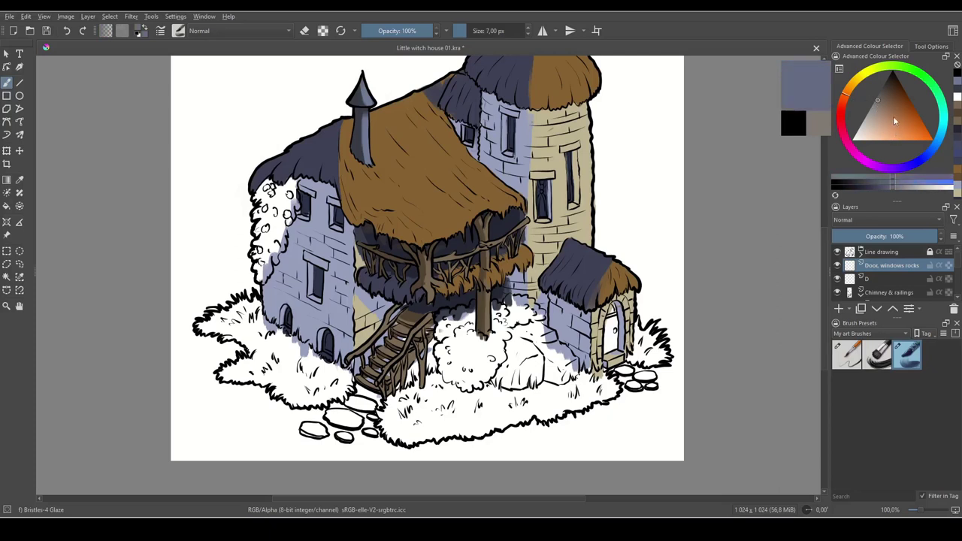
mouse_move(846, 92)
mouse_down()
mouse_move(929, 164)
mouse_move(928, 154)
mouse_up()
mouse_move(897, 120)
mouse_down()
mouse_move(891, 87)
mouse_move(886, 93)
mouse_up()
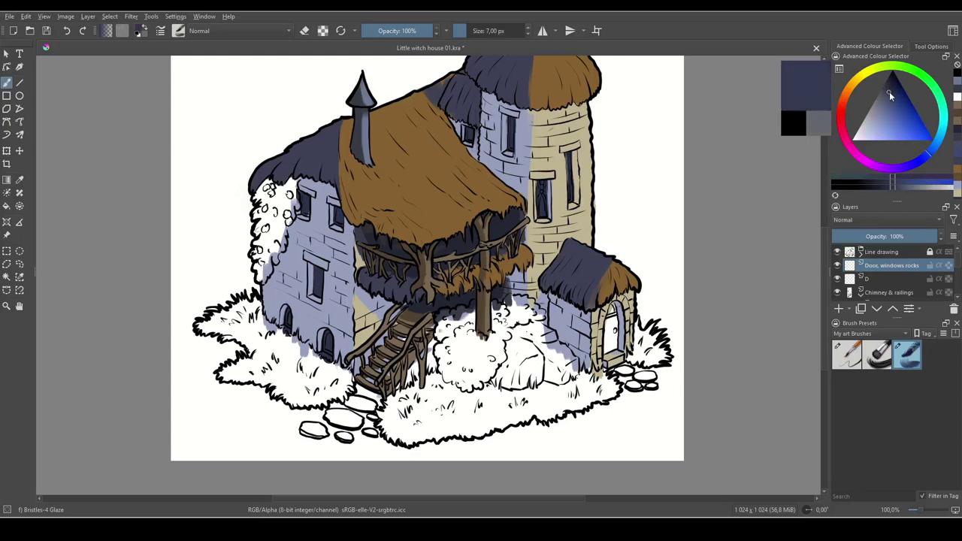
- Fill the rocks between the round bush and the small annex with warm grey, using a 26 px brush
key(plus)
key(plus)
key(plus)
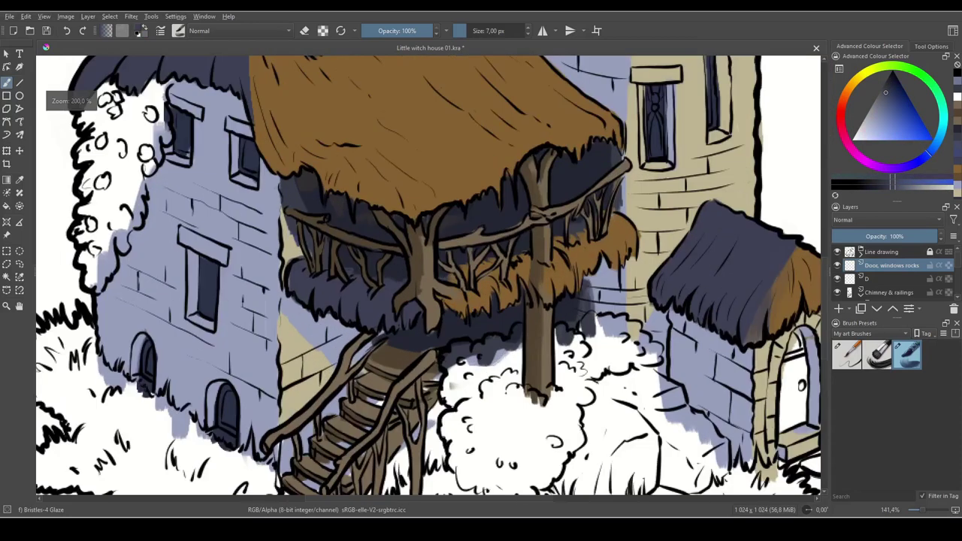
drag(580, 408, 328, 152)
ctrl+click(651, 297)
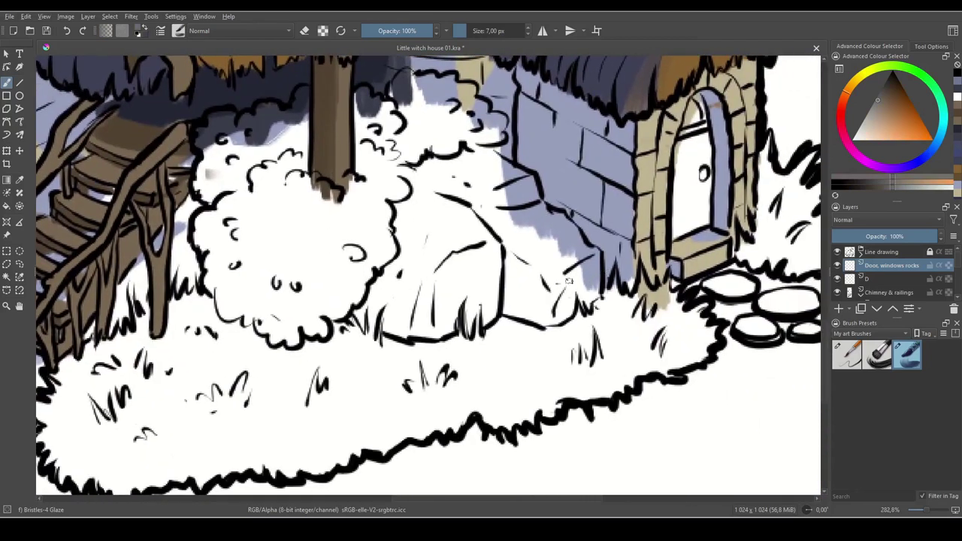
key(bracketright)
key(bracketright)
key(bracketright)
key(bracketright)
key(bracketright)
key(bracketright)
key(bracketright)
key(bracketright)
key(bracketright)
key(bracketright)
key(bracketright)
key(bracketright)
key(bracketright)
key(bracketright)
mouse_move(579, 260)
mouse_down()
mouse_move(543, 309)
mouse_move(582, 256)
mouse_move(561, 233)
mouse_move(601, 274)
mouse_move(585, 301)
mouse_move(531, 316)
mouse_move(585, 312)
mouse_move(631, 351)
mouse_up()
mouse_move(621, 276)
mouse_down()
mouse_move(545, 240)
mouse_move(515, 200)
mouse_move(449, 227)
mouse_move(567, 280)
mouse_move(600, 255)
mouse_up()
drag(531, 166, 516, 166)
mouse_move(474, 207)
mouse_down()
mouse_move(440, 270)
mouse_move(429, 330)
mouse_move(527, 346)
mouse_move(564, 331)
mouse_move(504, 270)
mouse_move(575, 353)
mouse_move(624, 342)
mouse_move(642, 328)
mouse_move(609, 239)
mouse_up()
- Shade the rocks' shadow sides and bases with dark blue-grey, and clean up the right rock's lit plane with sampled warm grey
key(x)
drag(477, 281, 468, 305)
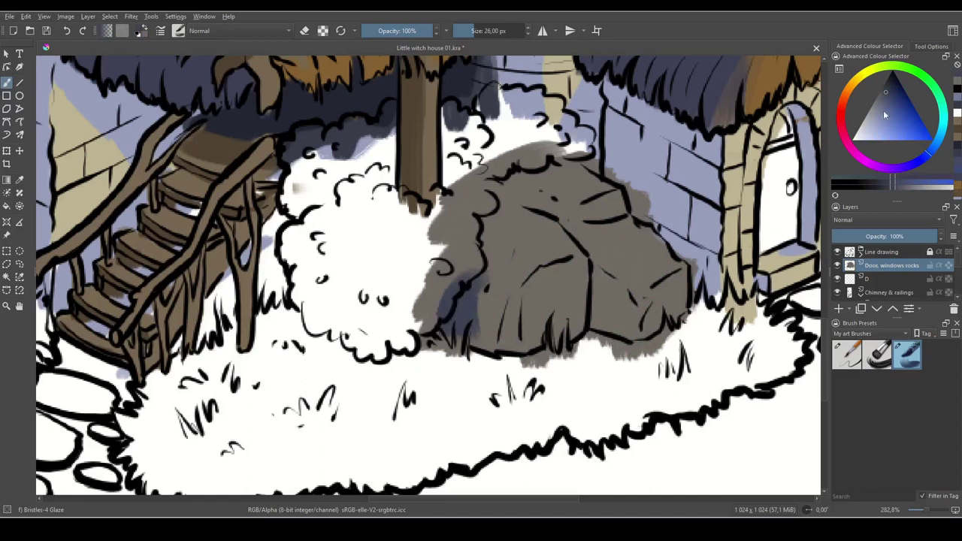
click(929, 158)
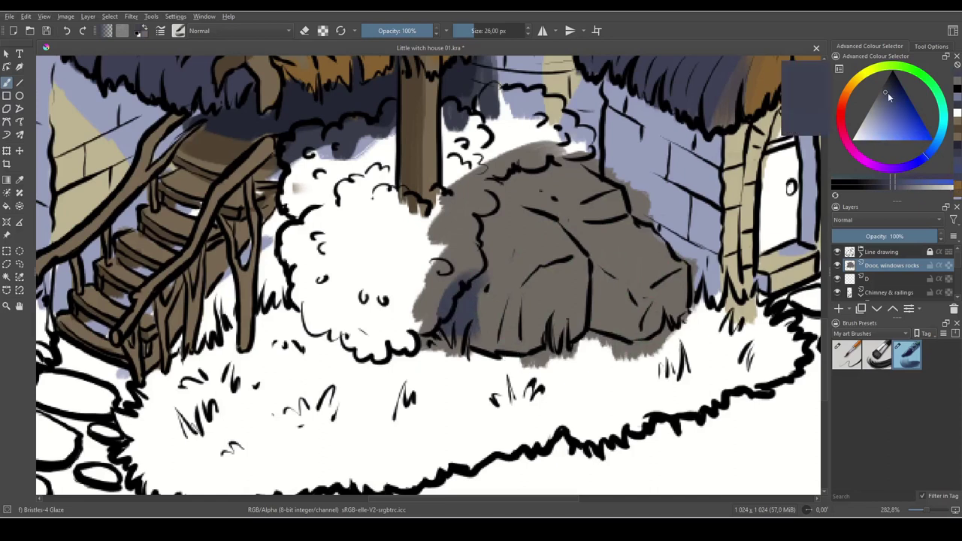
drag(884, 96, 883, 91)
mouse_move(481, 248)
mouse_down()
mouse_move(471, 305)
mouse_move(479, 320)
mouse_move(488, 295)
mouse_move(477, 278)
mouse_move(477, 237)
mouse_move(500, 202)
mouse_move(562, 194)
mouse_move(508, 171)
mouse_move(481, 214)
mouse_move(495, 199)
mouse_move(582, 252)
mouse_move(591, 245)
mouse_move(571, 218)
mouse_move(594, 205)
mouse_move(541, 203)
mouse_move(606, 255)
mouse_move(601, 295)
mouse_move(635, 300)
mouse_up()
mouse_move(638, 222)
mouse_down()
mouse_move(659, 235)
mouse_move(693, 290)
mouse_move(674, 259)
mouse_move(642, 242)
mouse_move(673, 332)
mouse_up()
mouse_move(612, 205)
mouse_down()
mouse_move(577, 167)
mouse_move(575, 199)
mouse_move(545, 211)
mouse_move(503, 198)
mouse_move(487, 205)
mouse_move(580, 154)
mouse_move(490, 180)
mouse_move(527, 211)
mouse_move(477, 276)
mouse_move(457, 327)
mouse_move(488, 357)
mouse_move(445, 336)
mouse_move(497, 365)
mouse_move(494, 356)
mouse_move(556, 344)
mouse_move(532, 353)
mouse_move(576, 349)
mouse_move(586, 334)
mouse_move(623, 348)
mouse_move(660, 341)
mouse_move(687, 305)
mouse_move(736, 301)
mouse_move(652, 360)
mouse_up()
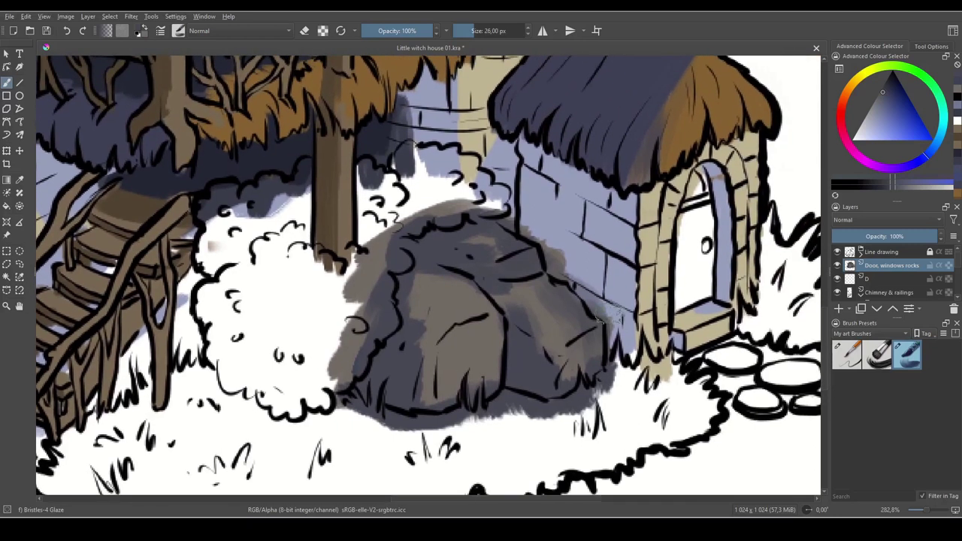
ctrl+click(527, 294)
drag(493, 288, 532, 310)
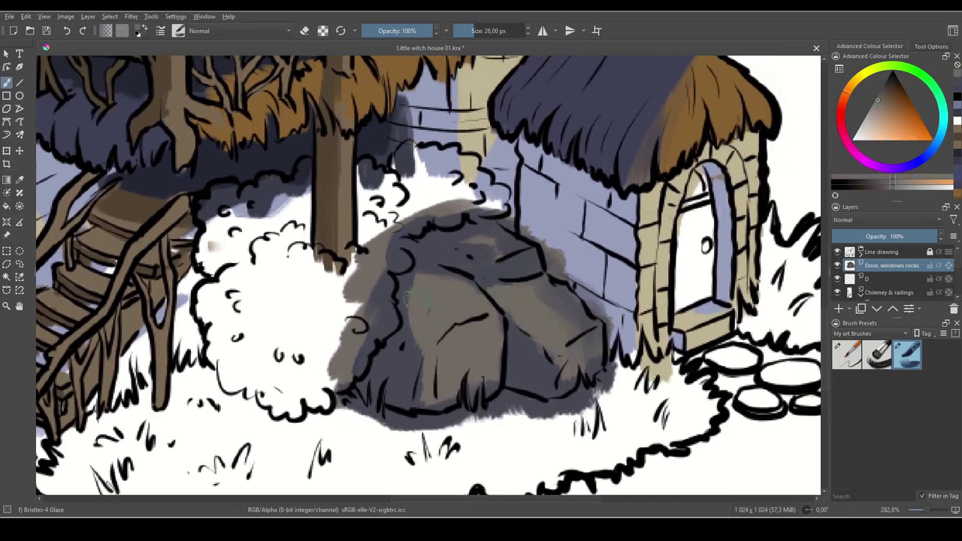
- Refine the upper rock's lit and shaded planes with the blue-grey and warm grey sampled from the rocks
ctrl+click(412, 352)
drag(739, 357, 663, 394)
ctrl+click(437, 299)
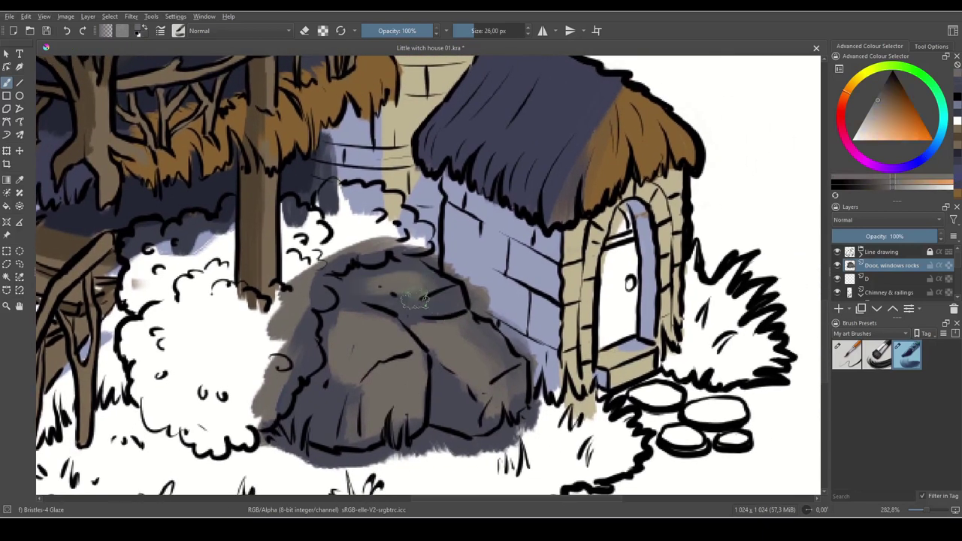
drag(668, 366, 697, 327)
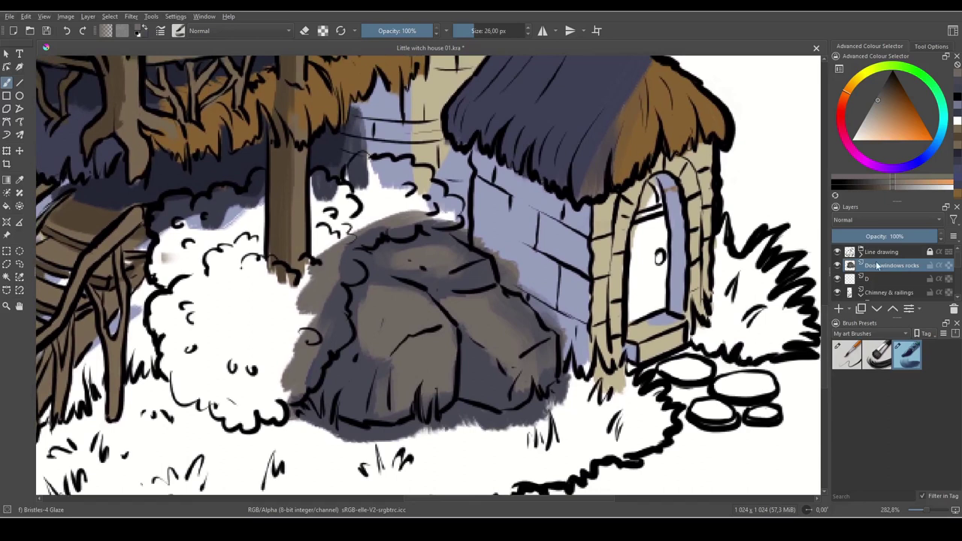
- Add a transparency mask to the Door, windows rocks layer and reset the painting colours to black and white
click(848, 309)
click(870, 404)
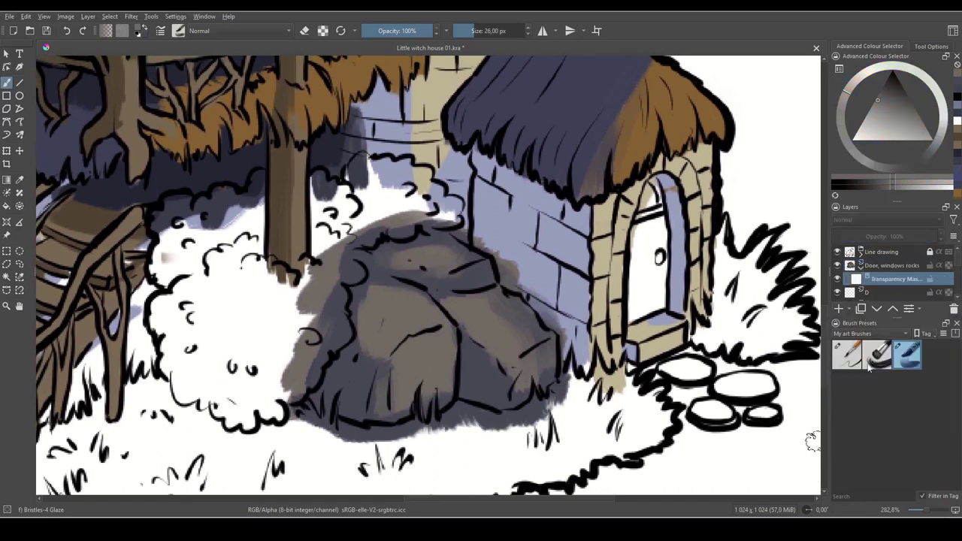
key(d)
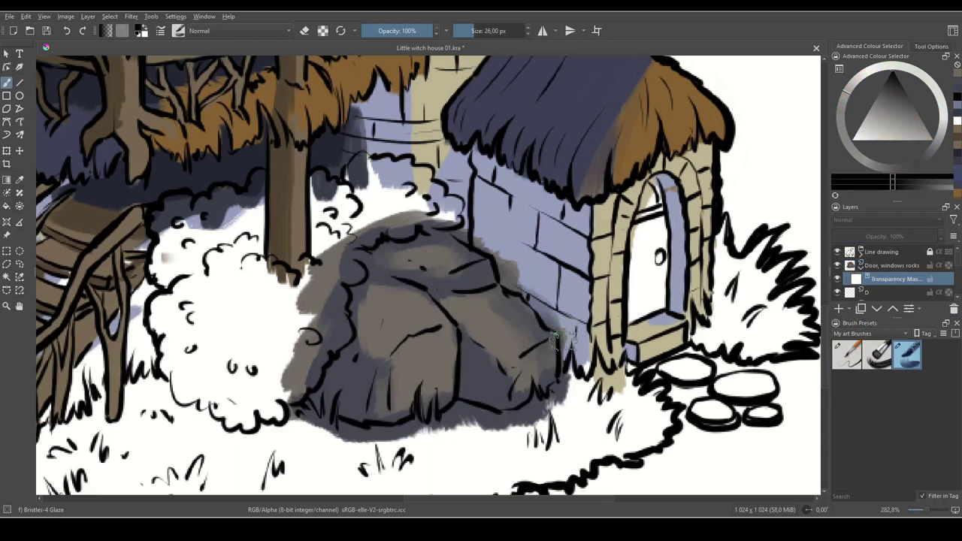
- Mask the grey spill along the rocks' outer edge beside the annex wall and below the right rock, starting with a 15 px brush
key([)
key([)
key([)
key([)
key([)
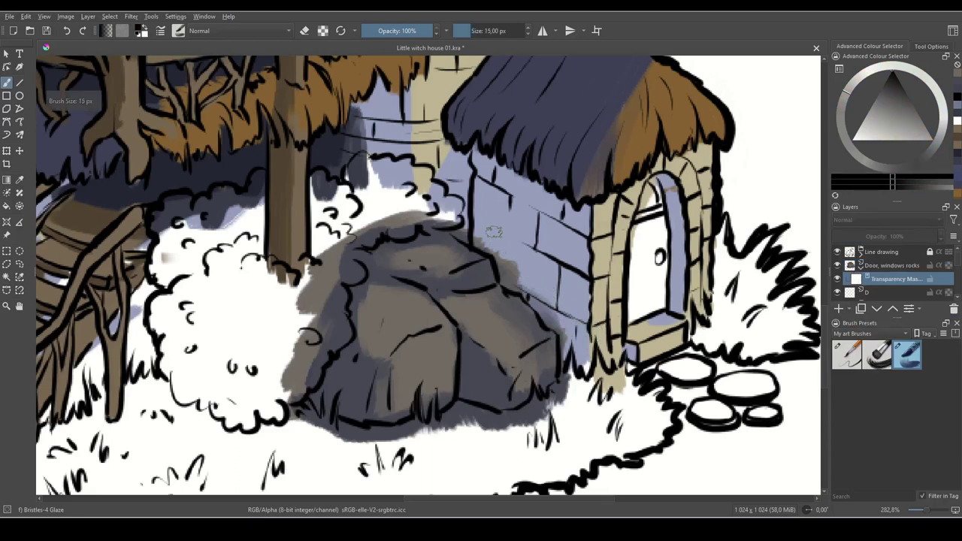
mouse_move(466, 230)
mouse_down()
mouse_move(465, 239)
mouse_move(509, 262)
mouse_move(508, 282)
mouse_move(545, 308)
mouse_move(556, 331)
mouse_move(522, 283)
mouse_move(571, 349)
mouse_move(565, 382)
mouse_up()
key(x)
mouse_move(547, 335)
mouse_down()
mouse_move(537, 339)
mouse_move(544, 315)
mouse_move(624, 247)
mouse_up()
key(x)
mouse_move(657, 323)
mouse_down()
mouse_move(621, 336)
mouse_move(640, 339)
mouse_move(619, 342)
mouse_move(608, 321)
mouse_move(596, 347)
mouse_move(612, 340)
mouse_move(586, 351)
mouse_move(550, 335)
mouse_move(588, 350)
mouse_move(556, 349)
mouse_move(553, 339)
mouse_move(515, 359)
mouse_move(535, 327)
mouse_move(524, 317)
mouse_move(509, 332)
mouse_move(571, 328)
mouse_up()
key(x)
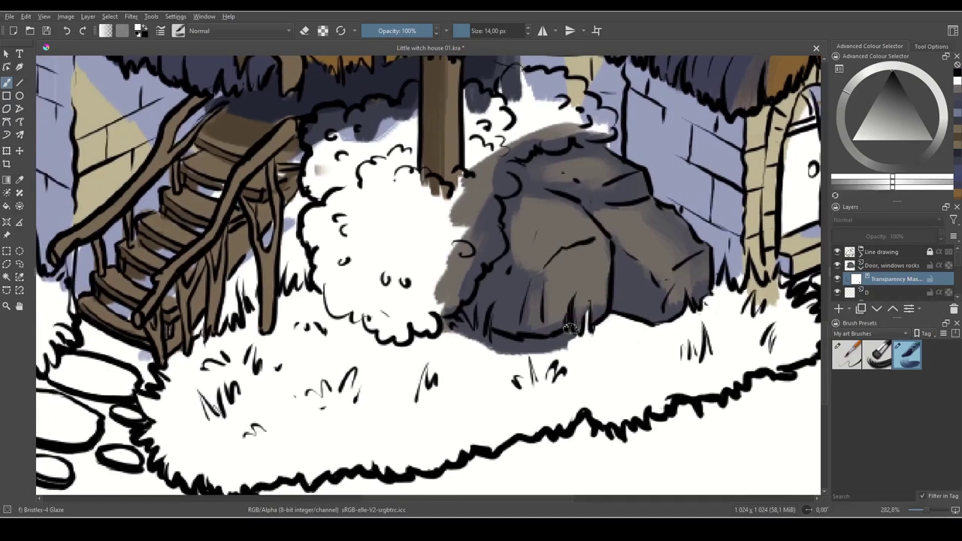
- Mask the remaining spill below the left rock and near the round bush, alternating black and white around the grass blades at 14 px
key(x)
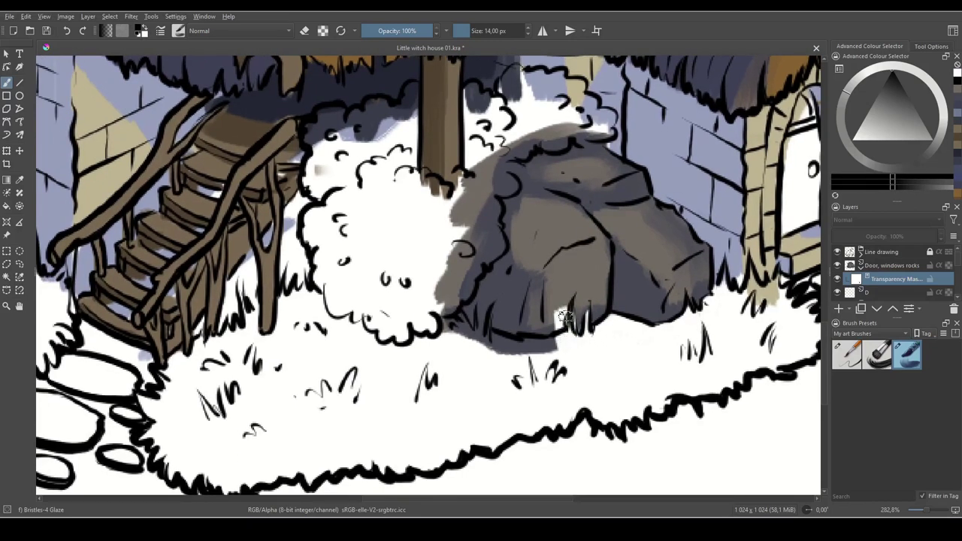
key(x)
drag(571, 310, 585, 325)
mouse_move(528, 368)
mouse_down()
mouse_move(623, 361)
mouse_move(577, 332)
mouse_move(586, 283)
mouse_move(588, 310)
mouse_move(570, 337)
mouse_up()
key(x)
key(x)
key(x)
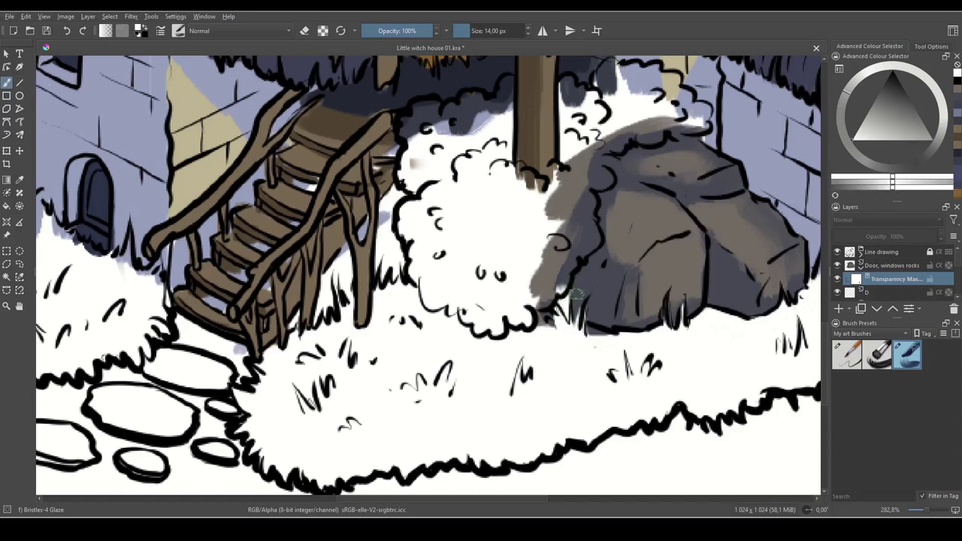
key(x)
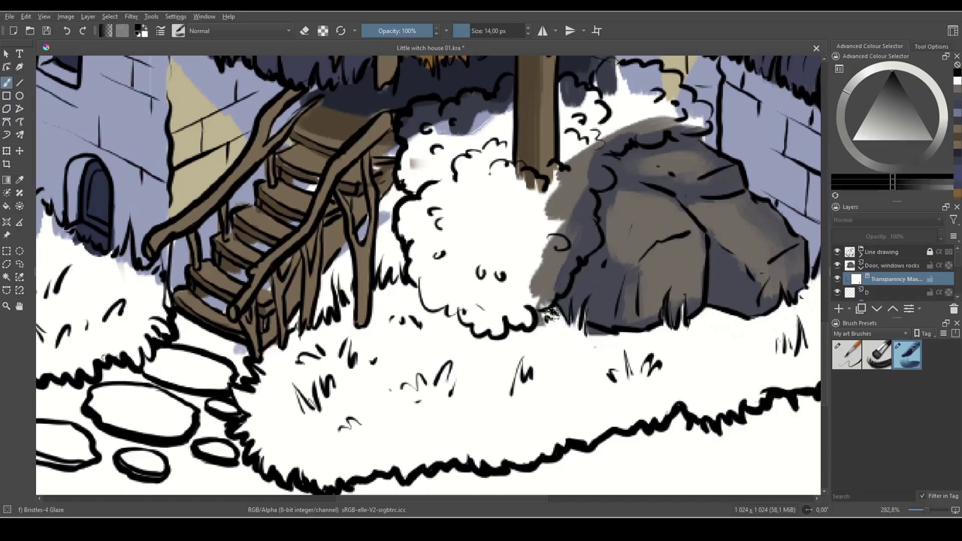
key(x)
key(x)
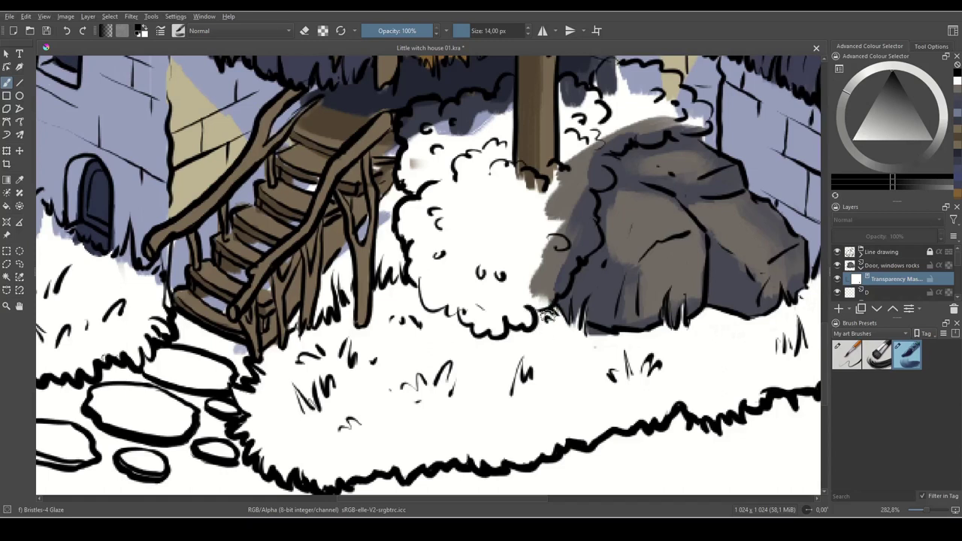
drag(741, 263, 669, 363)
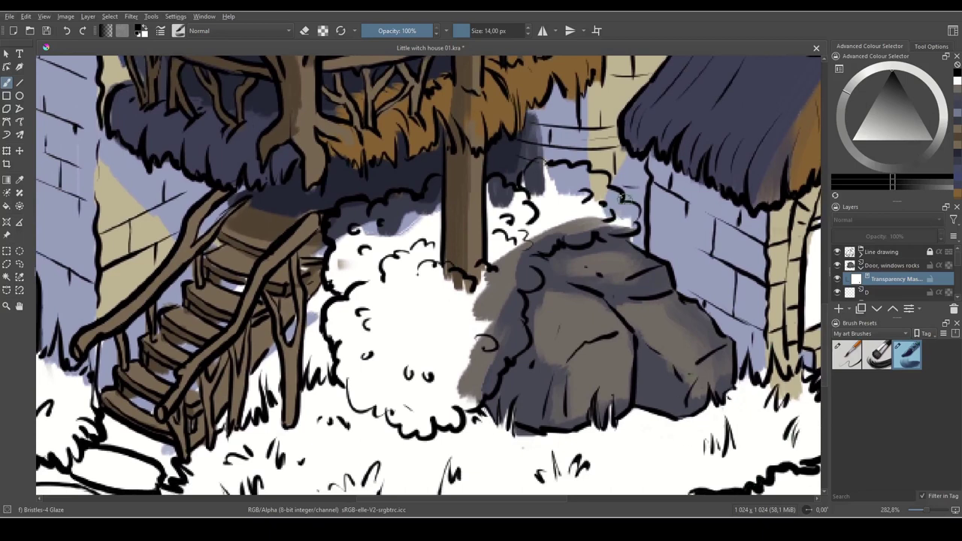
- Paint the annex door and the arch above it on the Door, windows rocks layer with a darkened brown sampled from the thatch
scroll(524, 340, right, 5)
scroll(524, 340, down, 2)
drag(623, 225, 656, 272)
ctrl+click(685, 177)
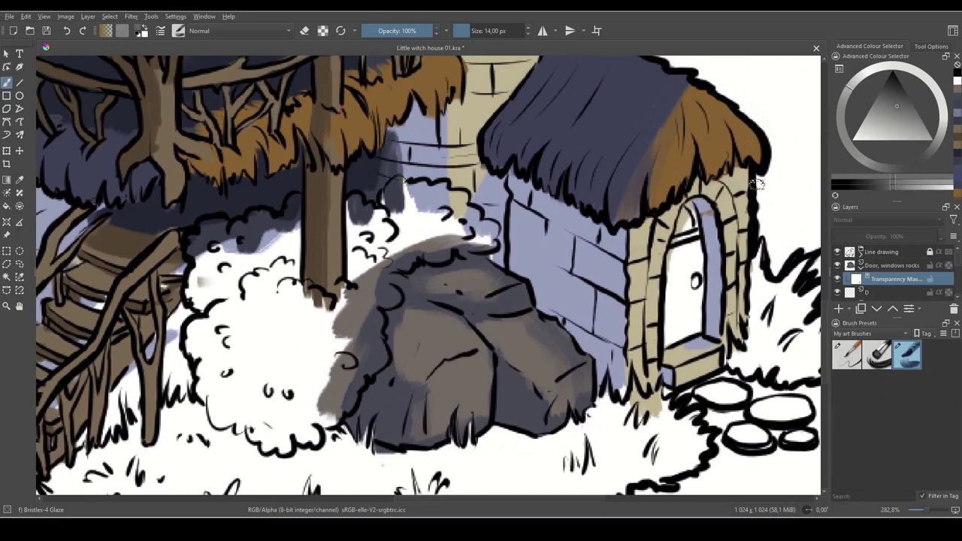
click(872, 269)
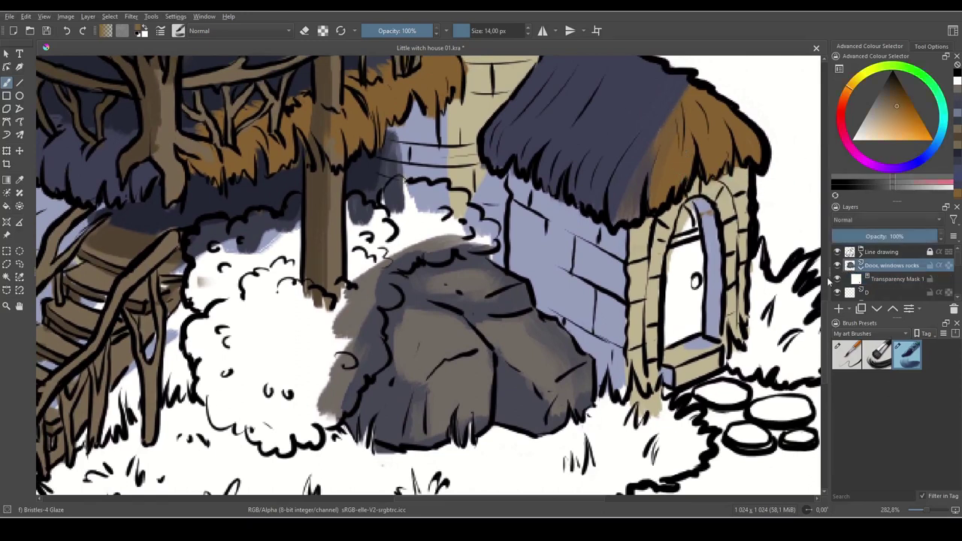
ctrl+click(709, 129)
drag(682, 230, 670, 337)
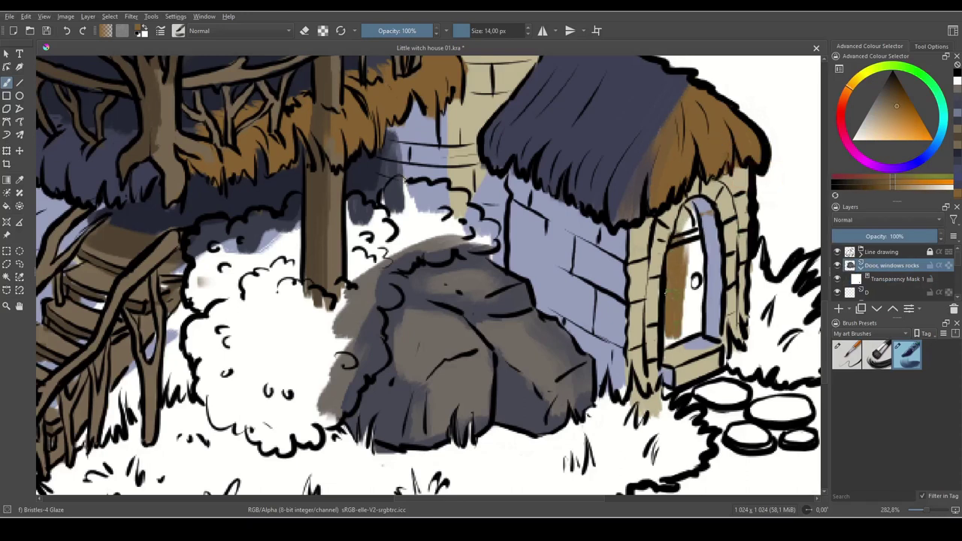
click(896, 103)
click(902, 101)
mouse_move(683, 245)
mouse_down()
mouse_move(681, 320)
mouse_move(687, 235)
mouse_move(673, 260)
mouse_move(665, 343)
mouse_move(691, 304)
mouse_move(698, 244)
mouse_move(695, 329)
mouse_move(696, 309)
mouse_move(670, 341)
mouse_up()
mouse_move(696, 278)
mouse_down()
mouse_move(686, 209)
mouse_move(671, 224)
mouse_move(691, 220)
mouse_move(681, 205)
mouse_move(692, 236)
mouse_up()
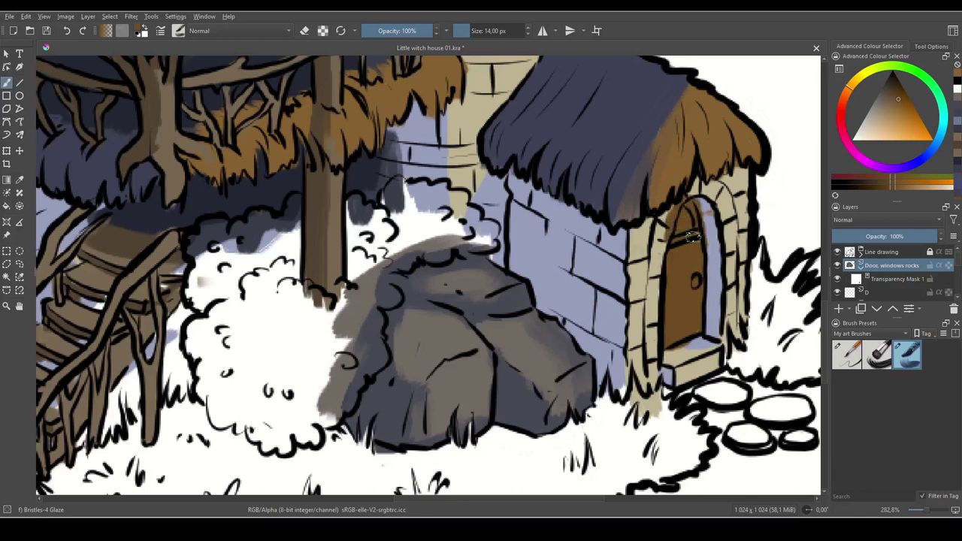
click(881, 279)
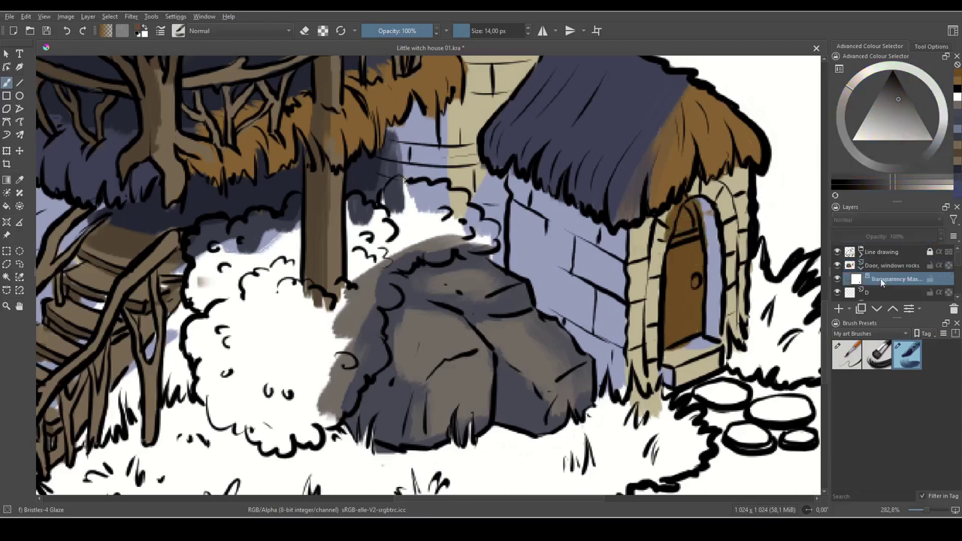
click(892, 269)
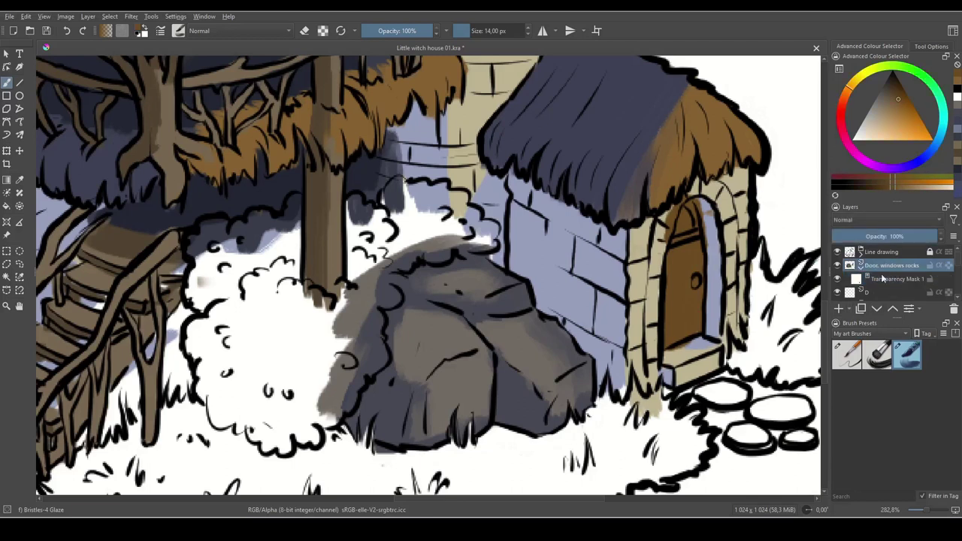
drag(472, 115, 587, 349)
drag(645, 299, 558, 247)
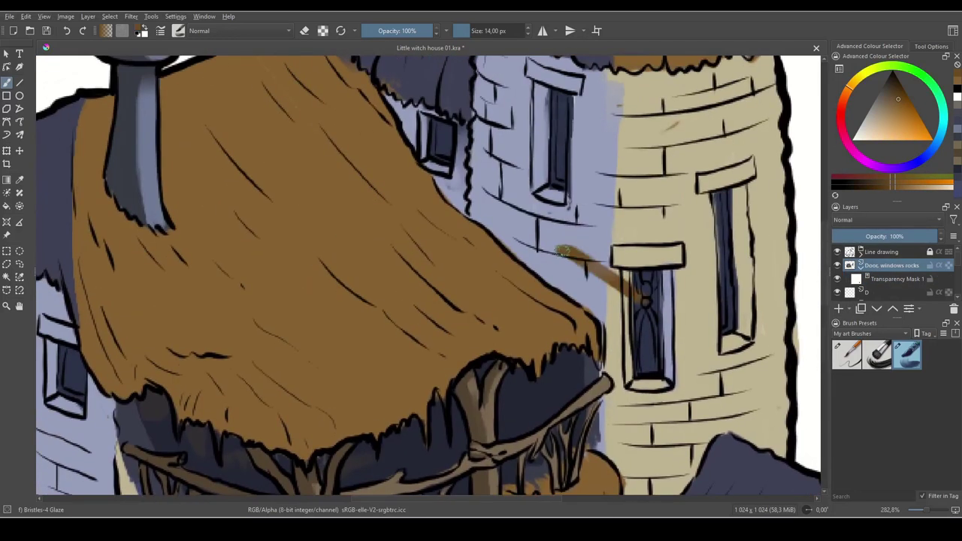
key(ctrl+z)
- Paint a thin brown inner frame in the tower's tall narrow window on the sunlit side, using a 6 px brush
drag(732, 320, 623, 242)
key(bracketleft)
key(bracketleft)
key(bracketleft)
key(bracketleft)
key(bracketleft)
key(bracketleft)
key(bracketleft)
key(bracketleft)
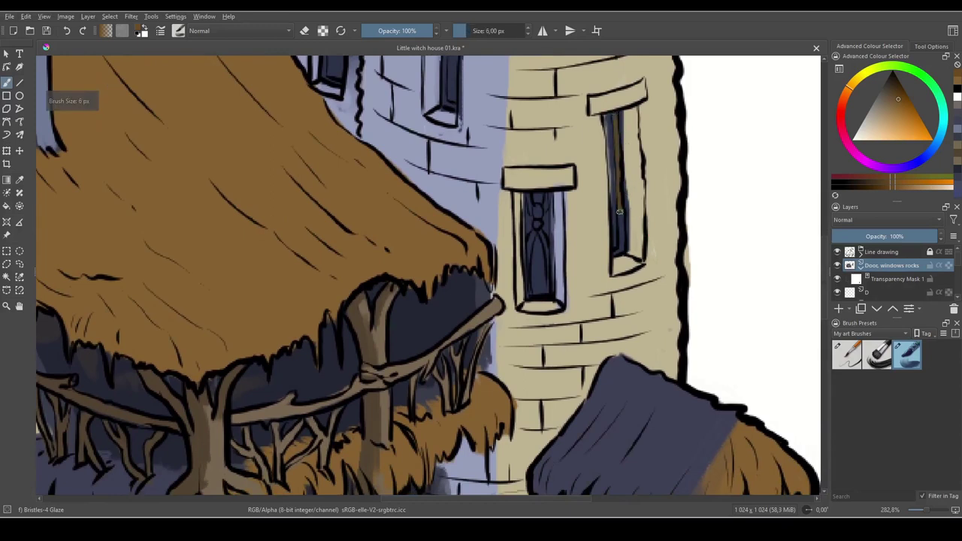
drag(619, 212, 620, 253)
- Paint brown inner frames in the remaining tower windows and the small window under the dark thatch, using a 4 px brush
drag(548, 259, 566, 240)
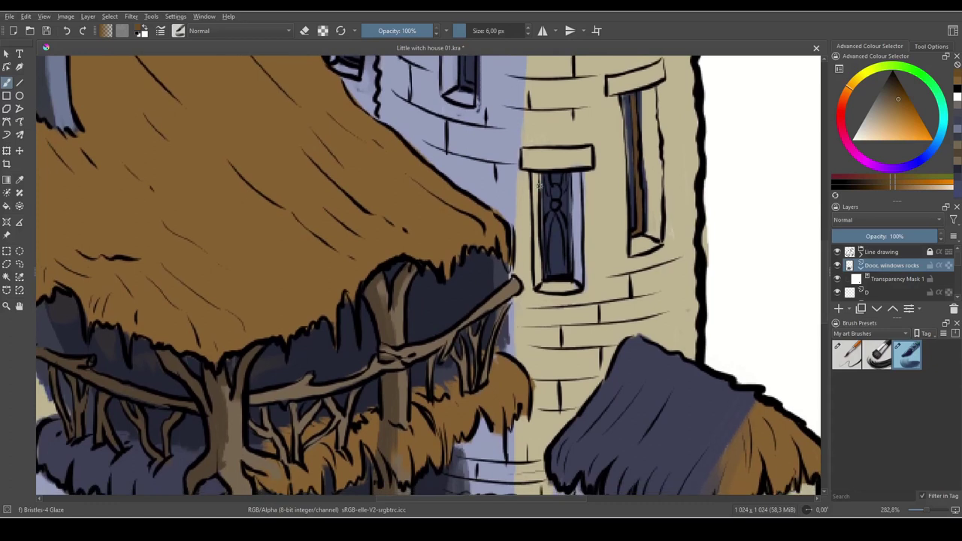
key(bracketleft)
key(bracketleft)
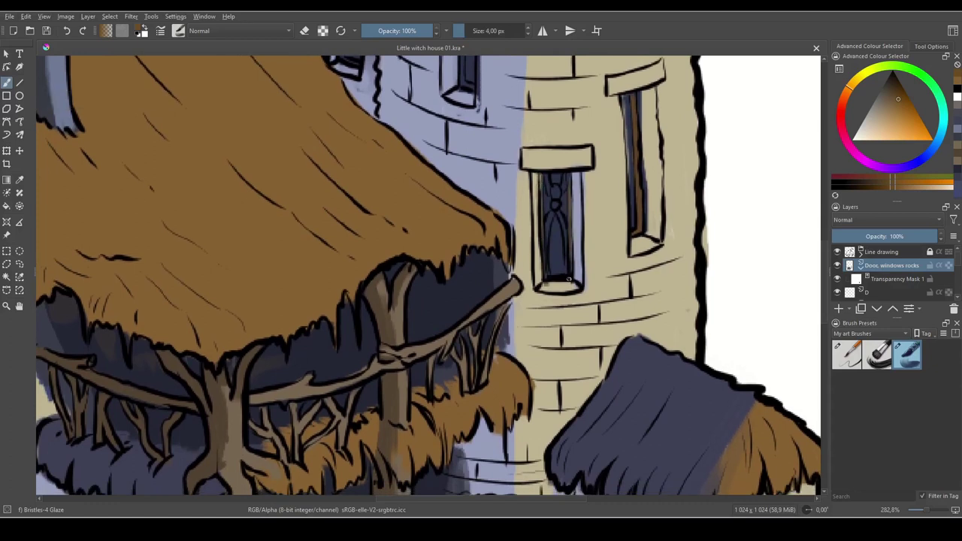
drag(552, 168, 604, 293)
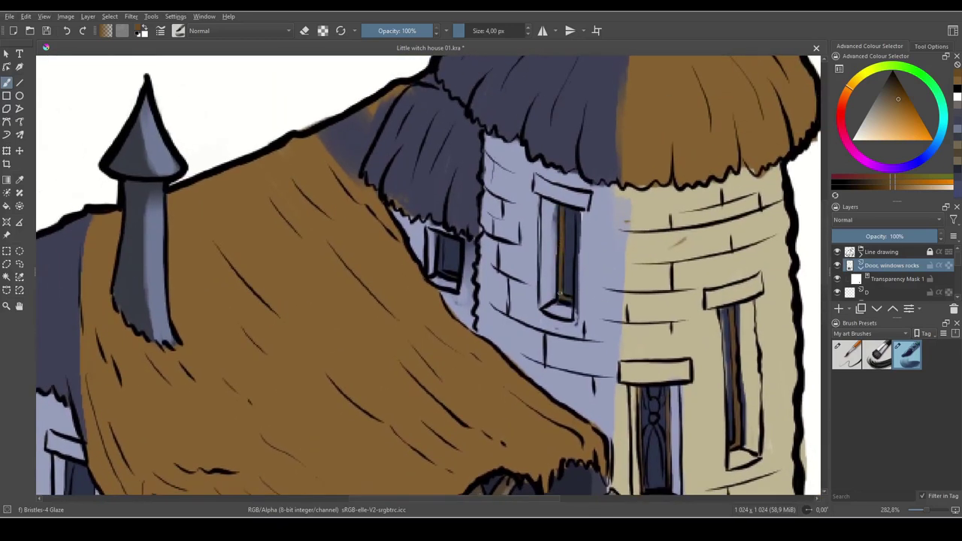
drag(539, 295, 670, 288)
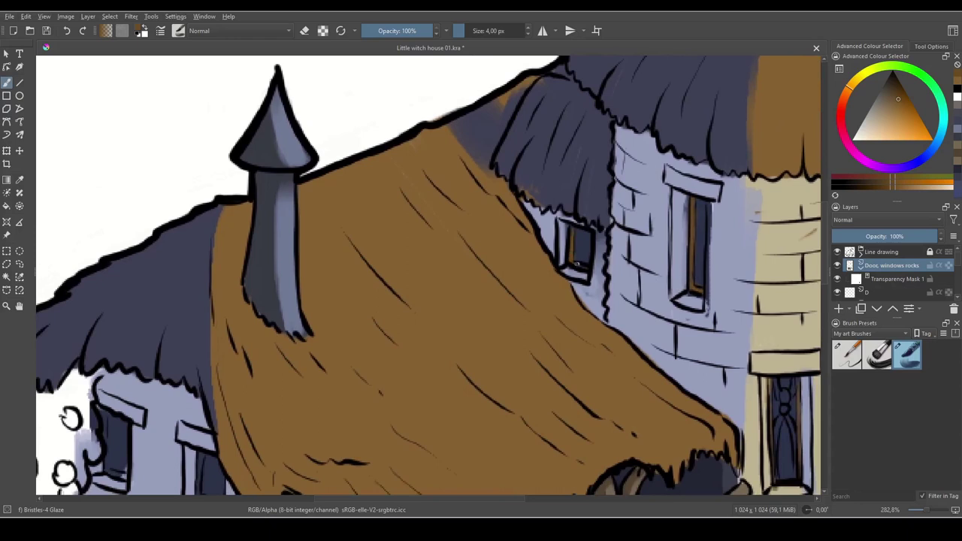
- Paint brown inner frames in the upper, middle and arched ground-level windows of the house's shaded wall
drag(539, 341, 730, 223)
drag(673, 240, 771, 122)
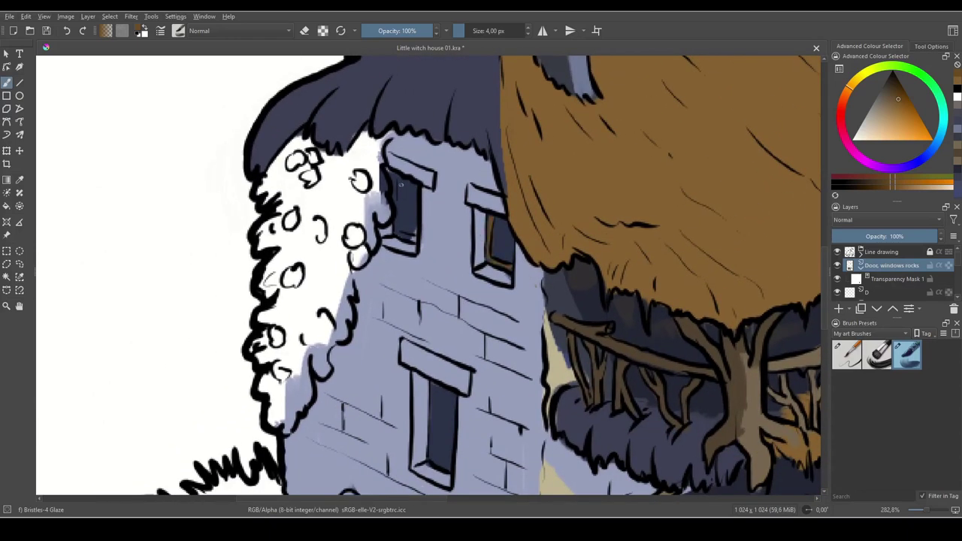
drag(511, 361, 623, 160)
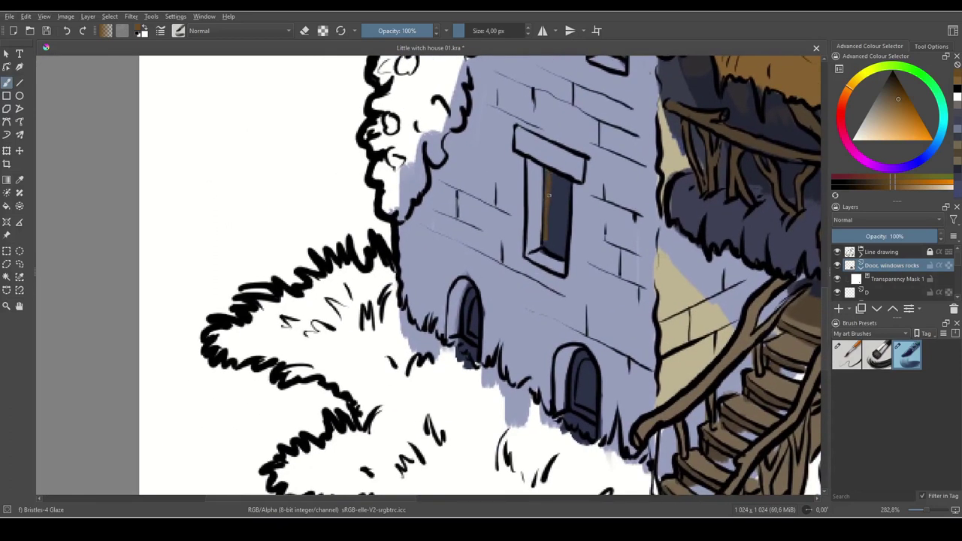
drag(556, 252, 567, 172)
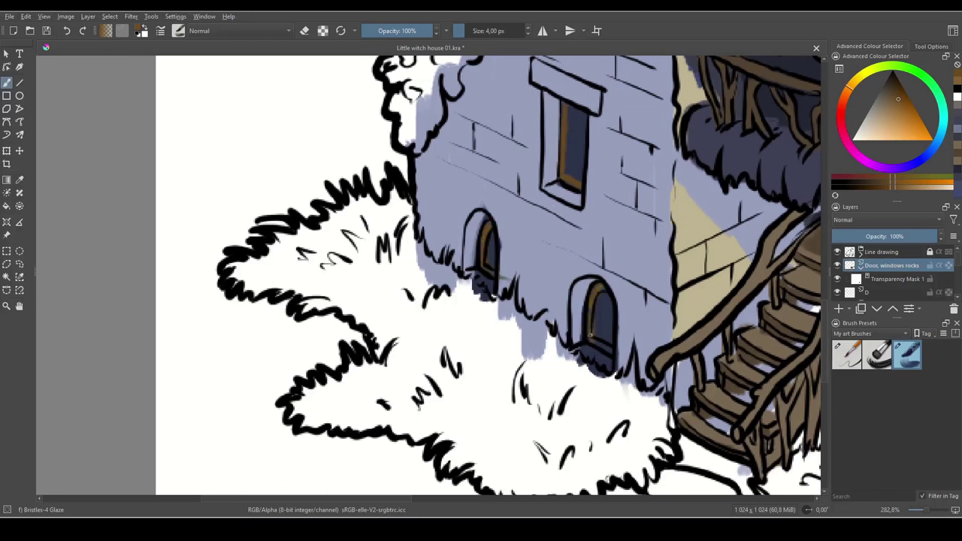
- Trim the brown spill around the arched ground-level windows by painting black on the Door, windows rocks layer's transparency mask
click(895, 279)
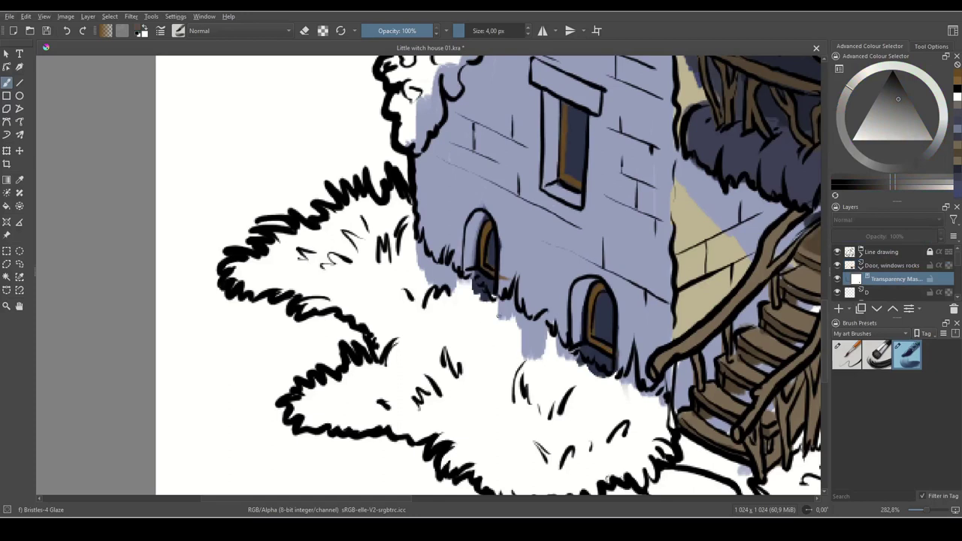
key(d)
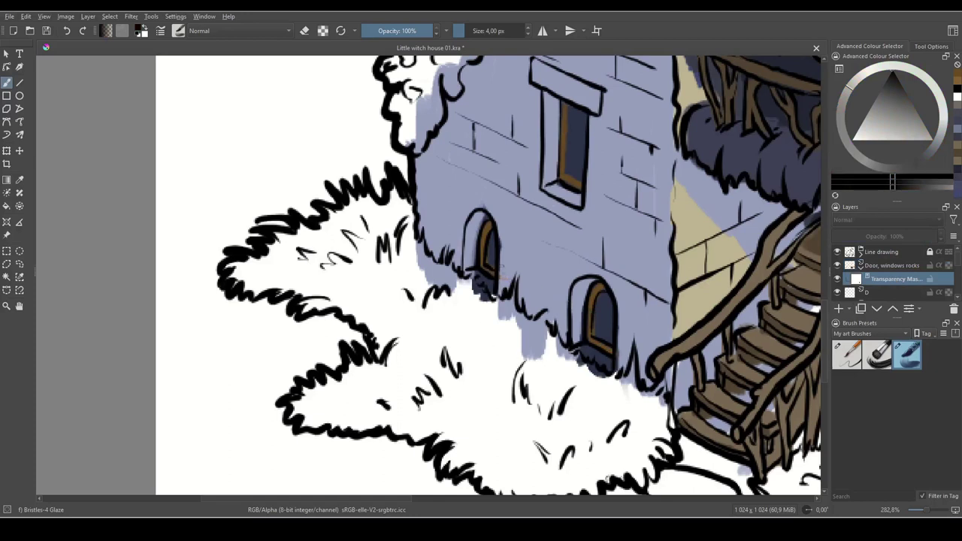
drag(645, 312, 551, 243)
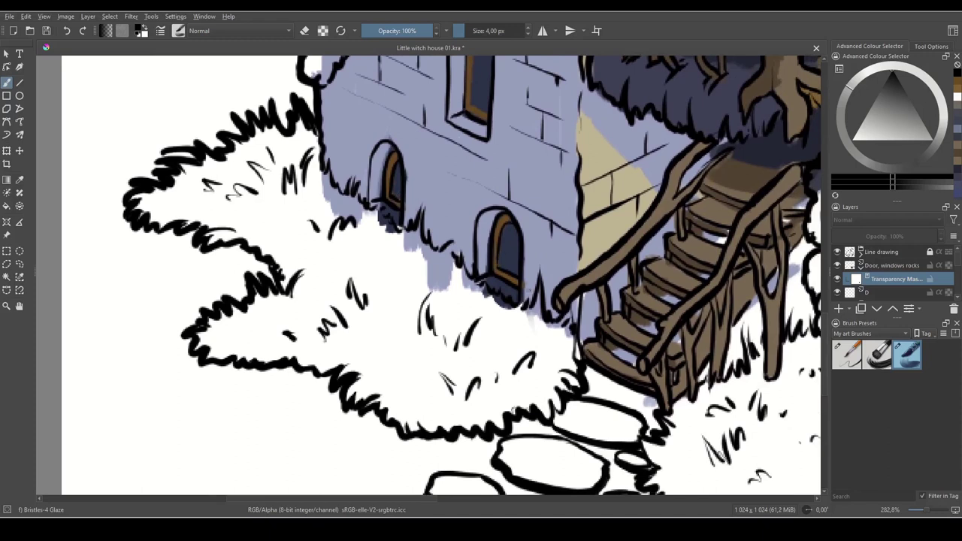
drag(549, 101, 581, 356)
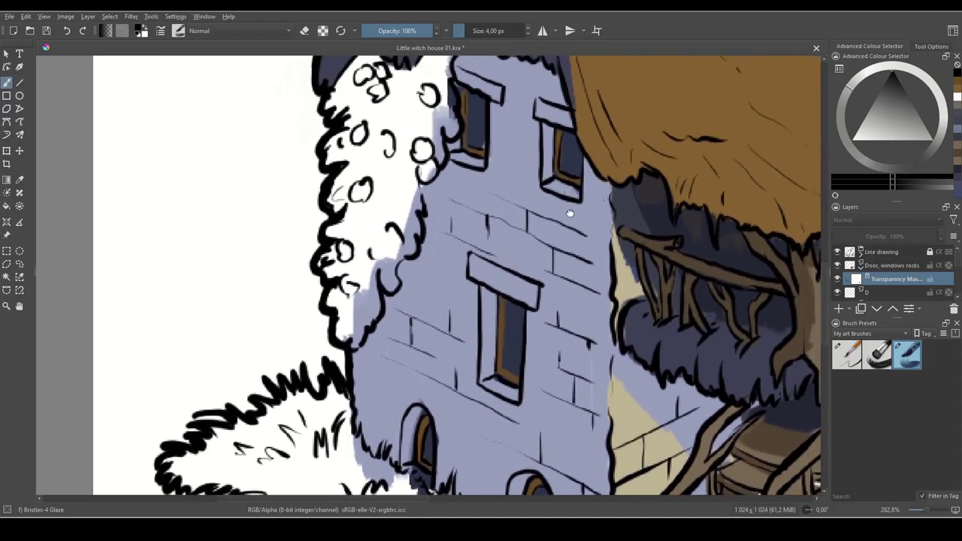
drag(569, 213, 566, 299)
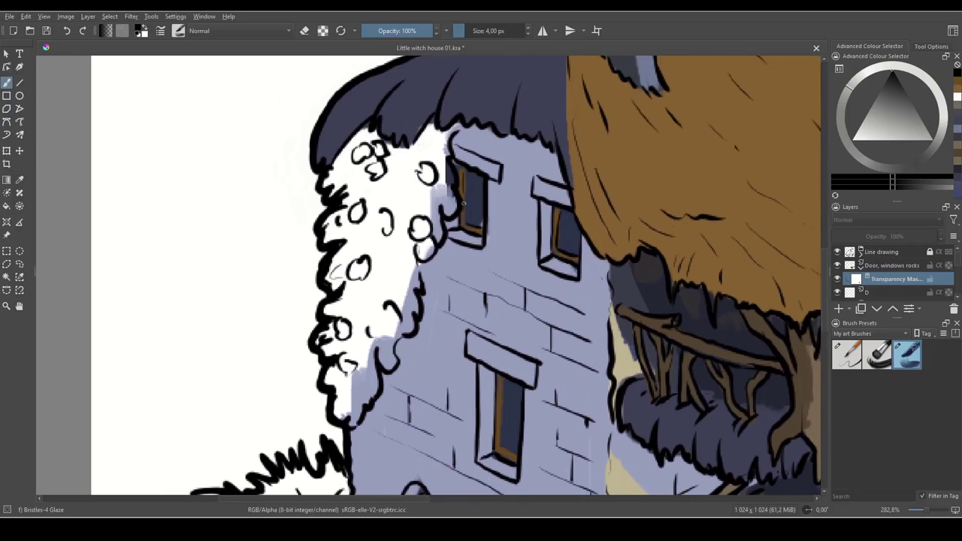
- Mask the brown paint out of the arched window opening above the annex door
drag(701, 207, 291, 442)
drag(709, 273, 475, 132)
drag(664, 416, 590, 119)
drag(645, 330, 639, 314)
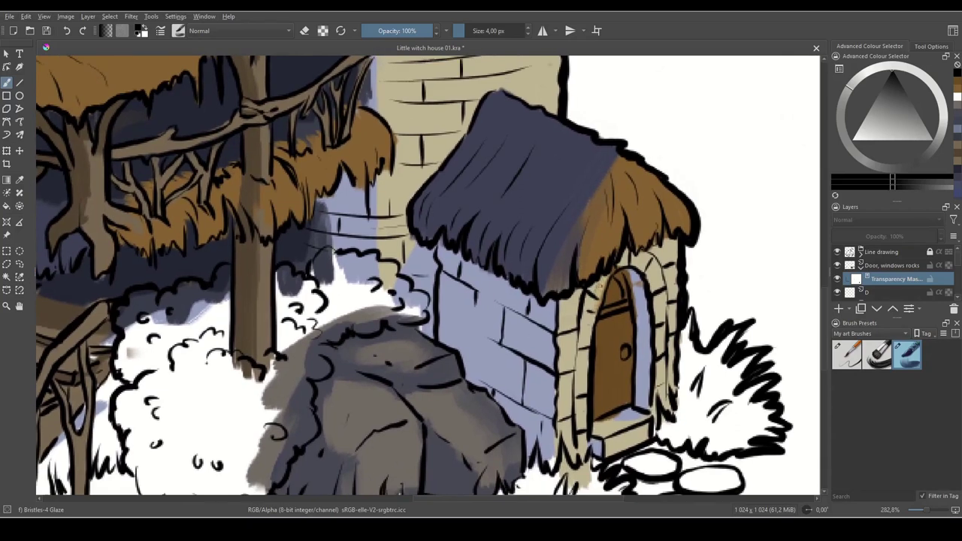
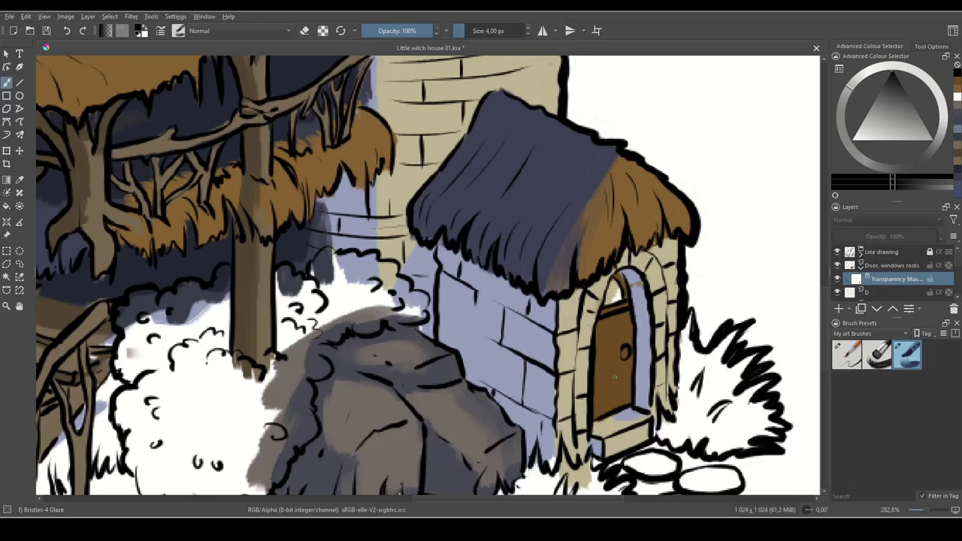
drag(568, 325, 638, 310)
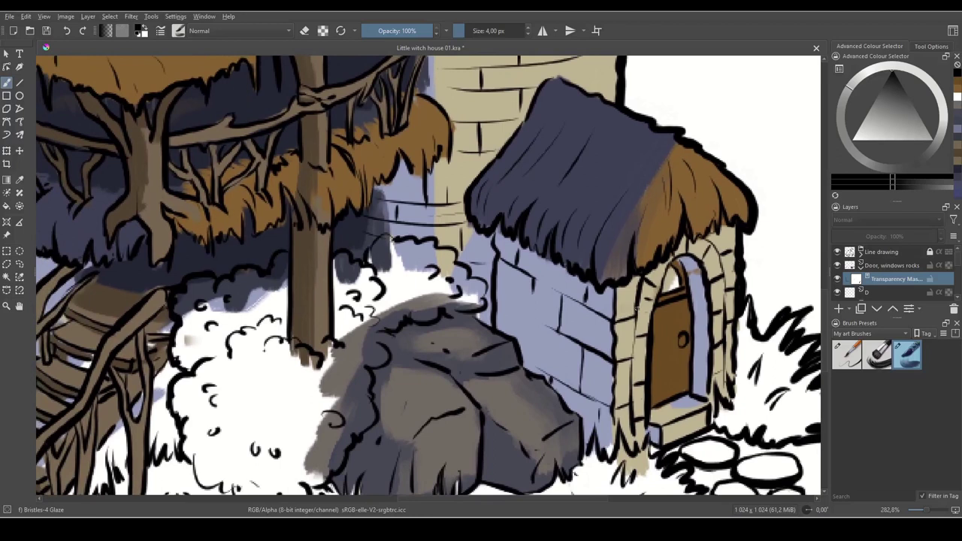
- Examine the whole illustration and compare it with the Door, windows rocks layer hidden and shown
scroll(638, 309, down, 5)
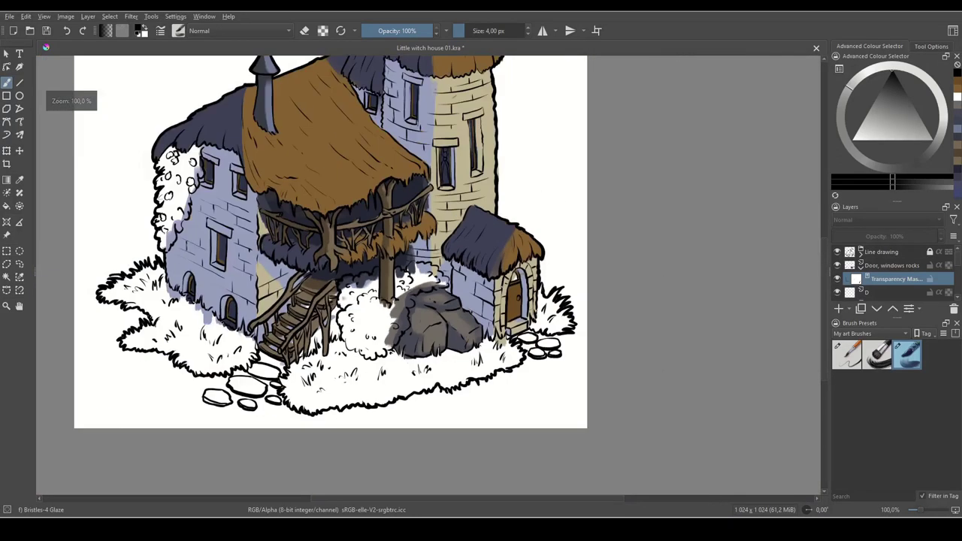
drag(544, 288, 600, 273)
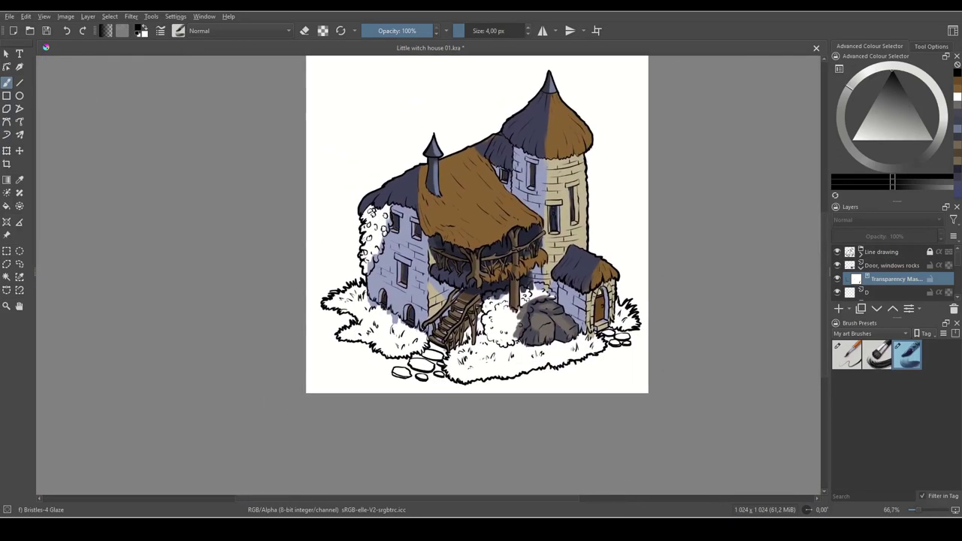
key(ctrl+plus)
key(ctrl+plus)
drag(684, 404, 677, 273)
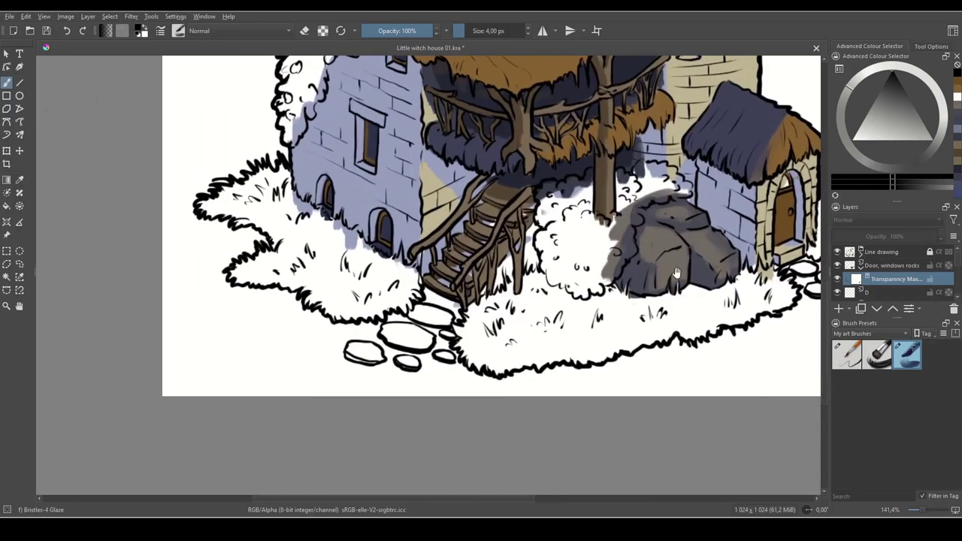
drag(664, 317, 528, 320)
click(890, 267)
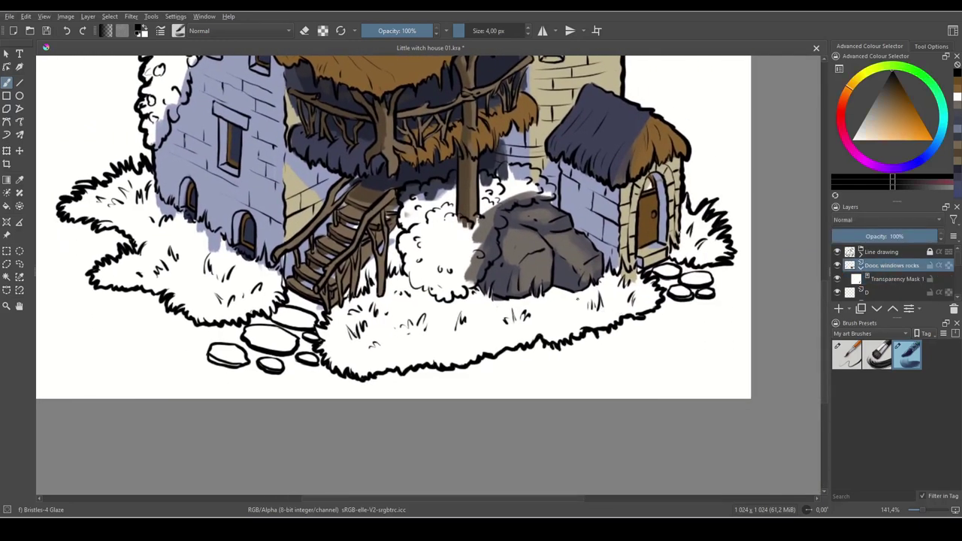
click(837, 266)
click(837, 267)
click(838, 266)
click(838, 266)
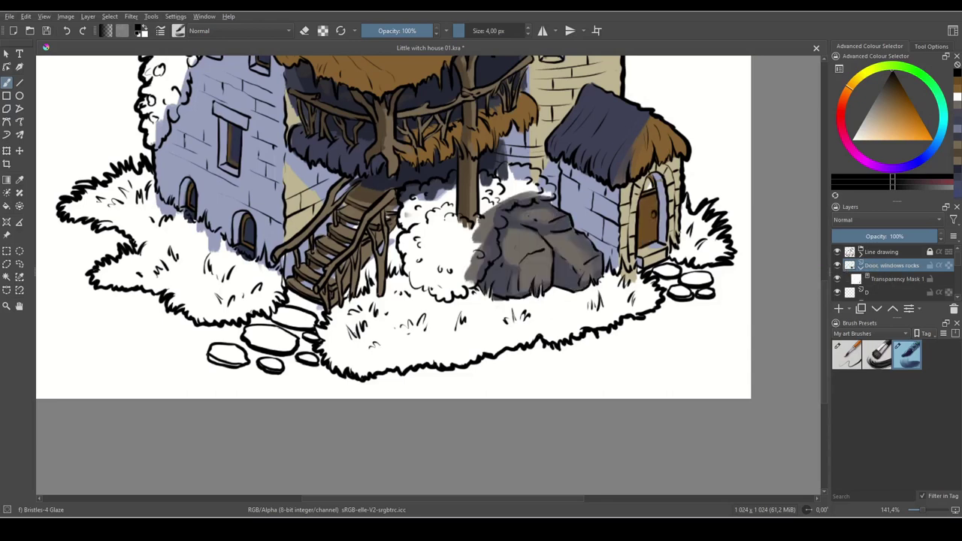
- Sample the warm grey from the rocks as the painting colour
ctrl+click(596, 275)
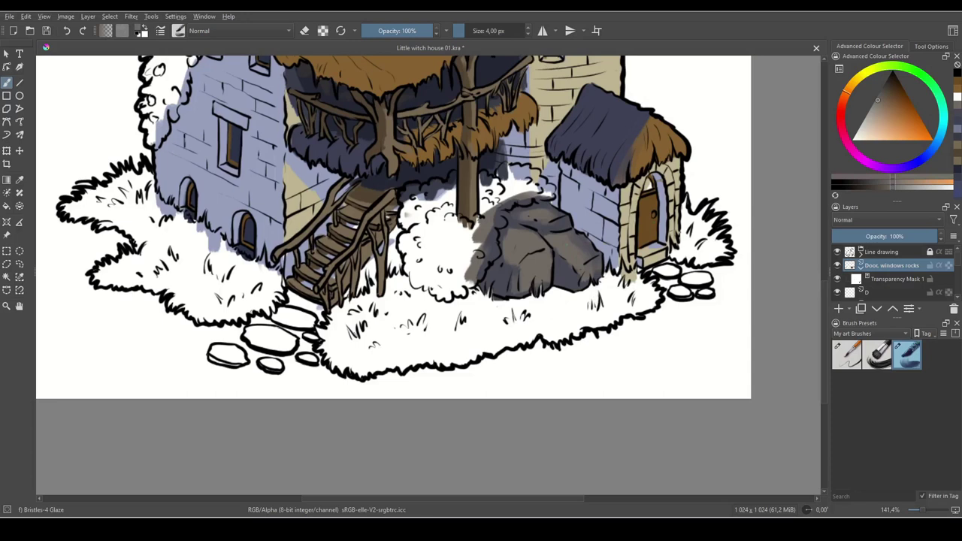
- Sample the boulder's blue-grey shadow tone and its warm grey light tone as the two painting colours
key(x)
ctrl+click(526, 289)
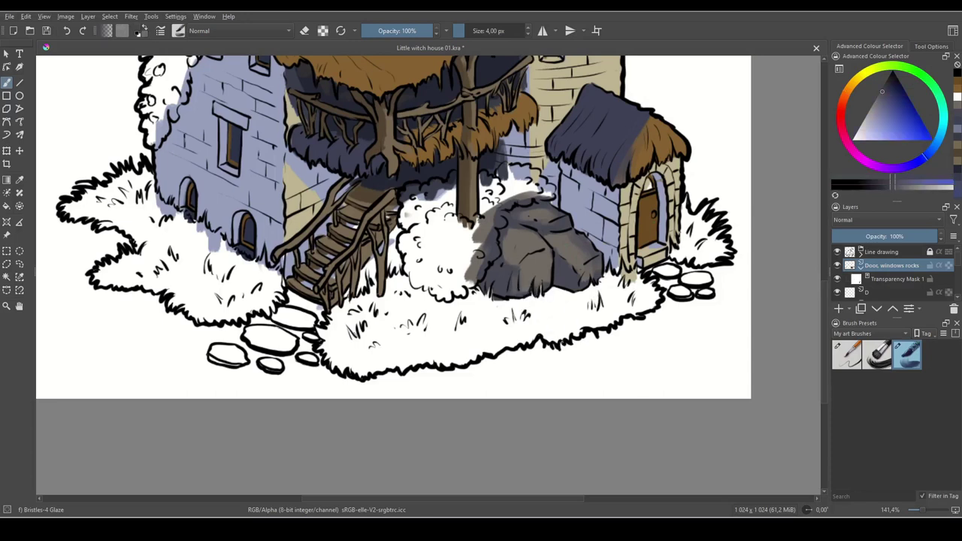
drag(718, 396, 956, 357)
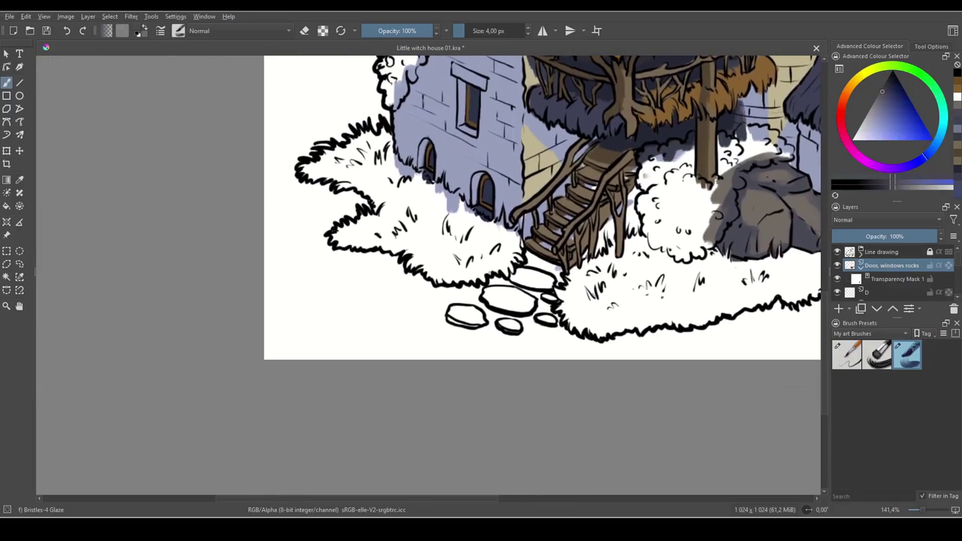
ctrl+click(755, 207)
- Fill the stone at the foot of the stairs and the small stones around it with warm grey, using an 11 px brush
key(ctrl+plus)
key(ctrl+plus)
key(ctrl+plus)
drag(750, 379, 587, 334)
mouse_move(530, 218)
mouse_down()
mouse_move(503, 227)
mouse_move(526, 217)
mouse_move(601, 259)
mouse_move(612, 242)
mouse_move(532, 223)
mouse_move(610, 236)
mouse_up()
key(bracketright)
key(bracketright)
key(bracketright)
key(bracketright)
key(bracketright)
key(bracketright)
key(bracketright)
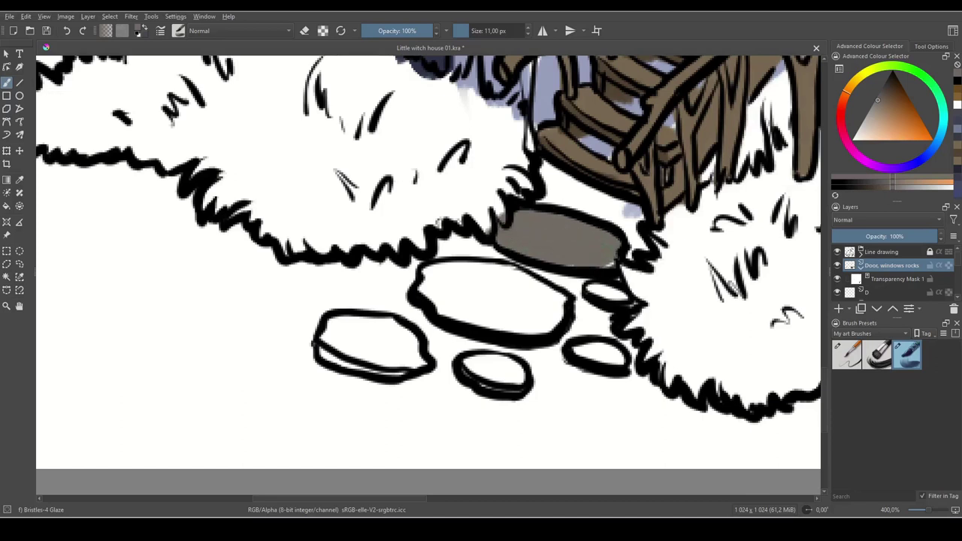
mouse_move(611, 293)
mouse_down()
mouse_move(624, 301)
mouse_move(595, 288)
mouse_up()
mouse_move(600, 319)
mouse_down()
mouse_move(654, 299)
mouse_move(672, 274)
mouse_move(683, 308)
mouse_up()
mouse_move(549, 320)
mouse_down()
mouse_move(571, 331)
mouse_move(586, 322)
mouse_move(591, 340)
mouse_move(540, 322)
mouse_move(601, 325)
mouse_up()
mouse_move(617, 259)
mouse_down()
mouse_move(500, 225)
mouse_move(553, 243)
mouse_move(519, 239)
mouse_move(517, 272)
mouse_move(613, 287)
mouse_move(600, 264)
mouse_up()
- Fill the two remaining large stepping stones near the stairs with warm grey, using a 14 px brush
key(bracketright)
key(bracketright)
key(bracketright)
drag(502, 257, 573, 266)
mouse_move(565, 226)
mouse_down()
mouse_move(611, 238)
mouse_move(563, 222)
mouse_up()
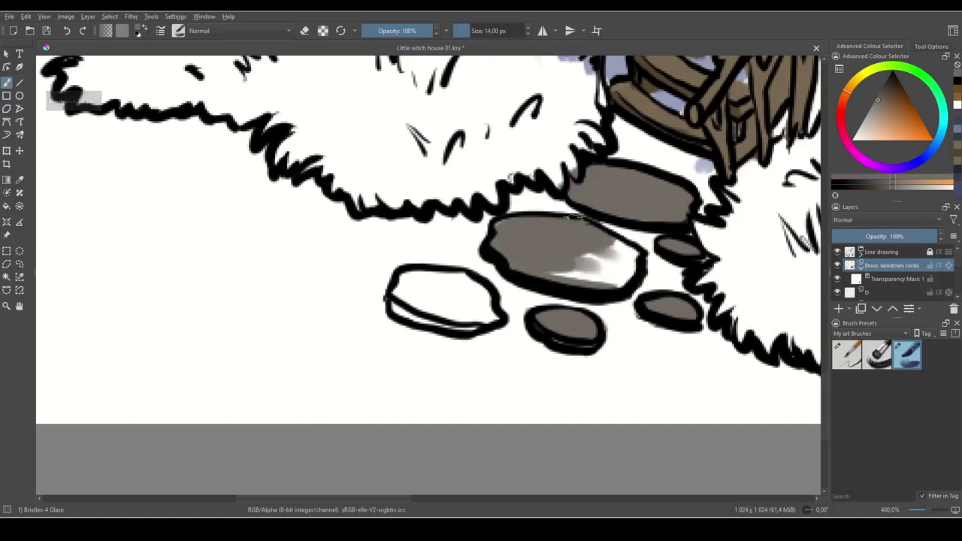
mouse_move(551, 272)
mouse_down()
mouse_move(610, 249)
mouse_move(594, 293)
mouse_up()
drag(579, 262, 594, 257)
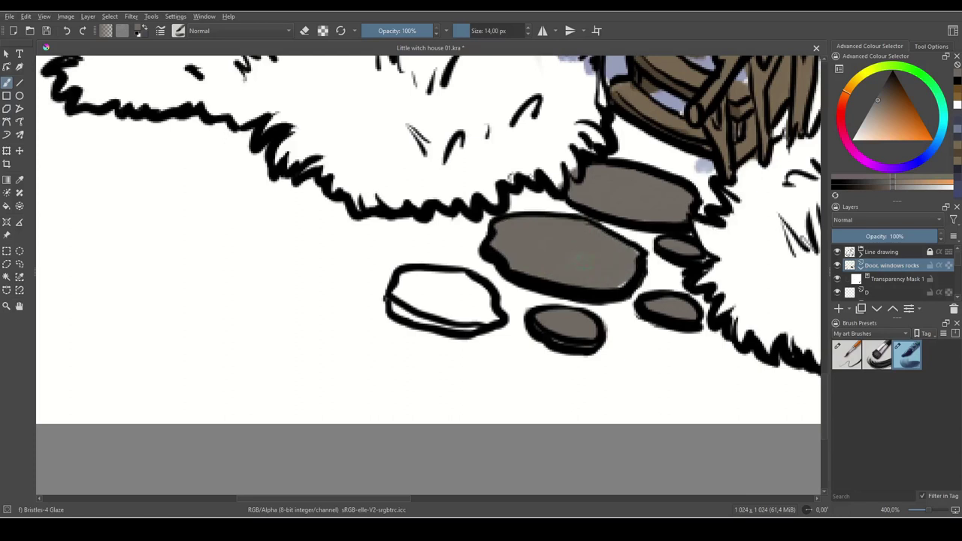
drag(458, 291, 410, 306)
mouse_move(397, 308)
mouse_down()
mouse_move(476, 279)
mouse_move(456, 309)
mouse_move(418, 316)
mouse_move(467, 327)
mouse_move(496, 293)
mouse_up()
- Shade the outermost stone's side and mottle the stepping stones near the stairs with blue-grey, using an 11 px brush
ctrl+click(423, 312)
key(bracketleft)
key(bracketleft)
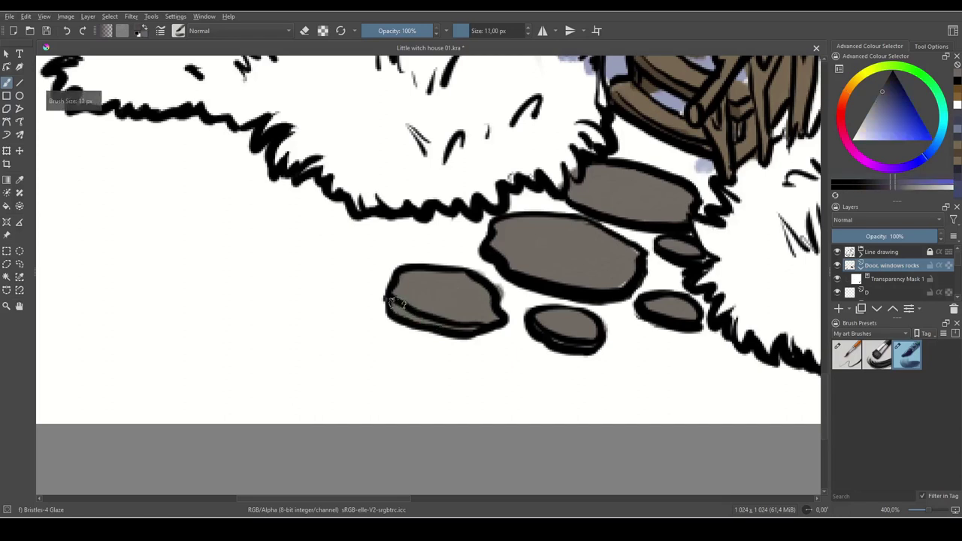
drag(407, 295, 475, 297)
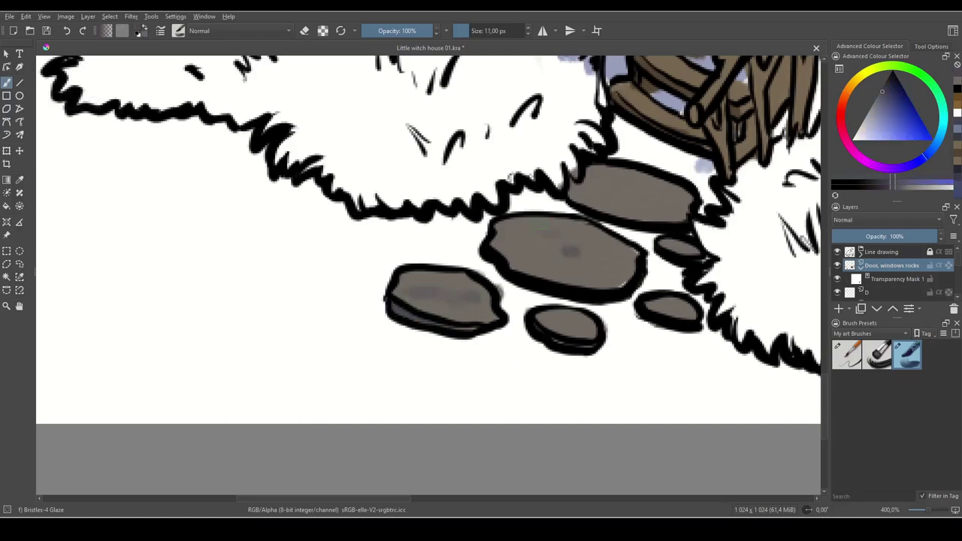
drag(565, 284, 556, 281)
drag(575, 331, 591, 332)
drag(638, 187, 644, 185)
drag(600, 178, 629, 194)
drag(642, 202, 653, 201)
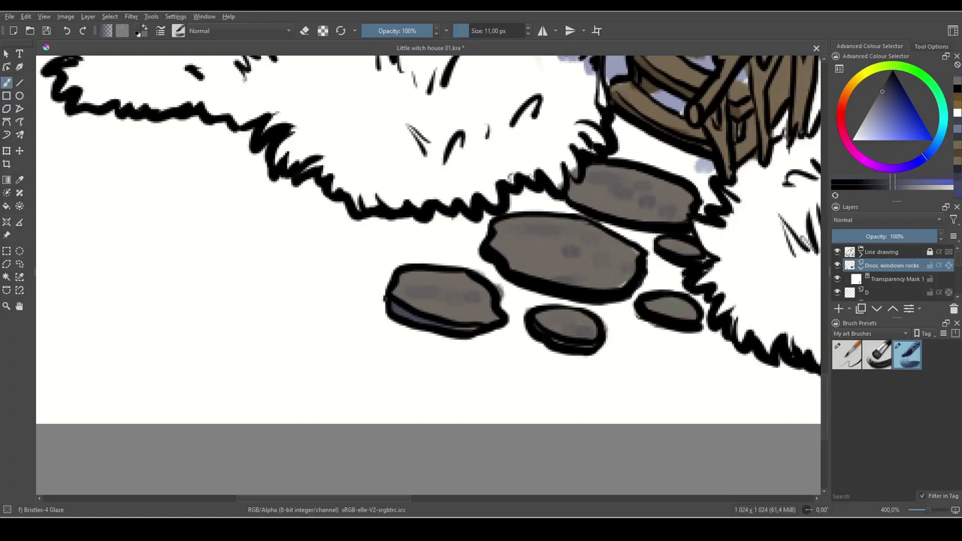
drag(612, 298, 561, 287)
drag(531, 240, 542, 241)
drag(551, 241, 569, 244)
- Fill the four stepping stones outside the annex door with warm grey
drag(716, 304, 325, 302)
drag(714, 278, 373, 293)
drag(722, 252, 478, 276)
drag(681, 278, 444, 419)
key(x)
mouse_move(418, 220)
mouse_down()
mouse_move(421, 229)
mouse_move(460, 231)
mouse_move(410, 216)
mouse_up()
mouse_move(525, 240)
mouse_down()
mouse_move(493, 263)
mouse_move(471, 254)
mouse_move(533, 244)
mouse_move(538, 259)
mouse_move(496, 264)
mouse_move(447, 294)
mouse_move(472, 306)
mouse_up()
mouse_move(540, 287)
mouse_down()
mouse_move(518, 294)
mouse_move(536, 295)
mouse_up()
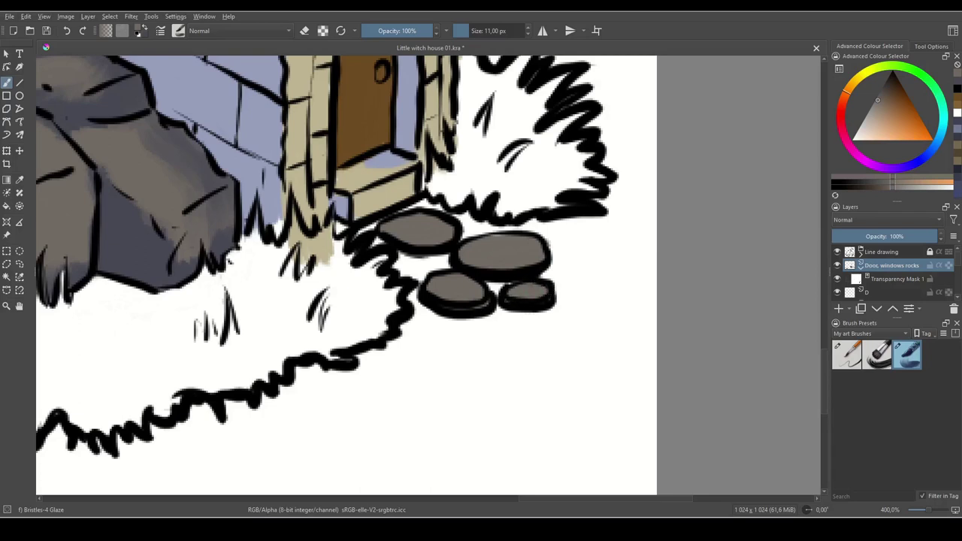
- Mottle the four stones by the annex door with blue-grey shadow patches
key(x)
mouse_move(484, 260)
mouse_down()
mouse_move(519, 256)
mouse_move(519, 247)
mouse_move(496, 249)
mouse_up()
ctrl+click(517, 265)
key(x)
drag(399, 225, 413, 226)
drag(442, 294, 462, 293)
drag(528, 293, 543, 289)
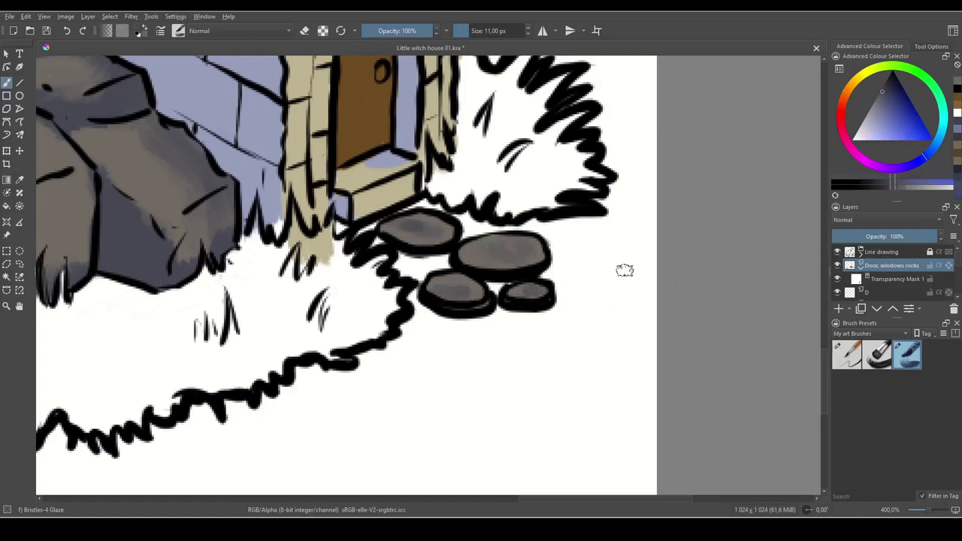
- Add a paint layer directly below the line drawing and name it Greens
key(1)
drag(630, 258, 736, 273)
drag(584, 304, 666, 349)
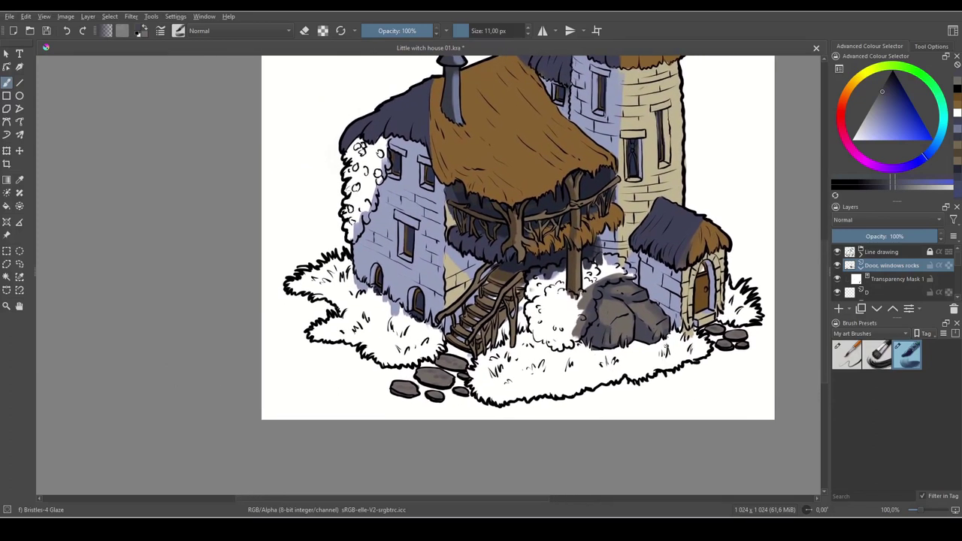
click(839, 309)
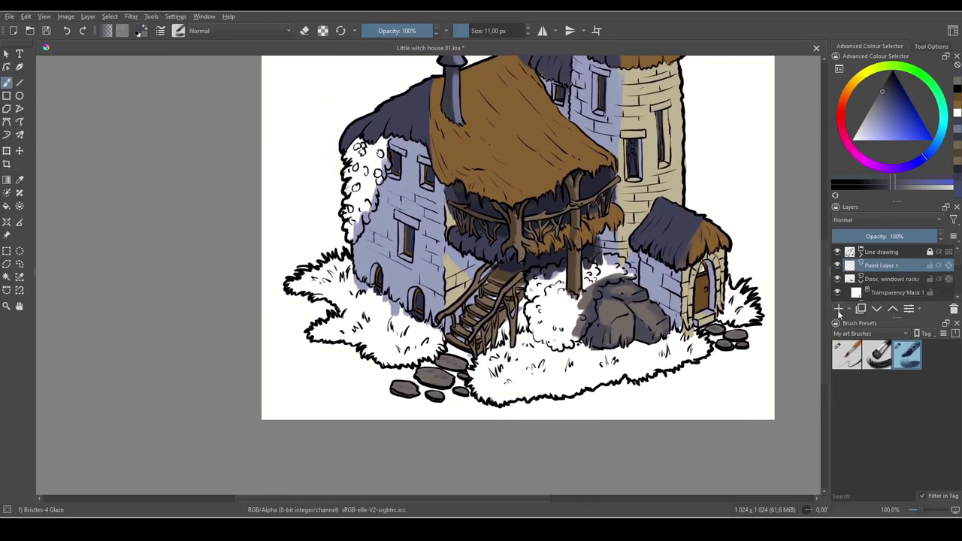
double_click(884, 266)
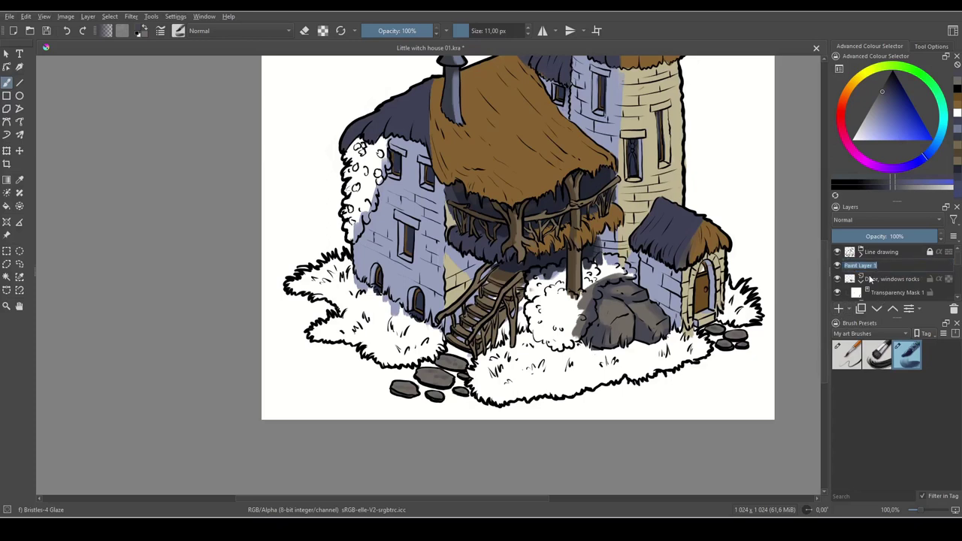
text(Gl)
key(Return)
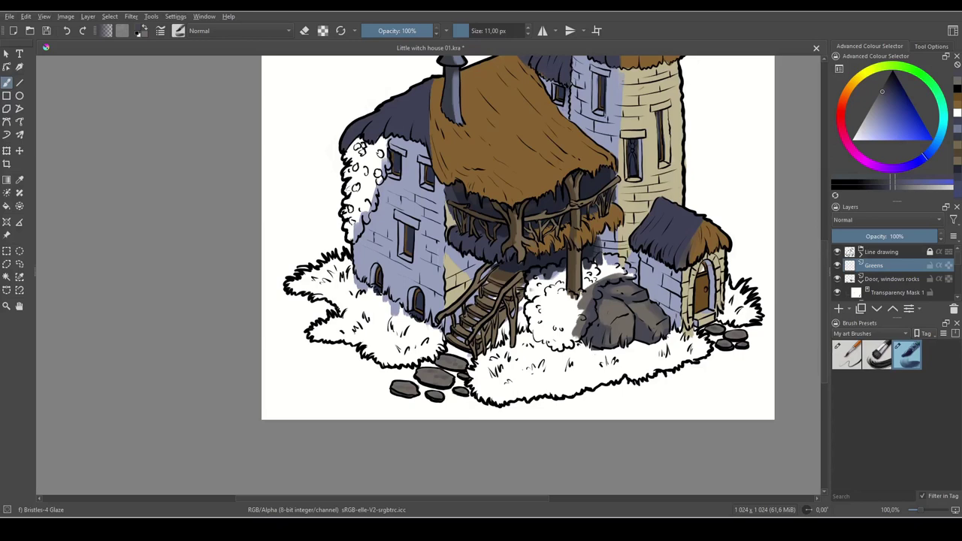
- Set a bright green as the light colour and a dark green as the shadow colour
click(915, 73)
click(934, 87)
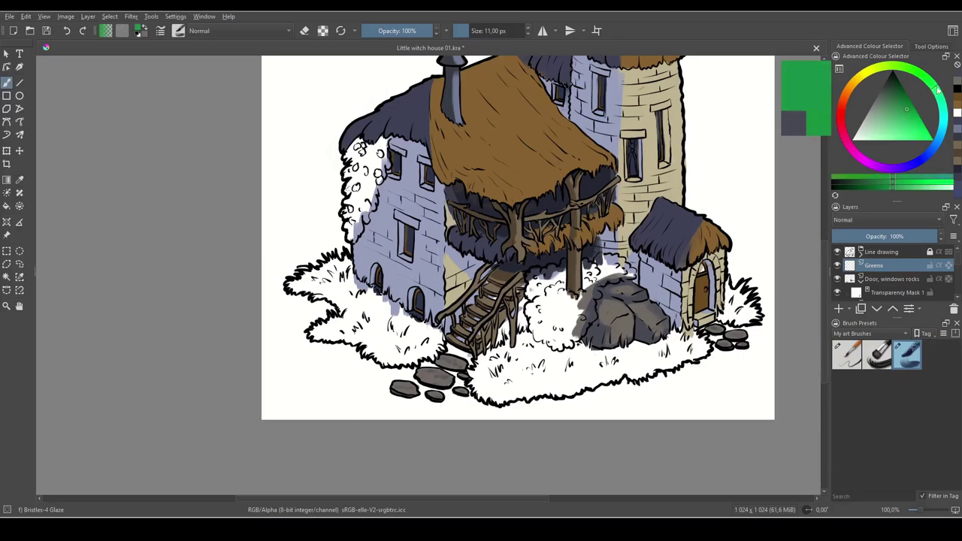
drag(907, 109, 907, 108)
key(x)
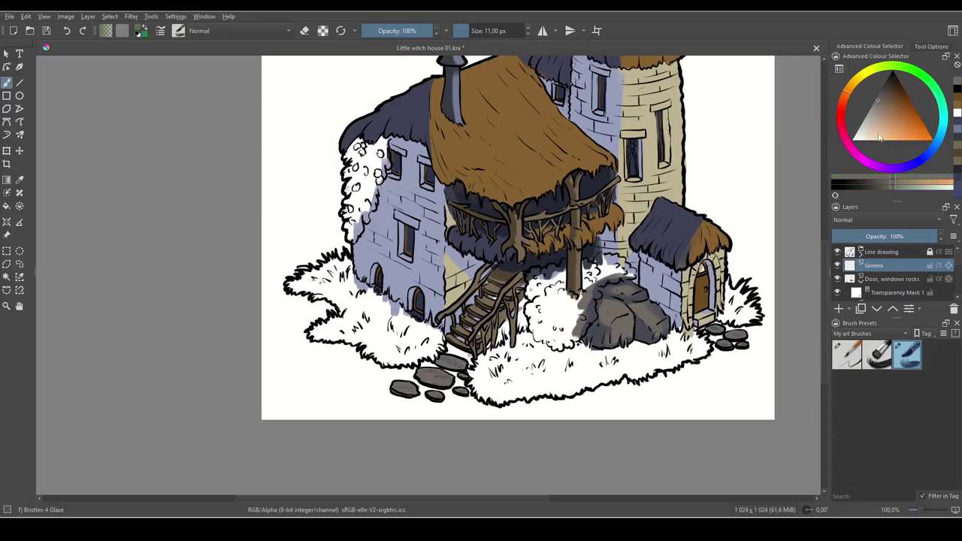
drag(850, 94, 929, 85)
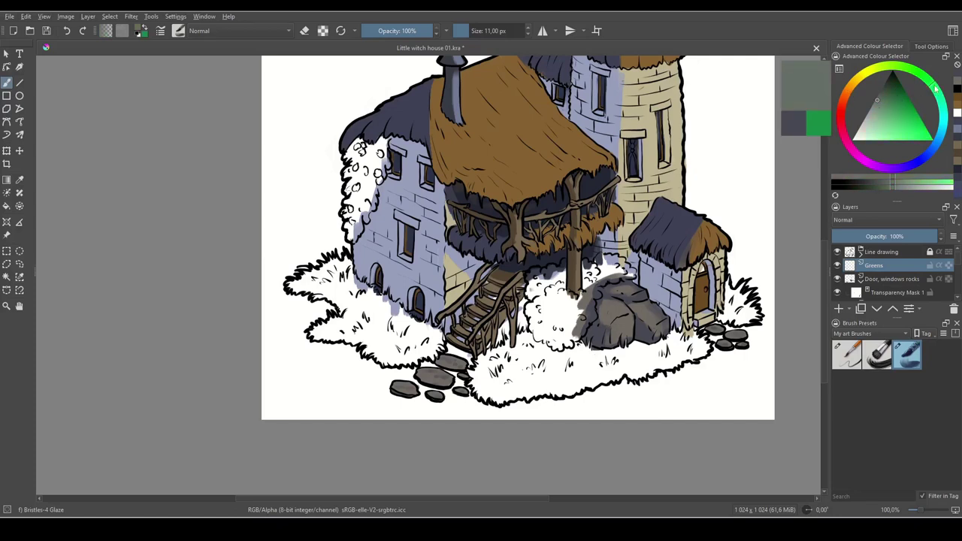
drag(894, 91, 891, 91)
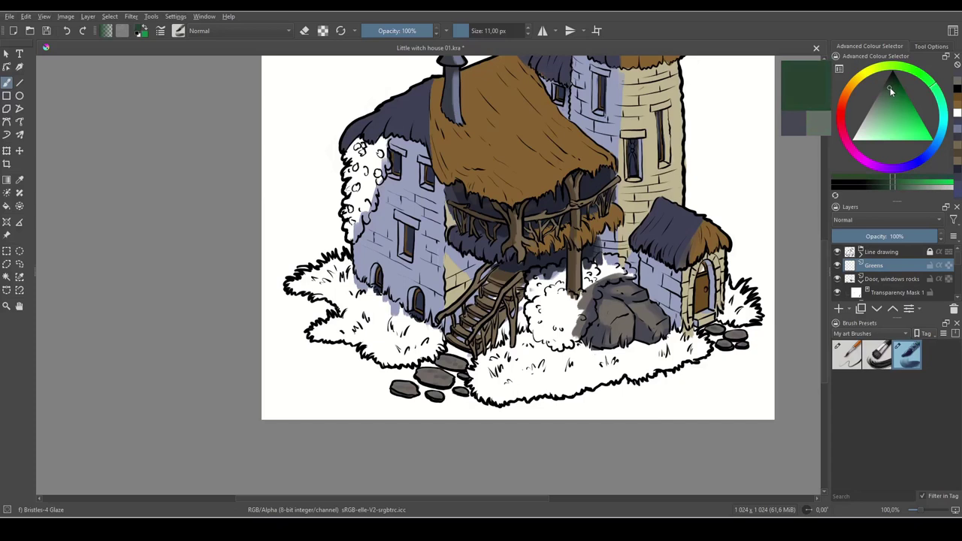
click(893, 90)
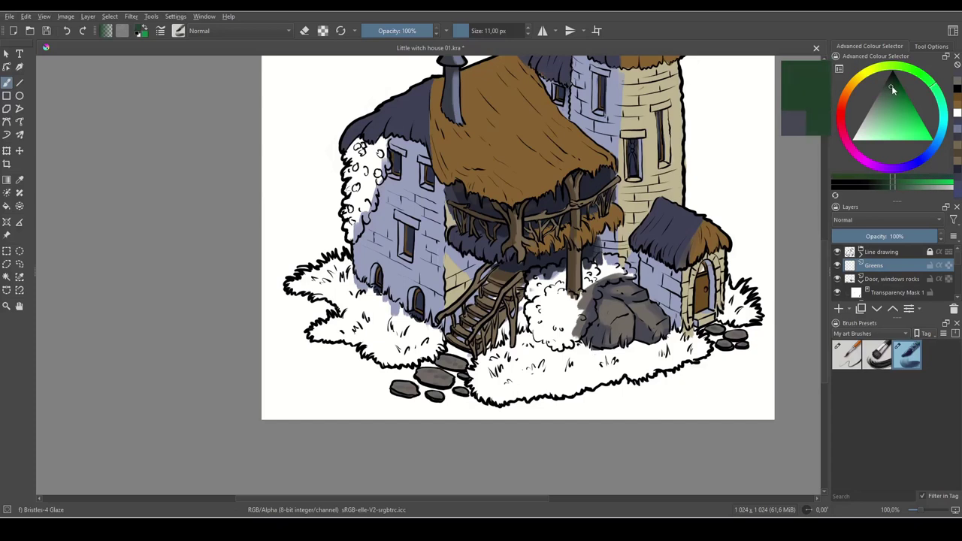
click(906, 107)
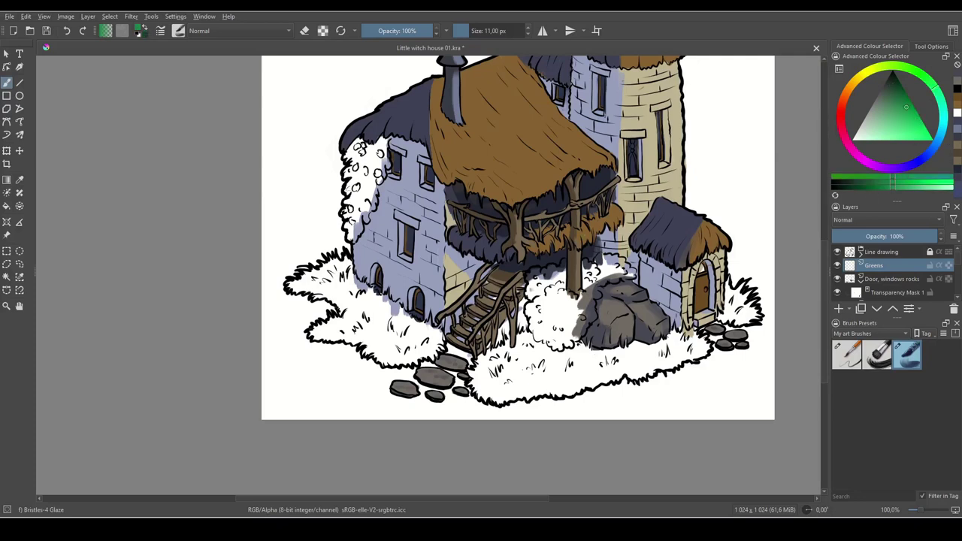
- Block in the ivy, bushes and grass around the house with bright green, enlarging the brush to 35 px
drag(364, 147, 371, 155)
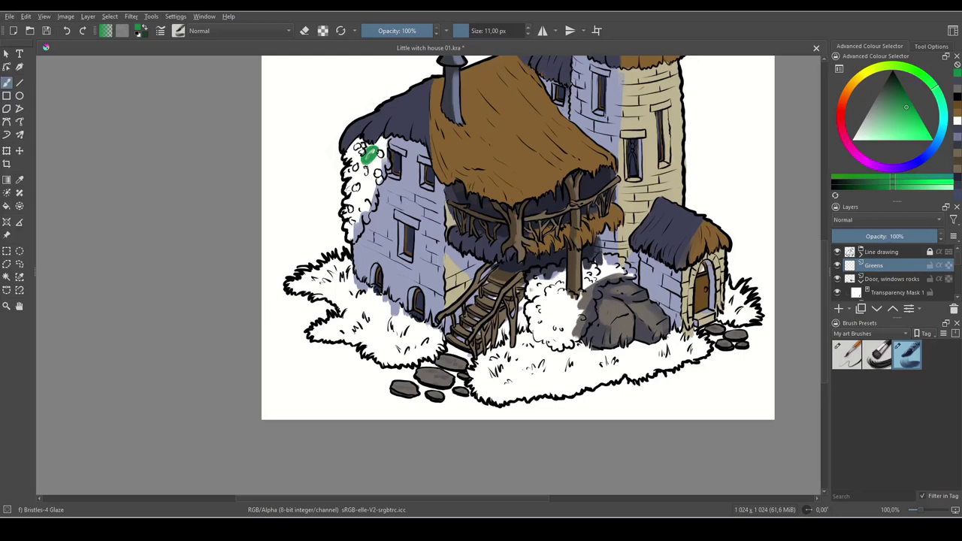
key(bracketright)
key(bracketright)
key(bracketright)
key(bracketright)
key(bracketright)
key(bracketright)
key(bracketright)
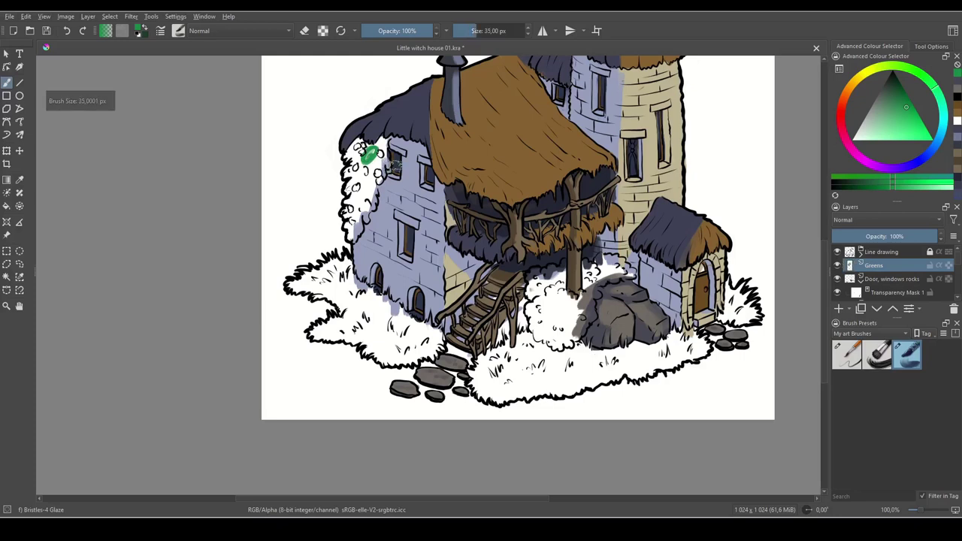
mouse_move(379, 154)
mouse_down()
mouse_move(346, 187)
mouse_move(369, 233)
mouse_move(380, 129)
mouse_up()
drag(420, 307, 432, 248)
mouse_move(358, 192)
mouse_down()
mouse_move(292, 234)
mouse_move(323, 278)
mouse_move(432, 297)
mouse_move(447, 312)
mouse_move(316, 284)
mouse_move(421, 282)
mouse_move(451, 297)
mouse_move(470, 293)
mouse_move(575, 256)
mouse_move(567, 222)
mouse_move(577, 200)
mouse_move(579, 245)
mouse_move(599, 263)
mouse_move(641, 205)
mouse_up()
mouse_move(575, 270)
mouse_down()
mouse_move(536, 289)
mouse_move(502, 331)
mouse_move(475, 342)
mouse_move(561, 295)
mouse_move(571, 342)
mouse_move(714, 331)
mouse_move(688, 320)
mouse_move(533, 308)
mouse_move(606, 277)
mouse_move(628, 324)
mouse_move(661, 269)
mouse_move(705, 316)
mouse_move(759, 218)
mouse_move(746, 264)
mouse_move(765, 270)
mouse_move(776, 244)
mouse_up()
drag(725, 224, 716, 257)
- Shade the ivy and the lawn beside the blue-lit wall with dark green
key(x)
drag(489, 163, 573, 232)
mouse_move(481, 148)
mouse_down()
mouse_move(440, 181)
mouse_move(482, 162)
mouse_move(453, 156)
mouse_move(439, 183)
mouse_move(463, 165)
mouse_move(447, 177)
mouse_move(476, 182)
mouse_move(451, 198)
mouse_move(463, 197)
mouse_move(456, 204)
mouse_move(463, 174)
mouse_move(475, 181)
mouse_move(450, 216)
mouse_move(442, 187)
mouse_move(482, 172)
mouse_move(465, 156)
mouse_move(441, 164)
mouse_move(445, 236)
mouse_up()
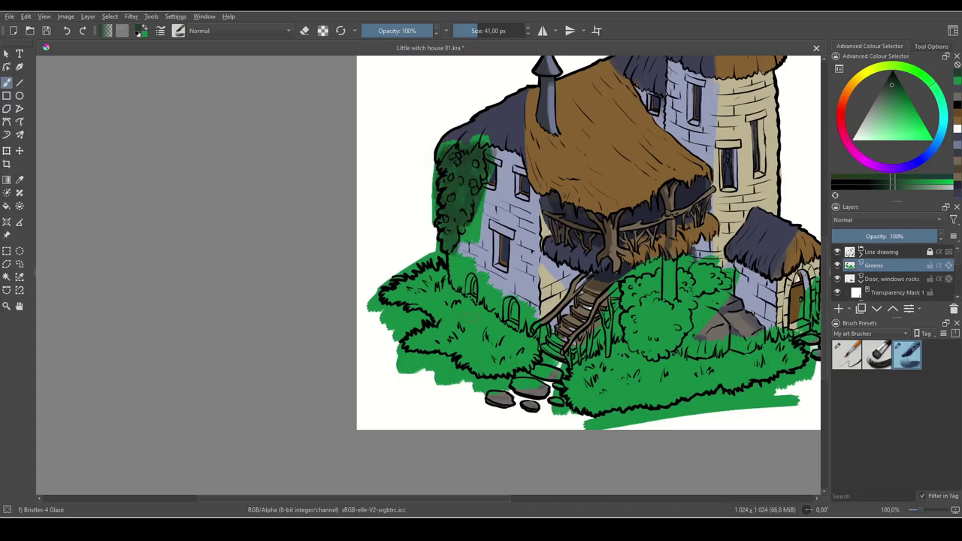
mouse_move(539, 355)
mouse_down()
mouse_move(515, 340)
mouse_move(442, 336)
mouse_up()
drag(519, 329, 410, 333)
mouse_move(496, 311)
mouse_down()
mouse_move(458, 321)
mouse_move(441, 296)
mouse_move(426, 314)
mouse_move(397, 304)
mouse_up()
mouse_move(451, 275)
mouse_down()
mouse_move(418, 295)
mouse_move(394, 283)
mouse_move(382, 298)
mouse_move(425, 265)
mouse_move(477, 331)
mouse_move(484, 314)
mouse_move(538, 338)
mouse_up()
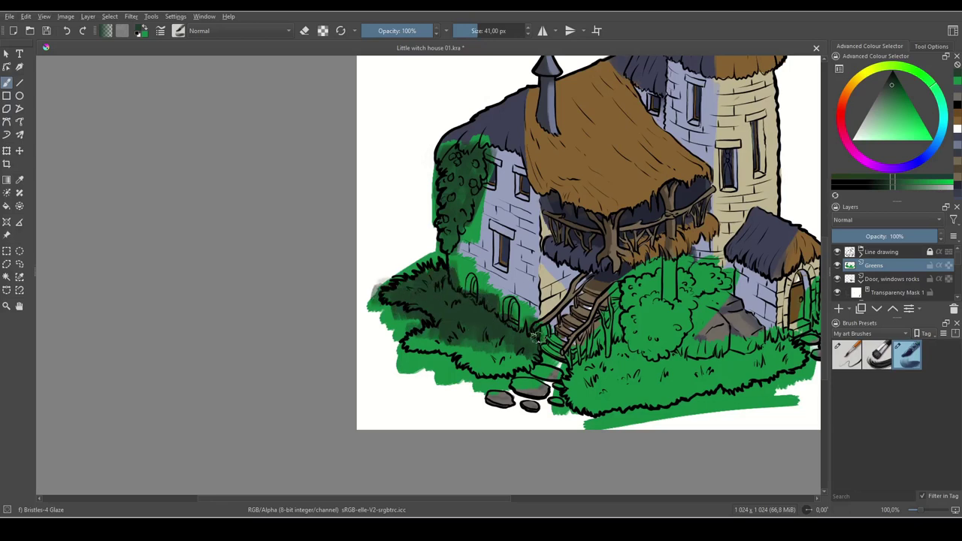
- Paint dark green shadows on the grass beneath the bush and boulders, beside the annex, and on the rear bush
drag(645, 337, 565, 308)
mouse_move(485, 310)
mouse_down()
mouse_move(465, 284)
mouse_move(560, 304)
mouse_move(581, 298)
mouse_up()
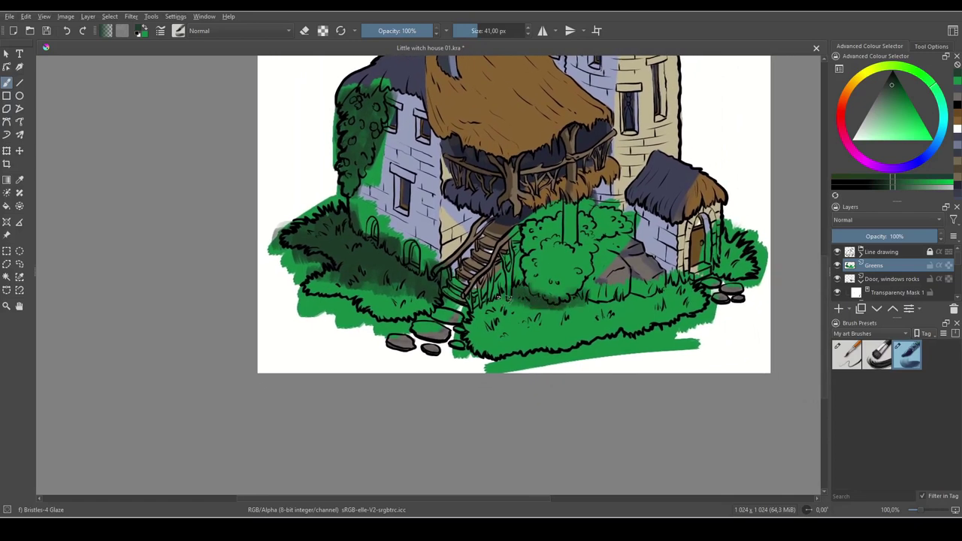
drag(490, 306, 582, 293)
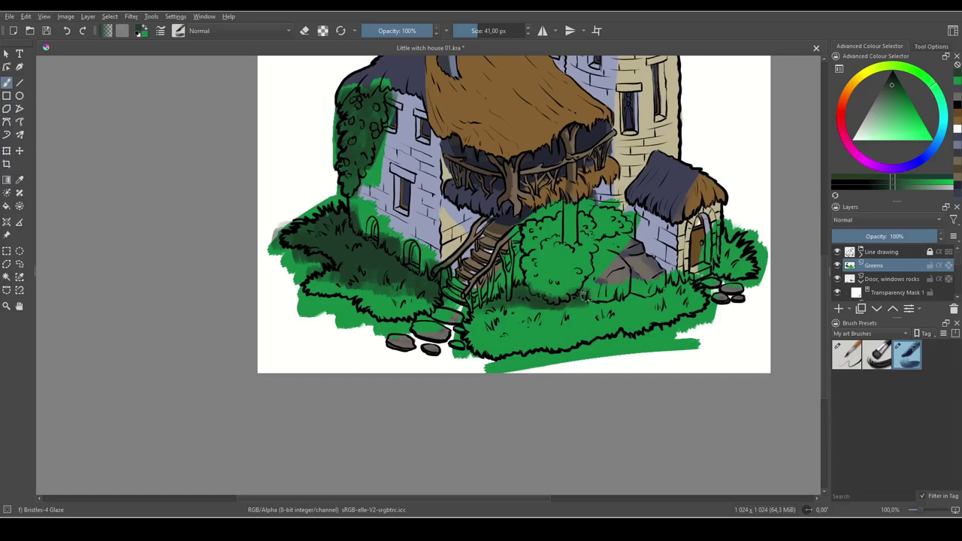
mouse_move(687, 289)
mouse_down()
mouse_move(610, 299)
mouse_move(573, 290)
mouse_up()
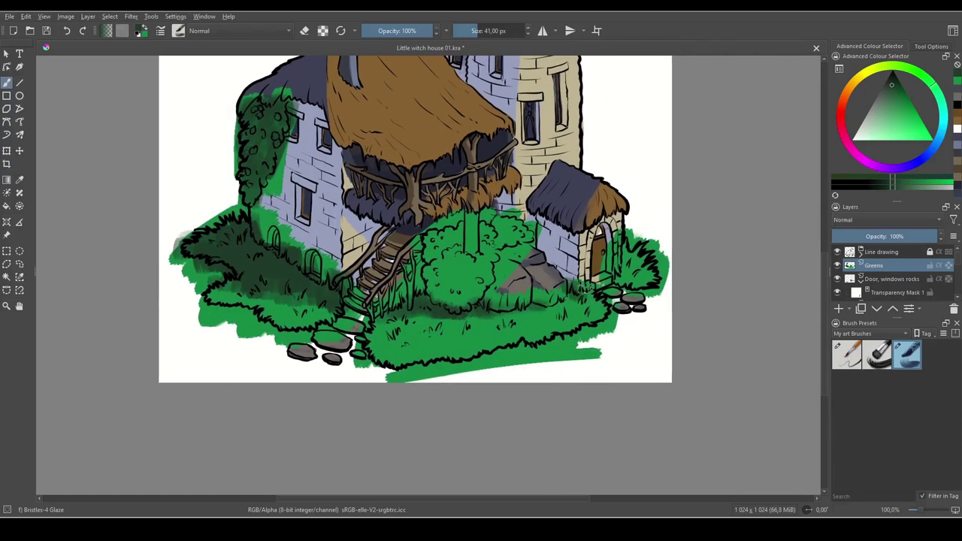
mouse_move(618, 263)
mouse_down()
mouse_move(623, 283)
mouse_move(630, 273)
mouse_up()
drag(564, 289, 609, 316)
mouse_move(508, 261)
mouse_down()
mouse_move(474, 278)
mouse_move(470, 267)
mouse_move(485, 286)
mouse_move(506, 257)
mouse_up()
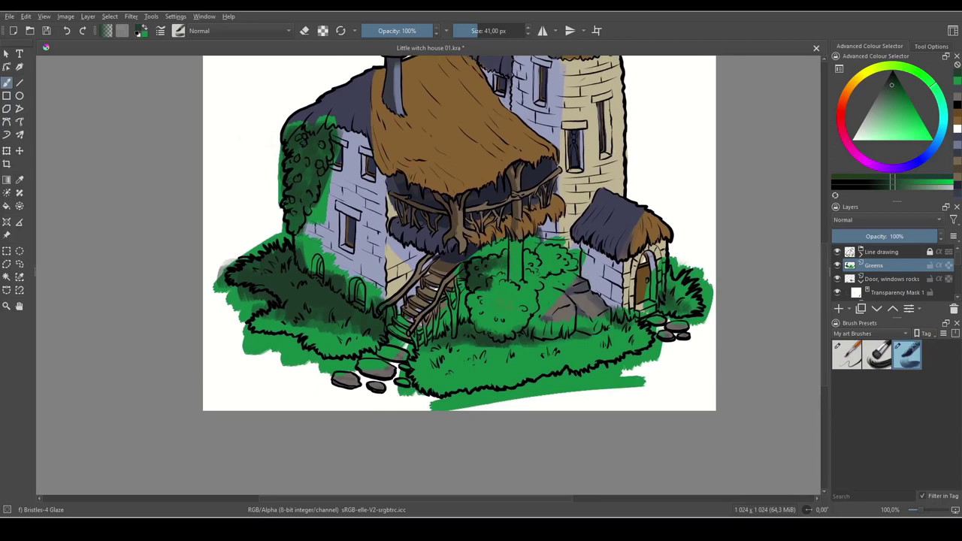
- Shade the bushes around the wooden post with dark green using a 35 px brush, and check the Greens layer by toggling its visibility
key(bracketleft)
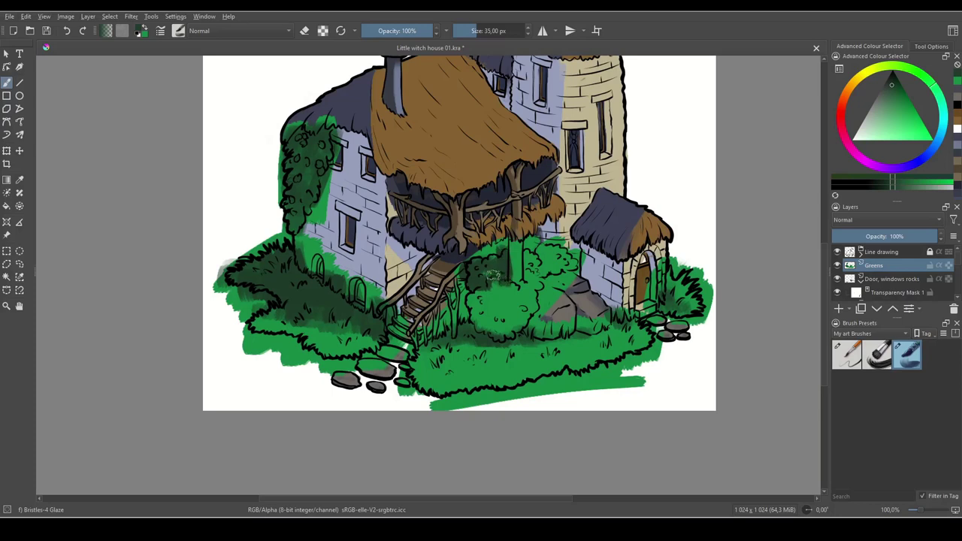
mouse_move(475, 301)
mouse_down()
mouse_move(473, 325)
mouse_move(481, 301)
mouse_move(507, 331)
mouse_move(499, 320)
mouse_up()
drag(531, 266, 527, 258)
click(838, 265)
click(838, 265)
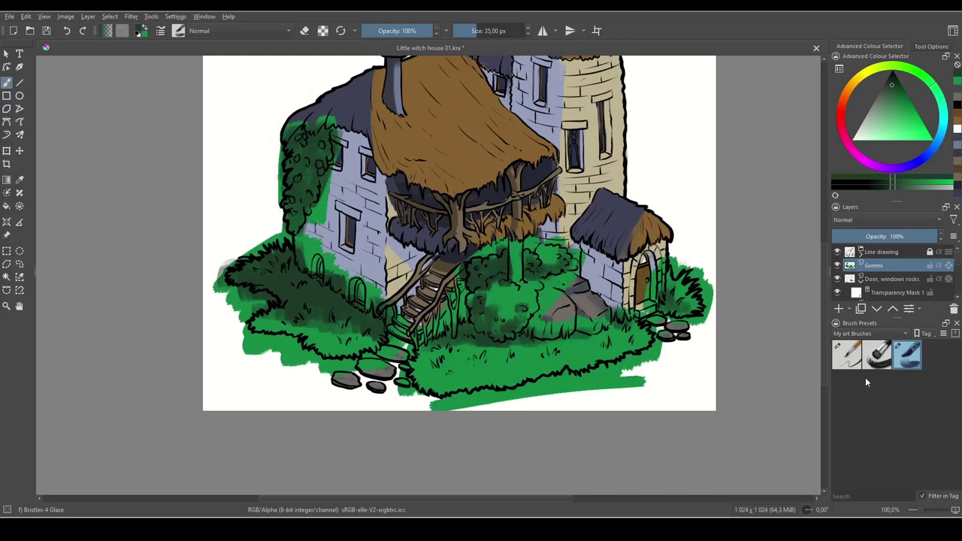
- Add a transparency mask to the Greens layer and reset the painting colours to black and white
click(849, 310)
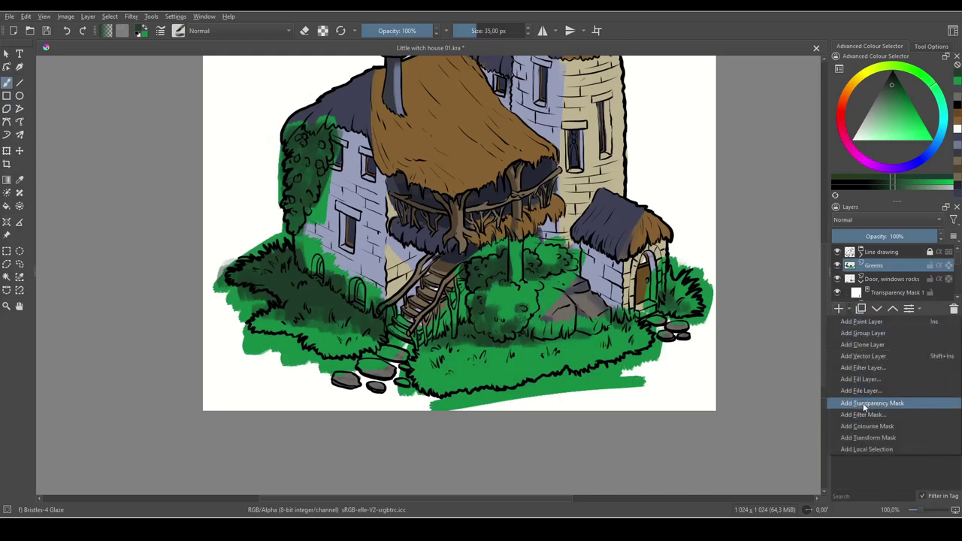
click(842, 401)
key(d)
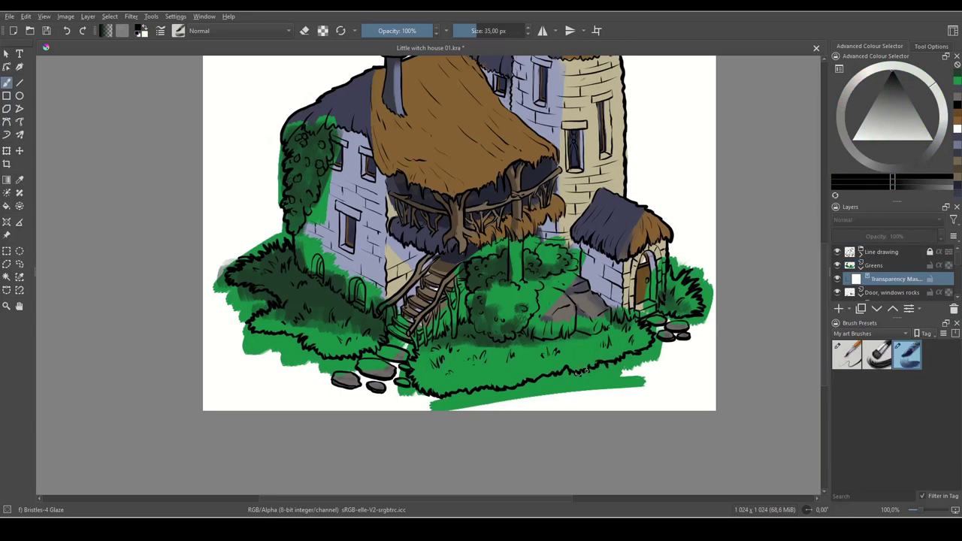
- Mask out the green spilling past the lawn and over the boulders, post and stairs, using a smaller brush
mouse_move(667, 369)
mouse_down()
mouse_move(606, 385)
mouse_move(659, 365)
mouse_move(649, 363)
mouse_move(663, 335)
mouse_move(643, 310)
mouse_move(619, 309)
mouse_move(567, 337)
mouse_move(534, 323)
mouse_up()
key(bracketleft)
key(bracketleft)
key(bracketleft)
key(bracketleft)
key(bracketleft)
key(bracketleft)
key(bracketleft)
key(bracketleft)
key(bracketleft)
key(bracketleft)
key(x)
key(x)
drag(576, 273, 579, 255)
drag(526, 239, 539, 246)
mouse_move(515, 241)
mouse_down()
mouse_move(512, 280)
mouse_move(478, 256)
mouse_move(460, 313)
mouse_move(444, 330)
mouse_move(394, 342)
mouse_move(402, 376)
mouse_move(489, 405)
mouse_move(647, 352)
mouse_up()
- Mask out the green spilling over the annex doorway and around the grass beside it, restoring overly hidden spots with white
key(x)
key(x)
key(x)
click(675, 255)
key(x)
mouse_move(674, 256)
mouse_down()
mouse_move(705, 314)
mouse_move(673, 321)
mouse_up()
mouse_move(654, 291)
mouse_down()
mouse_move(654, 308)
mouse_move(657, 265)
mouse_up()
- Enlarge the brush to 22 px and refine the mask along the remaining grass and ivy edges with black and white
drag(497, 368, 678, 348)
key(bracketright)
key(bracketright)
key(bracketright)
key(bracketright)
mouse_move(542, 347)
mouse_down()
mouse_move(449, 324)
mouse_move(444, 281)
mouse_move(406, 242)
mouse_move(455, 214)
mouse_move(500, 248)
mouse_move(521, 250)
mouse_move(565, 290)
mouse_up()
key(x)
mouse_move(520, 112)
mouse_down()
mouse_move(541, 206)
mouse_move(511, 296)
mouse_move(494, 201)
mouse_move(530, 193)
mouse_up()
key(x)
key(x)
key(x)
key(x)
key(x)
drag(691, 191, 515, 169)
- Compare the illustration with and without the Greens layer by repeatedly toggling its visibility, leaving the layer shown
click(838, 266)
click(838, 266)
click(838, 266)
click(839, 266)
click(838, 266)
click(838, 266)
click(839, 266)
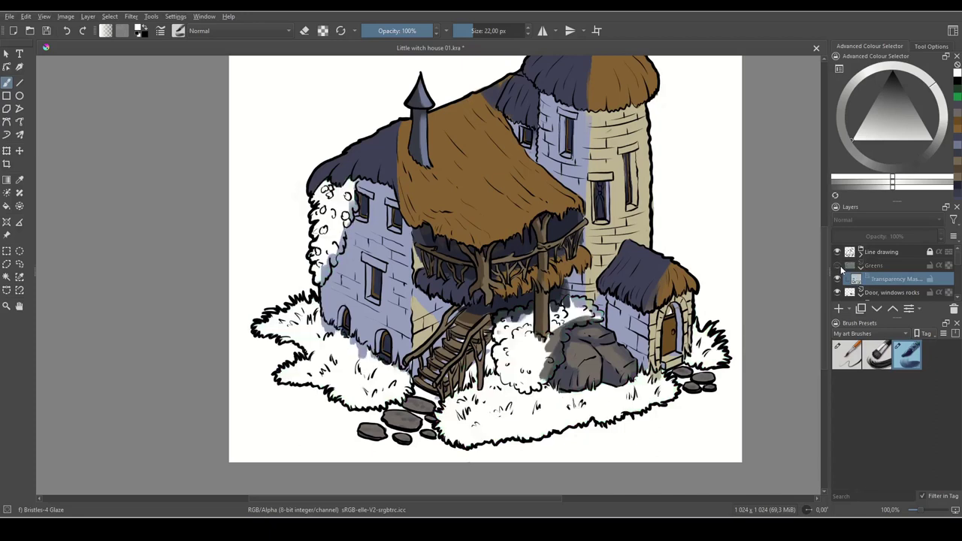
click(838, 266)
click(838, 266)
click(838, 266)
click(838, 266)
click(838, 266)
click(838, 266)
click(839, 266)
click(839, 266)
click(838, 266)
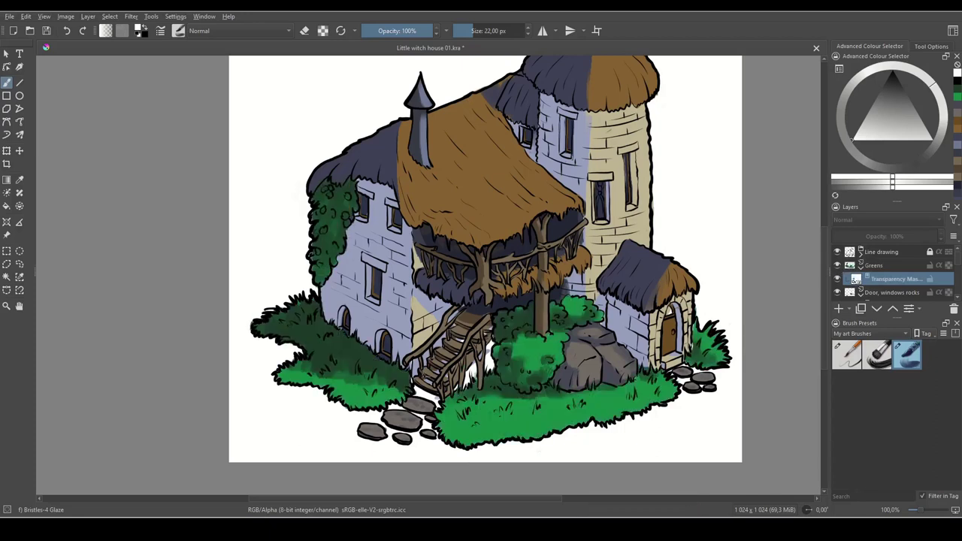
drag(530, 396, 576, 362)
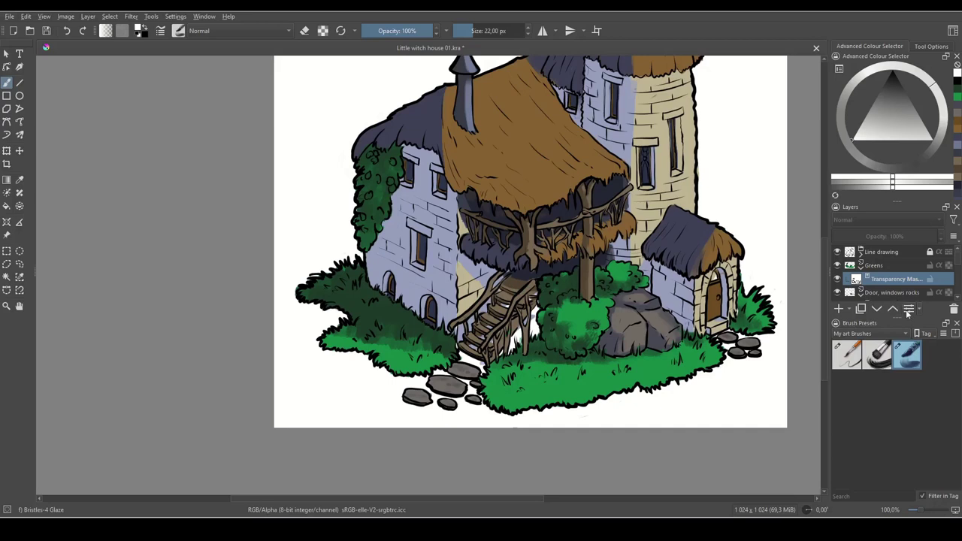
- Enlarge the layer list and compare the illustration with and without the Walls base colour layer, leaving it shown
drag(899, 317, 896, 409)
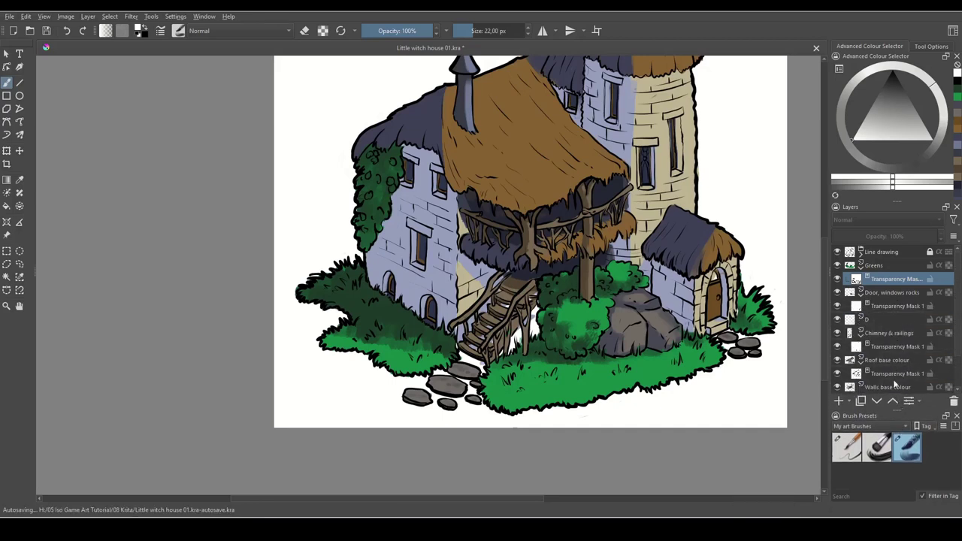
scroll(930, 387, down, 2)
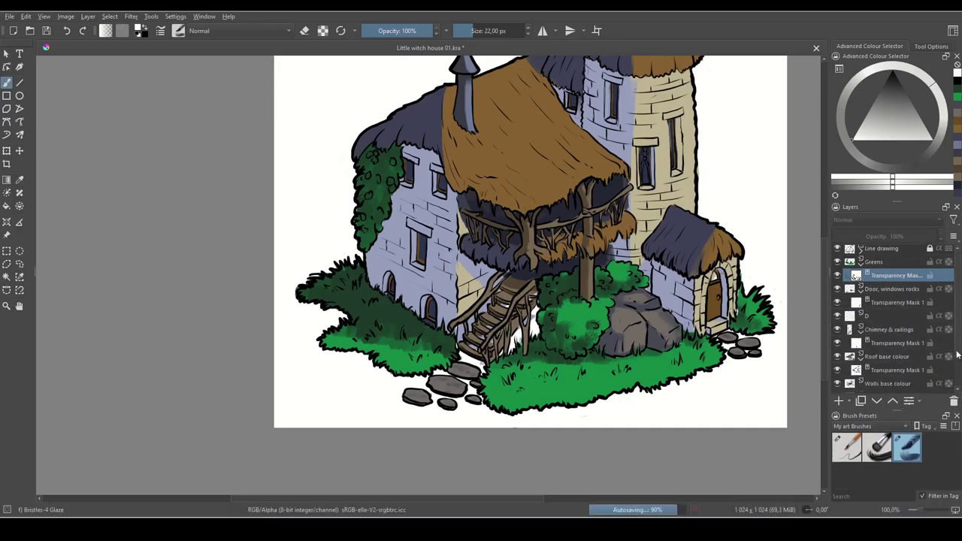
click(837, 347)
click(837, 347)
click(837, 347)
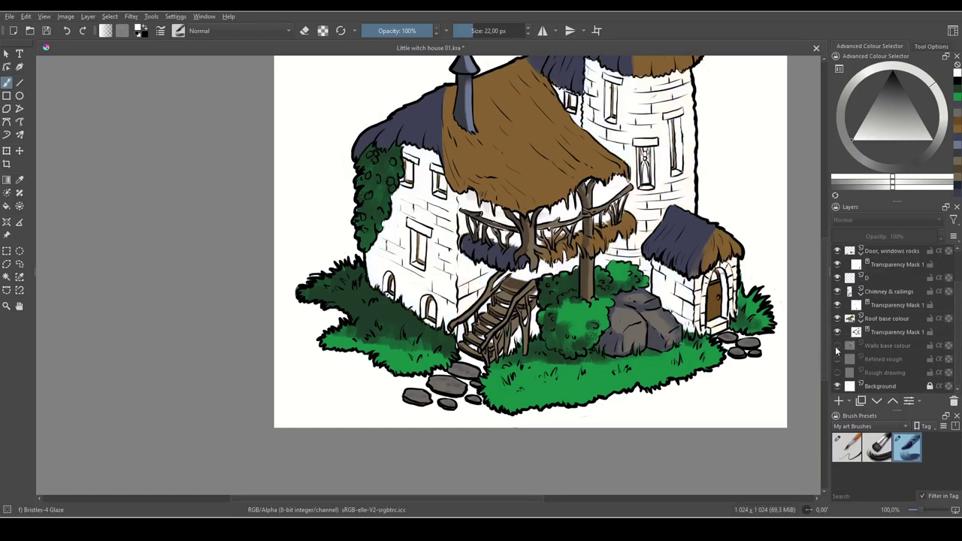
click(837, 347)
click(838, 347)
click(838, 348)
- Fill the gaps behind the stairs with the sampled dark blue shadow on the Walls base colour layer, using a 32 px brush
click(896, 347)
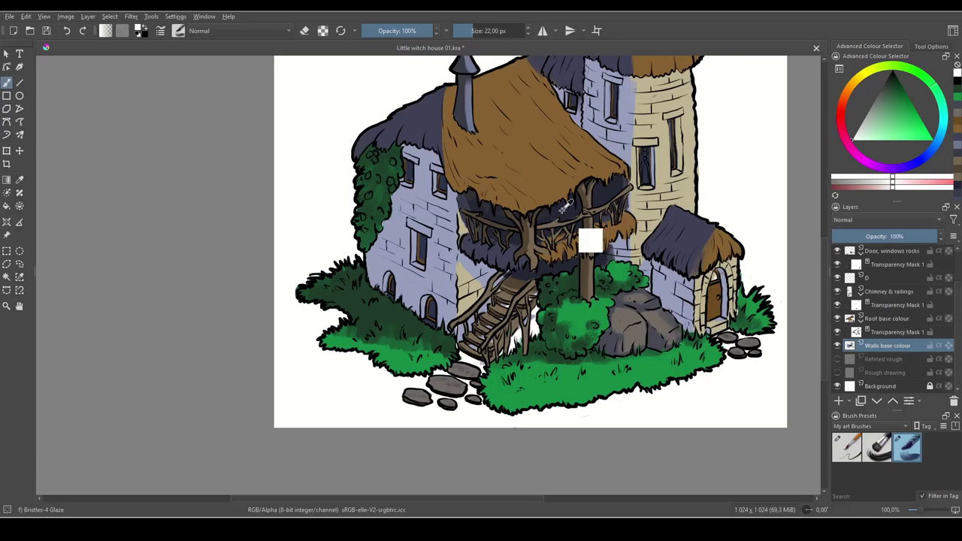
ctrl+click(591, 240)
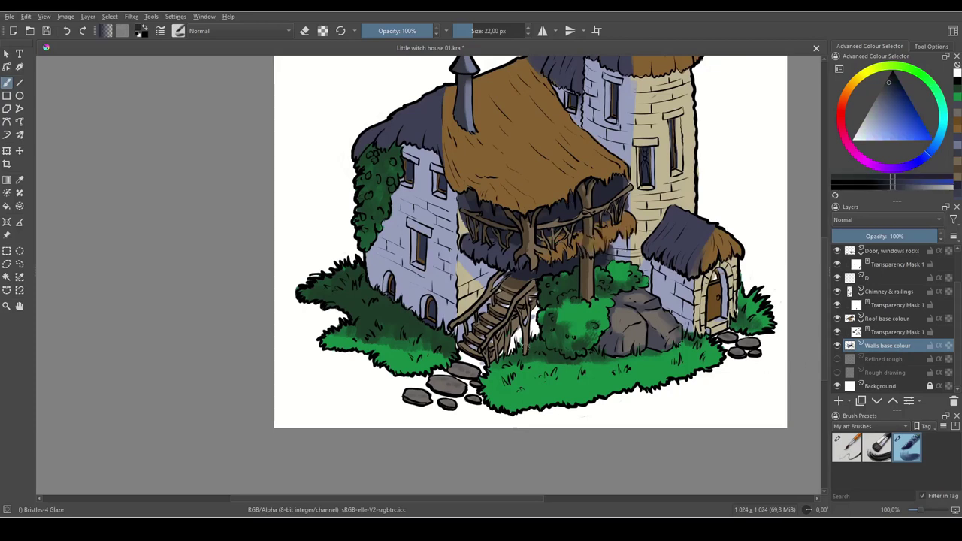
key(bracketright)
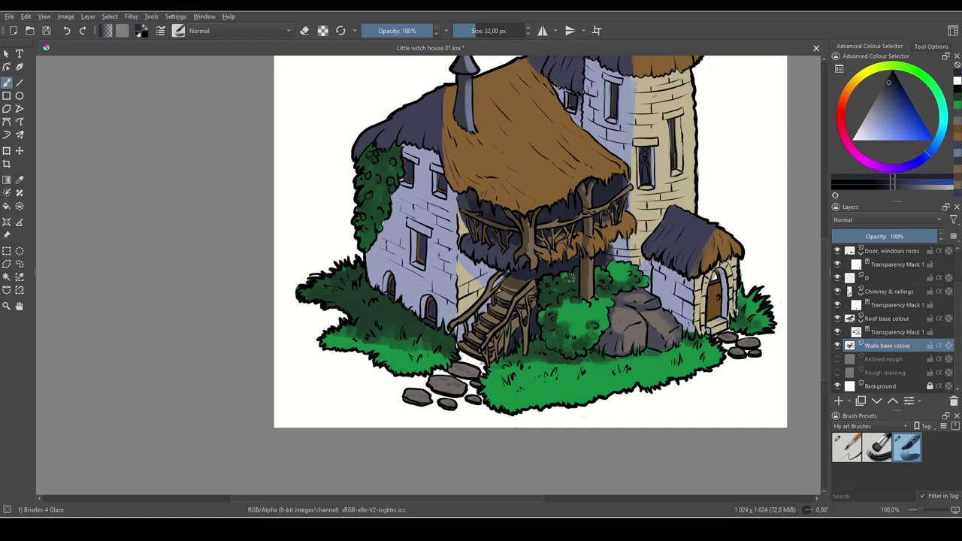
- Compare the picture with and without the roof, chimney and railings, door and rocks, and Greens layers, leaving all of them shown
click(838, 318)
click(837, 318)
click(838, 292)
click(838, 292)
click(838, 252)
click(838, 252)
click(837, 292)
click(837, 293)
click(838, 293)
click(838, 292)
scroll(857, 264, up, 3)
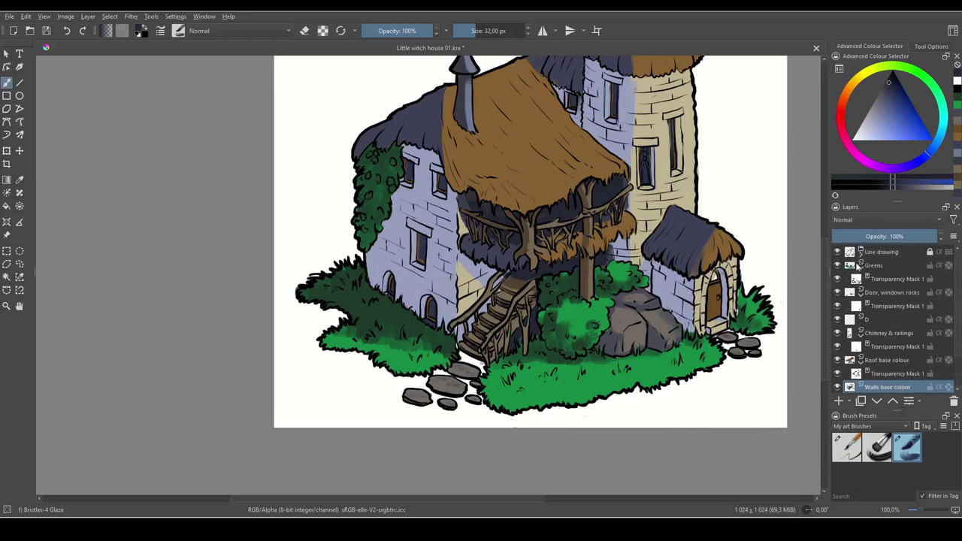
click(838, 266)
click(838, 265)
- Mask out the leftover green between the stair railings on the Greens transparency mask with a 22 px brush
key(ctrl+plus)
key(ctrl+plus)
key(ctrl+plus)
key(ctrl+plus)
drag(633, 299, 560, 278)
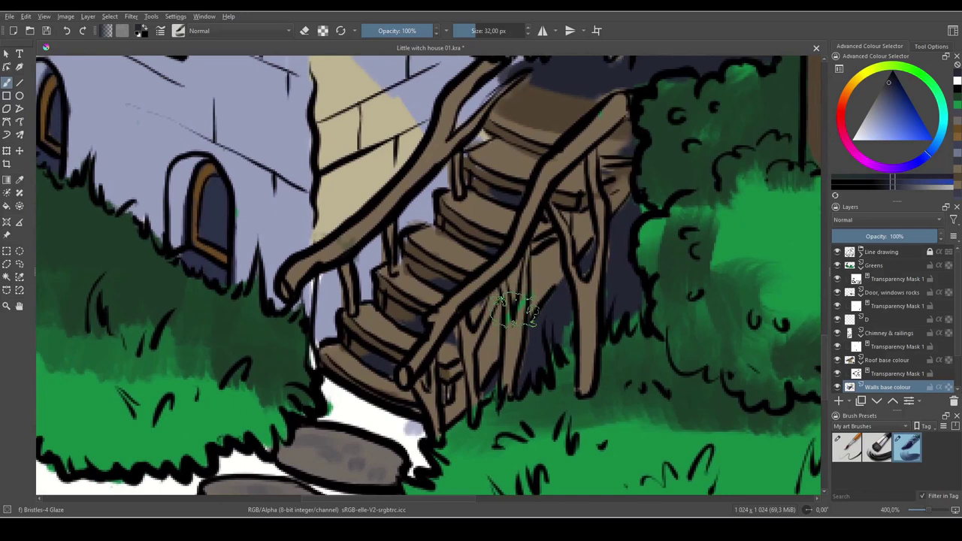
scroll(515, 308, down, 2)
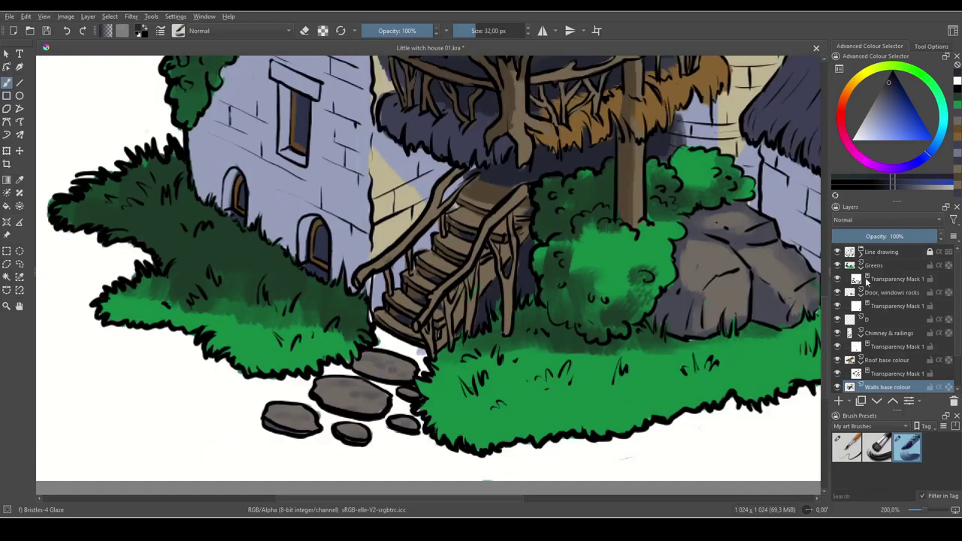
click(884, 283)
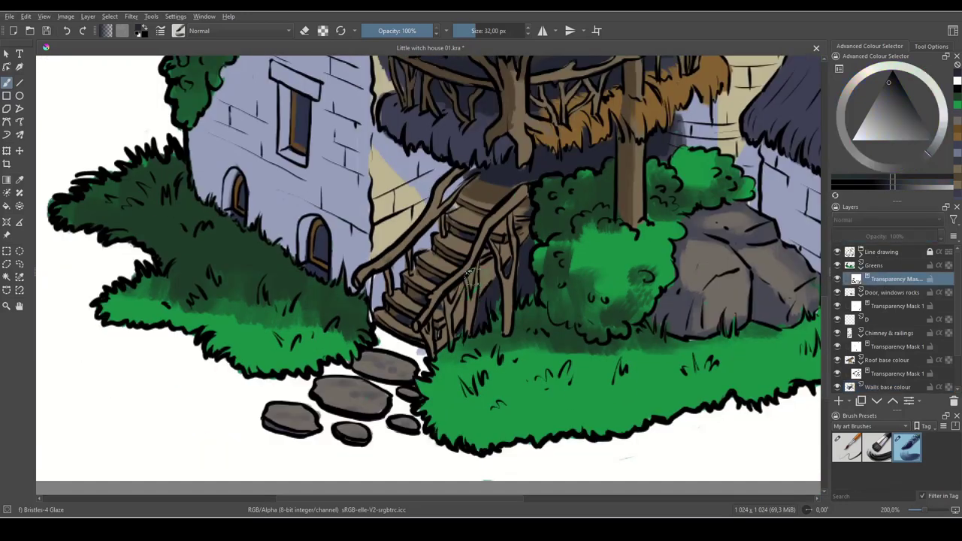
key(bracketleft)
key(bracketleft)
key(bracketleft)
key(bracketleft)
key(bracketleft)
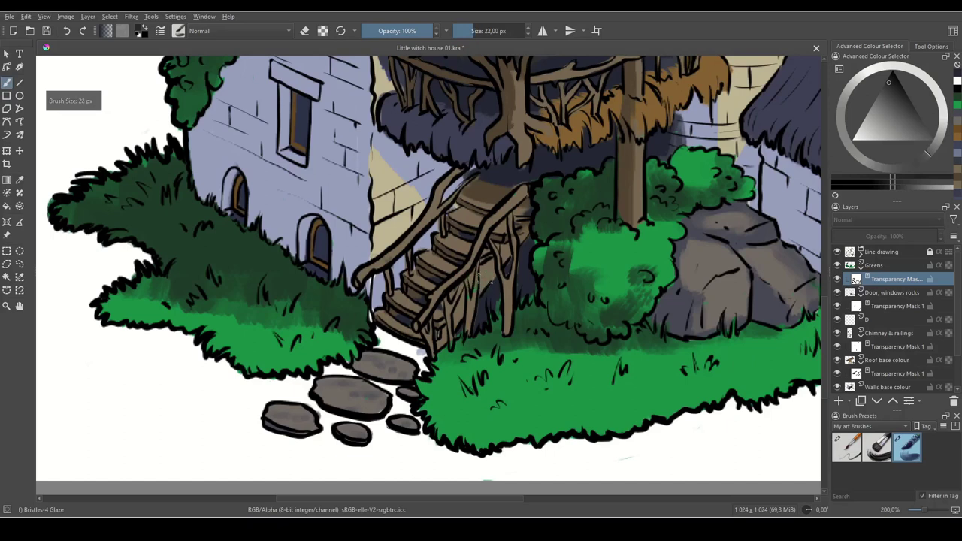
key(x)
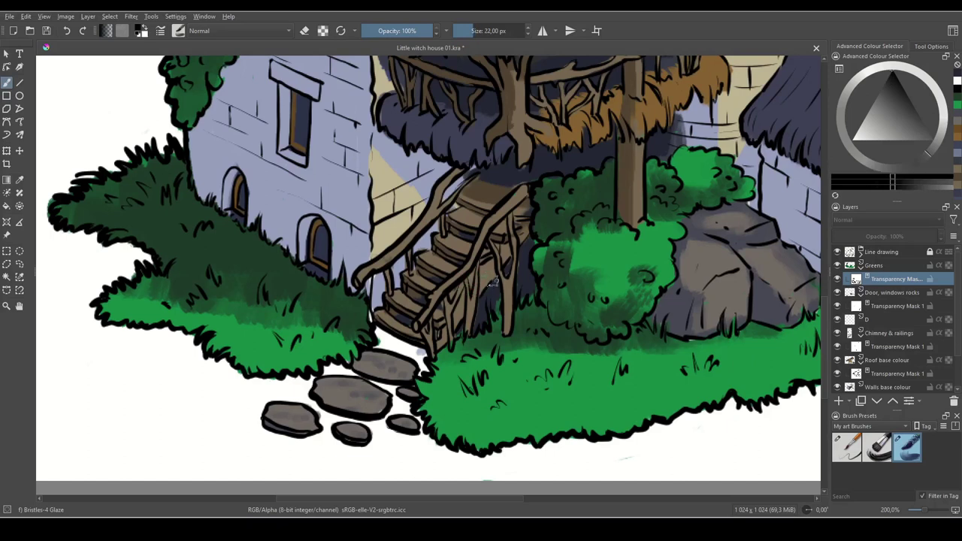
drag(486, 285, 507, 398)
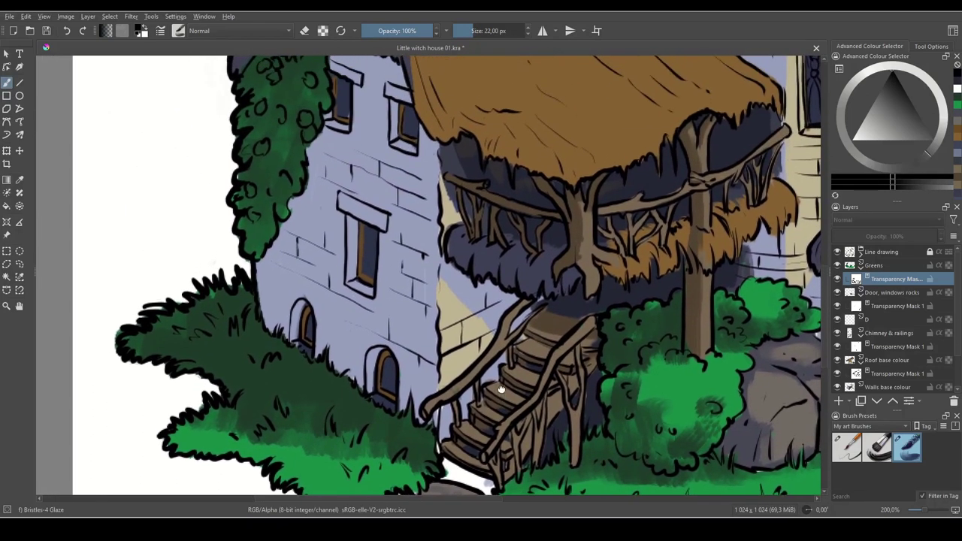
- Touch up the Greens mask where the grass tuft meets the annex wall, using a 15 px brush
drag(617, 326, 492, 253)
mouse_move(619, 296)
mouse_down()
mouse_move(604, 273)
mouse_move(431, 156)
mouse_up()
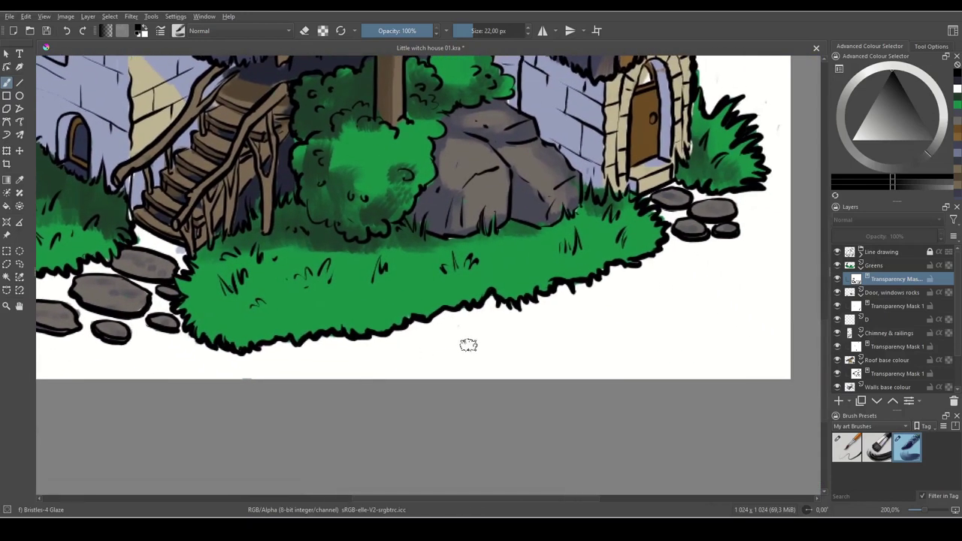
drag(743, 246, 676, 358)
drag(632, 103, 698, 260)
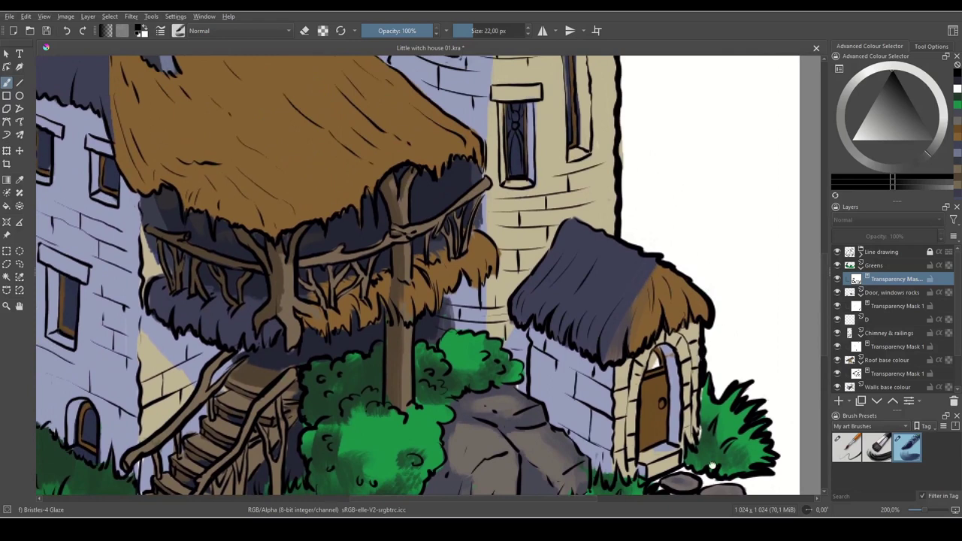
drag(712, 466, 672, 392)
key(bracketleft)
key(bracketleft)
key(bracketleft)
key(bracketleft)
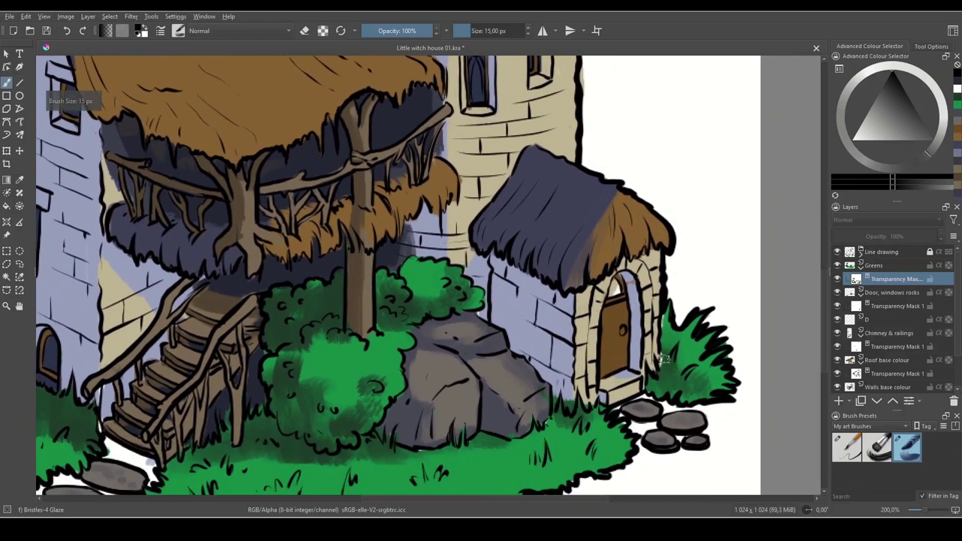
key(x)
key(x)
drag(665, 319, 646, 349)
- Compare the annex area with and without the Door, windows rocks and Walls base colour layers, leaving both shown
mouse_move(484, 434)
mouse_down()
mouse_move(646, 316)
mouse_move(518, 358)
mouse_up()
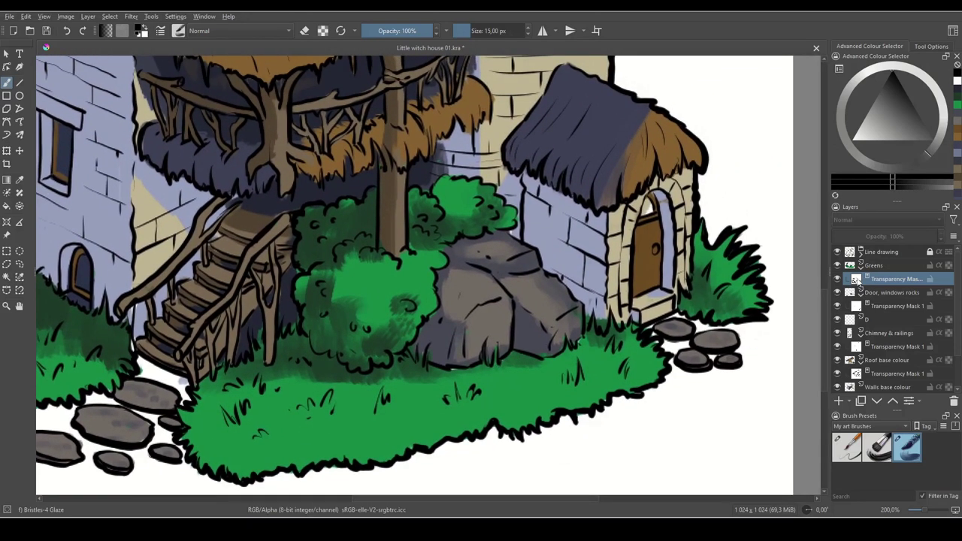
click(838, 293)
click(838, 293)
click(838, 294)
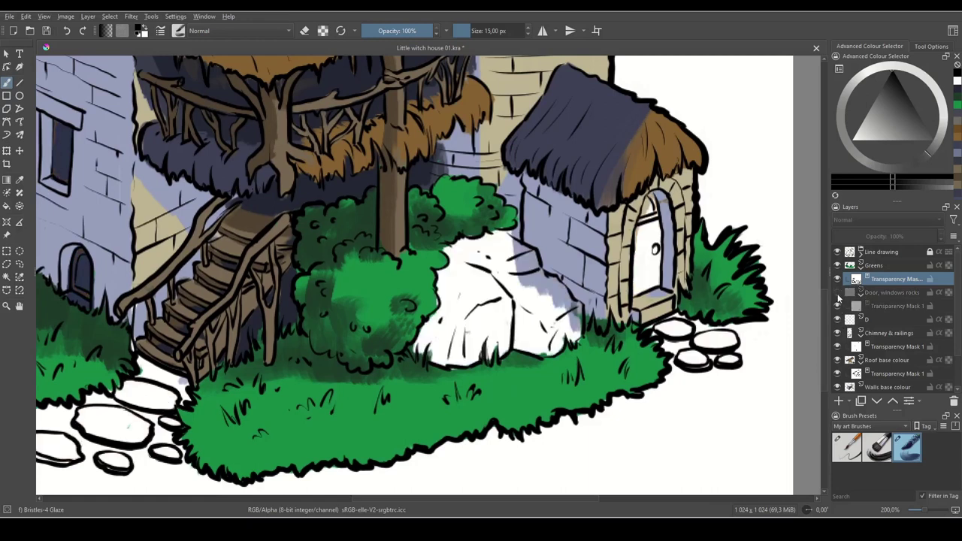
click(839, 294)
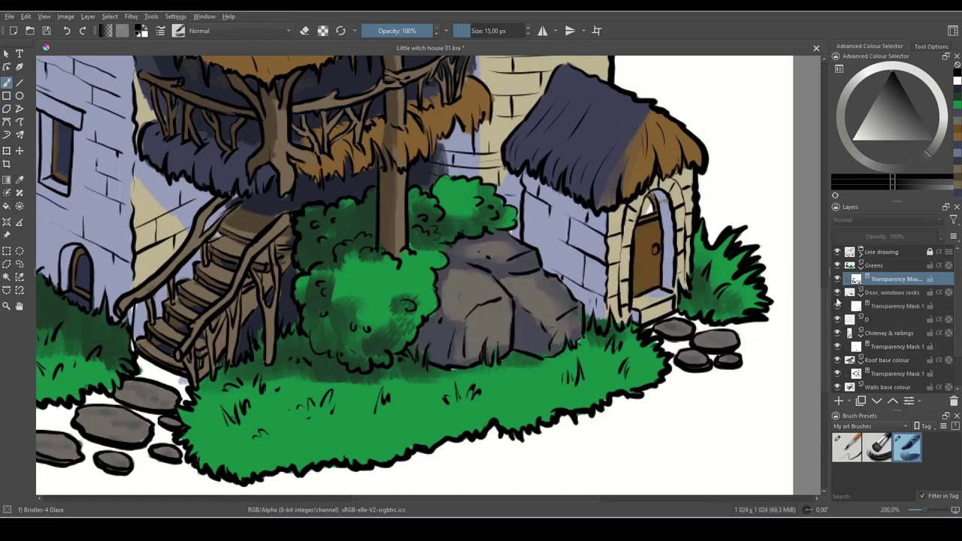
click(838, 387)
click(838, 387)
click(839, 388)
click(838, 388)
- Paint the inner edge of the annex doorway with the sampled lilac wall colour on the Walls base colour layer
click(876, 388)
key(x)
drag(665, 208, 666, 213)
ctrl+click(660, 195)
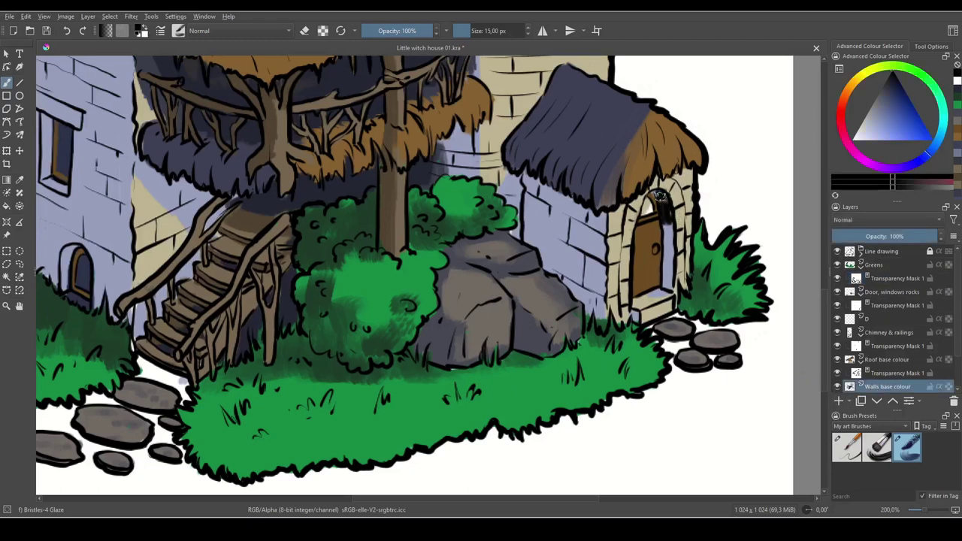
ctrl+click(672, 249)
drag(668, 215, 661, 196)
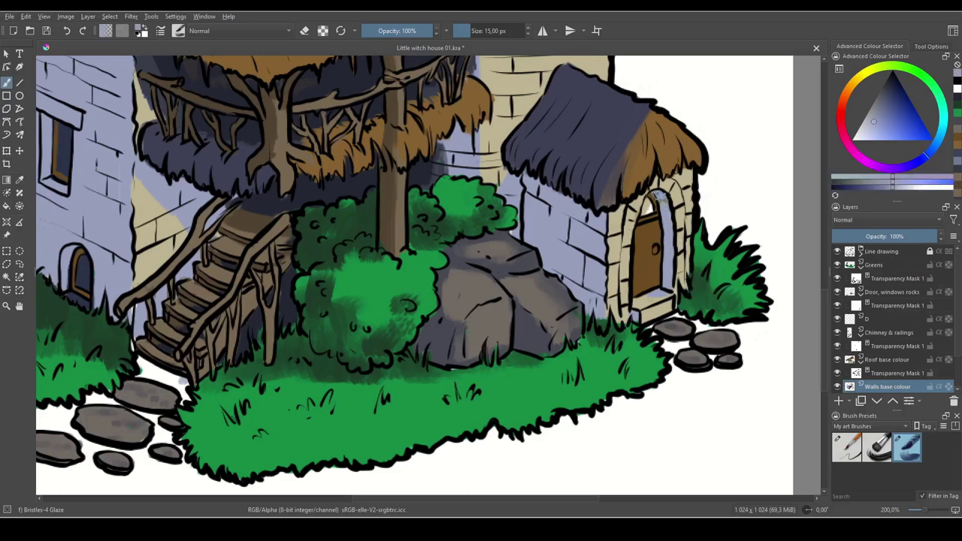
- Check the Roof base colour layer and mask out the roof colour spilling above the annex door on its transparency mask
click(838, 360)
click(837, 359)
click(837, 359)
click(838, 359)
click(879, 373)
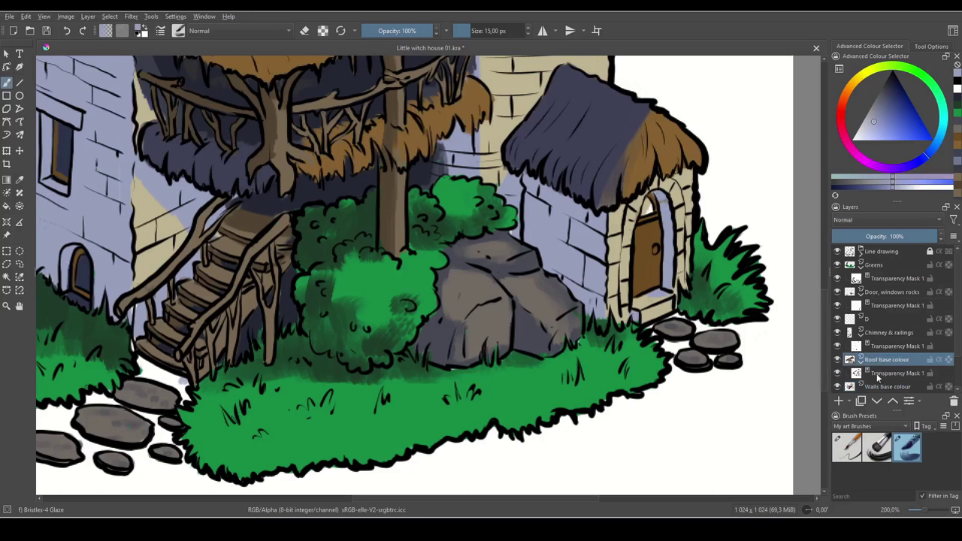
key(x)
mouse_move(673, 196)
mouse_down()
mouse_move(662, 192)
mouse_move(676, 190)
mouse_up()
key(ctrl+z)
key(x)
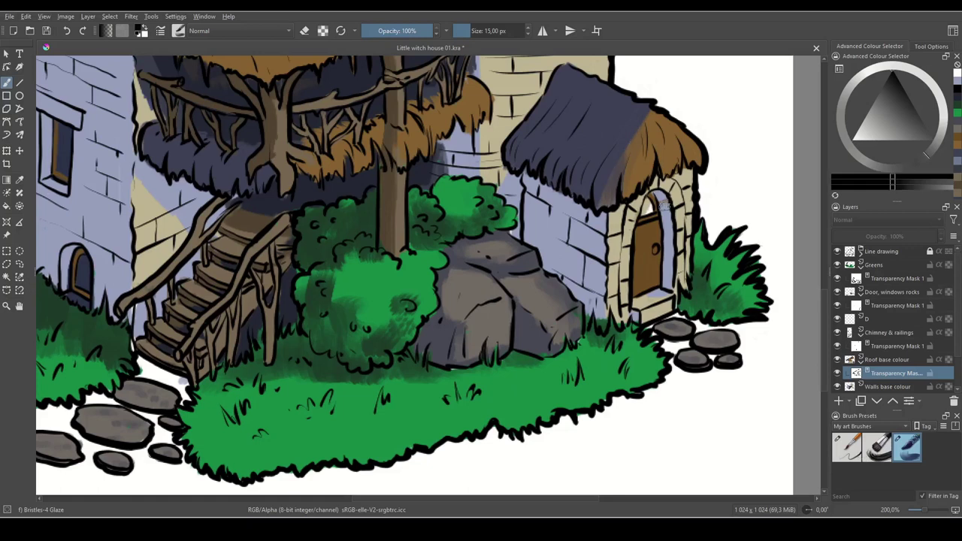
drag(675, 380, 659, 373)
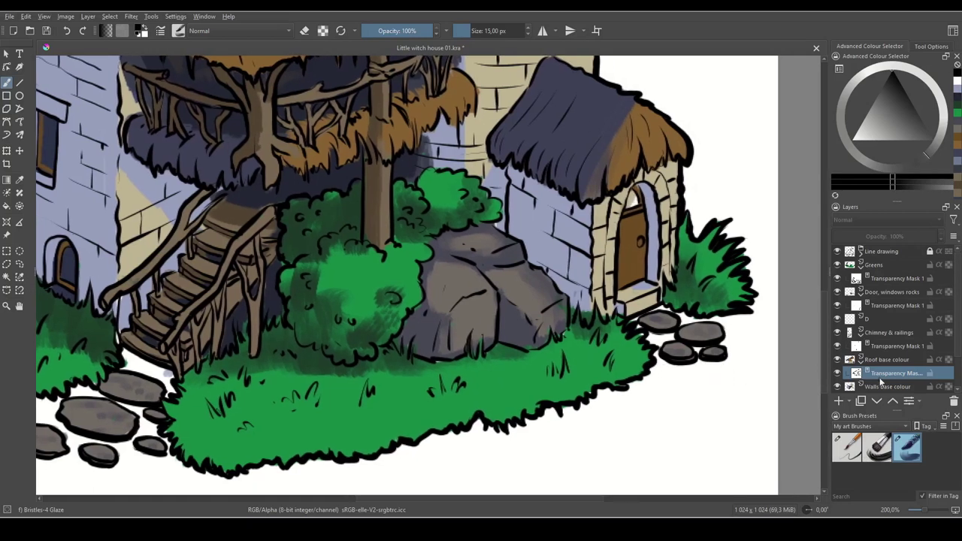
- Fill the gap above the annex door with the dark blue sampled from the tower window on the Walls base colour layer
click(837, 373)
click(837, 372)
scroll(903, 353, down, 2)
click(839, 347)
click(839, 347)
click(881, 347)
scroll(540, 301, up, 2)
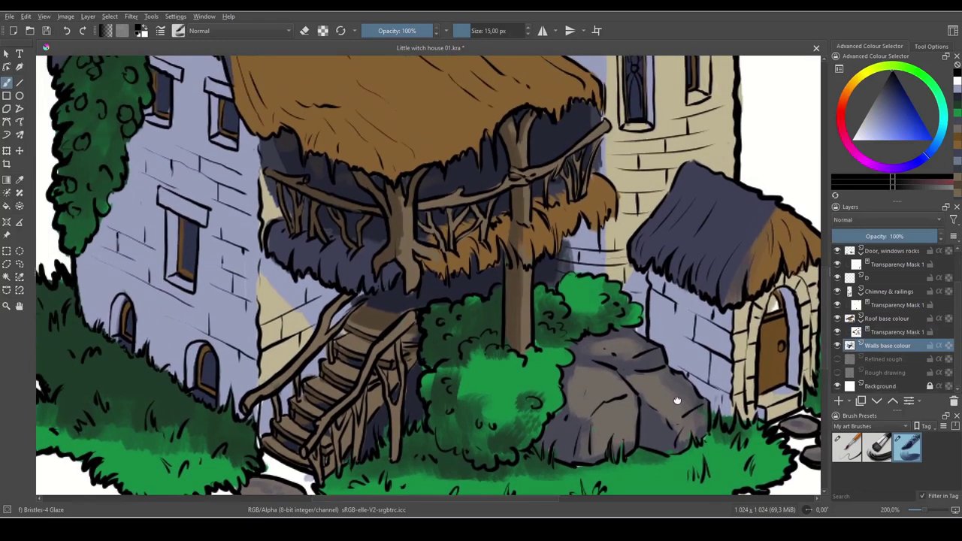
ctrl+click(636, 90)
drag(775, 336, 670, 264)
mouse_move(659, 224)
mouse_down()
mouse_move(661, 233)
mouse_move(659, 224)
mouse_up()
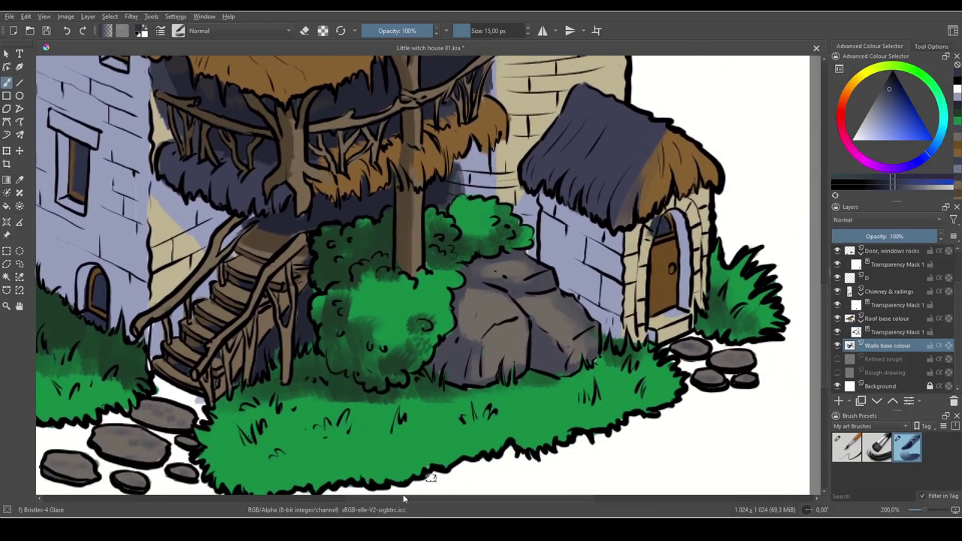
- Paint the corner stones beside the annex door with the sampled beige wall colour, using a 10 px brush
ctrl+click(644, 245)
key(bracketleft)
key(bracketleft)
key(bracketleft)
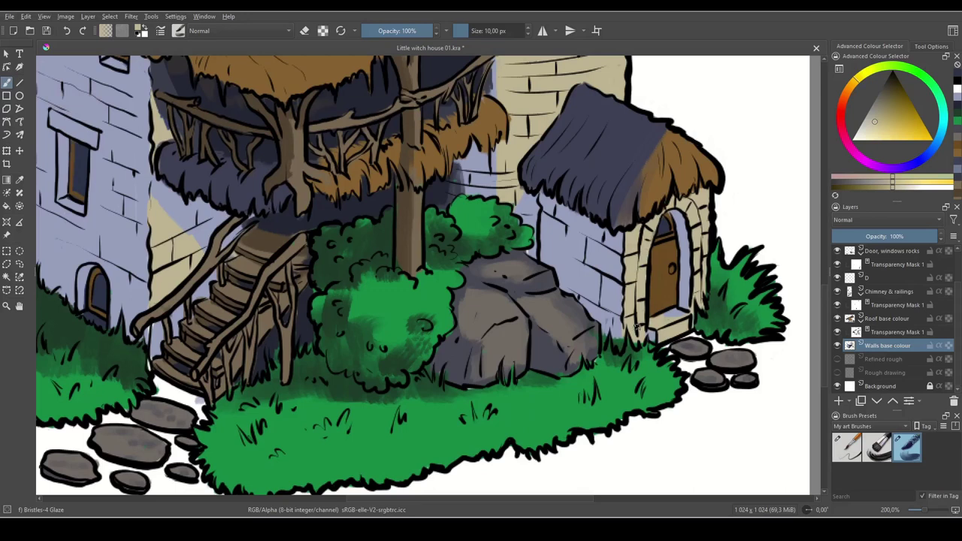
drag(638, 327, 642, 286)
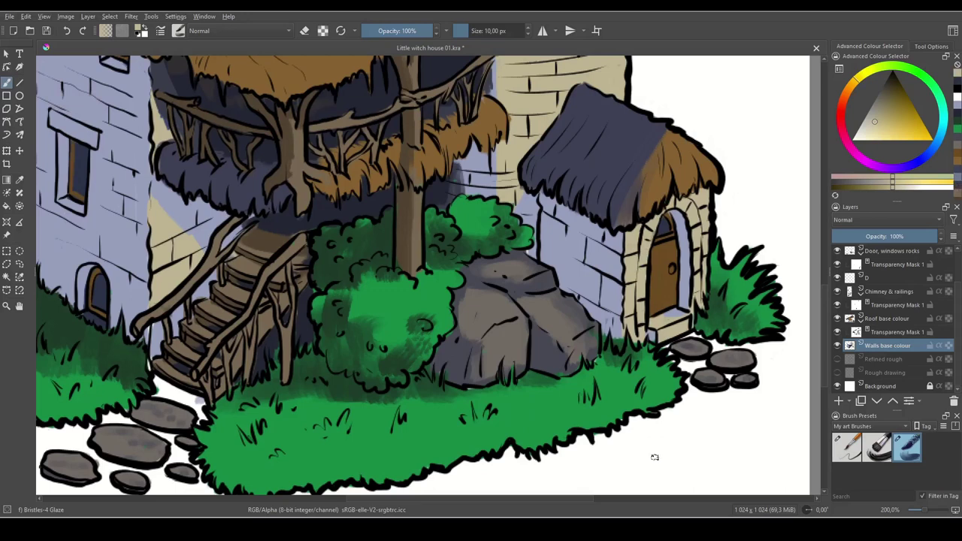
- Examine the whole coloured illustration, and look closely at the stairs, greenery and annex for remaining gaps
key(minus)
key(minus)
key(minus)
drag(502, 266, 585, 298)
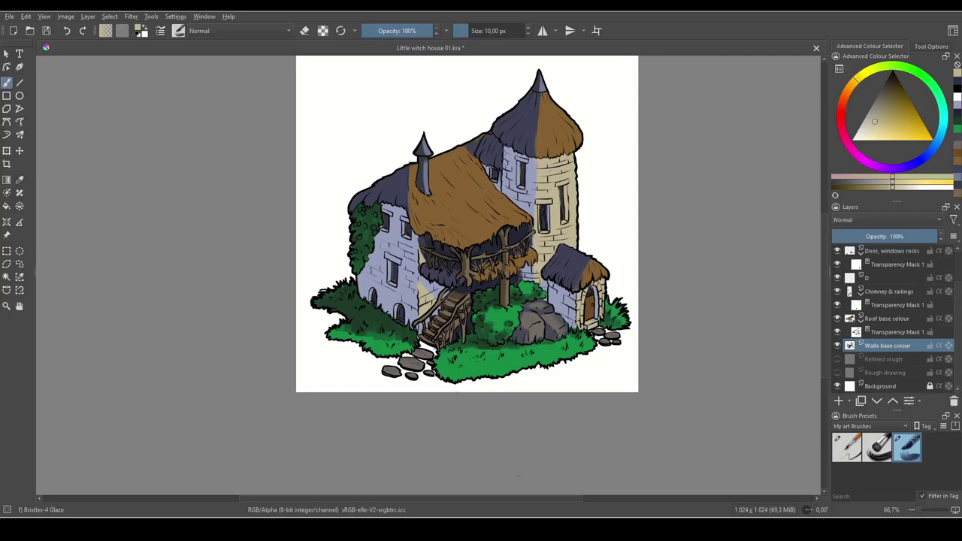
key(ctrl+plus)
key(ctrl+plus)
drag(518, 476, 457, 461)
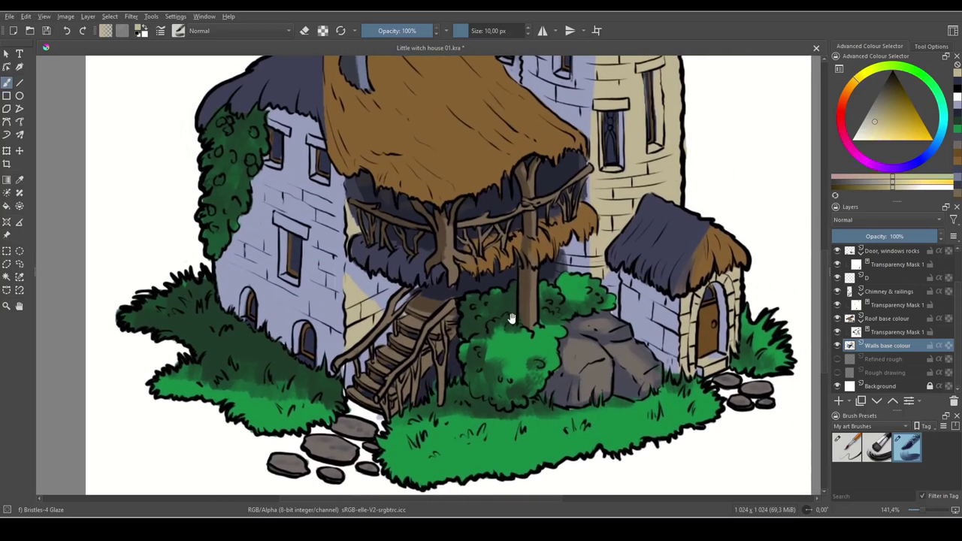
drag(710, 309, 709, 346)
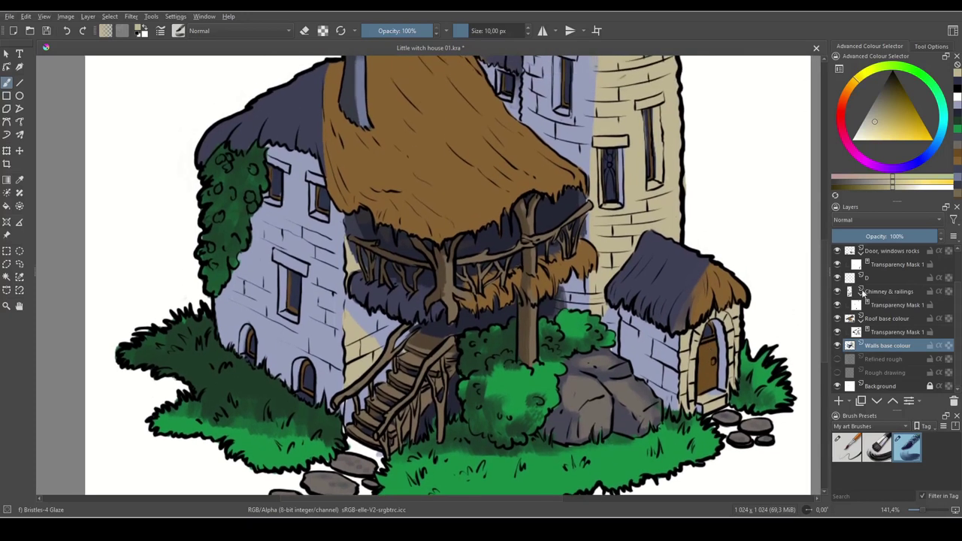
- Collapse the masks under the Door, windows rocks and Greens layers, and compare the picture with and without the line drawing
click(860, 252)
click(897, 254)
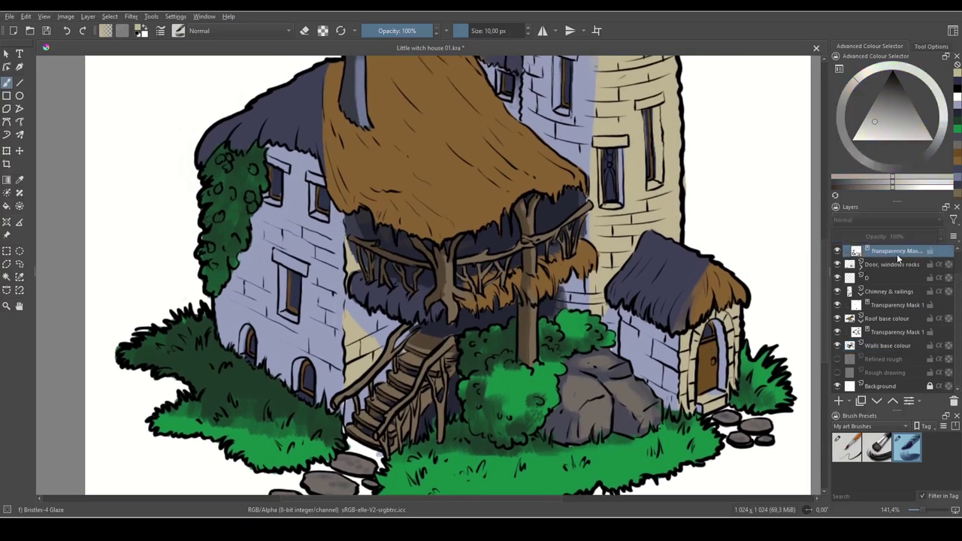
scroll(957, 286, up, 1)
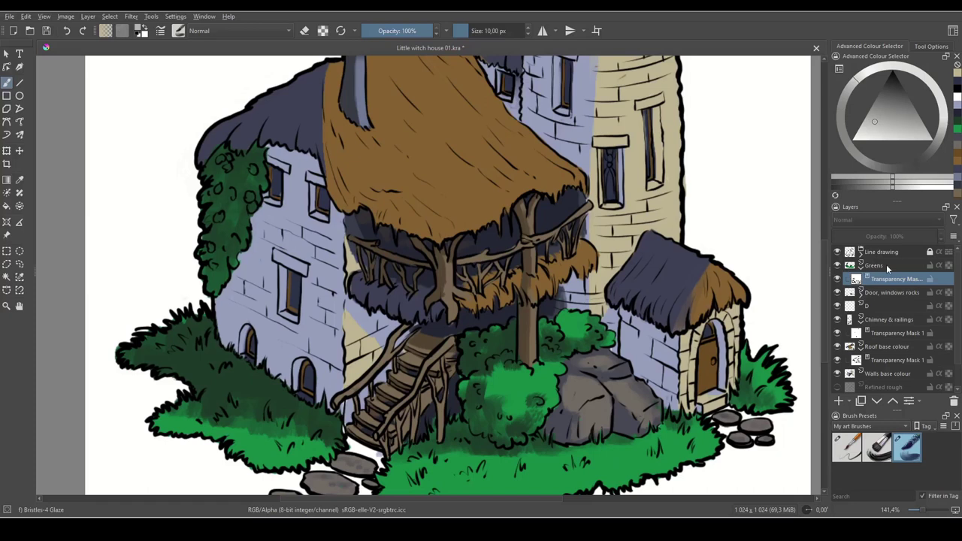
click(887, 267)
click(838, 253)
click(838, 254)
click(837, 254)
click(838, 254)
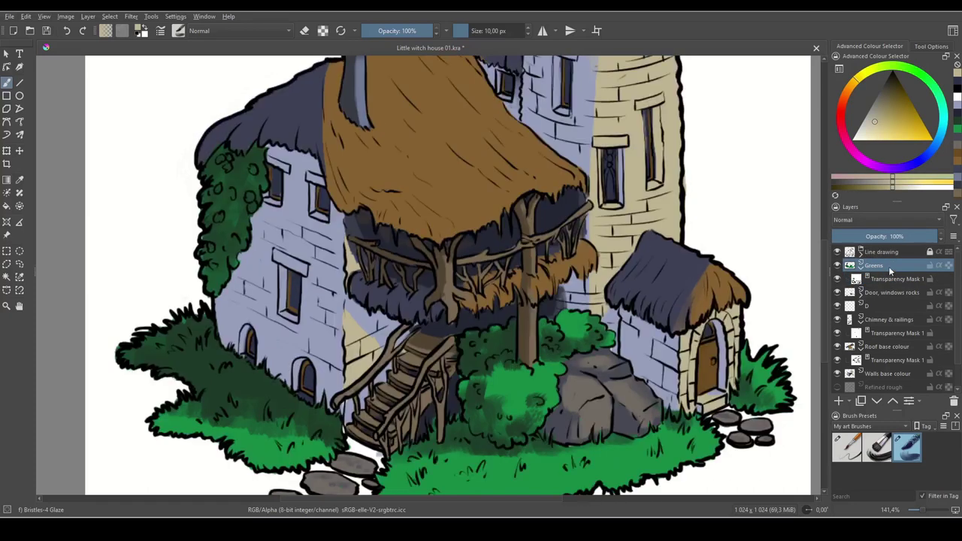
click(862, 268)
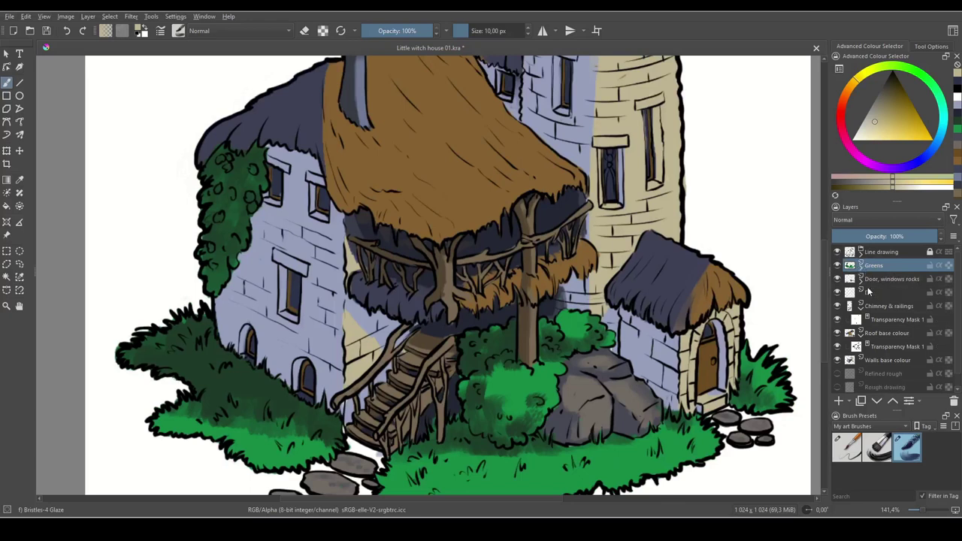
- Collapse the masks under Chimney & railings and Roof base colour, and group the layers from Greens down to Walls base colour
click(861, 309)
click(862, 323)
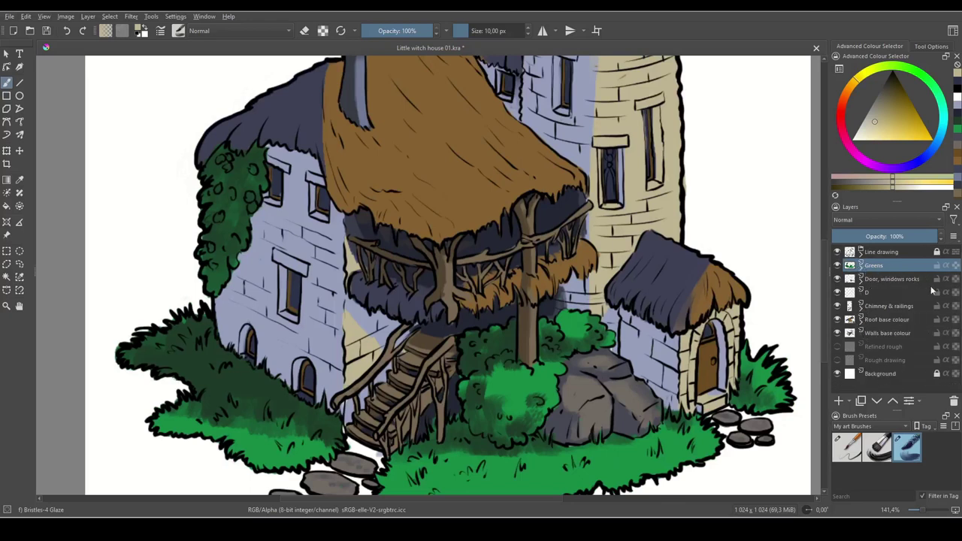
shift+click(891, 336)
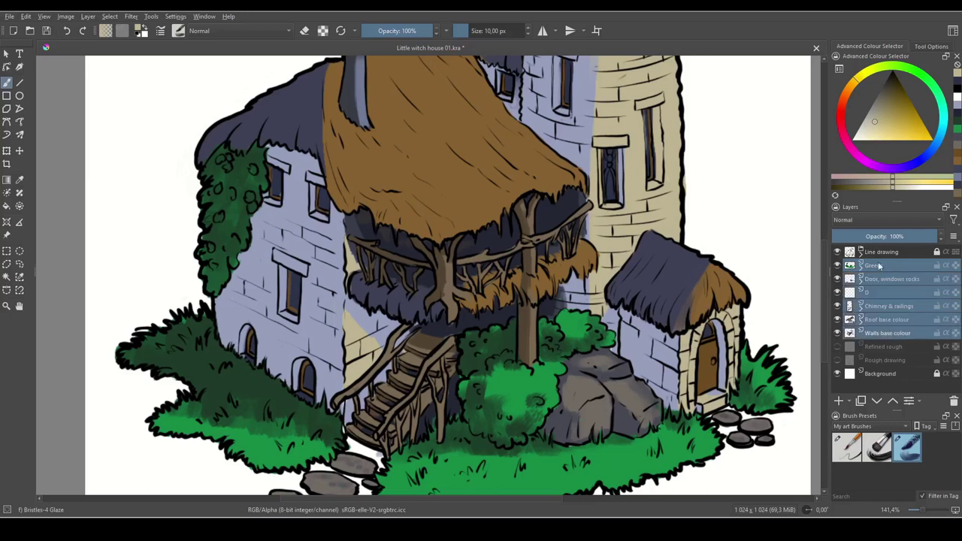
key(ctrl+g)
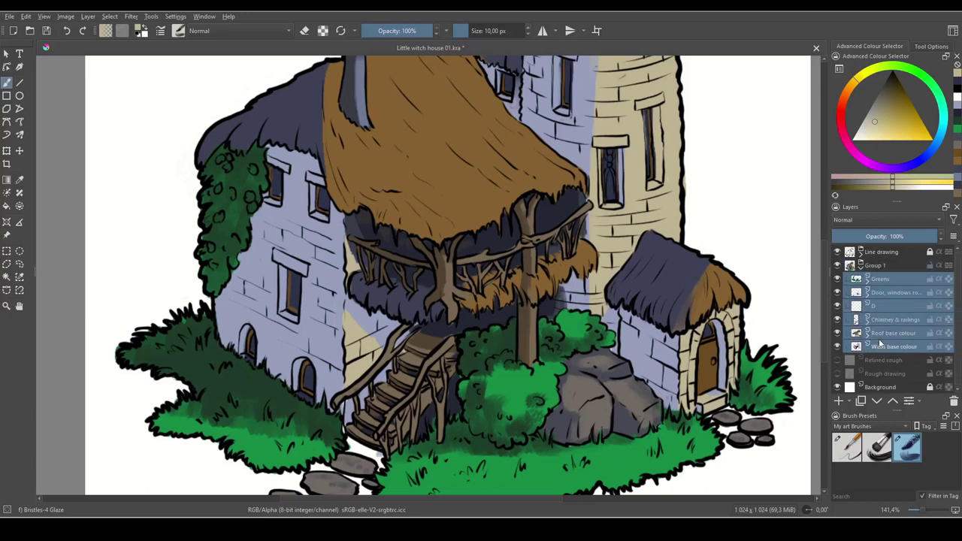
- Collapse the new layer group, check it by hiding and showing it, and rename it Colours
click(862, 266)
click(838, 265)
click(838, 265)
double_click(866, 266)
text(Co)
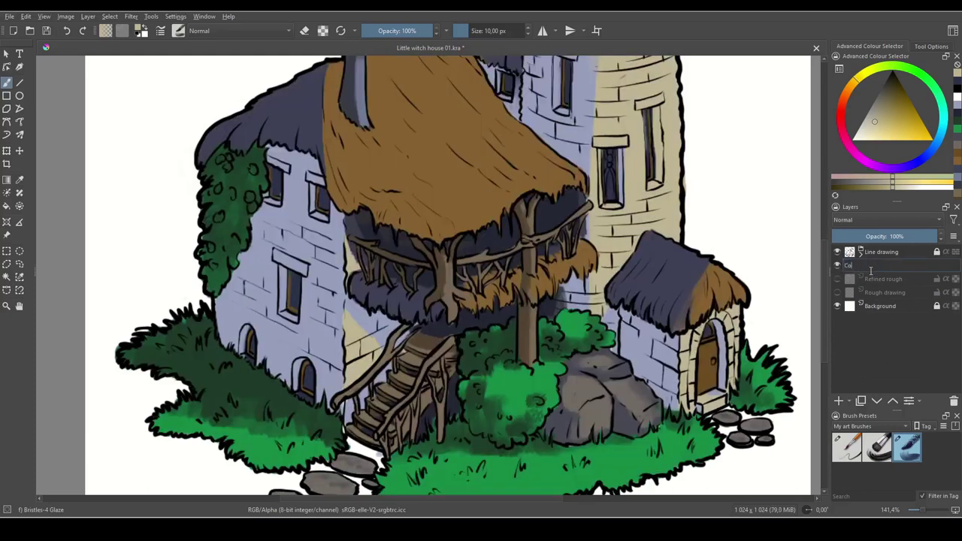
text(lours)
key(Return)
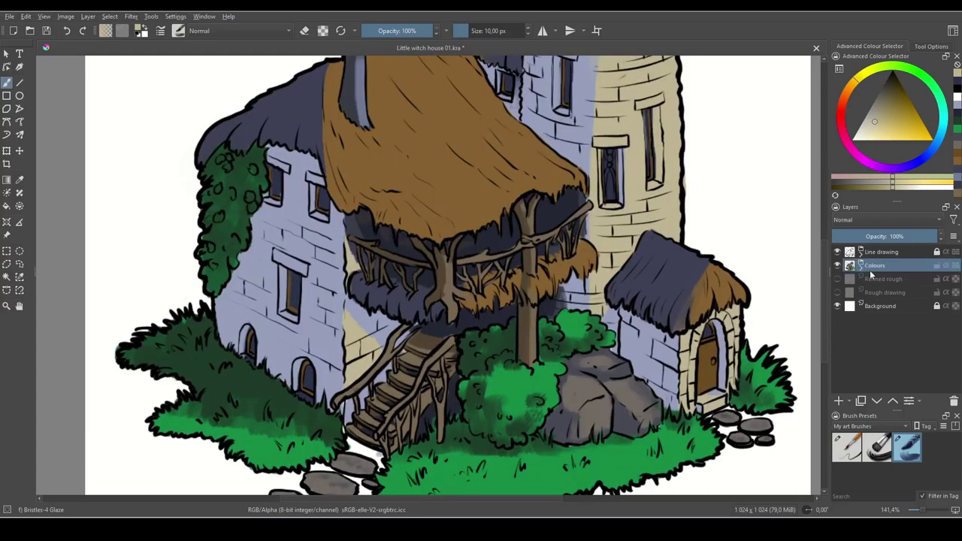
- Lock the Colours group and add a paint layer named Shading above it
click(838, 266)
click(838, 267)
click(839, 402)
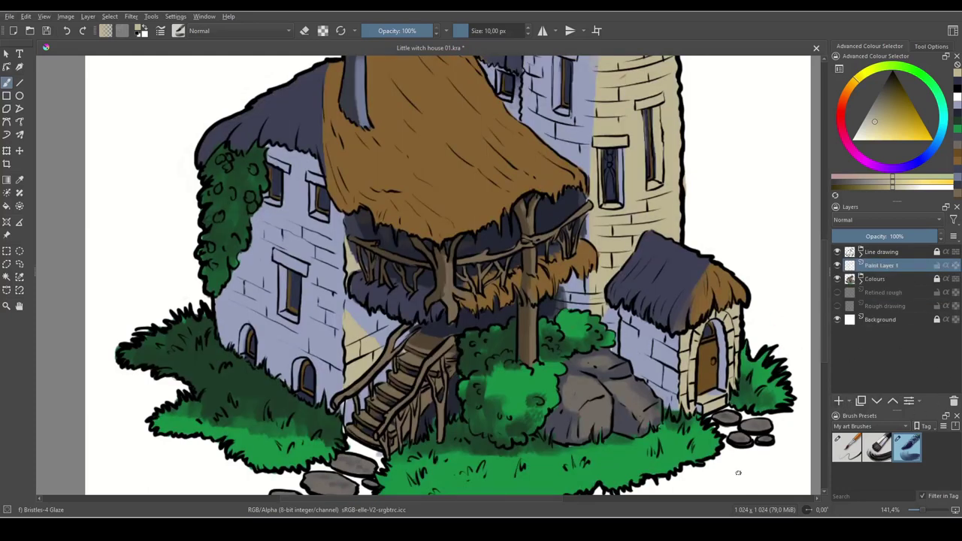
double_click(883, 267)
text(S)
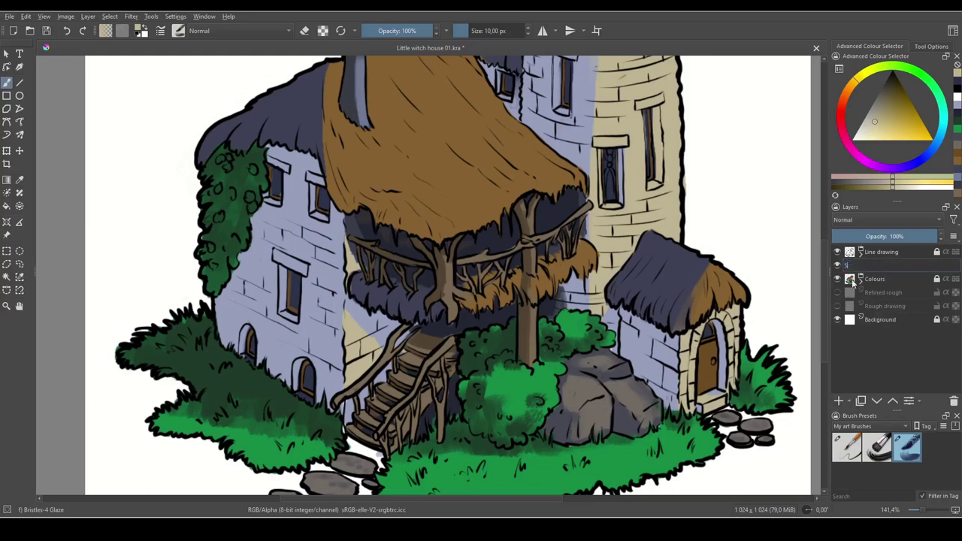
text(hading)
key(Return)
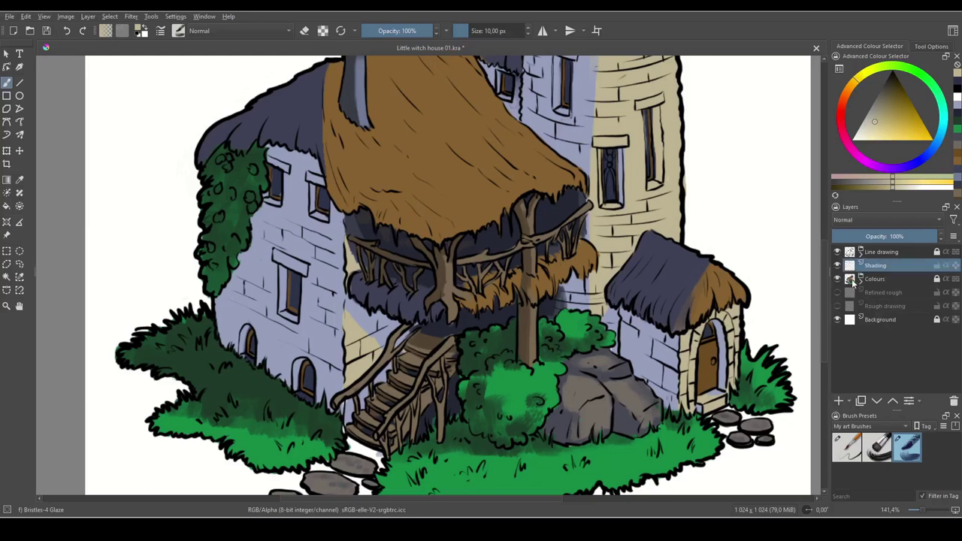
- Paint highlight strokes down the main thatched roof in a lighter tone of its sampled brown, at 54% opacity with an 18 px brush
drag(640, 279, 638, 344)
ctrl+click(448, 176)
drag(493, 154, 592, 175)
drag(896, 106, 889, 117)
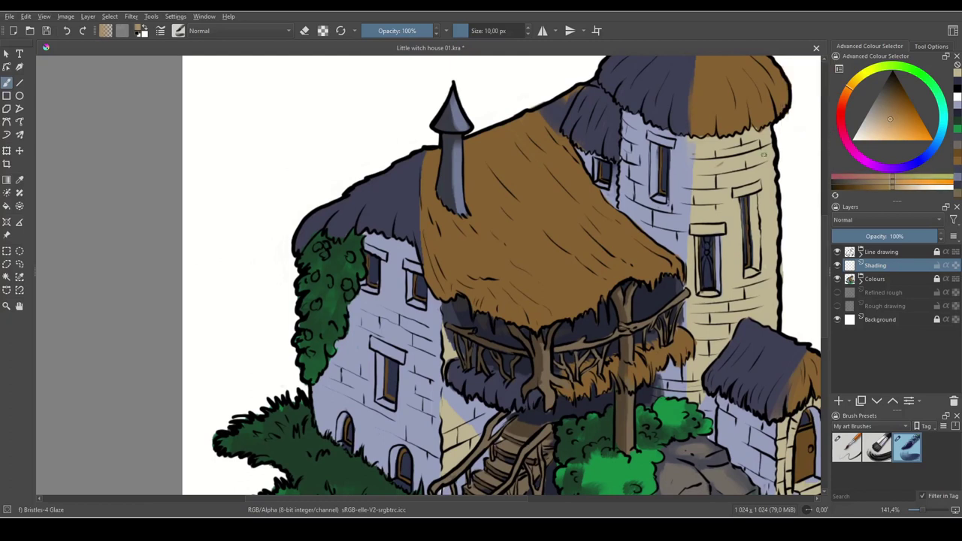
drag(397, 32, 404, 36)
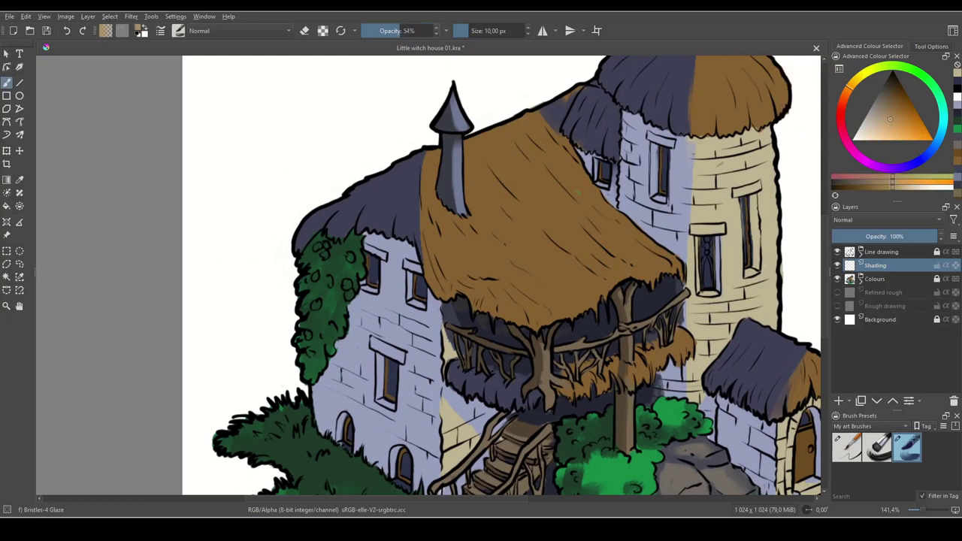
key(bracketright)
mouse_move(549, 160)
mouse_down()
mouse_move(618, 232)
mouse_move(631, 238)
mouse_move(643, 220)
mouse_up()
mouse_move(556, 139)
mouse_down()
mouse_move(615, 197)
mouse_move(625, 249)
mouse_up()
mouse_move(541, 163)
mouse_down()
mouse_move(630, 248)
mouse_move(611, 245)
mouse_move(515, 153)
mouse_move(593, 248)
mouse_up()
drag(509, 168, 624, 272)
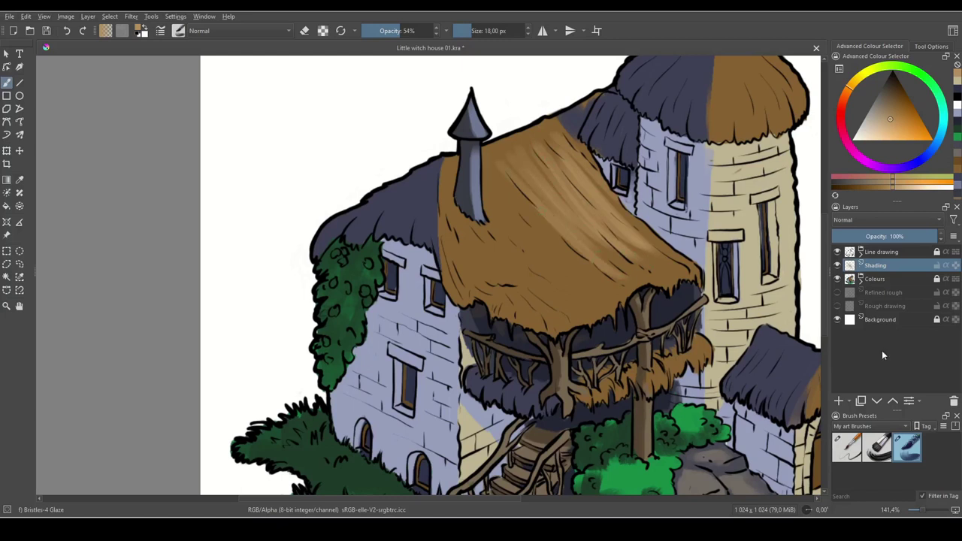
- Cover the main roof with broad light brown strokes using the Bristles-3 Large Smooth brush, reduced to about 60 px
click(877, 447)
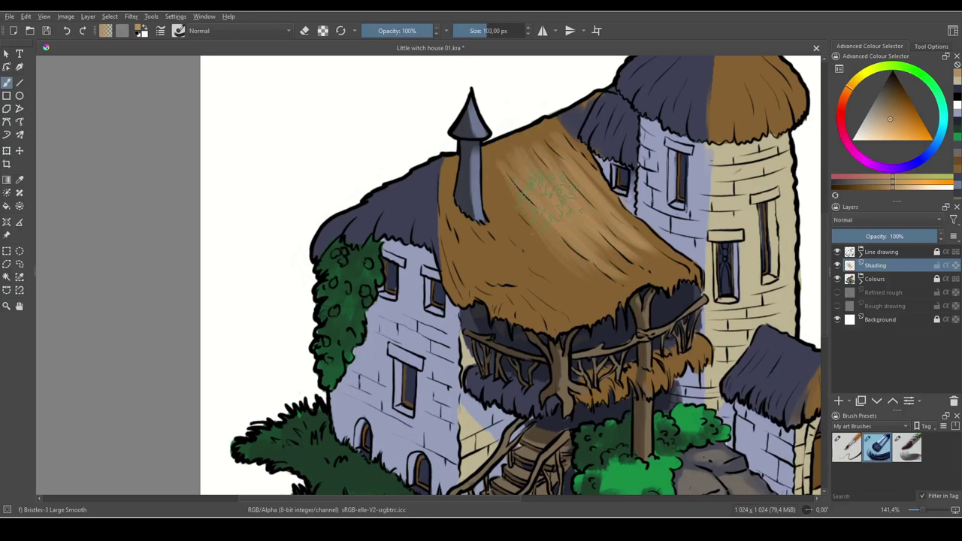
key(bracketleft)
key(bracketleft)
key(bracketleft)
key(bracketleft)
key(bracketleft)
key(bracketleft)
key(bracketleft)
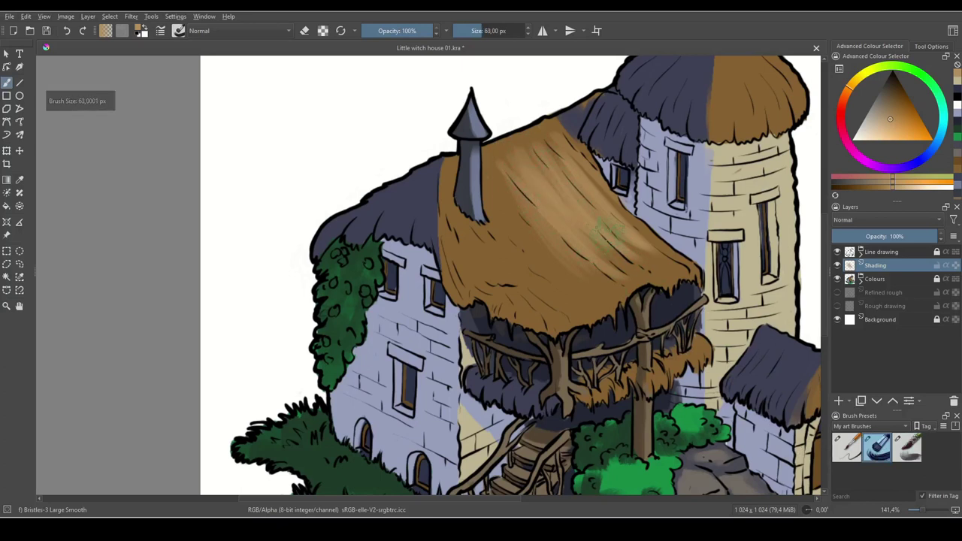
mouse_move(507, 167)
mouse_down()
mouse_move(584, 234)
mouse_move(595, 284)
mouse_up()
drag(525, 250, 588, 286)
drag(494, 218, 564, 295)
mouse_move(462, 187)
mouse_down()
mouse_move(459, 236)
mouse_move(472, 205)
mouse_move(449, 225)
mouse_move(505, 265)
mouse_move(441, 194)
mouse_move(506, 322)
mouse_move(476, 192)
mouse_move(477, 243)
mouse_move(584, 299)
mouse_move(507, 208)
mouse_move(579, 303)
mouse_up()
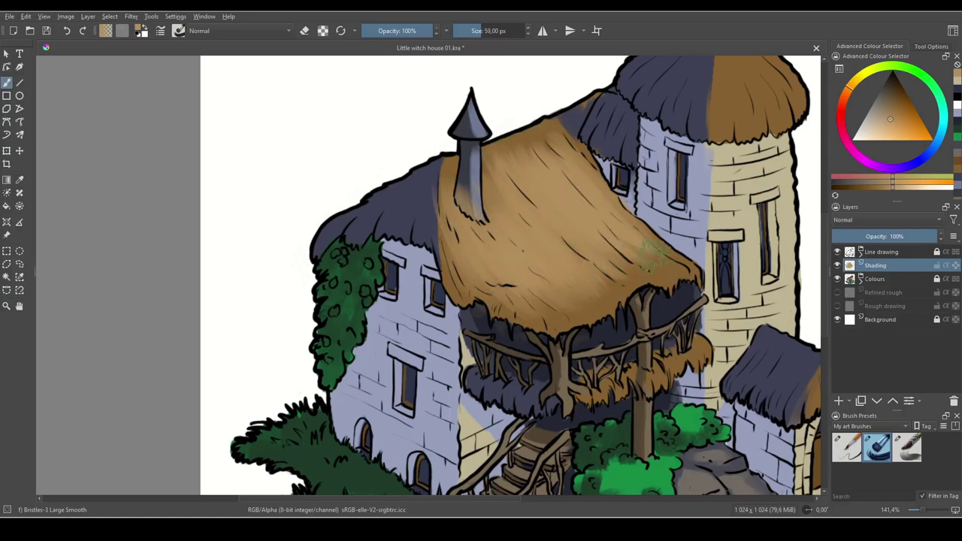
- Add light brown strokes to the main roof, the balcony thatch and the tower roof's lit side with a 28 px brush
key([)
key([)
key([)
key([)
key([)
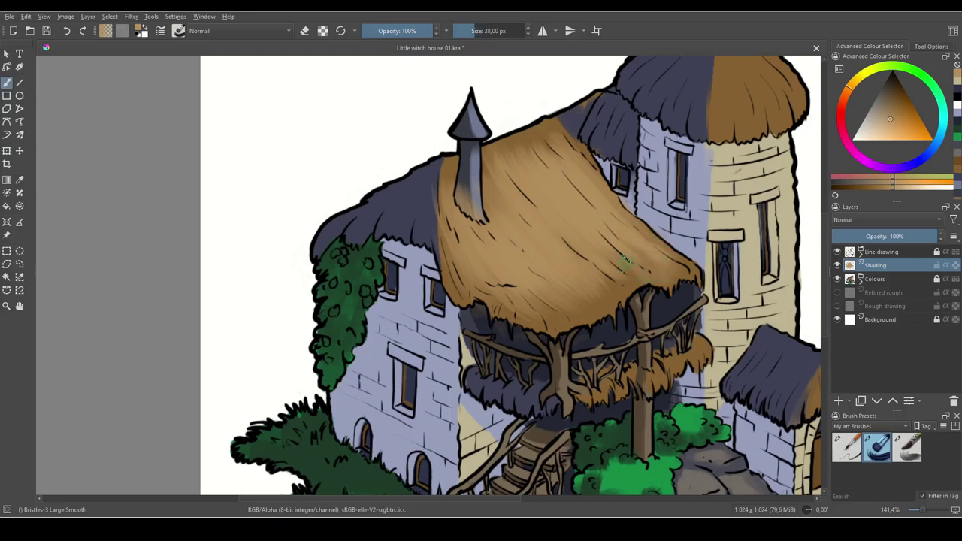
scroll(624, 267, down, 2)
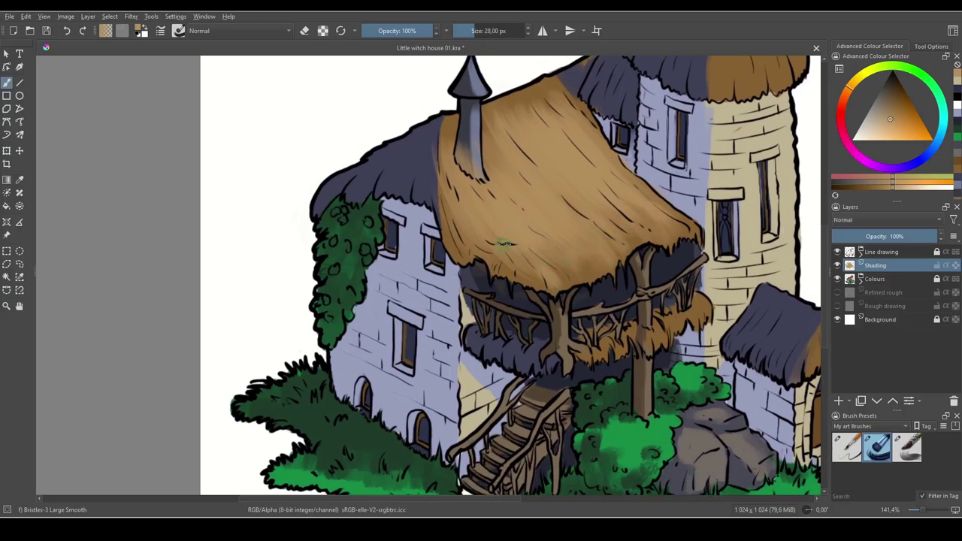
mouse_move(728, 326)
mouse_down()
mouse_move(605, 361)
mouse_move(605, 315)
mouse_up()
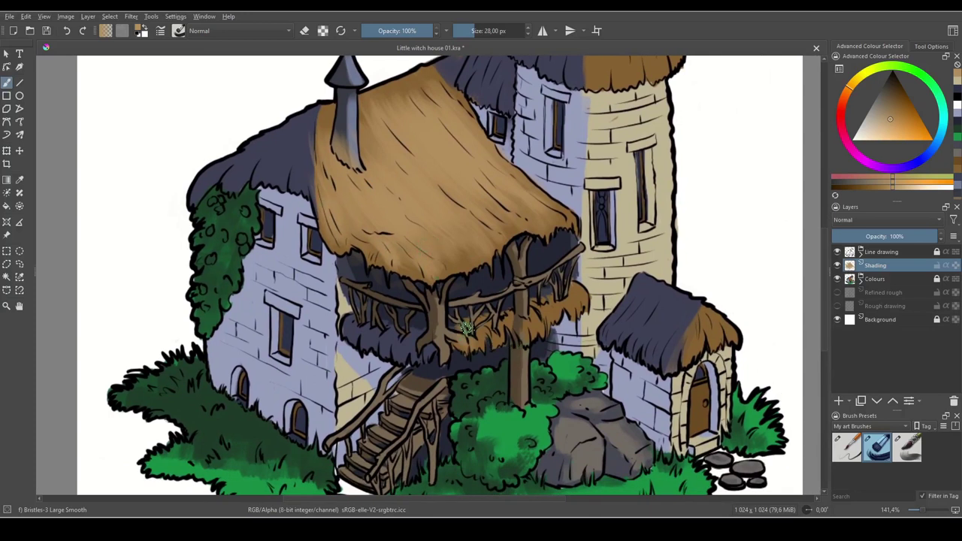
mouse_move(490, 321)
mouse_down()
mouse_move(532, 333)
mouse_move(533, 312)
mouse_move(542, 315)
mouse_move(561, 292)
mouse_move(582, 305)
mouse_up()
mouse_move(629, 226)
mouse_down()
mouse_move(612, 348)
mouse_move(586, 416)
mouse_up()
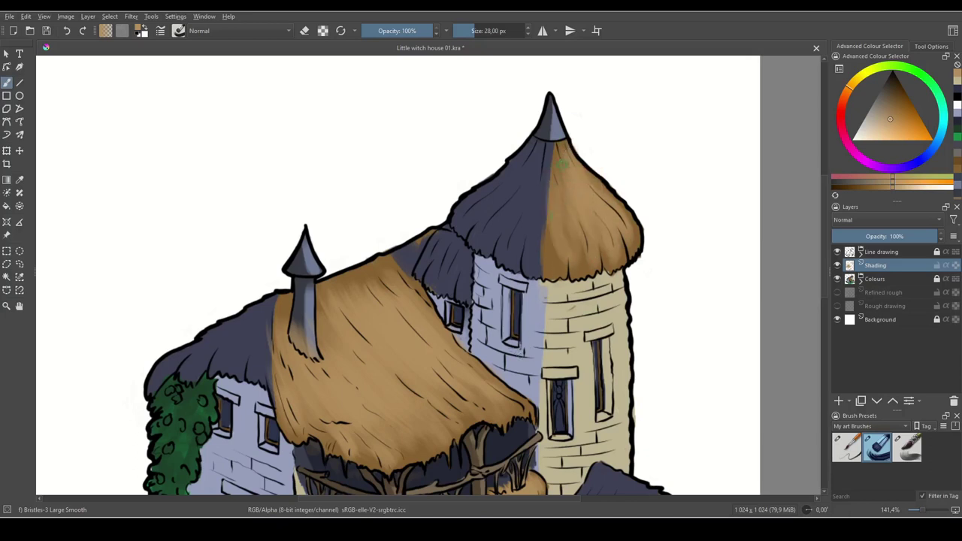
- Paint the shadow side of the tower roof with strokes in a lighter grey-blue based on its sampled dark blue
ctrl+click(533, 205)
mouse_move(889, 94)
mouse_down()
mouse_move(887, 113)
mouse_move(872, 110)
mouse_up()
mouse_move(513, 173)
mouse_down()
mouse_move(536, 176)
mouse_move(506, 198)
mouse_move(542, 162)
mouse_move(525, 192)
mouse_move(536, 188)
mouse_move(543, 222)
mouse_move(550, 146)
mouse_move(554, 255)
mouse_move(549, 148)
mouse_move(531, 246)
mouse_move(554, 151)
mouse_up()
mouse_move(538, 194)
mouse_down()
mouse_move(512, 223)
mouse_move(527, 169)
mouse_move(480, 230)
mouse_move(536, 145)
mouse_move(472, 212)
mouse_move(535, 144)
mouse_move(465, 204)
mouse_up()
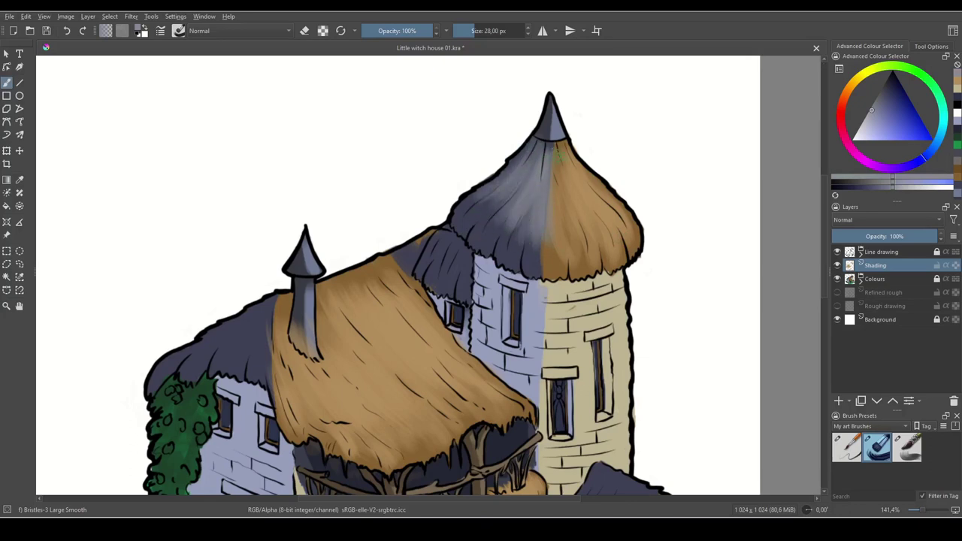
mouse_move(547, 195)
mouse_down()
mouse_move(478, 229)
mouse_move(519, 177)
mouse_move(458, 239)
mouse_move(489, 183)
mouse_move(497, 198)
mouse_move(475, 231)
mouse_move(514, 220)
mouse_move(526, 268)
mouse_move(630, 206)
mouse_up()
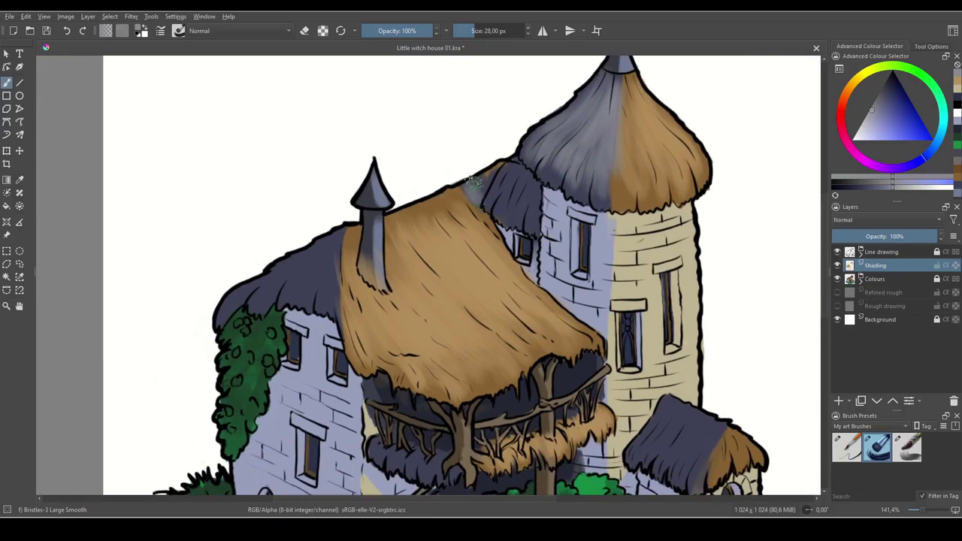
- Paint grey-blue thatch strokes on the small turret roof and the shaded wing roof behind the ivy
mouse_move(529, 171)
mouse_down()
mouse_move(497, 192)
mouse_move(524, 170)
mouse_move(504, 224)
mouse_move(526, 167)
mouse_move(513, 223)
mouse_move(534, 178)
mouse_move(529, 234)
mouse_up()
drag(527, 277, 682, 215)
drag(494, 181, 493, 245)
mouse_move(499, 164)
mouse_down()
mouse_move(489, 261)
mouse_move(494, 173)
mouse_move(477, 240)
mouse_move(488, 197)
mouse_move(472, 212)
mouse_move(476, 198)
mouse_move(458, 238)
mouse_move(490, 173)
mouse_move(432, 258)
mouse_move(465, 186)
mouse_move(422, 259)
mouse_move(453, 190)
mouse_move(429, 232)
mouse_move(408, 227)
mouse_move(427, 222)
mouse_move(386, 242)
mouse_move(412, 214)
mouse_move(374, 282)
mouse_move(463, 193)
mouse_move(461, 251)
mouse_up()
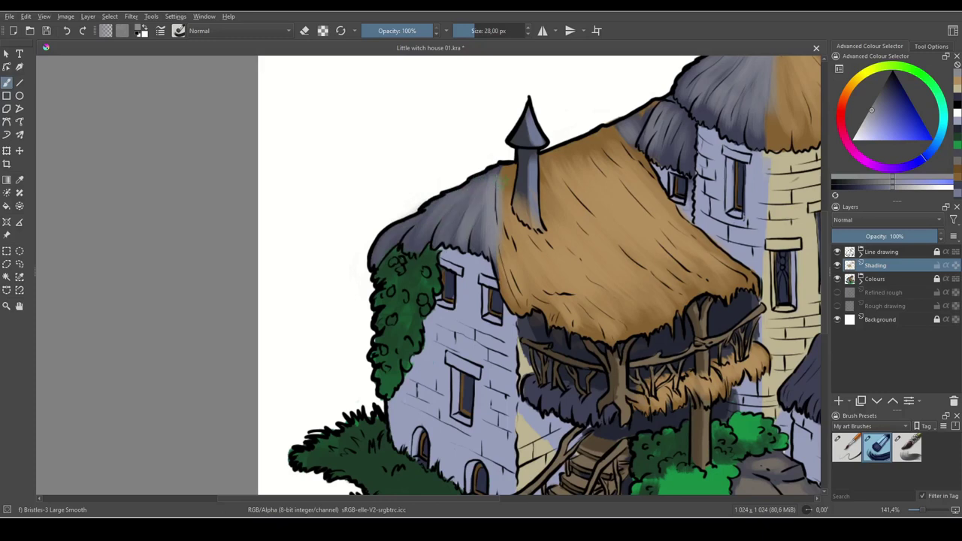
- Blend the sampled light brown across the light and shadow boundaries on the wing roof and the tower roof
ctrl+click(532, 257)
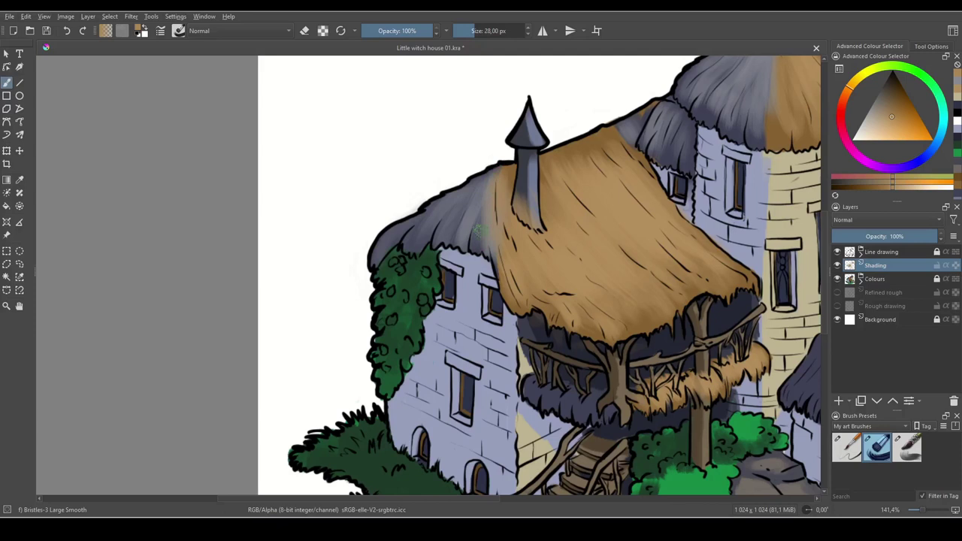
drag(718, 238, 501, 384)
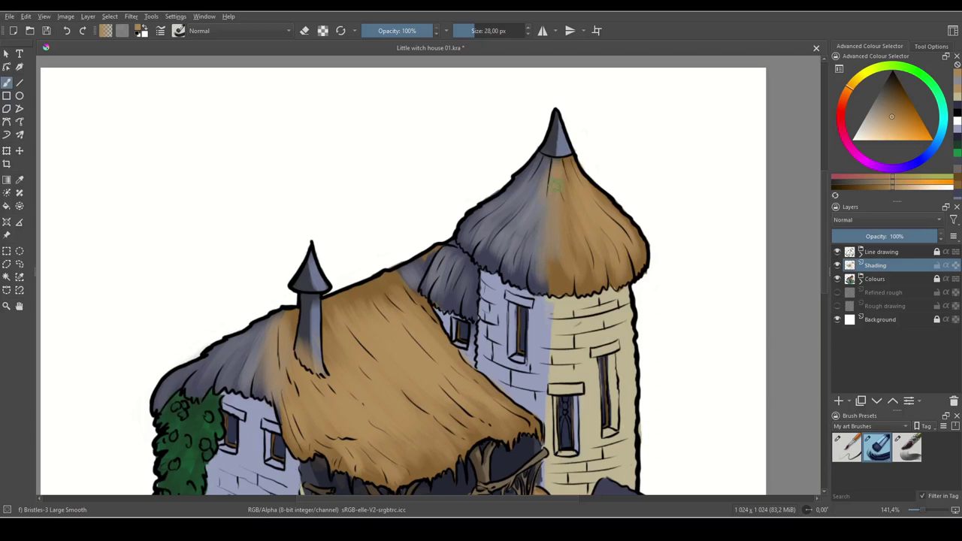
drag(549, 258, 535, 293)
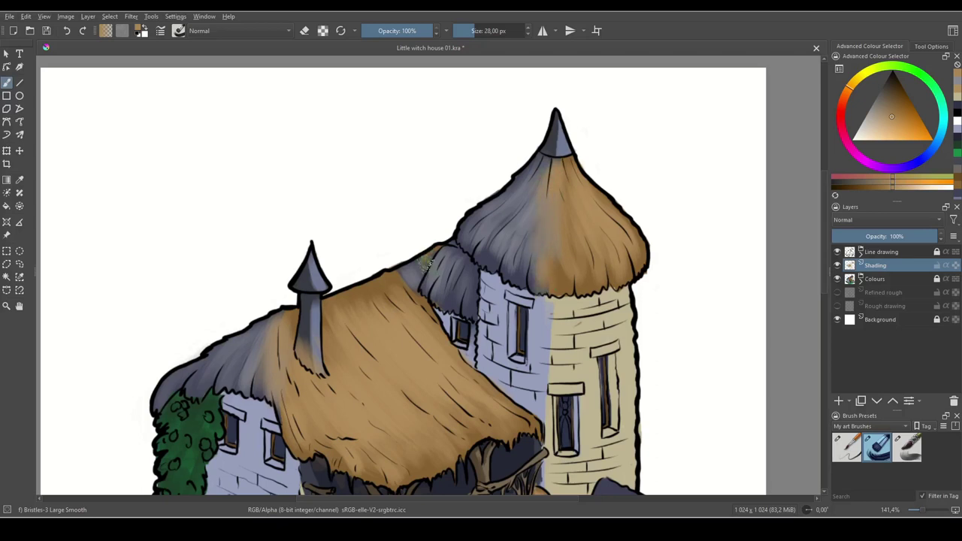
drag(459, 315, 449, 238)
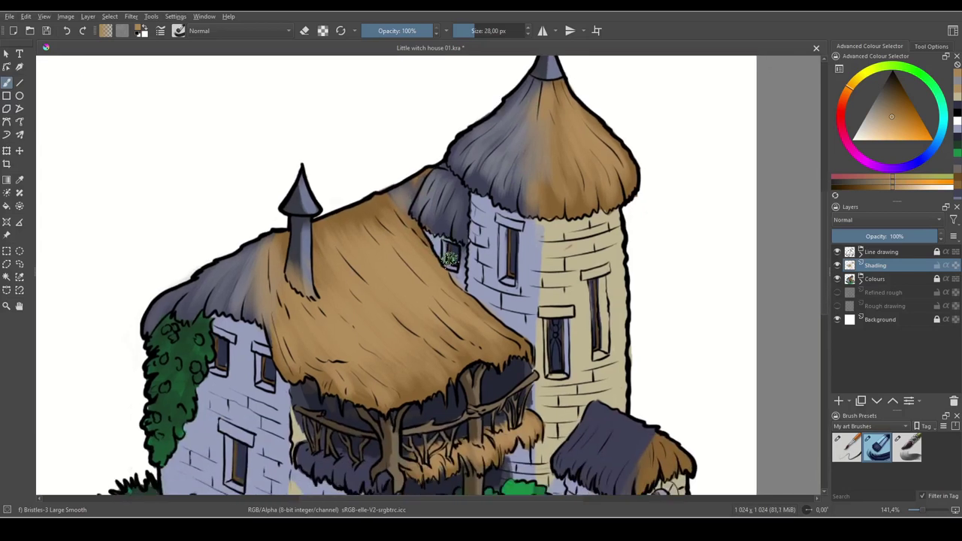
- Paint a shadow along the main roof's edge beside the small turret with grey-blues sampled from the shaded roofs
key(x)
ctrl+click(516, 134)
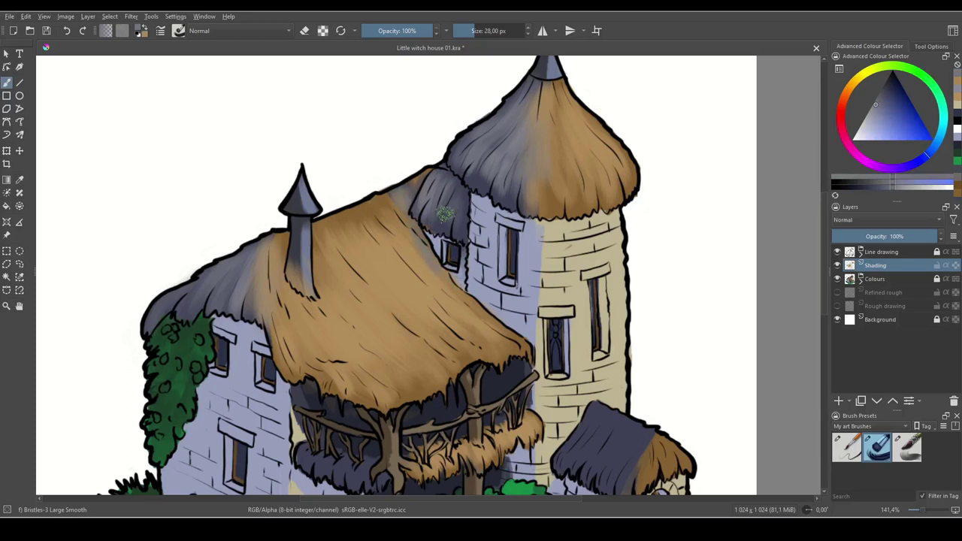
ctrl+click(443, 218)
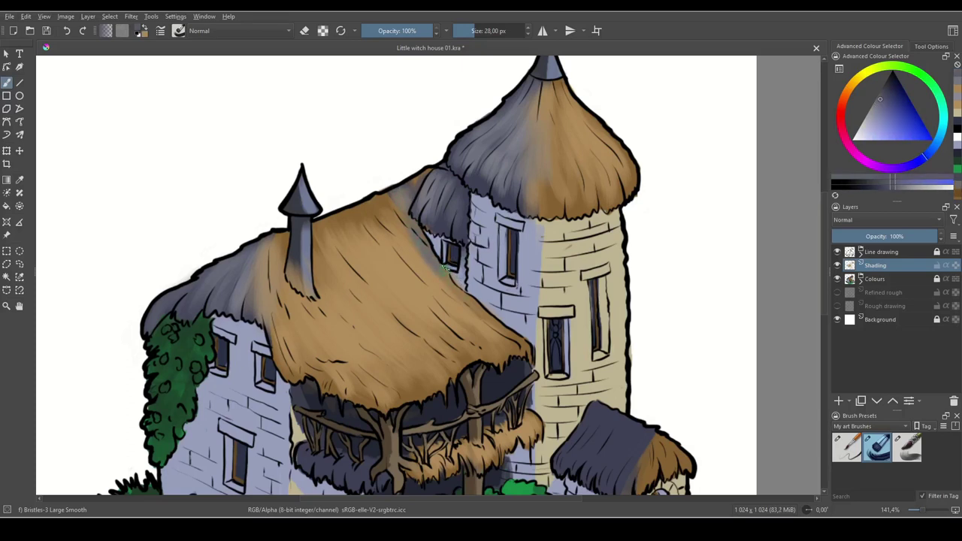
mouse_move(423, 263)
mouse_down()
mouse_move(404, 227)
mouse_move(389, 230)
mouse_move(423, 275)
mouse_up()
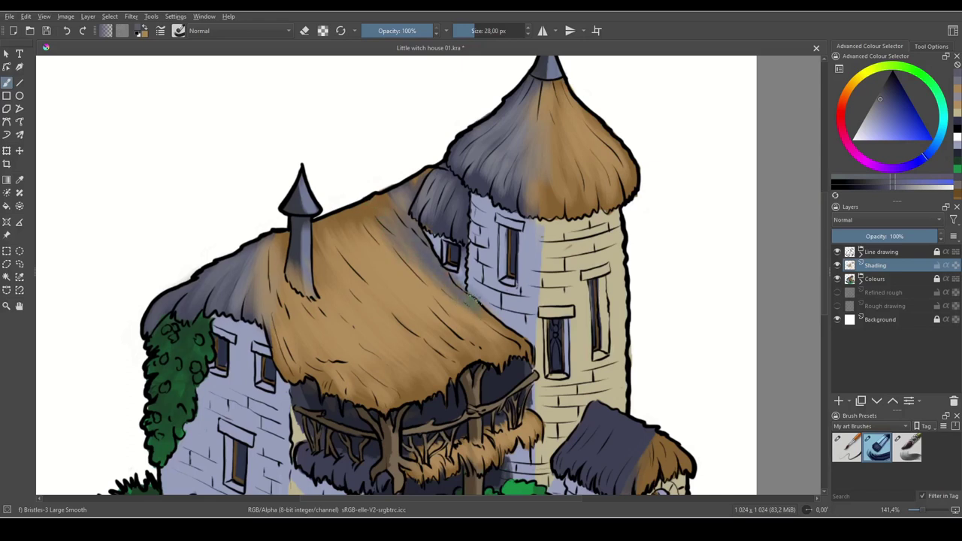
ctrl+click(444, 223)
drag(429, 246, 476, 297)
drag(415, 219, 418, 236)
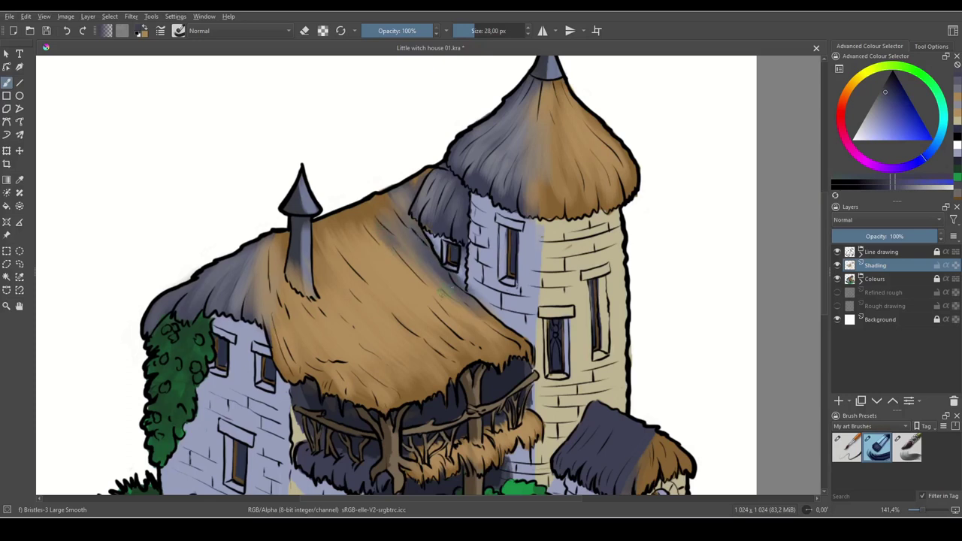
- Soften the turret-side shadow into the main roof with sampled light brown strokes
ctrl+click(436, 289)
drag(400, 262, 510, 276)
mouse_move(468, 194)
mouse_down()
mouse_move(480, 224)
mouse_move(492, 217)
mouse_move(431, 239)
mouse_move(430, 260)
mouse_move(457, 282)
mouse_up()
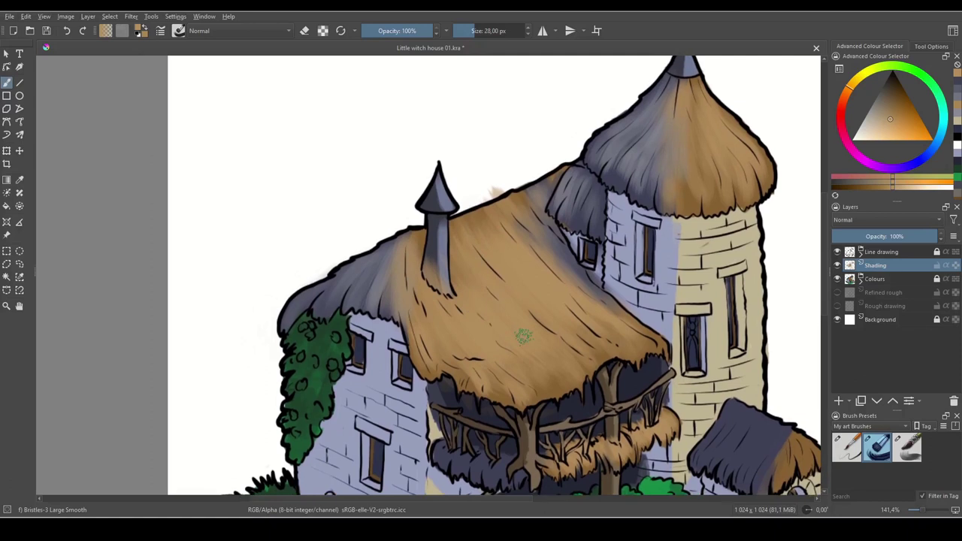
mouse_move(579, 363)
mouse_down()
mouse_move(539, 255)
mouse_move(509, 256)
mouse_move(520, 290)
mouse_up()
ctrl+click(523, 255)
scroll(440, 225, down, 3)
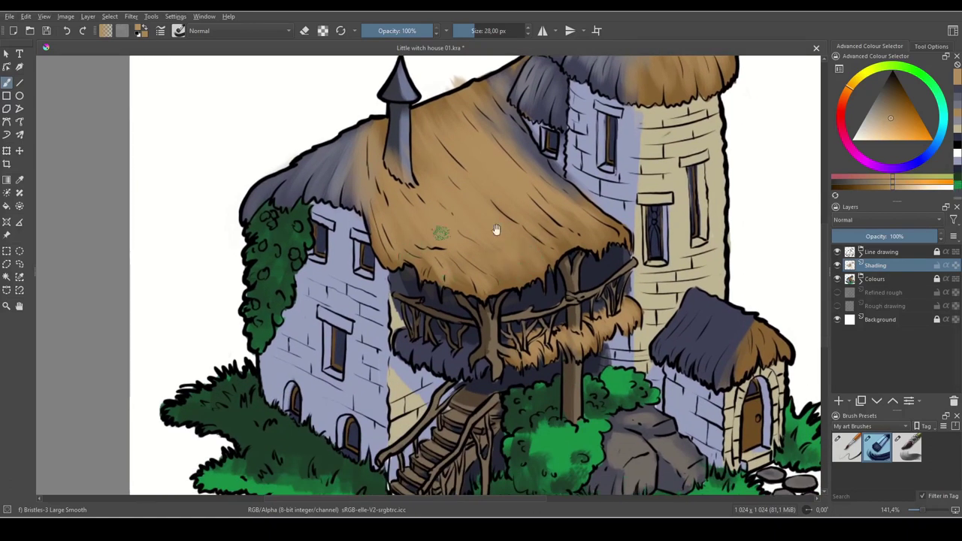
scroll(521, 289, up, 3)
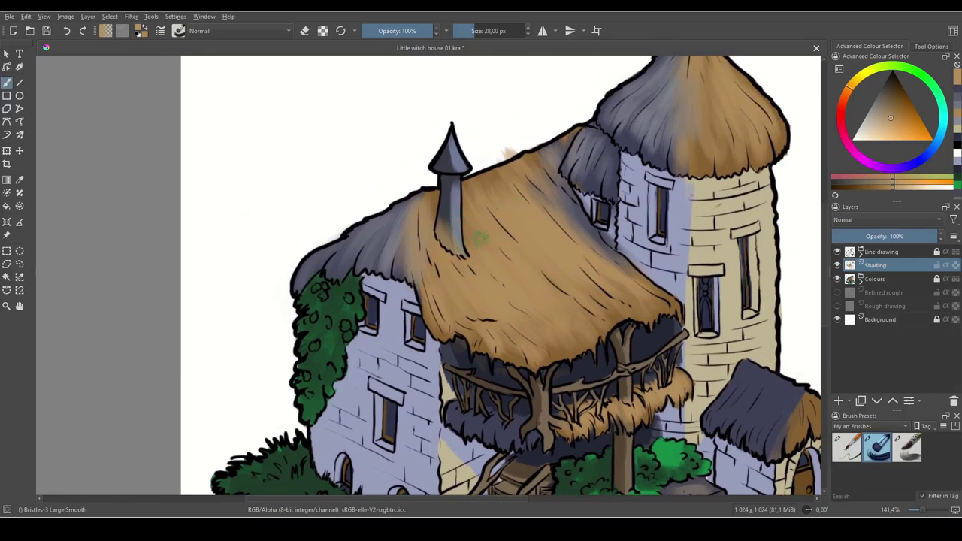
- Paint the chimney base and the roof area beside the chimney with the sampled shadow blue, and resample the roof's light brown
ctrl+click(582, 209)
drag(426, 204, 458, 251)
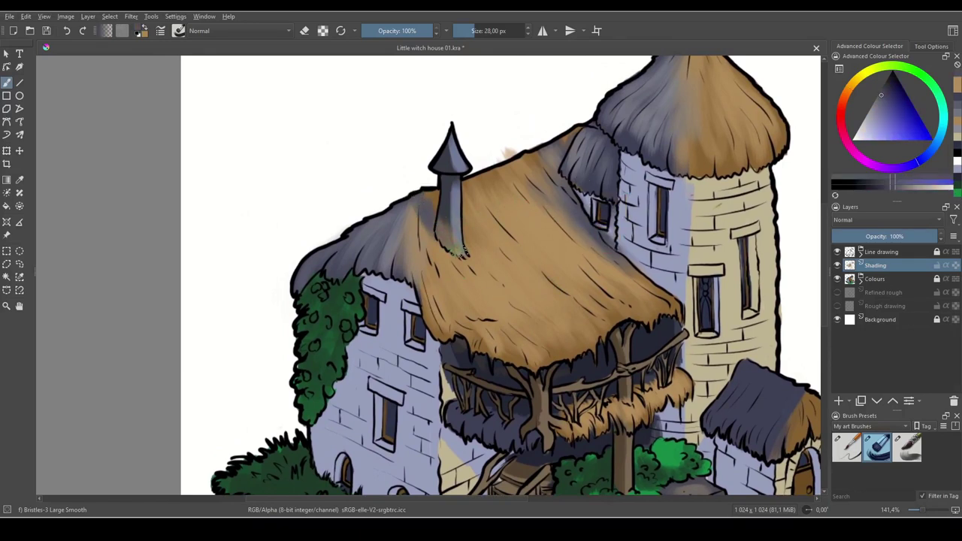
ctrl+click(515, 266)
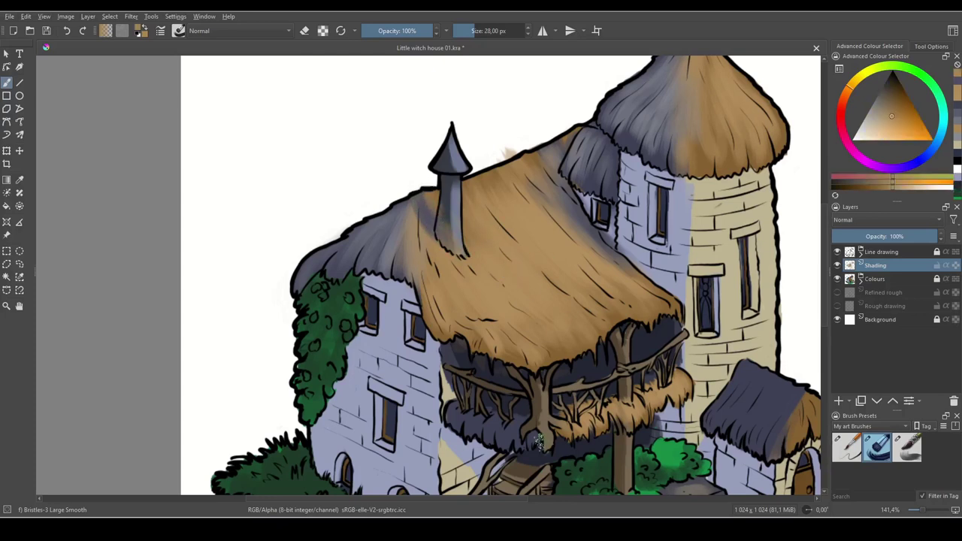
drag(586, 371, 606, 400)
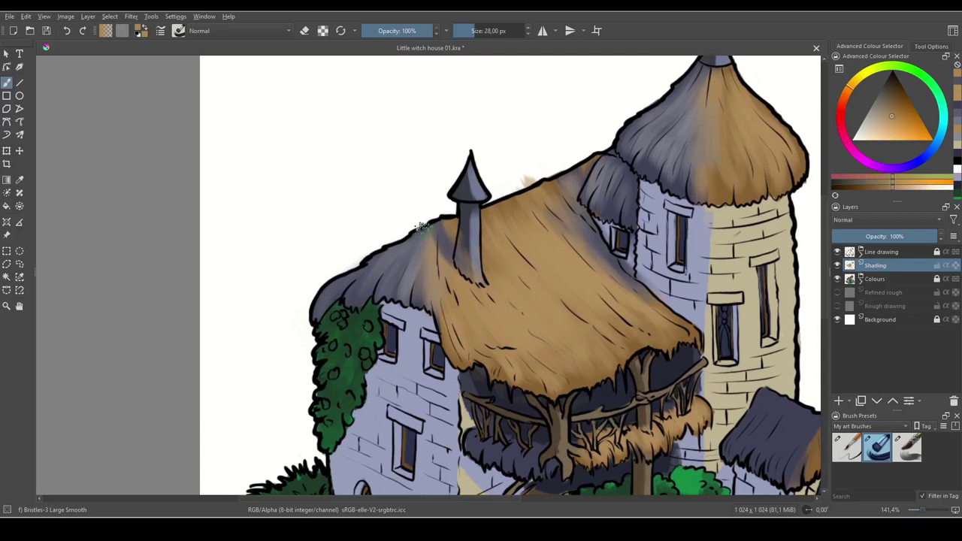
- Sample the wing roof's shadow colour and toggle the Shading layer's visibility to compare the house with and without roof shading
ctrl+click(421, 229)
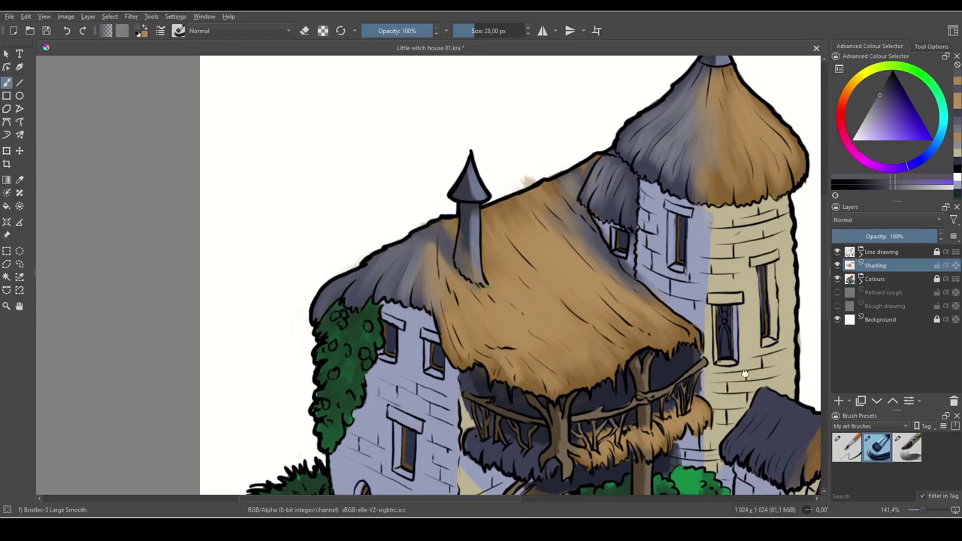
drag(740, 377, 599, 371)
key(1)
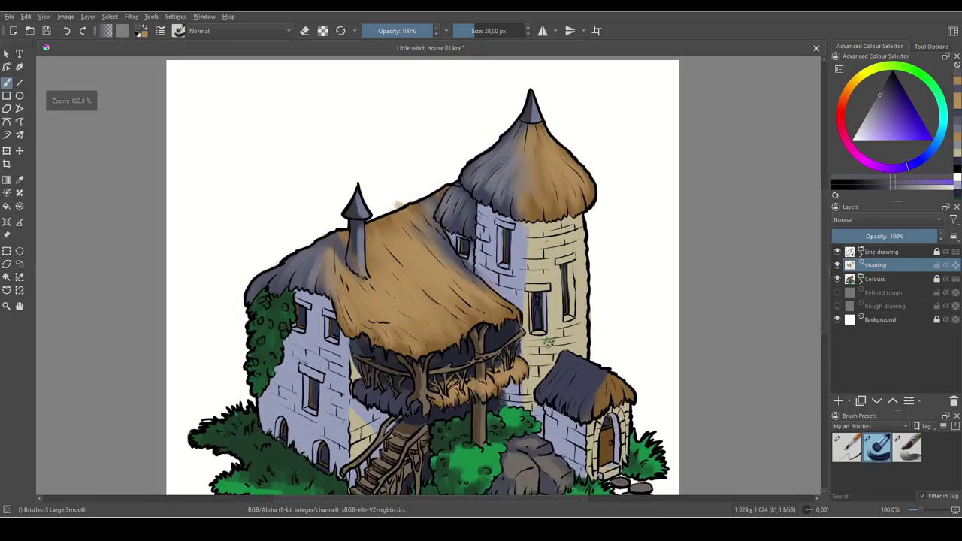
click(839, 267)
click(838, 266)
click(838, 265)
click(837, 265)
click(837, 266)
click(838, 265)
click(838, 265)
click(838, 265)
- Paint the balcony's shaded thatch with grey-blue strokes using a 16 px brush
drag(519, 390, 621, 410)
key(plus)
key(plus)
key(plus)
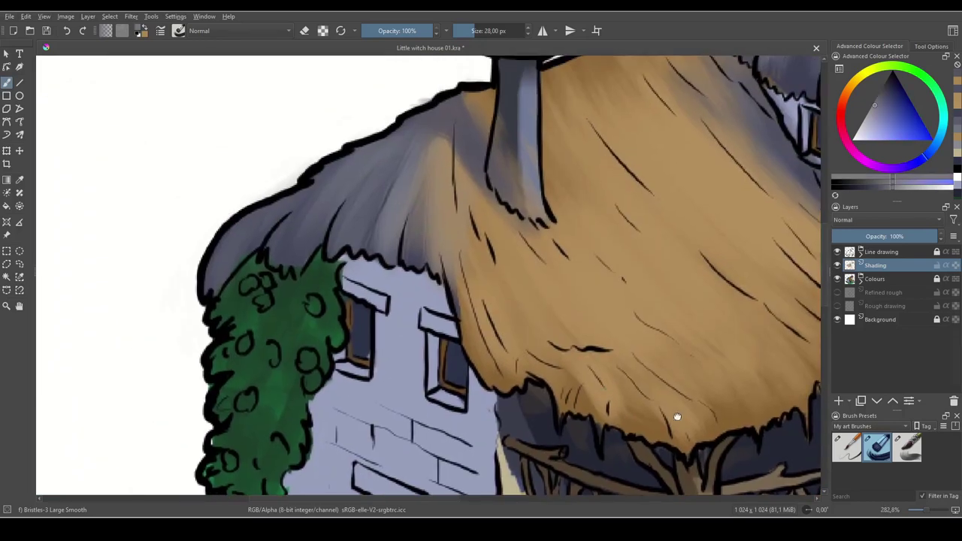
drag(668, 472, 546, 212)
key(bracketleft)
key(bracketleft)
key(bracketleft)
key(bracketleft)
key(bracketleft)
key(bracketleft)
mouse_move(533, 301)
mouse_down()
mouse_move(528, 327)
mouse_move(538, 301)
mouse_move(506, 339)
mouse_move(529, 285)
mouse_move(542, 352)
mouse_up()
drag(563, 300, 560, 346)
mouse_move(525, 310)
mouse_down()
mouse_move(511, 342)
mouse_move(466, 297)
mouse_move(432, 297)
mouse_move(419, 259)
mouse_move(400, 290)
mouse_up()
drag(463, 300, 465, 321)
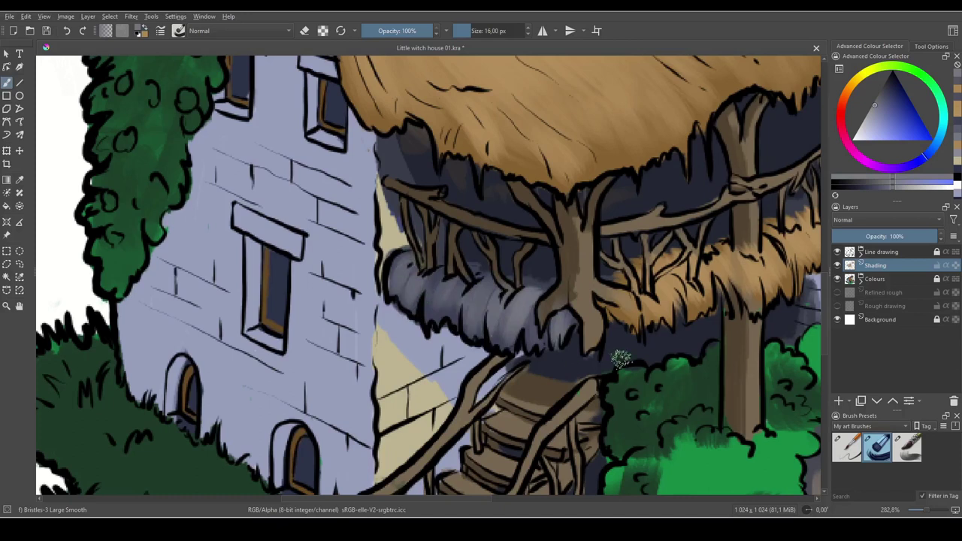
- Darken the upper edge of the balcony's shaded thatch with dark navy strokes
key(x)
key(x)
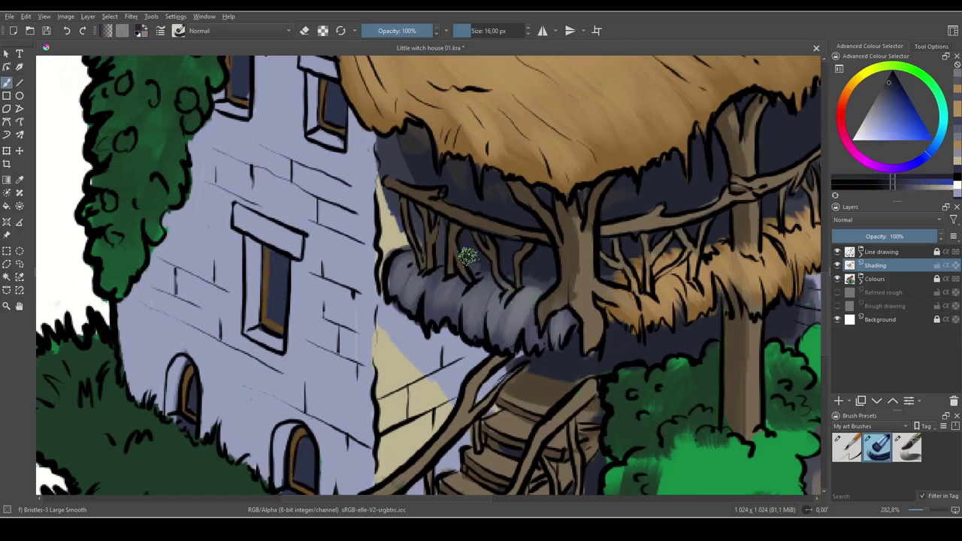
mouse_move(418, 269)
mouse_down()
mouse_move(448, 268)
mouse_move(441, 286)
mouse_move(464, 302)
mouse_up()
mouse_move(512, 280)
mouse_down()
mouse_move(483, 295)
mouse_move(532, 280)
mouse_move(532, 301)
mouse_up()
mouse_move(593, 302)
mouse_down()
mouse_move(535, 276)
mouse_move(473, 305)
mouse_move(511, 288)
mouse_move(518, 323)
mouse_move(493, 300)
mouse_move(457, 315)
mouse_move(429, 279)
mouse_move(372, 276)
mouse_move(327, 248)
mouse_up()
ctrl+click(511, 288)
drag(737, 353, 651, 382)
ctrl+click(480, 332)
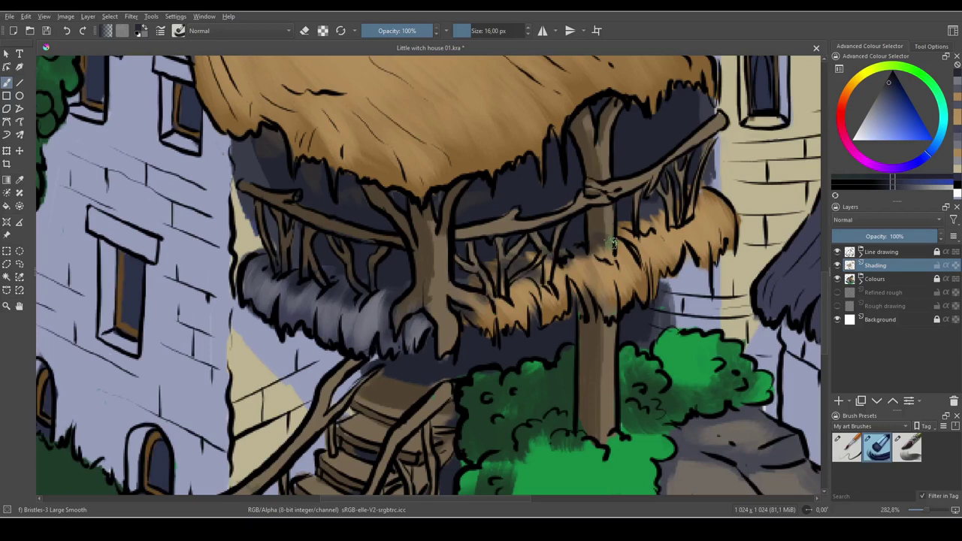
drag(721, 225, 720, 328)
drag(638, 452, 704, 400)
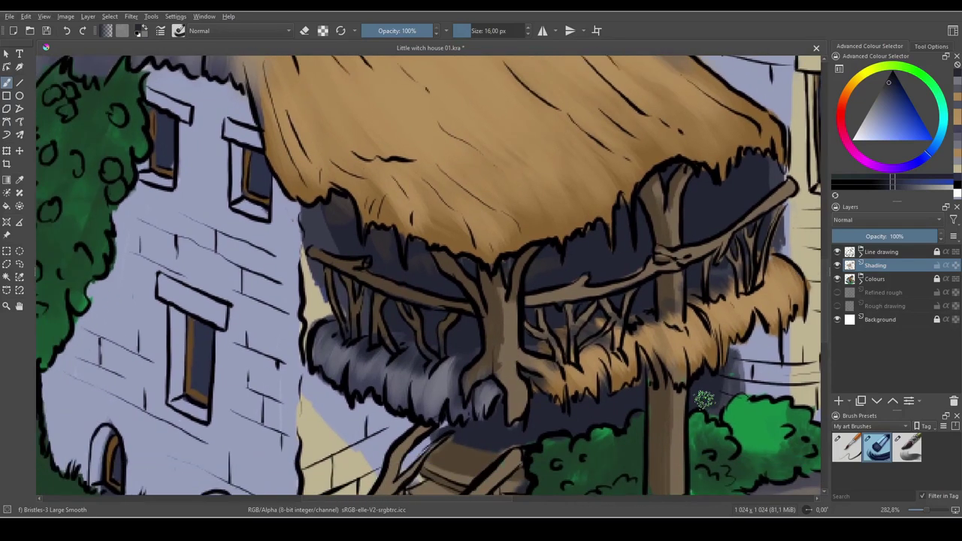
- Add a transparency mask to the Shading layer and set the brush size to 5 px
click(850, 403)
click(864, 347)
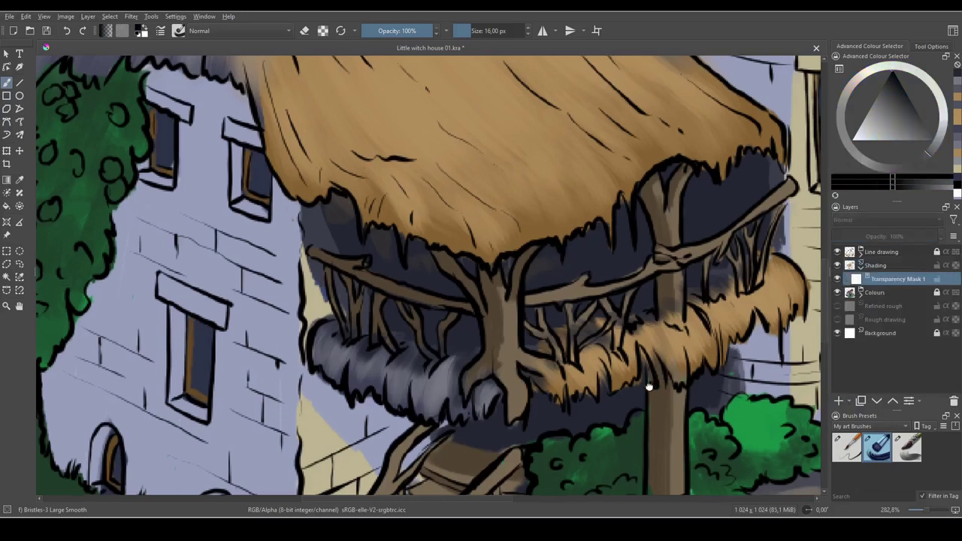
scroll(601, 354, down, 2)
key(bracketleft)
key(bracketleft)
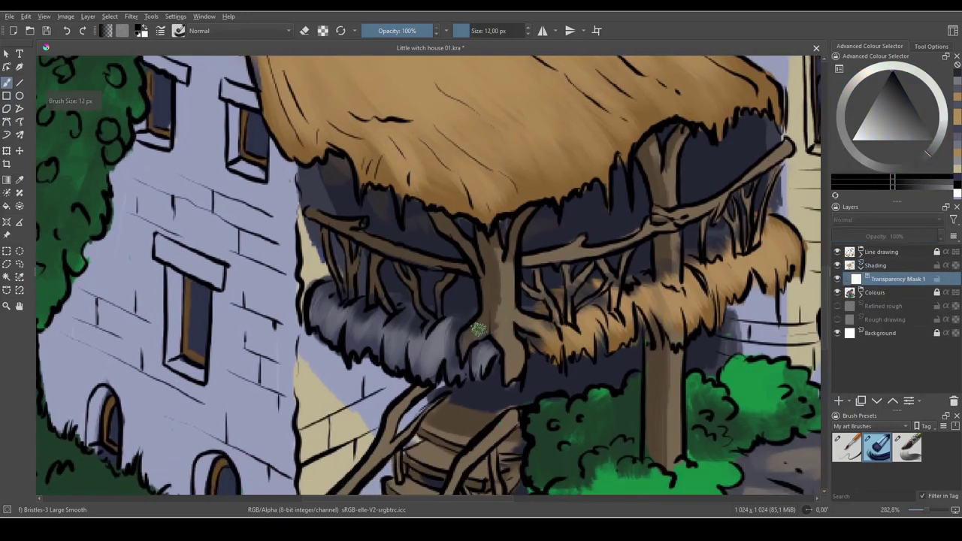
drag(477, 327, 660, 366)
key(bracketleft)
key(bracketleft)
key(bracketleft)
key(bracketleft)
key(bracketleft)
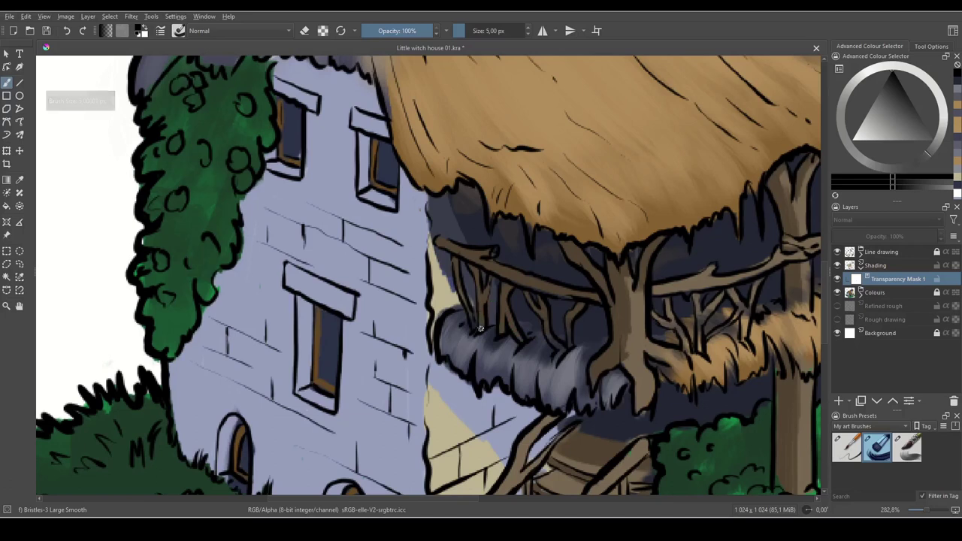
- Mask out the shading that spills over the balcony's railing branches and support posts
drag(663, 389, 534, 329)
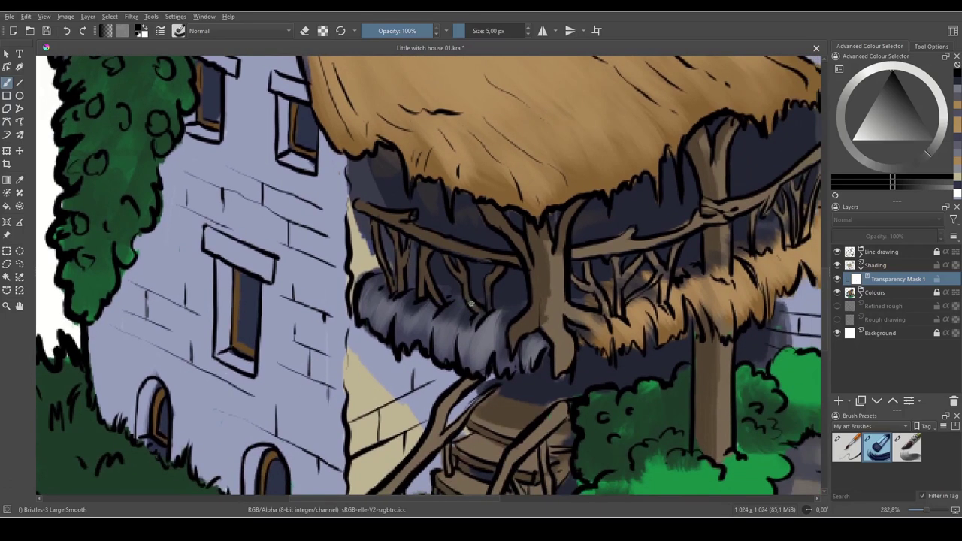
drag(597, 371, 516, 372)
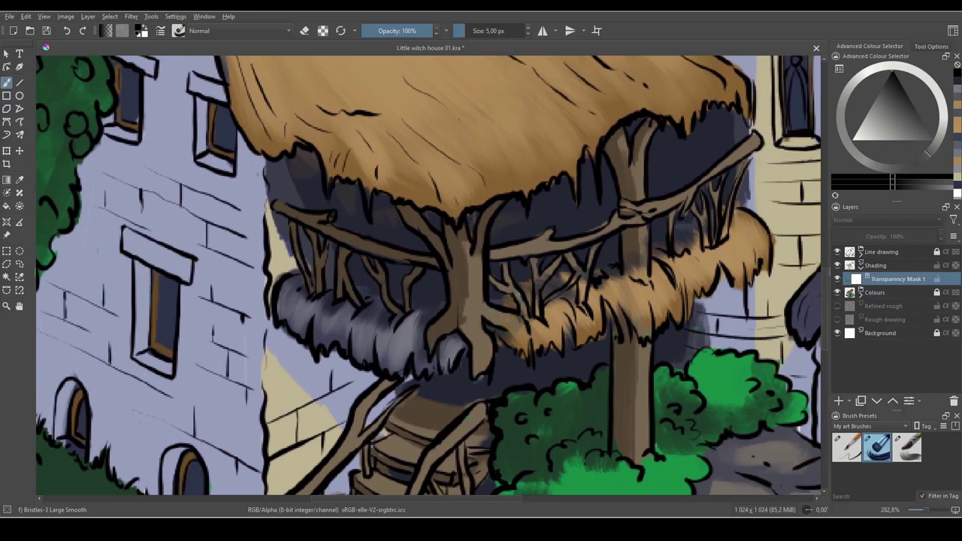
drag(552, 281, 472, 301)
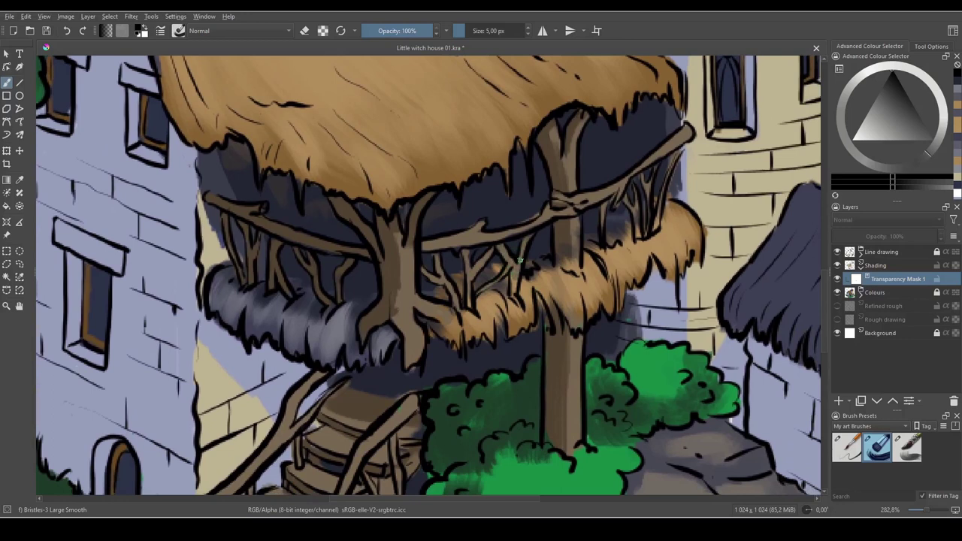
drag(569, 260, 577, 271)
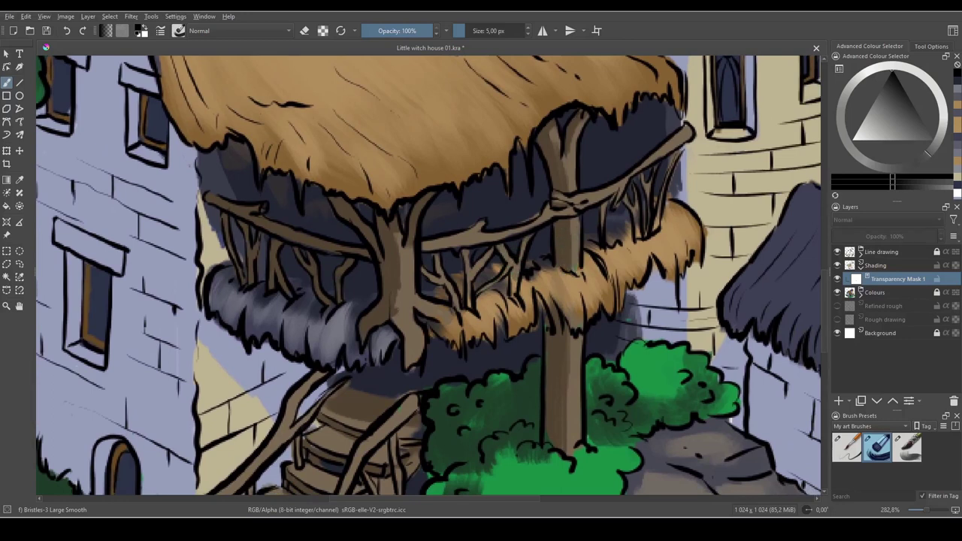
drag(588, 213, 539, 306)
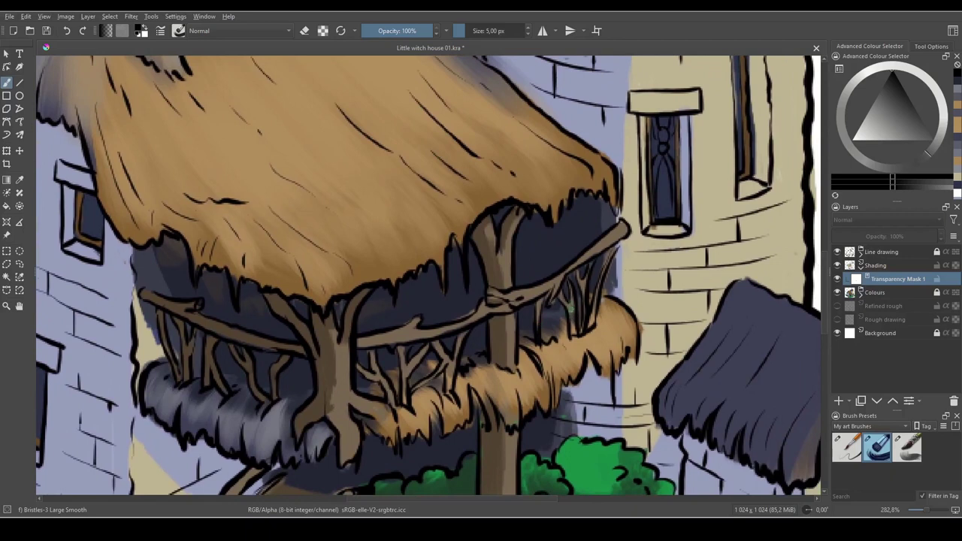
- Mask out the stray shading around the small turret's window and wall with a 9 px brush
drag(497, 247, 631, 391)
drag(675, 327, 536, 410)
drag(560, 242, 565, 266)
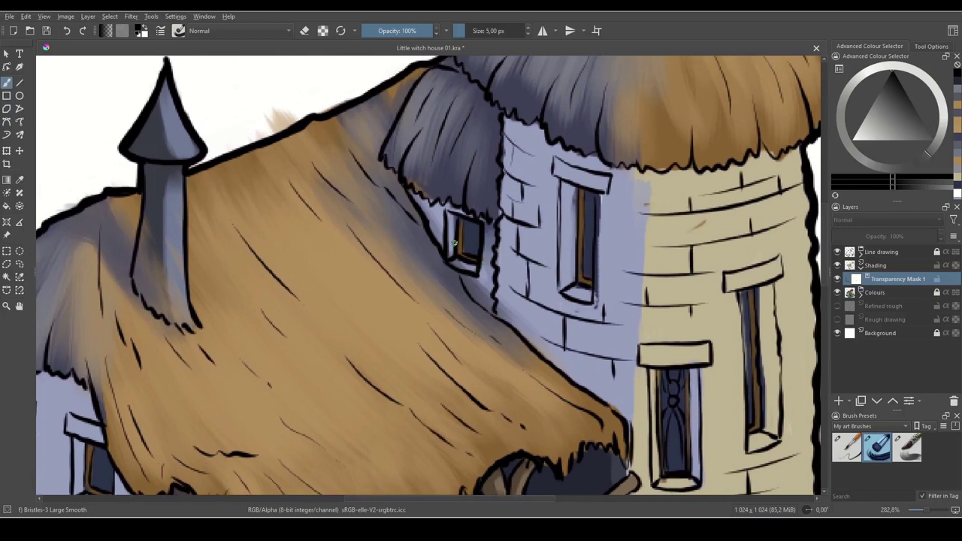
key(bracketright)
key(bracketright)
key(bracketright)
drag(449, 238, 431, 217)
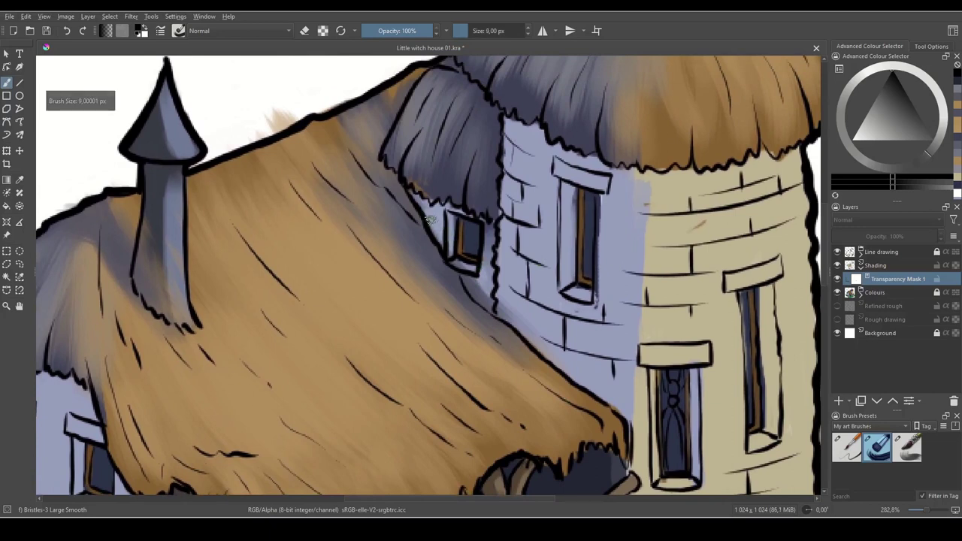
drag(466, 279, 489, 301)
mouse_move(450, 245)
mouse_down()
mouse_move(499, 311)
mouse_move(634, 421)
mouse_move(571, 294)
mouse_up()
drag(552, 221, 622, 413)
- Mask out the stray paint strokes above the main roof's ridge and along the wing roof's outer edge
drag(511, 214, 639, 233)
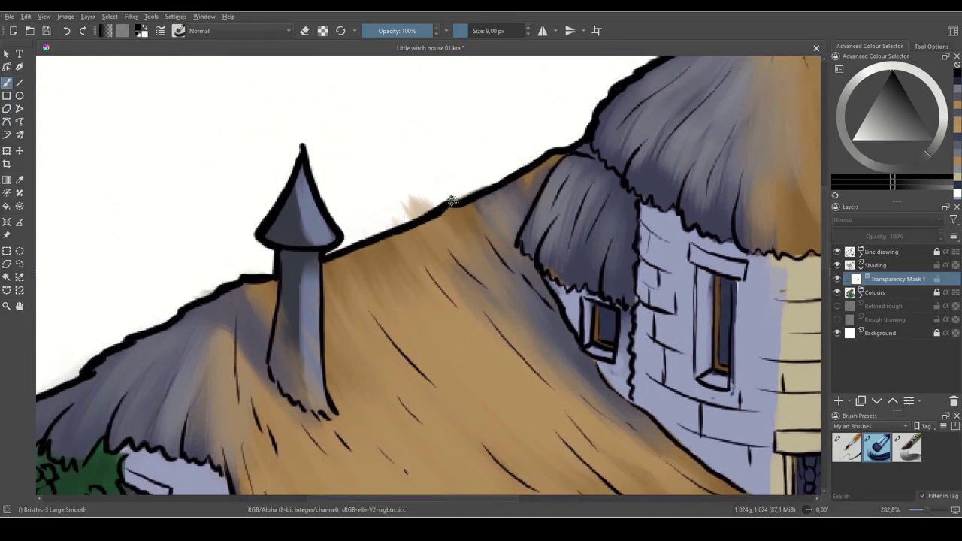
drag(370, 230, 404, 203)
mouse_move(344, 277)
mouse_down()
mouse_move(471, 214)
mouse_move(416, 300)
mouse_move(410, 270)
mouse_move(401, 272)
mouse_move(400, 303)
mouse_move(412, 303)
mouse_move(423, 333)
mouse_move(427, 307)
mouse_move(440, 346)
mouse_up()
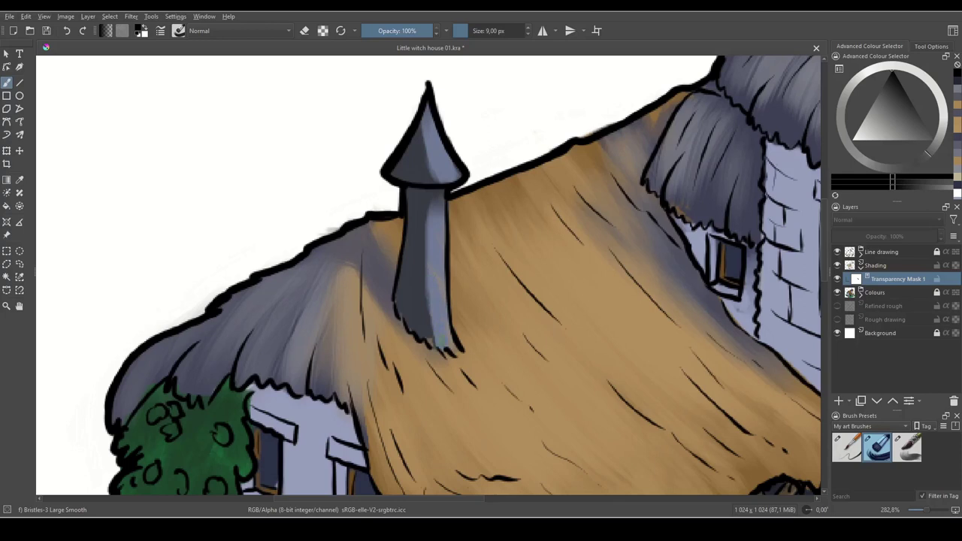
drag(344, 217, 335, 227)
mouse_move(228, 321)
mouse_down()
mouse_move(423, 191)
mouse_move(393, 180)
mouse_up()
mouse_move(644, 387)
mouse_down()
mouse_move(487, 333)
mouse_move(426, 327)
mouse_up()
scroll(485, 332, down, 3)
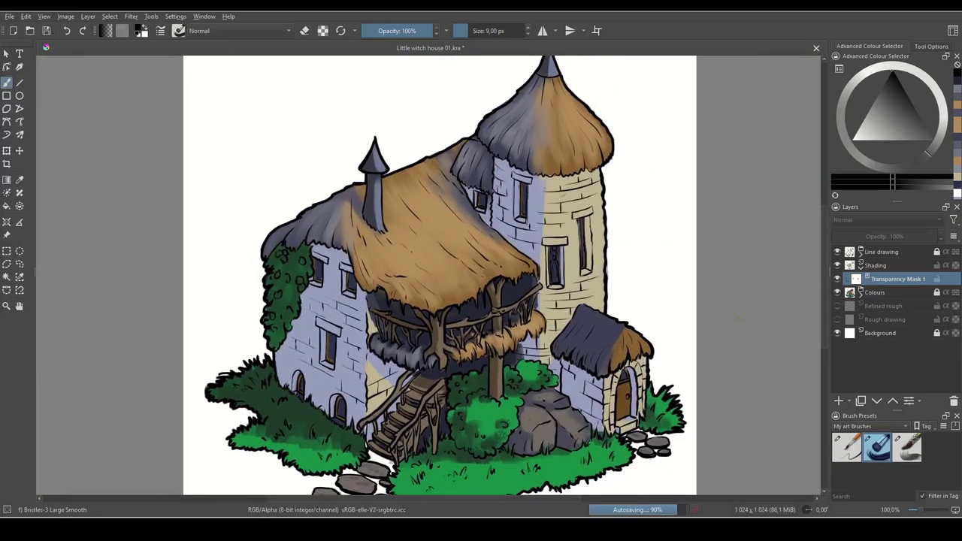
- Toggle the visibility of the Shading layer and its transparency mask to compare the roofs with and without them
click(838, 267)
click(839, 267)
click(838, 267)
click(839, 266)
click(839, 267)
click(838, 266)
click(839, 267)
click(838, 267)
drag(654, 252, 662, 318)
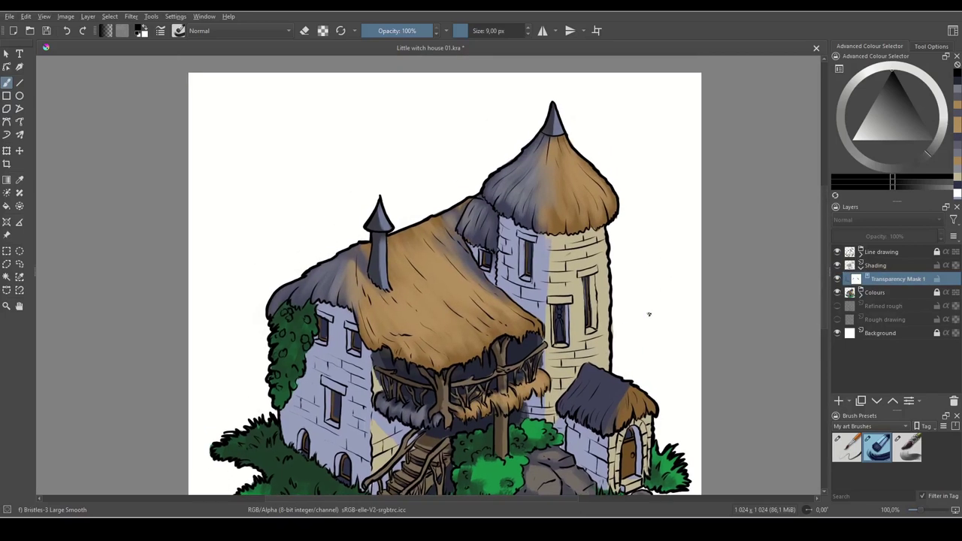
click(837, 279)
click(837, 279)
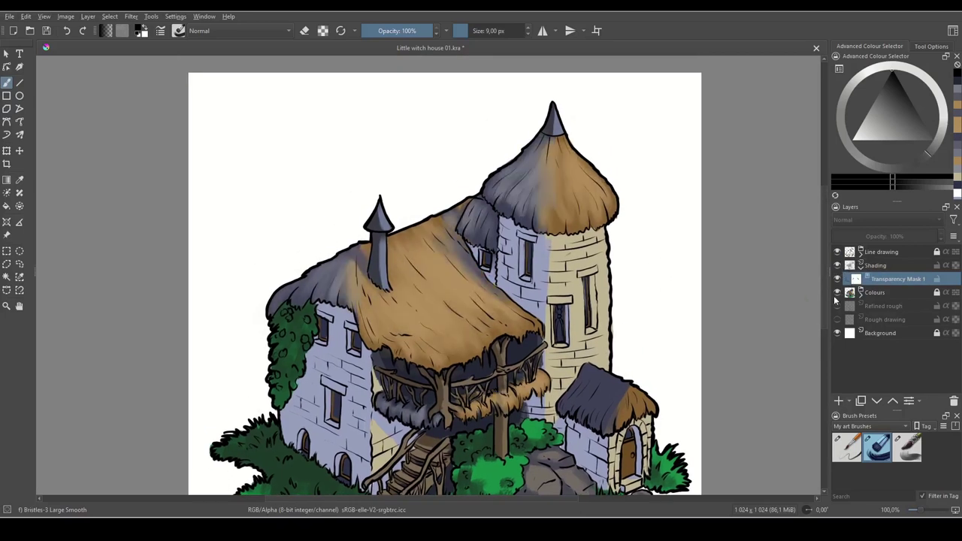
- Rename the Shading layer as "Shading roofs"
double_click(881, 265)
click(887, 269)
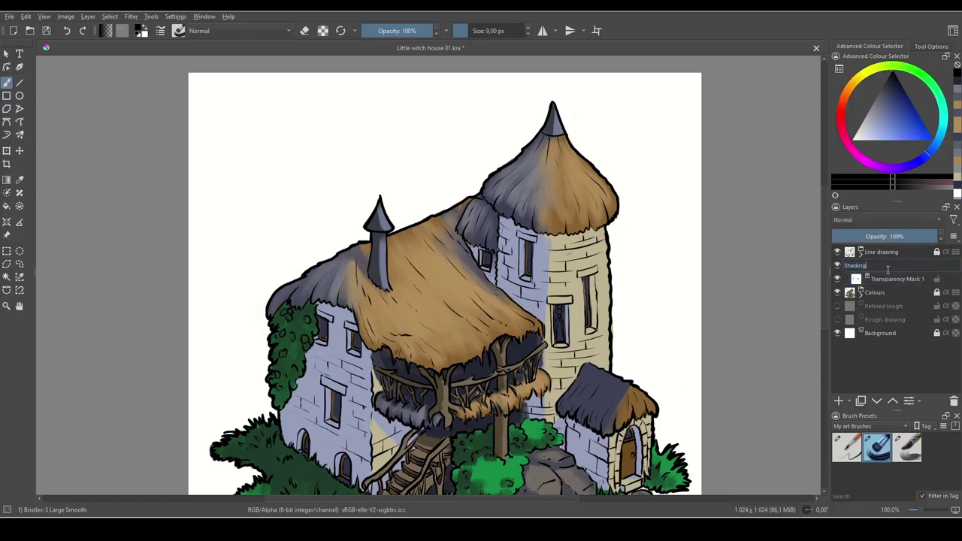
text(roofs)
key(Return)
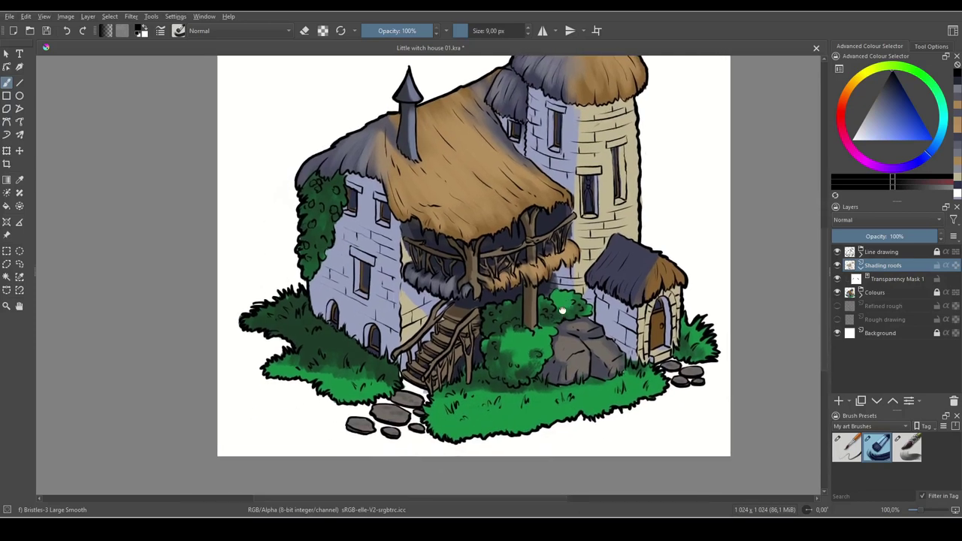
- Sample the main roof's brown, pick a lighter tint of it, and set the brush opacity to 37%
scroll(630, 178, up, 3)
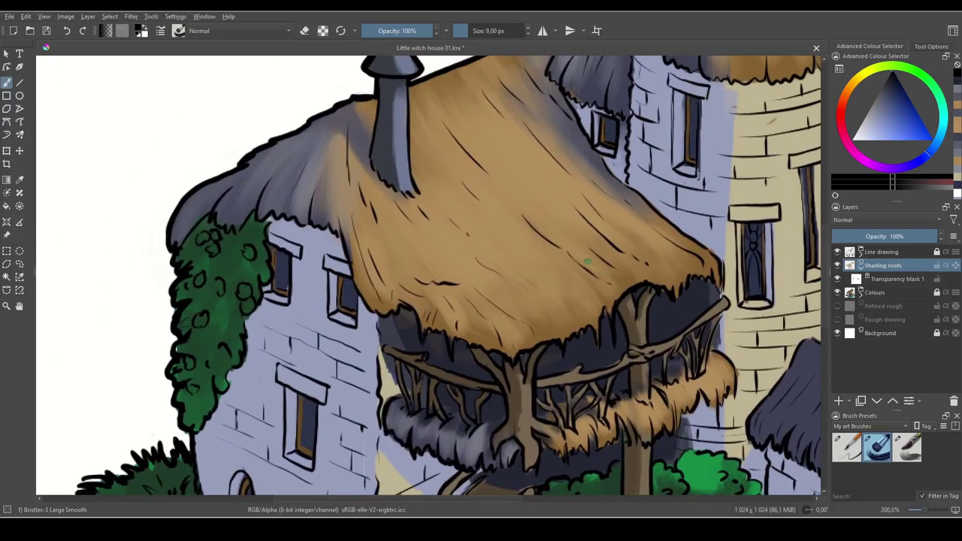
ctrl+click(521, 230)
click(885, 125)
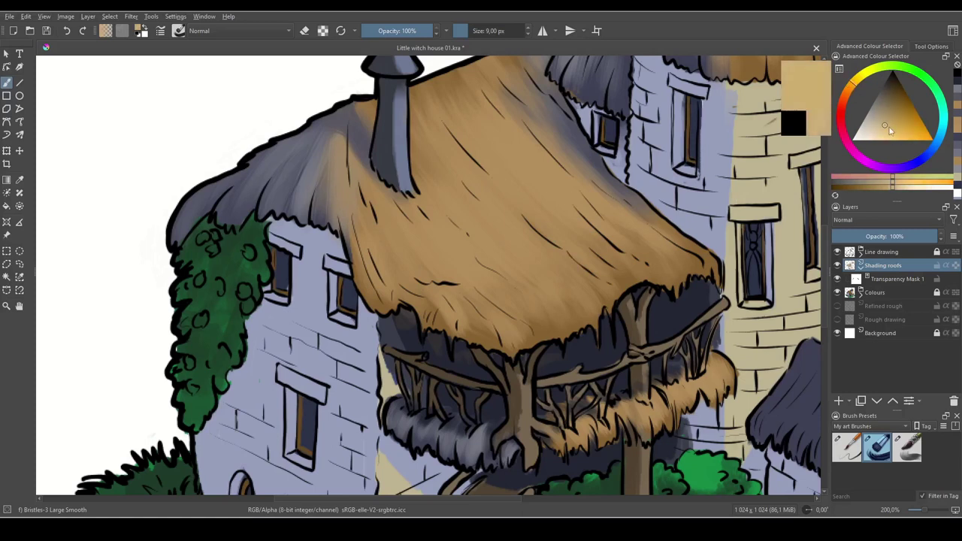
drag(426, 31, 379, 31)
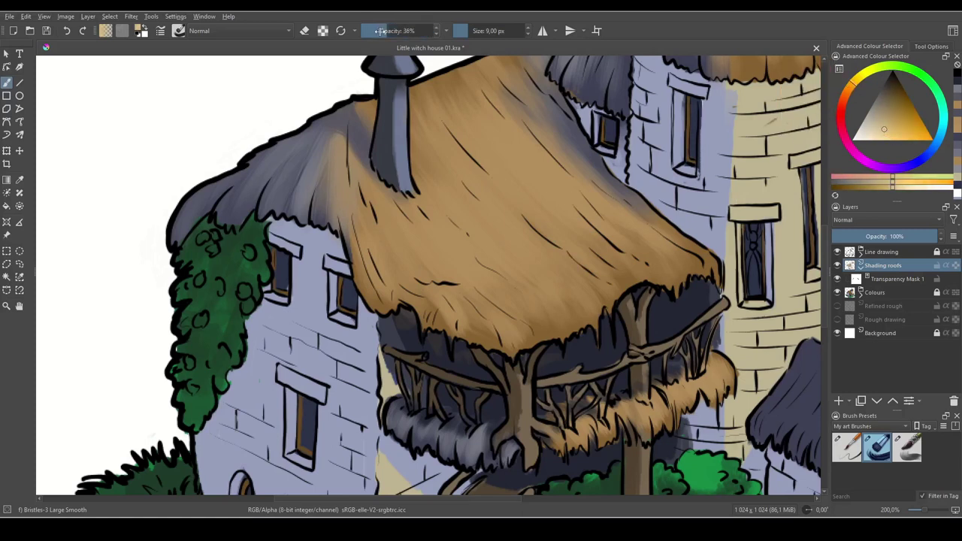
- Paint light straw highlights along the main roof's thatch with a 41 px brush
key(bracketright)
key(bracketright)
key(bracketright)
key(bracketright)
key(bracketright)
key(bracketright)
key(bracketright)
key(bracketright)
key(bracketright)
key(bracketright)
key(bracketright)
key(bracketright)
key(bracketright)
key(bracketright)
key(bracketright)
key(bracketright)
key(bracketright)
key(bracketright)
key(bracketright)
key(bracketright)
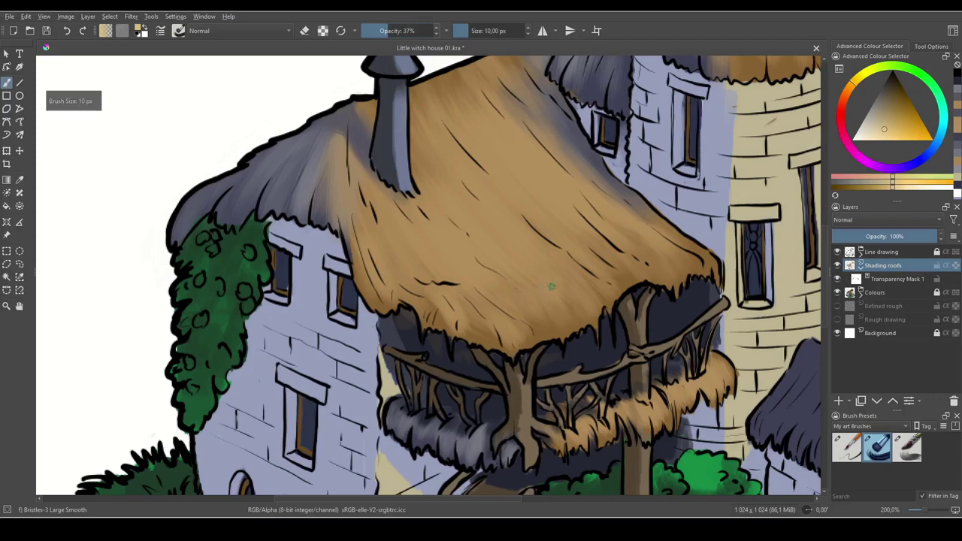
drag(545, 274, 565, 306)
key(bracketleft)
key(bracketleft)
key(bracketleft)
drag(547, 258, 567, 294)
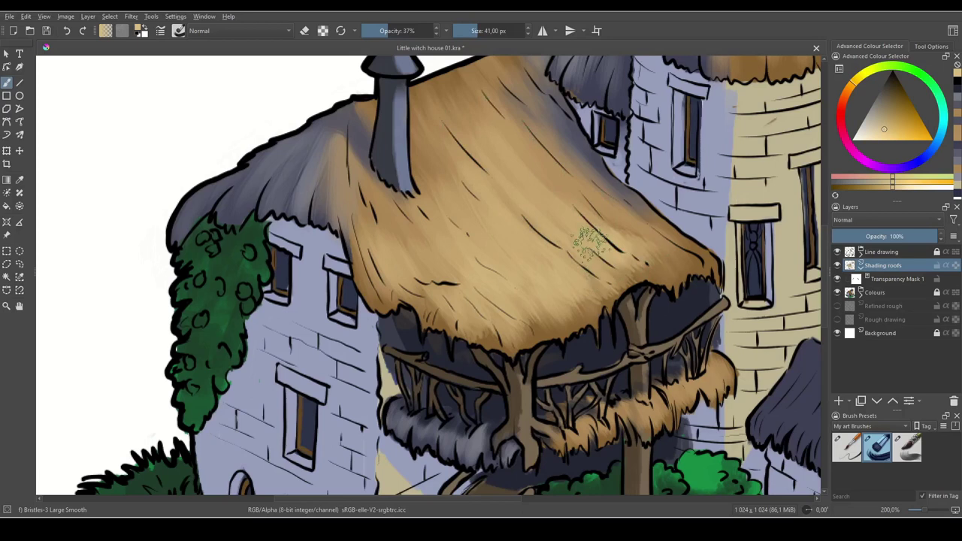
- Paint light straw highlights down the sunlit side of the tower roof
drag(737, 212, 571, 411)
drag(659, 188, 686, 236)
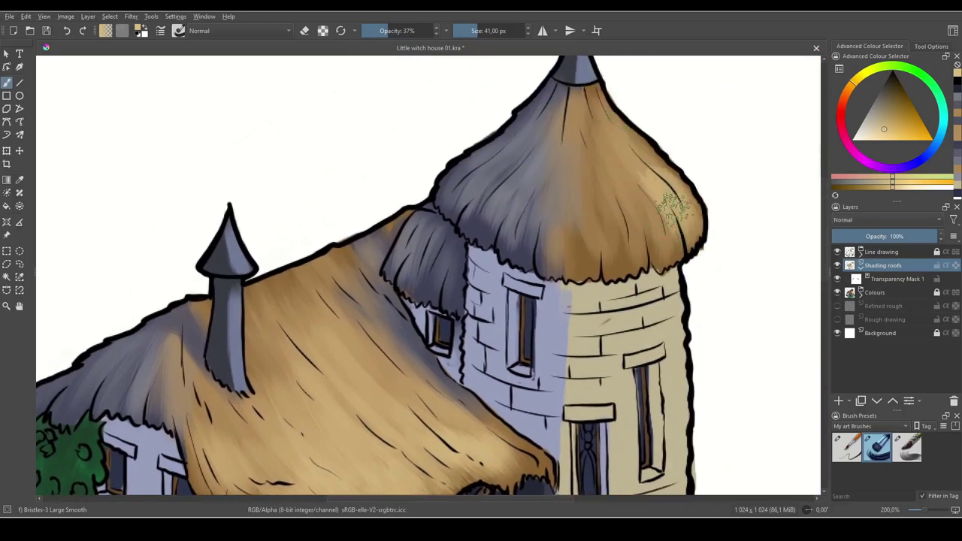
mouse_move(594, 162)
mouse_down()
mouse_move(594, 252)
mouse_move(580, 223)
mouse_up()
drag(586, 109, 585, 148)
- Brush light straw highlights over the sunlit side of the small porch roof
mouse_move(653, 360)
mouse_down()
mouse_move(670, 63)
mouse_move(620, 71)
mouse_move(557, 49)
mouse_up()
drag(634, 287, 662, 315)
drag(645, 302, 671, 323)
drag(626, 284, 637, 334)
mouse_move(630, 313)
mouse_down()
mouse_move(624, 350)
mouse_move(603, 342)
mouse_up()
- Paint the shaded side of the porch roof with grey-blue sampled from the wing roof, using a 30 px brush
ctrl+click(606, 295)
drag(297, 195, 396, 250)
ctrl+click(147, 132)
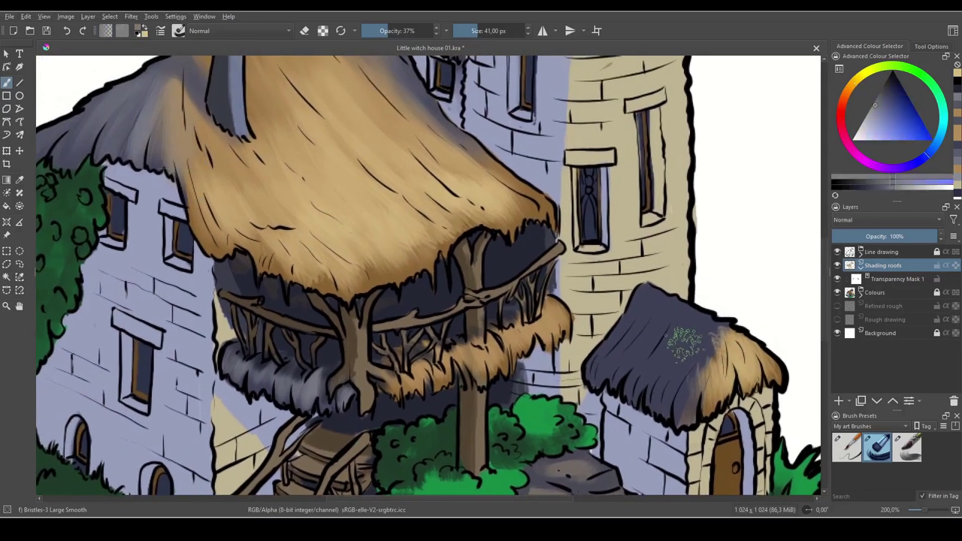
key(bracketleft)
mouse_move(718, 319)
mouse_down()
mouse_move(660, 374)
mouse_move(698, 319)
mouse_move(652, 350)
mouse_move(665, 334)
mouse_move(652, 321)
mouse_move(612, 375)
mouse_move(645, 299)
mouse_move(599, 372)
mouse_move(634, 363)
mouse_move(640, 394)
mouse_move(680, 398)
mouse_up()
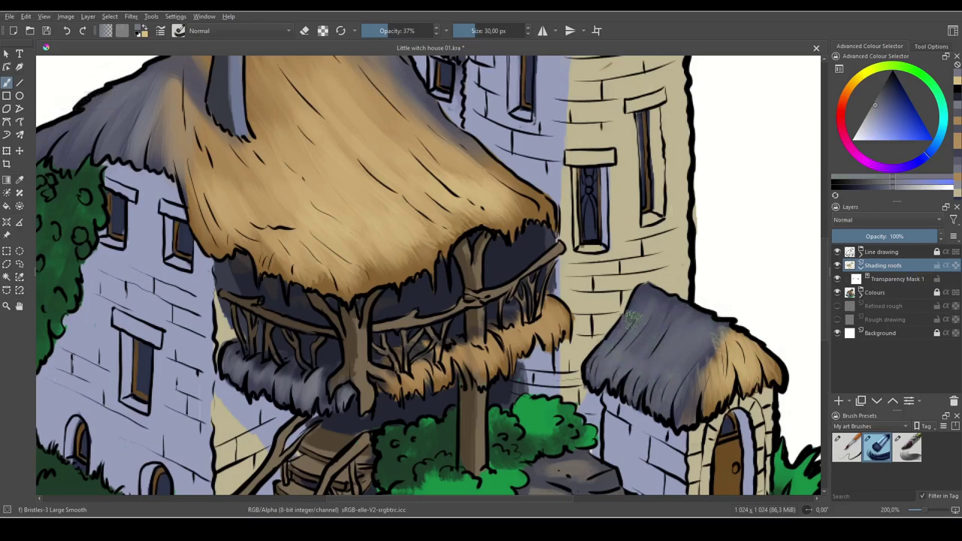
- Switch to the Basic-6 Details brush at 6 px and pick a pale grey-blue starting from the porch roof's shaded thatch colour
click(848, 451)
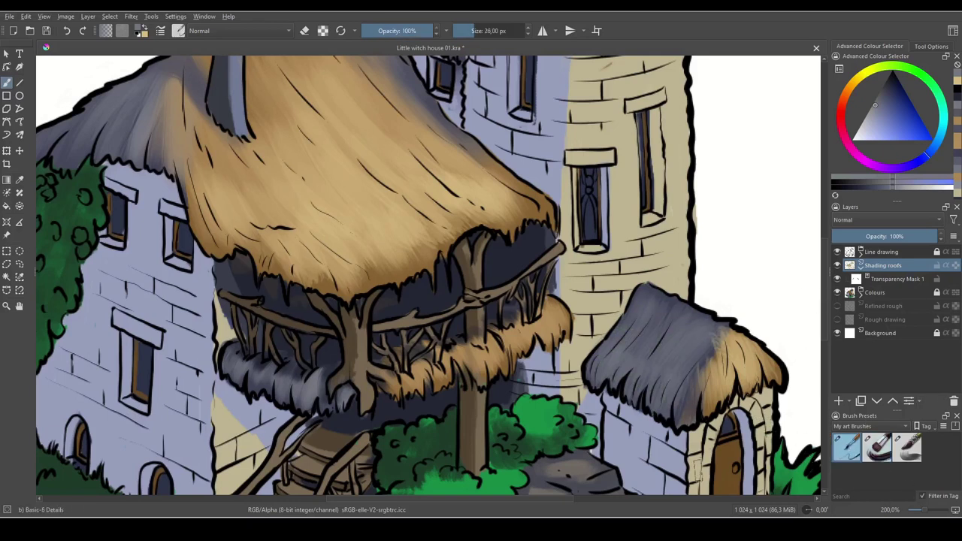
key(bracketleft)
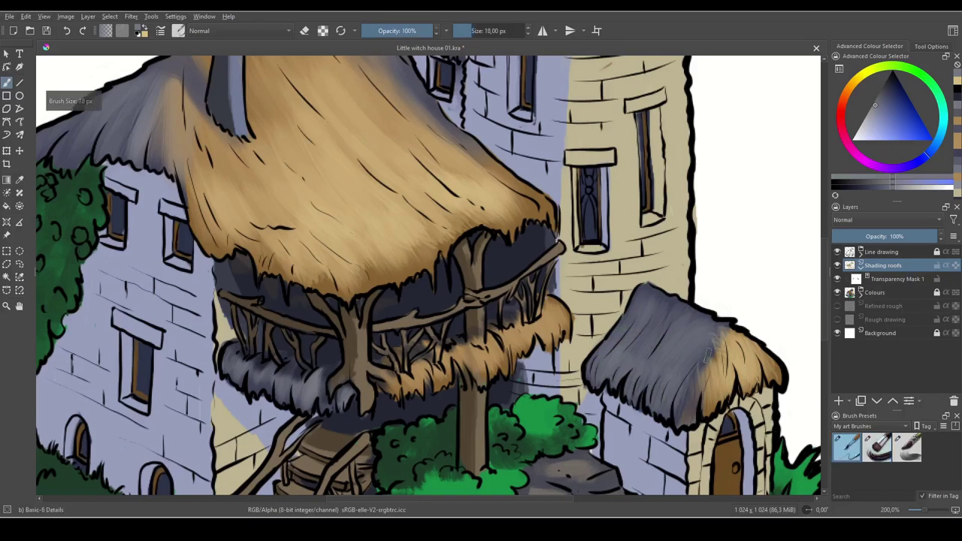
key(bracketleft)
key(bracketleft)
key(bracketleft)
key(bracketleft)
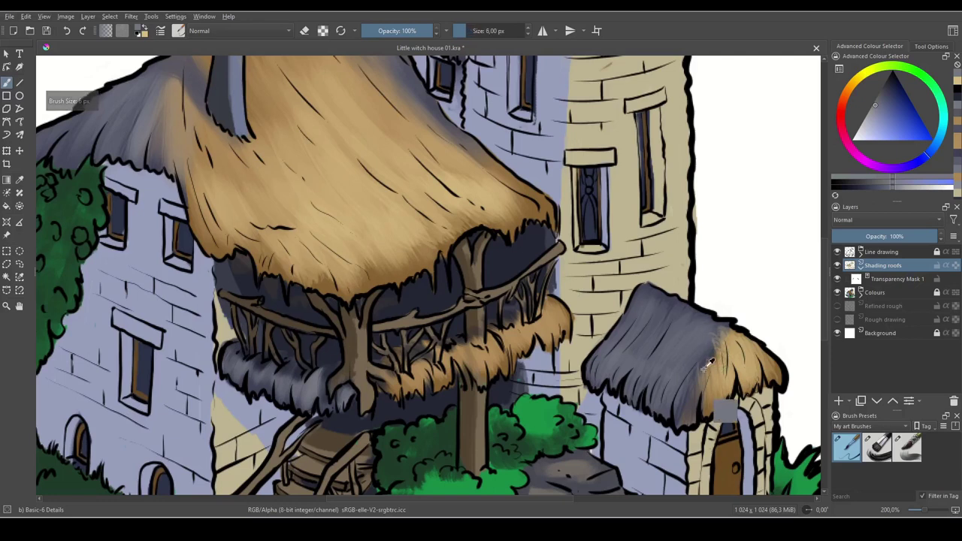
ctrl+click(621, 364)
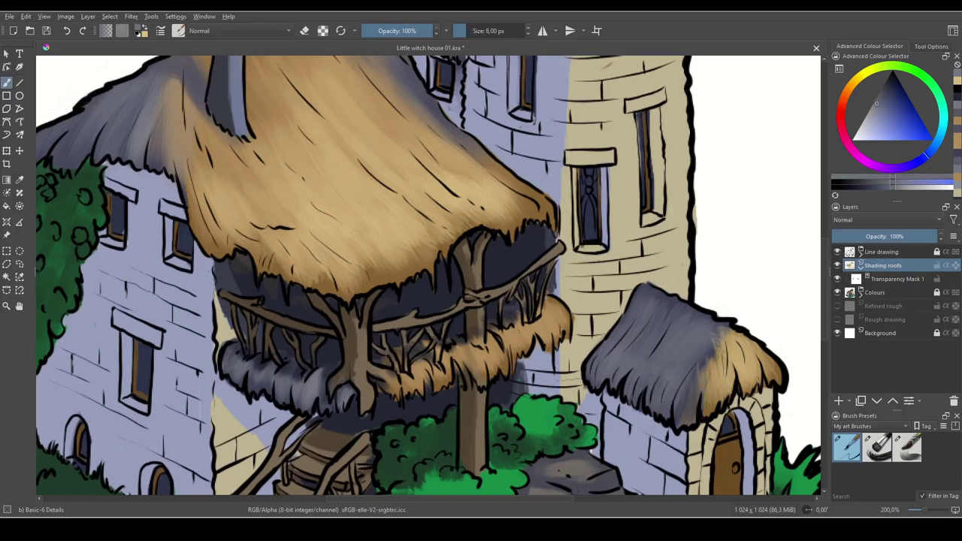
click(875, 113)
click(864, 118)
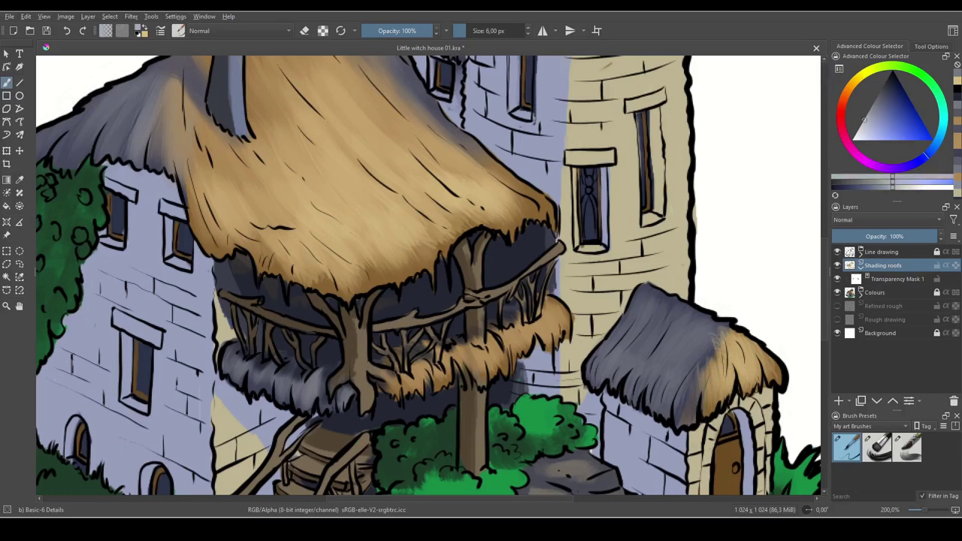
- Undo the last two strokes and draw fine pale grey straw lines on the porch roof's shaded side at 37% opacity
key(bracketleft)
key(ctrl+z)
key(ctrl+z)
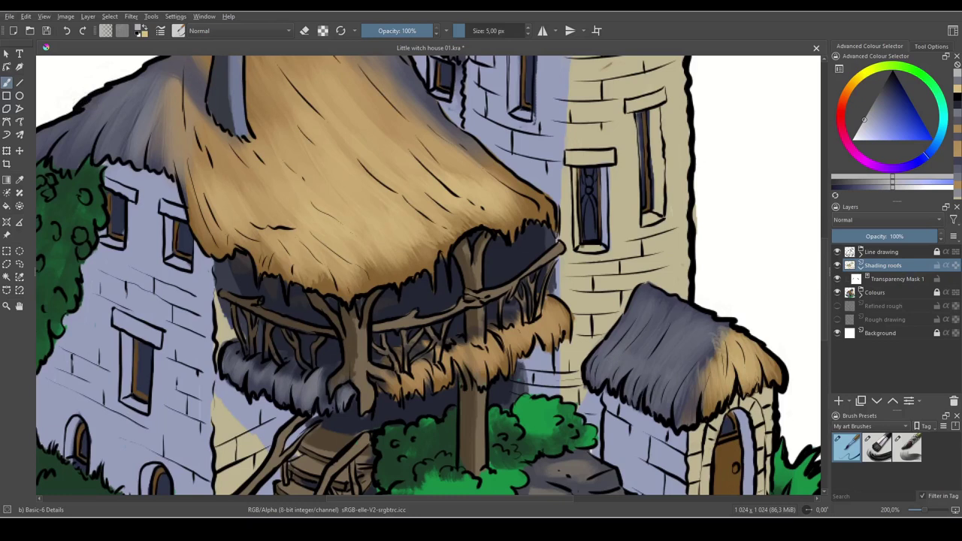
drag(416, 31, 390, 31)
mouse_move(592, 369)
mouse_down()
mouse_move(604, 351)
mouse_move(628, 345)
mouse_up()
key(bracketleft)
key(bracketleft)
key(bracketleft)
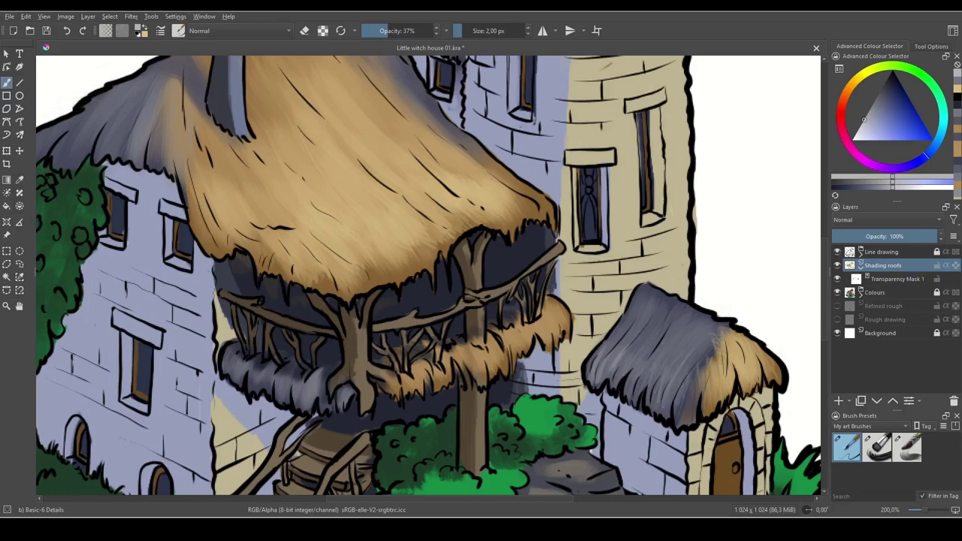
- Draw fine cream straw lines on the porch roof's sunlit side, using a lightened straw colour at 2 px and 78% opacity
key(x)
ctrl+click(742, 359)
drag(889, 126, 877, 136)
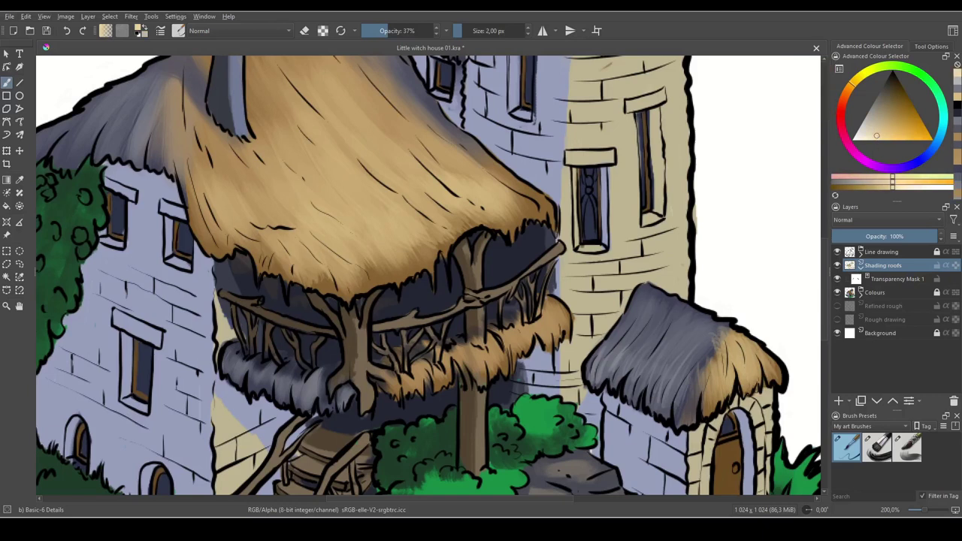
drag(876, 133, 871, 138)
drag(396, 31, 418, 31)
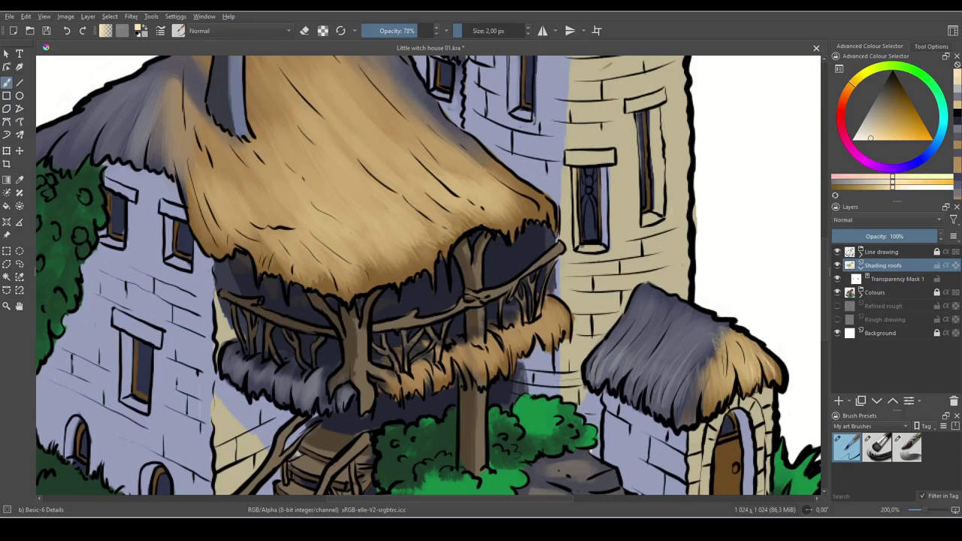
key(m)
drag(479, 246, 765, 163)
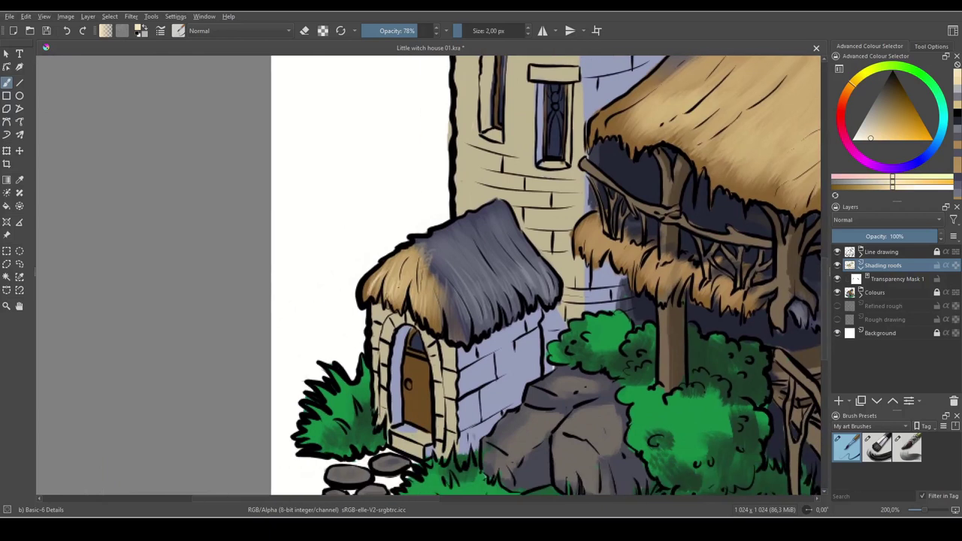
- Draw fine cream straw strands across the main roof's sunlit thatch, from the eaves up to the ridge
drag(645, 254, 455, 385)
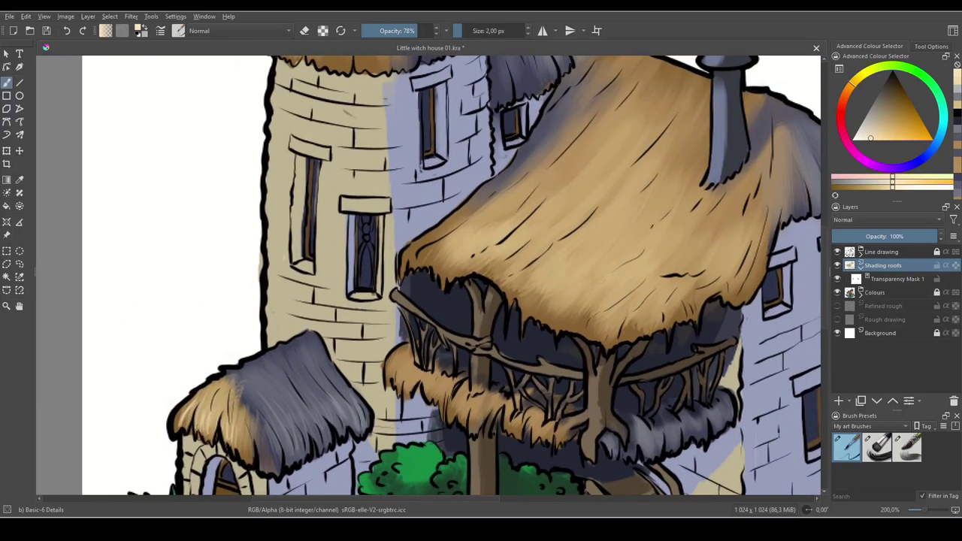
drag(446, 263, 463, 241)
drag(474, 242, 528, 198)
key(ctrl+z)
drag(526, 233, 460, 313)
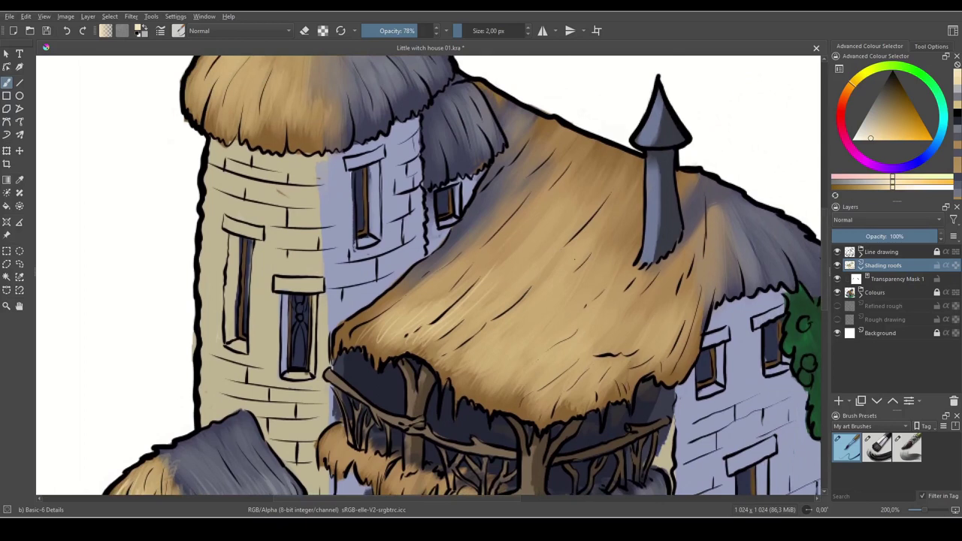
drag(531, 350, 548, 281)
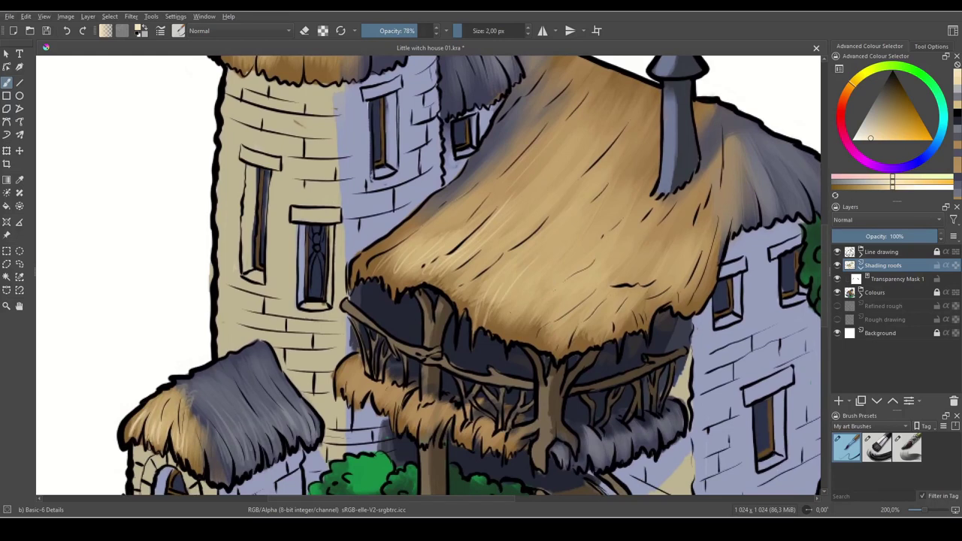
drag(514, 224, 444, 208)
drag(474, 299, 462, 328)
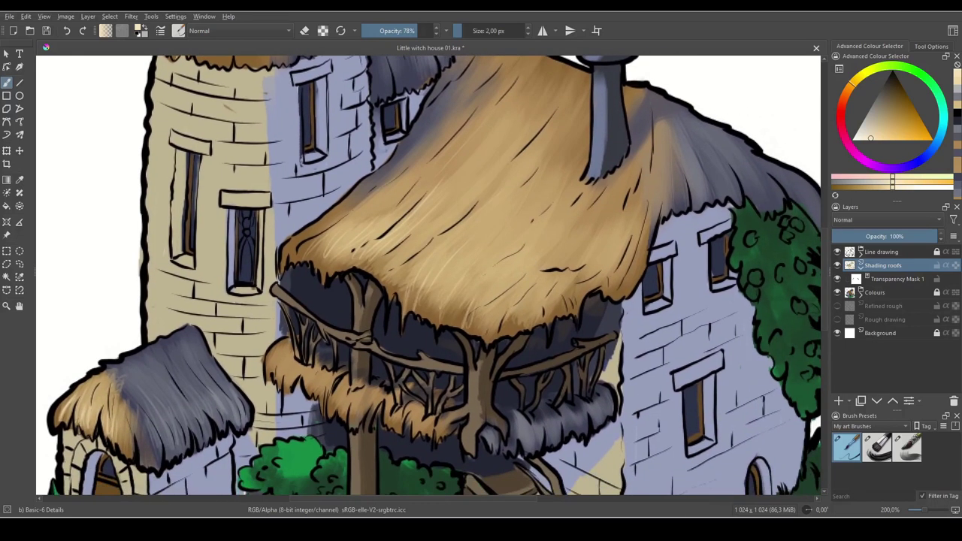
drag(559, 236, 553, 307)
mouse_move(519, 269)
mouse_down()
mouse_move(561, 340)
mouse_move(505, 319)
mouse_up()
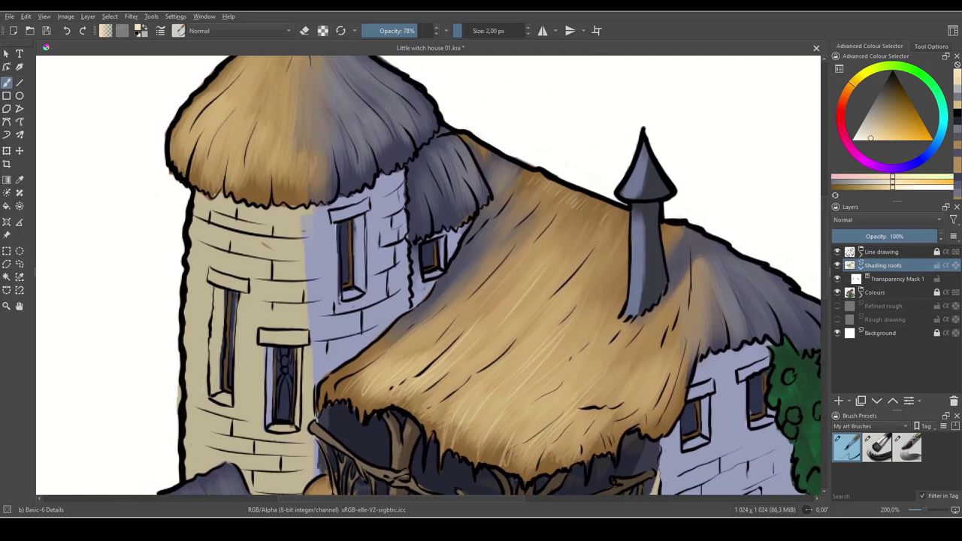
- Draw fine cream straw strands down the sunlit side of the tower roof
drag(536, 237, 767, 333)
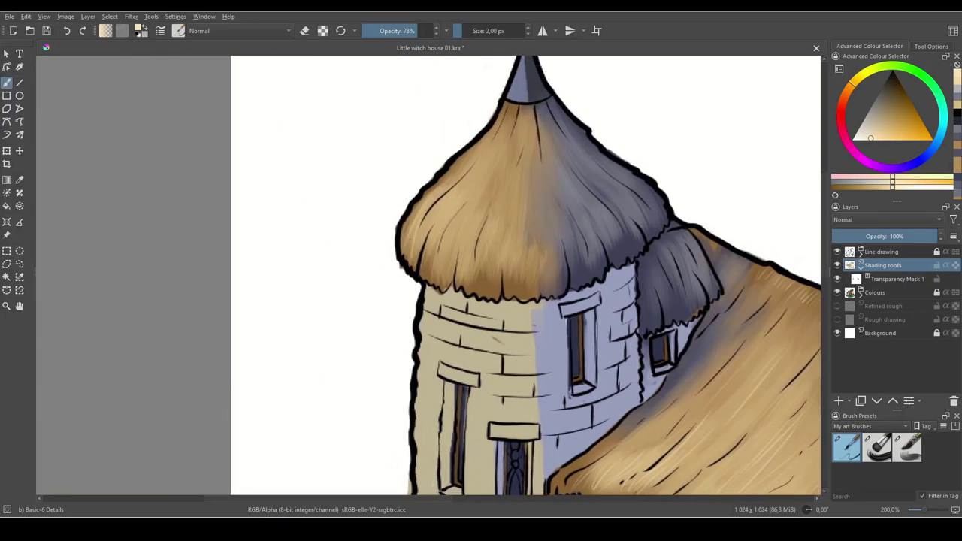
drag(428, 248, 432, 272)
drag(483, 228, 474, 277)
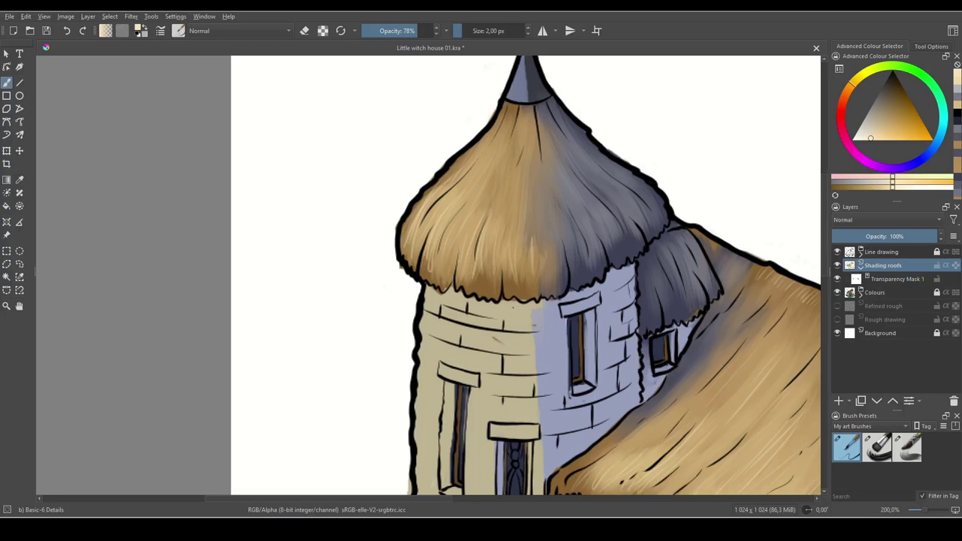
- Reuse the recent pale grey-blue and draw fine straw strands on the tower roof's shaded side
click(958, 89)
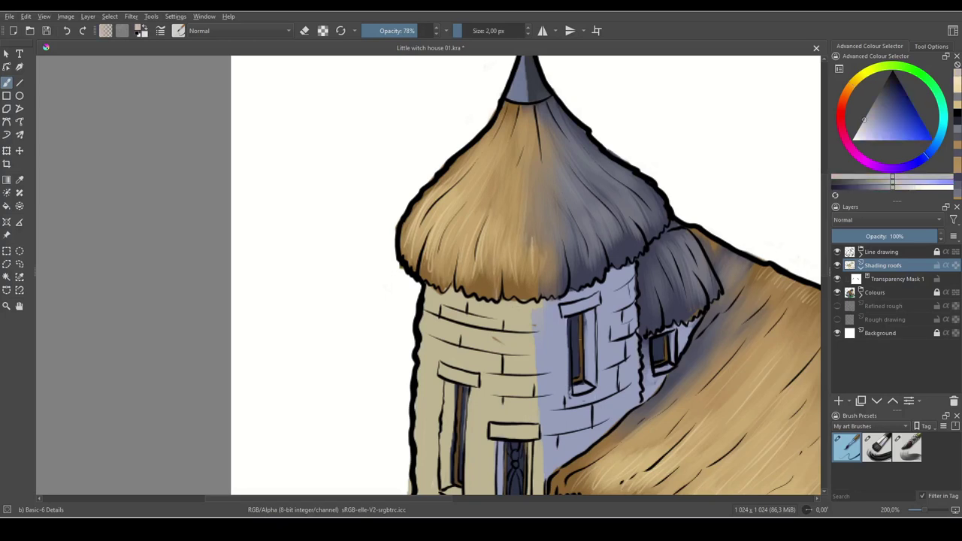
key(m)
drag(501, 281, 765, 281)
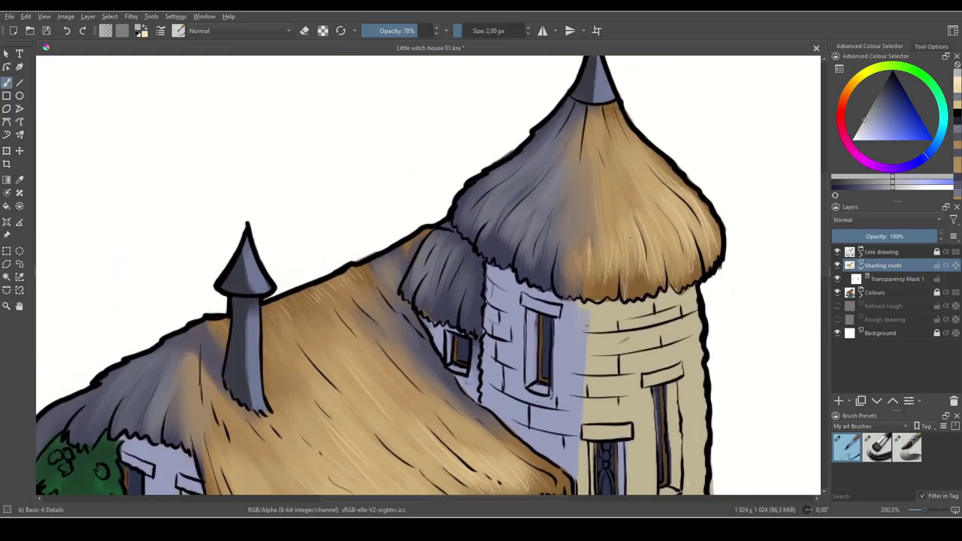
drag(463, 217, 483, 182)
mouse_move(493, 225)
mouse_down()
mouse_move(489, 260)
mouse_move(524, 272)
mouse_up()
drag(557, 224, 542, 256)
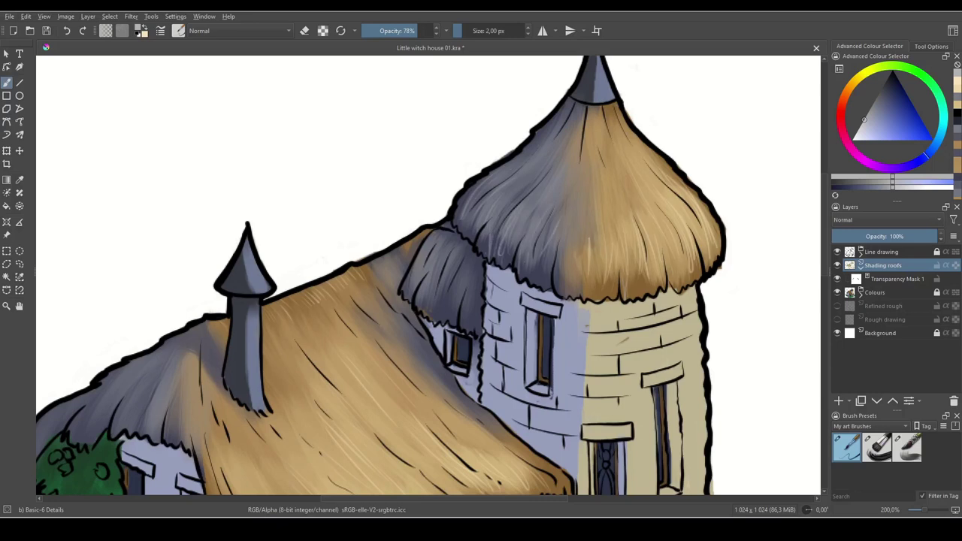
- Add fine pale grey-blue straw strands to the shaded thatch of the wing roof and the porch roof
drag(475, 277, 719, 104)
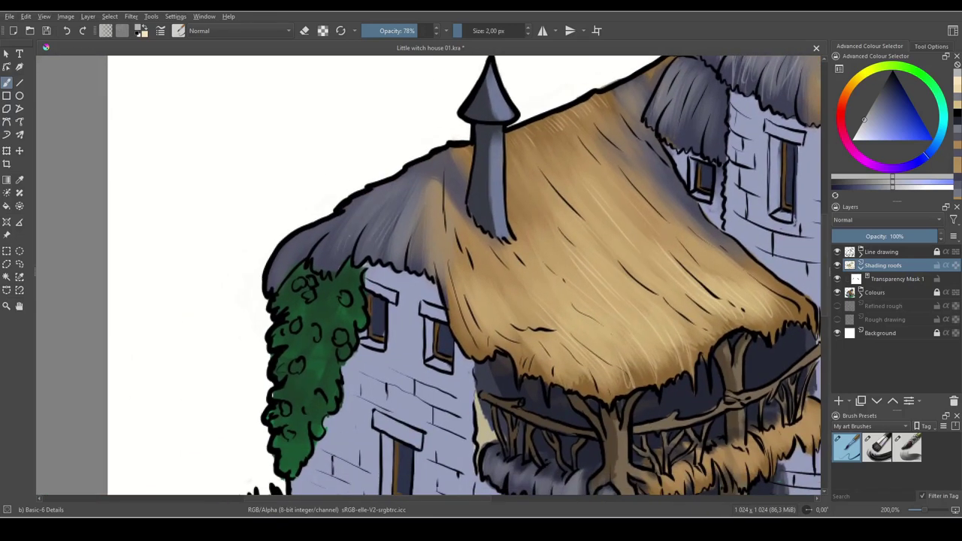
drag(653, 366, 486, 135)
drag(681, 274, 403, 368)
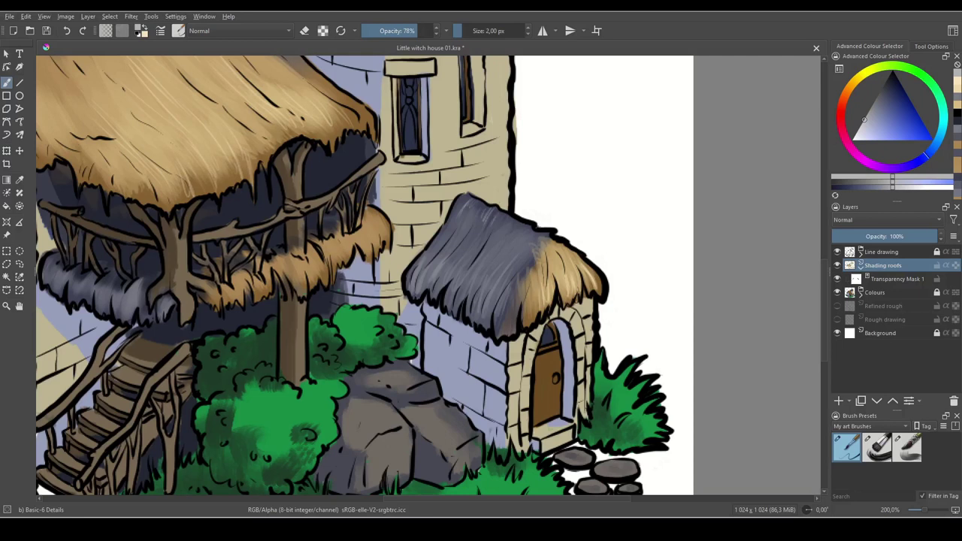
drag(542, 235, 528, 250)
- View the whole drawing and compare it with and without the Shading roofs layer
key(1)
drag(551, 272, 608, 350)
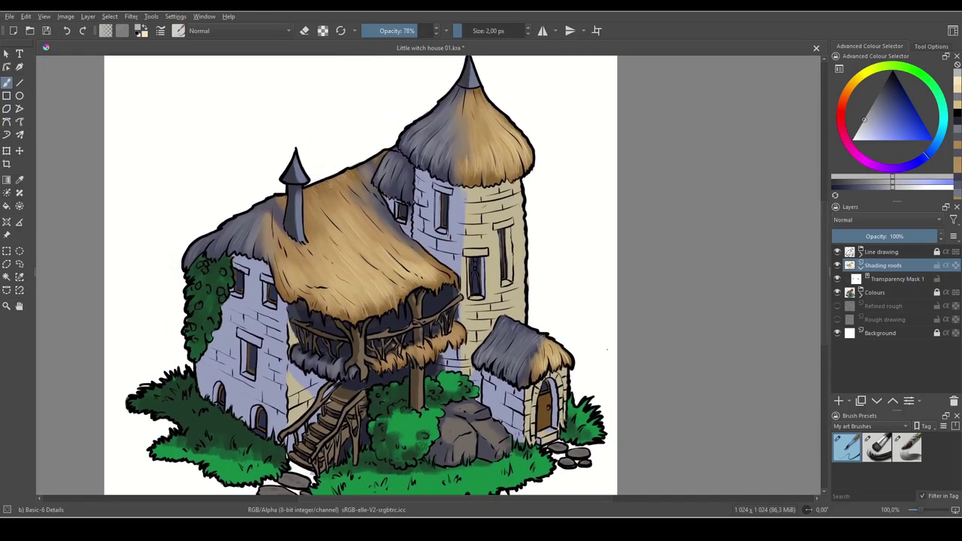
scroll(607, 349, down, 1)
click(838, 266)
click(838, 266)
click(838, 266)
click(838, 266)
click(839, 267)
click(838, 266)
click(839, 266)
click(838, 266)
click(838, 266)
click(838, 266)
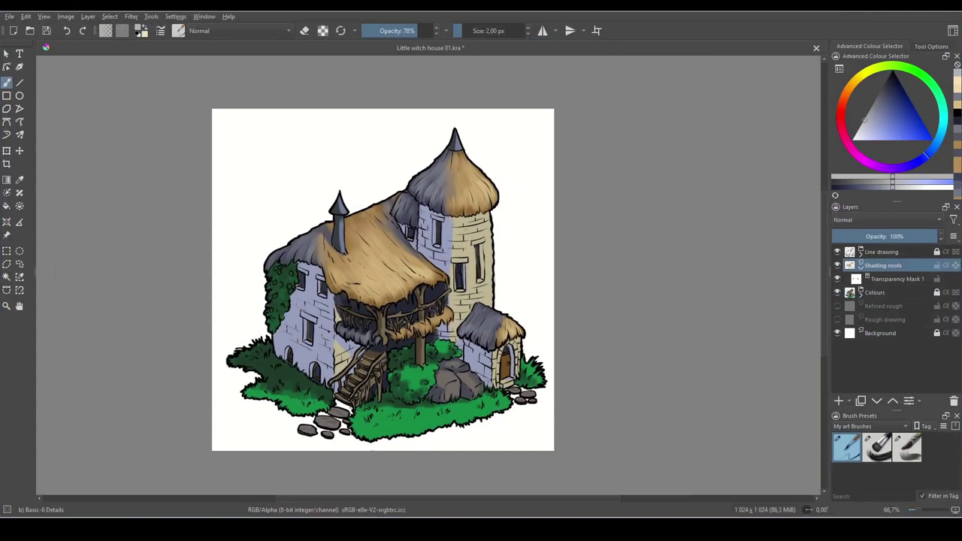
- Choose a light grey-blue highlight and a very dark navy shadow colour for the tower spire, based on its existing colours
key(plus)
key(plus)
key(plus)
drag(583, 90, 572, 404)
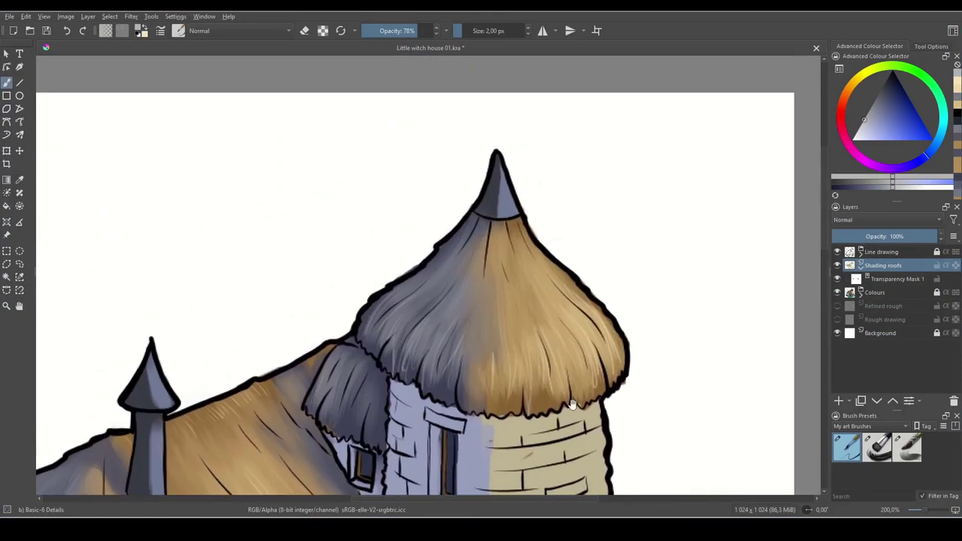
ctrl+click(506, 201)
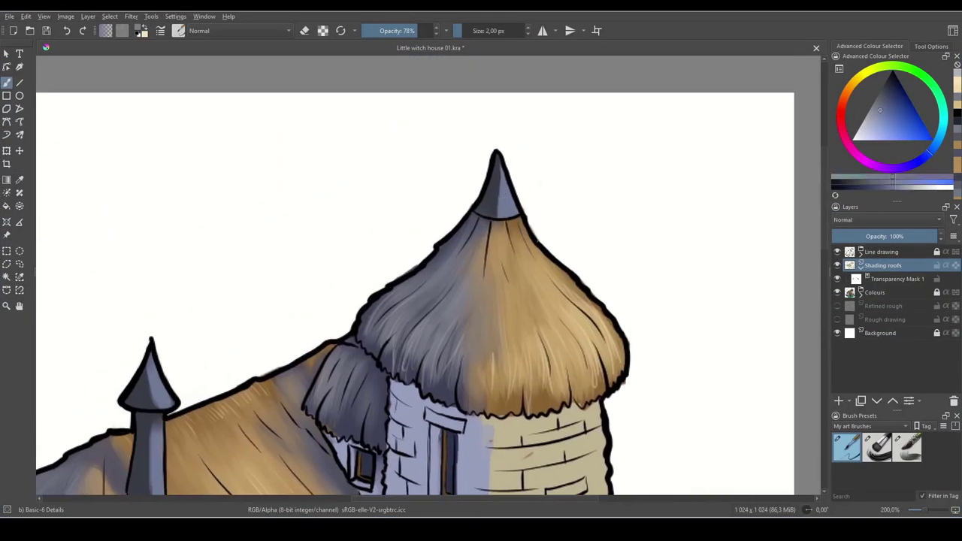
click(837, 266)
click(838, 266)
click(837, 266)
click(838, 266)
click(838, 266)
click(837, 266)
click(868, 119)
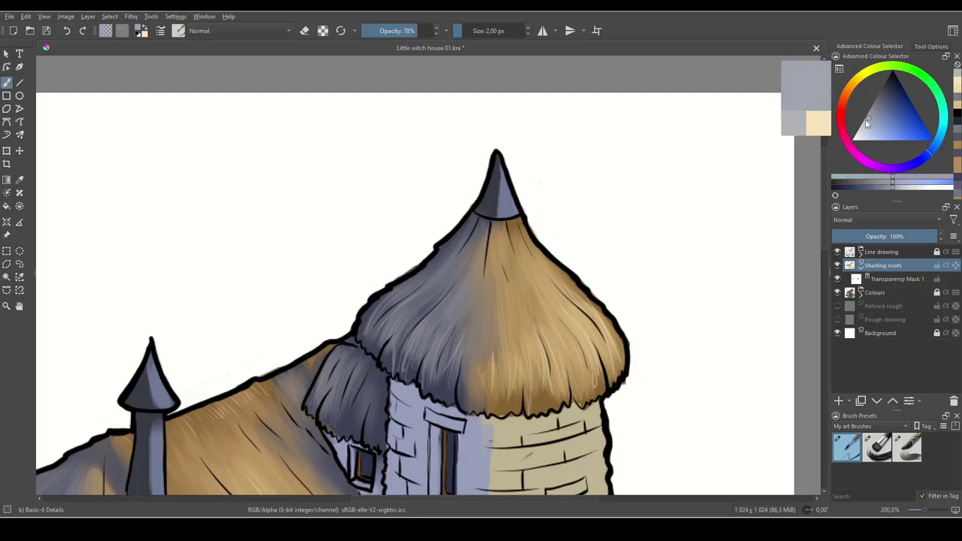
key(x)
ctrl+click(508, 230)
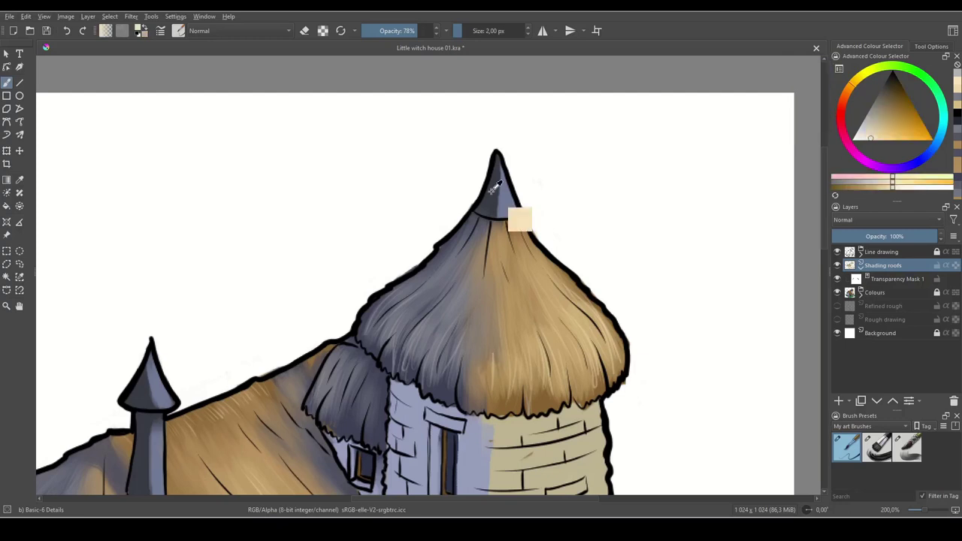
drag(885, 87, 888, 83)
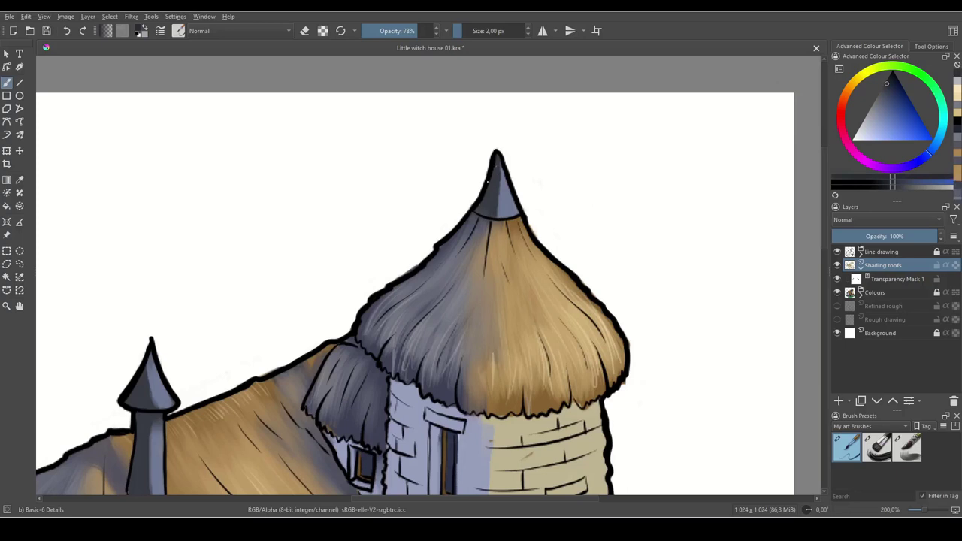
- Shade the tower spire with dark navy and light grey-blue strokes, using a 7 px brush and lowering the opacity to 51%
key(bracketright)
key(bracketright)
key(bracketright)
mouse_move(493, 169)
mouse_down()
mouse_move(482, 201)
mouse_move(502, 212)
mouse_up()
key(x)
click(398, 32)
drag(498, 160, 497, 215)
mouse_move(498, 158)
mouse_down()
mouse_move(500, 209)
mouse_move(514, 215)
mouse_up()
drag(504, 185, 513, 207)
drag(493, 176, 492, 215)
ctrl+click(492, 197)
drag(494, 175, 501, 216)
- Paint dark navy shadows and light grey-blue highlights on the chimney's conical cap and shaft
drag(482, 325, 709, 167)
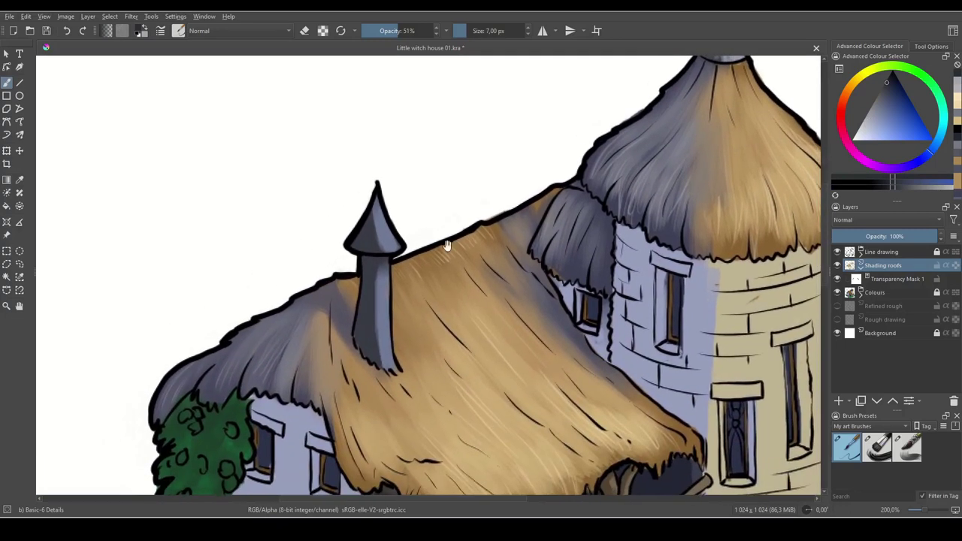
drag(446, 245, 472, 261)
ctrl+click(426, 252)
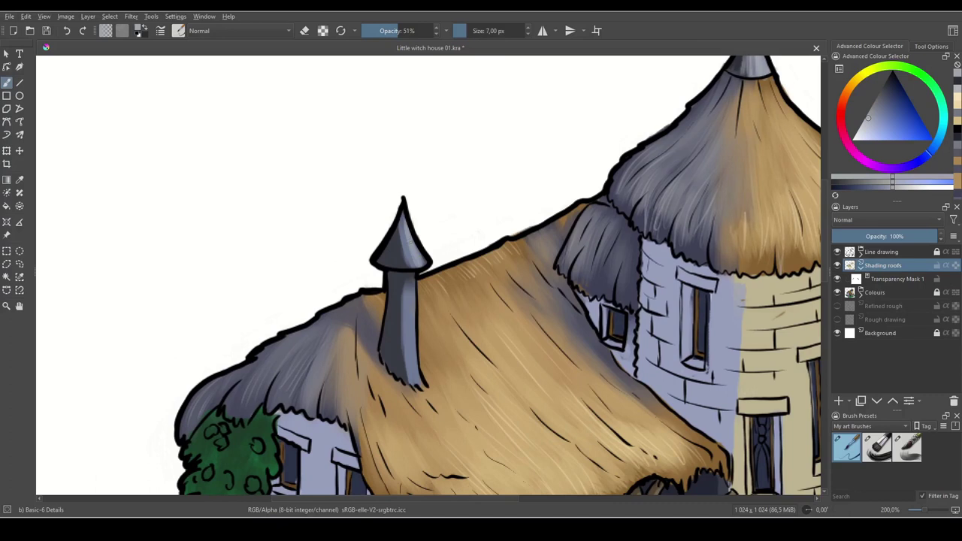
ctrl+click(395, 258)
mouse_move(410, 255)
mouse_down()
mouse_move(413, 264)
mouse_move(406, 257)
mouse_up()
drag(403, 217, 407, 262)
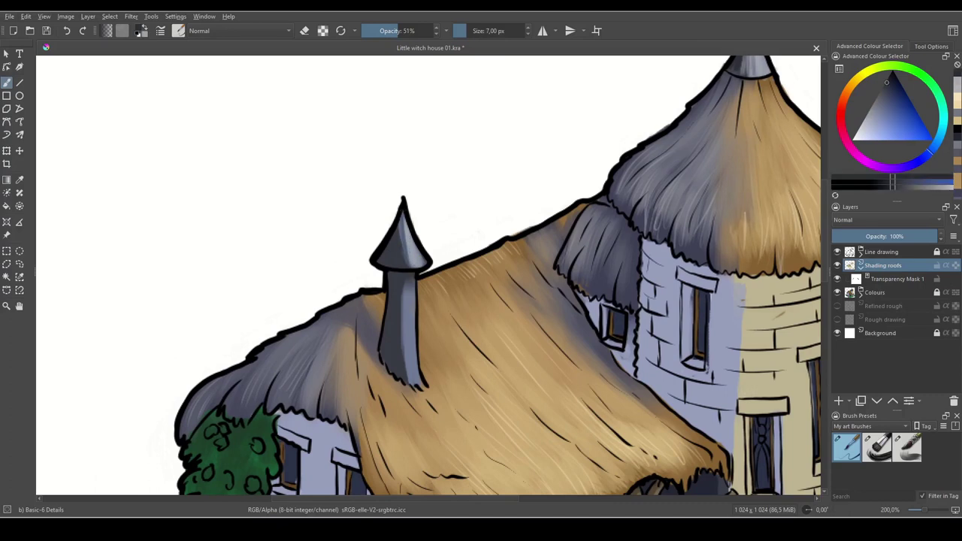
ctrl+click(401, 238)
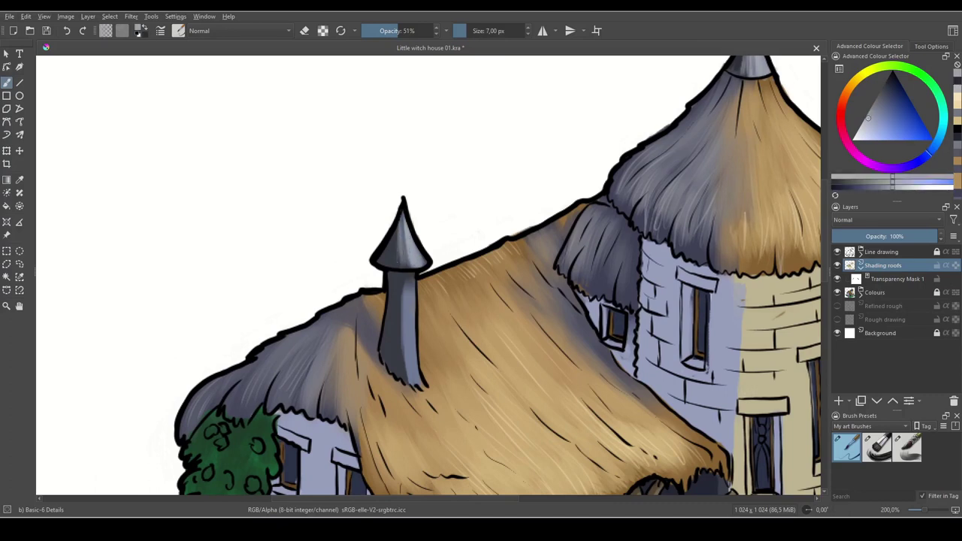
drag(403, 230, 413, 265)
drag(403, 223, 413, 322)
mouse_move(411, 289)
mouse_down()
mouse_move(409, 324)
mouse_move(428, 285)
mouse_up()
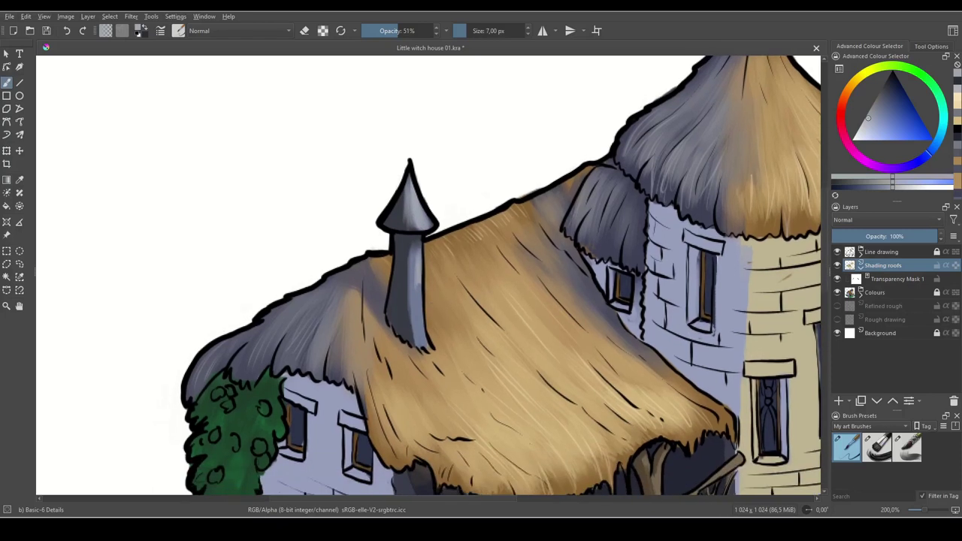
- Paint white on the Shading roofs transparency mask along the chimney shaft's right side, and make the Shading roofs layer active again
click(860, 280)
click(867, 267)
click(866, 277)
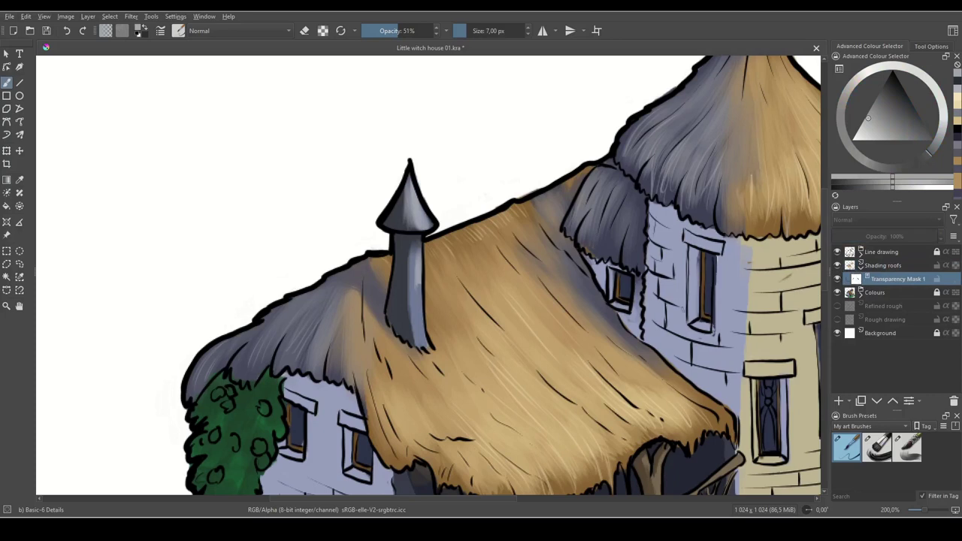
key(d)
key(x)
drag(417, 291, 420, 328)
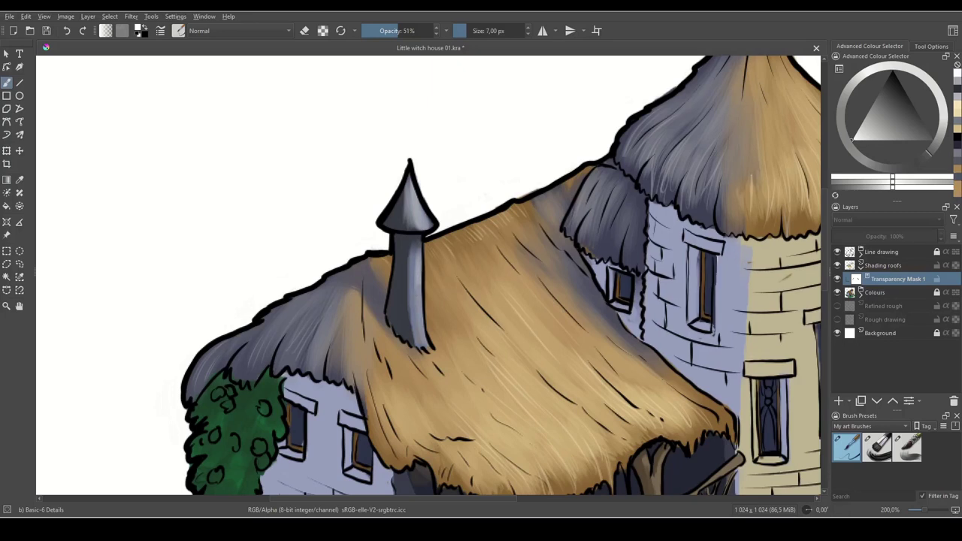
click(870, 270)
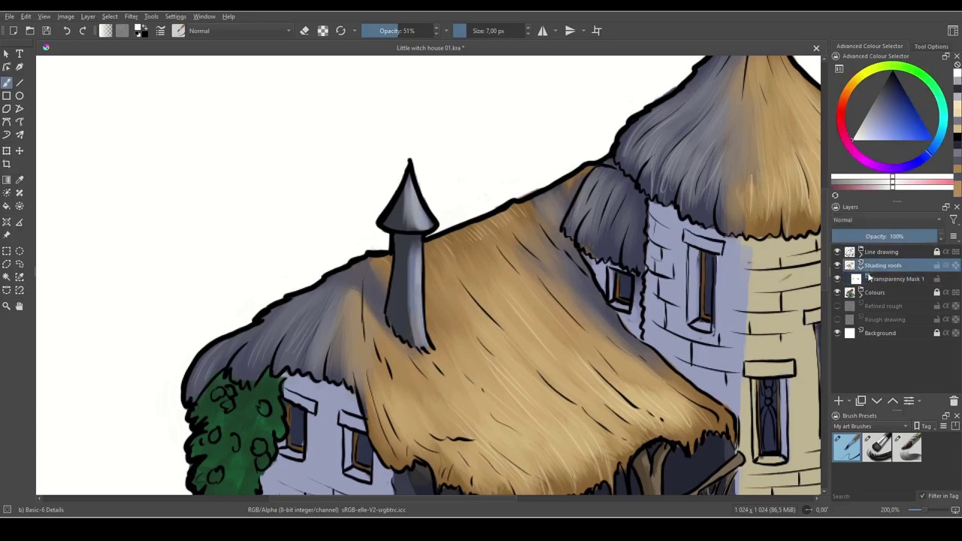
- Paint a brighter whitish-blue highlight down the right side of the chimney shaft
drag(419, 269, 413, 334)
ctrl+click(418, 278)
drag(419, 265, 412, 324)
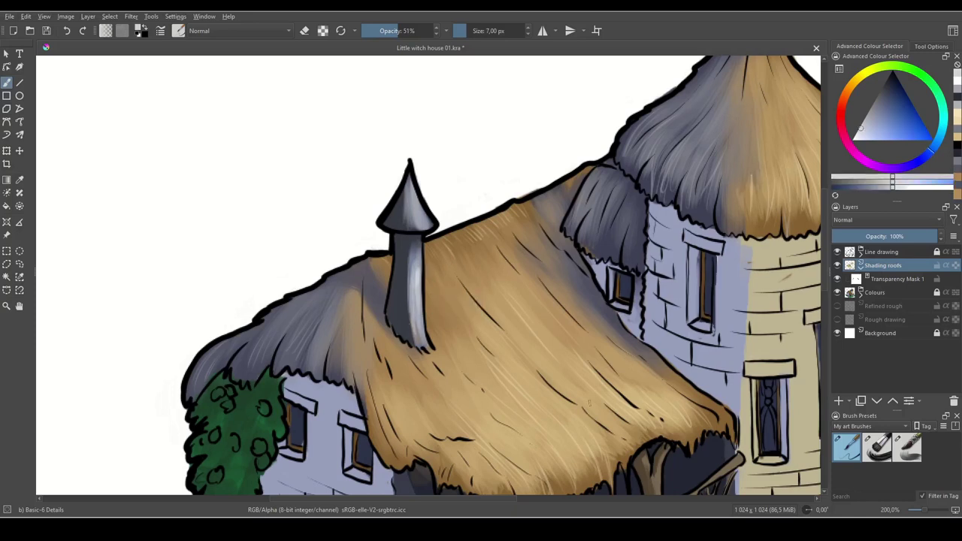
- Add a new paint layer directly above Shading roofs, keeping its default name
drag(498, 364, 352, 347)
drag(594, 258, 369, 394)
drag(602, 385, 691, 153)
drag(454, 351, 679, 371)
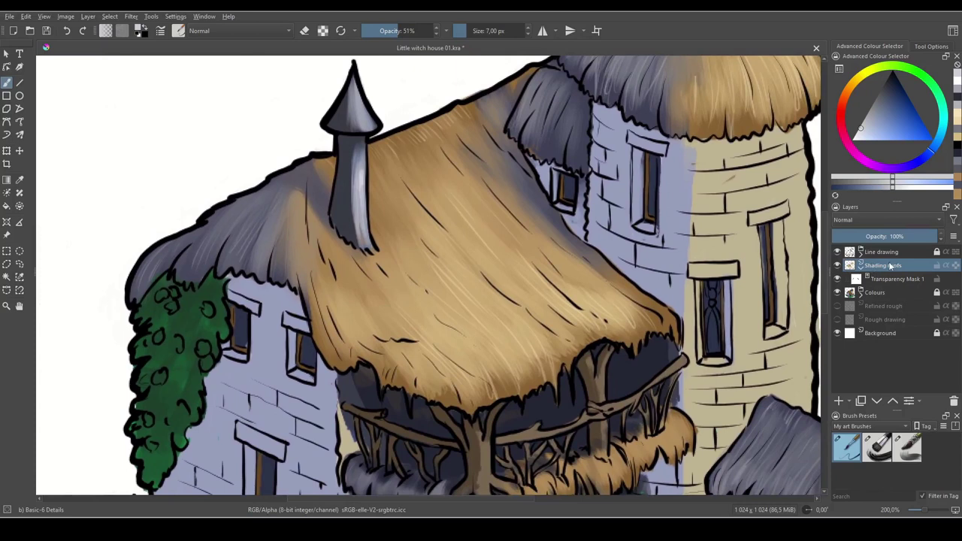
drag(657, 241, 612, 313)
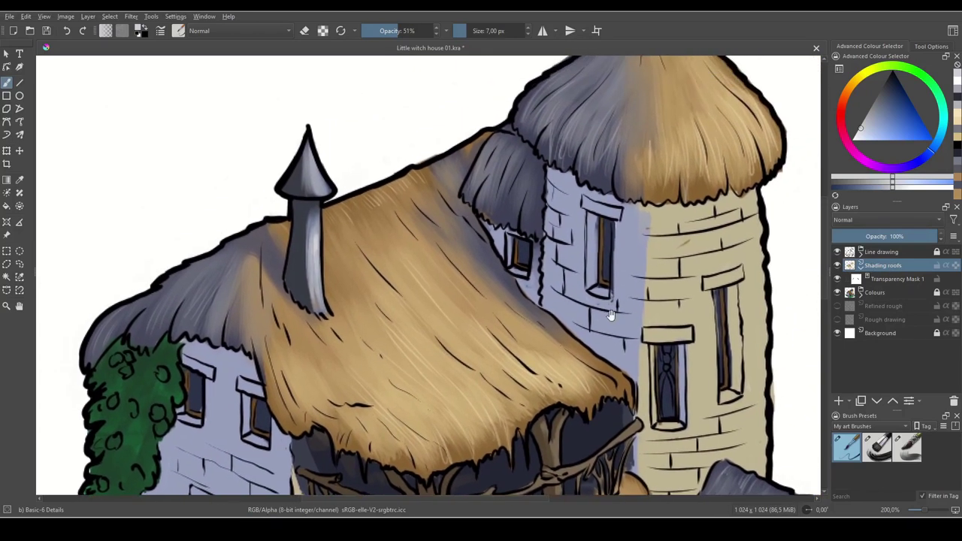
click(840, 403)
double_click(883, 267)
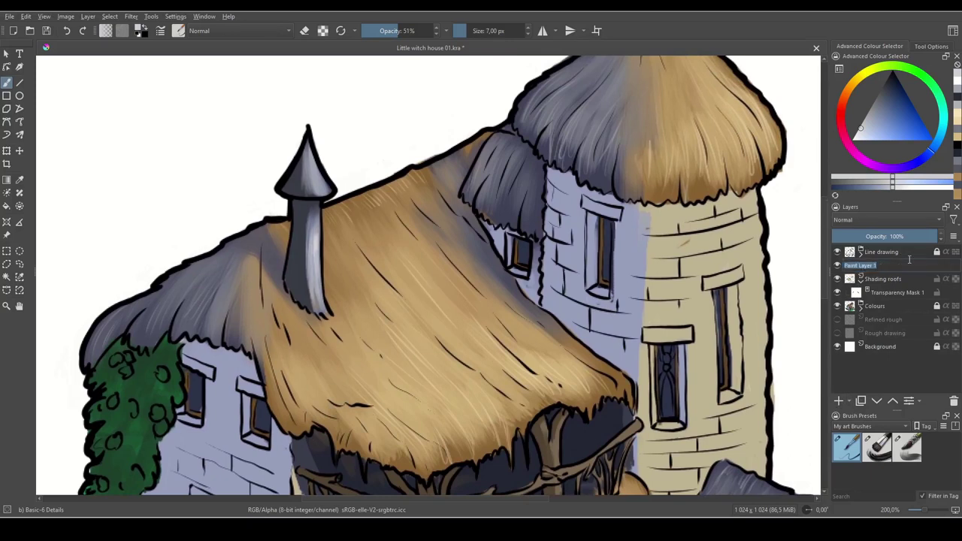
key(Return)
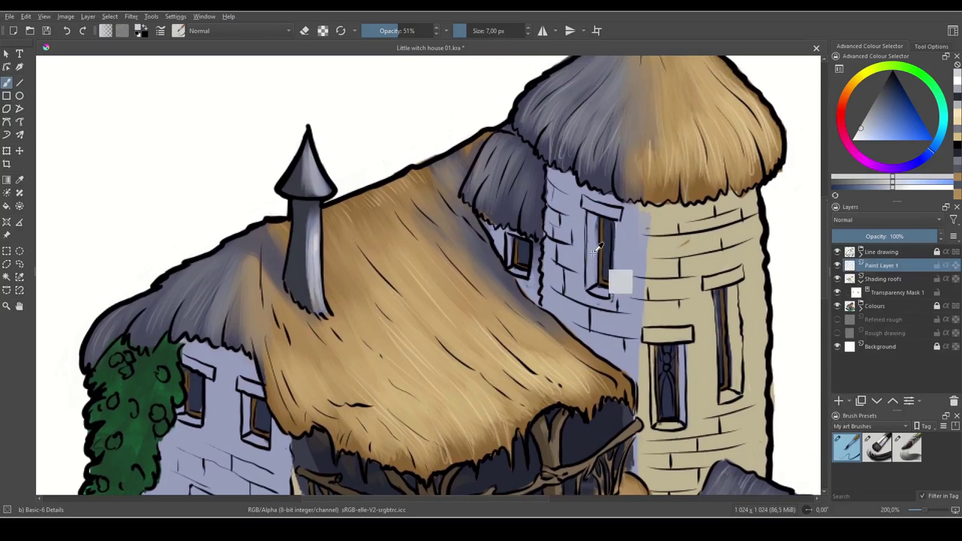
- Shade the recesses of the tower's shaded-side windows with a darker version of the blue wall colour, enlarging the brush to 11 px
ctrl+click(594, 257)
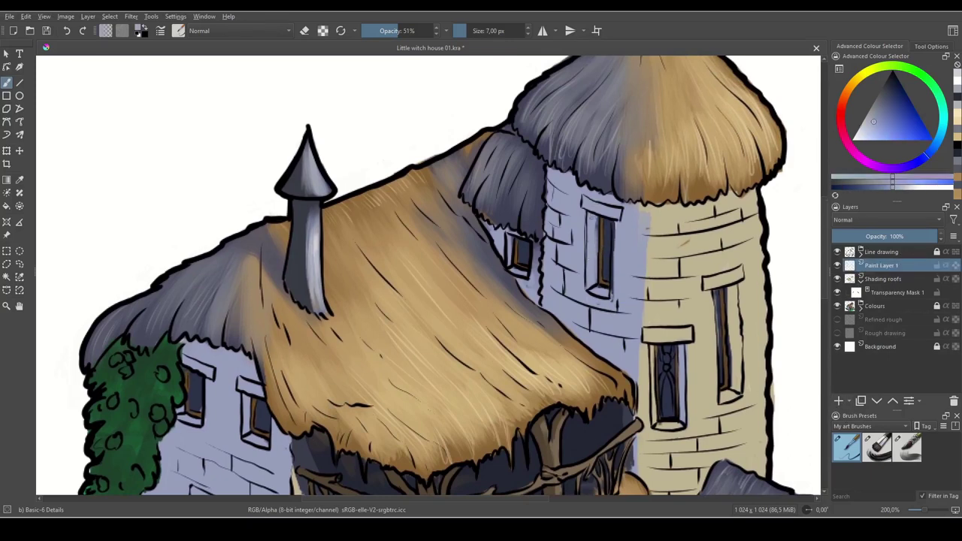
click(884, 106)
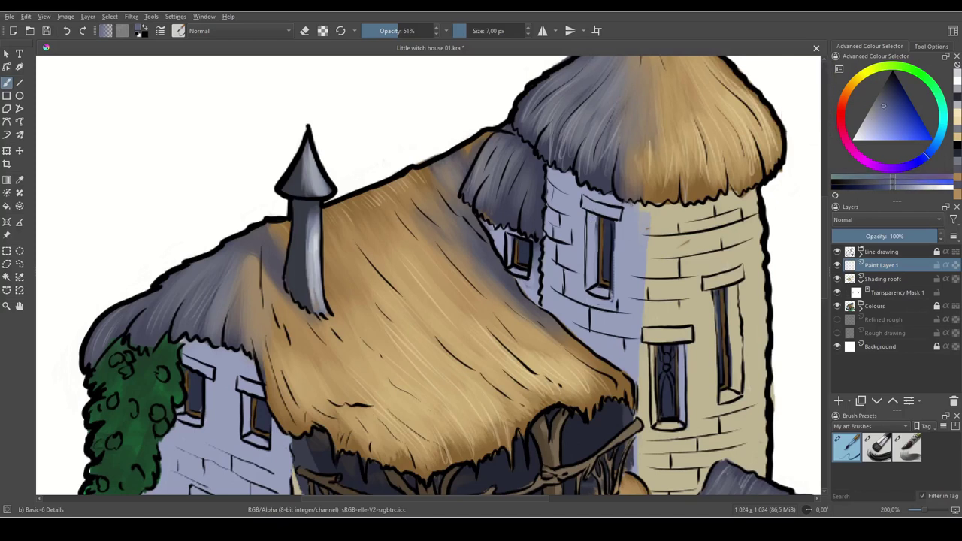
click(883, 103)
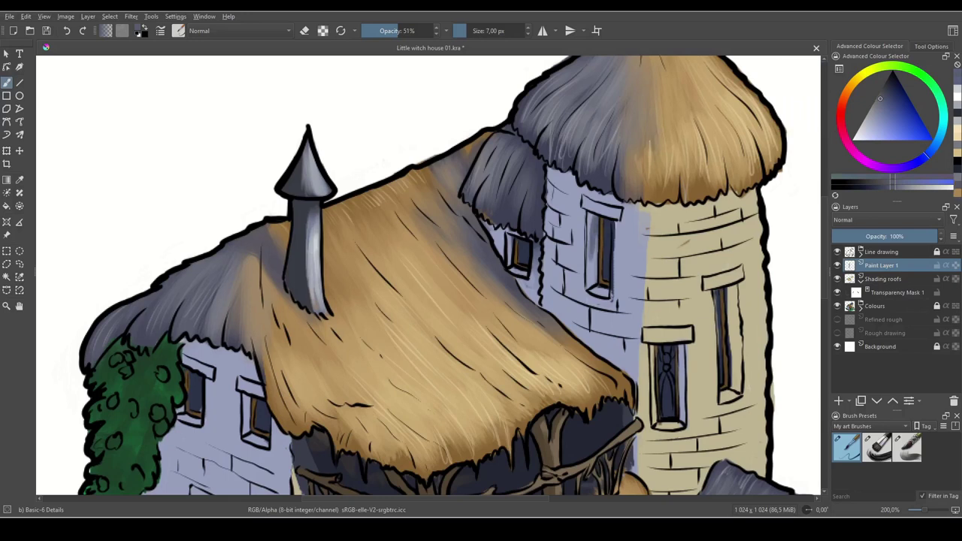
key(bracketright)
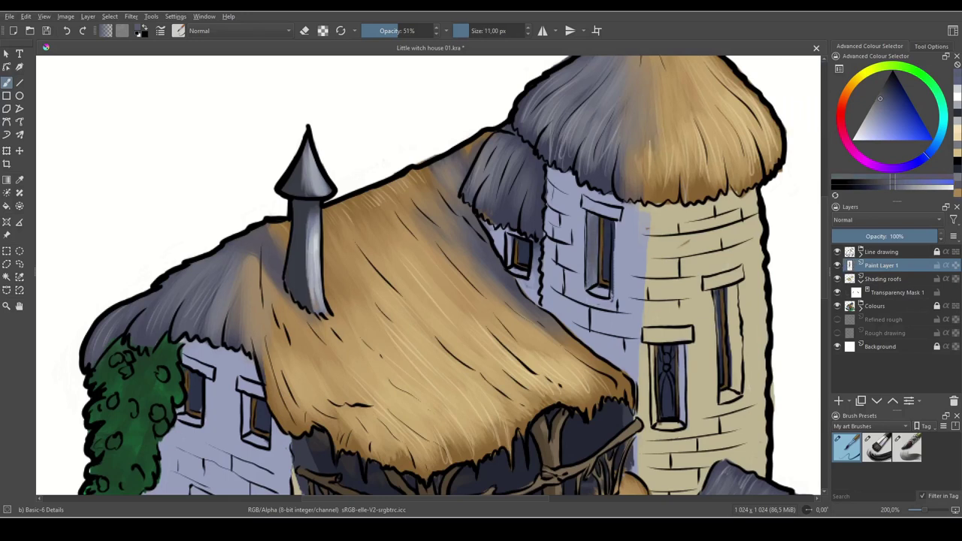
drag(511, 236, 510, 259)
- Shade the recesses of the two upper windows in the left wall with the dark slate blue
drag(575, 272, 683, 218)
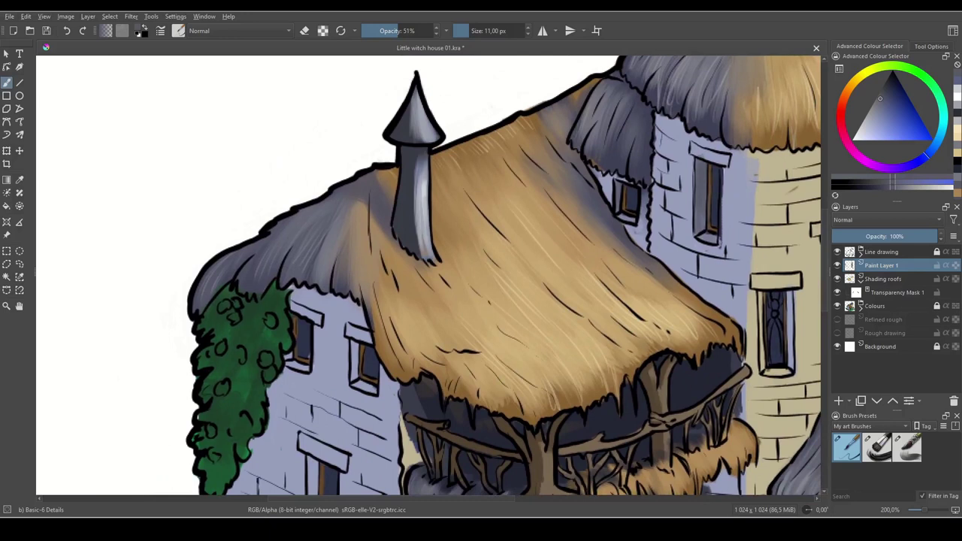
ctrl+click(706, 159)
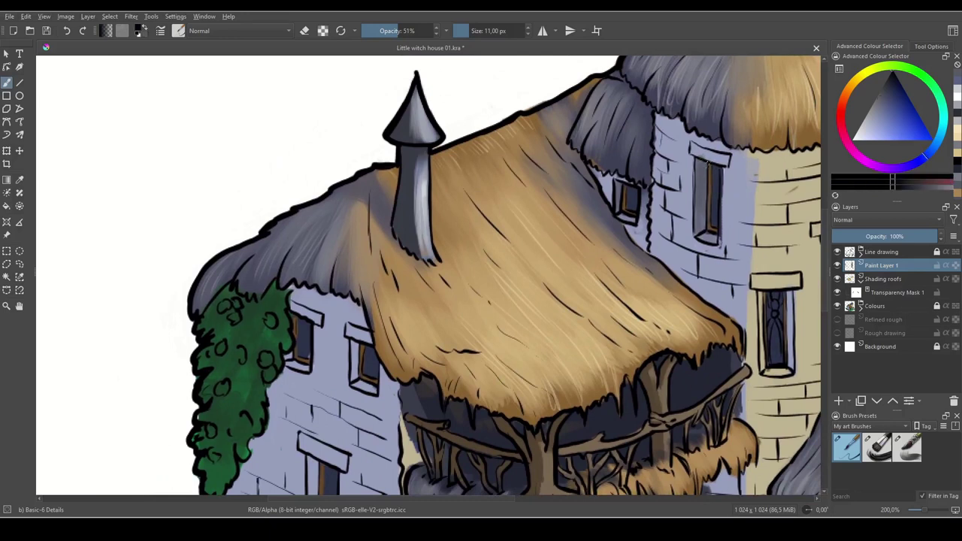
ctrl+click(714, 151)
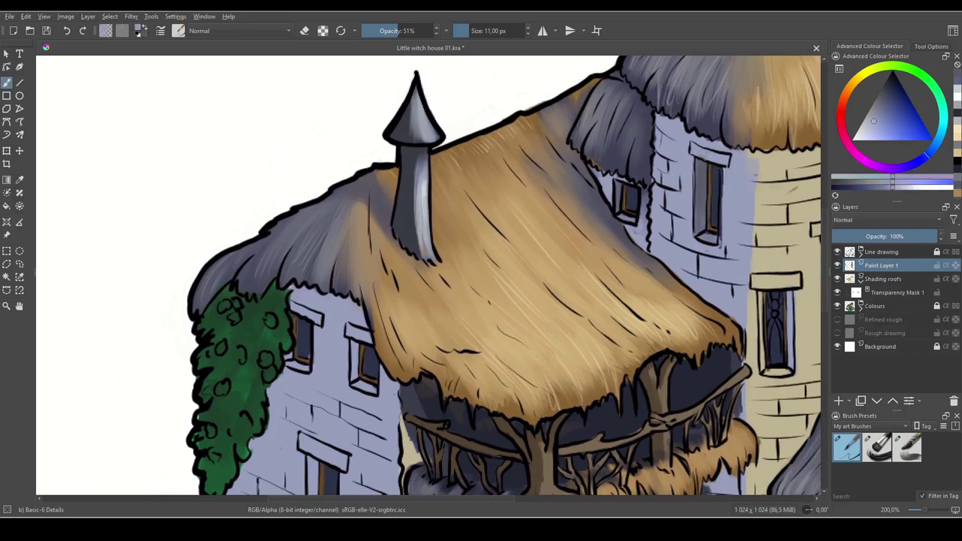
drag(436, 351, 507, 236)
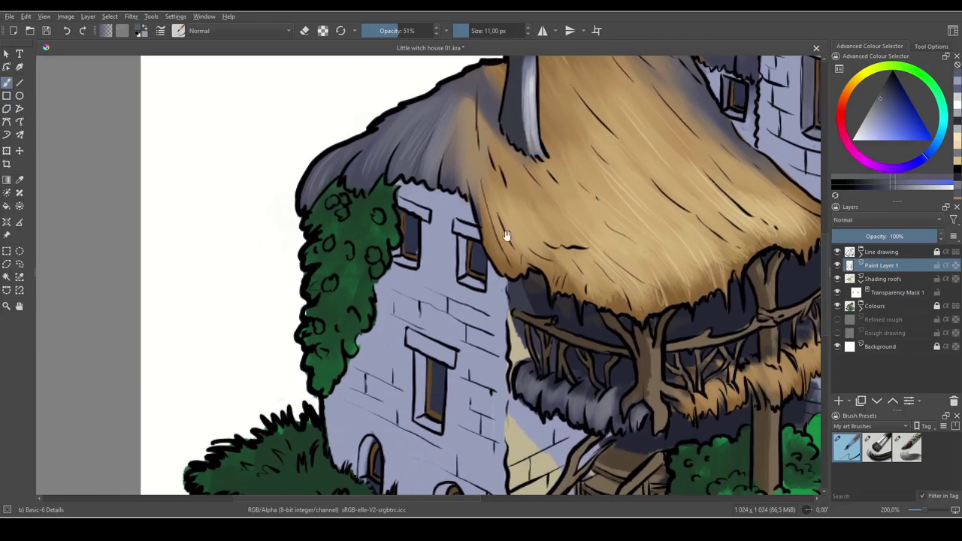
drag(398, 260, 417, 264)
mouse_move(462, 239)
mouse_down()
mouse_move(466, 276)
mouse_move(485, 286)
mouse_up()
- Shade the recesses of the left wall's tall middle window and its two arched lower windows with slate blue
drag(514, 316, 556, 213)
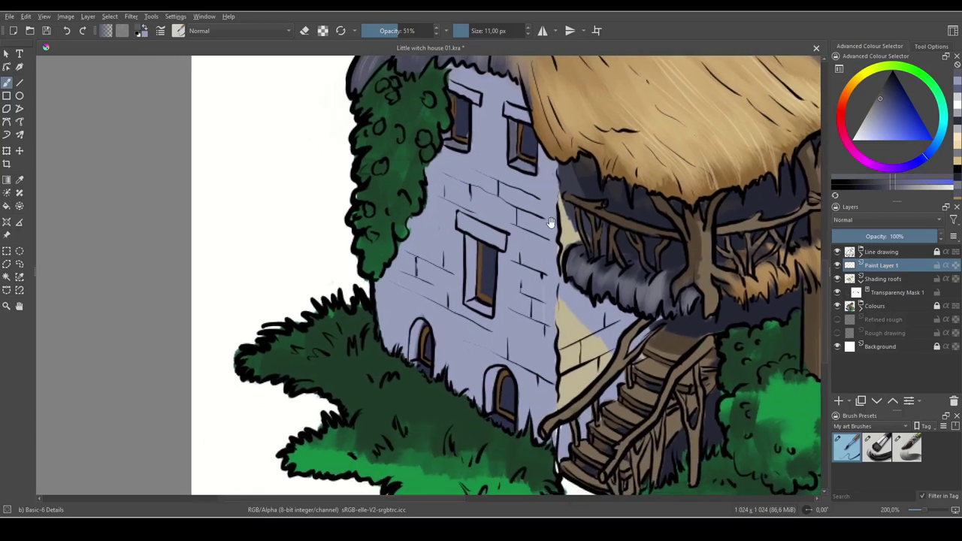
mouse_move(464, 241)
mouse_down()
mouse_move(467, 300)
mouse_move(492, 317)
mouse_move(561, 282)
mouse_up()
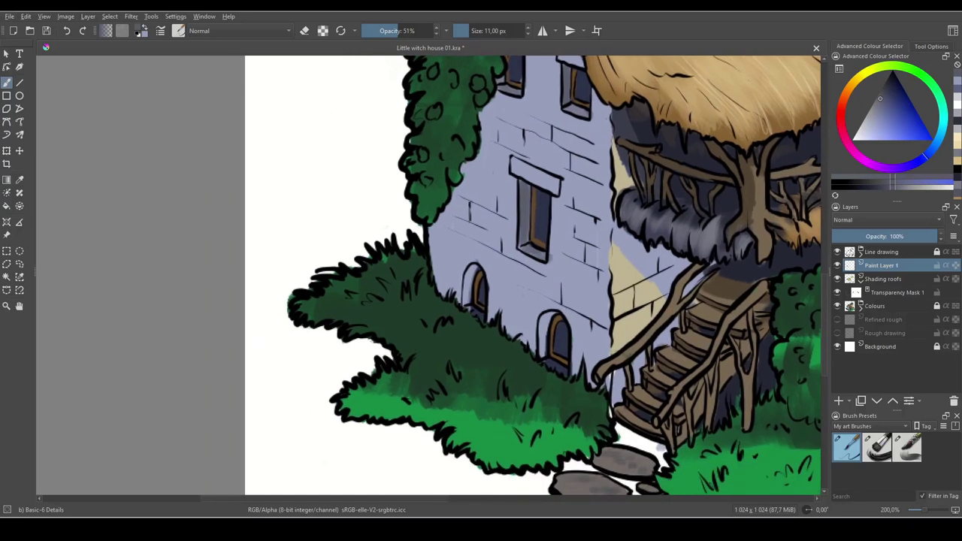
drag(476, 265, 465, 304)
drag(550, 310, 542, 356)
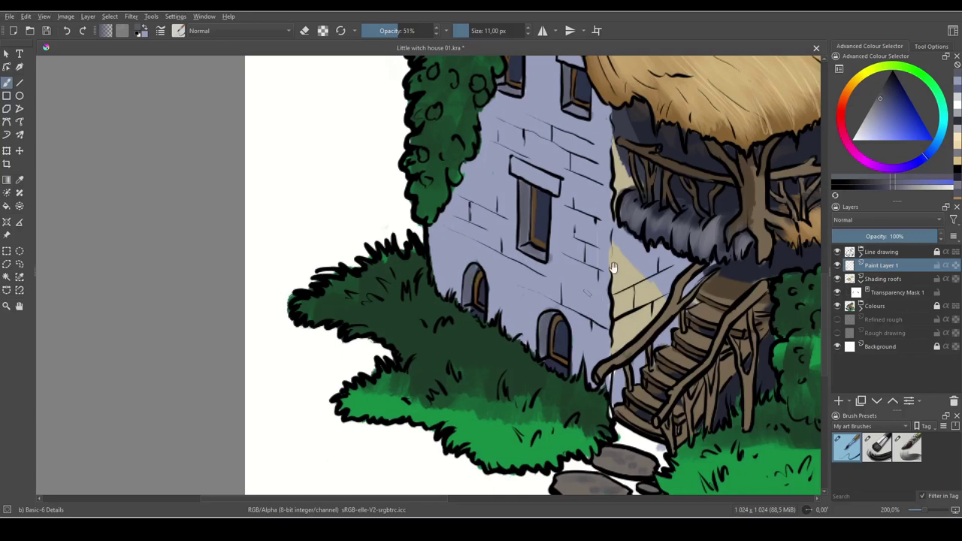
- Choose a darker navy and deepen the shadows in the recesses of the left wall's windows and the shaded tower windows
drag(614, 270, 576, 308)
drag(882, 94, 886, 89)
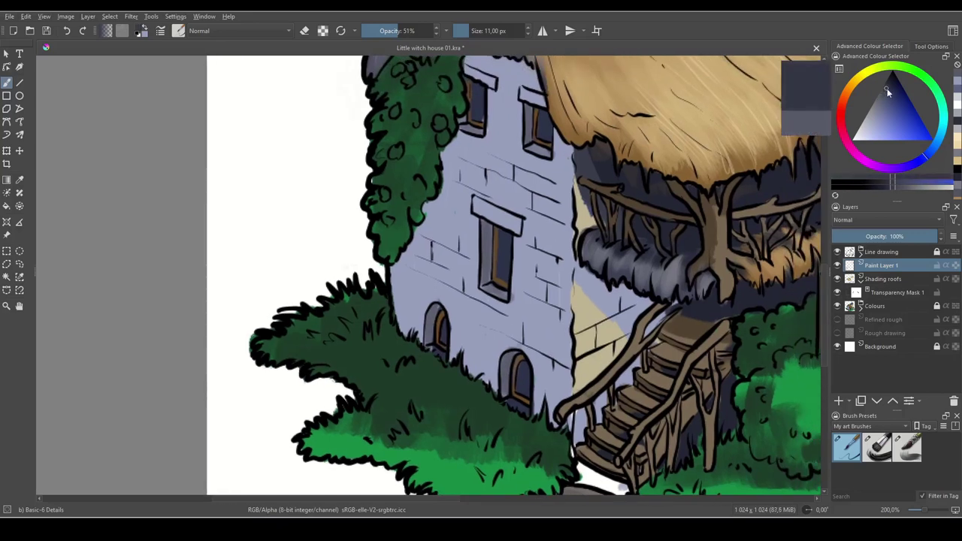
drag(436, 307, 429, 334)
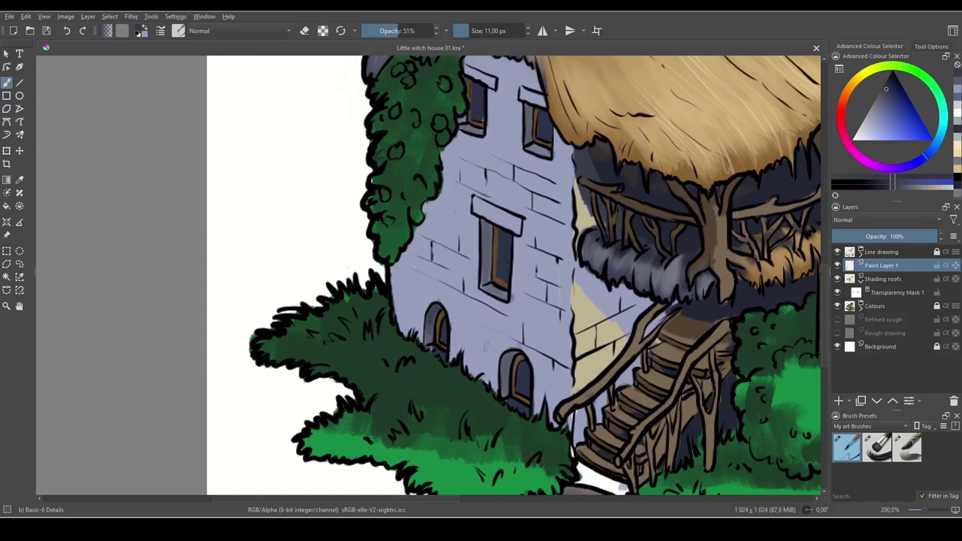
drag(515, 350, 501, 376)
drag(484, 223, 487, 248)
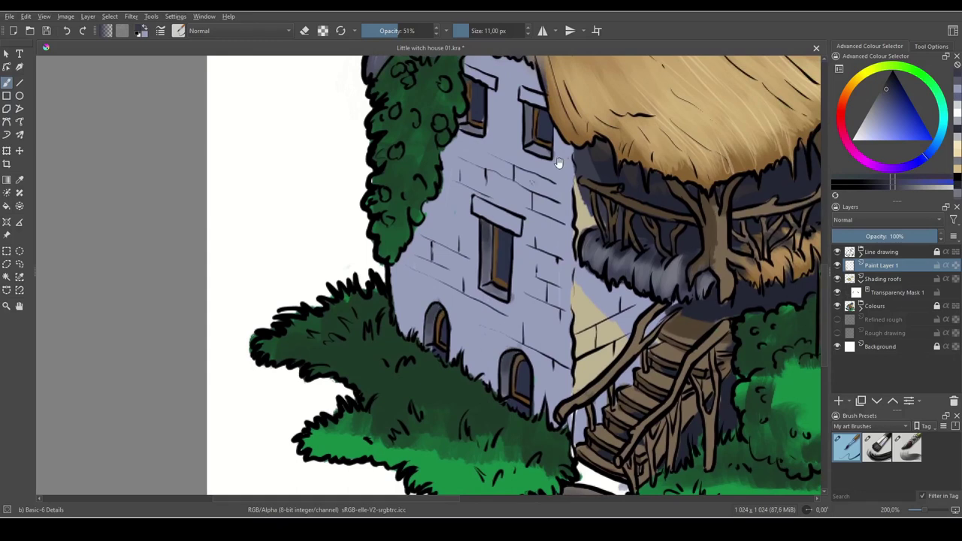
drag(558, 163, 557, 280)
drag(527, 221, 530, 237)
mouse_move(686, 326)
mouse_down()
mouse_move(565, 335)
mouse_move(278, 482)
mouse_up()
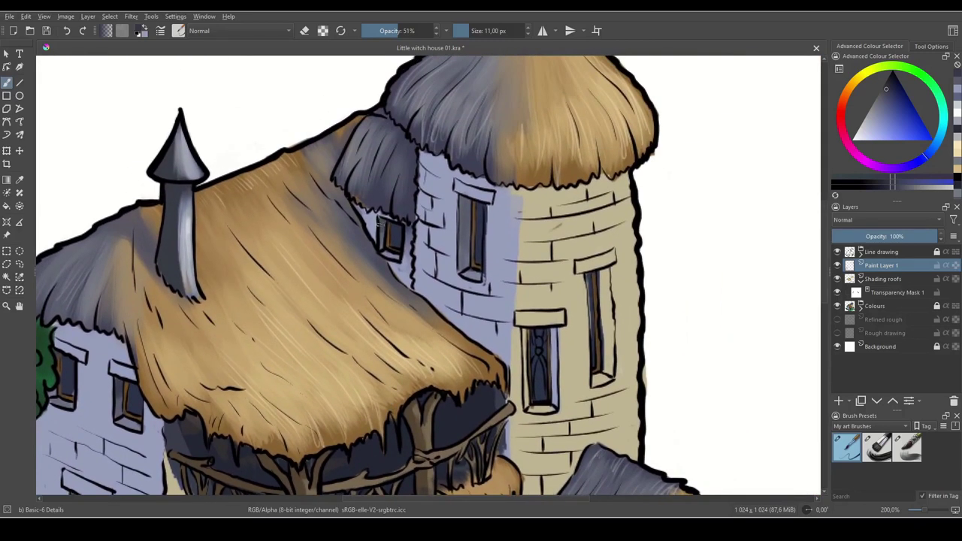
mouse_move(460, 197)
mouse_down()
mouse_move(466, 236)
mouse_move(458, 248)
mouse_up()
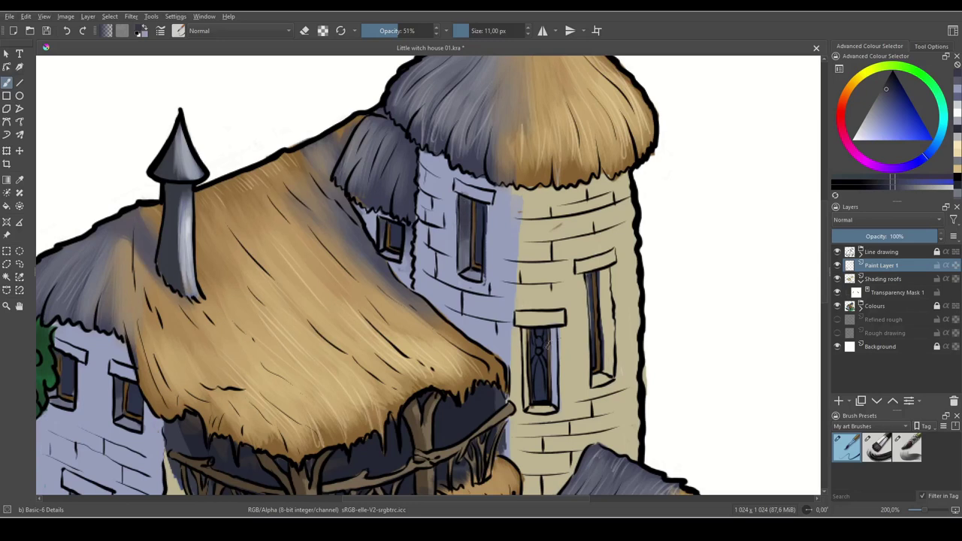
- Reduce the brush to 8 px and shade the ornate tower window's left reveal with a dark olive grey based on the beige wall
key(bracketleft)
key(bracketleft)
key(bracketleft)
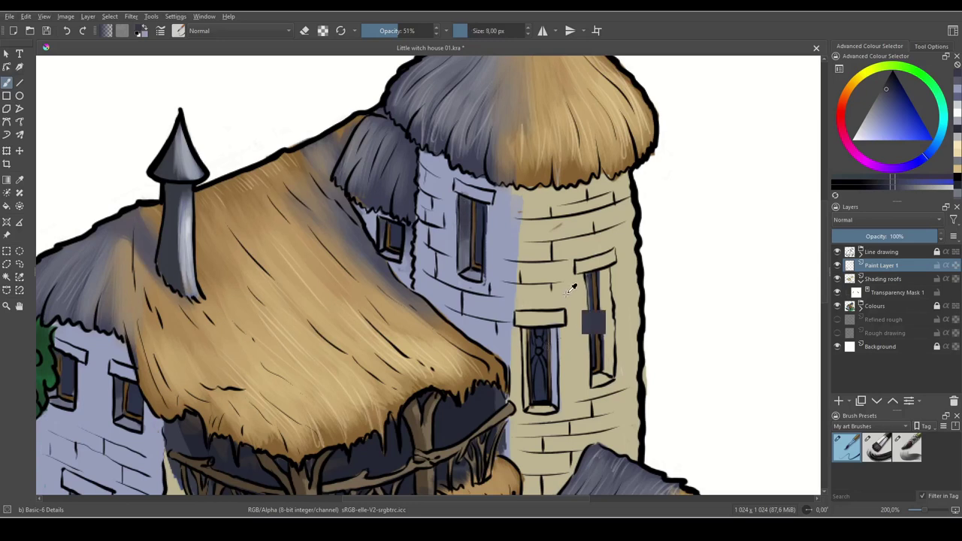
ctrl+click(566, 294)
drag(884, 109, 882, 102)
drag(526, 329, 525, 412)
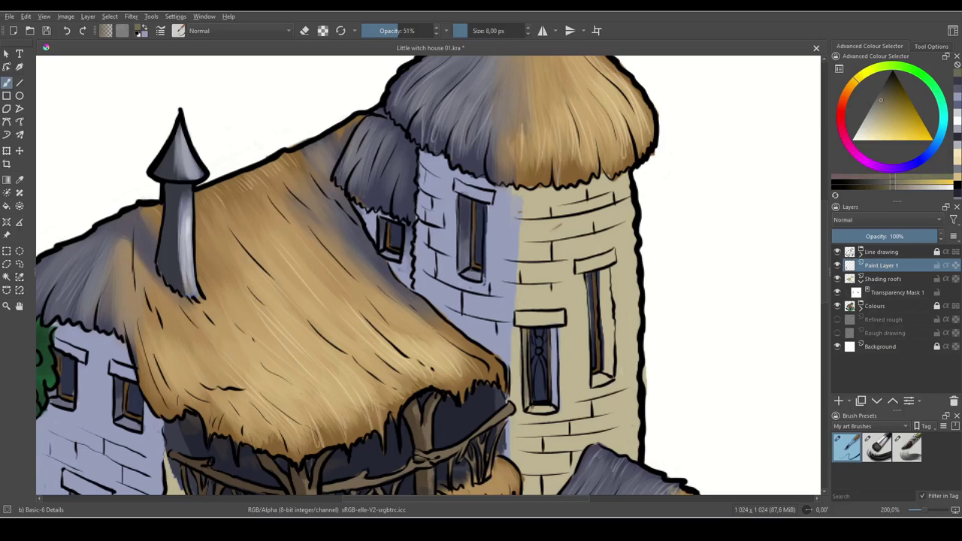
- Shade the ornate tower window's right reveal with dark navy sampled from the upper tower window
ctrl+click(555, 362)
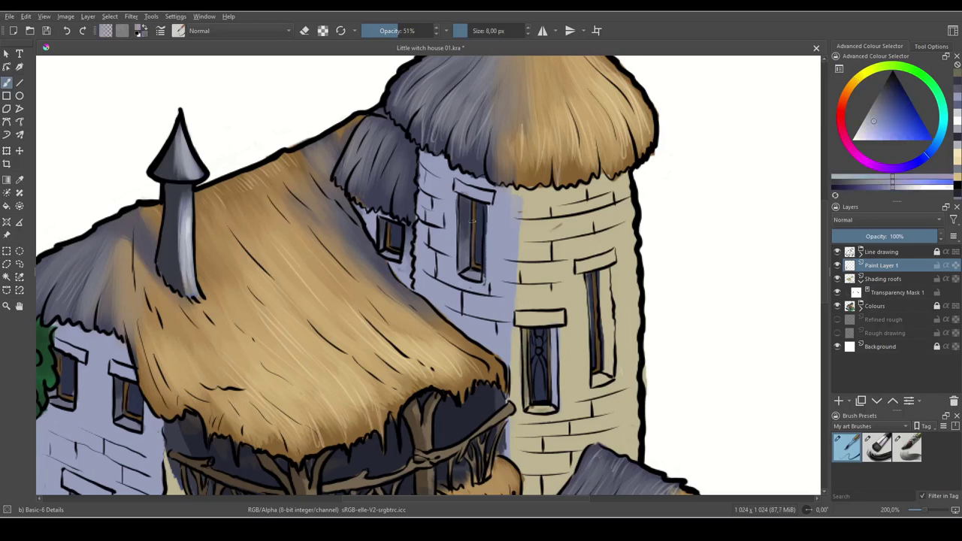
ctrl+click(484, 245)
drag(556, 333, 555, 407)
drag(555, 353, 554, 395)
- Shade the right reveal of the narrow window on the tower's sunlit side with dark navy, and tint its sill olive grey
drag(606, 270, 607, 320)
drag(603, 272, 604, 301)
drag(607, 285, 609, 368)
mouse_move(608, 269)
mouse_down()
mouse_move(610, 380)
mouse_move(606, 373)
mouse_up()
drag(611, 320, 611, 371)
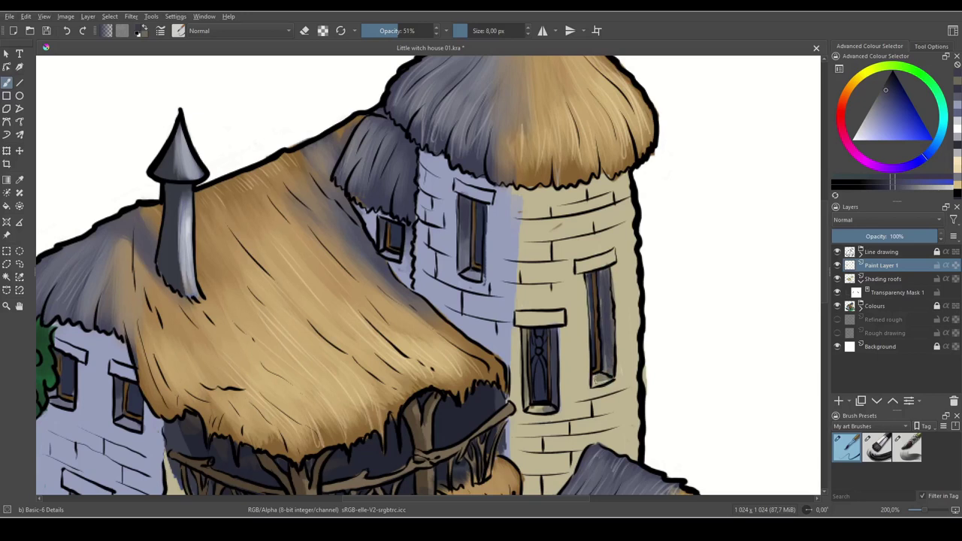
ctrl+click(601, 380)
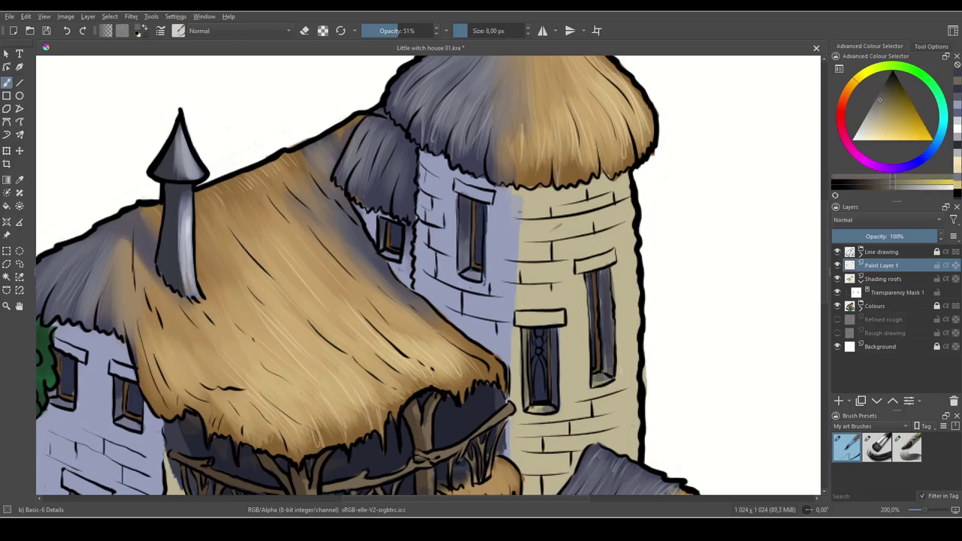
ctrl+click(601, 373)
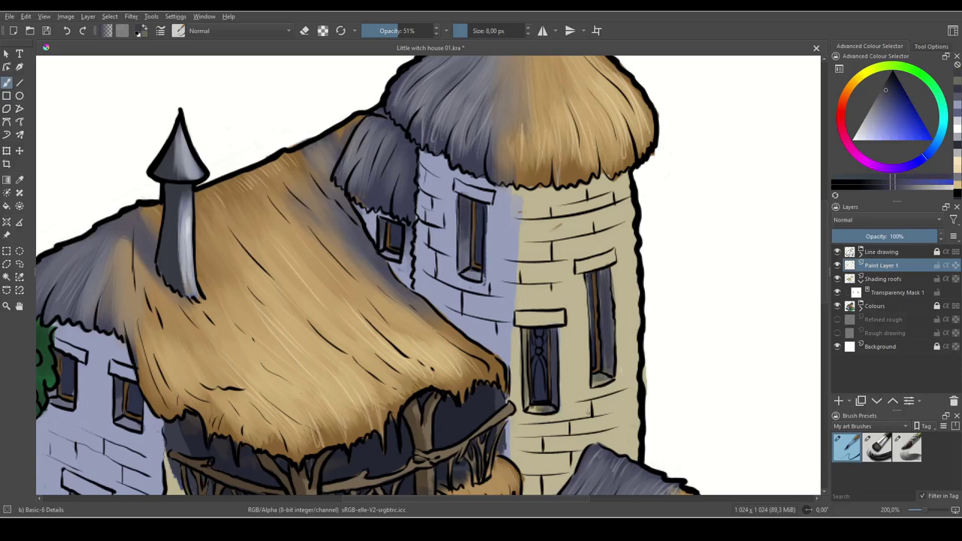
- Blend the tower wall's blue-to-beige boundary with sampled beige strokes, enlarging the brush to 22 px and lowering the opacity to 44%
drag(630, 424, 675, 374)
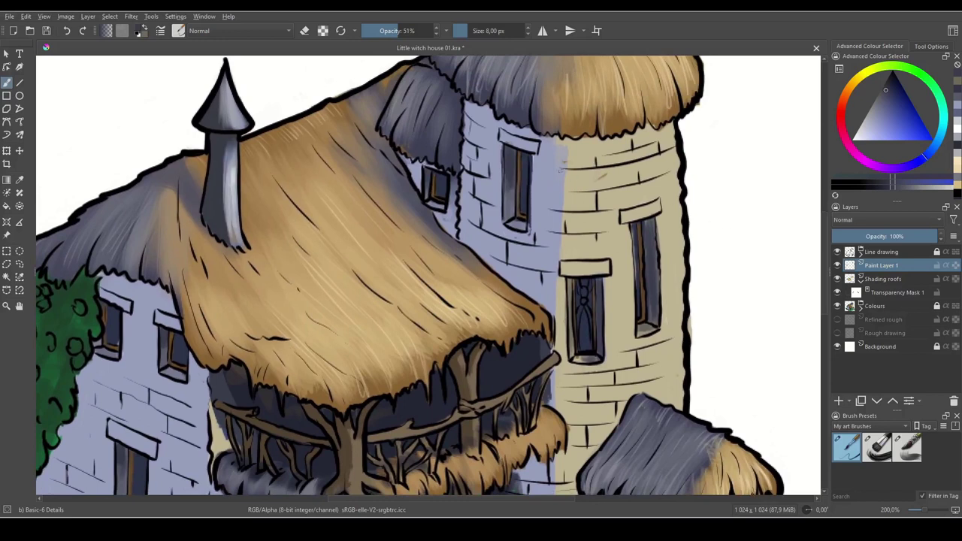
ctrl+click(581, 176)
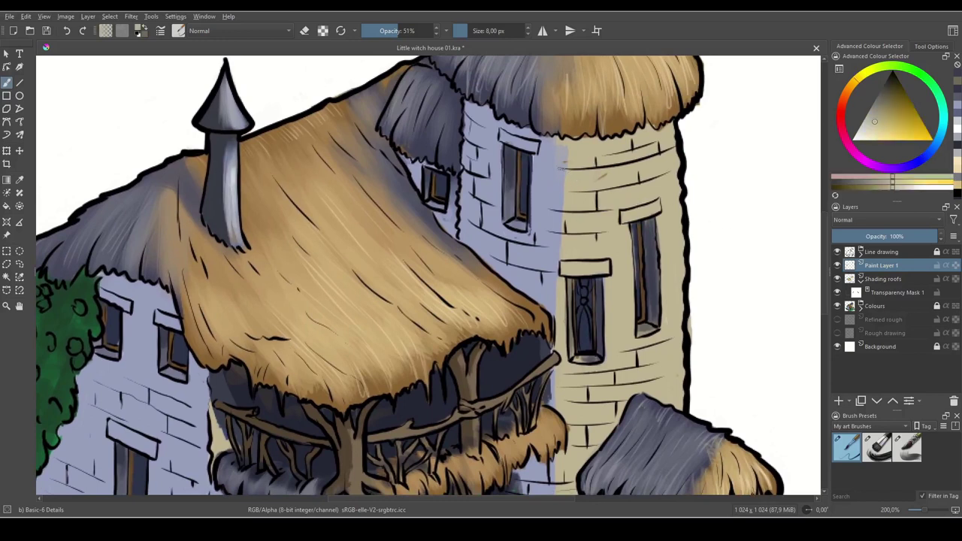
key(bracketright)
key(bracketright)
key(bracketright)
key(bracketright)
key(bracketright)
key(bracketright)
key(bracketright)
key(bracketright)
key(bracketright)
key(bracketright)
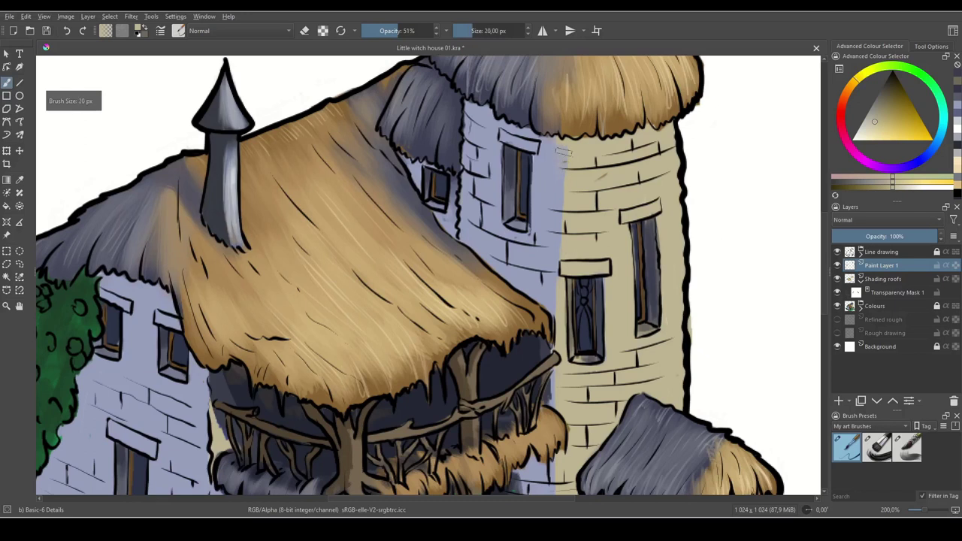
drag(562, 185, 557, 229)
drag(407, 31, 381, 30)
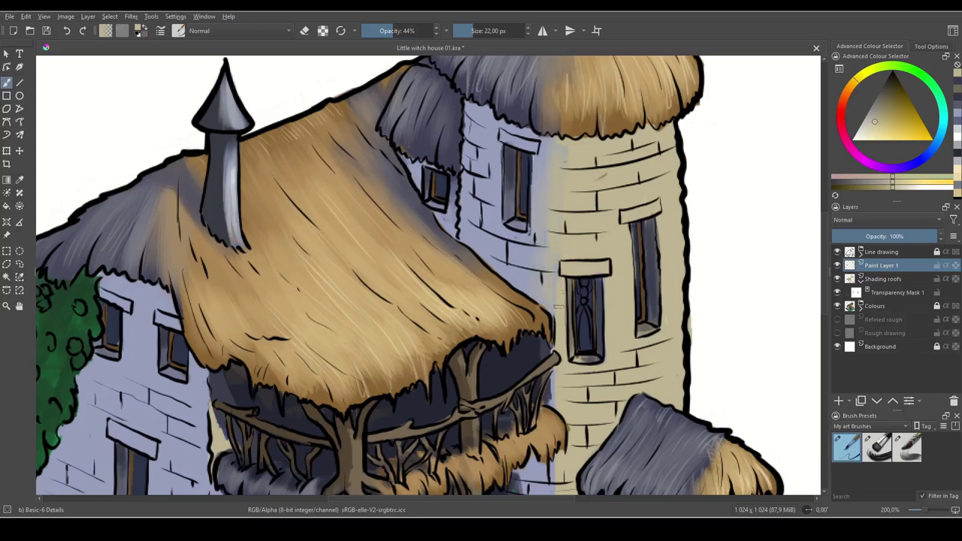
drag(623, 347, 616, 168)
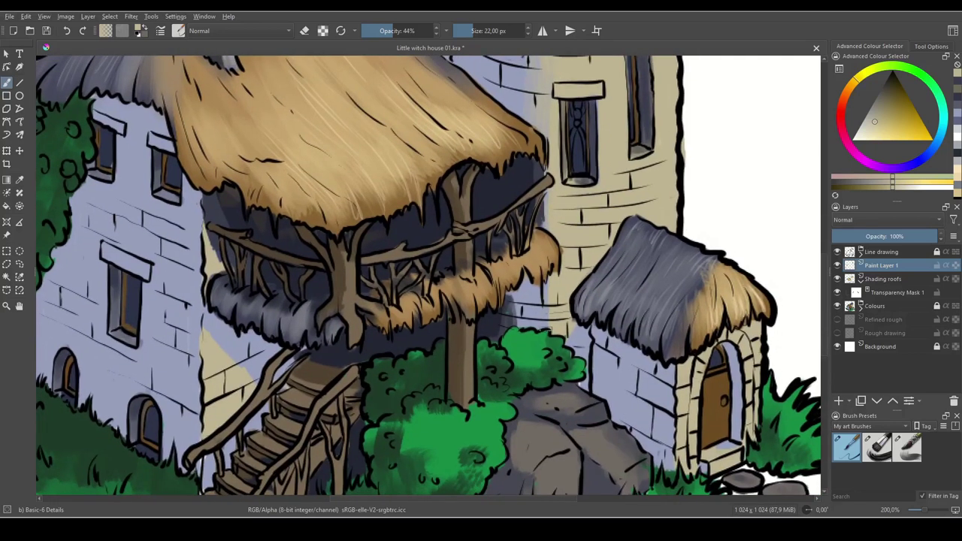
- Soften the blue-to-beige shadow edge on the main wall beside the stairs with sampled wall colour
drag(685, 333, 682, 333)
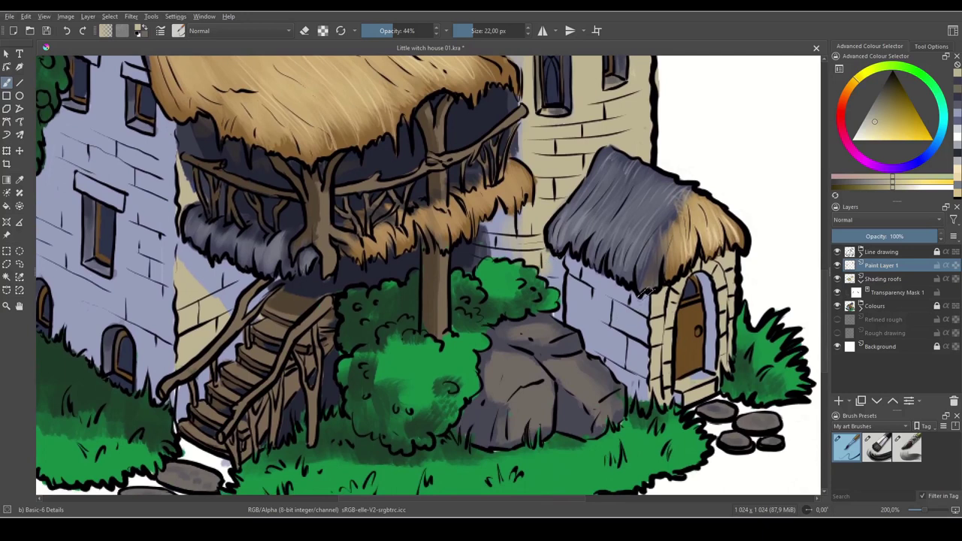
mouse_move(367, 323)
mouse_down()
mouse_move(382, 335)
mouse_move(541, 360)
mouse_up()
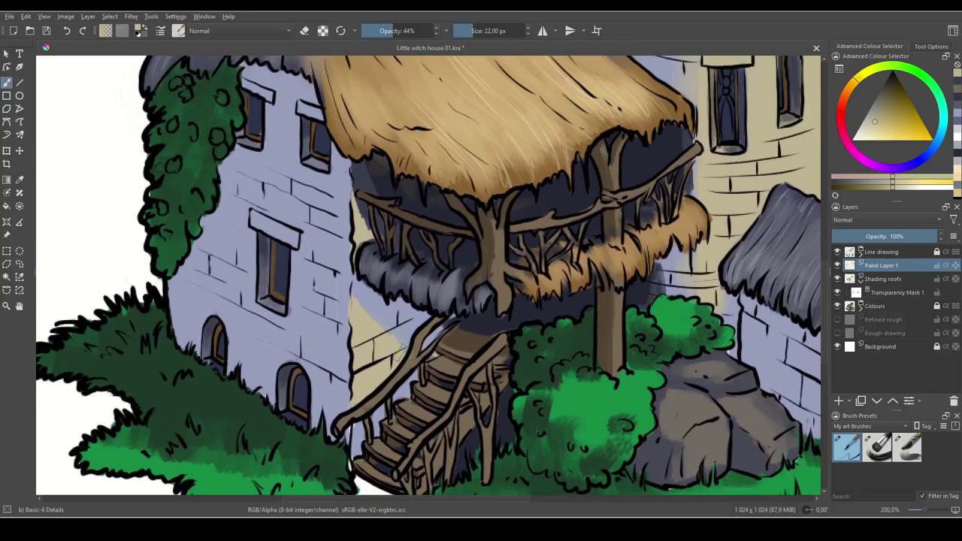
ctrl+click(412, 334)
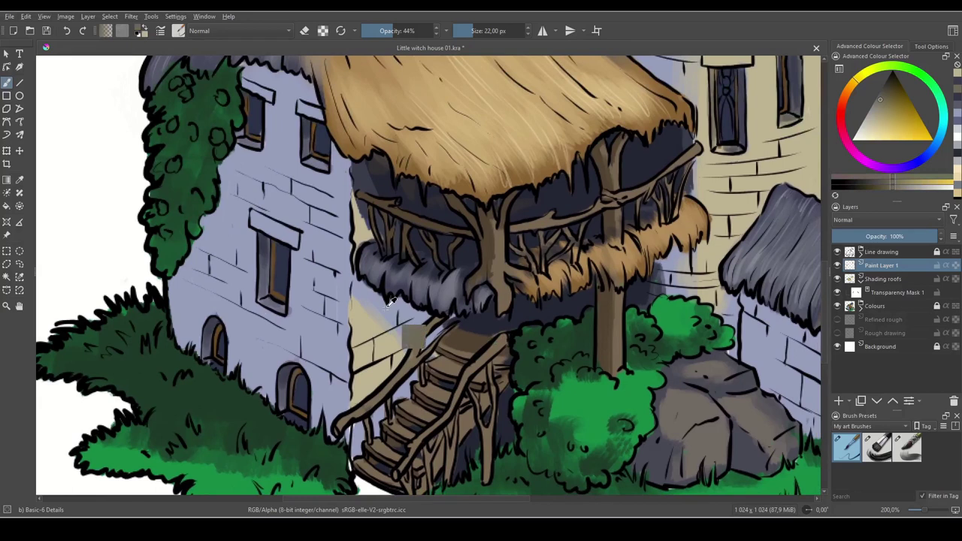
ctrl+click(404, 332)
drag(386, 317, 380, 322)
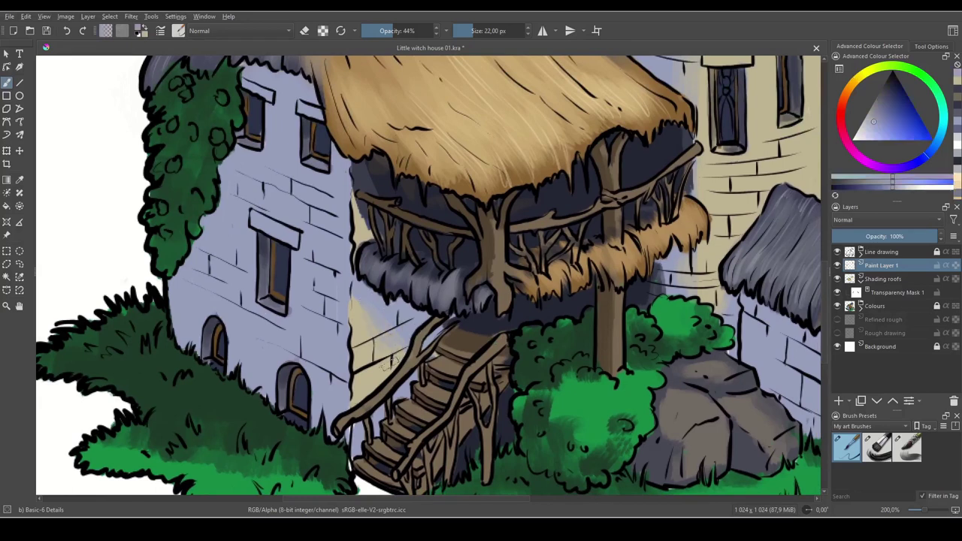
- Deepen the shadow on the wall beneath the balcony's grey thatch with sampled dark navy, blending it outward with sampled mid-tones
ctrl+click(485, 273)
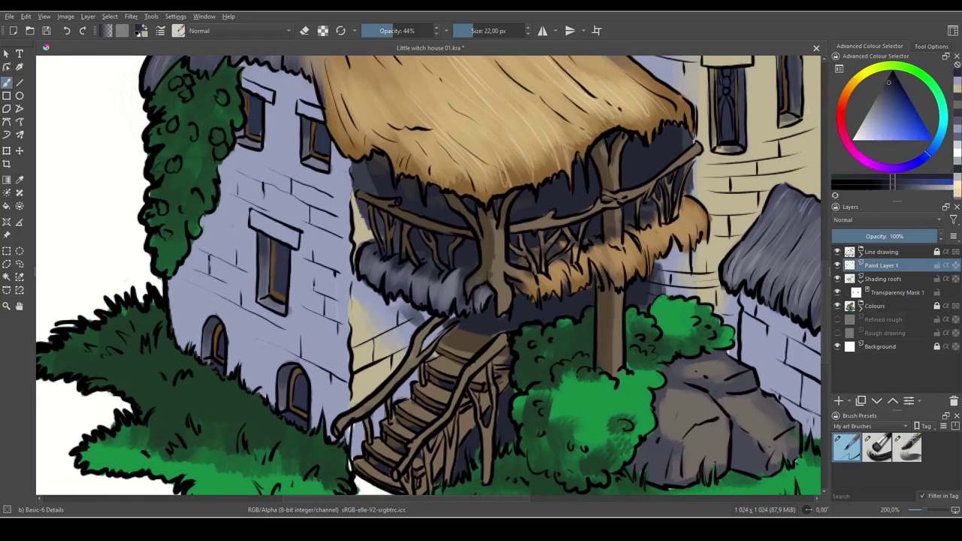
mouse_move(414, 304)
mouse_down()
mouse_move(360, 276)
mouse_move(413, 307)
mouse_move(407, 299)
mouse_move(417, 334)
mouse_move(391, 324)
mouse_move(412, 344)
mouse_move(416, 335)
mouse_move(393, 315)
mouse_move(360, 303)
mouse_move(427, 336)
mouse_move(378, 295)
mouse_move(382, 305)
mouse_move(365, 298)
mouse_move(392, 331)
mouse_up()
ctrl+click(392, 332)
ctrl+click(407, 313)
ctrl+click(376, 304)
ctrl+click(381, 300)
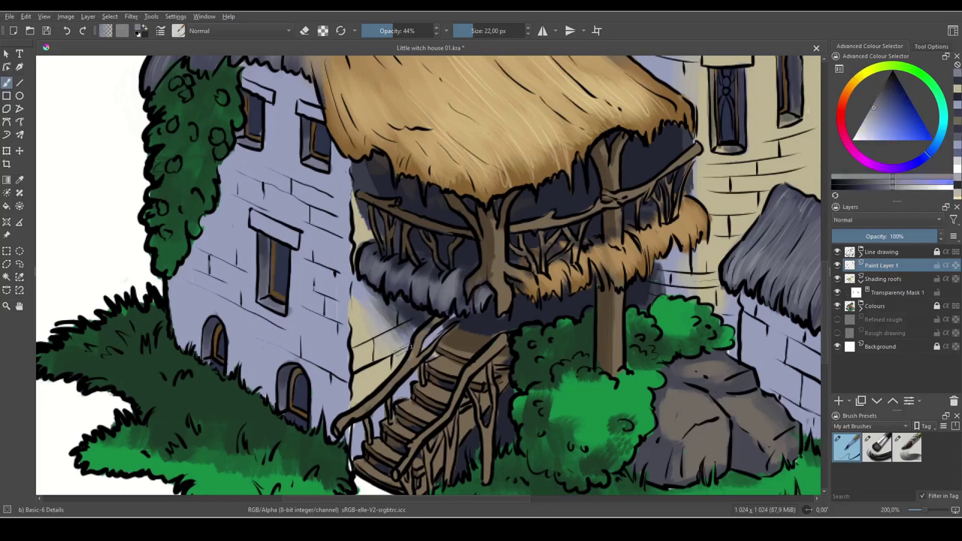
ctrl+click(432, 327)
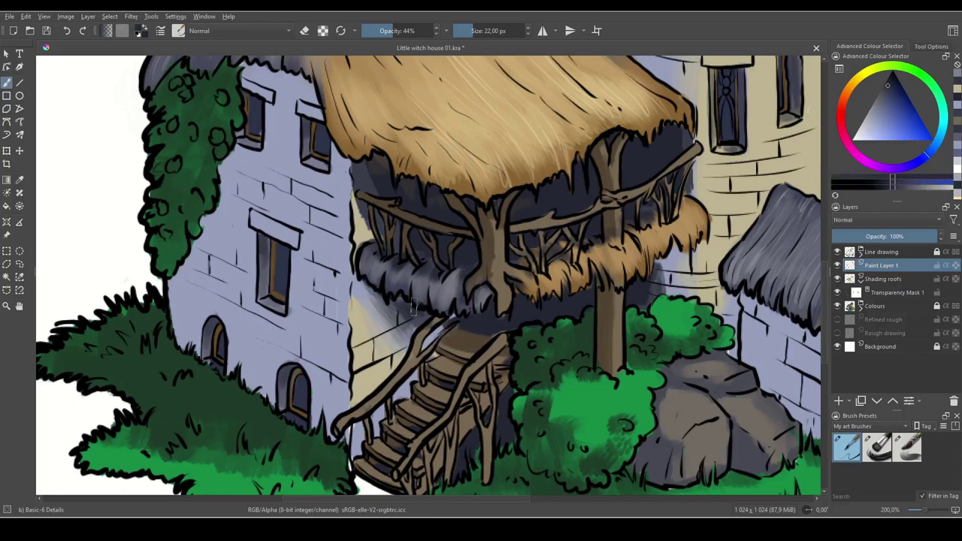
mouse_move(405, 310)
mouse_down()
mouse_move(395, 335)
mouse_move(385, 323)
mouse_up()
- Compare the whole house with Paint Layer 1 hidden and shown to check the wall shading
drag(404, 414, 497, 437)
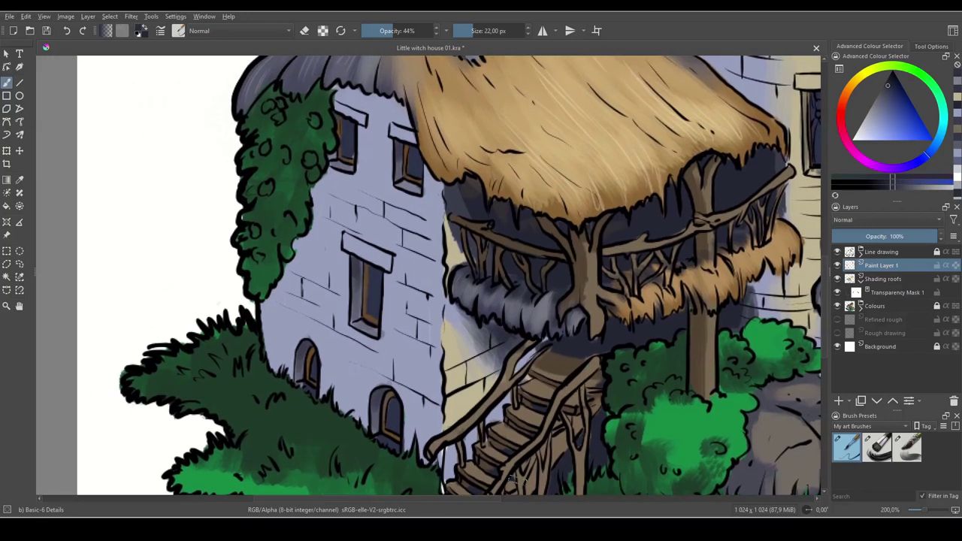
key(ctrl+minus)
key(ctrl+minus)
key(ctrl+minus)
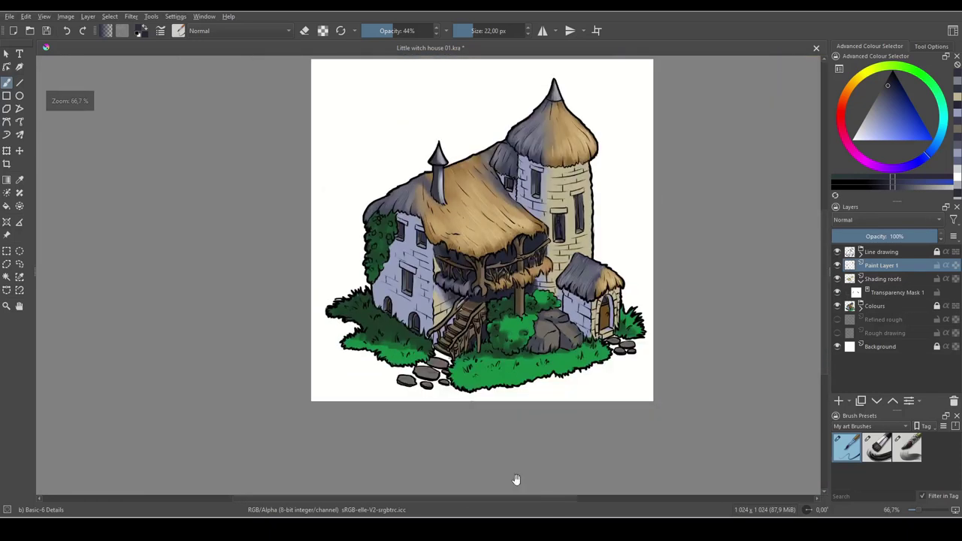
drag(636, 331, 615, 327)
click(839, 266)
click(839, 267)
click(840, 266)
click(839, 266)
click(838, 267)
click(839, 270)
click(839, 271)
click(839, 271)
click(839, 272)
click(839, 274)
- Shade the tower wall beneath the balcony's sunlit thatch with sampled dark navy, reducing the brush to 11 px
key(ctrl+plus)
key(ctrl+plus)
key(ctrl+plus)
key(ctrl+plus)
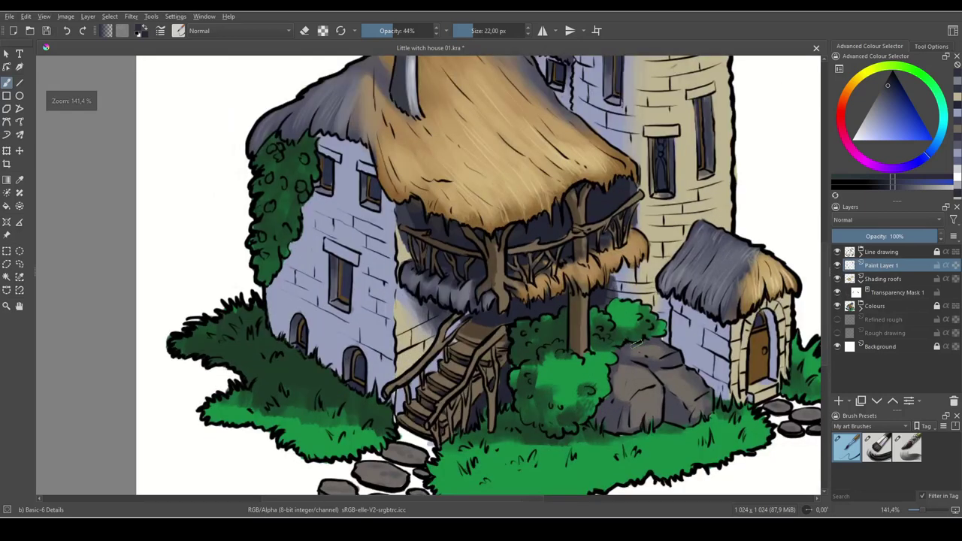
drag(718, 353, 412, 356)
ctrl+click(491, 291)
mouse_move(491, 280)
mouse_down()
mouse_move(492, 290)
mouse_move(515, 274)
mouse_up()
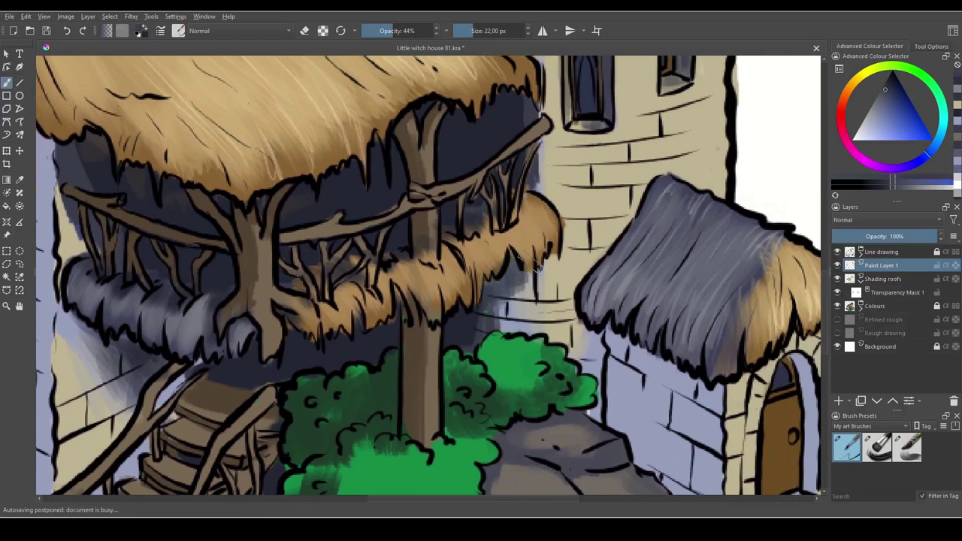
key(bracketleft)
key(bracketleft)
key(bracketleft)
key(bracketleft)
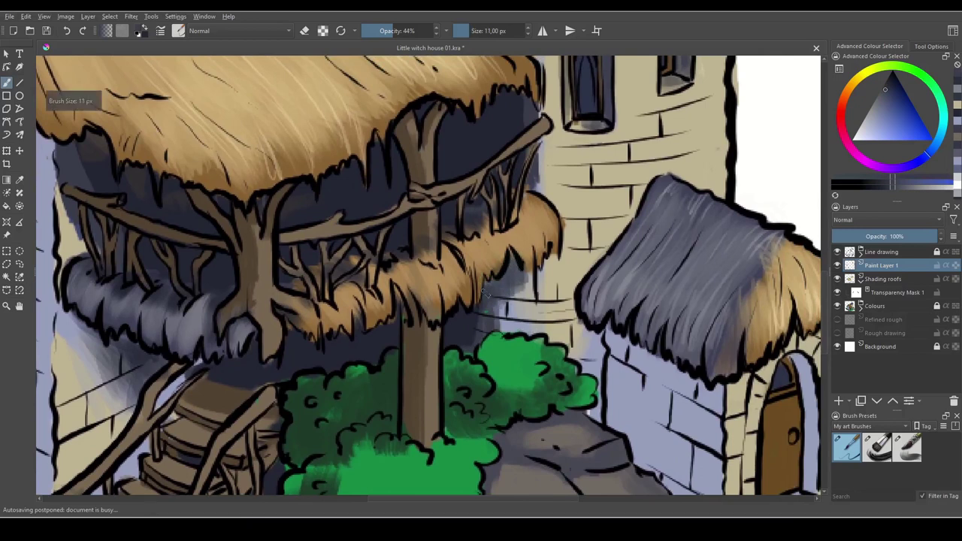
mouse_move(486, 297)
mouse_down()
mouse_move(499, 310)
mouse_move(551, 263)
mouse_move(545, 287)
mouse_move(499, 325)
mouse_up()
- Shade the small porch's blue side wall with dark navy under its thatched eaves and along its edge next to the tower
mouse_move(607, 360)
mouse_down()
mouse_move(608, 422)
mouse_move(607, 332)
mouse_move(611, 352)
mouse_up()
drag(681, 390, 569, 338)
mouse_move(497, 288)
mouse_down()
mouse_move(502, 301)
mouse_move(558, 312)
mouse_move(515, 297)
mouse_move(485, 311)
mouse_move(469, 278)
mouse_move(546, 322)
mouse_move(555, 341)
mouse_move(596, 355)
mouse_up()
mouse_move(566, 319)
mouse_down()
mouse_move(613, 344)
mouse_move(515, 301)
mouse_up()
mouse_move(504, 310)
mouse_down()
mouse_move(501, 282)
mouse_move(495, 348)
mouse_move(507, 303)
mouse_move(512, 386)
mouse_up()
drag(520, 326, 520, 395)
drag(534, 338, 533, 409)
drag(628, 418, 548, 402)
mouse_move(438, 367)
mouse_down()
mouse_move(449, 395)
mouse_move(480, 418)
mouse_up()
drag(453, 346, 441, 396)
drag(411, 356, 397, 345)
mouse_move(410, 285)
mouse_down()
mouse_move(407, 342)
mouse_move(400, 319)
mouse_up()
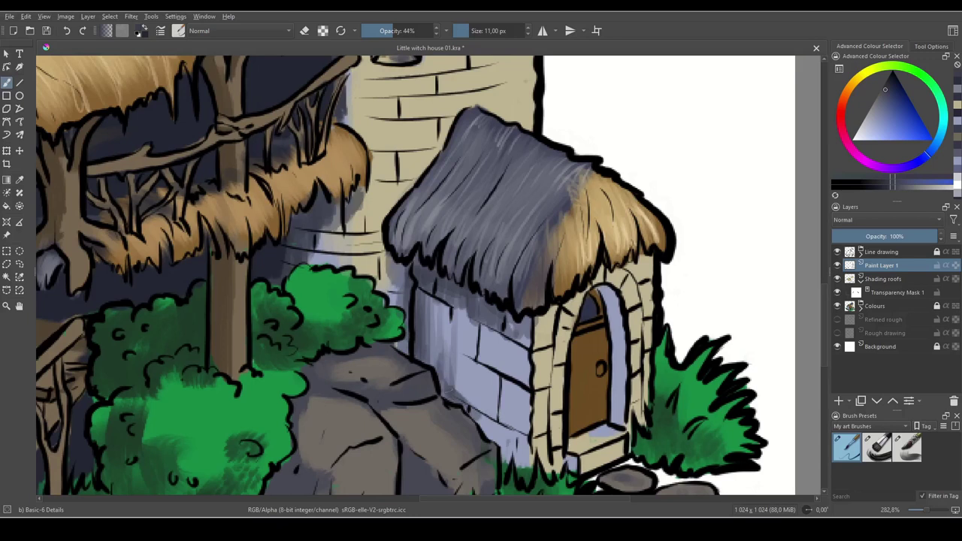
- Enlarge the brush to 22 px and extend the navy shading across the porch's lower side wall above the rocks
drag(468, 399, 490, 444)
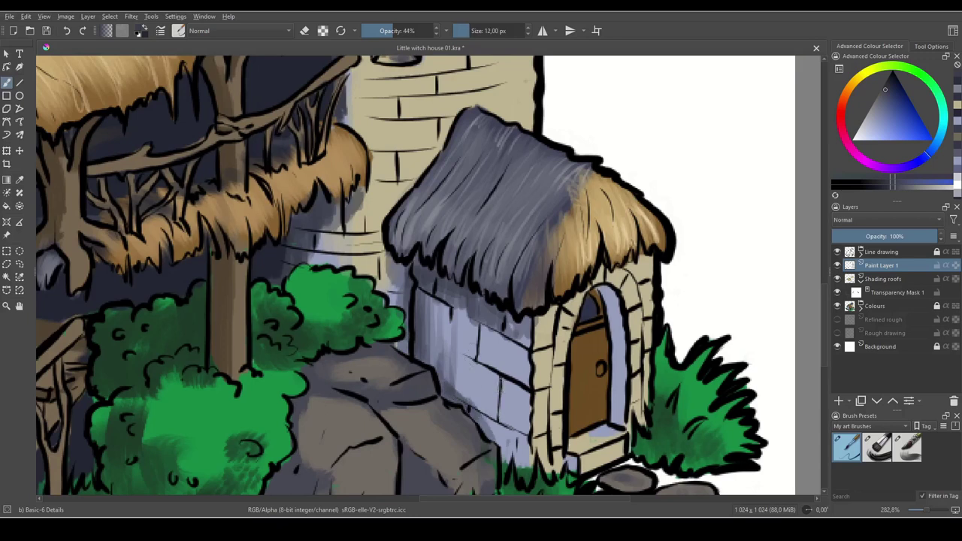
key(])
key(])
key(])
key(])
key(])
key(])
key(])
mouse_move(452, 359)
mouse_down()
mouse_move(513, 467)
mouse_move(531, 442)
mouse_up()
drag(545, 406, 478, 373)
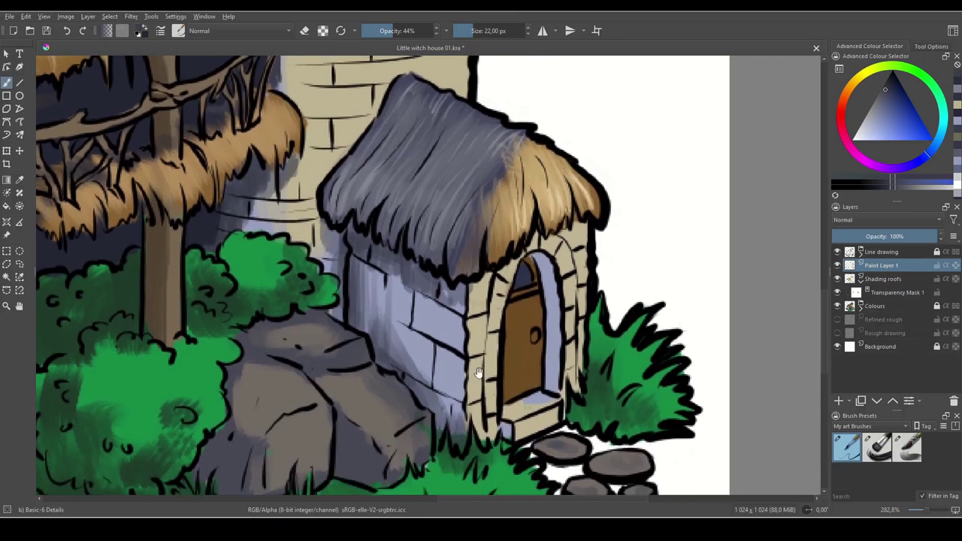
- Reduce the brush to 14 px and paint a dark navy cast shadow on the tower wall beneath the conical roof's eaves
key(bracketleft)
key(bracketleft)
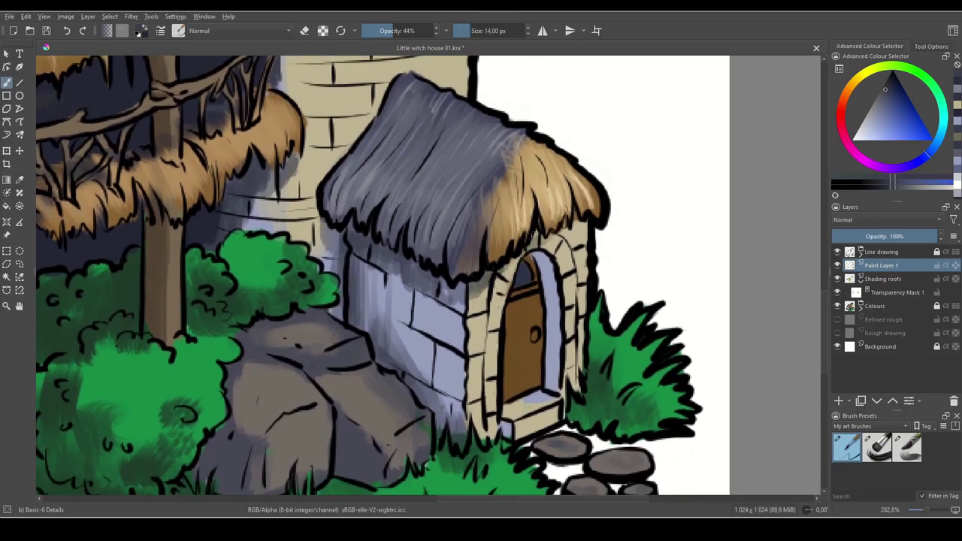
drag(541, 228, 583, 230)
mouse_move(499, 139)
mouse_down()
mouse_move(537, 273)
mouse_move(573, 235)
mouse_move(701, 395)
mouse_up()
mouse_move(369, 208)
mouse_down()
mouse_move(394, 238)
mouse_move(405, 220)
mouse_move(395, 231)
mouse_move(425, 240)
mouse_up()
mouse_move(299, 310)
mouse_down()
mouse_move(280, 298)
mouse_move(304, 305)
mouse_up()
mouse_move(391, 237)
mouse_down()
mouse_move(425, 239)
mouse_move(482, 265)
mouse_move(468, 253)
mouse_move(571, 273)
mouse_move(646, 251)
mouse_up()
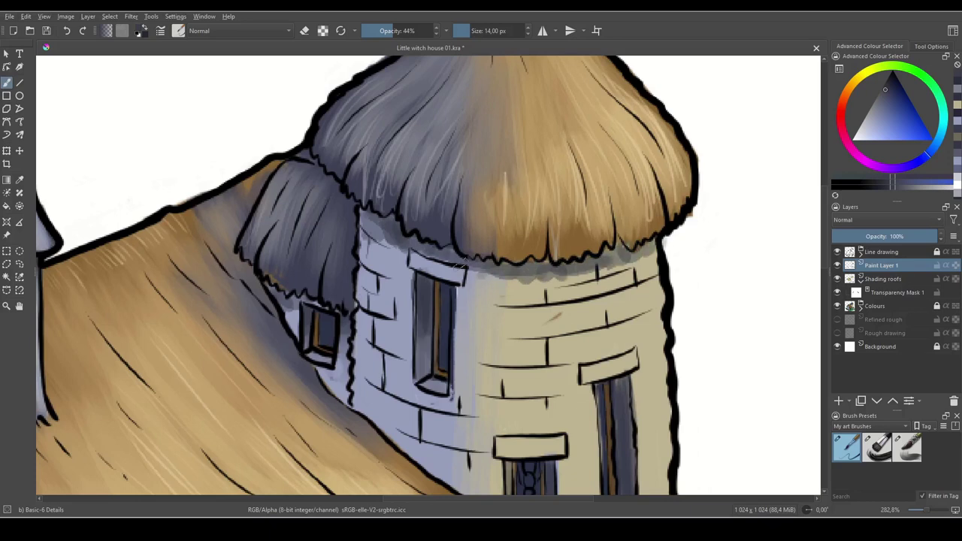
- Shade the tower's blue edge beside the small thatched annex with vertical dark navy strokes
mouse_move(389, 262)
mouse_down()
mouse_move(393, 384)
mouse_move(374, 340)
mouse_move(345, 406)
mouse_up()
mouse_move(360, 271)
mouse_down()
mouse_move(353, 414)
mouse_move(368, 406)
mouse_up()
drag(380, 320, 381, 420)
drag(492, 452, 535, 256)
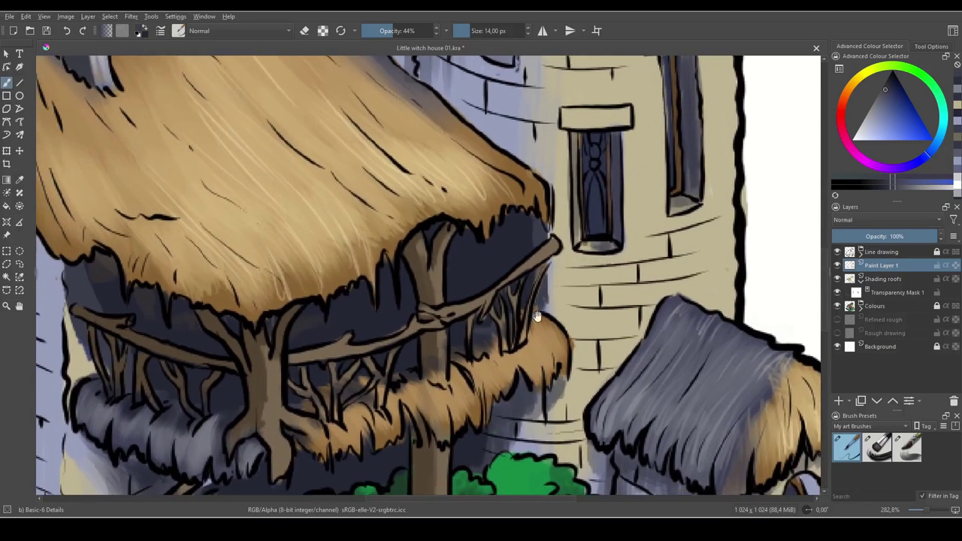
- Paint dark navy cast shadows on the main house's blue wall beneath the thatched eaves and over the upper window lintels
drag(350, 442, 660, 345)
drag(382, 198, 407, 298)
mouse_move(382, 246)
mouse_down()
mouse_move(391, 290)
mouse_move(401, 289)
mouse_up()
drag(379, 230, 382, 296)
drag(696, 303, 618, 340)
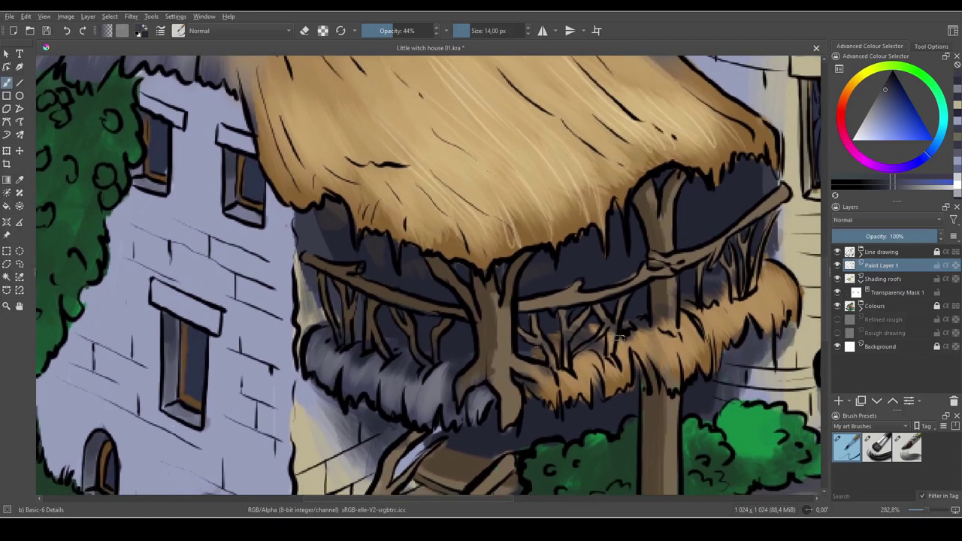
drag(455, 326, 660, 419)
mouse_move(350, 168)
mouse_down()
mouse_move(344, 190)
mouse_move(392, 184)
mouse_move(428, 193)
mouse_move(460, 207)
mouse_move(457, 230)
mouse_move(418, 197)
mouse_move(367, 182)
mouse_up()
key(e)
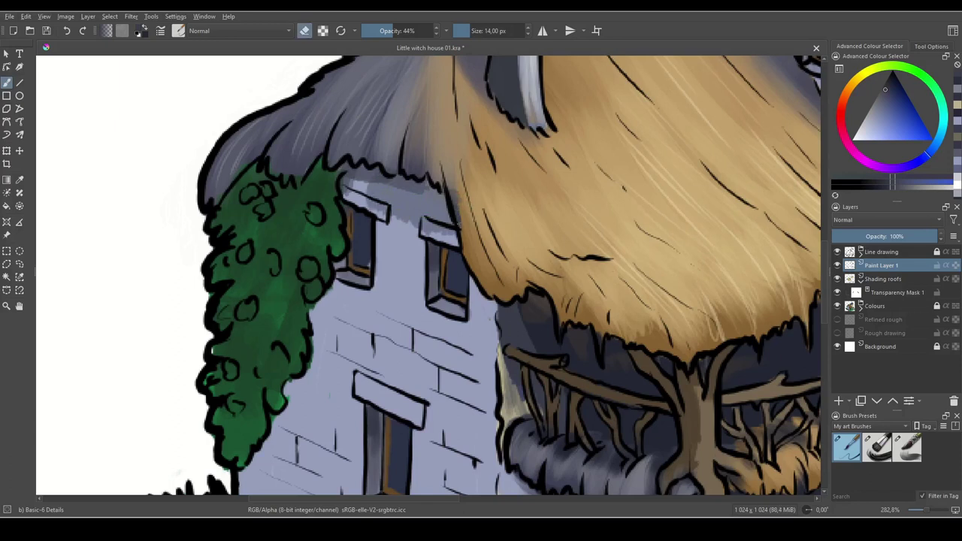
key(e)
mouse_move(389, 184)
mouse_down()
mouse_move(365, 190)
mouse_move(345, 177)
mouse_up()
- Shade the blue wall along the ivy's edge with dark navy and soften the shadow with sampled wall blue
mouse_move(355, 276)
mouse_down()
mouse_move(429, 185)
mouse_move(393, 233)
mouse_move(394, 270)
mouse_move(360, 317)
mouse_up()
mouse_move(383, 285)
mouse_down()
mouse_move(318, 385)
mouse_move(319, 400)
mouse_up()
drag(352, 370, 370, 288)
mouse_move(409, 218)
mouse_down()
mouse_move(395, 249)
mouse_move(385, 239)
mouse_move(382, 307)
mouse_move(358, 339)
mouse_up()
ctrl+click(399, 316)
mouse_move(389, 298)
mouse_down()
mouse_move(360, 340)
mouse_move(375, 307)
mouse_up()
drag(402, 261, 380, 301)
mouse_move(415, 196)
mouse_down()
mouse_move(359, 338)
mouse_move(316, 400)
mouse_up()
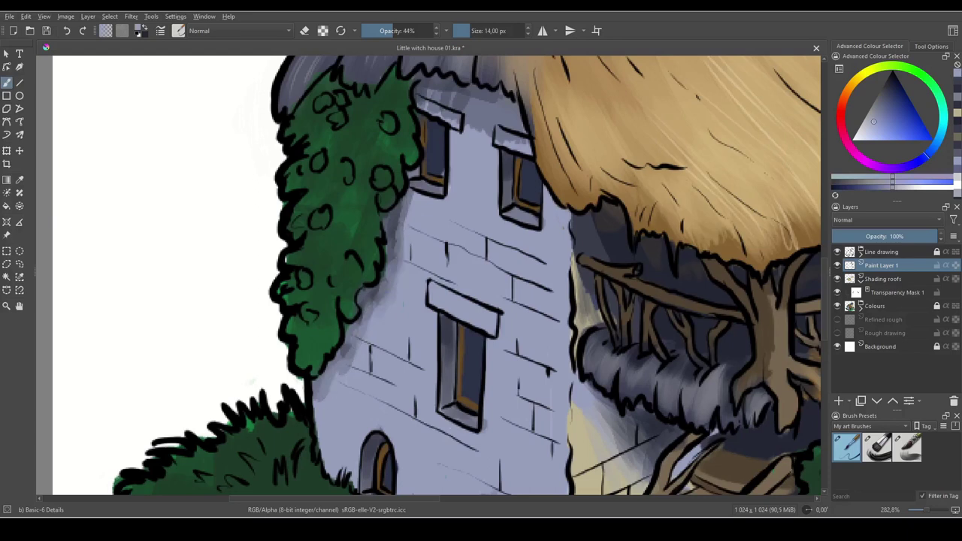
- Sample the tower's beige wall colour and shift it to a lighter, warmer pale yellow
scroll(348, 327, down, 6)
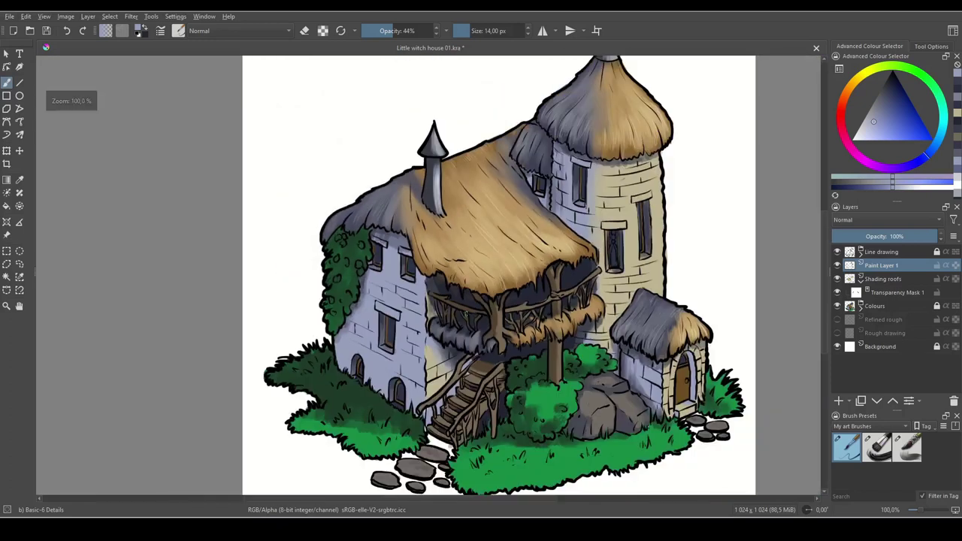
drag(535, 385, 497, 367)
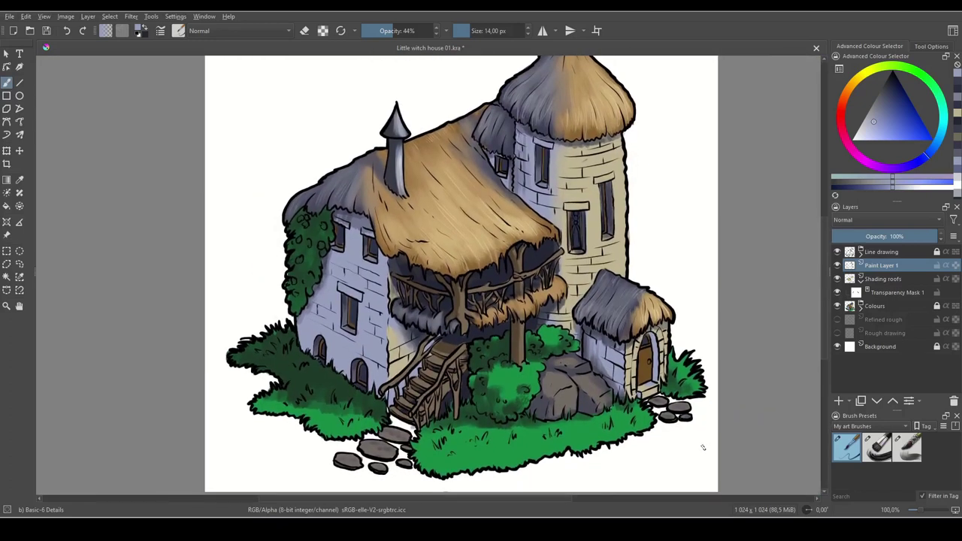
key(ctrl+plus)
key(ctrl+plus)
drag(692, 283, 517, 446)
ctrl+click(639, 225)
drag(879, 123, 874, 134)
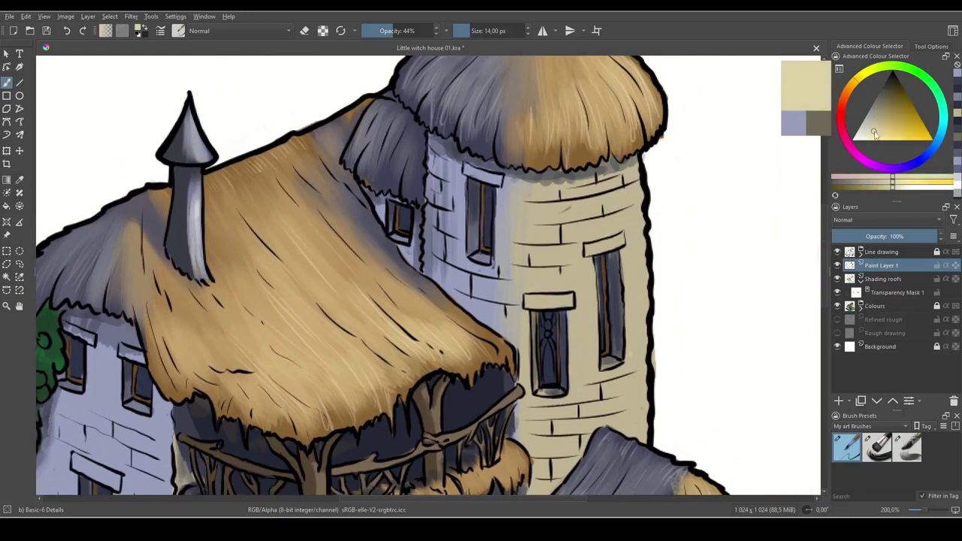
click(856, 81)
click(881, 135)
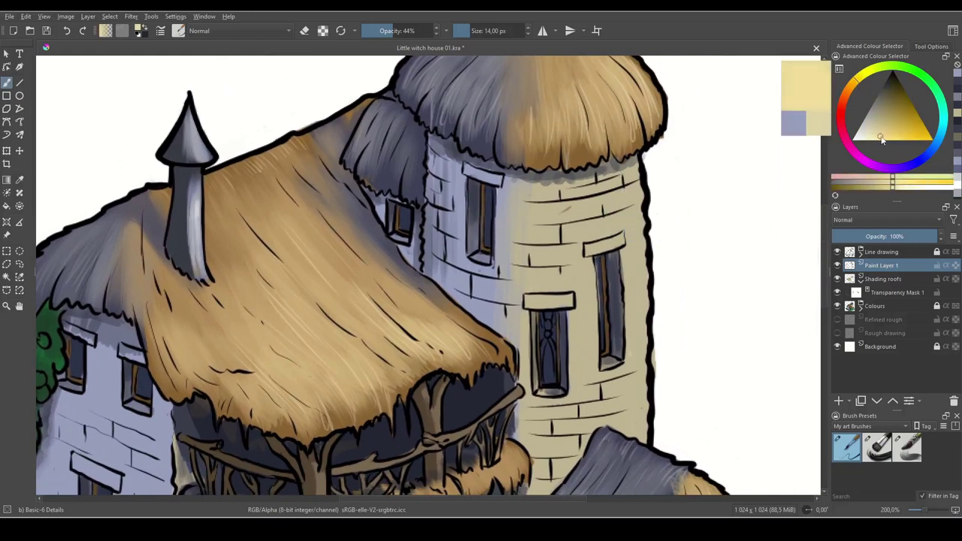
- Paint pale yellow highlights down the tower's sunlit wall around the narrow window, enlarging the brush to 22 px
drag(598, 229, 601, 233)
key(bracketright)
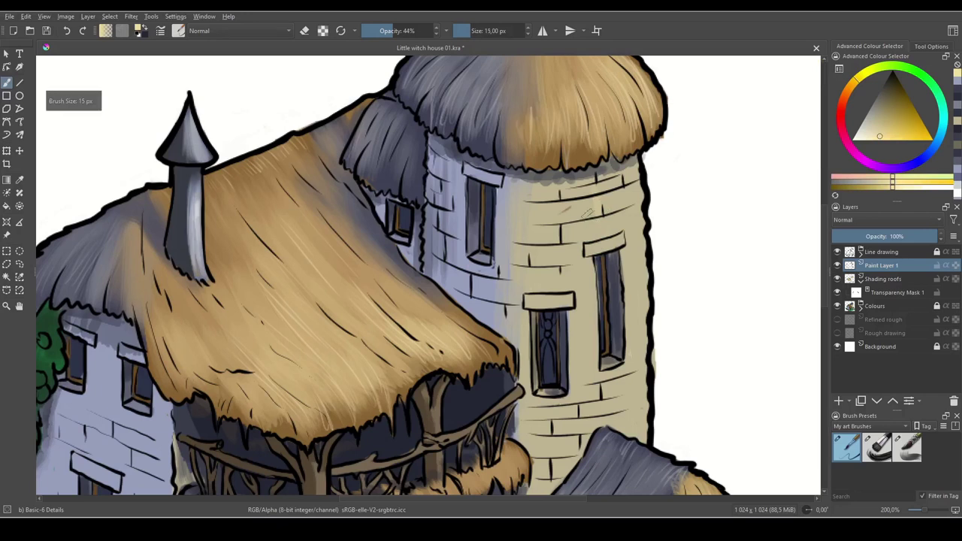
mouse_move(597, 197)
mouse_down()
mouse_move(597, 250)
mouse_move(611, 228)
mouse_move(574, 248)
mouse_move(594, 192)
mouse_move(615, 226)
mouse_move(618, 214)
mouse_up()
drag(632, 333, 629, 228)
mouse_move(599, 276)
mouse_down()
mouse_move(609, 324)
mouse_move(586, 285)
mouse_move(587, 165)
mouse_move(599, 320)
mouse_move(628, 275)
mouse_up()
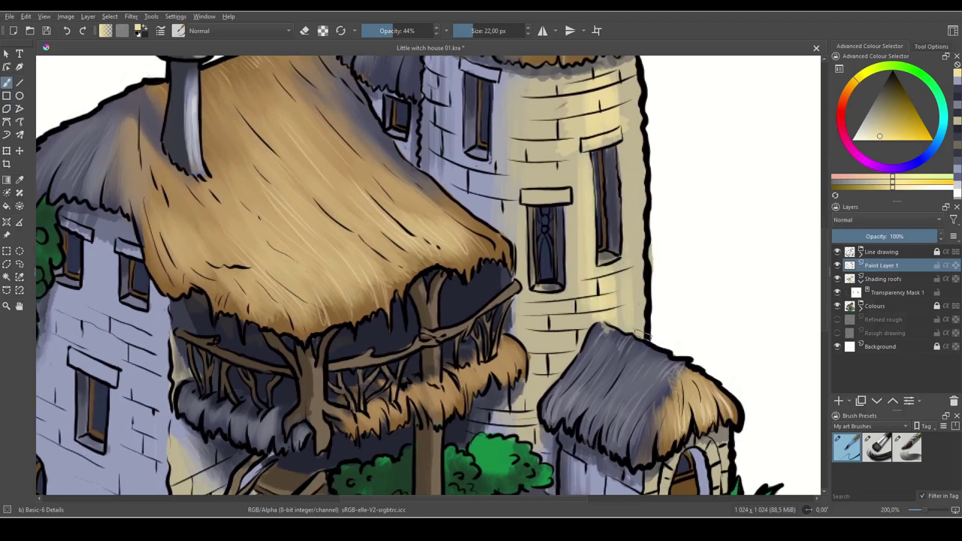
- Undo the last pale yellow strokes on the tower's lower wall
key(ctrl+z)
key(ctrl+z)
key(ctrl+z)
key(ctrl+z)
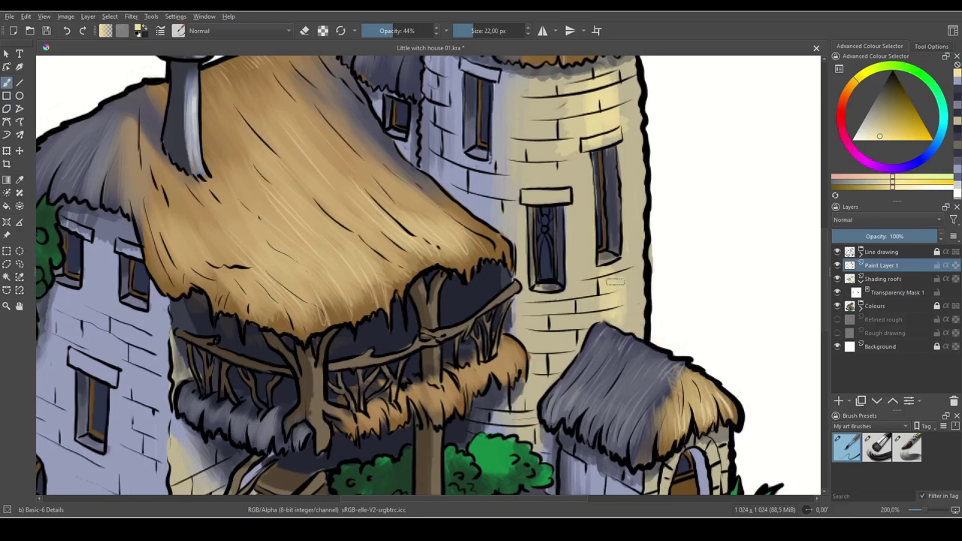
- Repaint the pale yellow highlight down the tower wall between the two sunlit windows, comparing it with Paint Layer 1 hidden and shown
drag(582, 192, 579, 291)
drag(588, 171, 582, 253)
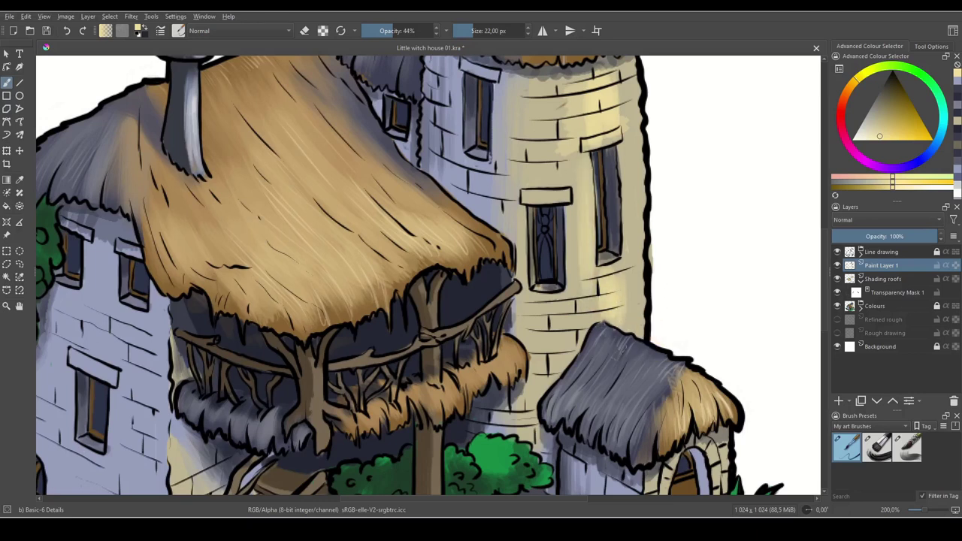
click(837, 267)
click(837, 268)
click(837, 268)
click(837, 268)
drag(580, 153, 579, 254)
drag(575, 197, 580, 313)
drag(593, 263, 602, 340)
drag(603, 291, 607, 342)
- Extend the pale yellow highlight over the upper tower wall, around the ornate window and down beside the narrow window
scroll(621, 87, up, 2)
drag(579, 178, 570, 309)
drag(566, 120, 568, 257)
drag(558, 151, 560, 250)
drag(584, 303, 592, 365)
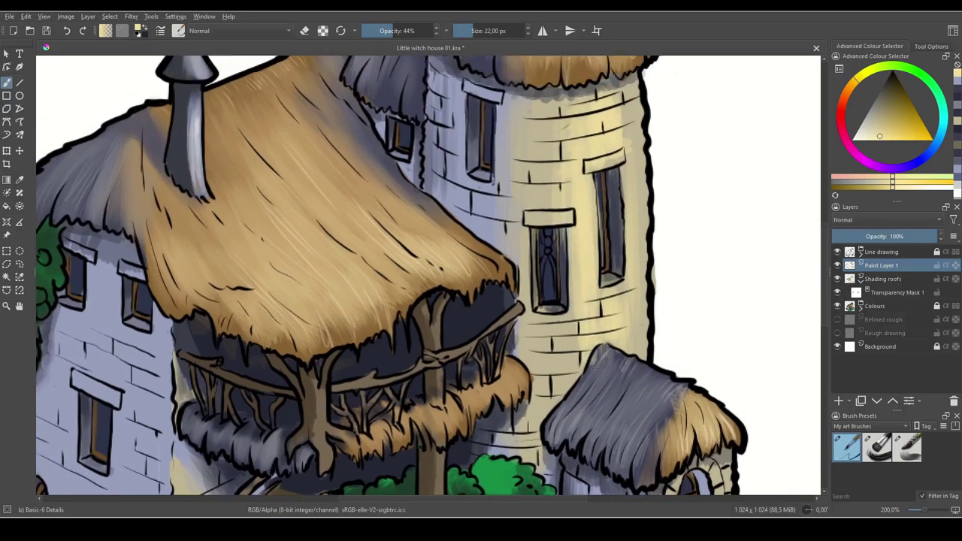
drag(612, 121, 630, 164)
drag(630, 272, 632, 329)
- Highlight the porch's stone door surround and doorstep with pale yellow
drag(696, 410, 617, 190)
mouse_move(579, 276)
mouse_down()
mouse_move(575, 350)
mouse_move(620, 365)
mouse_move(608, 368)
mouse_up()
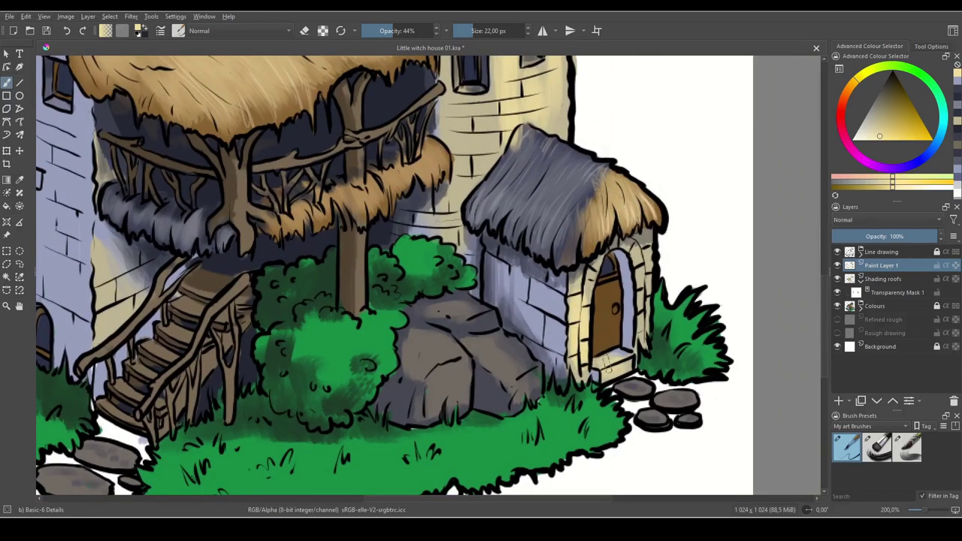
drag(643, 283, 641, 302)
drag(641, 302, 645, 260)
- Brighten the sunlit wall patch beside the stairs below the balcony with pale yellow
mouse_move(455, 313)
mouse_down()
mouse_move(503, 322)
mouse_move(741, 301)
mouse_up()
mouse_move(390, 272)
mouse_down()
mouse_move(389, 306)
mouse_move(388, 297)
mouse_move(398, 306)
mouse_up()
drag(384, 248, 408, 313)
- Compare the whole house with Paint Layer 1 hidden and shown to judge the pale yellow highlights
drag(587, 170, 577, 444)
drag(741, 315, 518, 306)
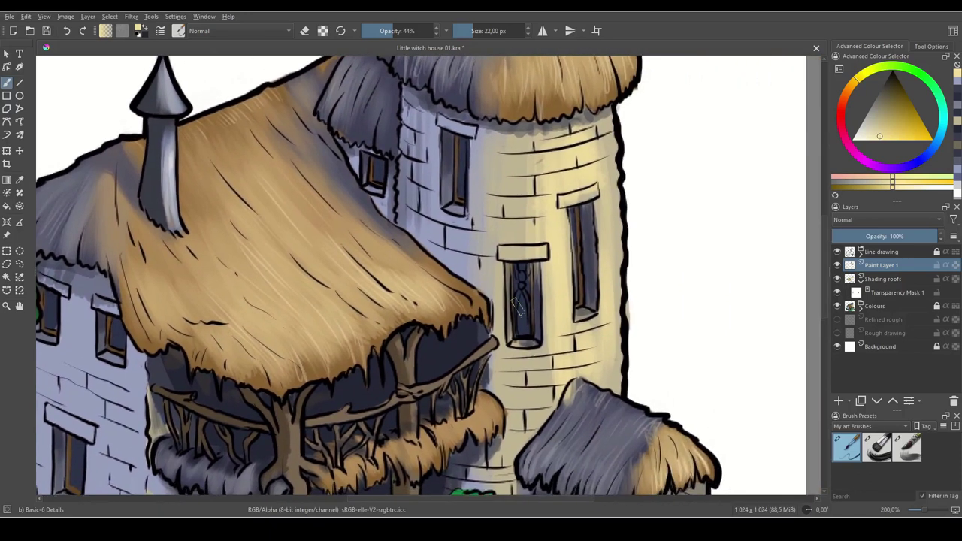
key(minus)
key(minus)
click(838, 265)
click(837, 266)
click(838, 266)
click(838, 265)
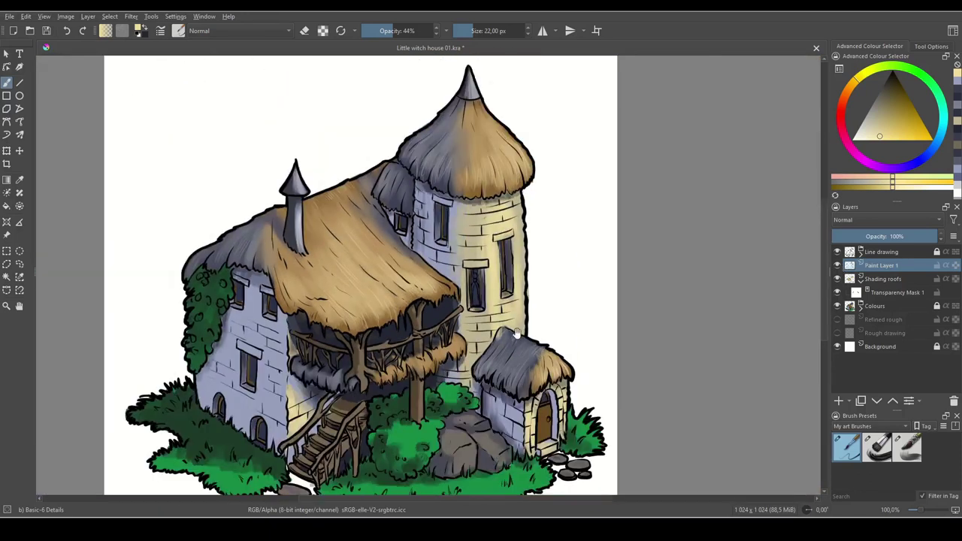
drag(517, 333, 614, 325)
- Paint thin pale yellow highlights along the brick lines of the upper tower wall with a 6 px brush
key(plus)
key(plus)
key(plus)
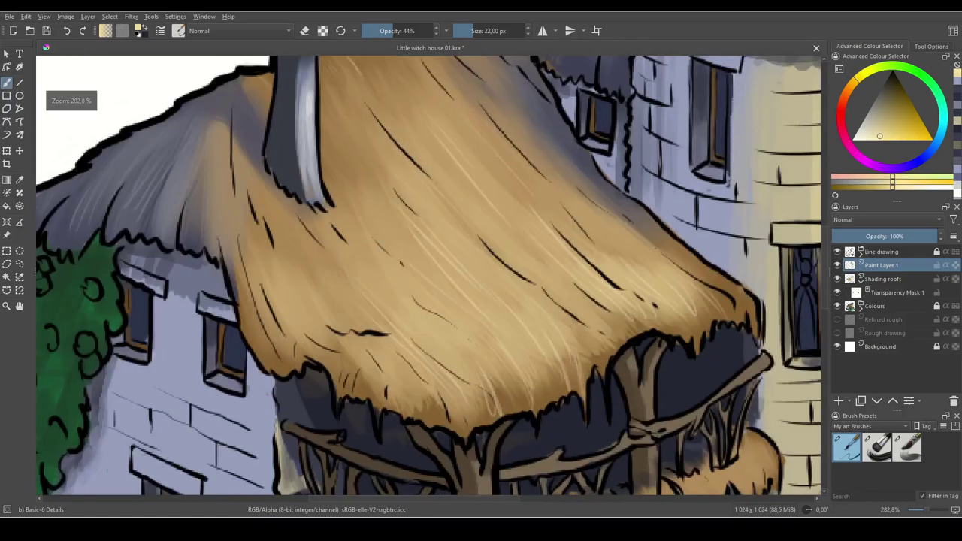
key(bracketleft)
key(bracketleft)
key(bracketleft)
key(bracketleft)
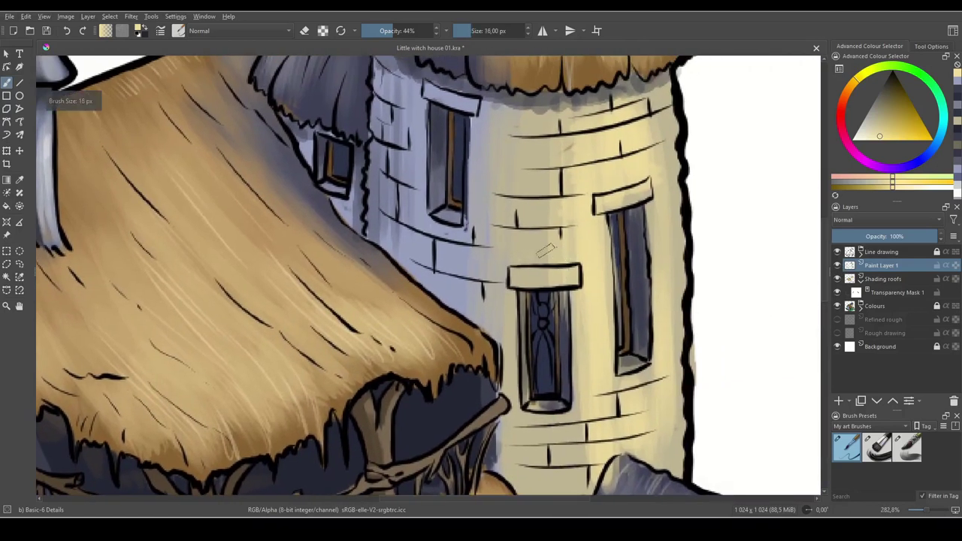
key(bracketleft)
key(bracketleft)
key(bracketleft)
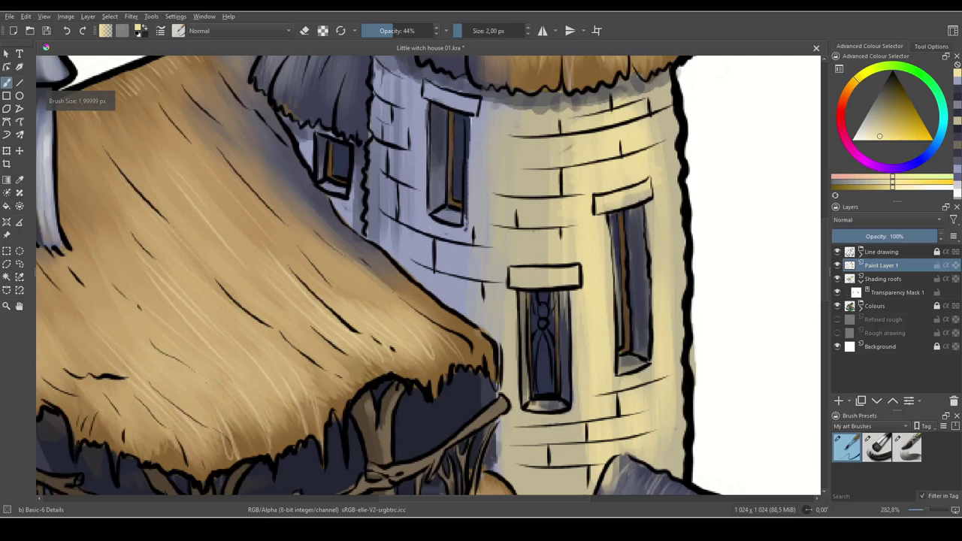
key(bracketright)
key(bracketright)
mouse_move(516, 177)
mouse_down()
mouse_move(552, 173)
mouse_move(557, 139)
mouse_up()
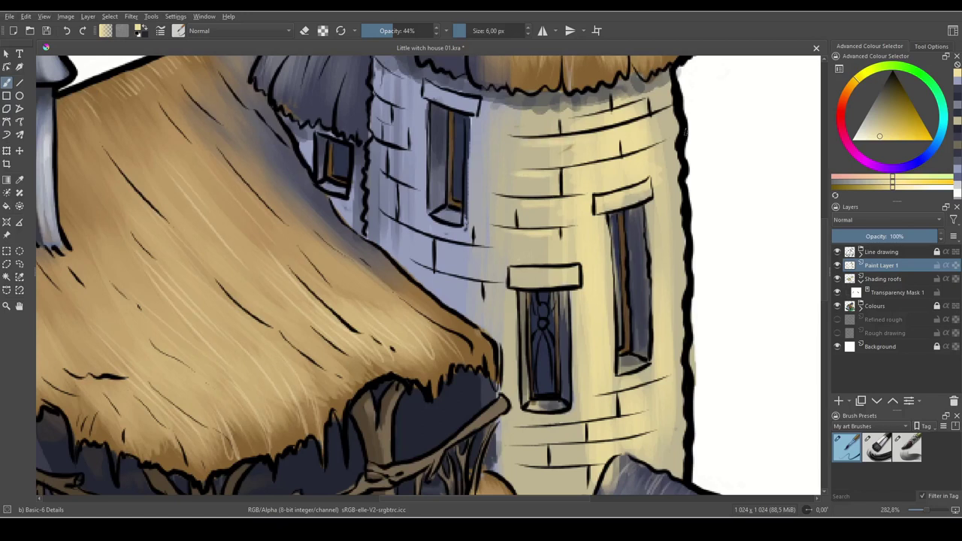
drag(595, 240, 606, 220)
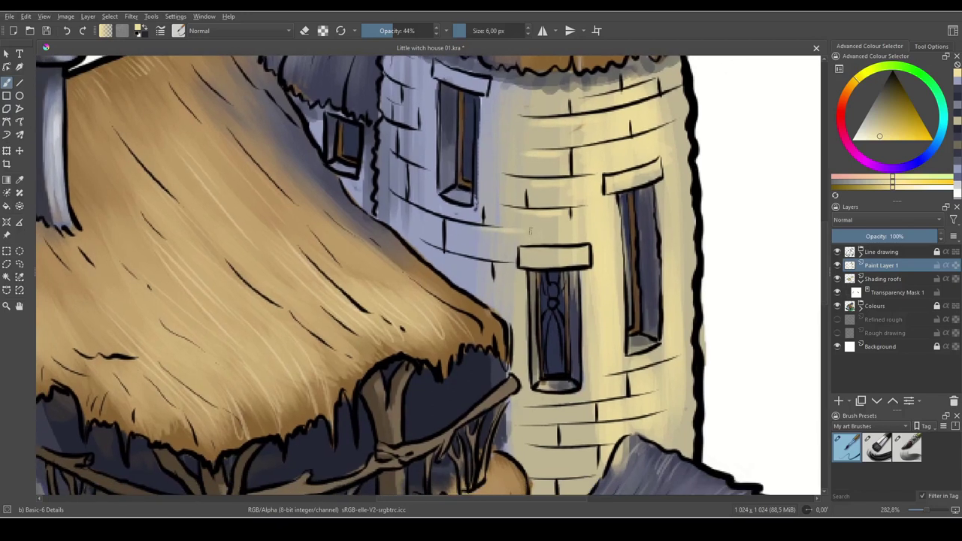
- Highlight the brick edges below the tower's ornate window with thin pale yellow strokes
drag(585, 261, 559, 186)
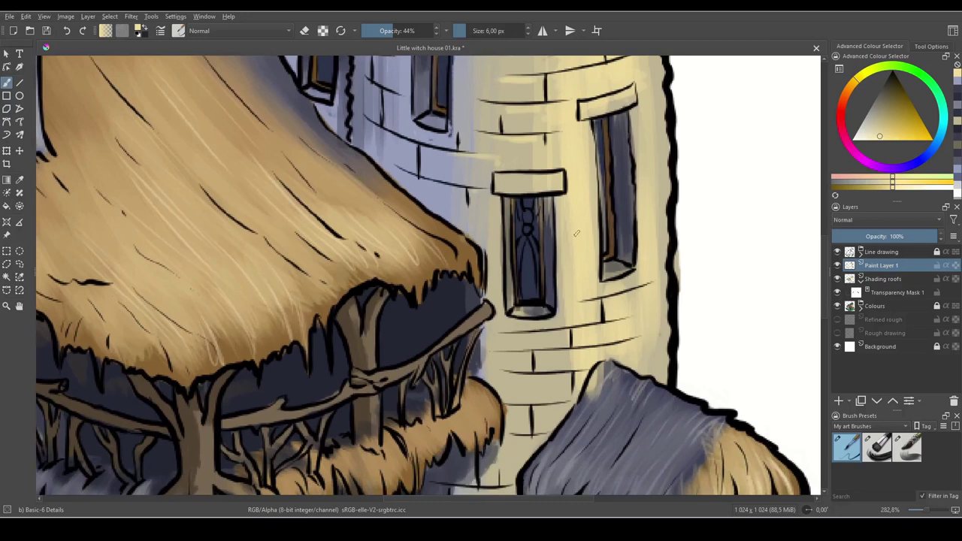
drag(625, 338, 608, 319)
mouse_move(480, 316)
mouse_down()
mouse_move(549, 317)
mouse_move(550, 336)
mouse_up()
mouse_move(479, 335)
mouse_down()
mouse_move(506, 334)
mouse_move(544, 357)
mouse_up()
scroll(556, 367, down, 3)
drag(514, 320, 547, 316)
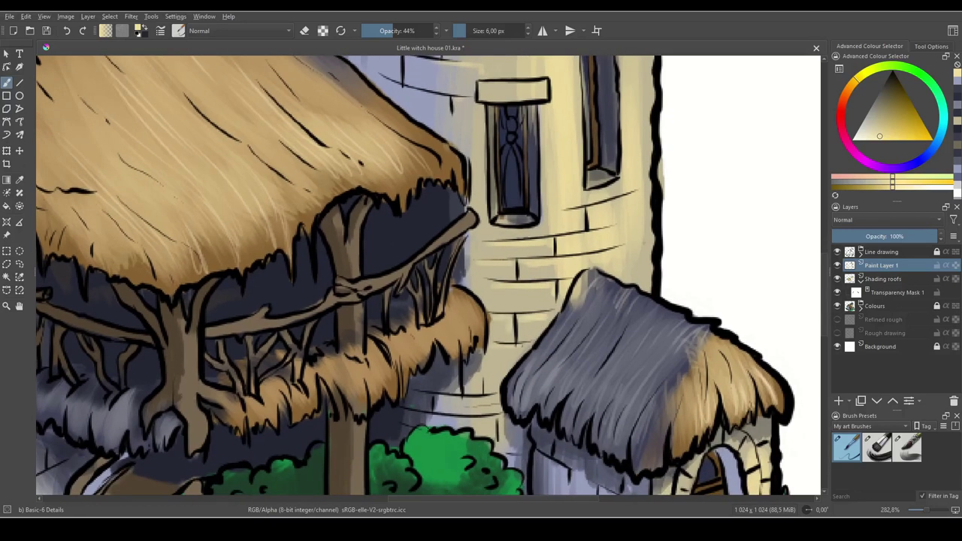
- Shade the brick joints of the upper tower's sunlit side with a blue-grey sampled from the wall, using a 3 px brush
drag(579, 358, 581, 447)
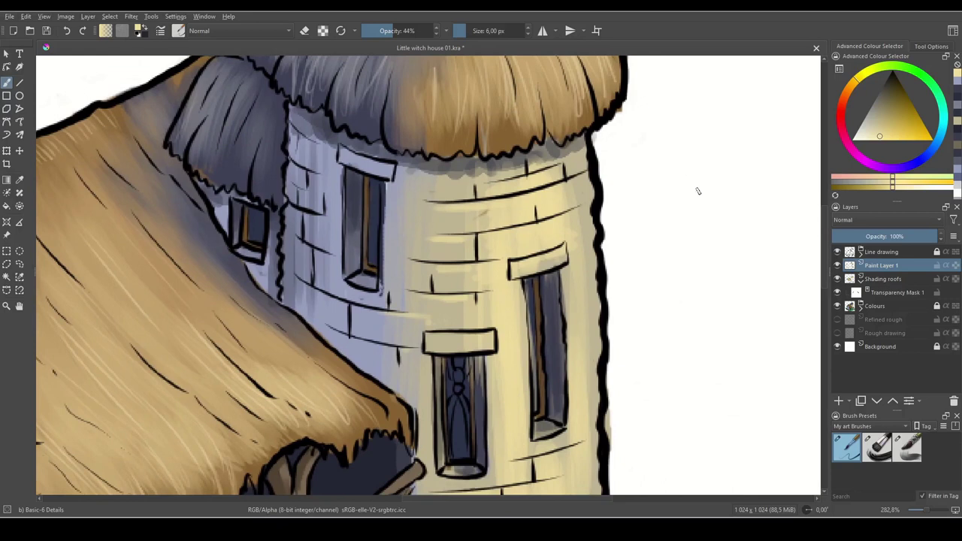
key(x)
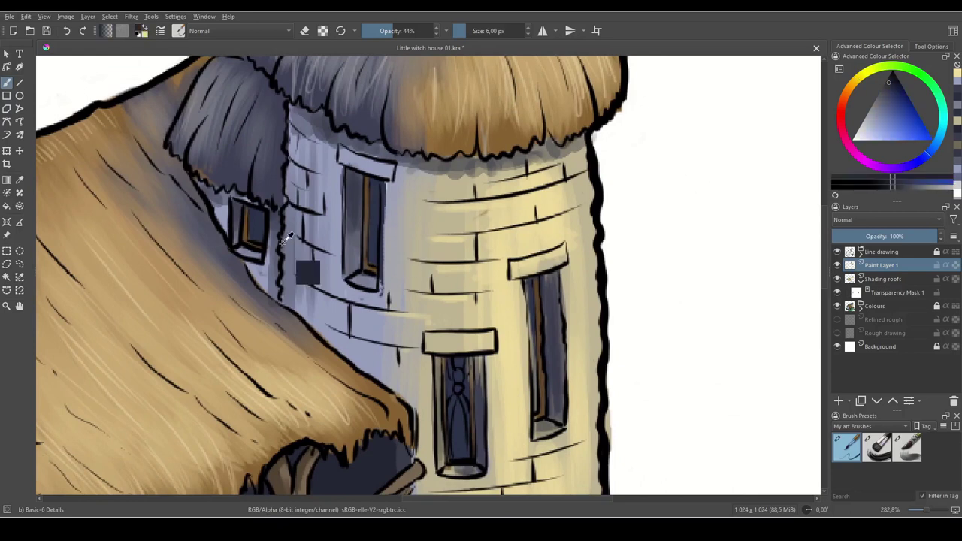
ctrl+click(301, 239)
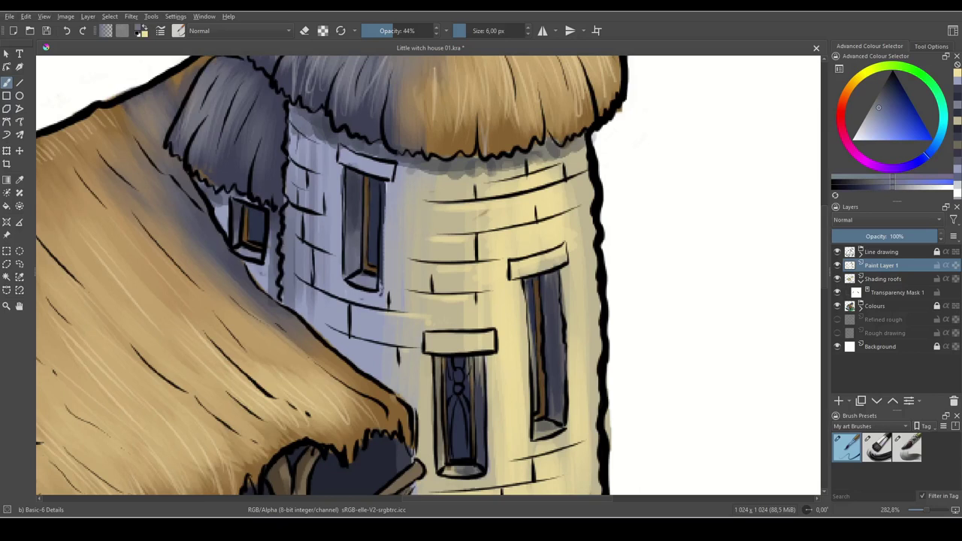
drag(439, 233, 530, 220)
key([)
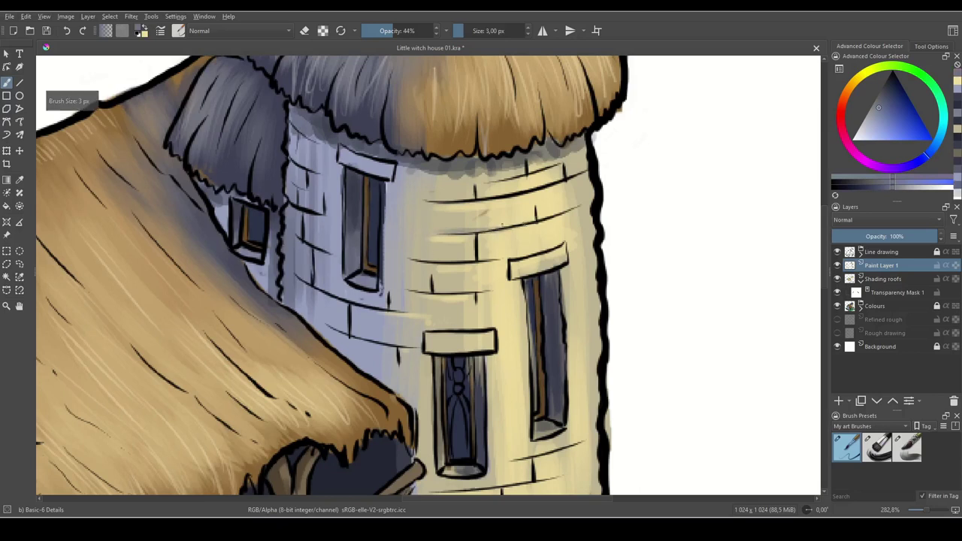
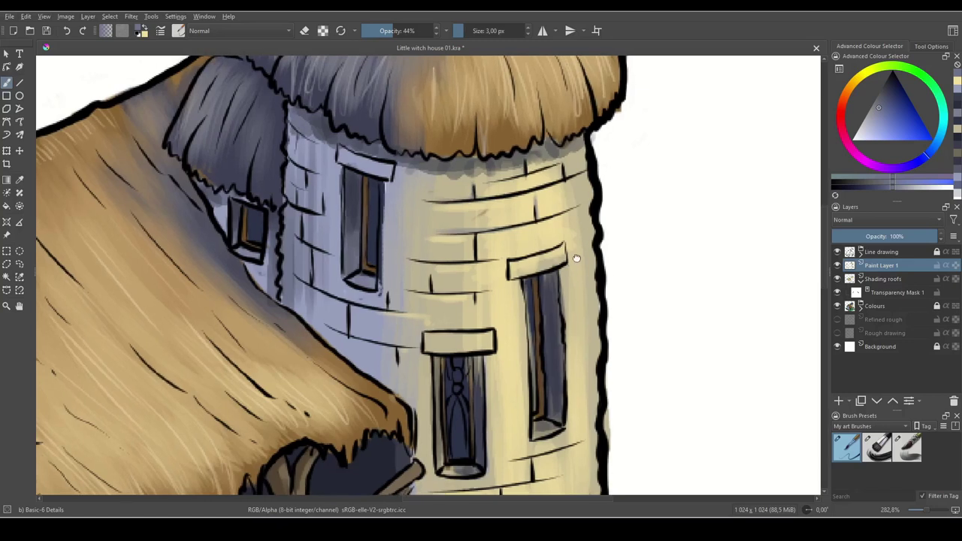
drag(576, 260, 602, 212)
mouse_move(501, 211)
mouse_down()
mouse_move(480, 211)
mouse_move(565, 202)
mouse_up()
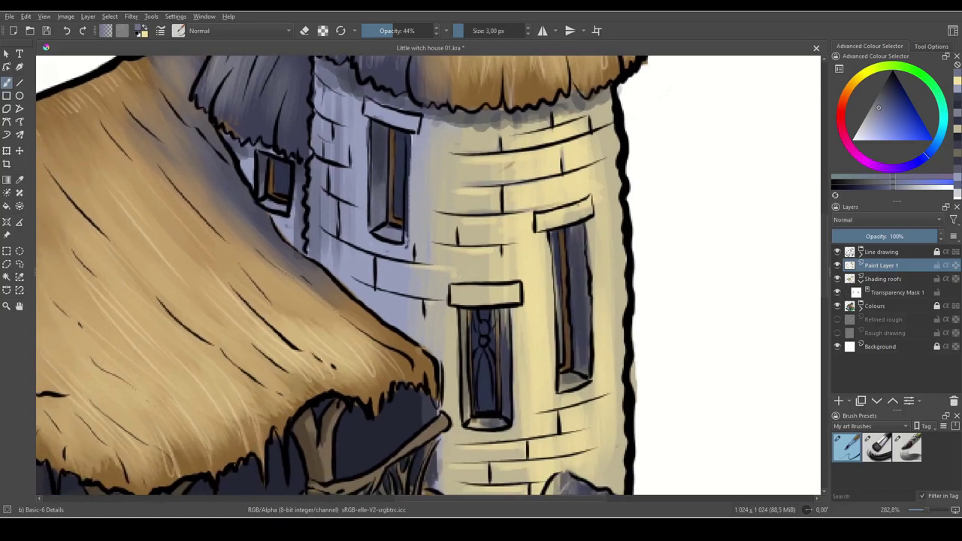
drag(431, 242, 530, 241)
drag(558, 286, 550, 249)
drag(428, 230, 491, 232)
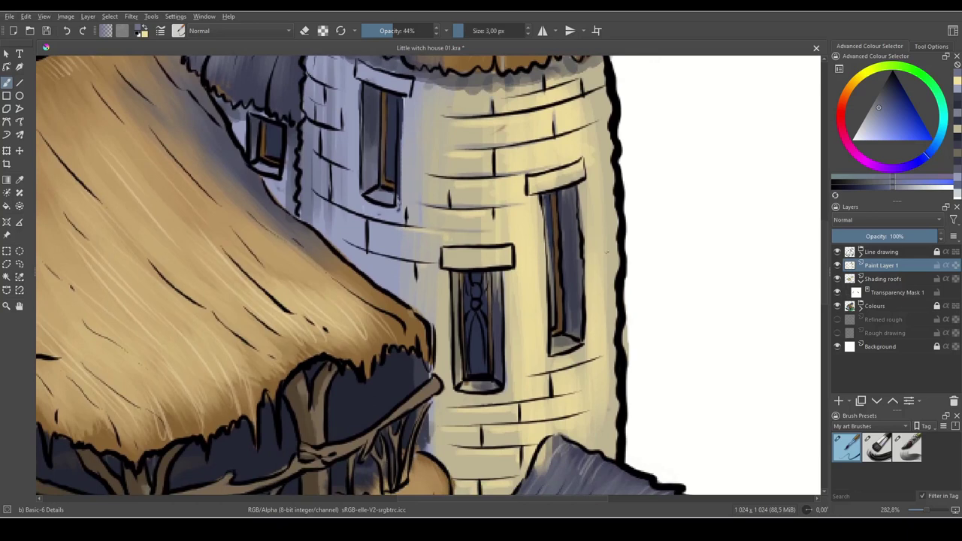
- Add fine blue-grey brick marks between the ornate and narrow tower windows and shade the joints below them
drag(629, 375, 603, 290)
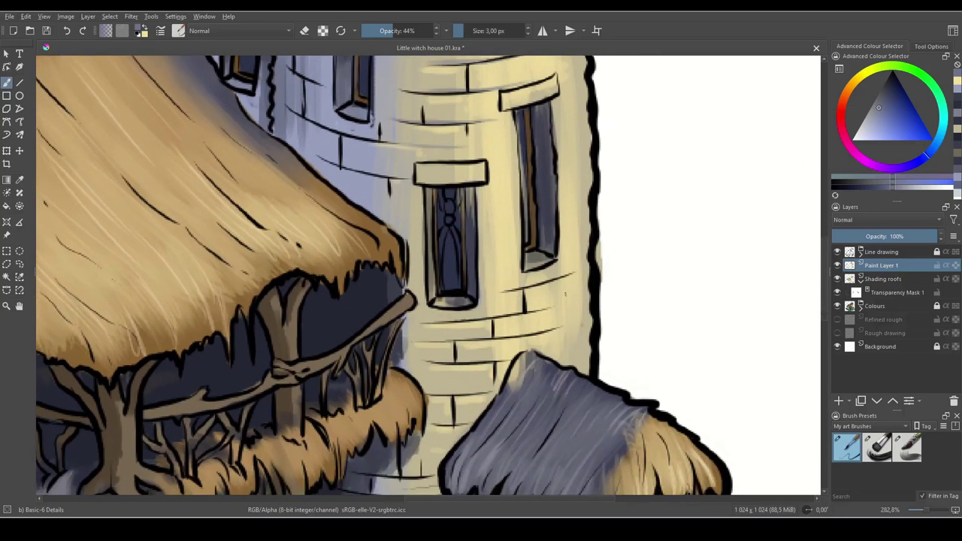
drag(489, 293, 518, 290)
mouse_move(487, 241)
mouse_down()
mouse_move(510, 239)
mouse_move(511, 265)
mouse_up()
drag(486, 198, 512, 195)
drag(582, 333, 632, 279)
drag(457, 268, 573, 256)
drag(464, 288, 544, 281)
drag(465, 307, 529, 307)
mouse_move(477, 339)
mouse_down()
mouse_move(546, 337)
mouse_move(549, 324)
mouse_up()
drag(547, 316, 443, 428)
drag(482, 372, 528, 358)
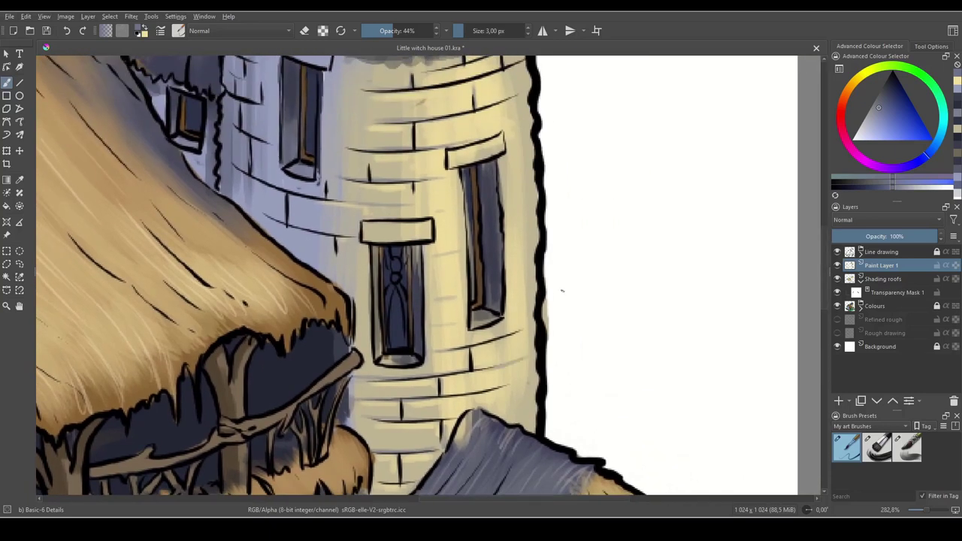
- Draw blue-grey brick marks near the tower's outer edge, above and beside the narrow window
drag(541, 171, 565, 276)
mouse_move(536, 201)
mouse_down()
mouse_move(553, 189)
mouse_move(545, 194)
mouse_up()
drag(483, 185, 528, 166)
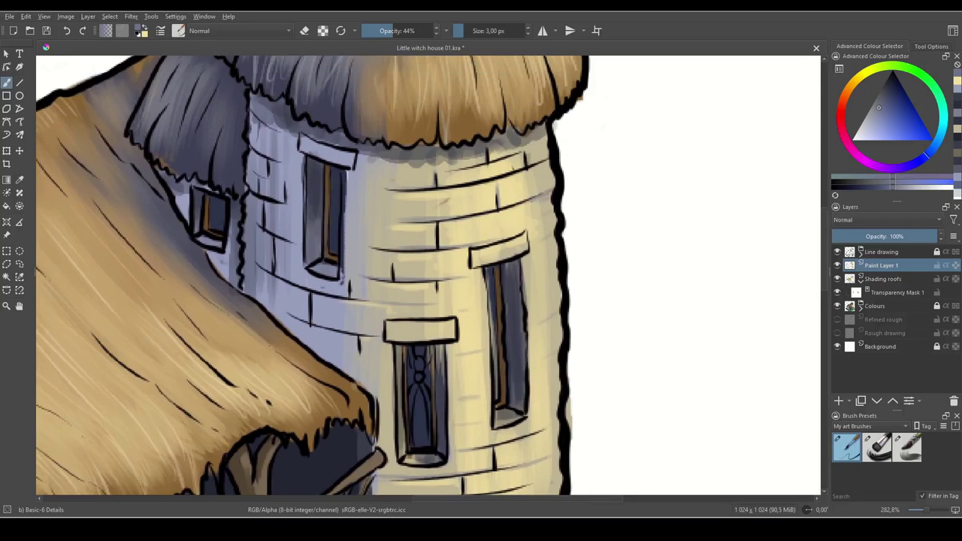
- Refine the bricks in the sunlit wall patch beside the stairs with blue-grey shading and pale yellow highlights
key(ctrl+minus)
drag(563, 448, 855, 234)
drag(621, 401, 687, 347)
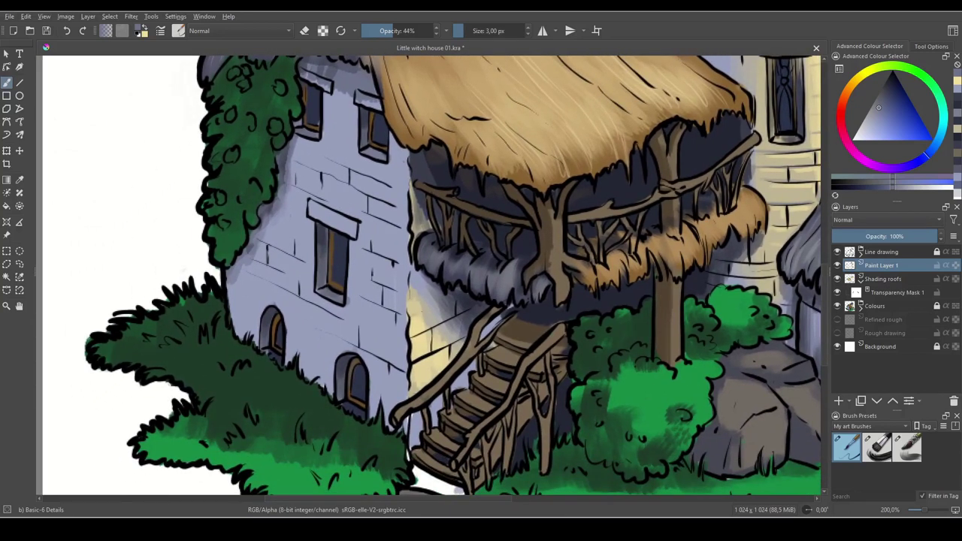
mouse_move(411, 316)
mouse_down()
mouse_move(433, 308)
mouse_move(409, 337)
mouse_up()
key(x)
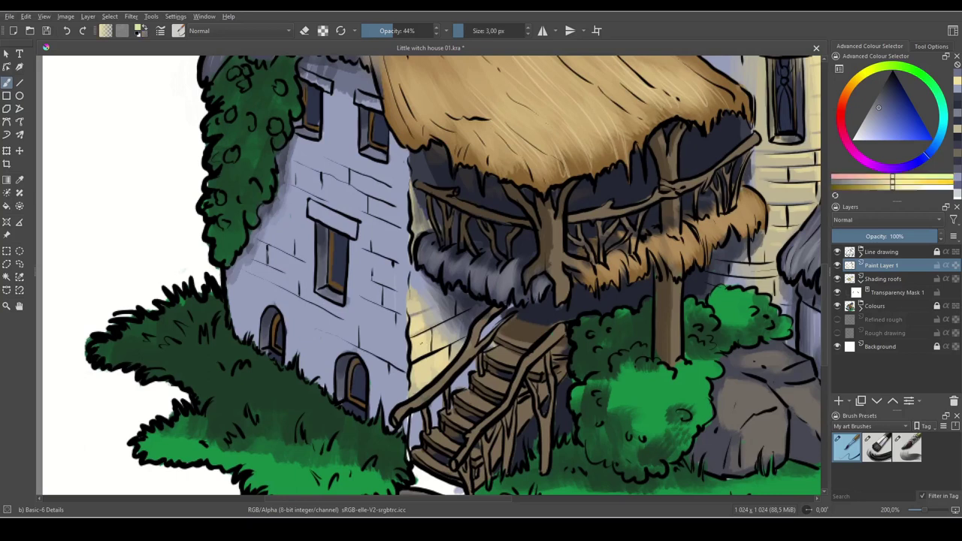
mouse_move(462, 317)
mouse_down()
mouse_move(438, 329)
mouse_move(418, 296)
mouse_up()
- Highlight the bricks on the lower house wall in a lighter tint of its blue, at 5 px and 70% opacity
drag(725, 436, 592, 418)
key(minus)
drag(442, 451, 668, 471)
key(plus)
key(plus)
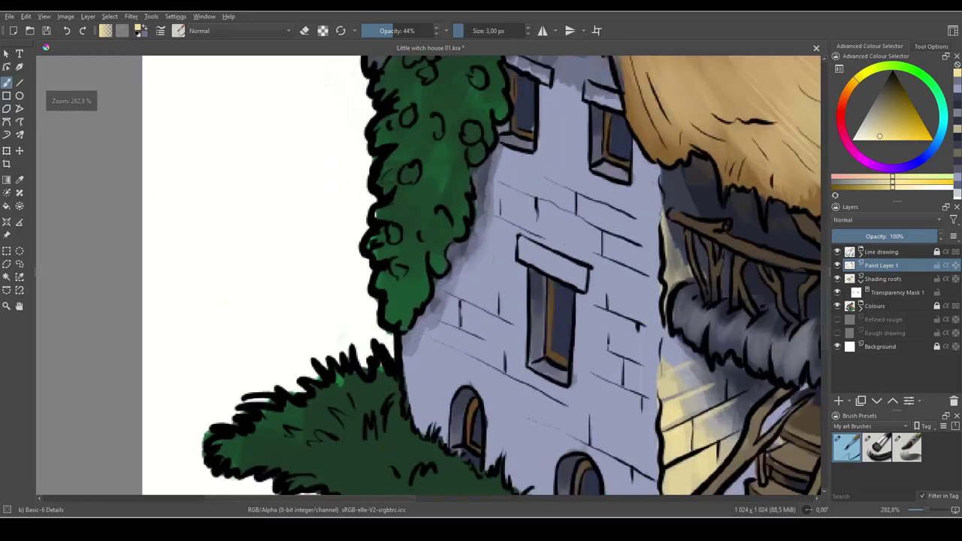
drag(601, 365, 535, 340)
ctrl+click(462, 388)
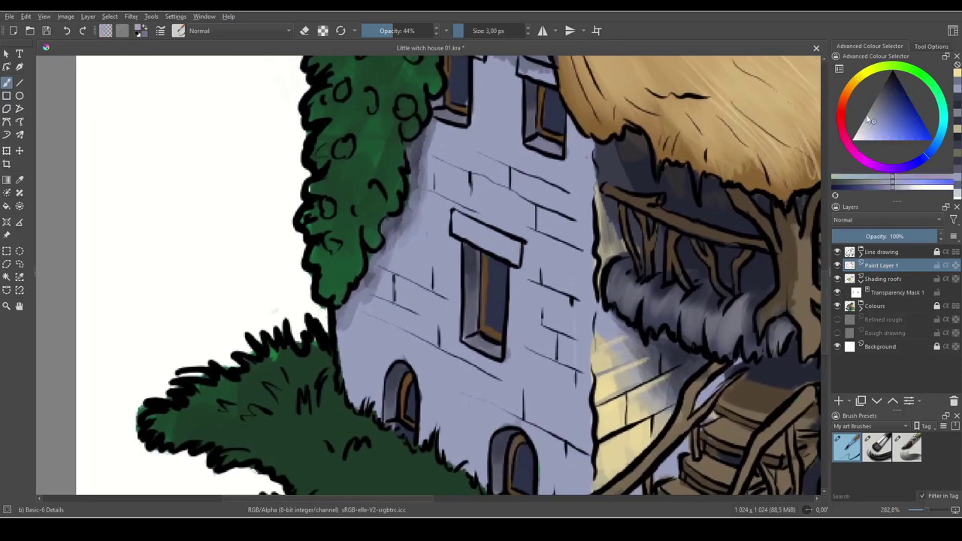
click(868, 123)
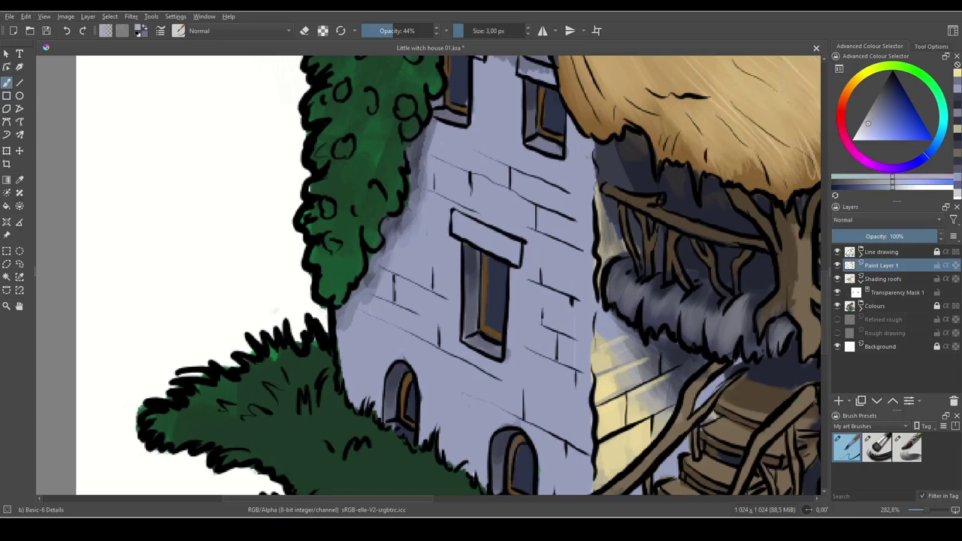
key(bracketright)
key(bracketright)
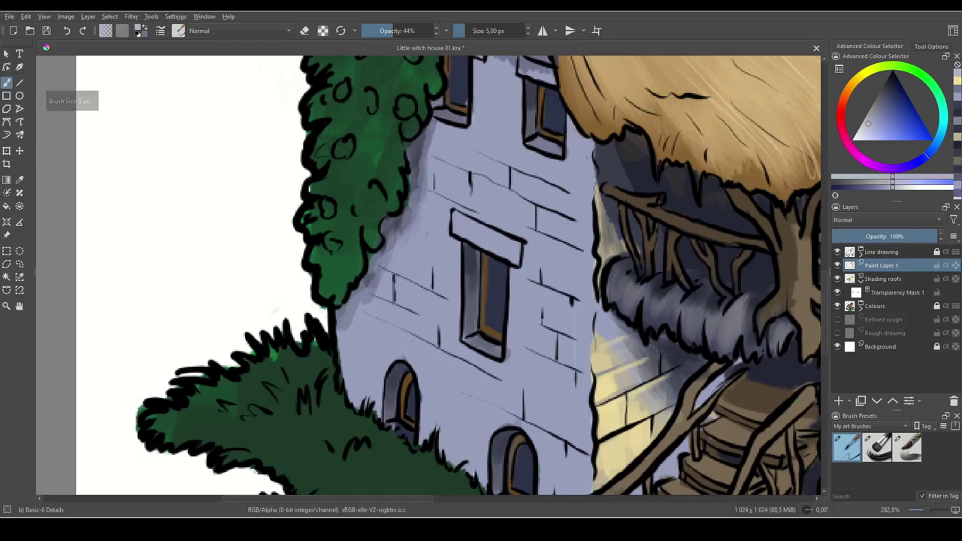
drag(396, 31, 413, 31)
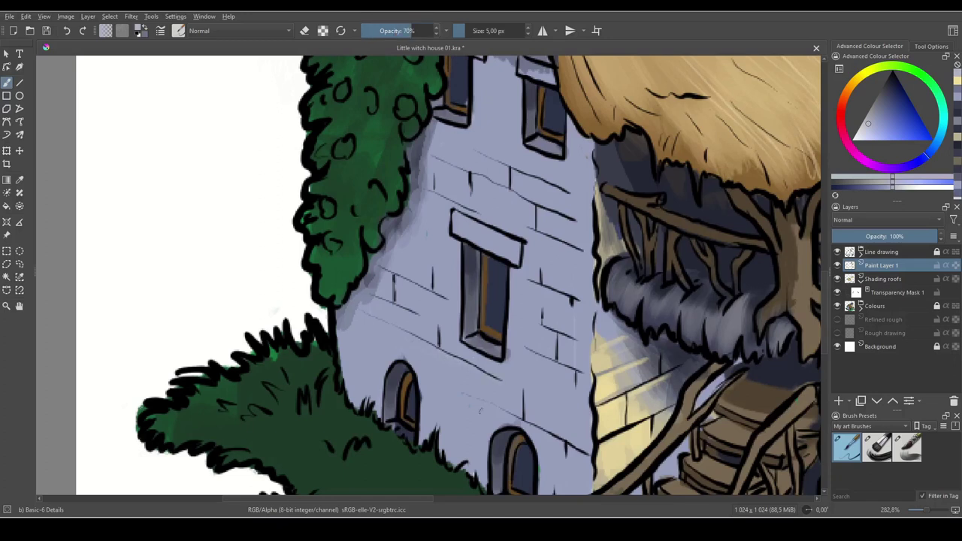
drag(534, 396, 581, 415)
drag(524, 378, 557, 421)
mouse_move(431, 322)
mouse_down()
mouse_move(447, 332)
mouse_move(427, 330)
mouse_move(435, 369)
mouse_up()
drag(564, 340, 571, 345)
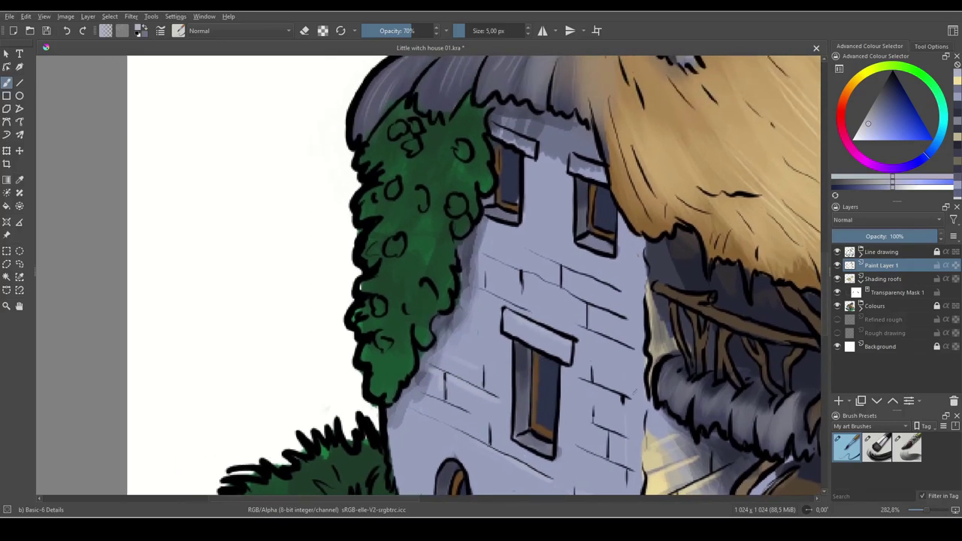
- Continue the light blue brick highlights over the house wall around the middle window and up below the upper windows
drag(650, 422, 637, 409)
drag(557, 407, 586, 419)
drag(638, 439, 621, 423)
drag(569, 360, 584, 364)
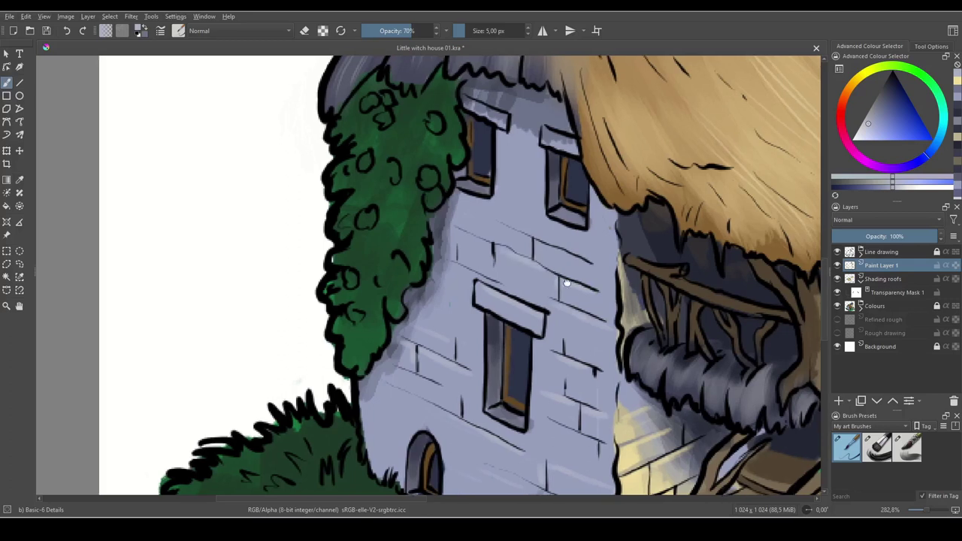
drag(531, 264, 587, 338)
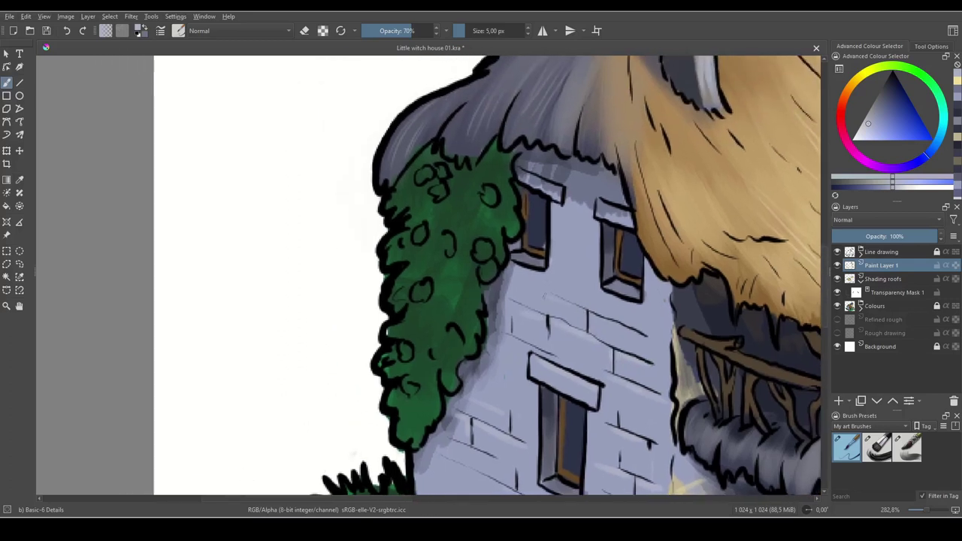
drag(660, 319, 653, 391)
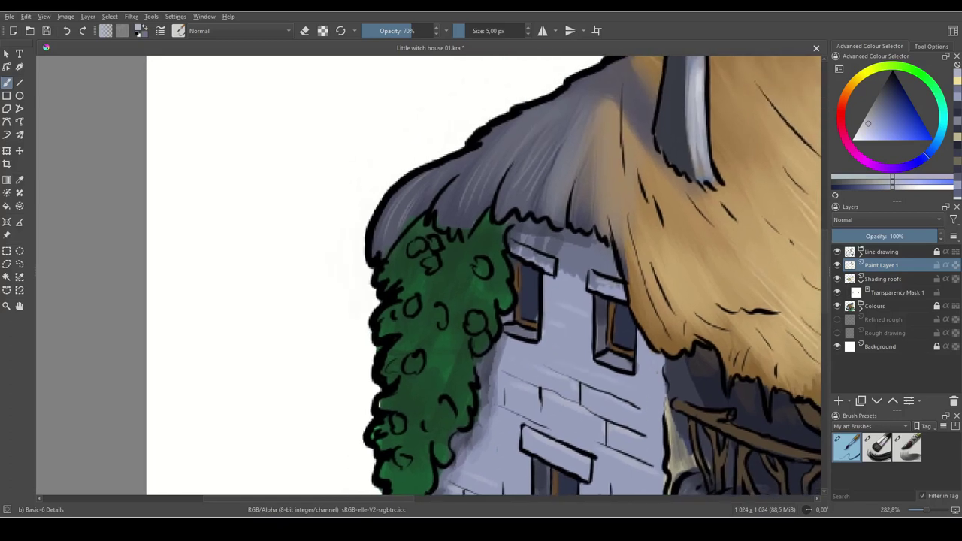
- Add light blue brick highlights to the shaded side of the tower around its upper window
drag(697, 369, 478, 376)
drag(758, 472, 607, 378)
drag(694, 389, 501, 368)
drag(625, 204, 648, 445)
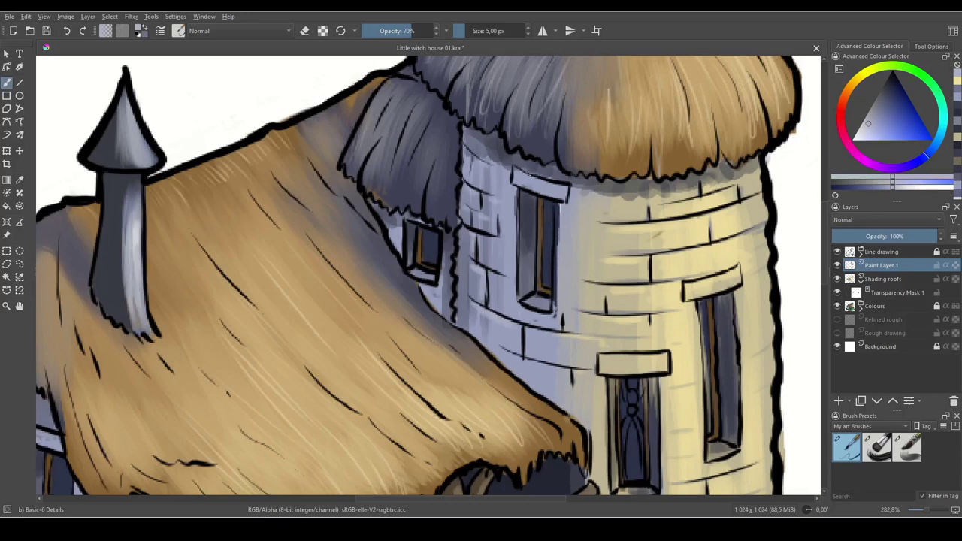
drag(604, 327, 600, 298)
mouse_move(512, 171)
mouse_down()
mouse_move(512, 219)
mouse_move(514, 206)
mouse_up()
drag(681, 371, 622, 234)
drag(681, 398, 745, 319)
- Compare the whole house with Paint Layer 1 hidden and shown to judge the brick details
key(ctrl+minus)
key(ctrl+minus)
key(ctrl+minus)
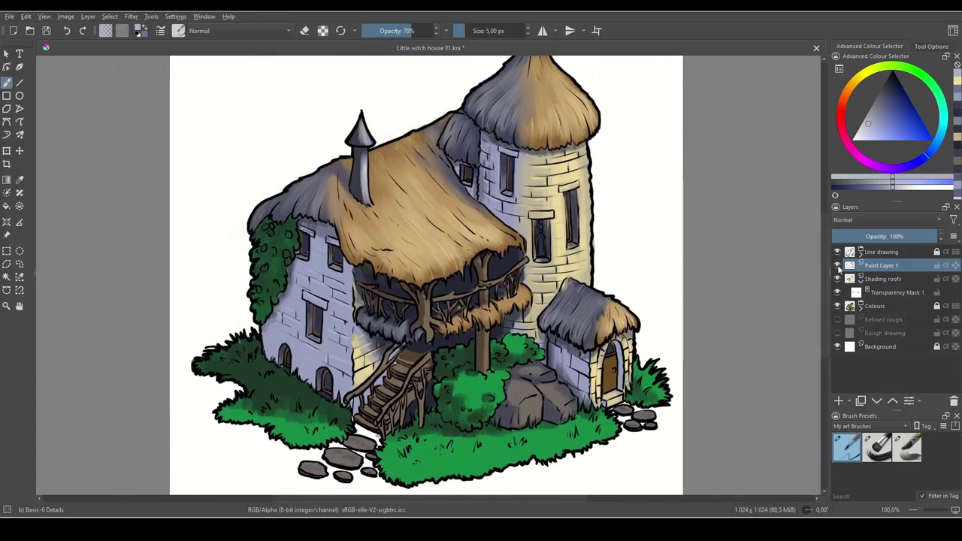
click(838, 265)
click(837, 265)
click(838, 266)
click(839, 266)
click(838, 266)
click(838, 266)
click(839, 267)
click(839, 267)
click(838, 267)
click(839, 267)
click(838, 267)
click(838, 267)
click(838, 267)
click(839, 267)
click(839, 267)
- Lighten the bricks on the porch's shaded side wall with an 8 px brush and a blue sampled from the wall
key(ctrl+plus)
key(ctrl+plus)
key(ctrl+plus)
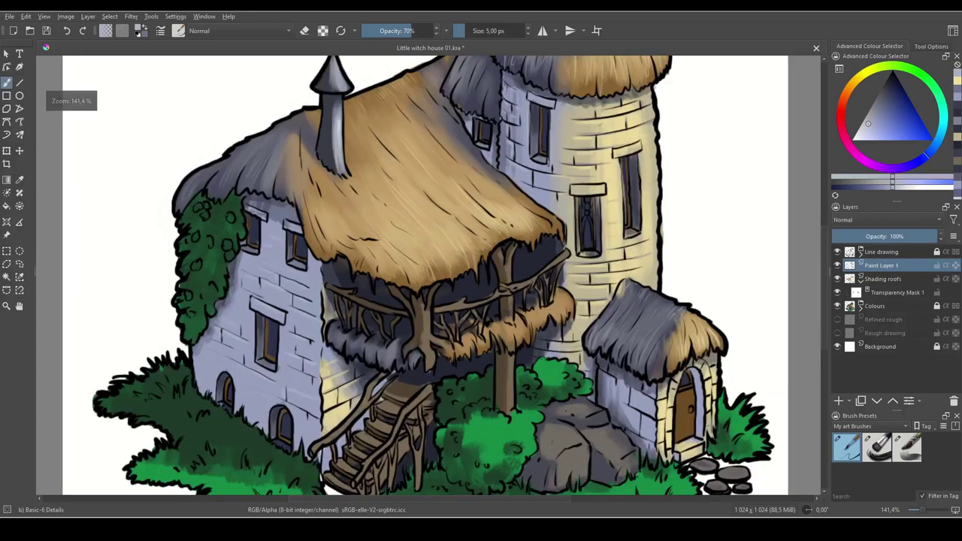
drag(734, 430, 372, 156)
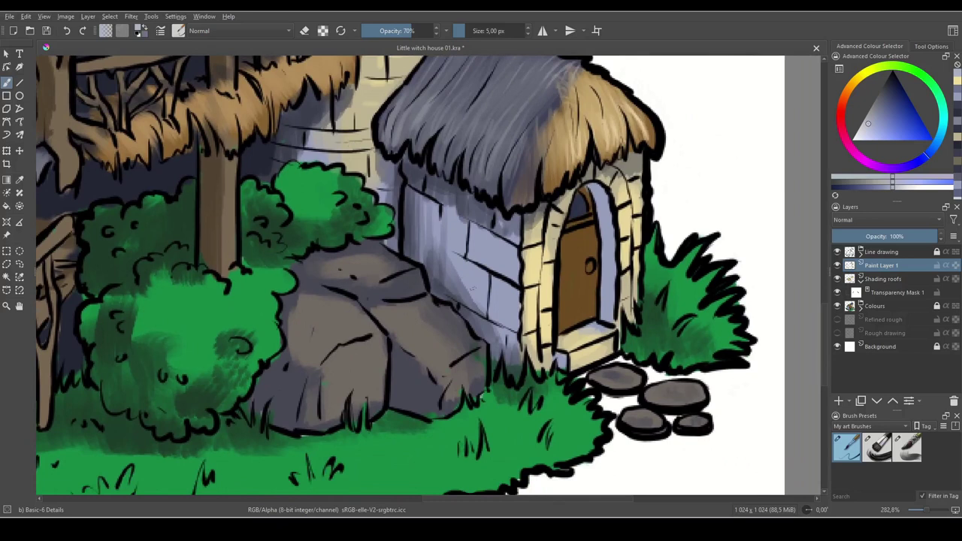
key(bracketright)
key(bracketright)
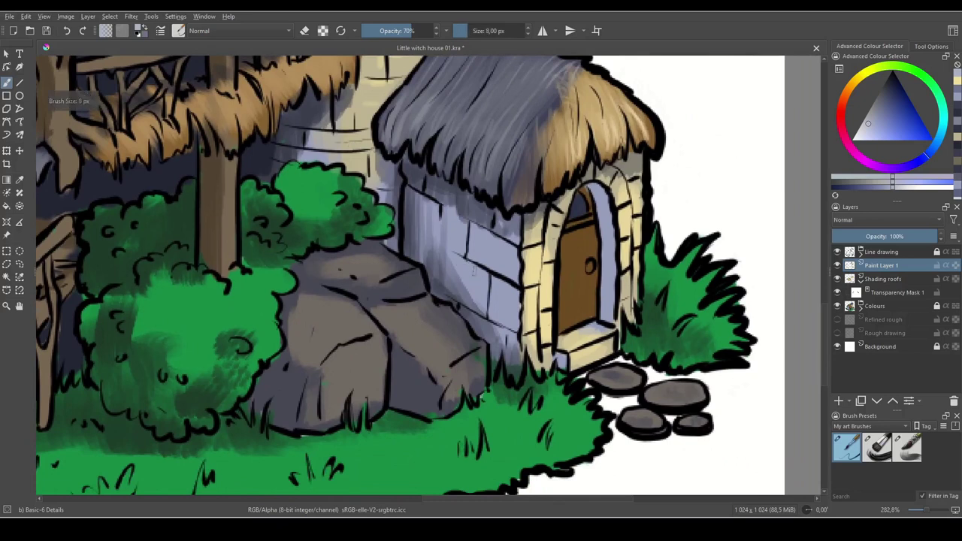
ctrl+click(449, 268)
drag(450, 249, 516, 280)
mouse_move(466, 224)
mouse_down()
mouse_move(463, 252)
mouse_move(485, 314)
mouse_up()
- Lighten the bricks on the lower and outer parts of the porch's shaded side wall with a sampled light blue
ctrl+click(472, 277)
drag(472, 277, 464, 297)
mouse_move(453, 262)
mouse_down()
mouse_move(445, 288)
mouse_move(432, 249)
mouse_move(446, 285)
mouse_move(439, 281)
mouse_up()
drag(418, 197, 429, 242)
drag(417, 200, 414, 222)
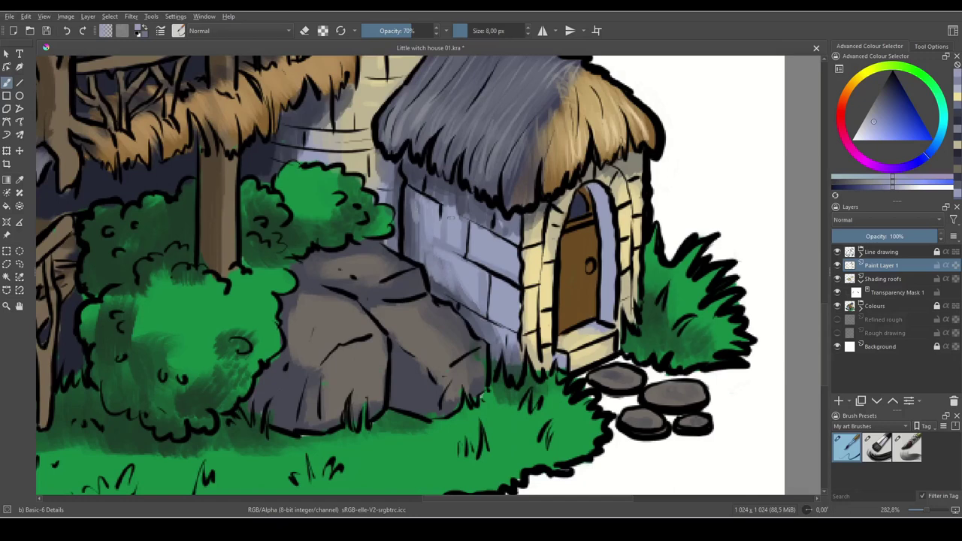
mouse_move(464, 290)
mouse_down()
mouse_move(503, 335)
mouse_move(504, 354)
mouse_up()
- Shade around the bricks of the porch's side wall with a darker blue sampled from the same wall
ctrl+click(448, 285)
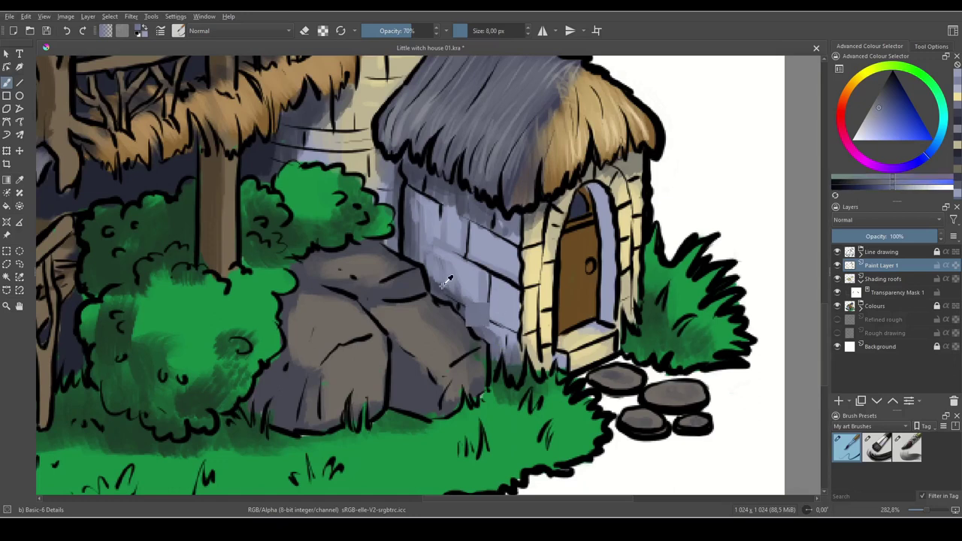
mouse_move(491, 276)
mouse_down()
mouse_move(491, 320)
mouse_move(511, 333)
mouse_move(508, 357)
mouse_up()
mouse_move(488, 231)
mouse_down()
mouse_move(459, 219)
mouse_move(469, 263)
mouse_move(466, 251)
mouse_up()
mouse_move(440, 211)
mouse_down()
mouse_move(437, 239)
mouse_move(448, 249)
mouse_up()
drag(449, 230, 417, 246)
drag(393, 187, 379, 200)
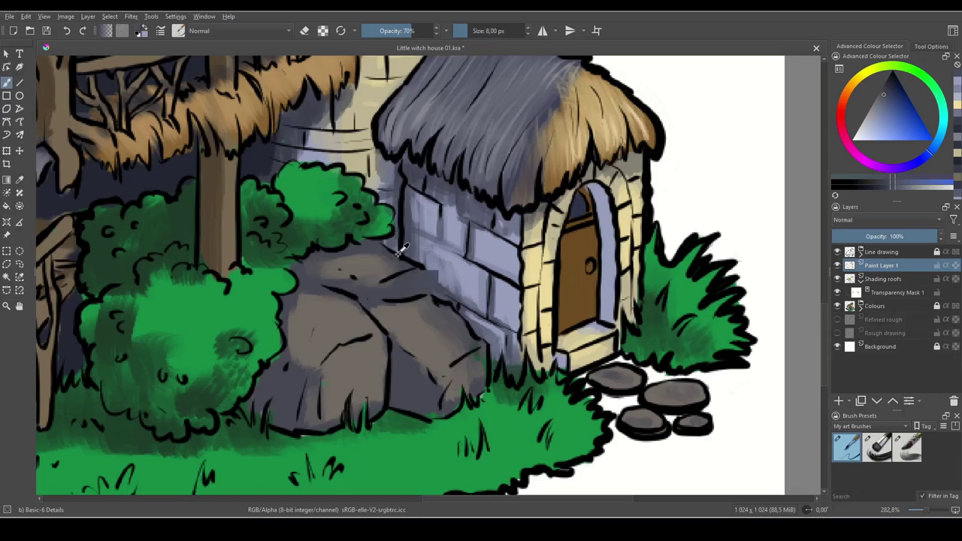
- Compare the whole house with Paint Layer 1 hidden and shown to judge the brick details
key(ctrl+minus)
key(ctrl+minus)
key(ctrl+minus)
key(ctrl+minus)
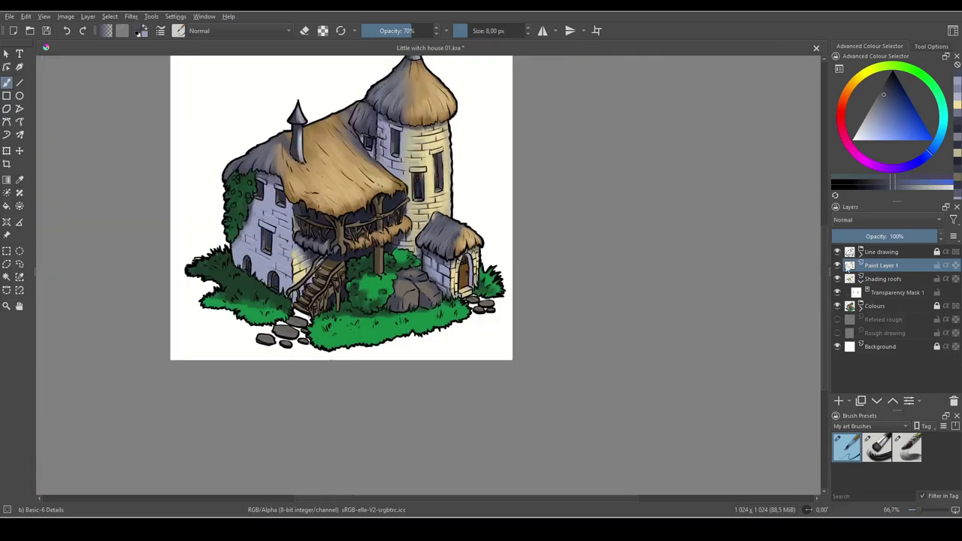
click(837, 268)
click(838, 268)
click(837, 268)
click(838, 268)
click(837, 267)
click(838, 267)
click(837, 267)
click(837, 267)
drag(475, 169, 541, 241)
drag(581, 289, 611, 285)
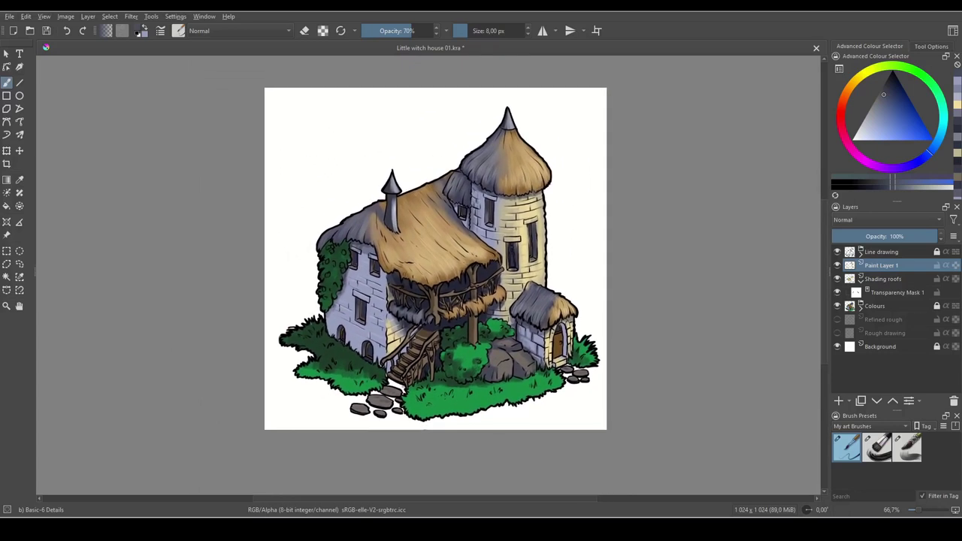
drag(532, 351, 575, 370)
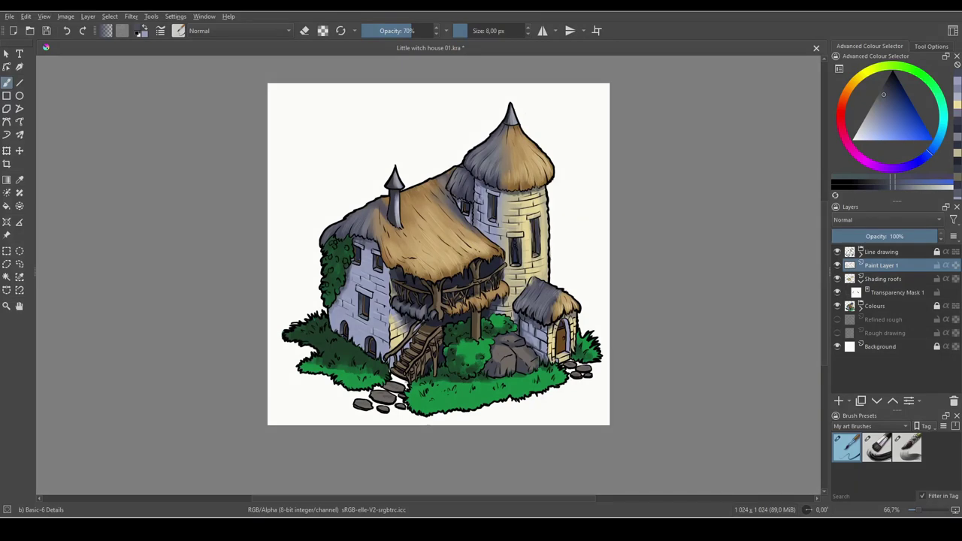
- Erase stray paint on Paint Layer 1 around the tower and beside the porch's stepping stones
scroll(537, 281, up, 5)
key(e)
drag(526, 263, 491, 313)
scroll(634, 180, down, 4)
drag(653, 374, 546, 376)
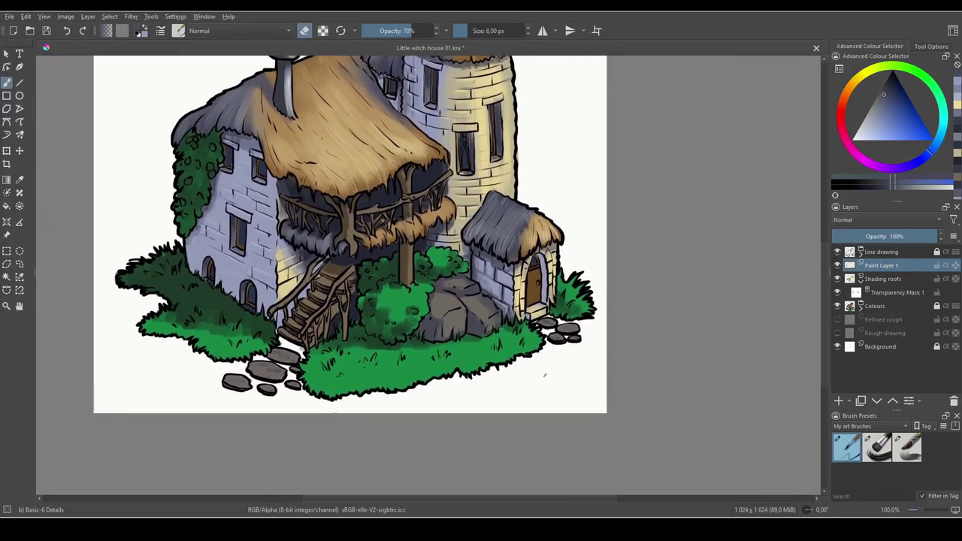
- Paint lighter grey-brown planes on the boulders beside the porch using a sampled rock colour and a 13 px brush
scroll(455, 293, up, 3)
key(e)
ctrl+click(455, 301)
click(873, 109)
mouse_move(459, 319)
mouse_down()
mouse_move(450, 337)
mouse_move(417, 352)
mouse_up()
key(bracketright)
key(bracketright)
key(bracketright)
key(bracketright)
key(bracketright)
drag(487, 309, 556, 360)
drag(572, 355, 543, 391)
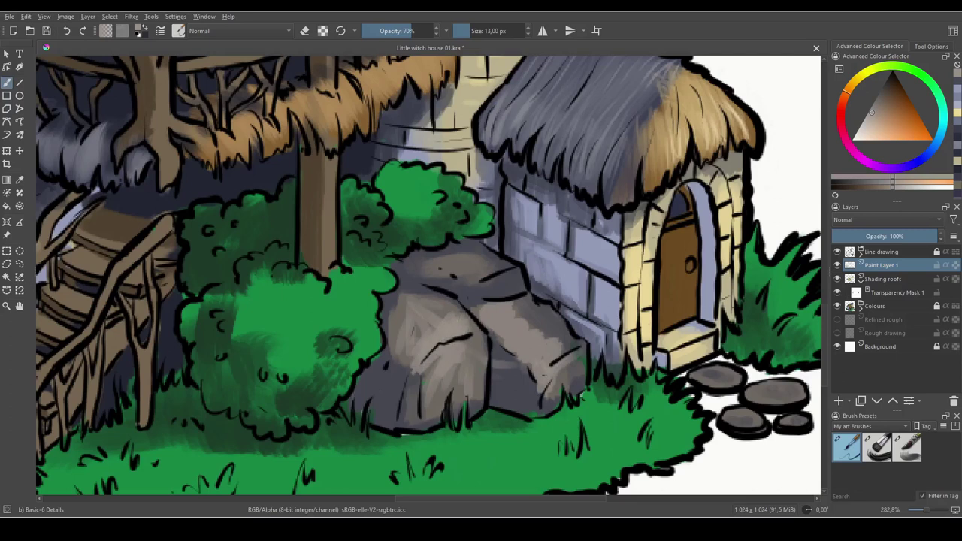
drag(429, 269, 475, 282)
- Darken the shaded sides and lower edges of the boulders with a very dark brown
click(886, 83)
drag(390, 339, 359, 406)
mouse_move(395, 260)
mouse_down()
mouse_move(468, 300)
mouse_move(490, 406)
mouse_up()
drag(496, 361, 531, 410)
- Add fine light highlights along the boulders' edges and cracks with a 5 px brush and a paler rock colour
ctrl+click(549, 365)
key(bracketleft)
key(bracketleft)
key(bracketleft)
key(bracketleft)
key(bracketleft)
key(bracketleft)
key(bracketleft)
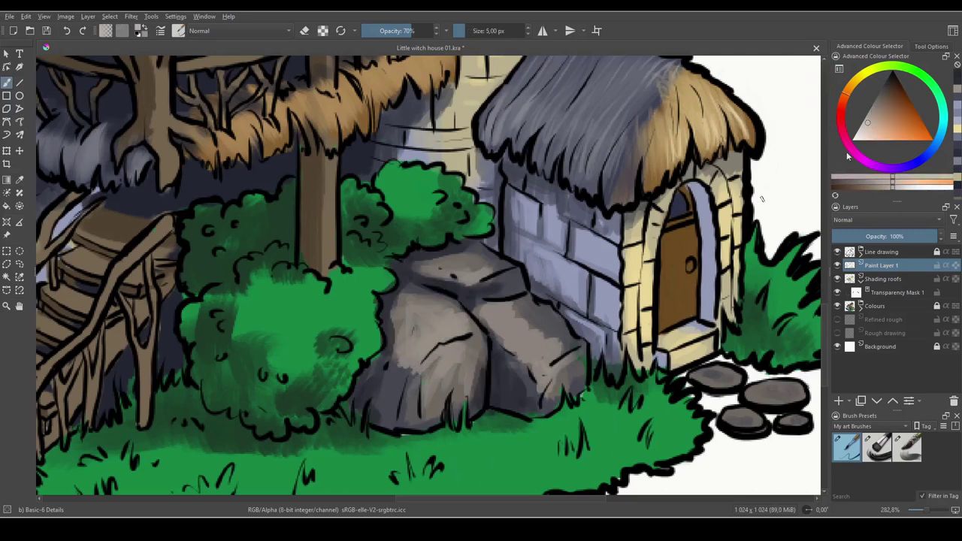
click(854, 81)
drag(571, 350, 543, 376)
drag(505, 342, 543, 374)
mouse_move(468, 331)
mouse_down()
mouse_move(418, 381)
mouse_move(418, 417)
mouse_up()
drag(433, 278, 469, 296)
drag(404, 308, 433, 337)
- Blend sampled rock tones into the lower faces and top surface of the boulders
ctrl+click(499, 277)
ctrl+click(388, 399)
mouse_move(428, 385)
mouse_down()
mouse_move(389, 421)
mouse_move(420, 401)
mouse_up()
drag(441, 394, 432, 422)
drag(554, 408, 534, 418)
drag(453, 242, 484, 259)
- Deepen the boulders' creases, outer edges and bases with near-black blue shadows using a 6 px brush
click(891, 75)
drag(393, 266, 433, 287)
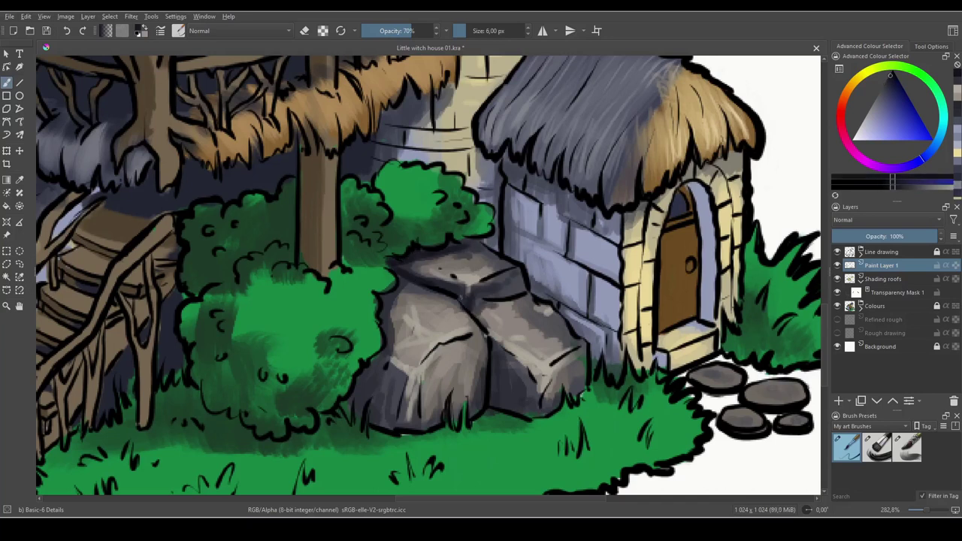
drag(376, 359, 350, 399)
drag(380, 428, 431, 421)
drag(494, 351, 496, 403)
drag(497, 402, 541, 419)
drag(580, 345, 584, 388)
- Add light blue edge highlights to the bricks of the porch's shaded side wall with the 6 px brush
scroll(541, 281, down, 2)
scroll(547, 191, up, 2)
ctrl+click(569, 319)
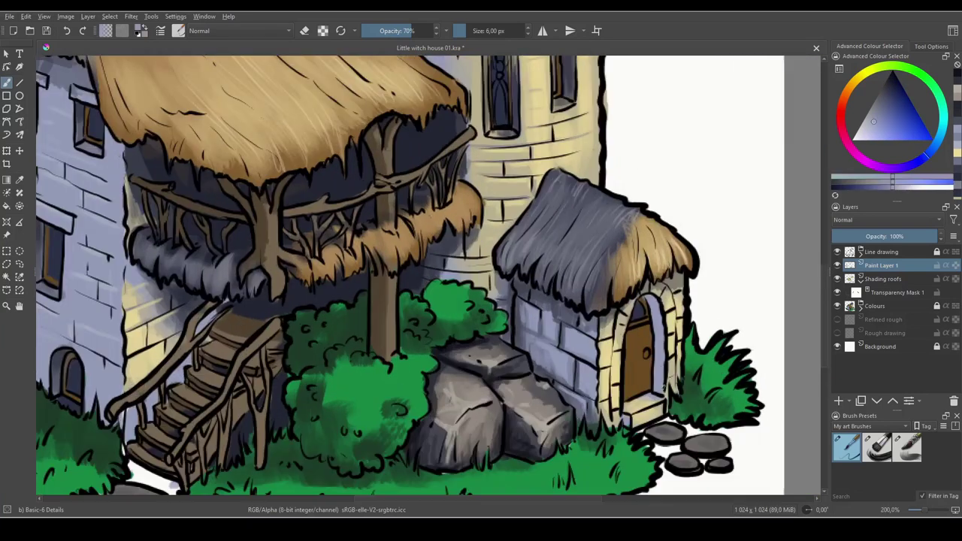
click(867, 130)
drag(573, 323, 612, 350)
drag(539, 304, 563, 318)
drag(510, 287, 534, 300)
drag(531, 343, 583, 386)
mouse_move(615, 385)
mouse_down()
mouse_move(606, 343)
mouse_move(530, 339)
mouse_up()
ctrl+click(546, 323)
click(860, 133)
mouse_move(565, 310)
mouse_down()
mouse_move(563, 324)
mouse_move(606, 315)
mouse_up()
- Shade the yellow corner stones of the porch with a darker warm colour based on a sampled tone
click(897, 106)
click(879, 134)
ctrl+click(618, 280)
click(880, 106)
mouse_move(606, 231)
mouse_down()
mouse_move(624, 289)
mouse_move(586, 369)
mouse_move(603, 374)
mouse_up()
click(885, 118)
- Dab light green leaf highlights over the sunlit part of the large bush with the Basic-6 Details brush
ctrl+click(626, 237)
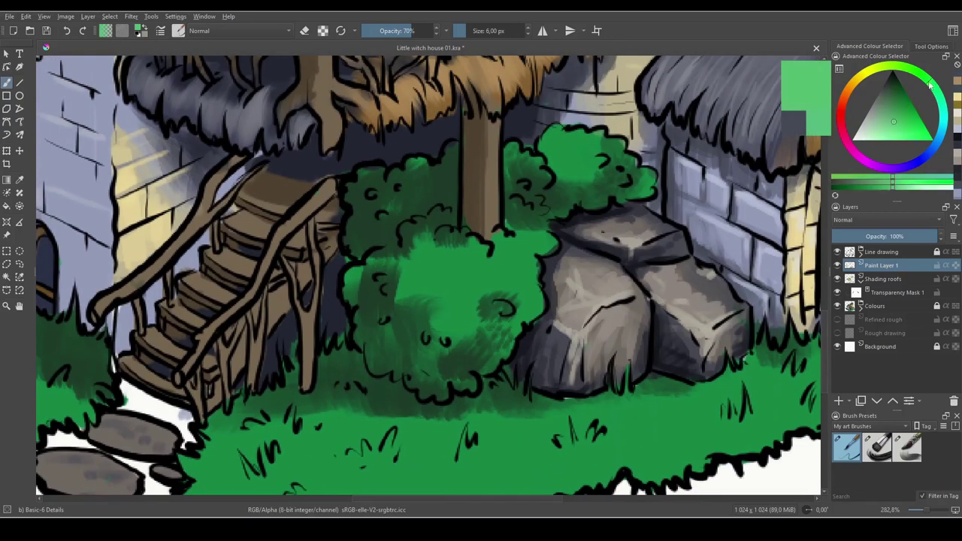
click(877, 448)
drag(470, 283, 481, 271)
click(847, 447)
drag(445, 317, 453, 312)
drag(514, 259, 524, 252)
drag(471, 309, 478, 302)
drag(521, 271, 559, 315)
drag(487, 326, 494, 318)
drag(414, 355, 418, 364)
drag(424, 323, 394, 381)
drag(548, 255, 555, 243)
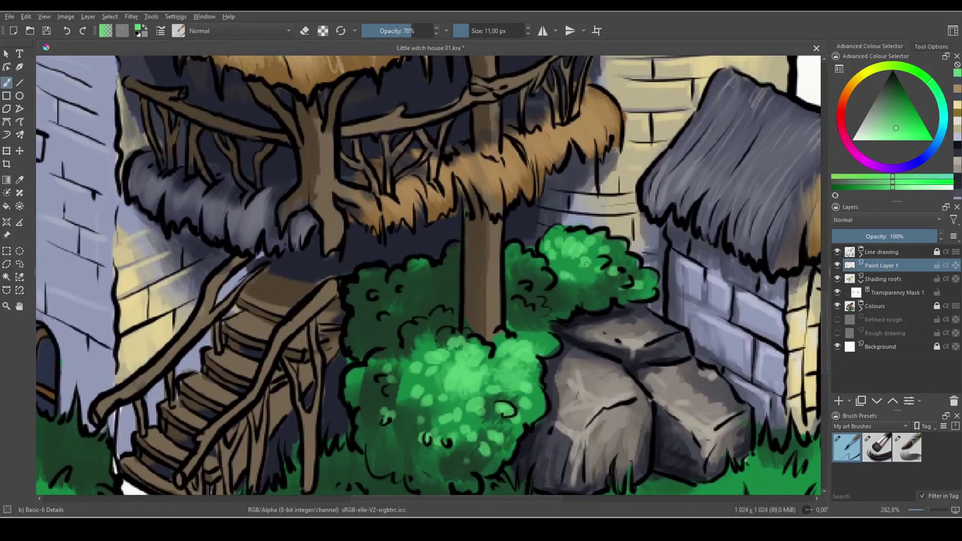
- Add leaf dabs in a sampled green across the large bush and the bushes behind the wooden post
drag(525, 276, 535, 270)
ctrl+click(553, 263)
drag(466, 421, 507, 377)
drag(445, 380, 451, 365)
drag(635, 246, 647, 238)
drag(464, 252, 471, 245)
drag(409, 276, 419, 260)
drag(410, 241, 419, 232)
drag(444, 252, 477, 248)
- Paint dark green leaf shadows on the shaded areas of the bushes
click(904, 102)
drag(480, 294, 479, 279)
drag(615, 296, 599, 285)
drag(578, 394, 568, 413)
ctrl+click(547, 331)
drag(540, 378, 547, 322)
- Fill the bushes with more leaf dabs in intermediate greens sampled from the foliage
ctrl+click(519, 338)
ctrl+click(531, 308)
drag(514, 290, 530, 284)
drag(456, 344, 478, 359)
mouse_move(611, 240)
mouse_down()
mouse_move(618, 228)
mouse_move(680, 210)
mouse_up()
ctrl+click(639, 207)
mouse_move(630, 255)
mouse_down()
mouse_move(648, 242)
mouse_move(636, 195)
mouse_up()
ctrl+click(631, 233)
drag(527, 450, 561, 436)
drag(440, 277, 449, 263)
drag(444, 355, 437, 320)
drag(474, 262, 482, 246)
drag(496, 248, 502, 241)
- Brighten the most sunlit leaves of the bushes with a vivid light green
click(911, 138)
mouse_move(526, 303)
mouse_down()
mouse_move(538, 291)
mouse_move(523, 275)
mouse_up()
drag(654, 171, 661, 163)
key(1)
mouse_move(516, 301)
mouse_down()
mouse_move(526, 293)
mouse_move(554, 320)
mouse_up()
- Sample a green and brush soft lighter patches onto the front lawn with the Bristles-3 Large Smooth brush
scroll(351, 316, up, 3)
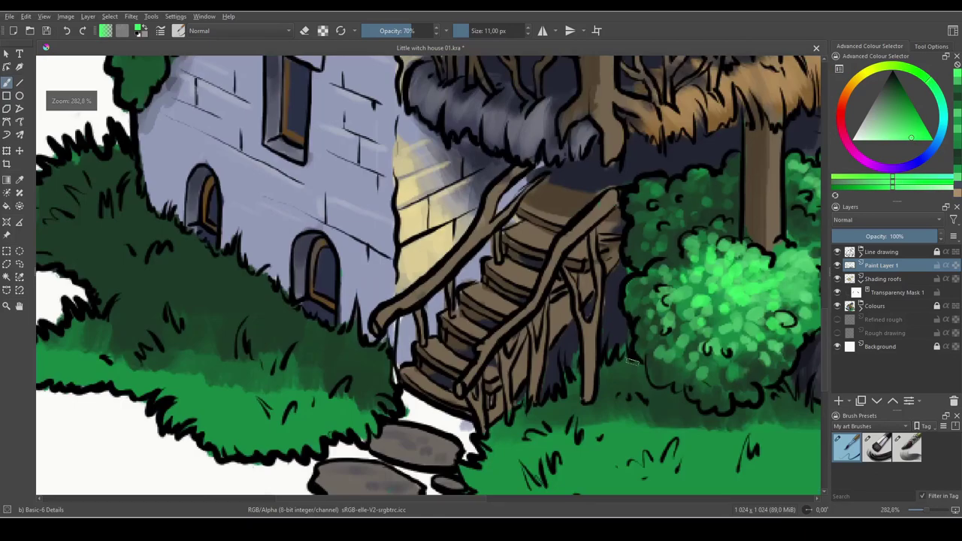
drag(555, 376, 323, 244)
ctrl+click(466, 203)
mouse_move(295, 330)
mouse_down()
mouse_move(331, 289)
mouse_move(421, 260)
mouse_up()
click(878, 447)
mouse_move(484, 296)
mouse_down()
mouse_move(495, 323)
mouse_move(518, 280)
mouse_up()
drag(353, 348, 391, 312)
drag(404, 320, 437, 259)
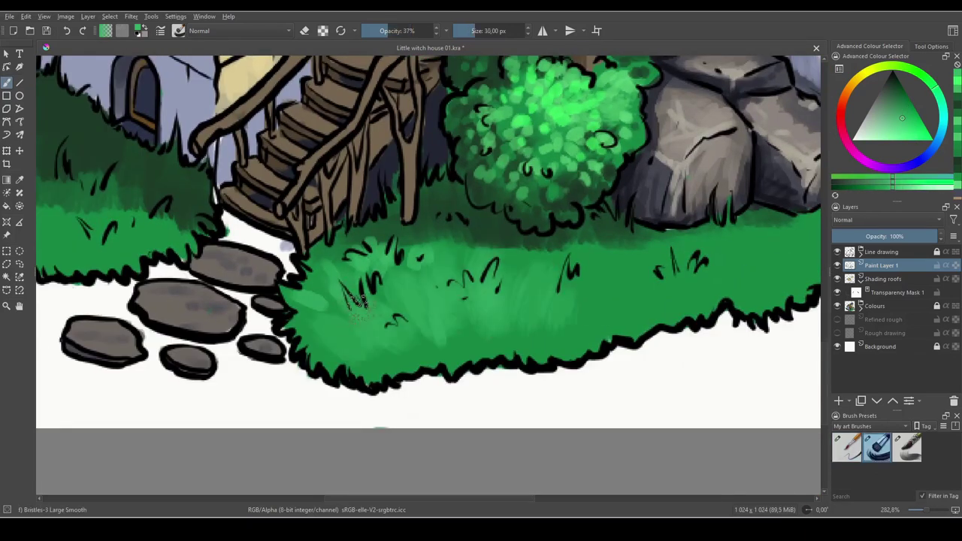
- Extend the soft light green over the rest of the front lawn towards the boulders and onto the left grass patch
drag(564, 301, 379, 301)
drag(347, 353, 366, 334)
drag(560, 239, 571, 230)
drag(571, 264, 517, 311)
drag(662, 300, 684, 290)
drag(176, 369, 507, 353)
mouse_move(182, 263)
mouse_down()
mouse_move(621, 312)
mouse_move(404, 284)
mouse_up()
- Blend sampled light and dark greens through the grass on both sides of the stepping stones
ctrl+click(612, 301)
drag(246, 143, 331, 265)
ctrl+click(584, 391)
drag(398, 263, 438, 271)
mouse_move(716, 436)
mouse_down()
mouse_move(424, 328)
mouse_move(272, 305)
mouse_up()
ctrl+click(531, 328)
drag(530, 329, 621, 351)
drag(477, 359, 147, 376)
ctrl+click(248, 395)
mouse_move(248, 399)
mouse_down()
mouse_move(391, 353)
mouse_move(363, 352)
mouse_up()
mouse_move(539, 313)
mouse_down()
mouse_move(505, 350)
mouse_move(430, 321)
mouse_up()
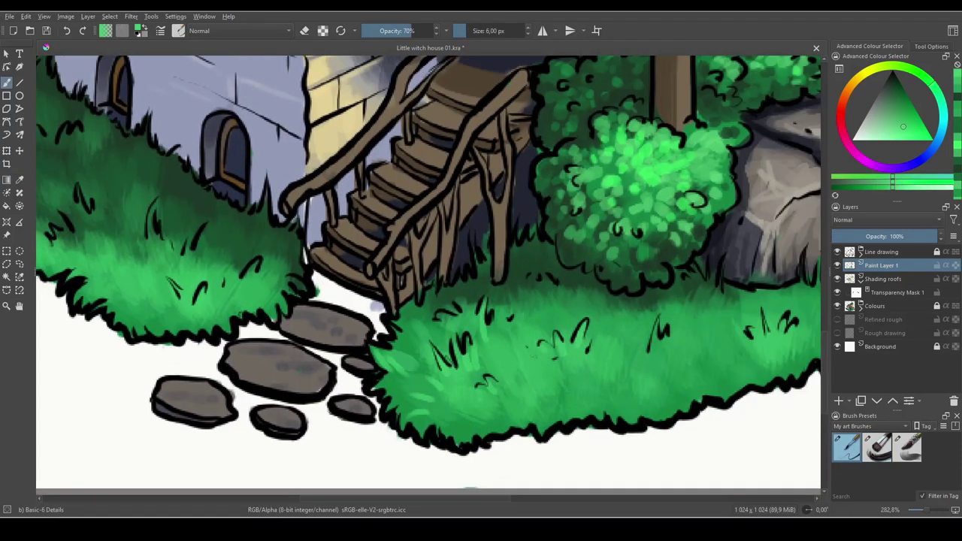
- Paint fine light green grass blades along the front lawn with the 6 px Basic-6 Details brush
drag(519, 368, 464, 358)
drag(532, 392, 526, 385)
drag(481, 354, 419, 357)
mouse_move(361, 323)
mouse_down()
mouse_move(351, 291)
mouse_move(379, 313)
mouse_up()
drag(528, 407, 509, 386)
mouse_move(549, 406)
mouse_down()
mouse_move(534, 387)
mouse_move(385, 390)
mouse_up()
drag(316, 404, 440, 400)
drag(519, 346, 373, 404)
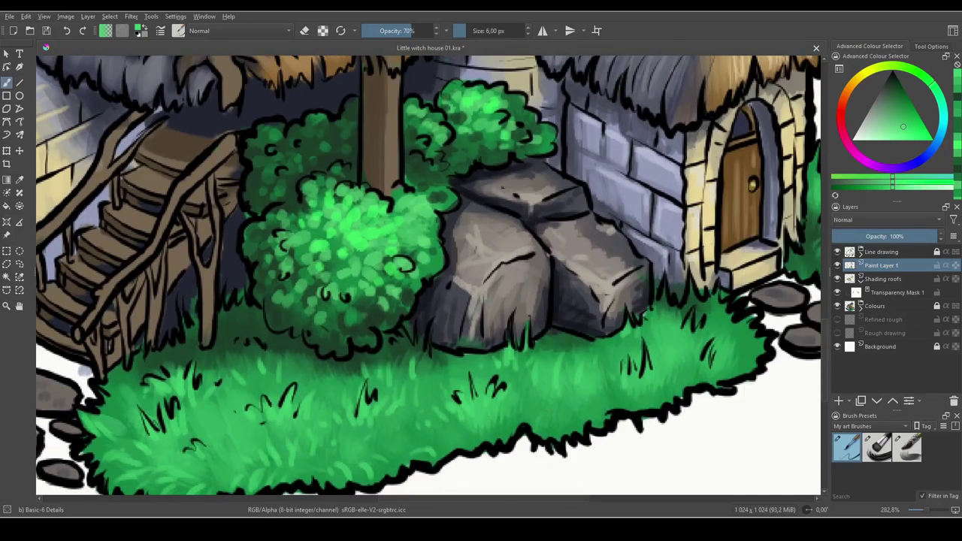
- Continue the light grass blades across the lawn in front of the bush, boulders and doorway
drag(558, 438, 552, 415)
drag(526, 391, 438, 403)
drag(593, 373, 600, 331)
drag(625, 339, 639, 321)
drag(654, 352, 661, 331)
drag(526, 345, 355, 404)
drag(203, 421, 618, 381)
mouse_move(203, 421)
mouse_down()
mouse_move(618, 380)
mouse_move(649, 395)
mouse_up()
drag(531, 339, 537, 329)
mouse_move(421, 316)
mouse_down()
mouse_move(537, 359)
mouse_move(516, 338)
mouse_up()
- Add grass blades in a sampled darker green to the shaded grass, including the hillside below the tower
ctrl+click(511, 331)
drag(429, 339, 432, 330)
drag(556, 331, 418, 336)
drag(387, 303, 631, 364)
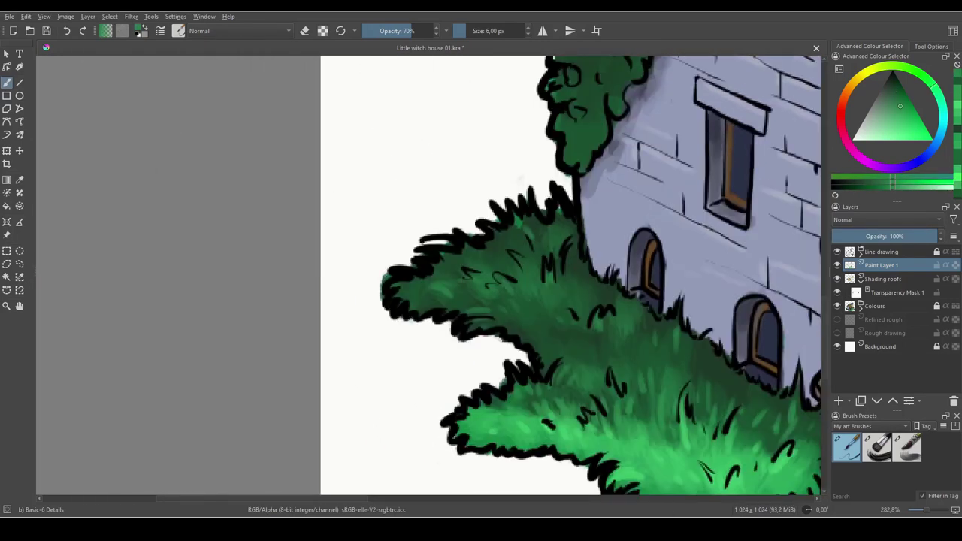
- Dab lighter green leaves over the ivy on the tower wall with a 10 px brush at 41% opacity
key(minus)
drag(541, 275, 317, 276)
ctrl+click(720, 338)
drag(421, 248, 591, 371)
click(391, 31)
key(bracketright)
key(bracketright)
key(bracketright)
key(bracketright)
drag(532, 183, 535, 206)
drag(512, 247, 509, 286)
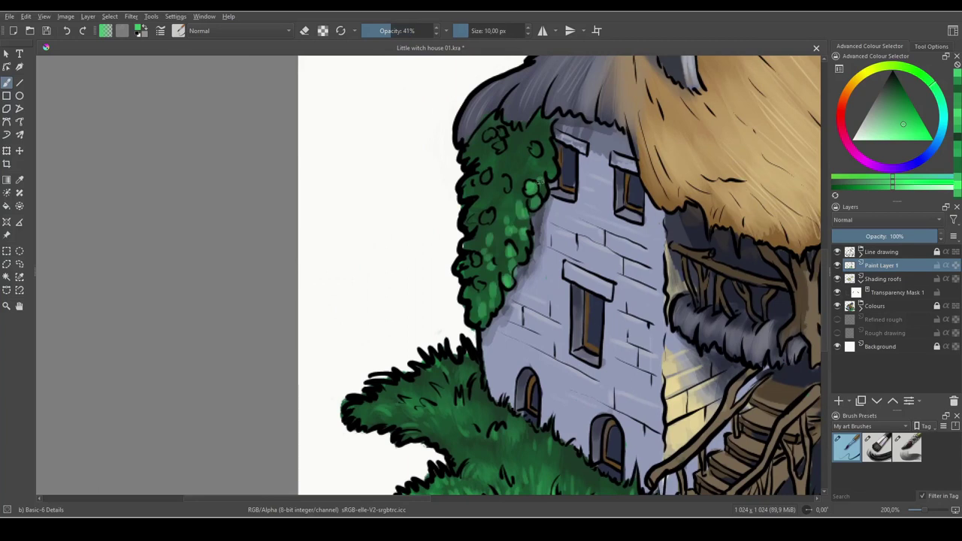
drag(541, 168, 540, 183)
drag(535, 143, 537, 153)
drag(520, 163, 517, 175)
drag(514, 211, 511, 225)
drag(502, 244, 478, 301)
- Fill the ivy with more leaf dabs in other greens sampled from the foliage
ctrl+click(496, 270)
drag(497, 146, 493, 160)
drag(477, 257, 472, 274)
drag(525, 170, 521, 196)
drag(538, 129, 534, 142)
ctrl+click(475, 190)
drag(483, 186, 470, 192)
drag(496, 179, 492, 203)
drag(543, 120, 536, 133)
drag(475, 242, 463, 247)
drag(520, 173, 511, 204)
drag(504, 226, 487, 236)
- Shade the blue stone wall beside and below the ivy with sampled grey-blue at 35% opacity and 20 px
ctrl+click(453, 284)
mouse_move(519, 301)
mouse_down()
mouse_move(454, 286)
mouse_move(425, 368)
mouse_up()
click(387, 31)
key(bracketright)
key(bracketright)
key(bracketright)
key(bracketright)
drag(486, 203, 453, 328)
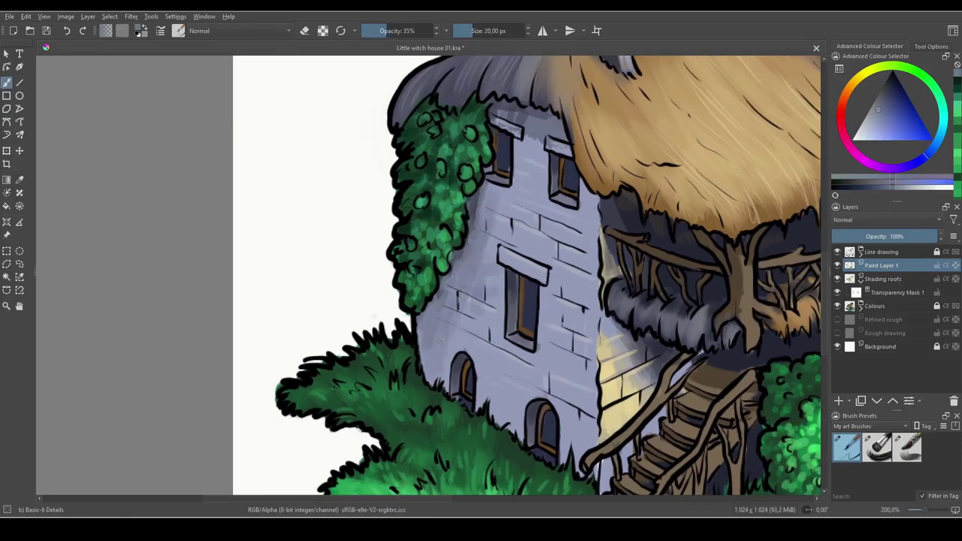
drag(521, 147, 519, 179)
- Paint light tan highlights on the balcony's branch railings with a 4 px brush at 60% opacity
drag(601, 301, 351, 268)
key(bracketleft)
key(bracketleft)
key(bracketleft)
key(bracketleft)
ctrl+click(492, 218)
click(404, 30)
click(885, 125)
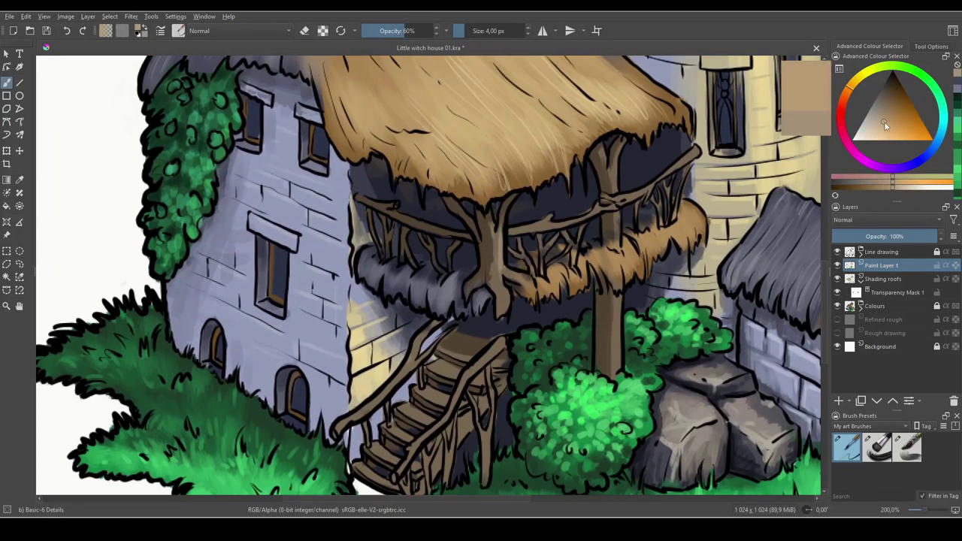
drag(525, 249, 531, 274)
drag(572, 242, 531, 275)
drag(654, 186, 582, 228)
- Add light tan streaks down the balcony's wooden posts
mouse_move(572, 181)
mouse_down()
mouse_move(564, 225)
mouse_move(573, 276)
mouse_up()
drag(571, 301, 566, 208)
drag(571, 242, 570, 316)
drag(451, 188, 529, 242)
- Darken a sampled brown and paint thin bark shadow lines down the wooden support post
ctrl+click(520, 236)
click(421, 31)
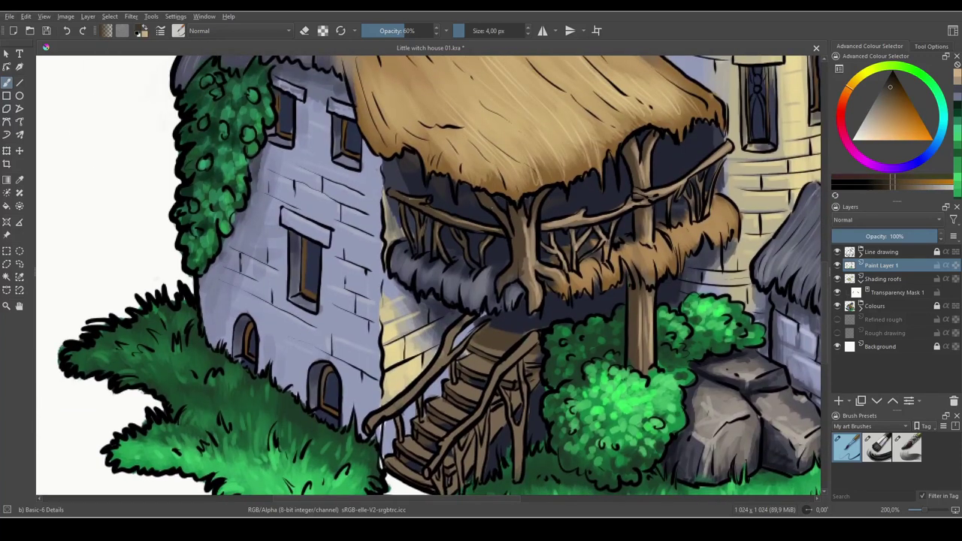
click(890, 84)
drag(633, 290, 633, 350)
drag(642, 294, 642, 359)
mouse_move(489, 346)
mouse_down()
mouse_move(526, 278)
mouse_move(467, 310)
mouse_up()
- Paint dark brown grain and shadow lines on the staircase's handrails and supports at 83% opacity
ctrl+click(558, 168)
mouse_move(508, 266)
mouse_down()
mouse_move(408, 360)
mouse_move(426, 341)
mouse_up()
mouse_move(572, 266)
mouse_down()
mouse_move(487, 371)
mouse_move(514, 411)
mouse_up()
ctrl+click(680, 148)
click(891, 80)
drag(509, 368, 495, 413)
drag(513, 370, 492, 424)
drag(545, 338, 539, 359)
drag(526, 361, 539, 346)
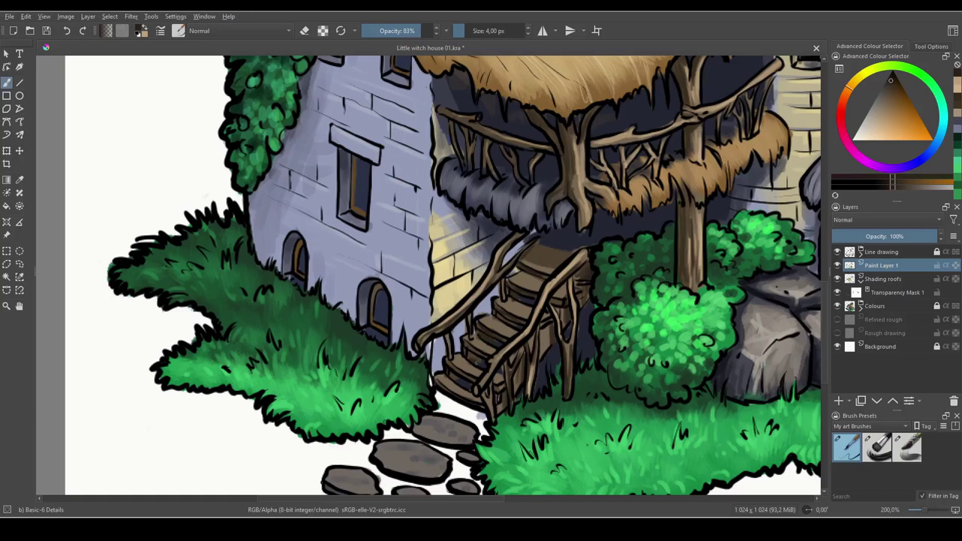
drag(480, 352, 470, 365)
drag(455, 376, 454, 384)
- Highlight the edges of the wooden stair treads with a light tan
click(884, 124)
drag(512, 281, 538, 291)
drag(454, 362, 480, 377)
- Sample a light warm grey from the boulders and add highlights to the stepping stones below the stairs
mouse_move(566, 433)
mouse_down()
mouse_move(509, 350)
mouse_move(515, 359)
mouse_up()
ctrl+click(722, 227)
drag(451, 361, 568, 336)
drag(495, 328, 523, 333)
drag(508, 360, 513, 368)
drag(511, 353, 568, 330)
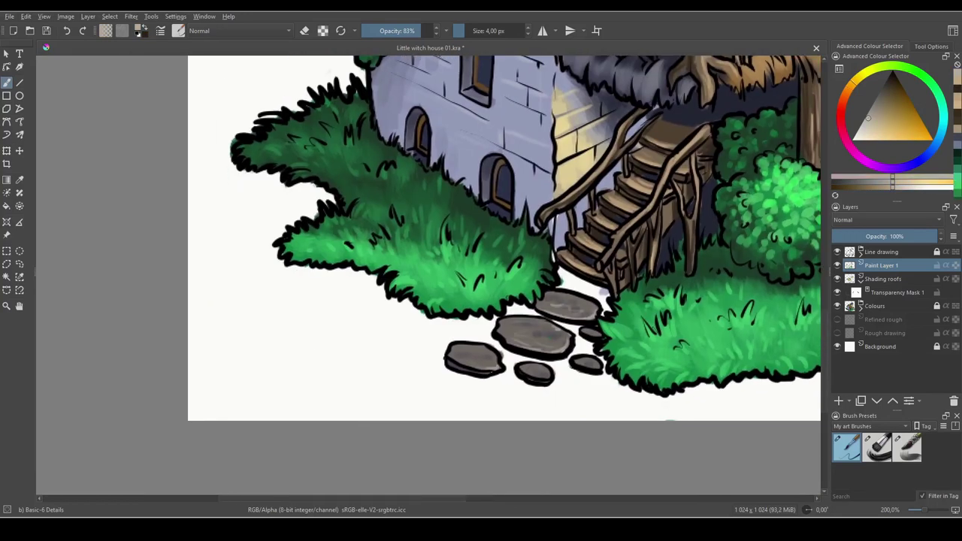
- Add light warm grey highlights to the stepping stones outside the small annex's door
drag(731, 361, 243, 389)
drag(597, 265, 618, 274)
mouse_move(634, 275)
mouse_down()
mouse_move(665, 286)
mouse_move(667, 300)
mouse_up()
- Sample the dark blue shadow colour under the balcony and paint shadow strokes around its thatch with a 10 px brush
mouse_move(490, 261)
mouse_down()
mouse_move(730, 316)
mouse_move(832, 320)
mouse_up()
ctrl+click(519, 207)
drag(497, 217, 427, 325)
drag(419, 314, 402, 346)
mouse_move(458, 90)
mouse_down()
mouse_move(296, 301)
mouse_move(303, 297)
mouse_up()
key(bracketright)
key(bracketright)
key(bracketright)
key(bracketright)
key(bracketright)
key(bracketright)
mouse_move(276, 256)
mouse_down()
mouse_move(280, 273)
mouse_move(317, 301)
mouse_up()
drag(415, 294, 411, 311)
mouse_move(445, 281)
mouse_down()
mouse_move(416, 313)
mouse_move(442, 305)
mouse_up()
mouse_move(473, 272)
mouse_down()
mouse_move(458, 309)
mouse_move(475, 295)
mouse_up()
drag(508, 381, 571, 311)
drag(589, 309, 602, 317)
drag(636, 273, 610, 307)
drag(504, 326, 447, 362)
drag(451, 332, 423, 357)
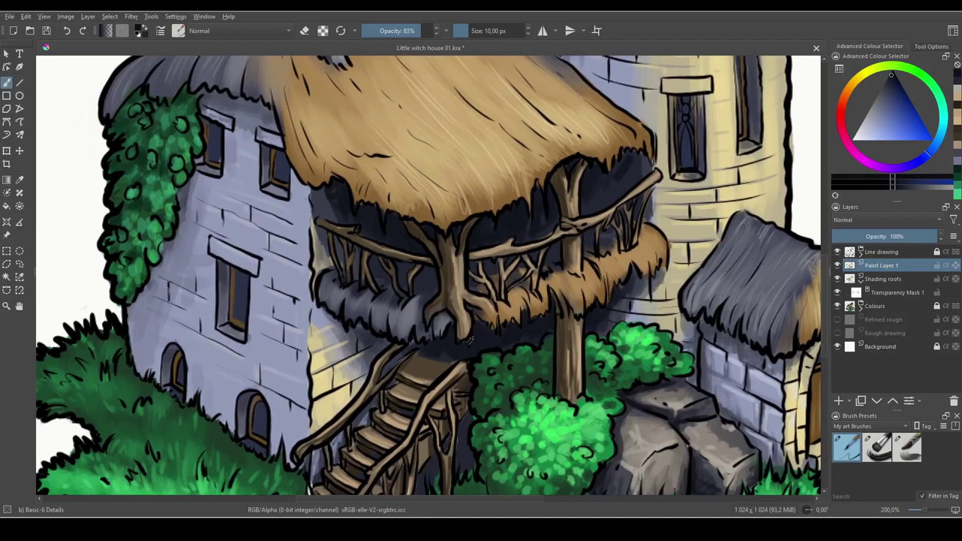
- Sample a greyish brown from the thatch and paint straw strokes over the main house's left roof section at 14 px
ctrl+click(479, 224)
key(bracketleft)
key(bracketleft)
key(bracketleft)
key(bracketleft)
key(bracketleft)
mouse_move(437, 182)
mouse_down()
mouse_move(490, 322)
mouse_move(598, 386)
mouse_up()
ctrl+click(432, 225)
key(bracketright)
key(bracketright)
key(bracketright)
key(bracketright)
key(bracketright)
key(bracketright)
key(bracketright)
key(bracketright)
key(bracketright)
drag(382, 224, 327, 291)
drag(413, 246, 410, 295)
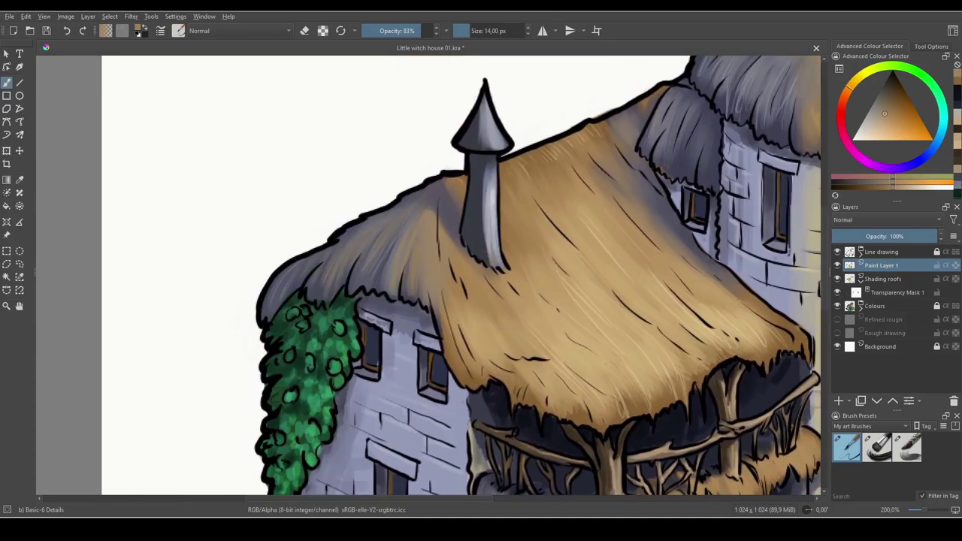
drag(454, 201, 435, 235)
- Paint greyish brown straw strokes on the shaded side of the tower's thatched roof
drag(643, 228, 413, 428)
drag(588, 281, 587, 298)
drag(519, 218, 477, 287)
drag(534, 283, 517, 319)
mouse_move(519, 316)
mouse_down()
mouse_move(563, 259)
mouse_move(431, 269)
mouse_up()
- Choose a light straw yellow and add highlight strokes to the sunlit side of the tower roof
click(881, 134)
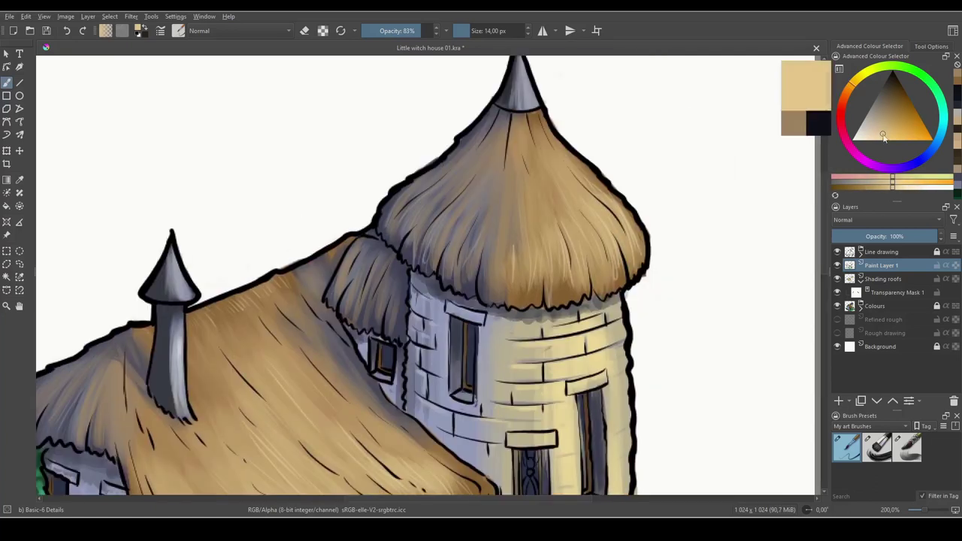
drag(547, 128, 618, 209)
drag(543, 148, 606, 278)
drag(576, 206, 618, 276)
- Brighten the main thatched roof below the chimney with long, broad straw-yellow strokes using a larger brush
drag(481, 429, 557, 143)
key(bracketright)
key(bracketright)
key(bracketright)
key(bracketright)
key(bracketright)
key(bracketright)
drag(248, 235, 317, 307)
drag(271, 222, 332, 294)
drag(315, 201, 395, 305)
drag(346, 225, 399, 350)
mouse_move(332, 197)
mouse_down()
mouse_move(391, 295)
mouse_move(382, 392)
mouse_up()
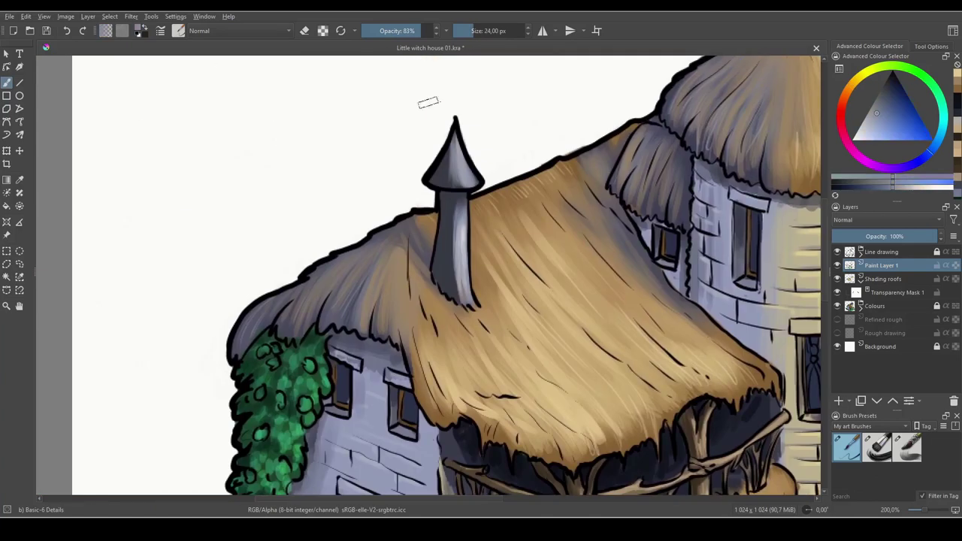
- Shade the chimney and its cap with a sampled blue-grey at 41% opacity, and add light blue edge highlights
ctrl+click(485, 248)
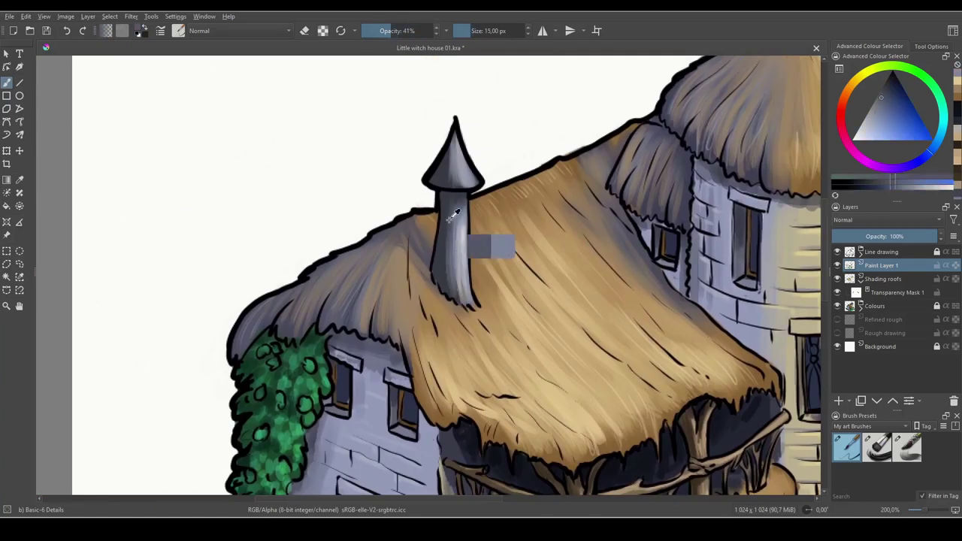
drag(459, 144, 472, 188)
drag(460, 204, 459, 238)
click(870, 134)
click(942, 133)
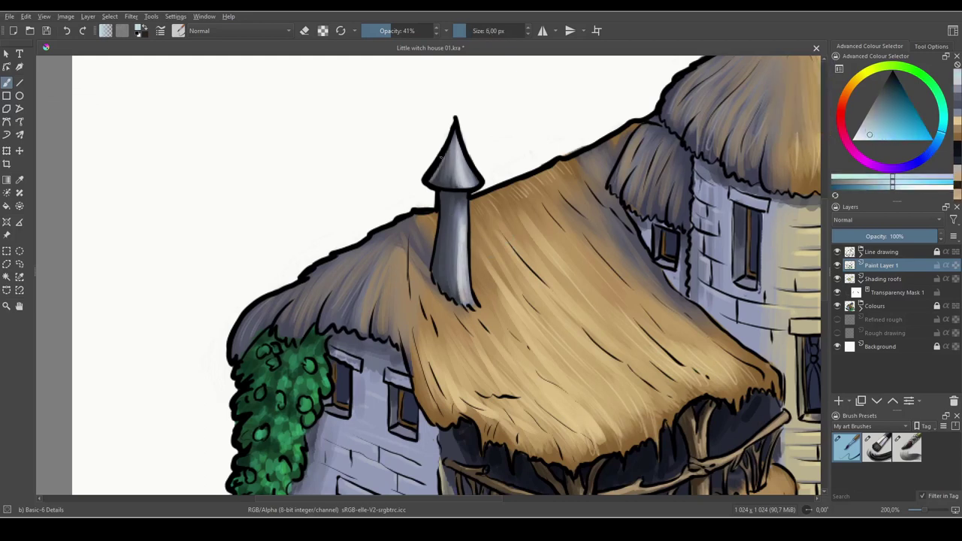
drag(443, 200, 439, 242)
- Add thin light blue highlights along the shaded edges of the left roof section and the tower roof
drag(376, 286, 505, 224)
drag(489, 186, 438, 216)
drag(447, 217, 410, 272)
drag(494, 194, 451, 267)
drag(527, 173, 230, 424)
drag(562, 238, 499, 304)
drag(607, 188, 570, 229)
- Texture the main house's lavender stone wall with the Bristles-3 Large Smooth brush, using colours sampled from the wall
mouse_move(323, 485)
mouse_down()
mouse_move(477, 120)
mouse_move(482, 59)
mouse_up()
click(877, 448)
ctrl+click(368, 218)
drag(347, 169, 351, 229)
drag(351, 361, 401, 387)
ctrl+click(448, 368)
drag(353, 197, 355, 235)
ctrl+click(406, 301)
- Texture the tower's stone wall with bristle strokes in sampled wall colours, raising the brush opacity
mouse_move(629, 340)
mouse_down()
mouse_move(580, 340)
mouse_move(312, 391)
mouse_up()
ctrl+click(526, 227)
ctrl+click(447, 226)
ctrl+click(530, 203)
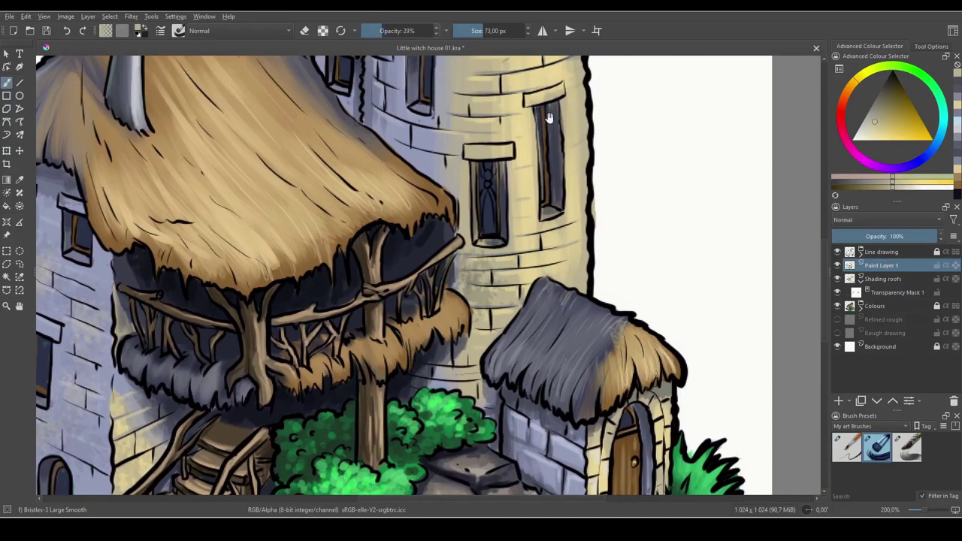
drag(548, 118, 567, 230)
key(o)
ctrl+click(418, 231)
mouse_move(496, 154)
mouse_down()
mouse_move(489, 252)
mouse_move(552, 292)
mouse_up()
ctrl+click(537, 235)
ctrl+click(469, 293)
drag(515, 297, 552, 309)
drag(568, 376, 543, 301)
ctrl+click(519, 315)
- Warm the shaded part of the balcony's thatch with a sampled brown using a smaller bristle brush, and save the drawing
drag(526, 481, 604, 308)
key(bracketleft)
key(bracketleft)
key(bracketleft)
key(bracketleft)
key(bracketleft)
key(bracketleft)
key(bracketleft)
key(bracketleft)
key(bracketleft)
key(bracketleft)
key(bracketleft)
key(bracketleft)
key(bracketleft)
ctrl+click(405, 294)
drag(316, 271, 309, 299)
drag(282, 275, 235, 278)
key(ctrl+s)
key(minus)
key(minus)
key(minus)
drag(549, 253, 553, 270)
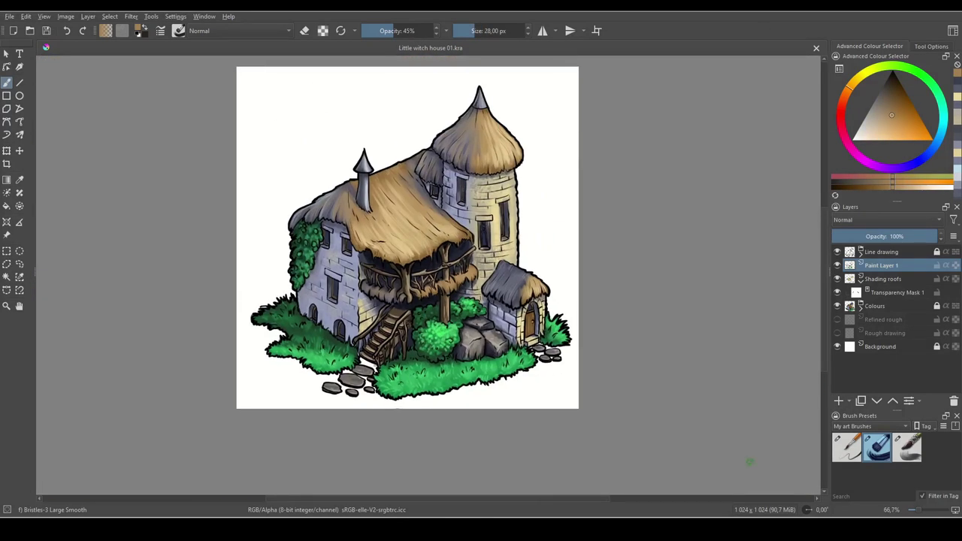
- Sample dark tones and deepen the shadows around the balcony with progressively smaller bristle strokes
key(plus)
key(plus)
key(plus)
key(bracketleft)
key(bracketleft)
key(bracketleft)
key(bracketleft)
key(bracketleft)
ctrl+click(553, 282)
mouse_move(406, 376)
mouse_down()
mouse_move(551, 284)
mouse_move(519, 310)
mouse_up()
ctrl+click(568, 281)
drag(568, 284, 500, 300)
mouse_move(495, 363)
mouse_down()
mouse_move(498, 303)
mouse_move(477, 300)
mouse_up()
drag(496, 366, 517, 303)
mouse_move(476, 327)
mouse_down()
mouse_move(531, 273)
mouse_move(498, 283)
mouse_up()
drag(449, 394, 472, 355)
drag(587, 350, 481, 336)
key(bracketleft)
key(bracketleft)
key(bracketleft)
key(bracketleft)
key(bracketleft)
key(bracketleft)
key(bracketleft)
drag(482, 296, 480, 335)
mouse_move(481, 225)
mouse_down()
mouse_move(466, 392)
mouse_move(425, 485)
mouse_up()
- Check the whole house painting from a distance
key(minus)
key(minus)
key(minus)
drag(641, 381, 625, 310)
drag(692, 215, 678, 299)
key(minus)
drag(586, 248, 584, 322)
key(minus)
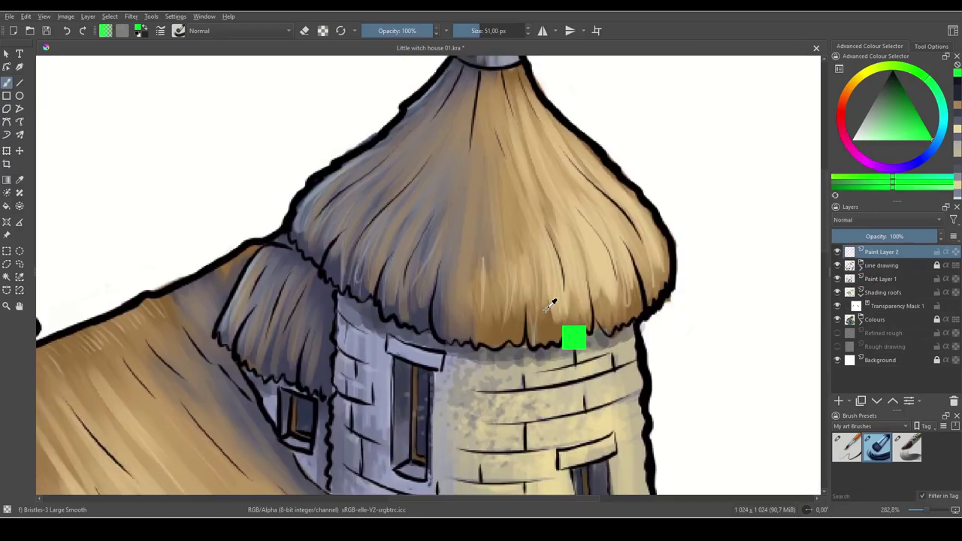
- Delete Paint Layer 2 and collapse the Shading roofs layer to hide its transparency mask
key(1)
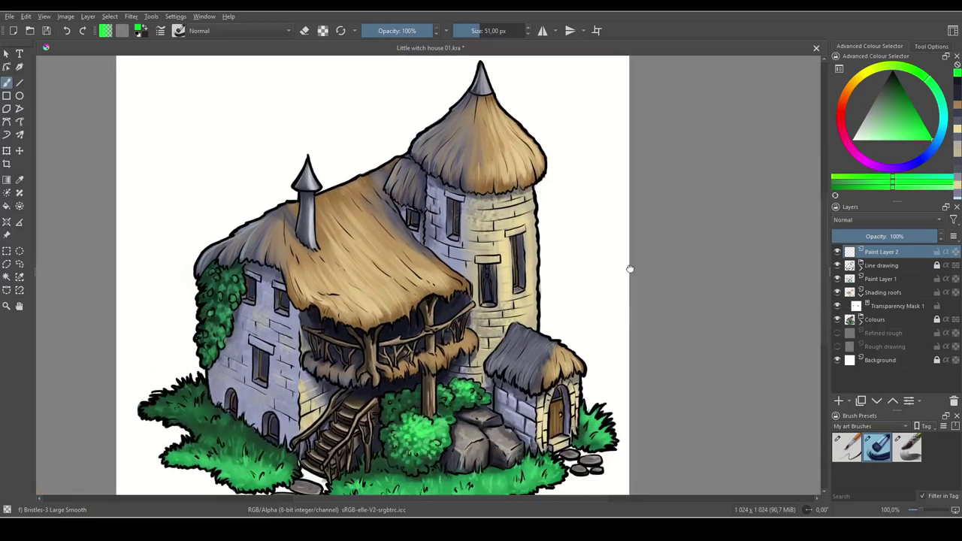
drag(630, 268, 670, 201)
drag(646, 312, 641, 366)
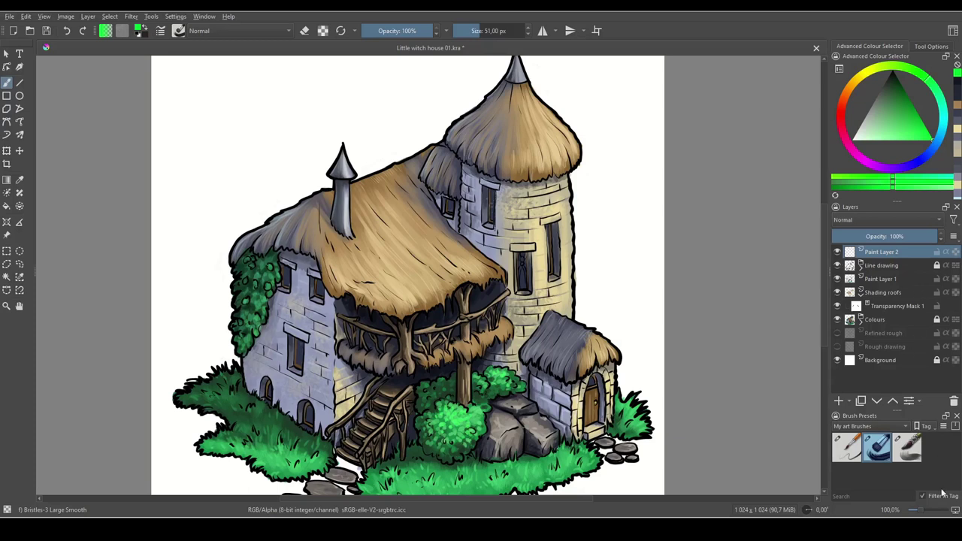
click(954, 402)
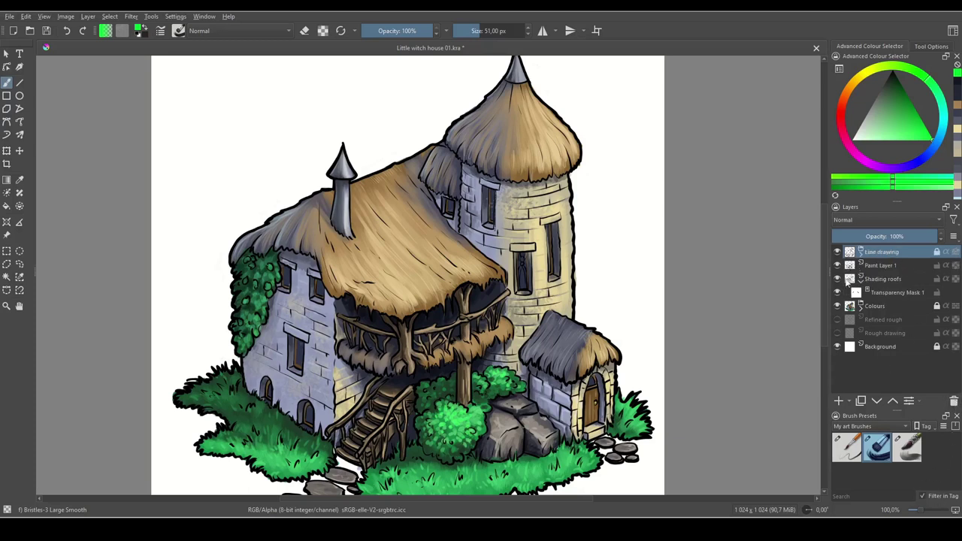
click(863, 286)
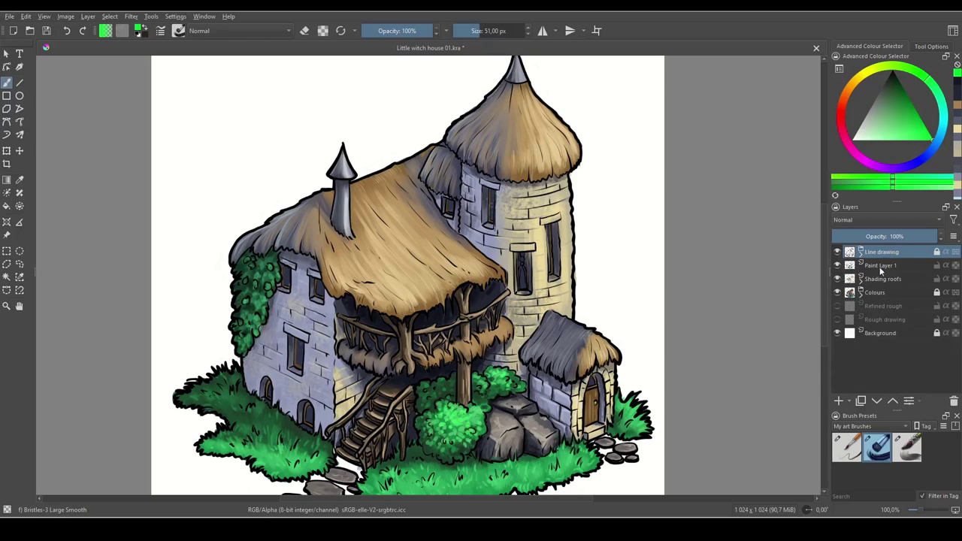
- Add a paint layer above the Line drawing layer and rename it Line colours
click(838, 252)
click(839, 253)
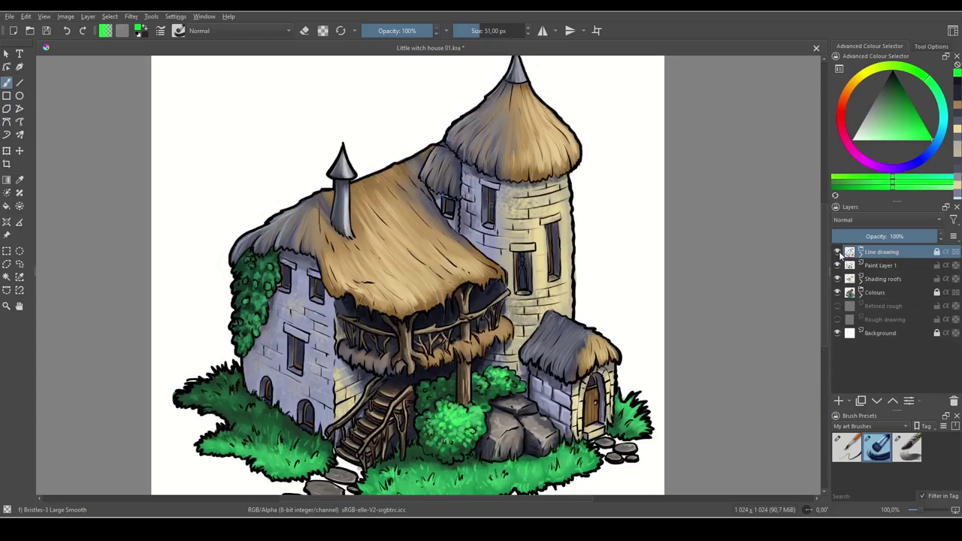
click(840, 401)
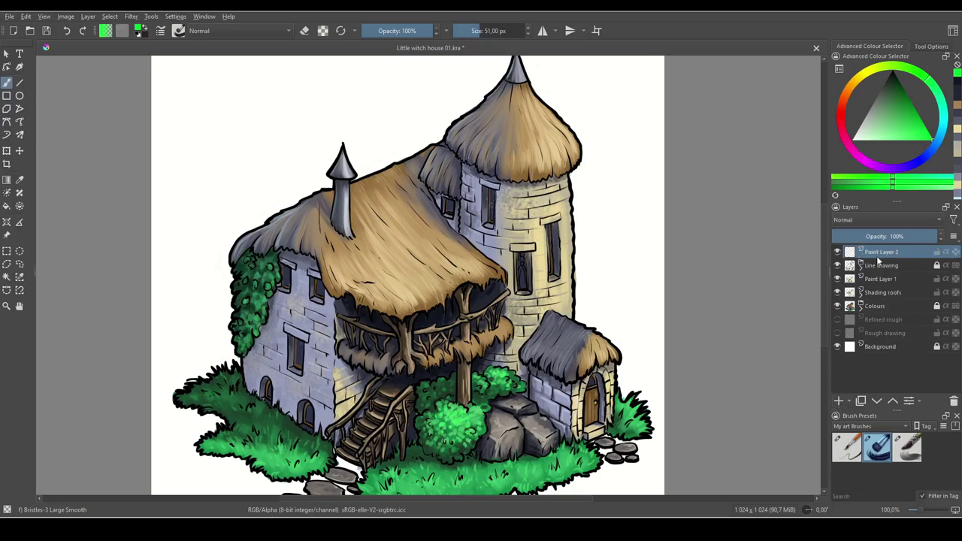
double_click(883, 254)
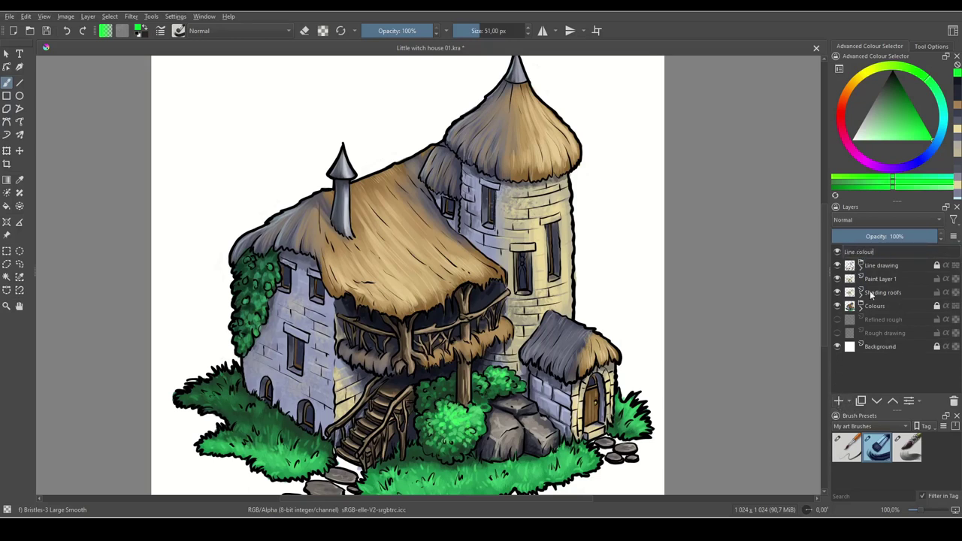
key(Return)
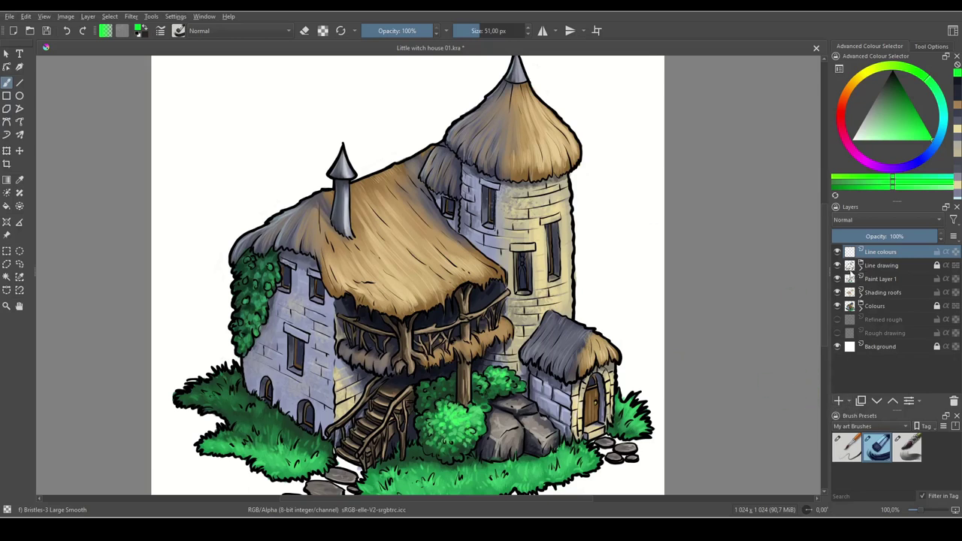
- Select the contents of the Line drawing layer, add a transparency mask from that selection to Line colours, and make Line colours active again
drag(665, 324, 679, 310)
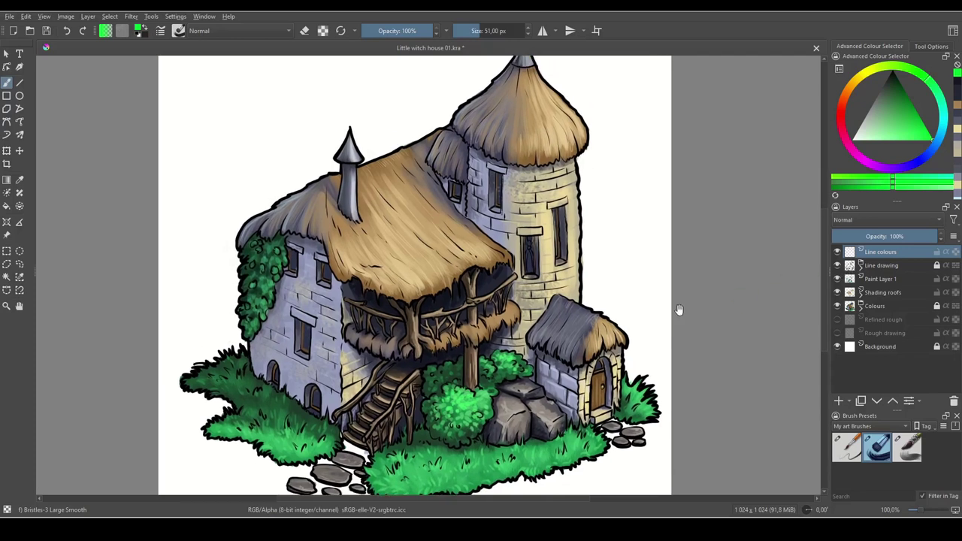
click(838, 266)
click(838, 267)
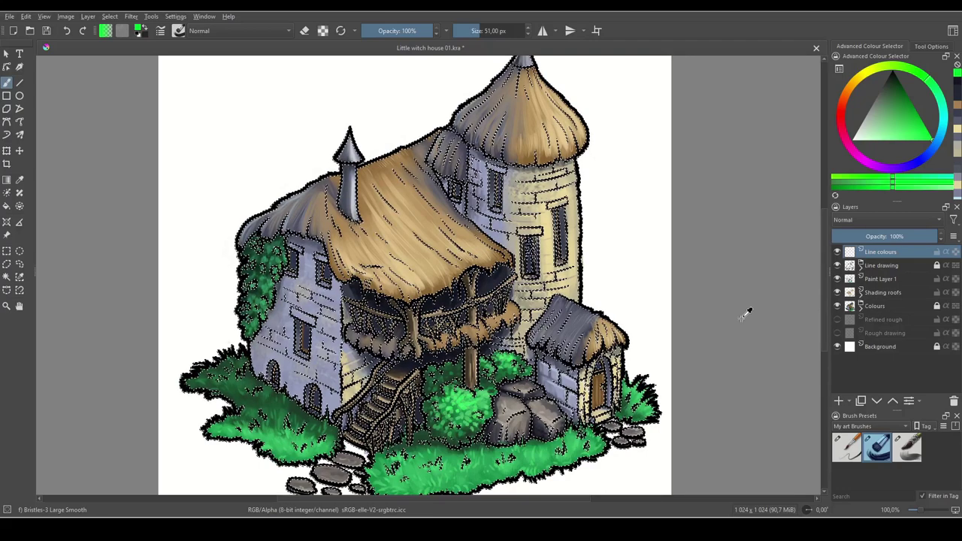
drag(722, 329, 739, 248)
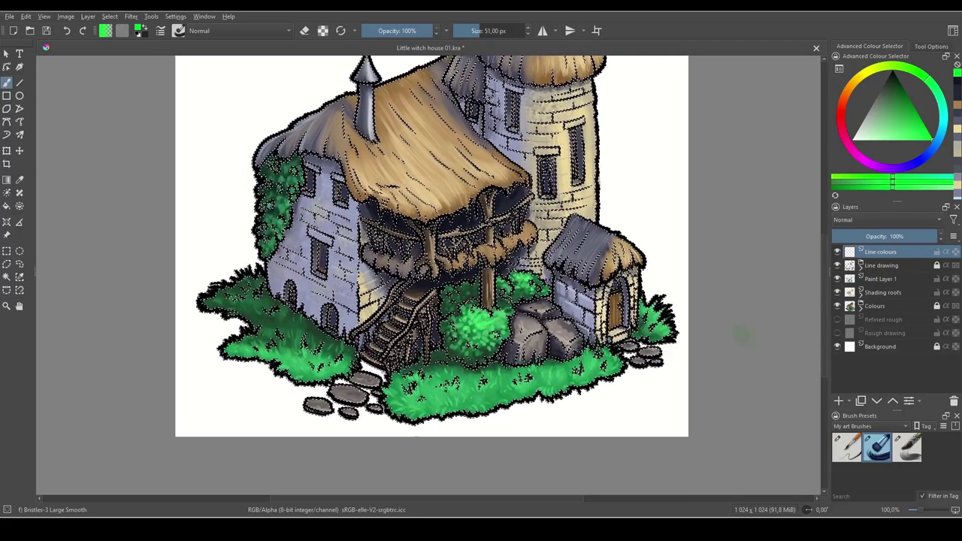
drag(684, 295, 653, 342)
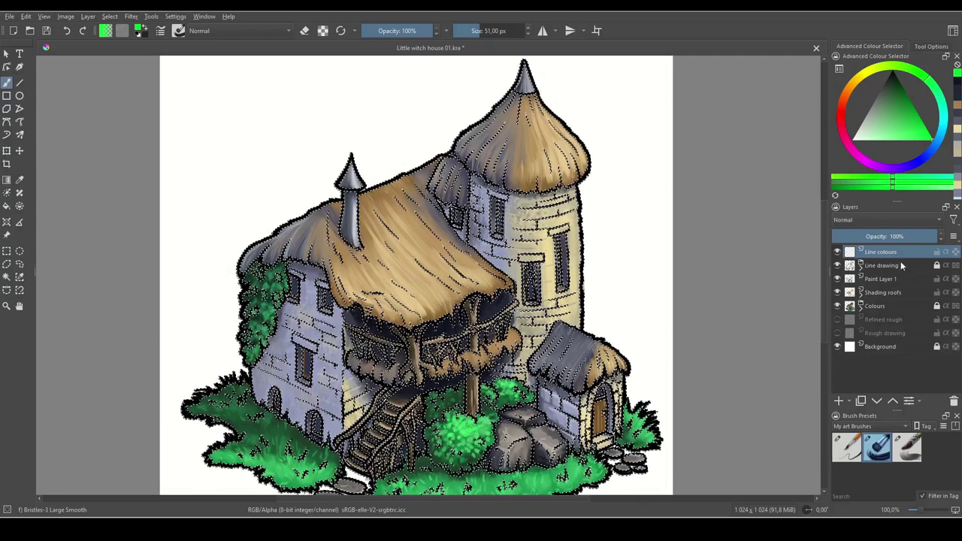
click(847, 402)
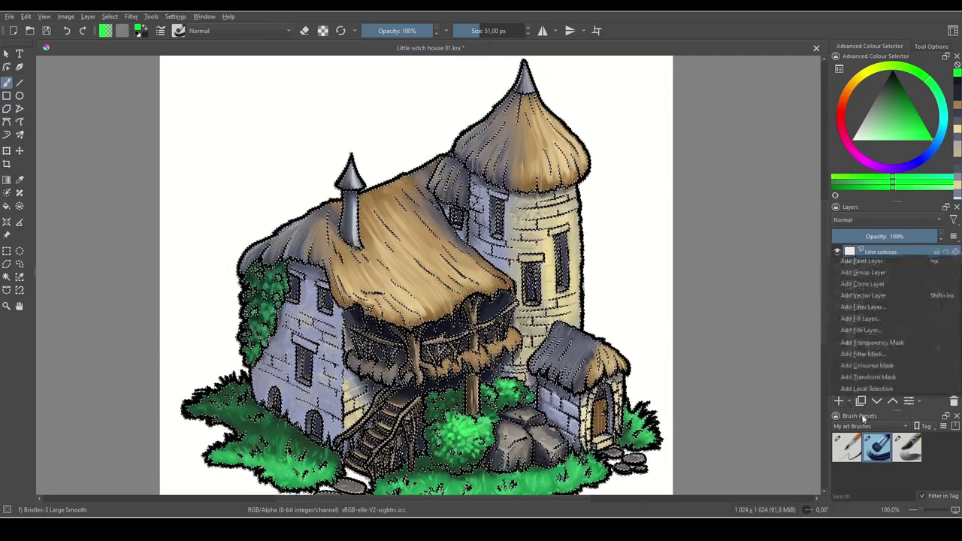
click(860, 342)
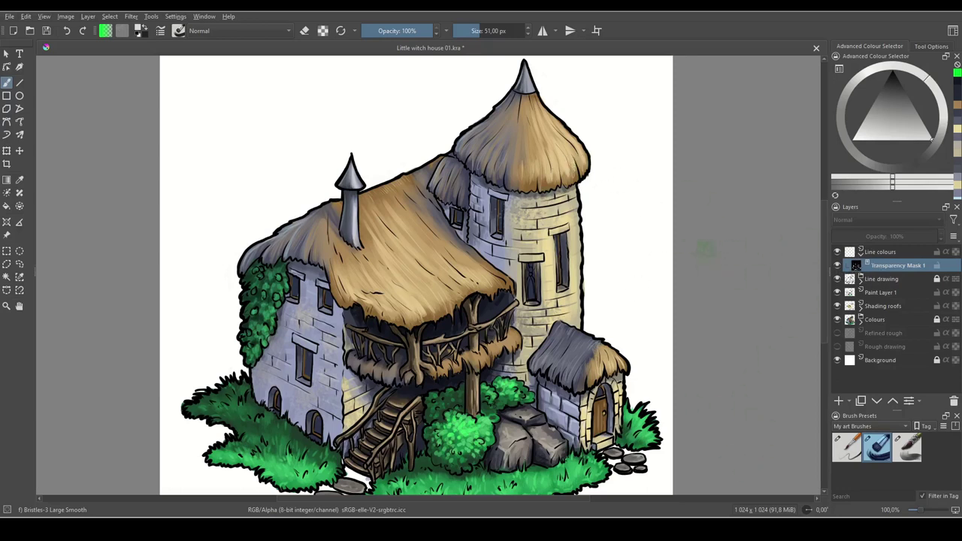
click(879, 255)
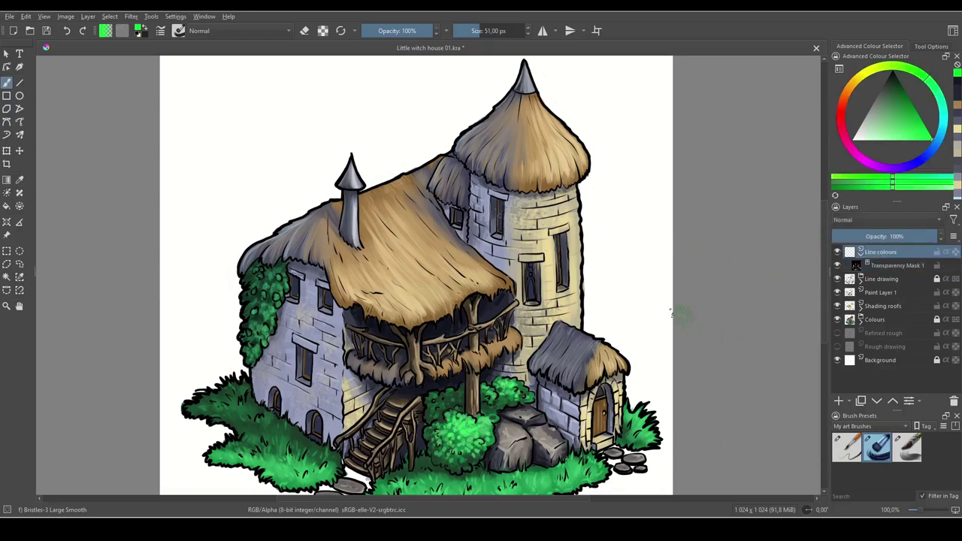
- Set the bristle brush size to 22 px and sample the beige of the tower's sunlit wall
key(ctrl+plus)
key(ctrl+plus)
key(ctrl+plus)
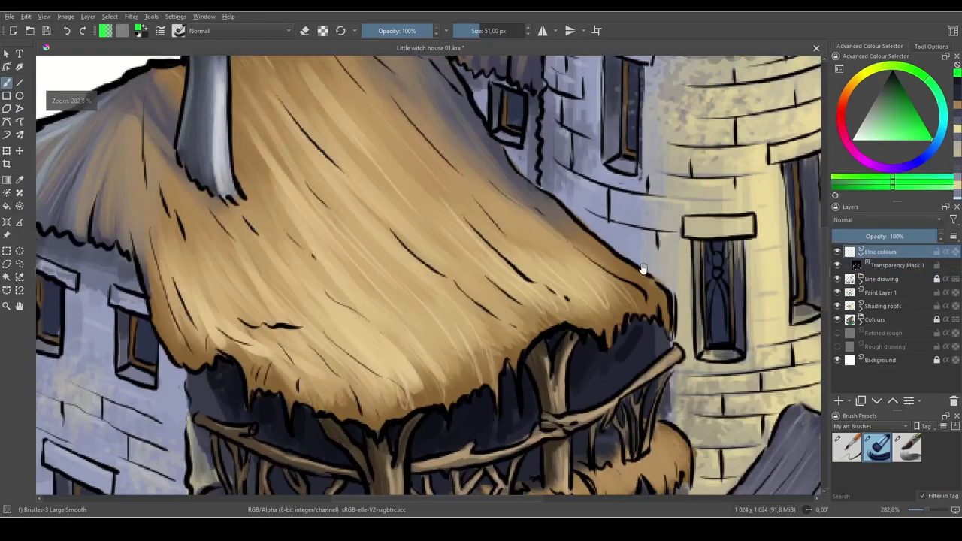
drag(643, 268, 326, 461)
drag(576, 332, 671, 323)
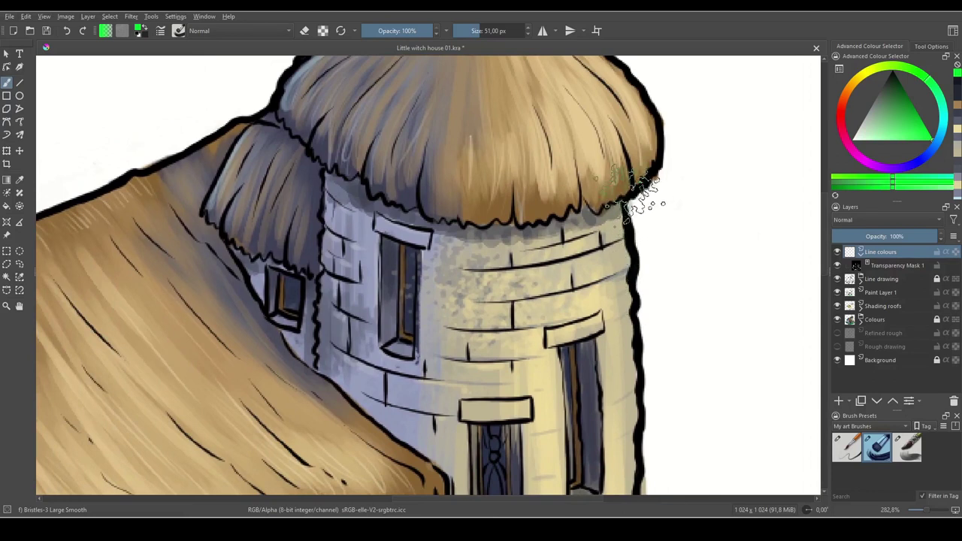
key(bracketleft)
key(bracketleft)
key(bracketleft)
key(bracketleft)
key(bracketleft)
ctrl+click(624, 280)
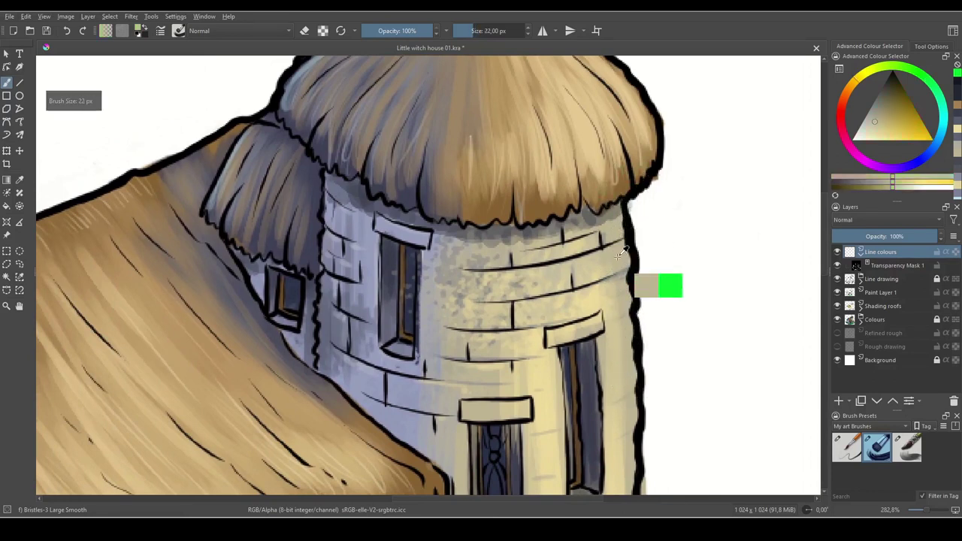
drag(884, 116, 897, 111)
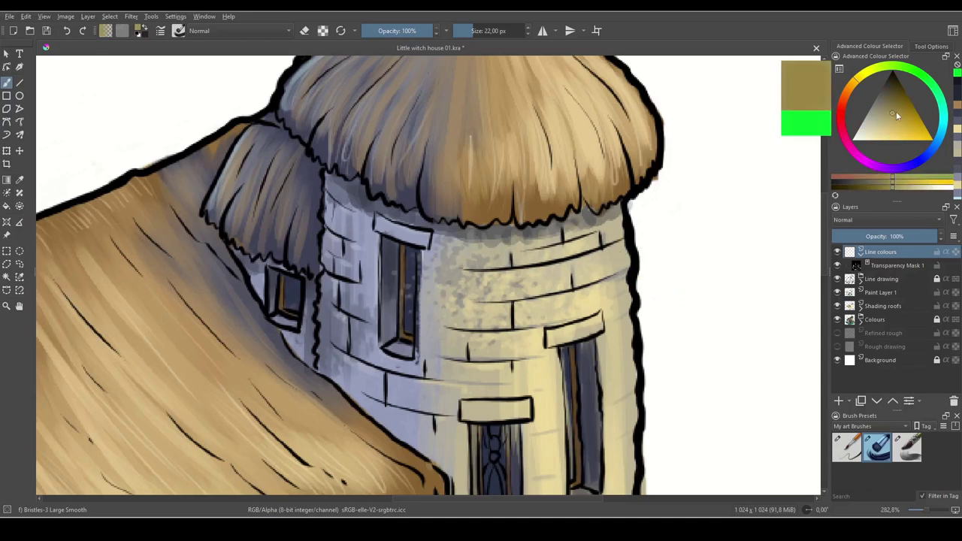
mouse_move(625, 212)
mouse_down()
mouse_move(635, 245)
mouse_move(631, 350)
mouse_up()
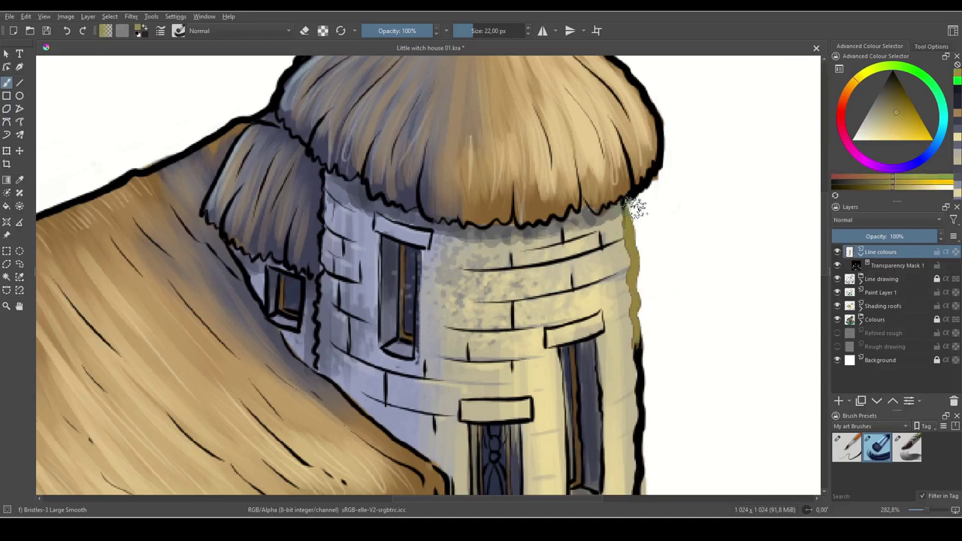
key(ctrl+z)
- Recolour the outline along the tower's sunlit edge in a very dark olive, down to the small annex roof
drag(897, 109, 896, 96)
mouse_move(633, 244)
mouse_down()
mouse_move(628, 209)
mouse_move(640, 406)
mouse_up()
click(896, 88)
drag(651, 342, 674, 190)
drag(661, 259, 663, 436)
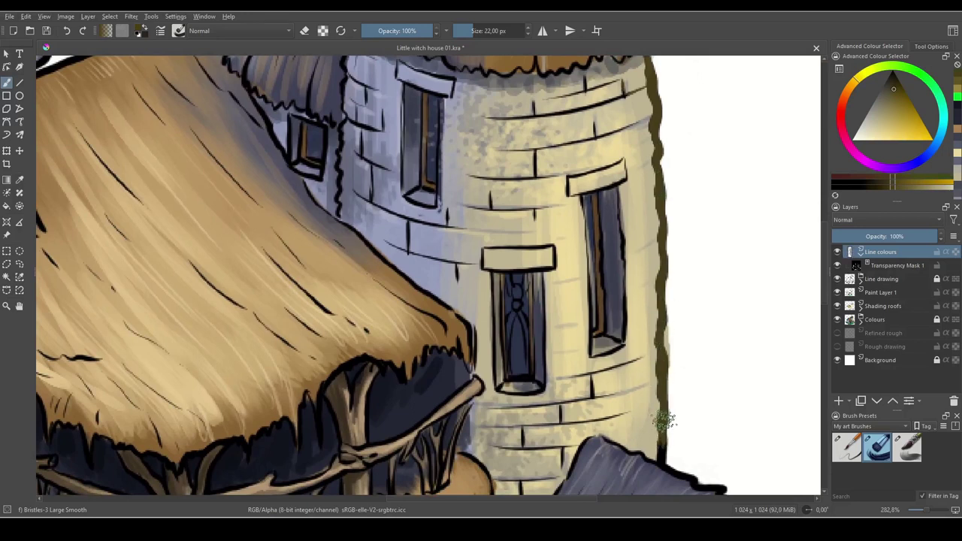
- Paint the tower's brick lines and the frames of its two sunlit windows in the same dark olive
mouse_move(679, 257)
mouse_down()
mouse_move(706, 346)
mouse_move(703, 337)
mouse_up()
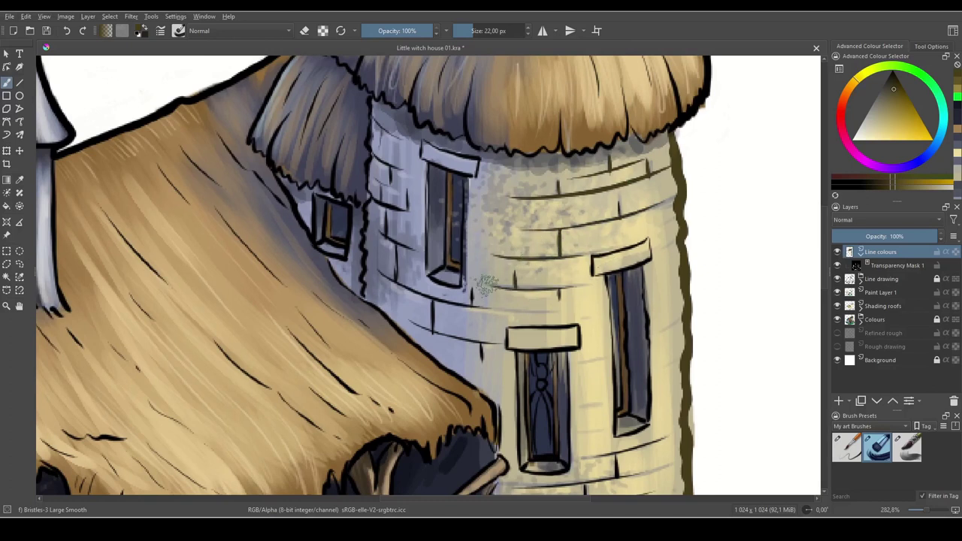
scroll(487, 285, down, 5)
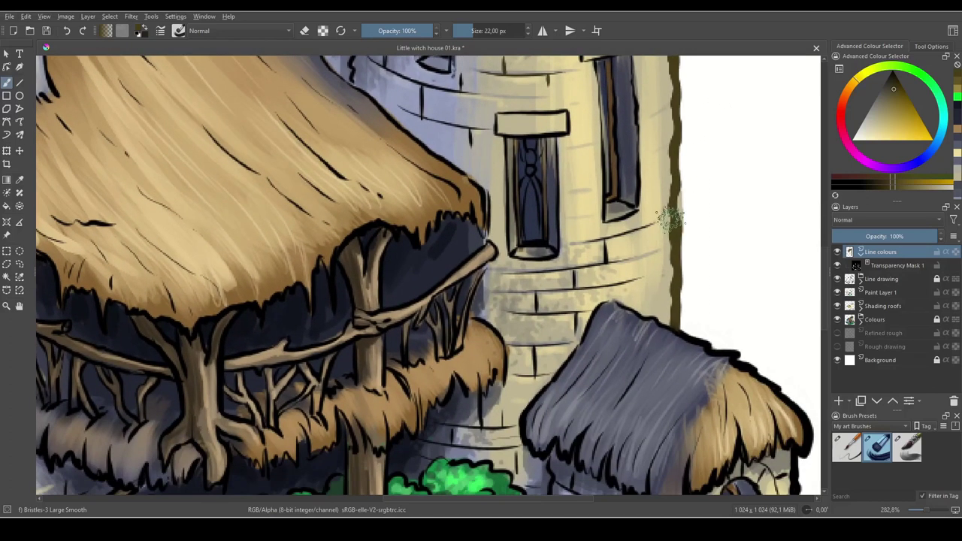
scroll(677, 194, up, 2)
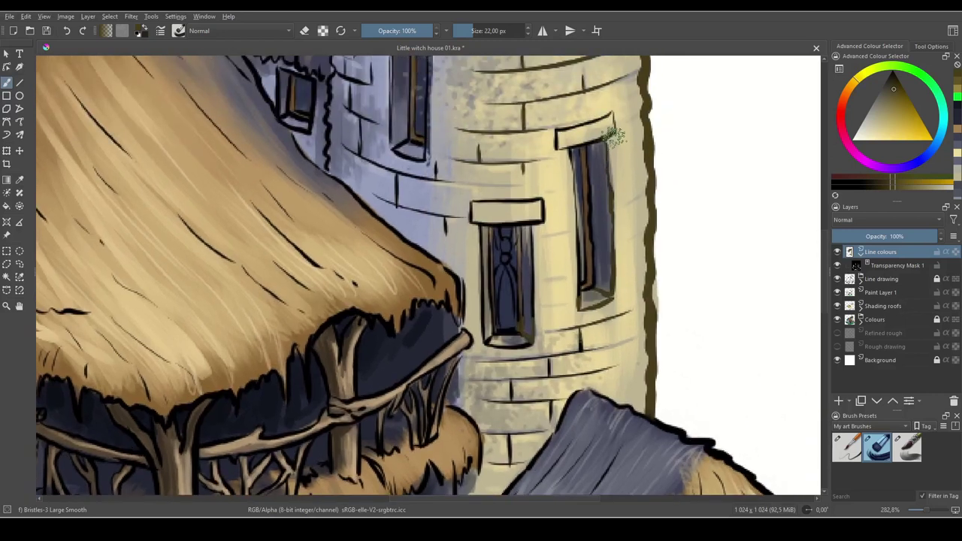
drag(579, 158, 577, 290)
drag(594, 133, 607, 283)
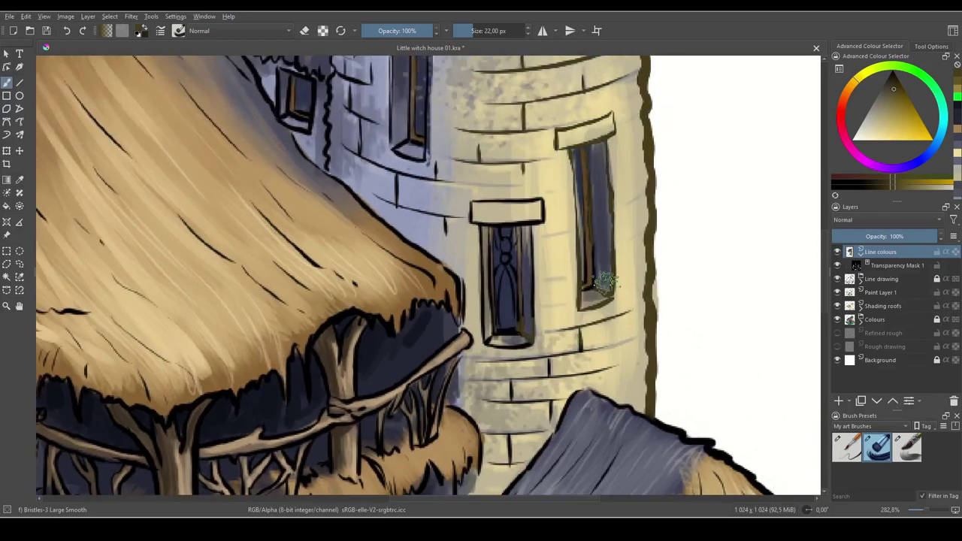
mouse_move(552, 189)
mouse_down()
mouse_move(534, 352)
mouse_move(515, 363)
mouse_move(483, 285)
mouse_move(486, 206)
mouse_move(553, 206)
mouse_move(522, 202)
mouse_up()
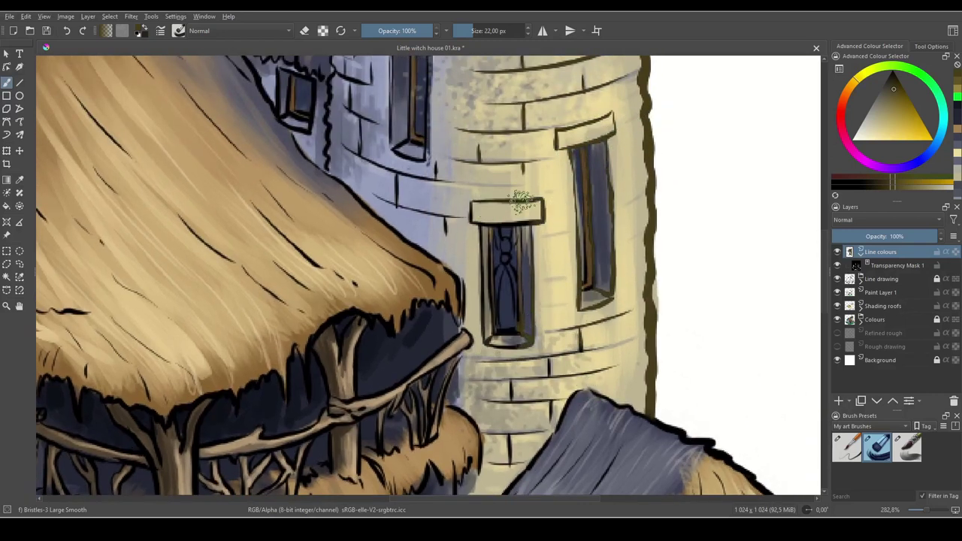
- Recolour the annex roof's outline with sampled tones, slate blue along the shaded ridge and dark brown along the sunlit thatch edge
drag(674, 340, 700, 198)
drag(741, 384, 665, 265)
ctrl+click(556, 186)
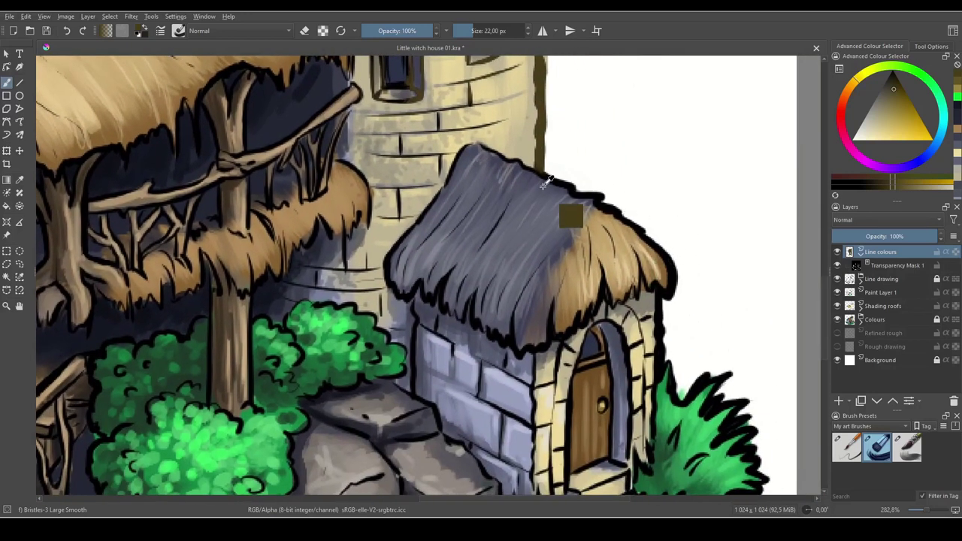
mouse_move(504, 156)
mouse_down()
mouse_move(598, 192)
mouse_move(627, 211)
mouse_move(628, 222)
mouse_move(631, 201)
mouse_move(649, 224)
mouse_move(624, 203)
mouse_move(643, 218)
mouse_move(617, 212)
mouse_move(682, 285)
mouse_up()
ctrl+click(637, 254)
drag(623, 210, 680, 299)
drag(892, 116, 895, 101)
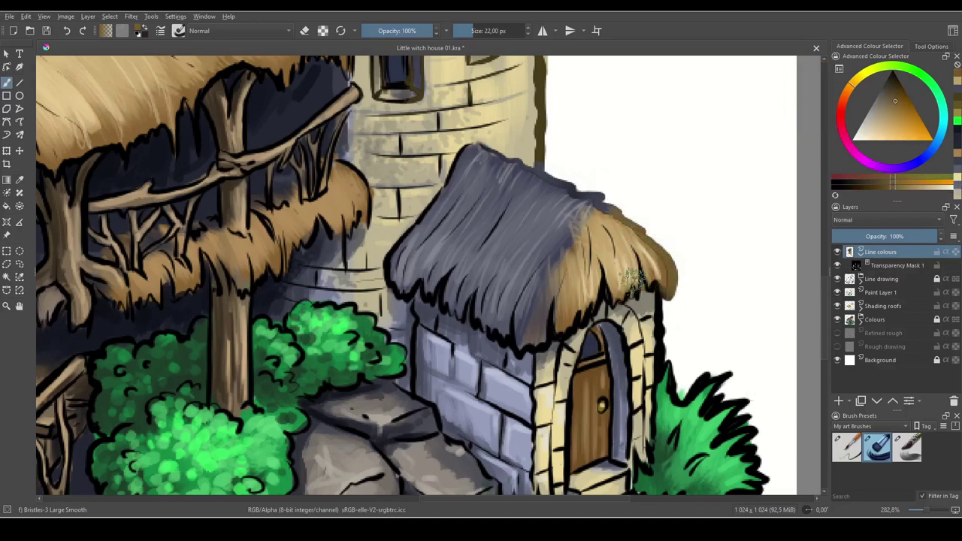
- Recolour the line art on the shaded side of the annex roof, including its lower fringe, in dark slate blue
ctrl+click(532, 178)
click(887, 91)
drag(888, 91, 886, 89)
drag(484, 153, 521, 164)
drag(563, 215, 660, 180)
mouse_move(558, 120)
mouse_down()
mouse_move(487, 228)
mouse_move(514, 254)
mouse_up()
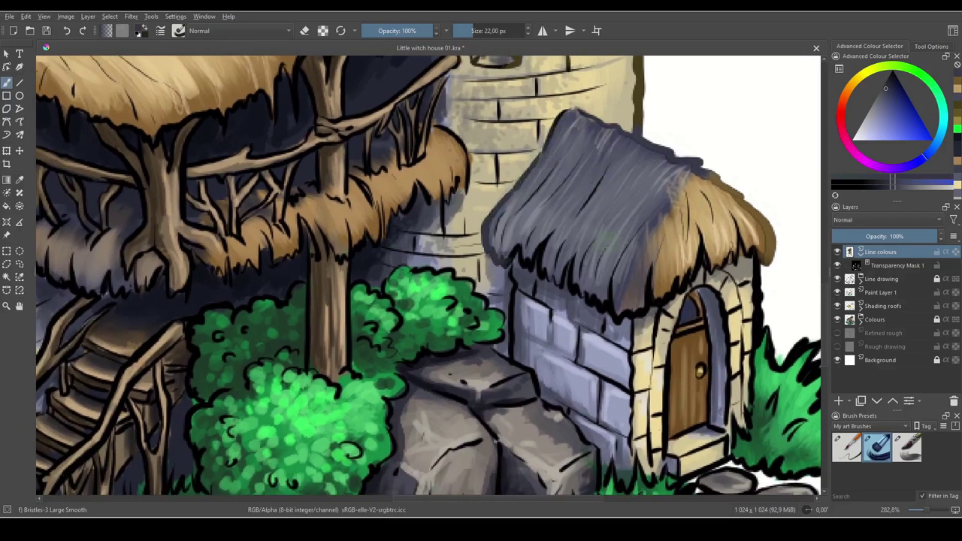
drag(891, 91, 891, 85)
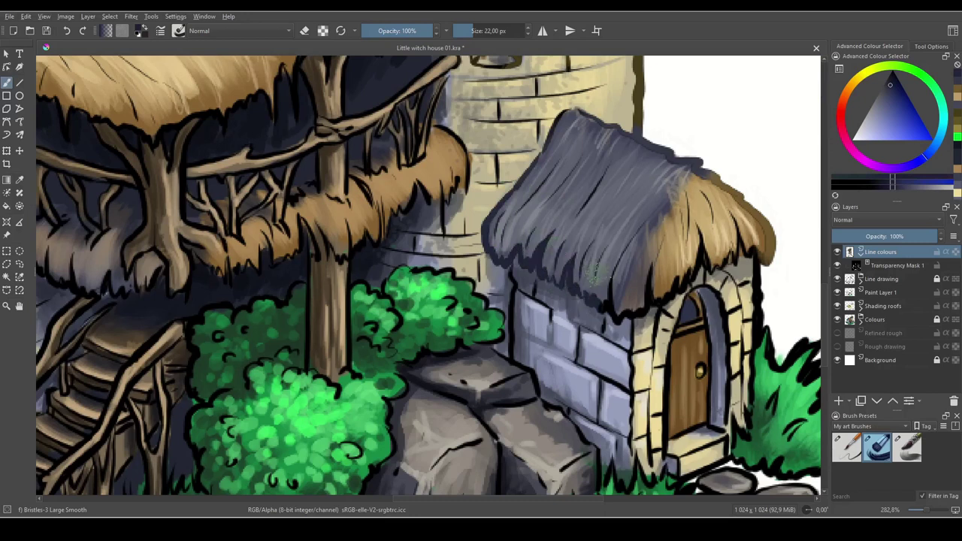
- Sample the dark brown and recolour the lines of the annex's sunlit thatch and outer wall edge
ctrl+click(759, 263)
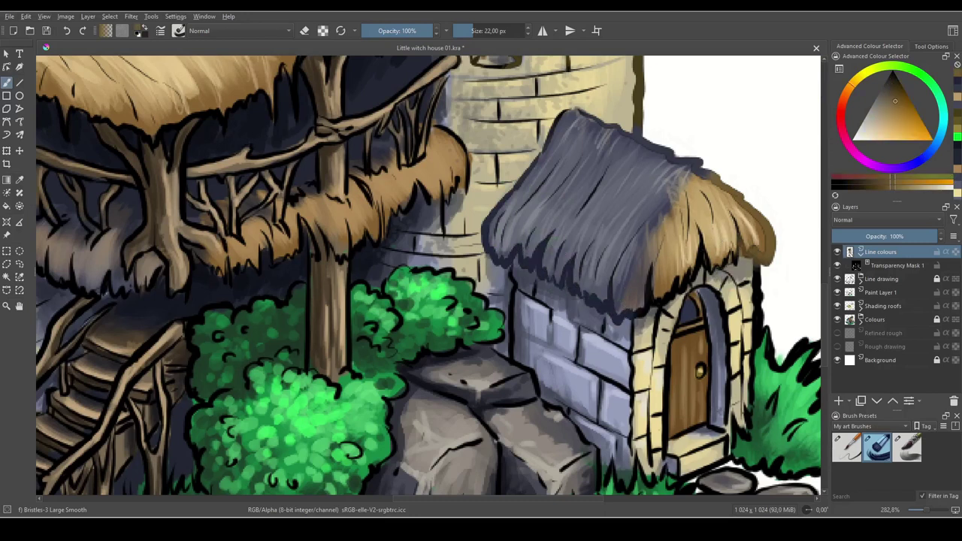
drag(686, 303, 722, 252)
drag(764, 249, 734, 185)
drag(675, 290, 758, 259)
drag(767, 320, 697, 225)
ctrl+click(687, 254)
drag(806, 333, 769, 290)
- Recolour the outlines of the grass tuft beside the door, the adjoining lawn edge and the bushes in dark green
ctrl+click(740, 297)
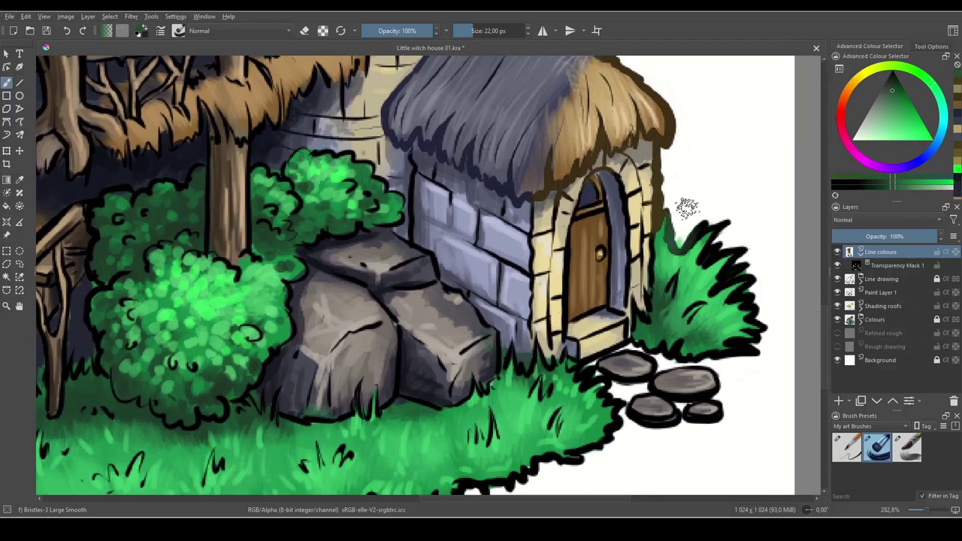
drag(683, 218, 635, 350)
drag(581, 379, 680, 248)
drag(661, 289, 564, 337)
mouse_move(423, 226)
mouse_down()
mouse_move(580, 219)
mouse_move(634, 155)
mouse_move(494, 378)
mouse_move(540, 134)
mouse_up()
ctrl+click(580, 219)
drag(592, 132, 634, 175)
mouse_move(645, 114)
mouse_down()
mouse_move(729, 155)
mouse_move(711, 173)
mouse_up()
drag(589, 481, 675, 275)
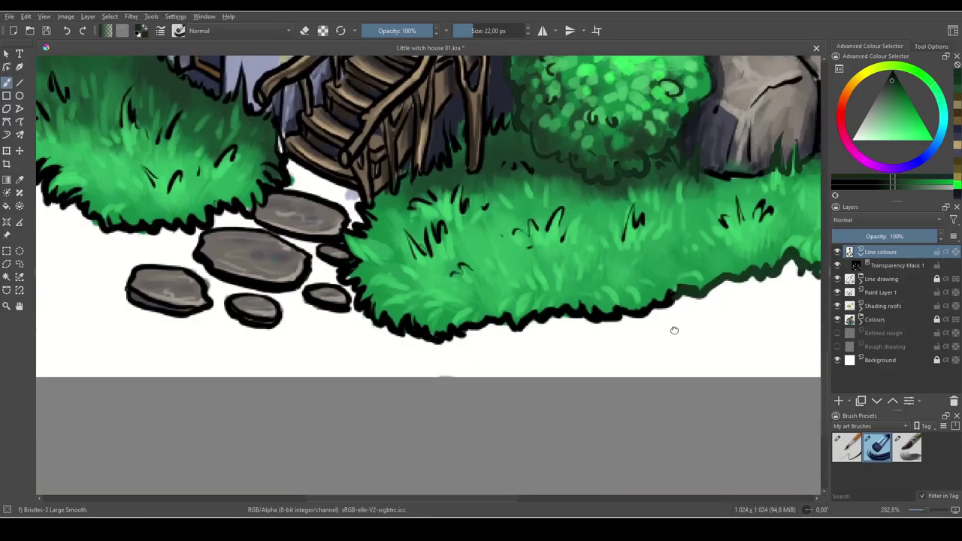
- Continue the dark green line colour along the front lawn's lower edge with sampled greens
drag(674, 329, 775, 351)
ctrl+click(583, 348)
mouse_move(579, 355)
mouse_down()
mouse_move(465, 229)
mouse_move(573, 315)
mouse_up()
ctrl+click(662, 224)
drag(662, 225, 774, 273)
mouse_move(615, 292)
mouse_down()
mouse_move(557, 340)
mouse_move(685, 357)
mouse_up()
mouse_move(677, 367)
mouse_down()
mouse_move(497, 311)
mouse_move(440, 219)
mouse_up()
- Darken the green further and recolour the outline of the shaded grass mound beside the stone path
click(896, 86)
drag(524, 221, 533, 239)
drag(610, 216, 621, 333)
drag(617, 299, 604, 275)
mouse_move(455, 334)
mouse_down()
mouse_move(326, 221)
mouse_move(490, 175)
mouse_up()
key(alt+h)
click(479, 260)
- Recolour the outlines and leaf curls of the ivy on the house wall in dark green
mouse_move(684, 257)
mouse_down()
mouse_move(634, 351)
mouse_move(616, 490)
mouse_up()
drag(402, 161, 418, 393)
drag(540, 143, 507, 235)
drag(440, 120, 463, 147)
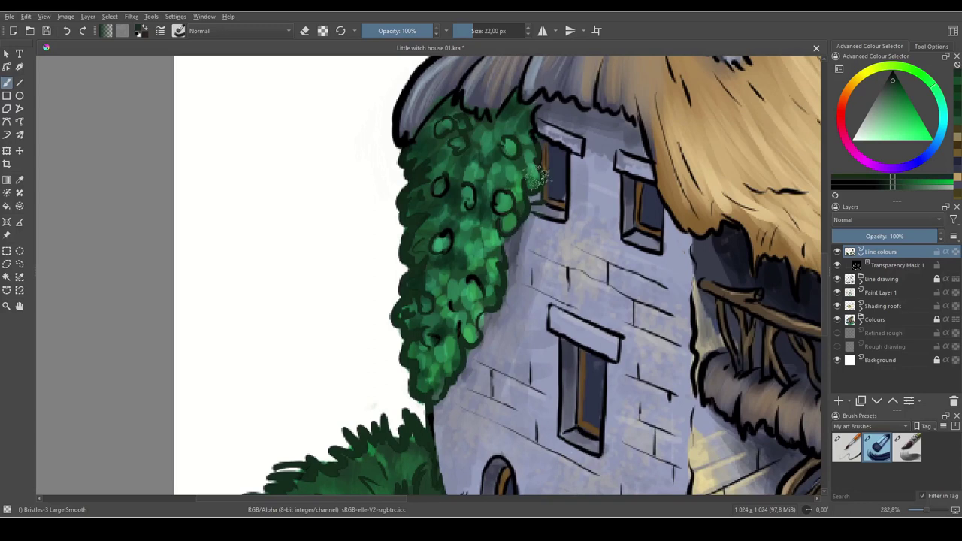
- Sample the wall's blue, darken it and recolour the frames of the two upper windows on the shaded house wall
drag(574, 167, 492, 226)
ctrl+click(502, 228)
click(887, 93)
drag(460, 188, 484, 277)
click(887, 86)
mouse_move(534, 209)
mouse_down()
mouse_move(558, 304)
mouse_move(578, 282)
mouse_up()
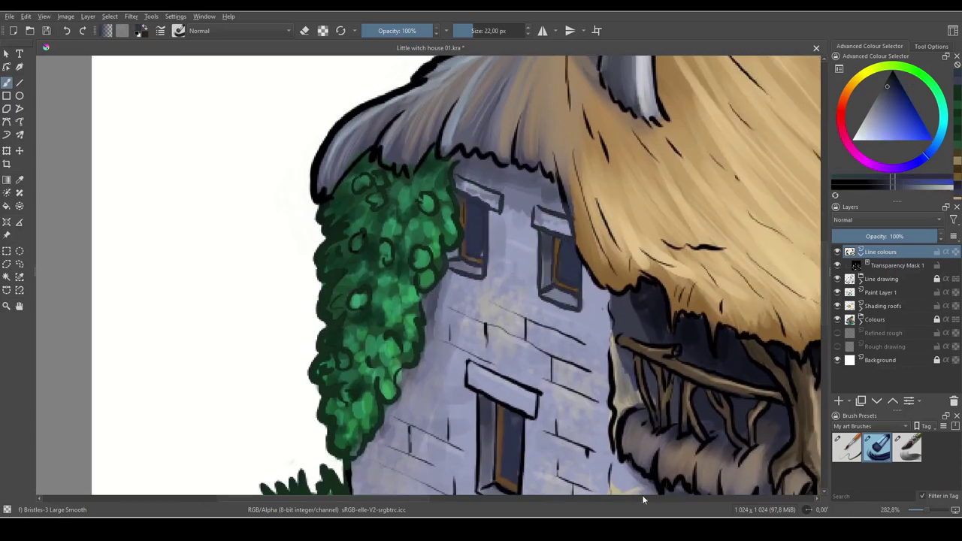
- Recolour the shaded wall's corner edge, brick lines and lower windows in dark blue
drag(646, 486, 670, 333)
drag(643, 200, 638, 330)
drag(663, 377, 666, 265)
drag(428, 305, 458, 323)
click(890, 85)
drag(582, 159, 543, 251)
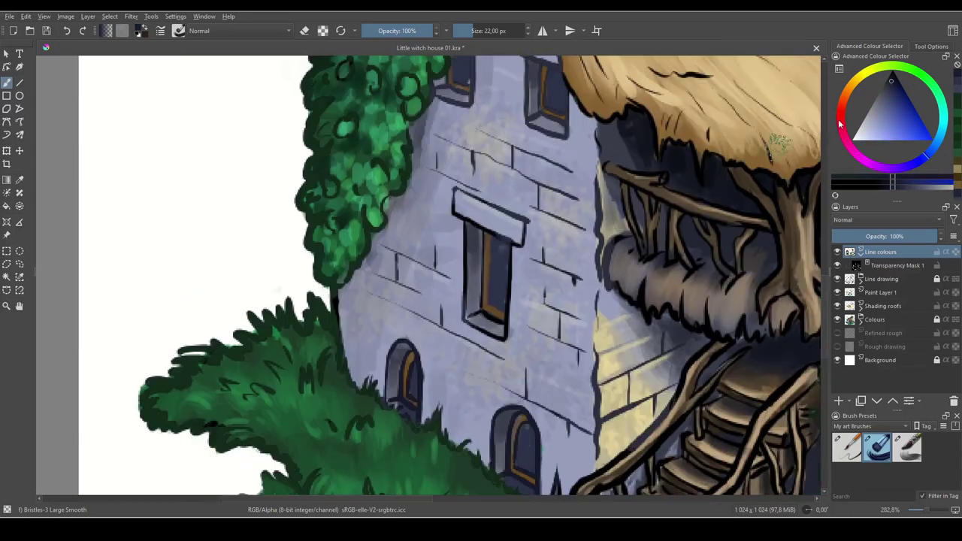
- Sample and darken further tones and recolour more line art from the shaded wall up to the thatched roof
ctrl+click(543, 251)
drag(542, 165, 517, 466)
click(885, 88)
drag(564, 122, 282, 336)
drag(364, 250, 519, 309)
ctrl+click(511, 225)
click(890, 90)
mouse_move(560, 315)
mouse_down()
mouse_move(511, 250)
mouse_move(581, 367)
mouse_up()
- Extend the line colouring over the thatched roofs, including the fringe above the balcony
mouse_move(584, 217)
mouse_down()
mouse_move(486, 238)
mouse_move(318, 463)
mouse_up()
drag(302, 283, 535, 178)
mouse_move(515, 243)
mouse_down()
mouse_move(493, 269)
mouse_move(629, 268)
mouse_move(506, 239)
mouse_up()
drag(301, 229, 454, 286)
drag(309, 260, 503, 391)
drag(650, 240, 527, 290)
mouse_move(643, 214)
mouse_down()
mouse_move(563, 333)
mouse_move(564, 244)
mouse_up()
- Sample brown tones and recolour the outlines of the balcony's branches and railing with an 11 px brush
click(883, 108)
mouse_move(630, 120)
mouse_down()
mouse_move(637, 229)
mouse_move(618, 223)
mouse_up()
ctrl+click(622, 226)
mouse_move(590, 112)
mouse_down()
mouse_move(594, 226)
mouse_move(648, 226)
mouse_up()
ctrl+click(605, 155)
drag(605, 155, 616, 176)
drag(670, 481, 743, 312)
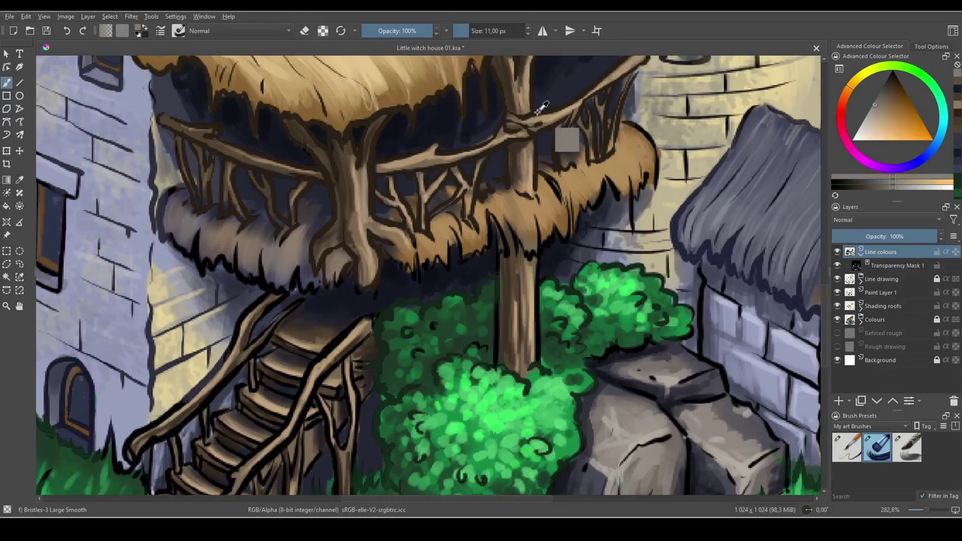
- Pick a darker brown, enlarge the brush to 15 px and recolour the lines of the balcony's sunlit and shaded thatch
ctrl+click(542, 108)
click(890, 83)
key(bracketright)
key(bracketright)
key(bracketright)
key(bracketright)
drag(620, 177, 581, 225)
drag(549, 178, 560, 200)
ctrl+click(301, 304)
mouse_move(176, 233)
mouse_down()
mouse_move(204, 272)
mouse_move(386, 204)
mouse_up()
- Sample a dark brown and recolour the outlines of the wooden stairs and the balcony's support post
ctrl+click(554, 125)
mouse_move(315, 390)
mouse_down()
mouse_move(399, 436)
mouse_move(416, 392)
mouse_up()
mouse_move(435, 438)
mouse_down()
mouse_move(454, 385)
mouse_move(465, 421)
mouse_up()
drag(526, 339, 530, 409)
- Recolour the outlines of the path stones below the stairs and beside the annex door in dark brown
drag(414, 439, 512, 223)
ctrl+click(519, 214)
drag(399, 314, 475, 281)
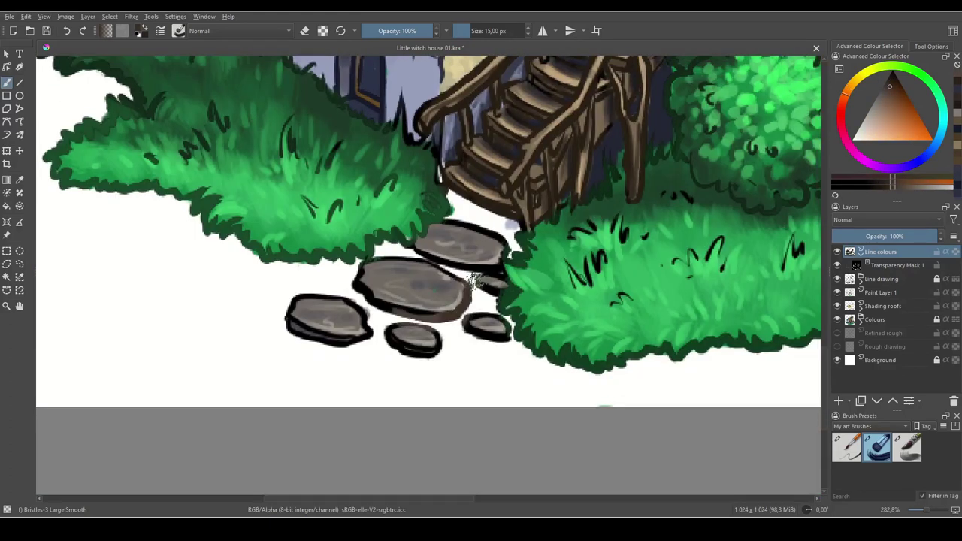
drag(403, 344, 439, 345)
drag(290, 310, 369, 335)
mouse_move(751, 305)
mouse_down()
mouse_move(155, 313)
mouse_move(381, 465)
mouse_up()
drag(523, 361, 613, 363)
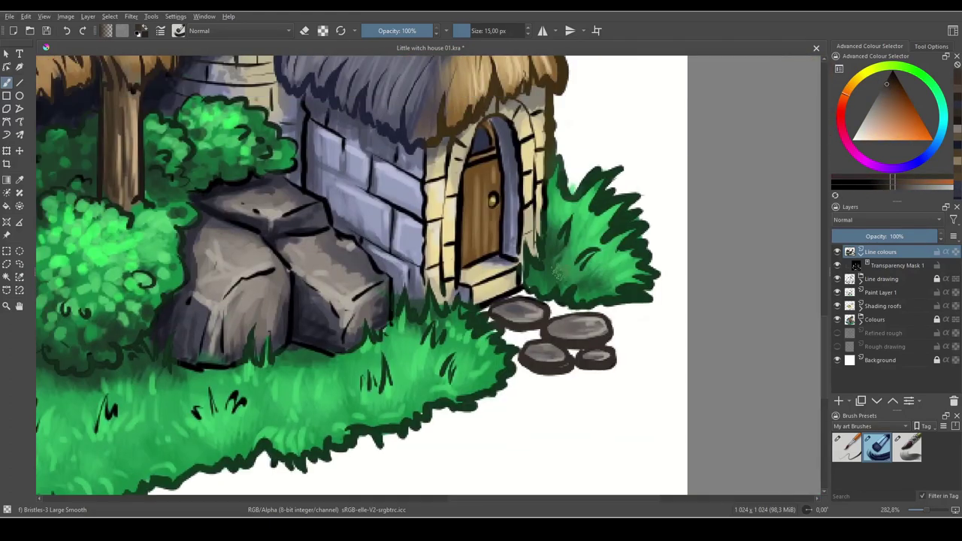
- Sample a dark olive brown and recolour the outlines of the annex's arched doorway and sunlit stones
ctrl+click(477, 276)
click(892, 87)
click(892, 84)
drag(507, 122, 520, 256)
mouse_move(376, 263)
mouse_down()
mouse_move(403, 281)
mouse_move(513, 301)
mouse_up()
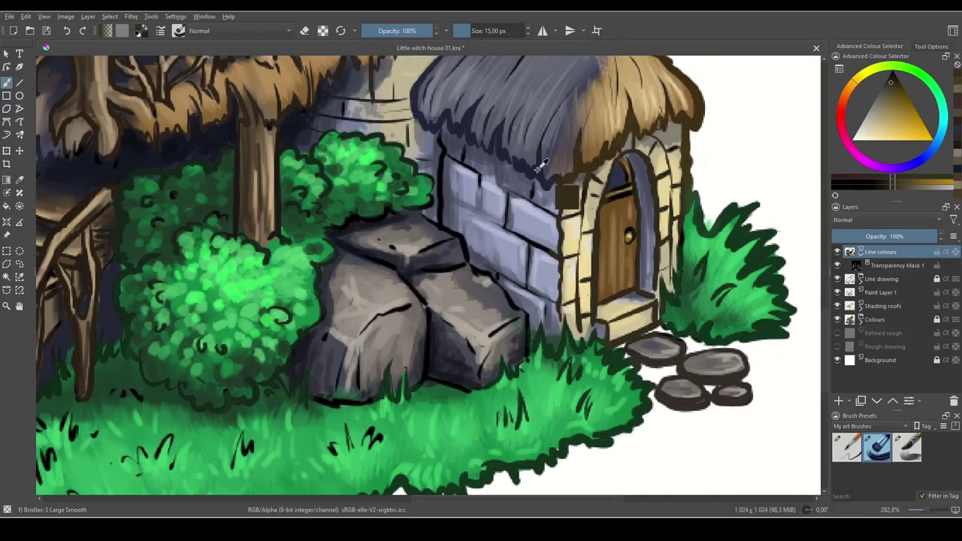
- Sample a dark blue-grey and recolour the lines of the annex's shaded stone wall and the boulders beside it
ctrl+click(443, 131)
drag(442, 146, 441, 218)
drag(346, 242, 385, 264)
mouse_move(426, 315)
mouse_down()
mouse_move(427, 383)
mouse_move(410, 398)
mouse_up()
drag(488, 135, 589, 427)
- Sample a dark yellow-brown for the tower's sunlit outlines and a dark blue for its shaded roof edge
ctrl+click(666, 258)
mouse_move(567, 98)
mouse_down()
mouse_move(609, 331)
mouse_move(669, 479)
mouse_up()
ctrl+click(438, 297)
drag(477, 211, 509, 258)
drag(408, 241, 364, 331)
drag(427, 383, 460, 445)
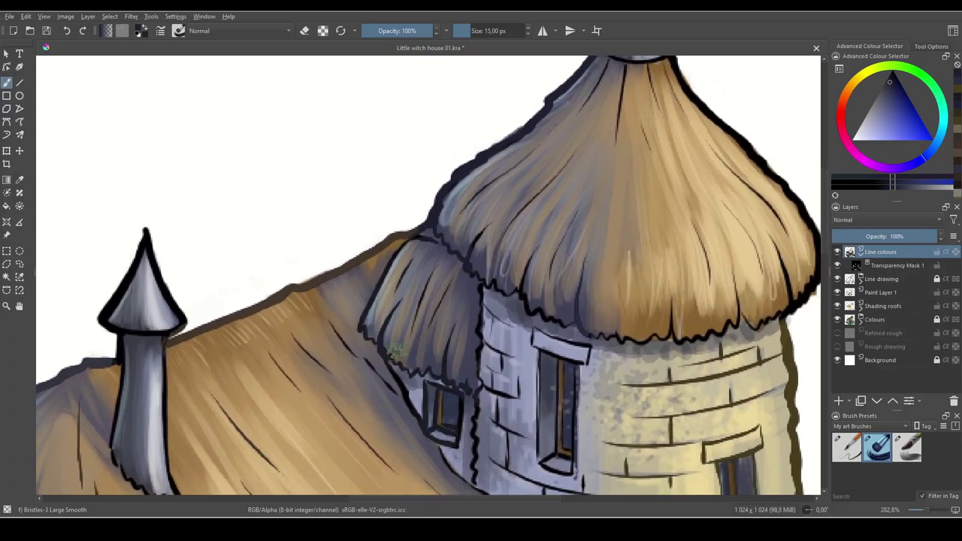
- Recolour the outlines of the tower's shaded wall, its windows and the small adjoining roof with matching dark tones
drag(475, 406, 443, 359)
drag(445, 357, 444, 435)
drag(490, 353, 718, 276)
mouse_move(338, 110)
mouse_down()
mouse_move(294, 188)
mouse_move(310, 331)
mouse_move(374, 186)
mouse_up()
ctrl+click(328, 139)
drag(361, 224, 374, 374)
mouse_move(526, 226)
mouse_down()
mouse_move(330, 271)
mouse_move(160, 481)
mouse_up()
- Sample and adjust dark blue tones and recolour the remaining black outlines of the chimney and tower
ctrl+click(560, 315)
click(889, 86)
drag(481, 113, 654, 391)
drag(481, 485, 562, 337)
ctrl+click(451, 301)
drag(515, 199, 464, 217)
drag(375, 474, 515, 166)
drag(376, 474, 512, 166)
scroll(439, 368, down, 5)
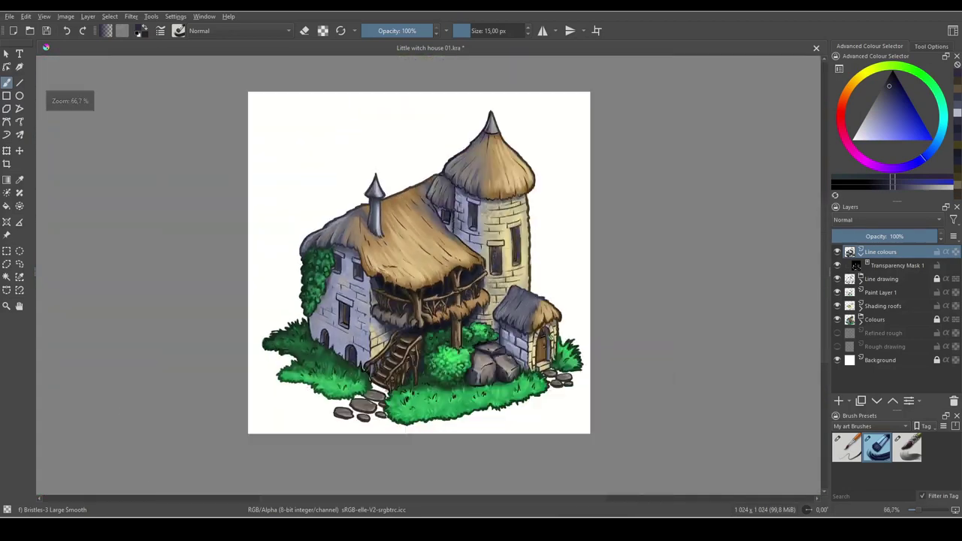
- Sample a matching tone and recolour the remaining lines of the main house's shaded stone wall and windows
scroll(381, 426, up, 5)
ctrl+click(481, 181)
drag(461, 243, 432, 263)
drag(550, 288, 345, 347)
drag(460, 279, 443, 309)
drag(572, 248, 310, 297)
drag(346, 256, 527, 258)
- Sample further tones and recolour the lines of the sunlit wall around the wooden stairs in dark brown
ctrl+click(560, 233)
mouse_move(543, 180)
mouse_down()
mouse_move(601, 237)
mouse_move(797, 228)
mouse_up()
ctrl+click(419, 188)
drag(420, 191, 451, 147)
drag(271, 226, 346, 169)
drag(391, 241, 334, 312)
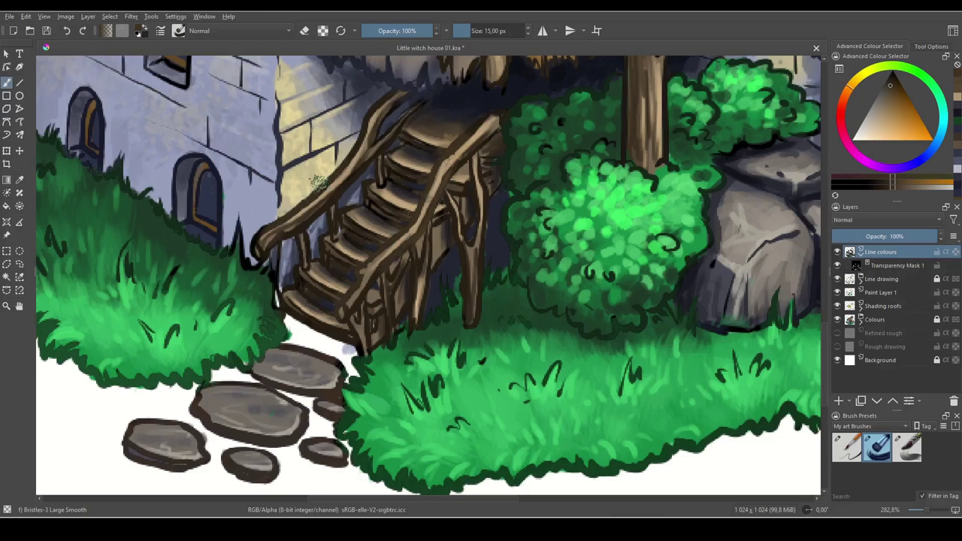
- Touch up the remaining dark lines around the stairs and lower house, sampling a warmer brown
drag(482, 233, 482, 288)
scroll(482, 288, down, 3)
drag(662, 188, 628, 316)
scroll(421, 286, down, 1)
scroll(539, 194, up, 5)
ctrl+click(545, 225)
drag(536, 248, 552, 474)
scroll(428, 277, down, 4)
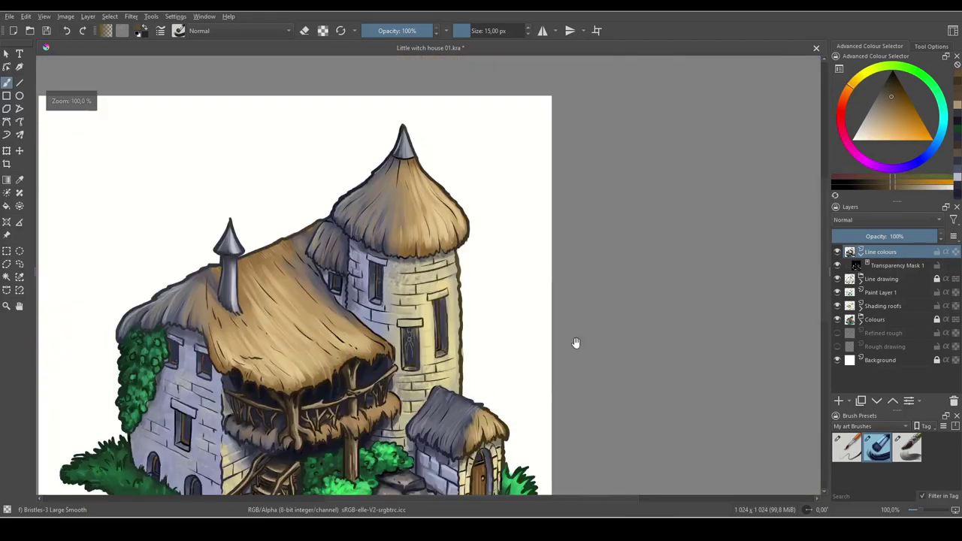
- Review the whole drawing and compare it with and without the Line colours layer
drag(576, 343, 590, 284)
drag(421, 283, 502, 249)
drag(579, 313, 602, 344)
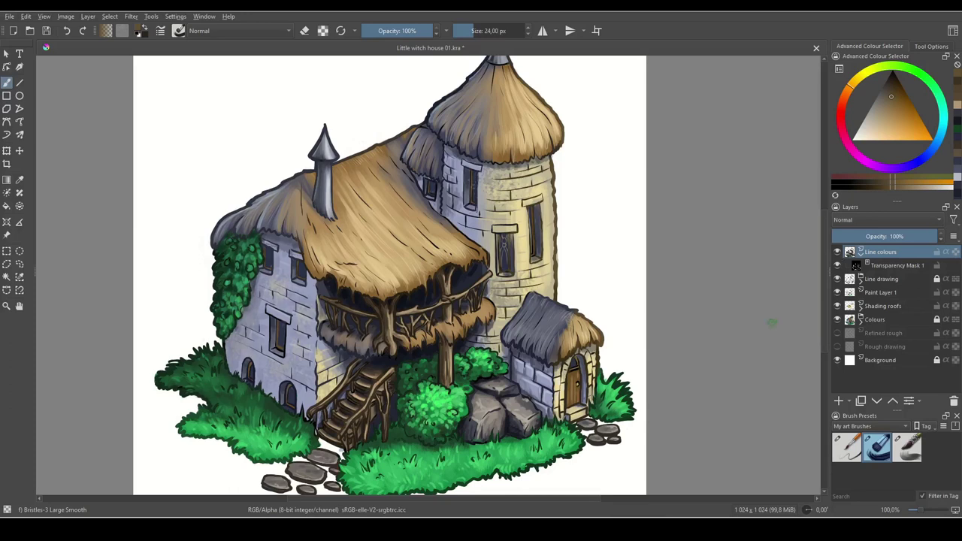
scroll(599, 293, up, 1)
key(minus)
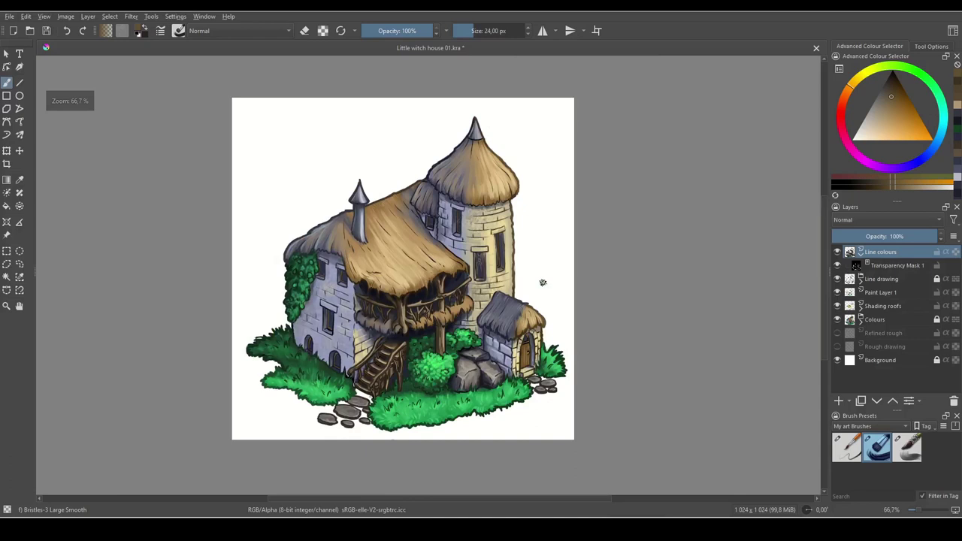
click(837, 252)
click(837, 252)
click(837, 252)
click(837, 252)
click(837, 252)
click(837, 253)
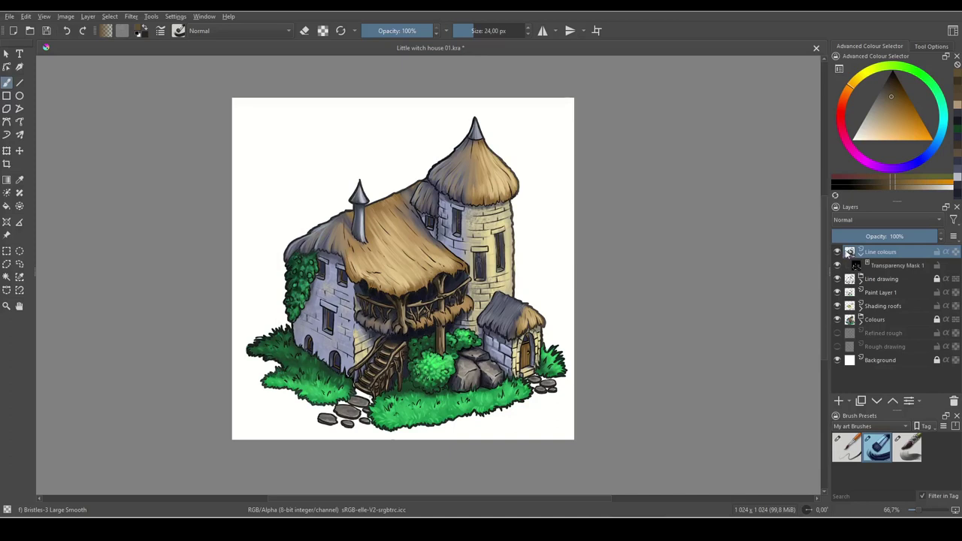
click(838, 253)
click(837, 253)
click(838, 253)
click(837, 252)
click(837, 253)
click(837, 252)
- Toggle the visibility of the Transparency Mask and the Line drawing layer to check what each contributes
click(838, 268)
click(837, 267)
click(838, 280)
click(837, 281)
click(837, 280)
click(838, 280)
click(837, 281)
click(837, 280)
click(838, 281)
click(838, 281)
- Compare the coloured line art with the original black lines again across the full drawing
click(838, 253)
click(837, 253)
click(838, 254)
click(837, 254)
click(837, 254)
click(837, 255)
click(837, 254)
click(838, 254)
click(838, 254)
click(837, 254)
click(837, 255)
click(837, 255)
click(838, 254)
click(837, 255)
mouse_move(850, 360)
key(ctrl+space)
drag(295, 223, 524, 269)
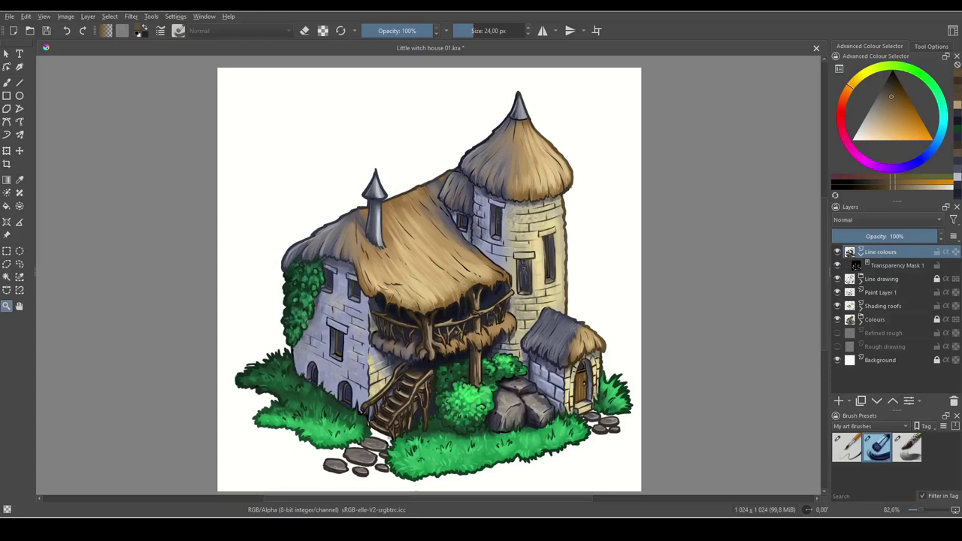
click(838, 253)
click(838, 253)
- Undo the accidental layer move, hide the line, shading and colour layers, and show only Rough drawing over the Background
drag(838, 254, 840, 324)
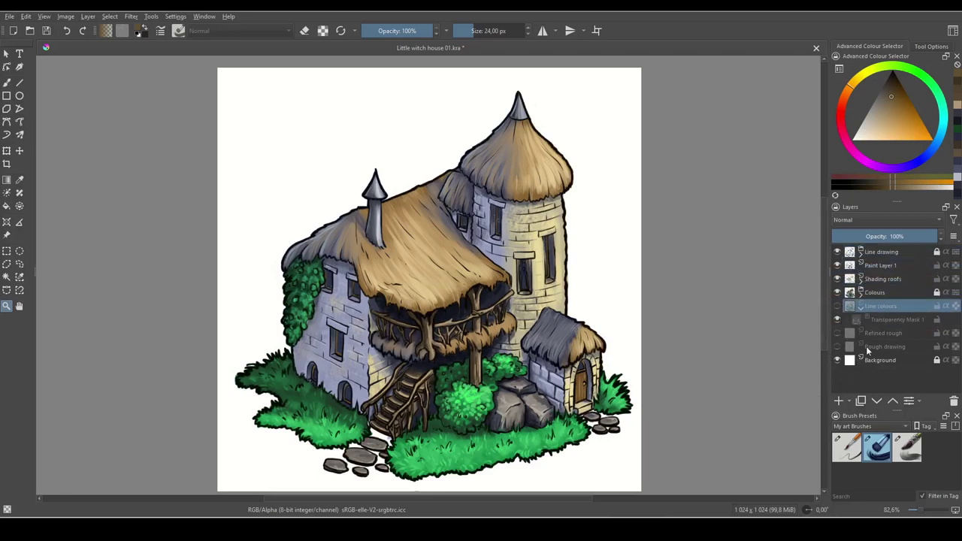
key(ctrl+z)
click(838, 279)
click(838, 293)
click(839, 306)
click(838, 320)
click(838, 347)
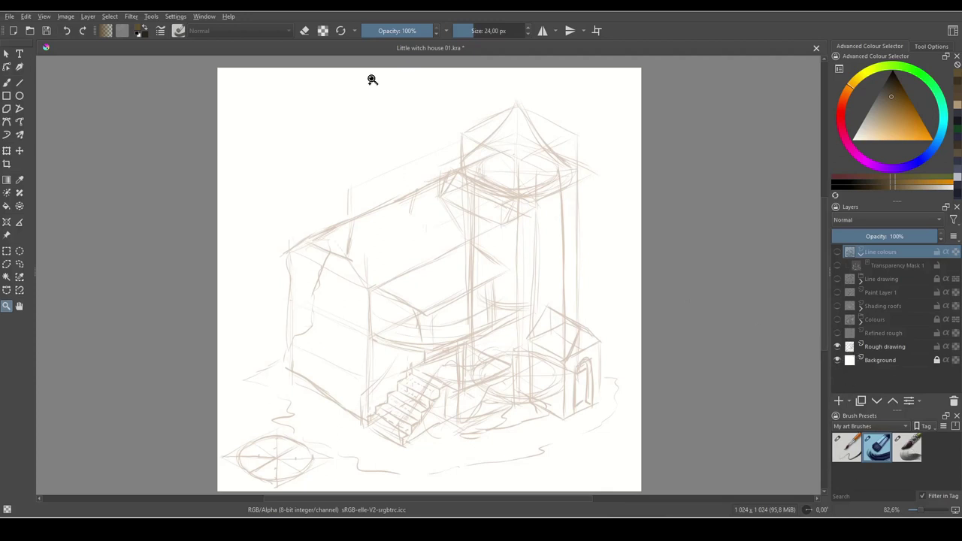
- Show the Grid and Guides docker, display the isometric grid over the rough drawing to examine its angles, and hide the grid again
click(175, 16)
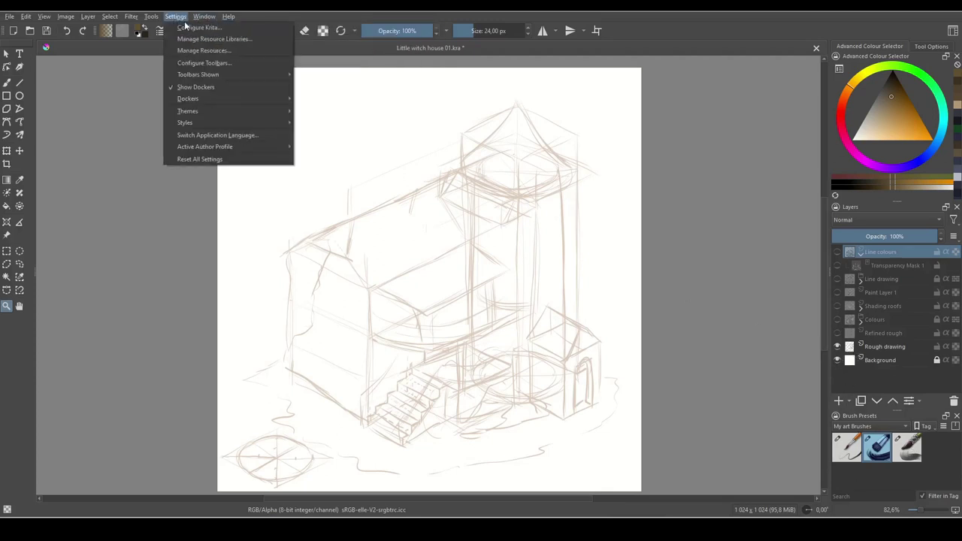
mouse_move(190, 98)
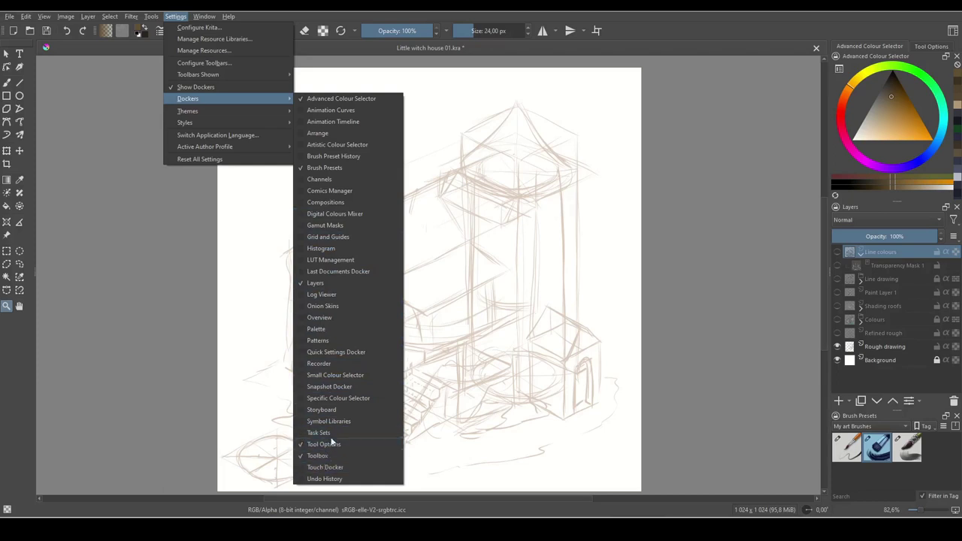
click(328, 237)
click(841, 383)
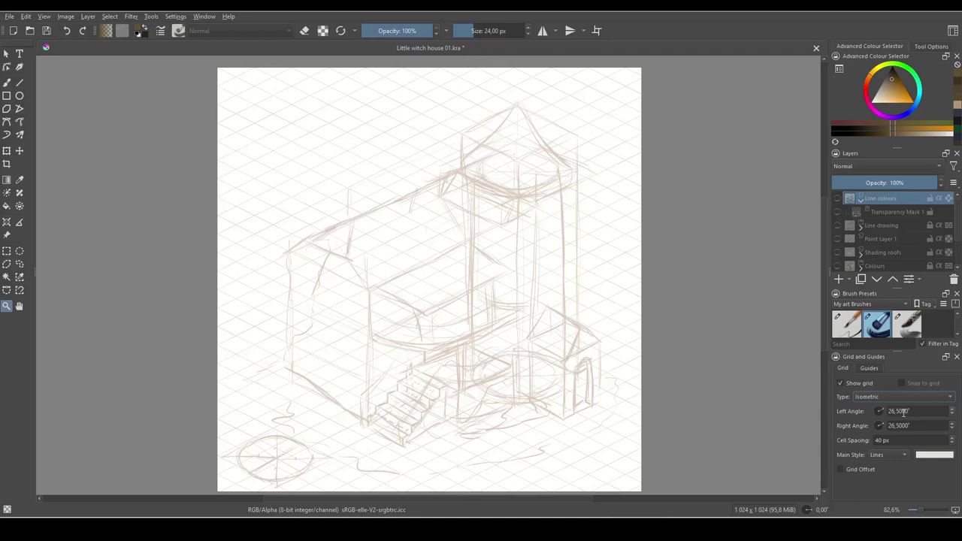
click(915, 426)
click(839, 384)
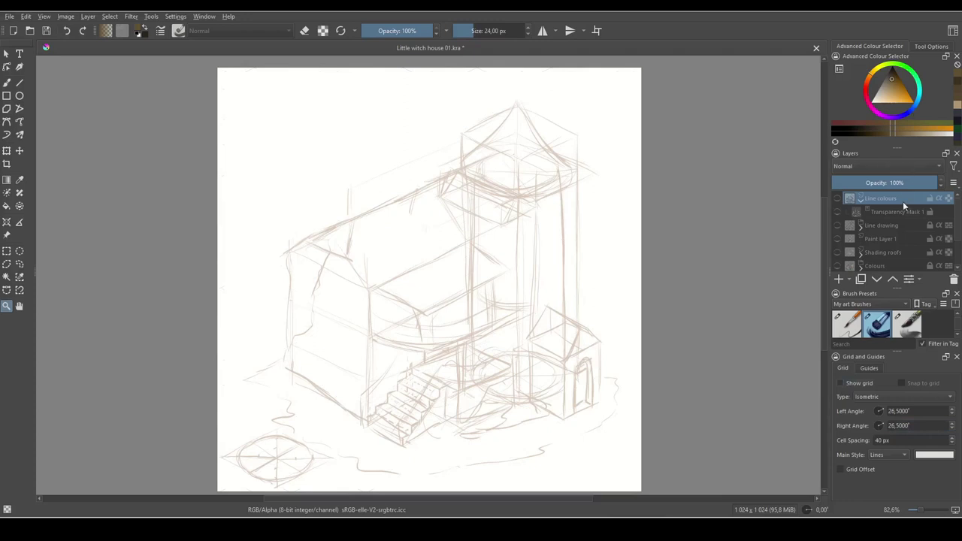
- Show the Refined rough layer and hide the Rough drawing layer
scroll(903, 202, down, 3)
click(838, 237)
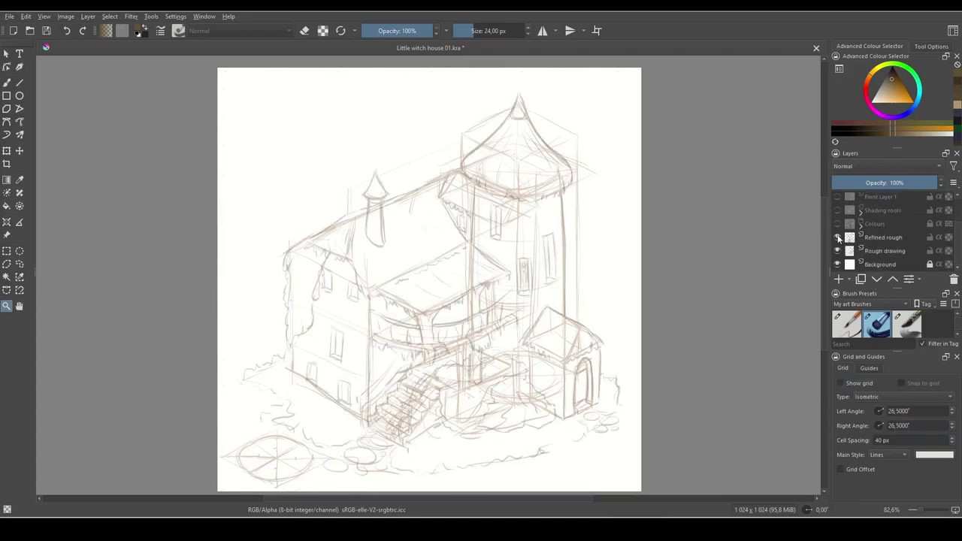
click(838, 251)
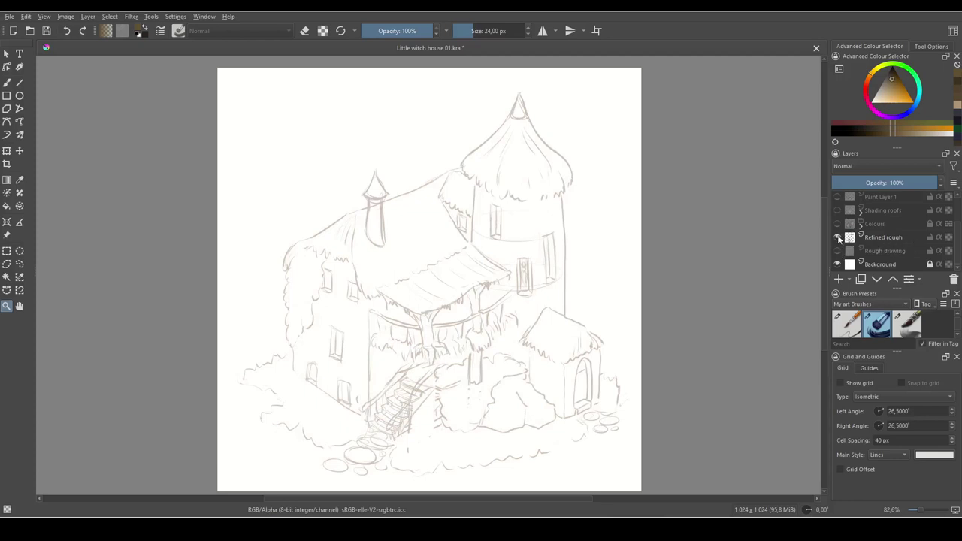
- Show the Line drawing layer and hide the Refined rough layer
scroll(843, 242, up, 3)
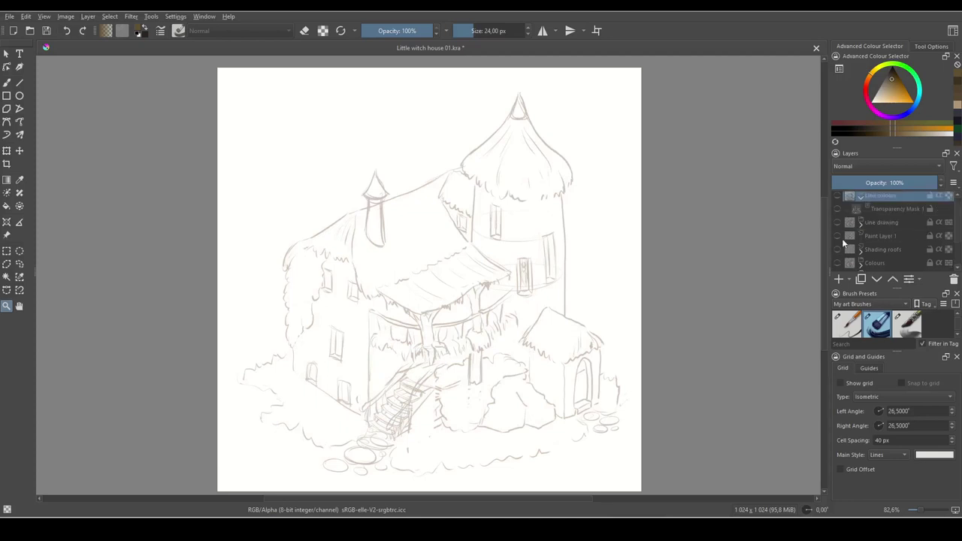
click(839, 199)
click(838, 200)
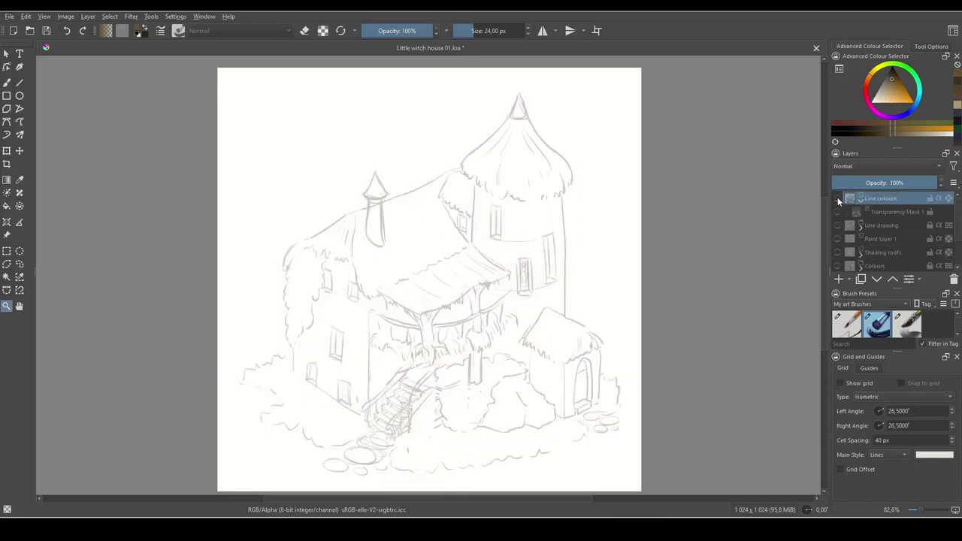
click(837, 226)
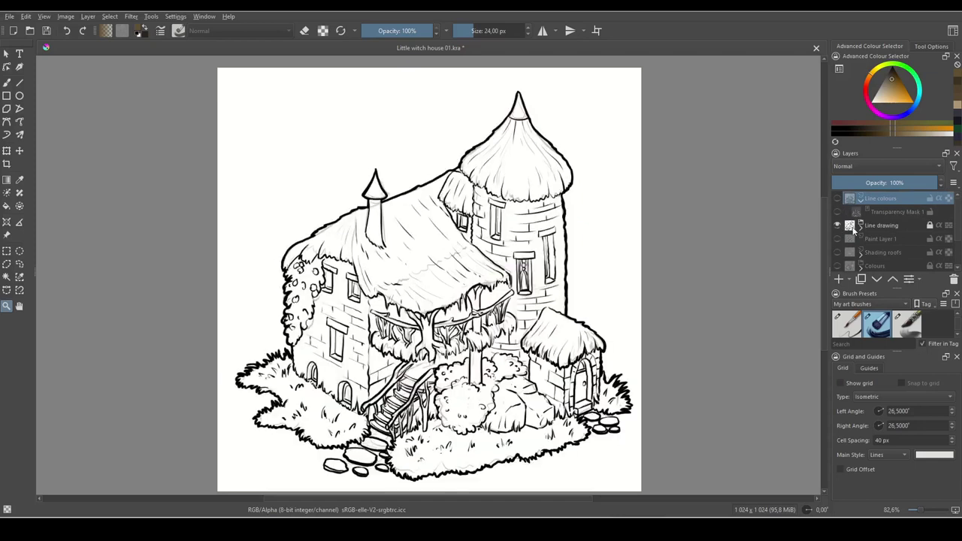
scroll(857, 231, down, 2)
click(838, 238)
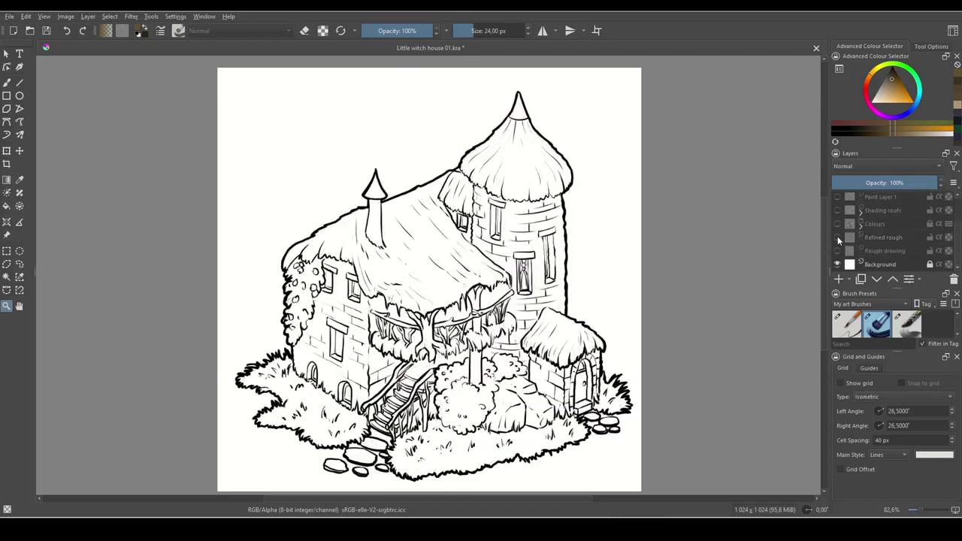
- Turn the Colours, Shading roofs, Paint Layer 1 and Line colours layers back on one by one
click(839, 224)
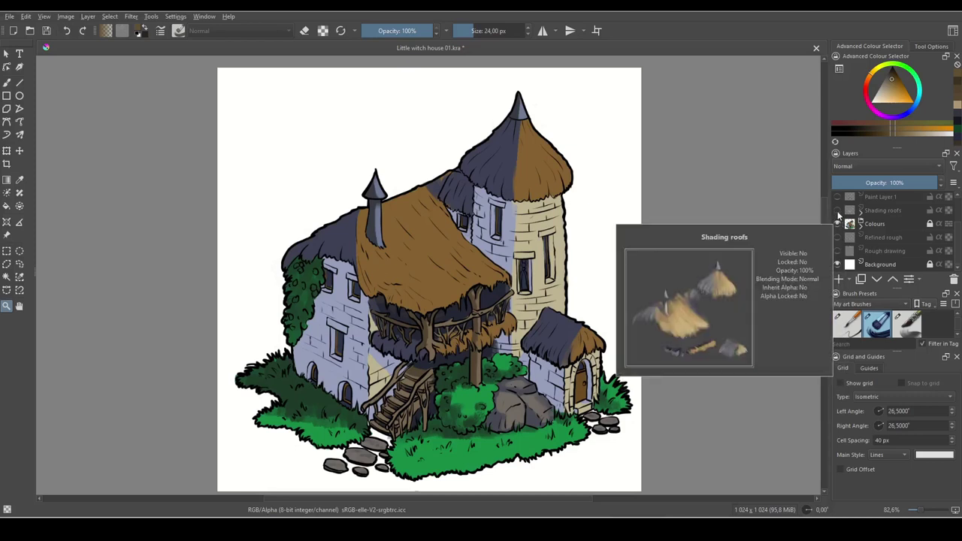
click(839, 210)
scroll(867, 230, up, 1)
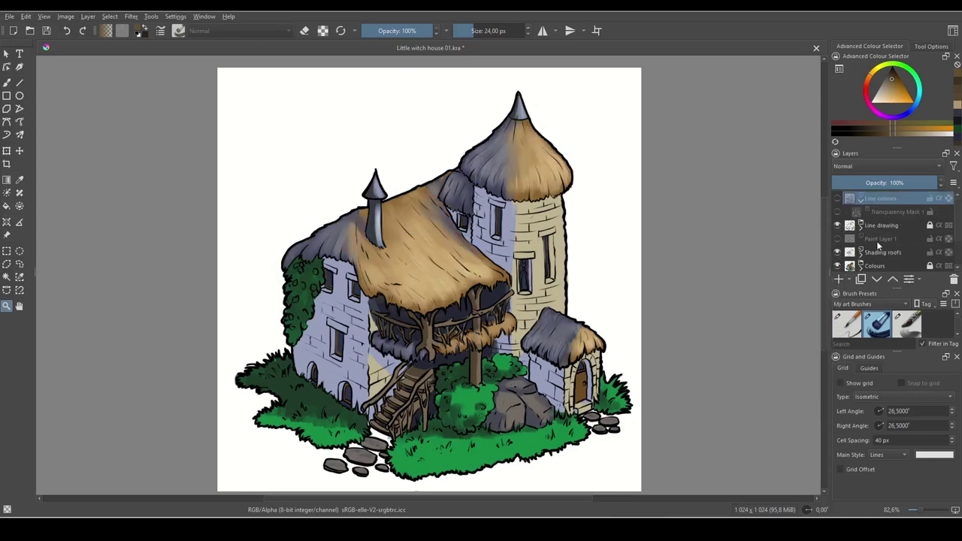
click(838, 239)
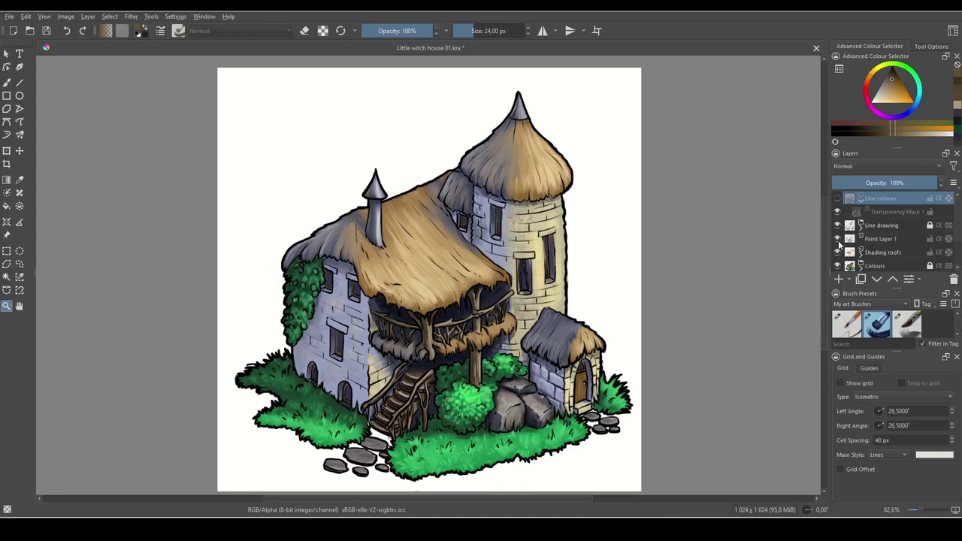
click(837, 198)
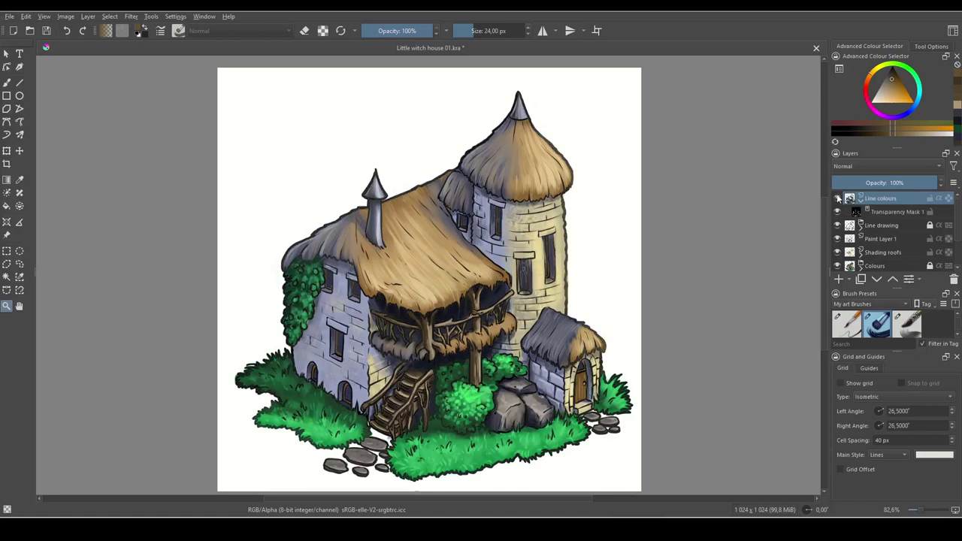
- Toggle the Line colours layer off and on to compare the finished drawing with its black line art
click(838, 199)
click(838, 198)
click(838, 198)
click(838, 198)
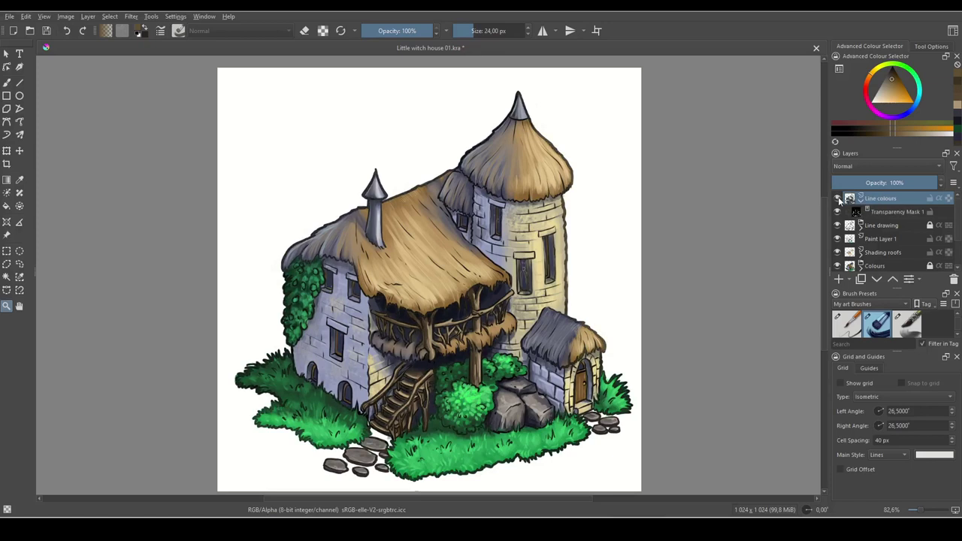